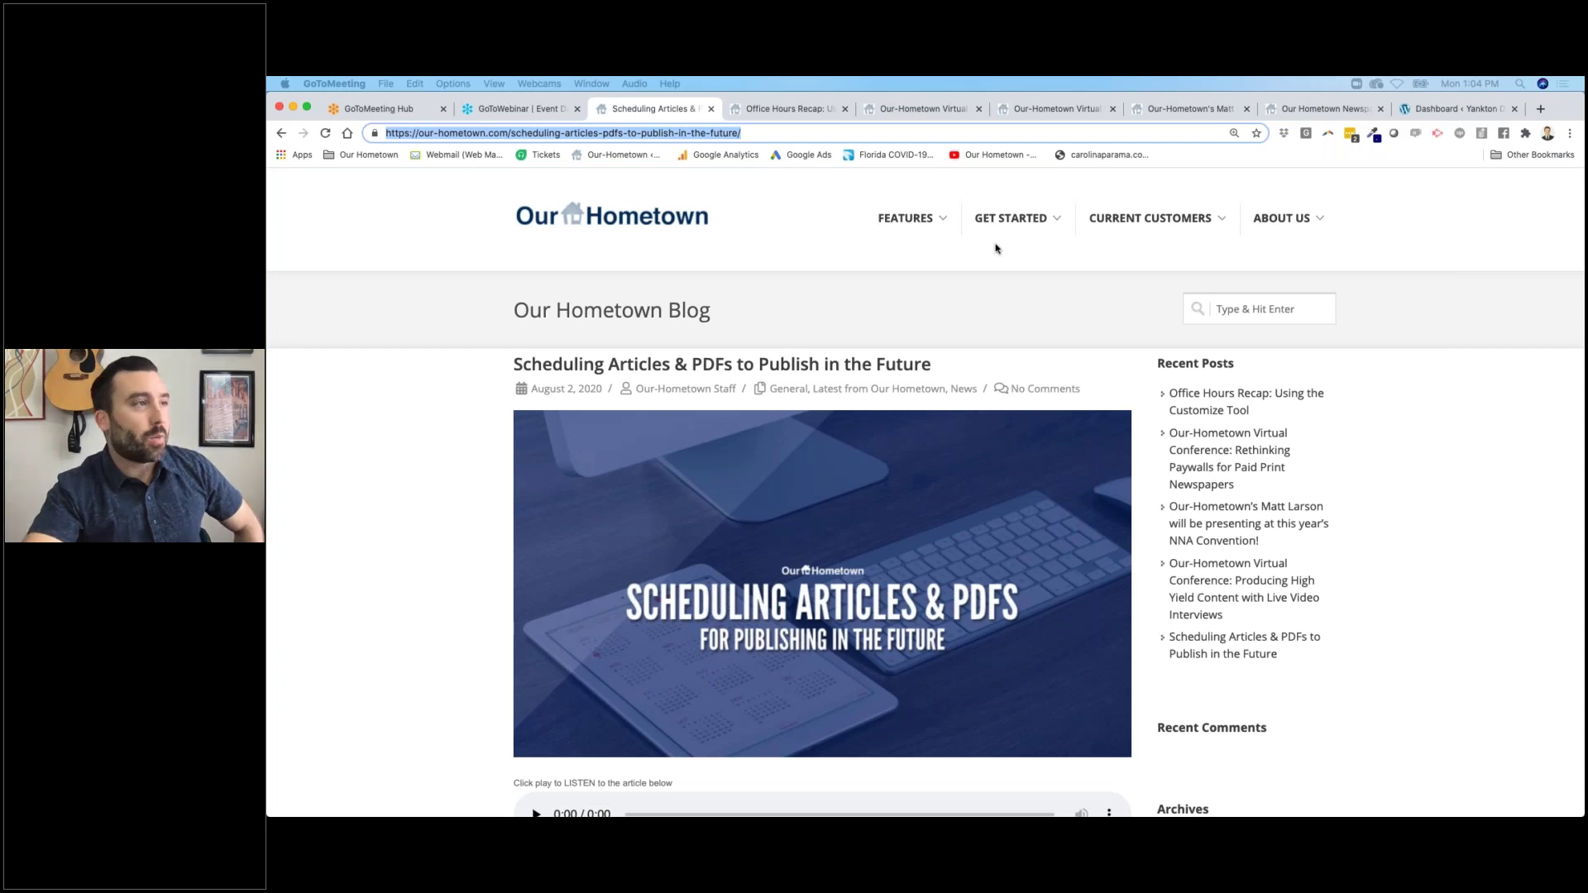
- Look over the top of the blog post on scheduling articles and PDFs to publish in the future
click(749, 109)
click(647, 110)
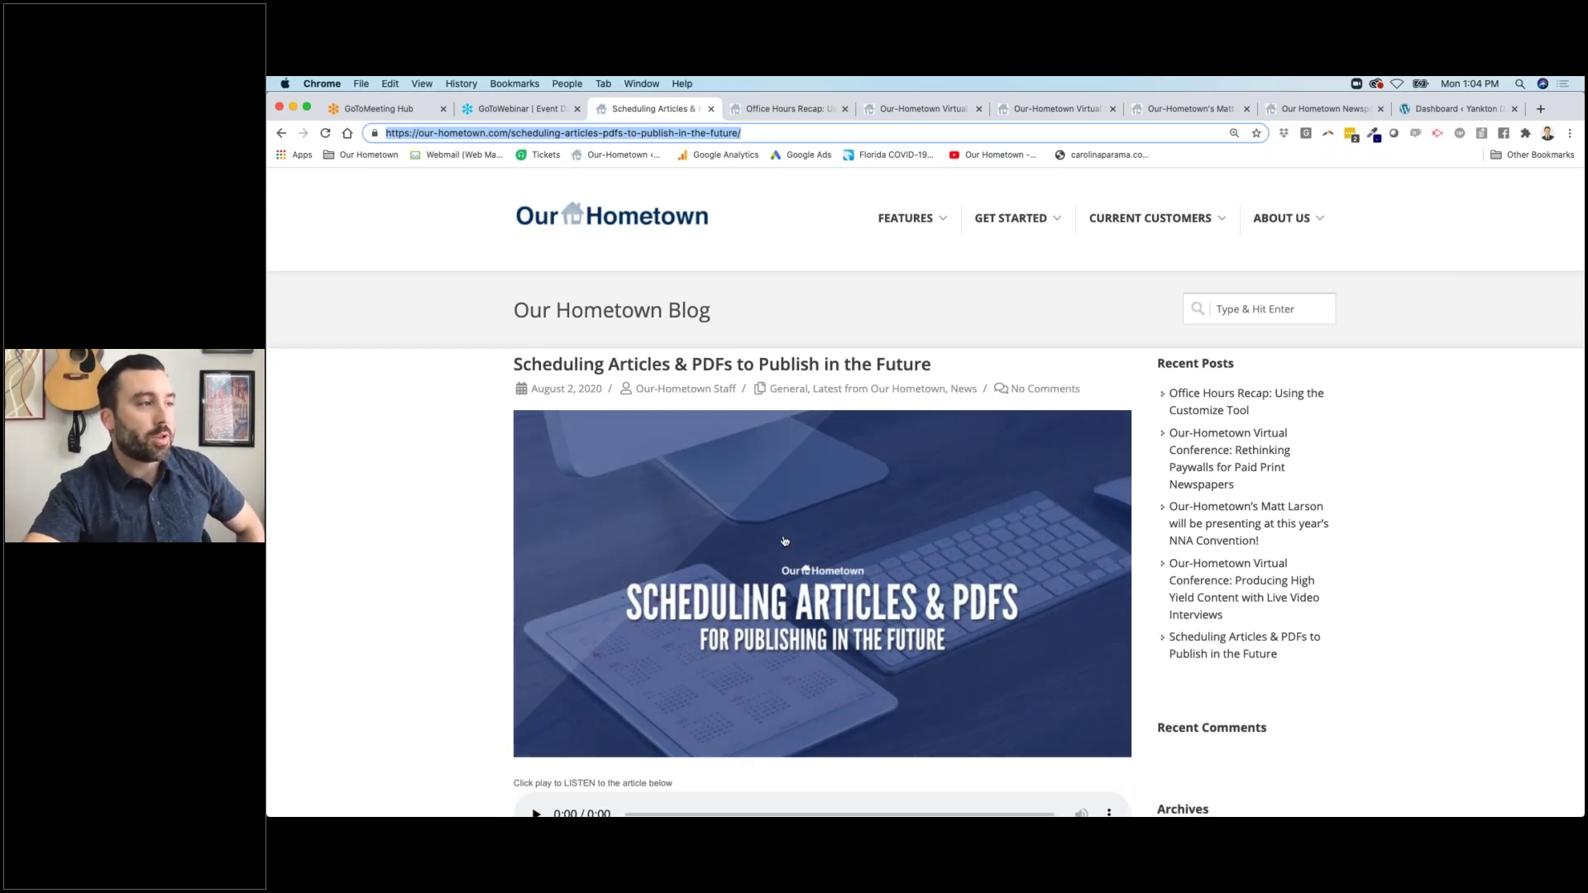
scroll(911, 703, down, 2)
scroll(911, 703, down, 2)
scroll(897, 599, up, 2)
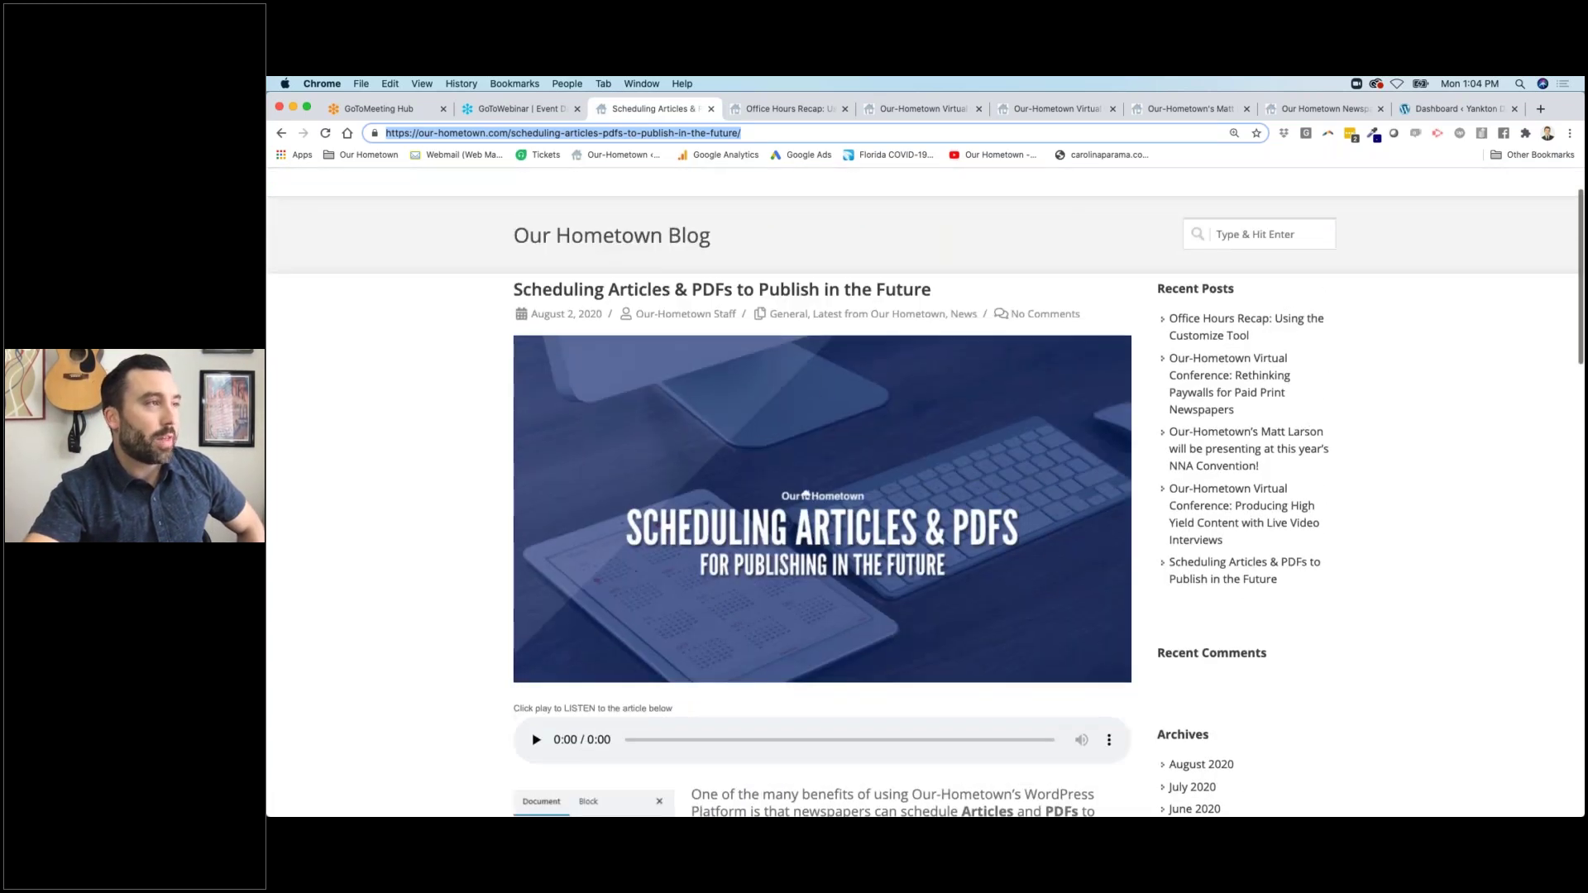
- Review the Office Hours Recap post on using the Customize Tool, from its introduction through the embedded video replay
click(790, 110)
scroll(426, 499, down, 3)
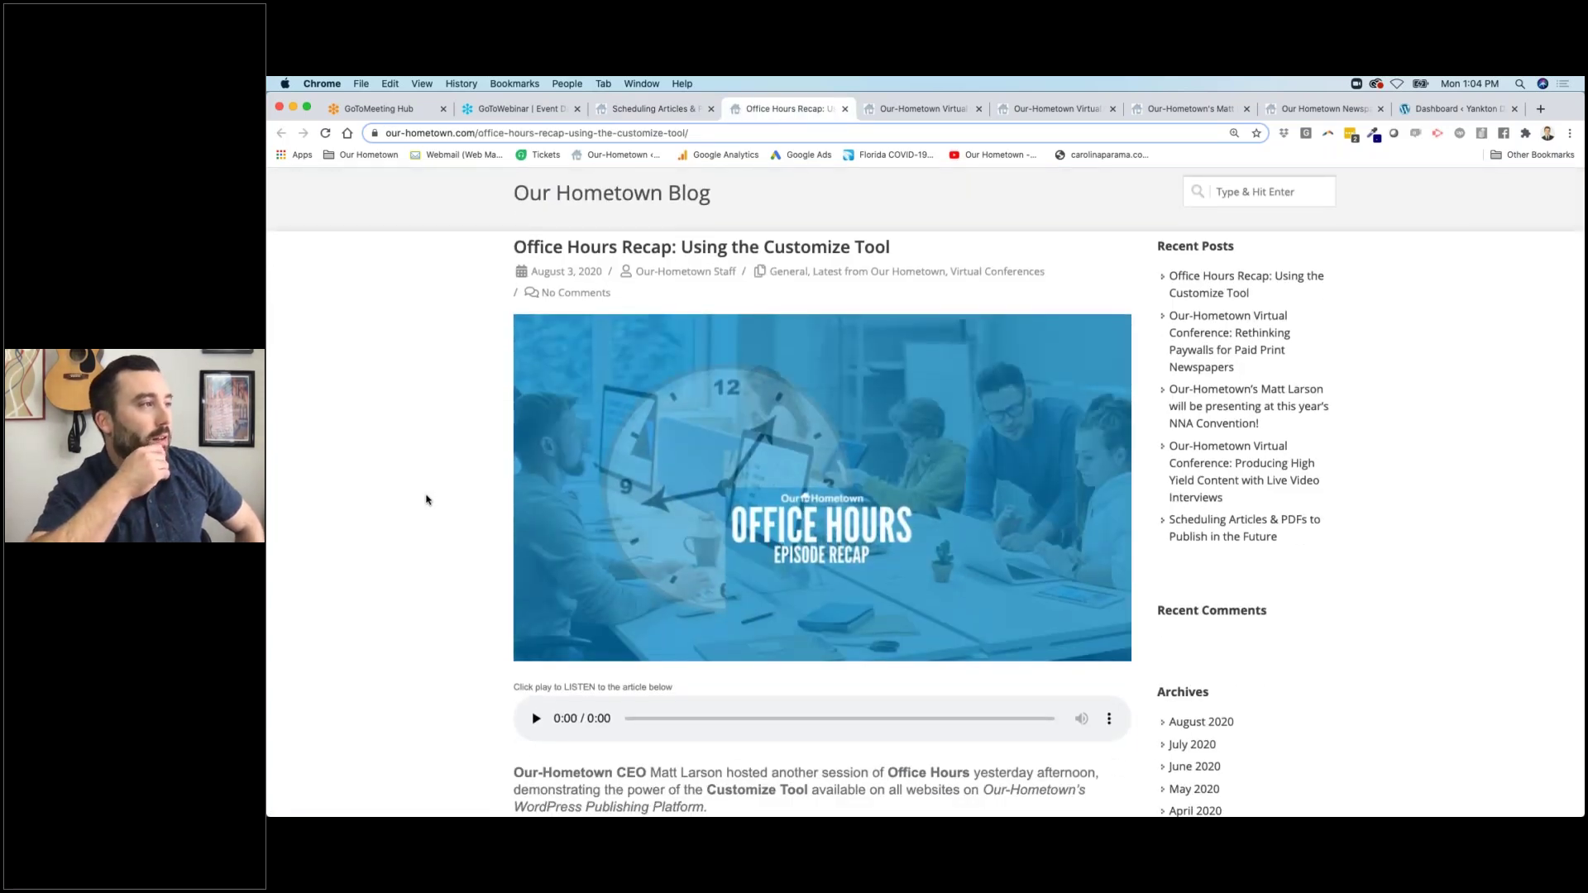
scroll(427, 499, down, 1)
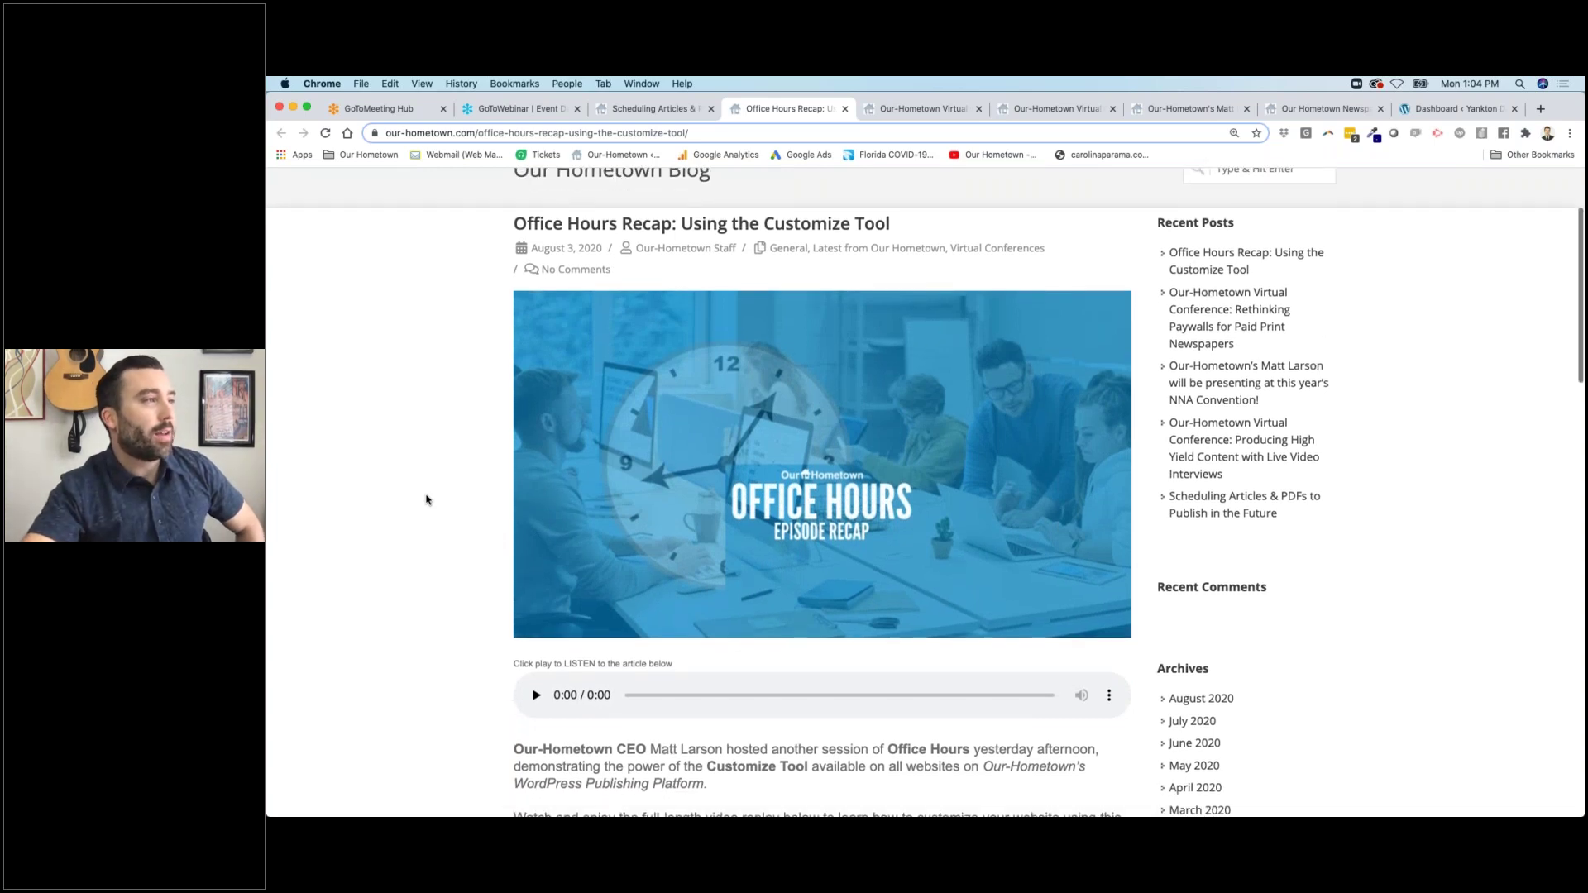
scroll(427, 499, down, 1)
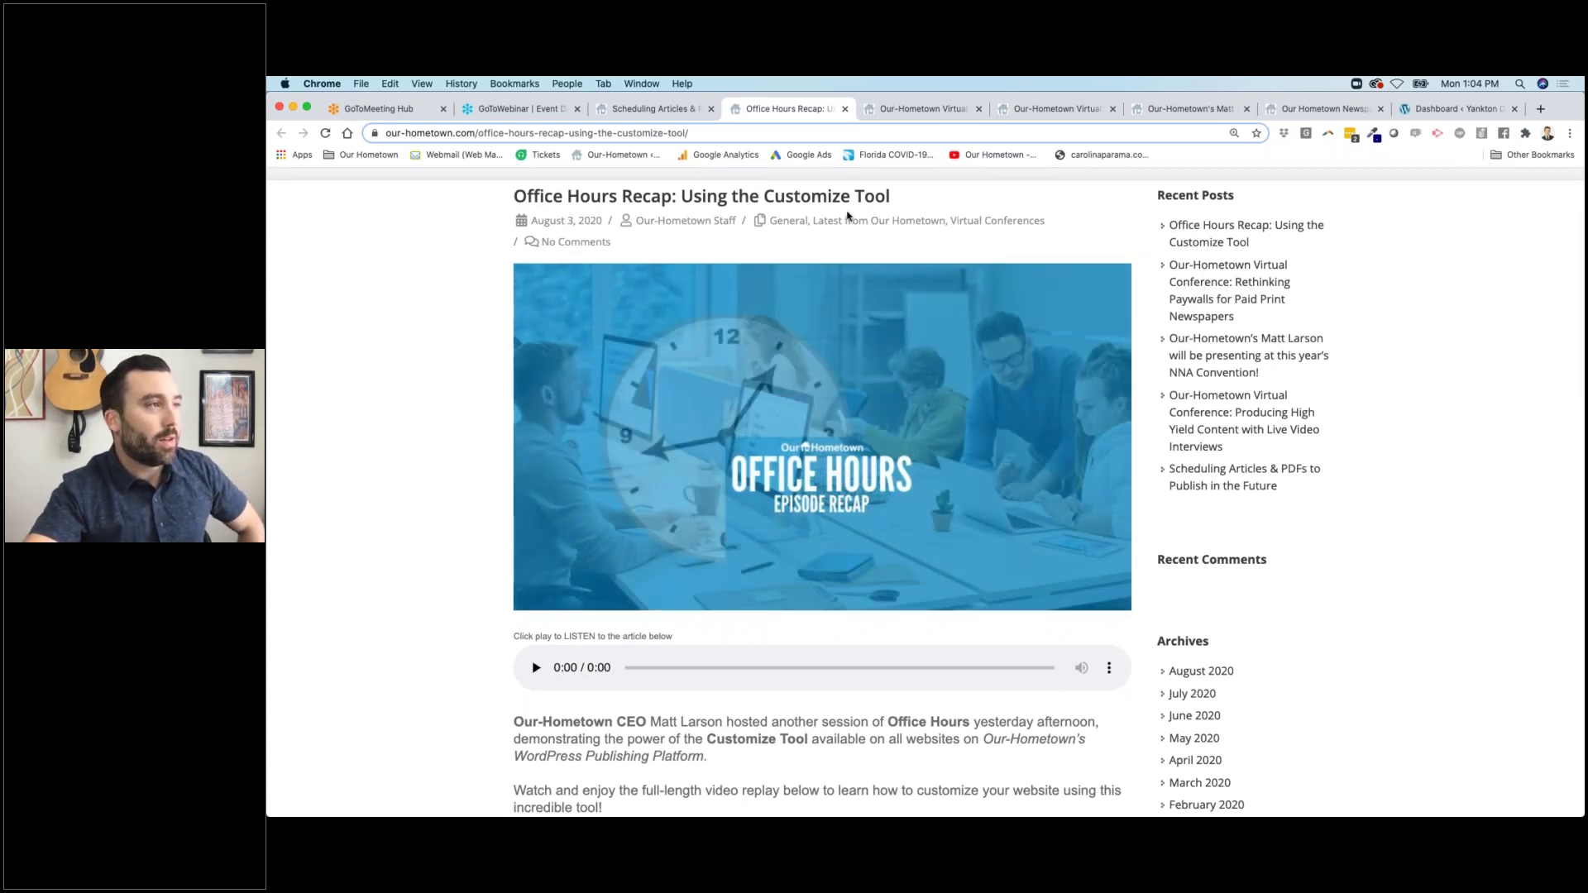
scroll(342, 587, down, 3)
scroll(342, 587, down, 5)
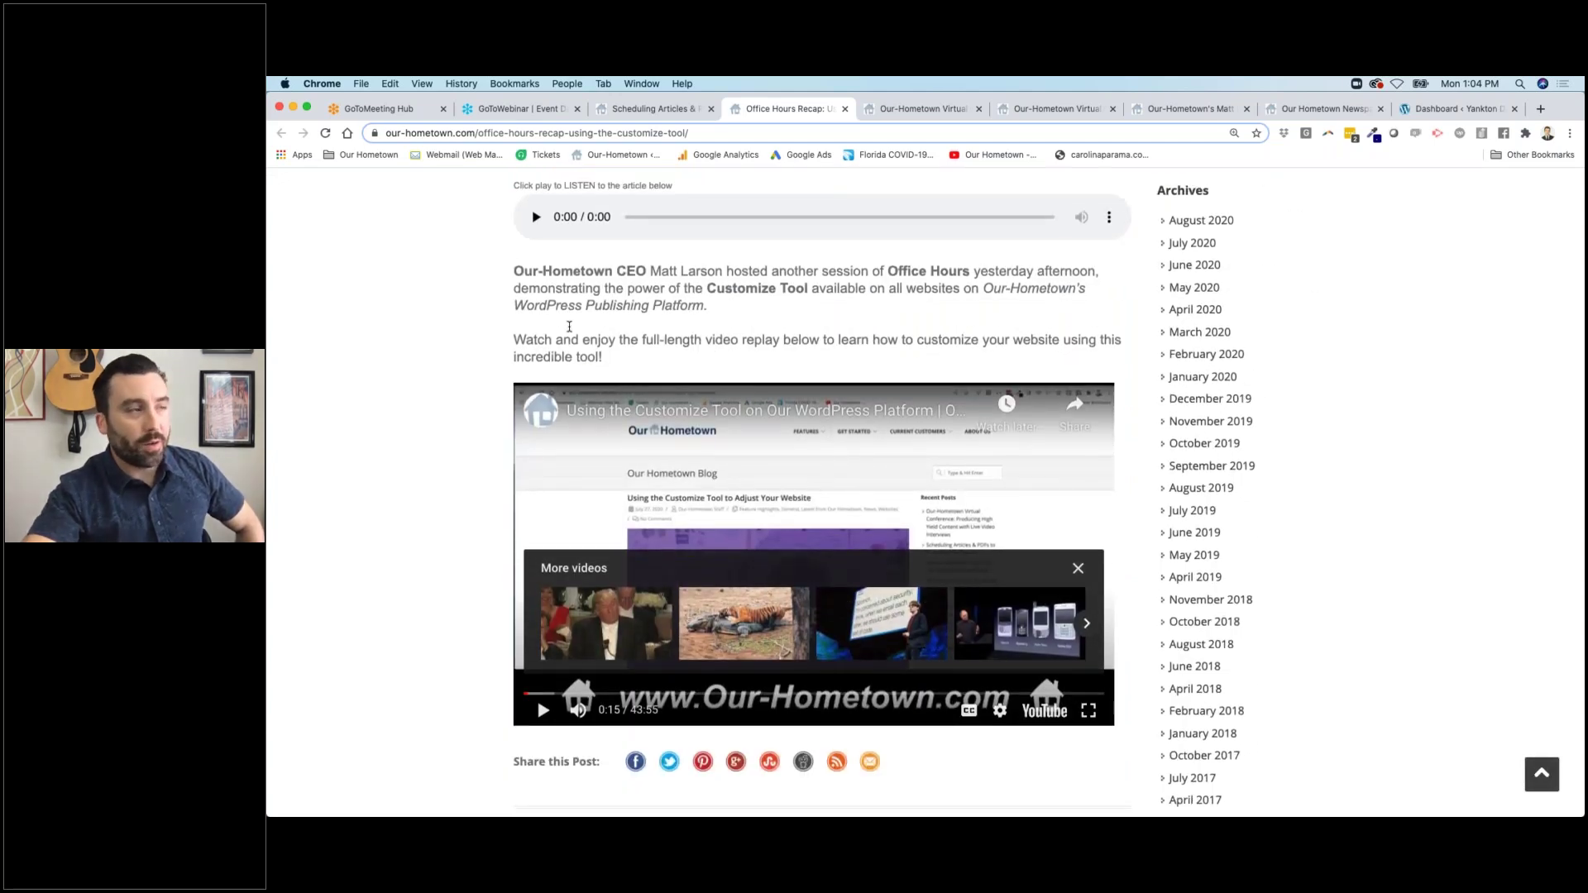
scroll(475, 405, up, 2)
scroll(476, 408, up, 5)
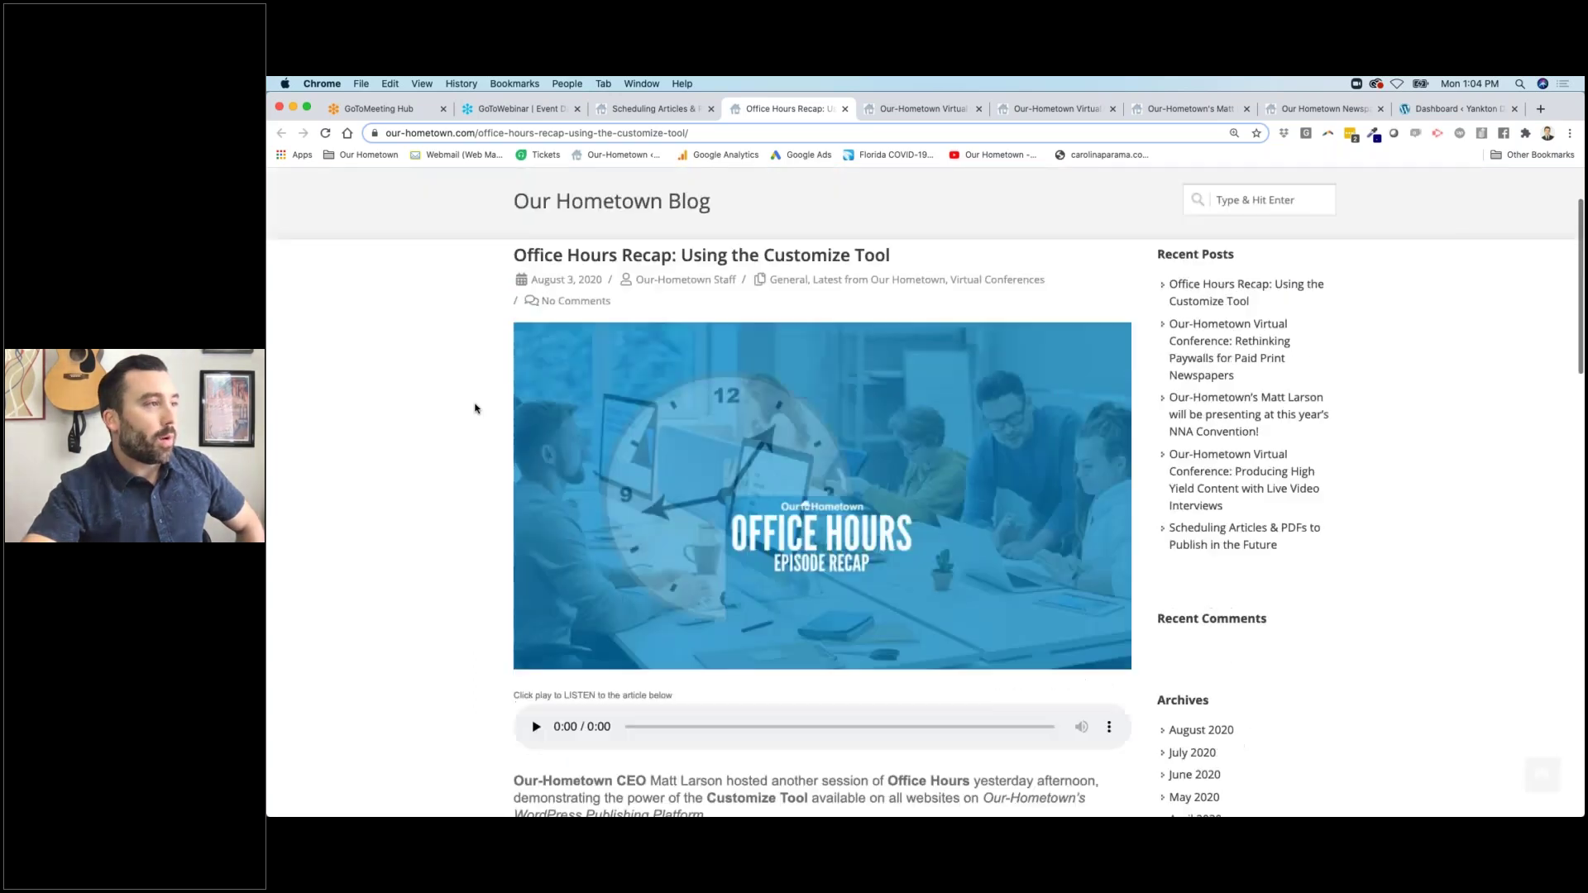
- Bring up the virtual conference post on Producing High Yield Content with Live Video Interviews and view its title and banner
click(924, 109)
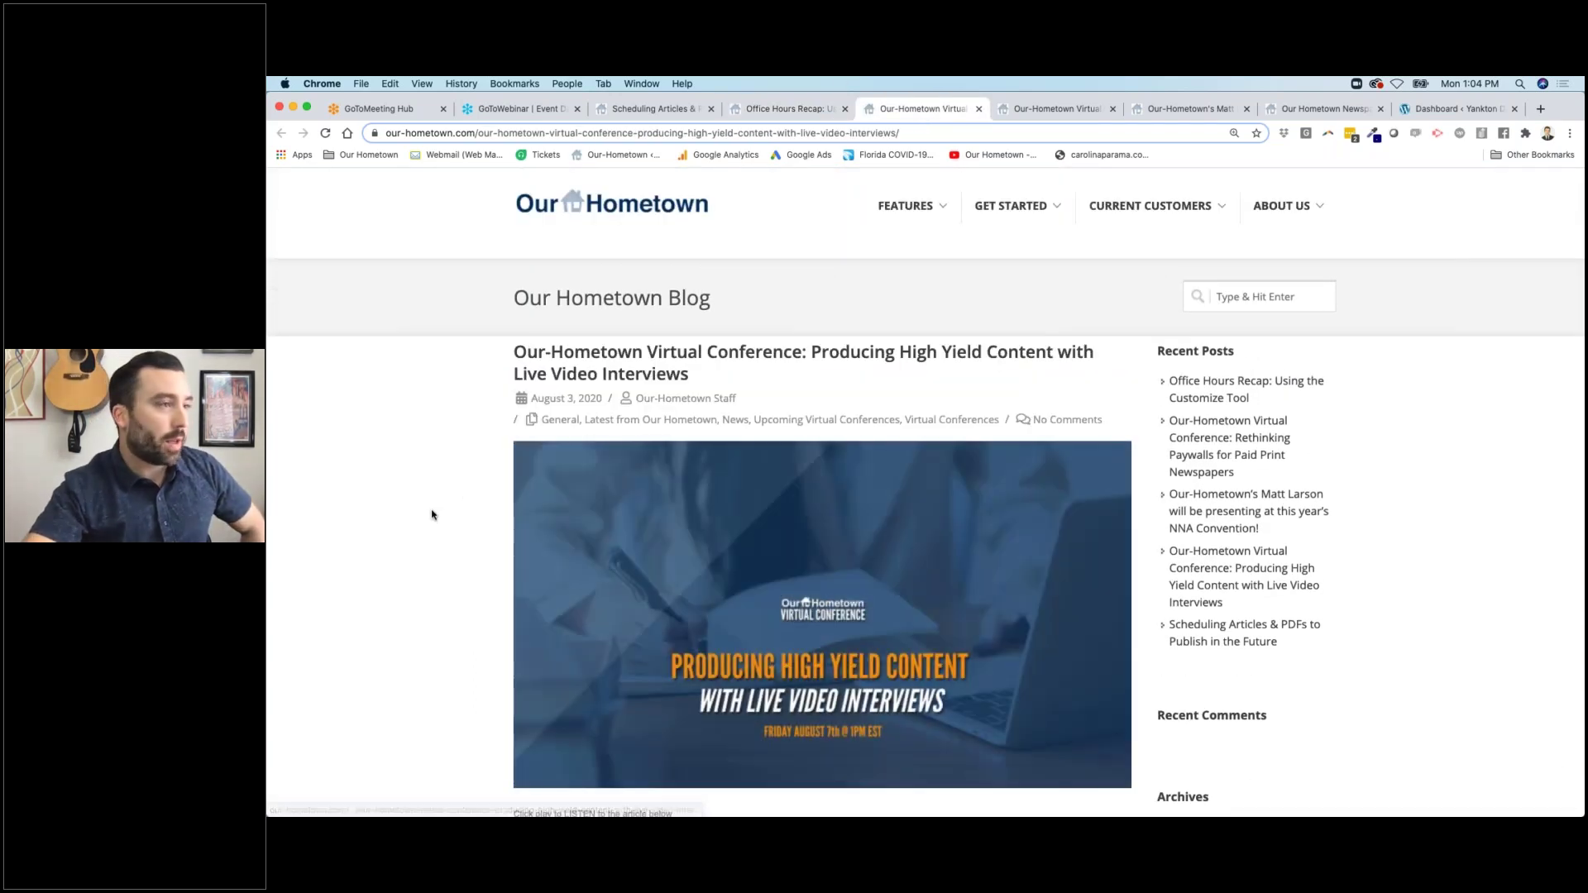
scroll(432, 514, down, 2)
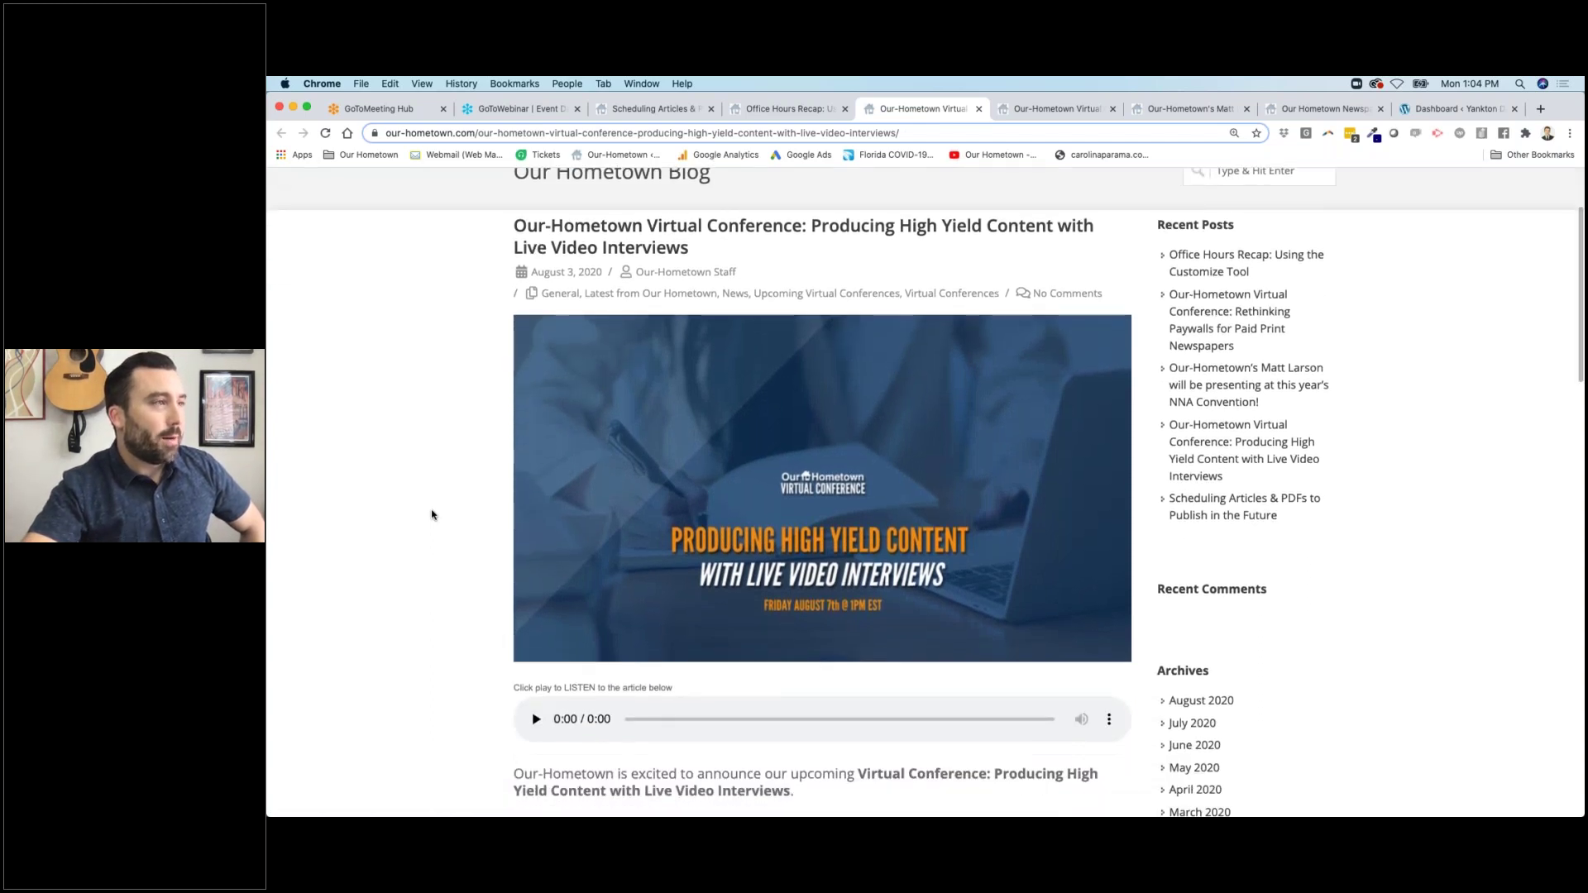
scroll(431, 515, down, 2)
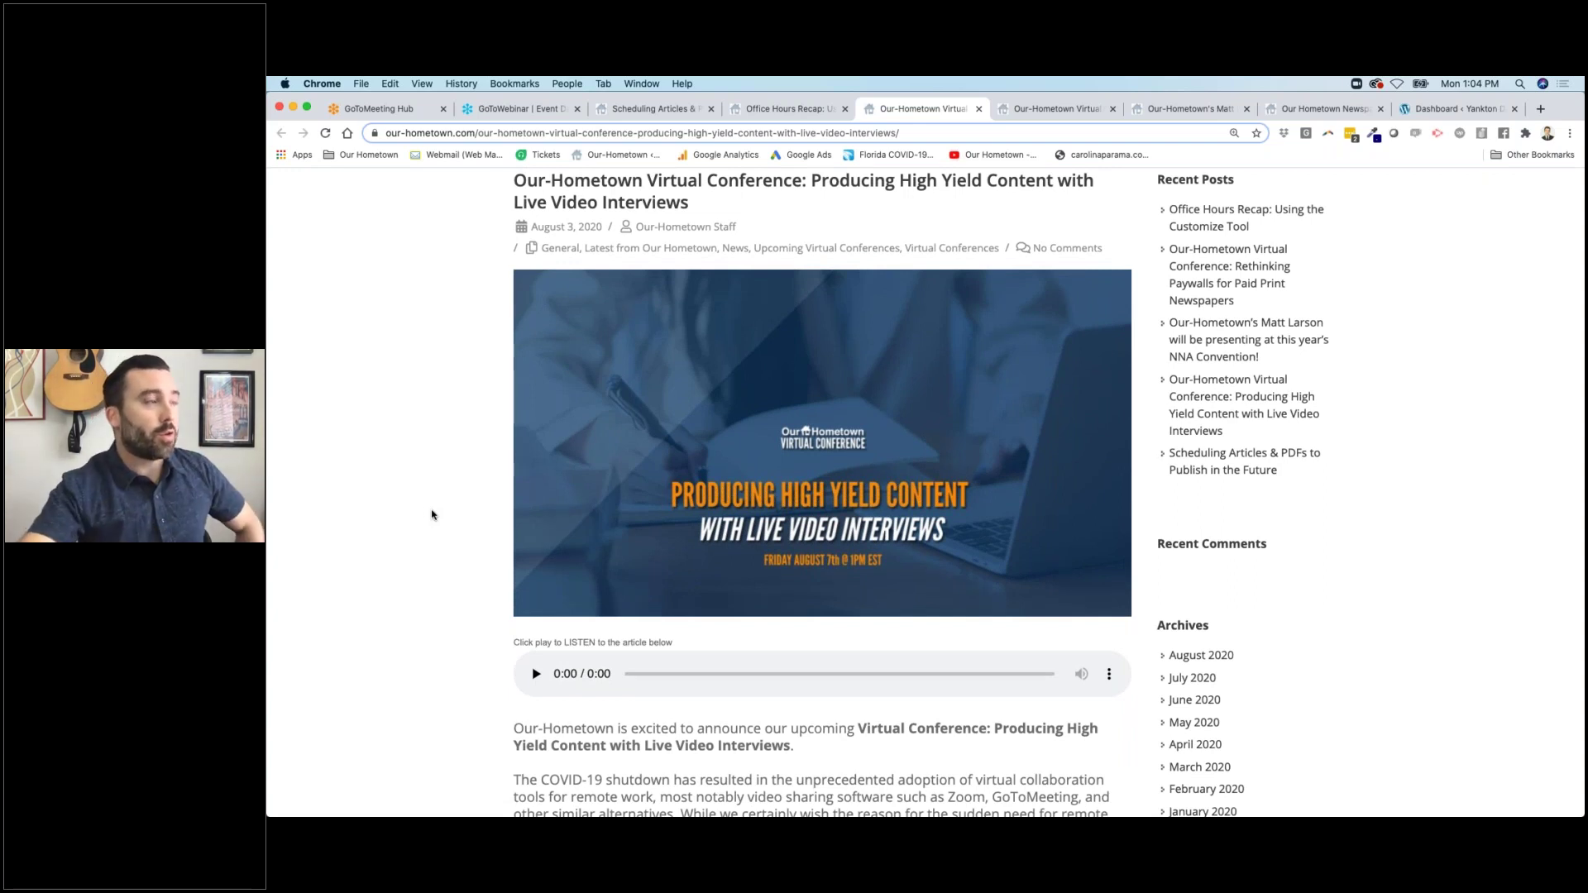
scroll(464, 509, up, 1)
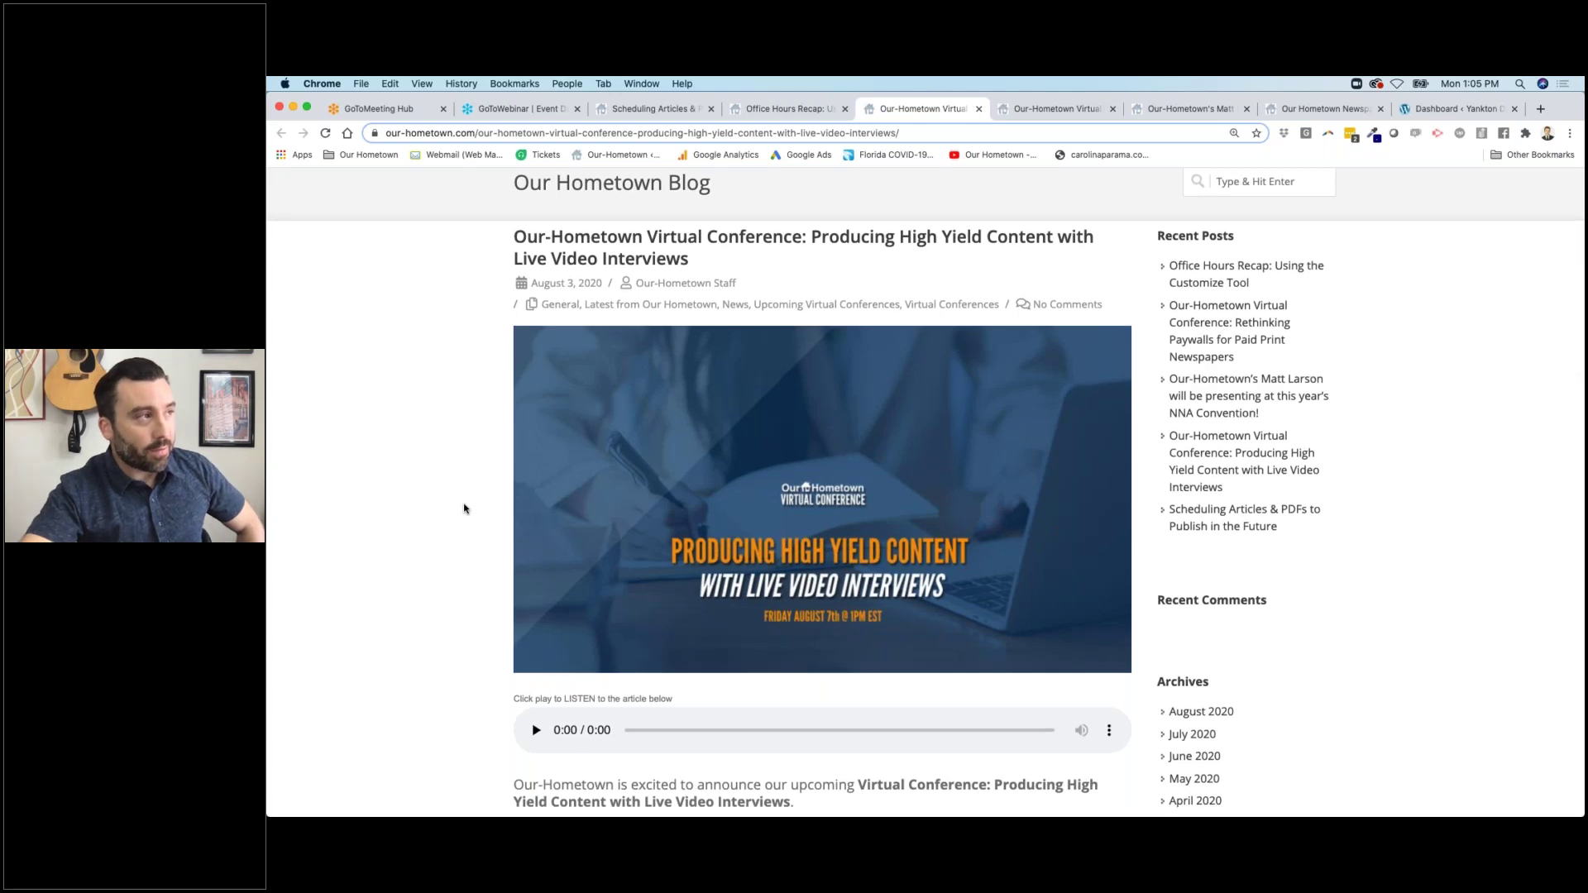
scroll(464, 508, down, 1)
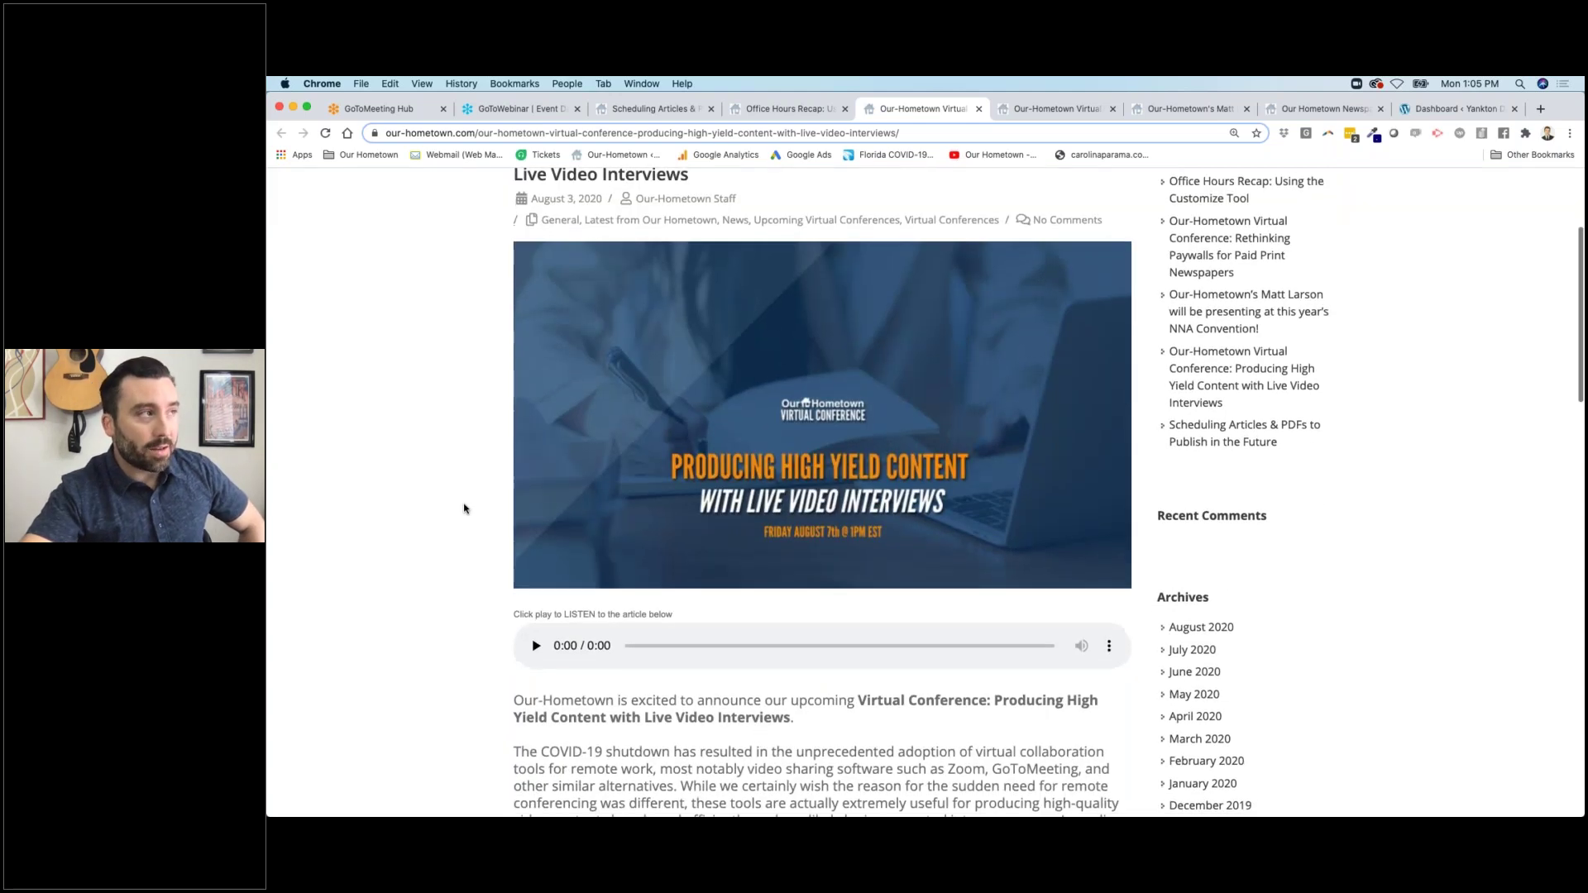
scroll(464, 509, up, 1)
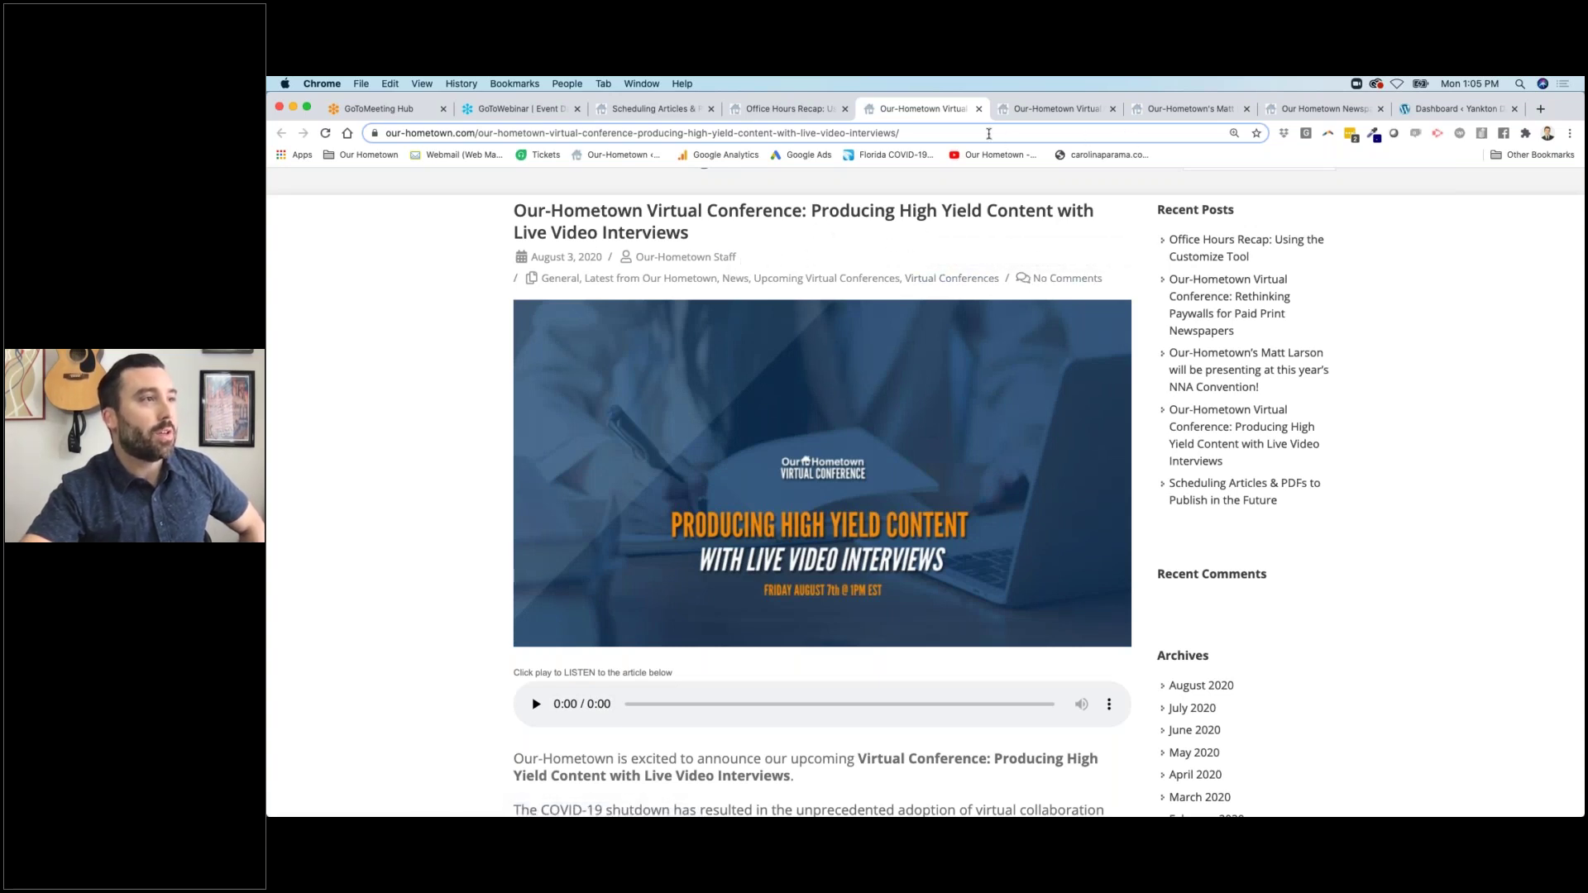
- Read the live video interviews conference description and registration details, then return to the beginning of the post
scroll(447, 597, down, 3)
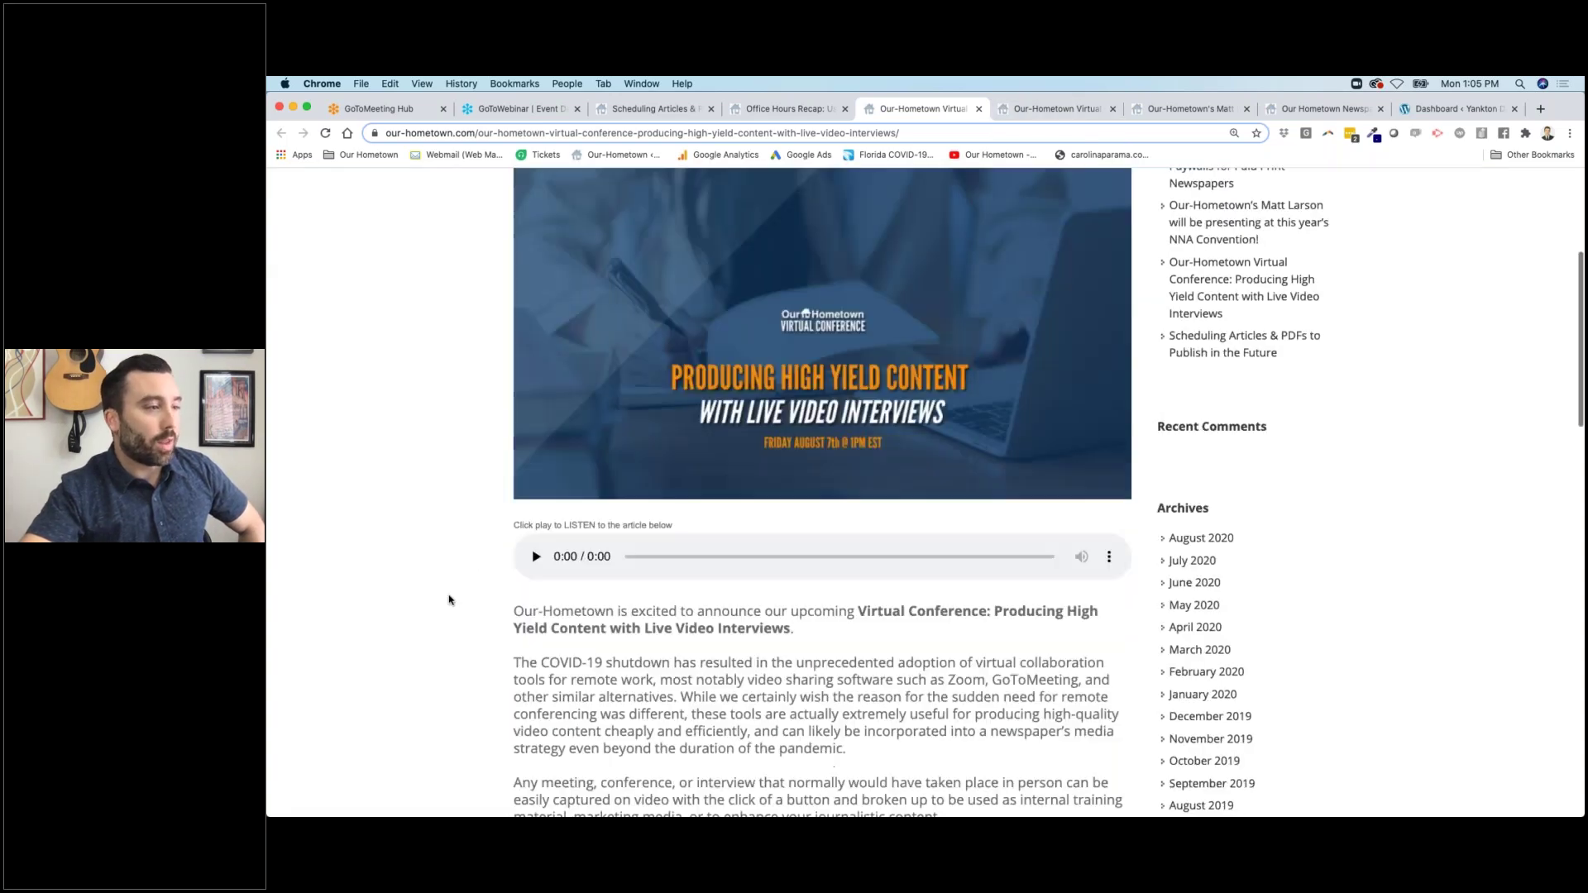
scroll(449, 599, down, 3)
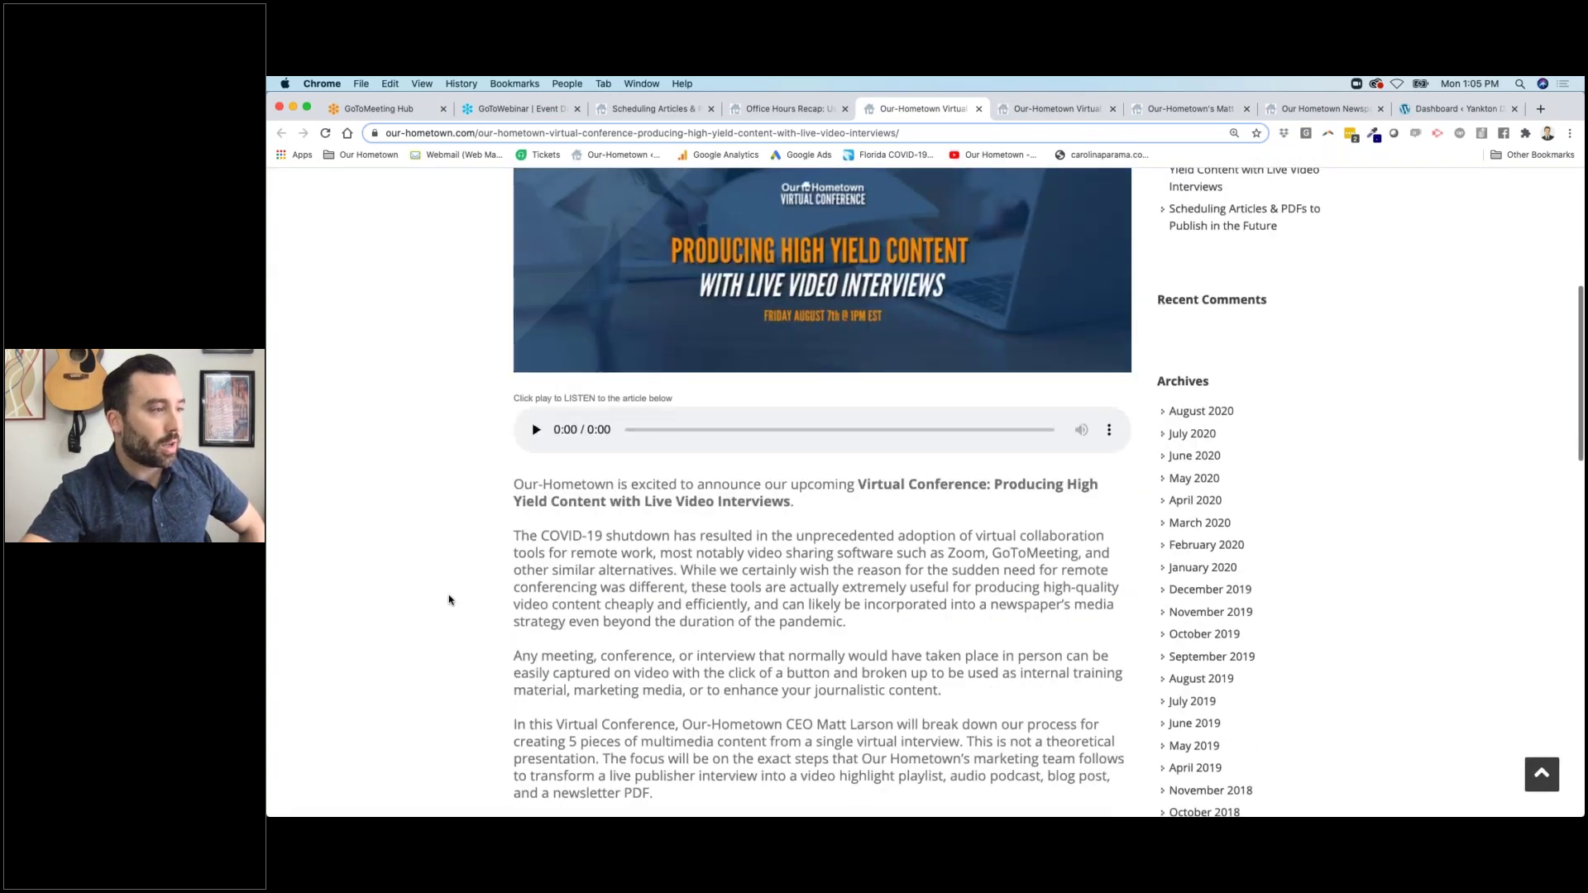
scroll(449, 600, down, 5)
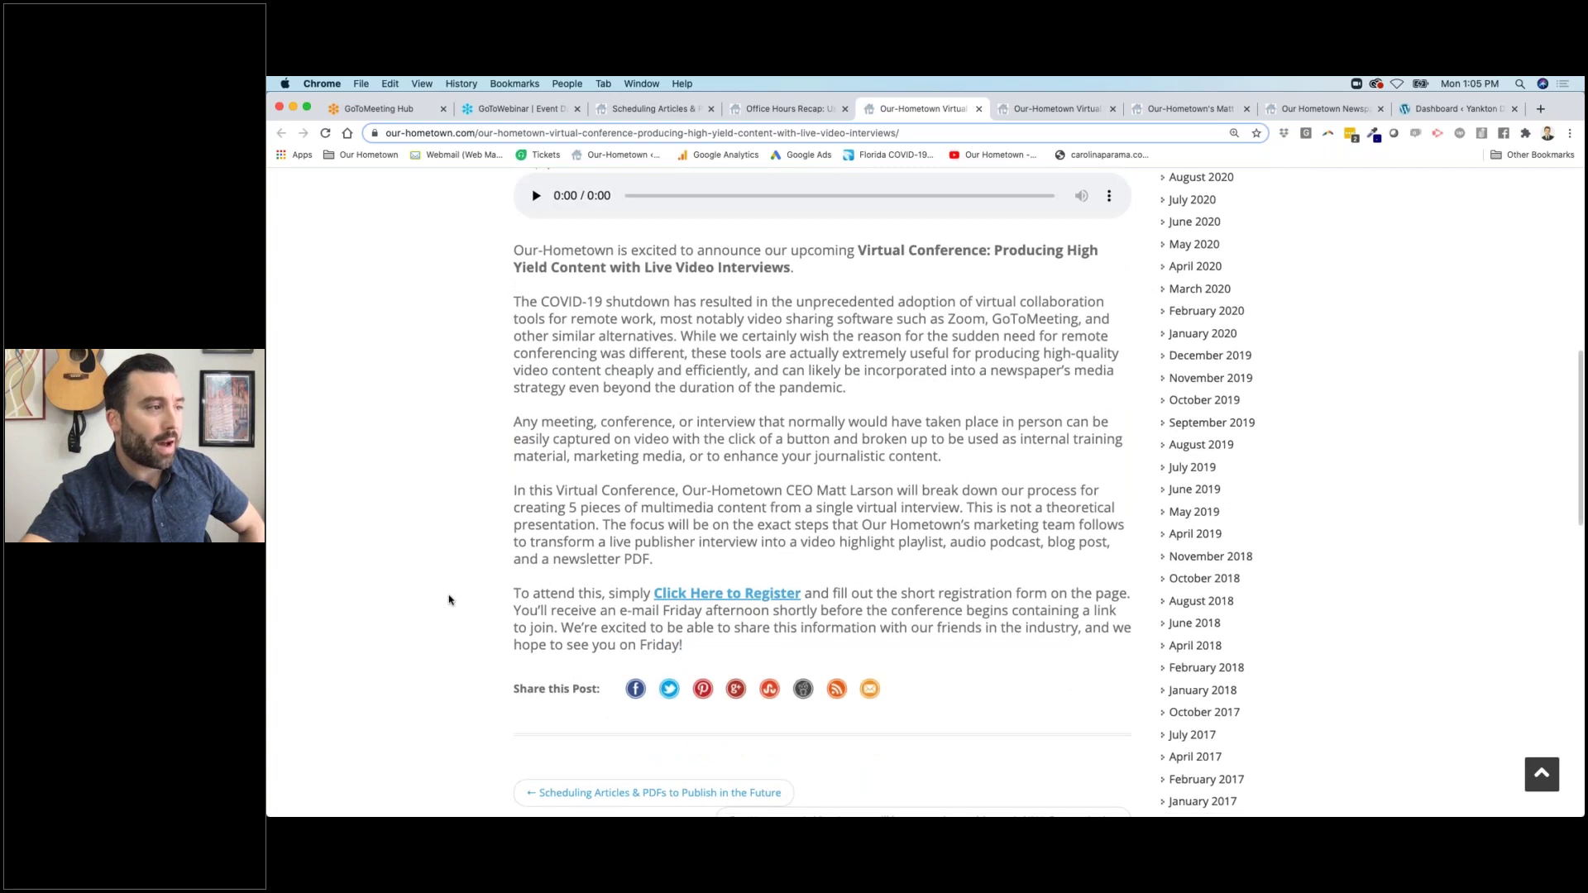
scroll(449, 600, up, 3)
scroll(449, 599, down, 5)
scroll(449, 599, up, 3)
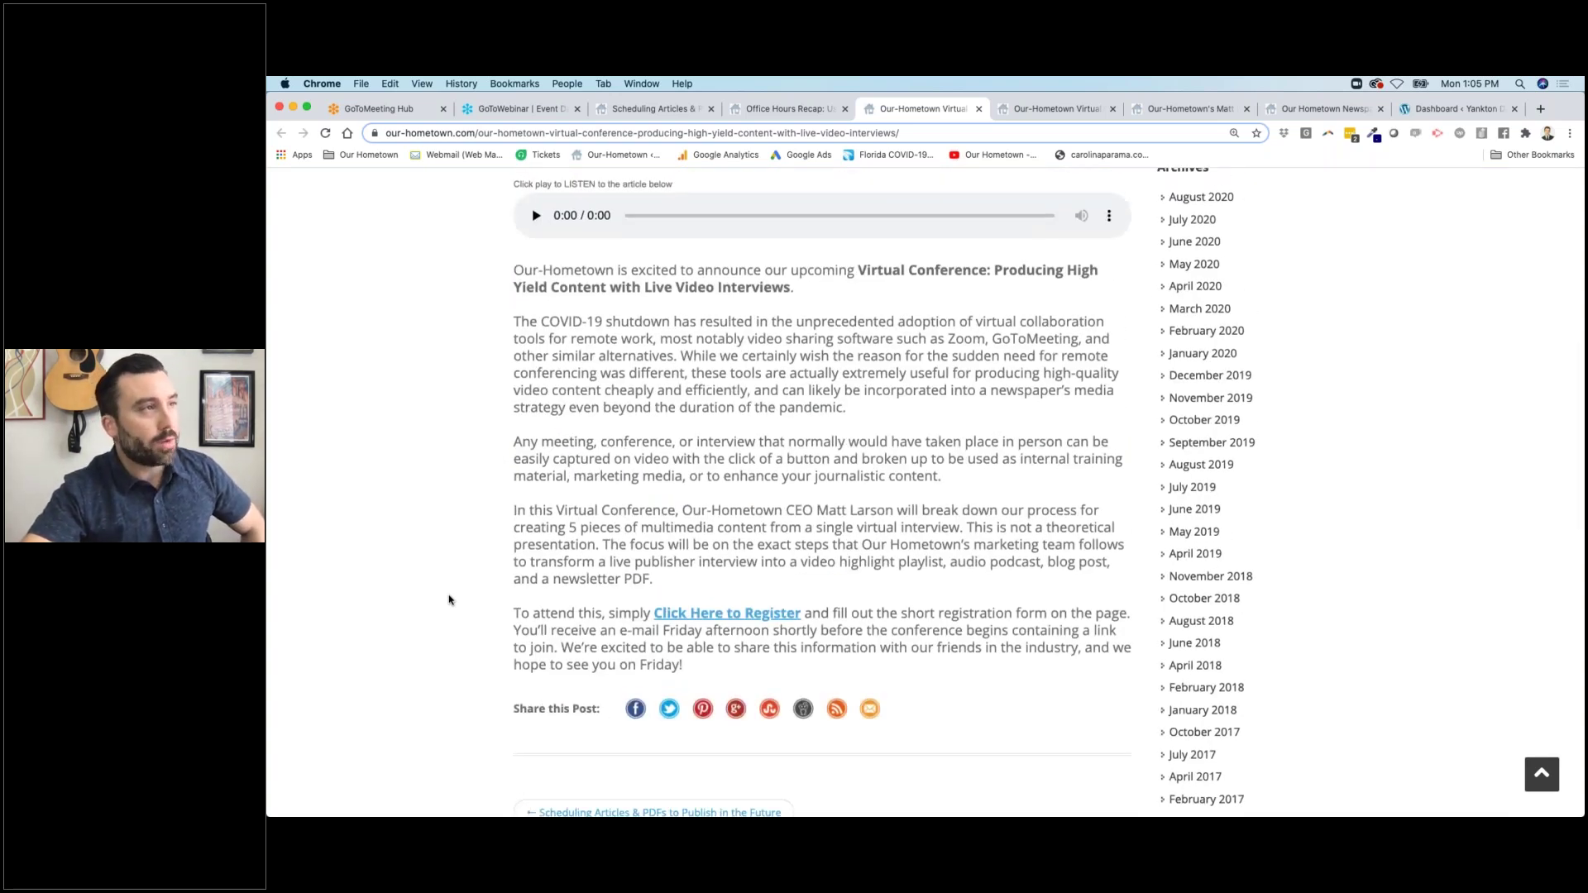
scroll(449, 599, up, 8)
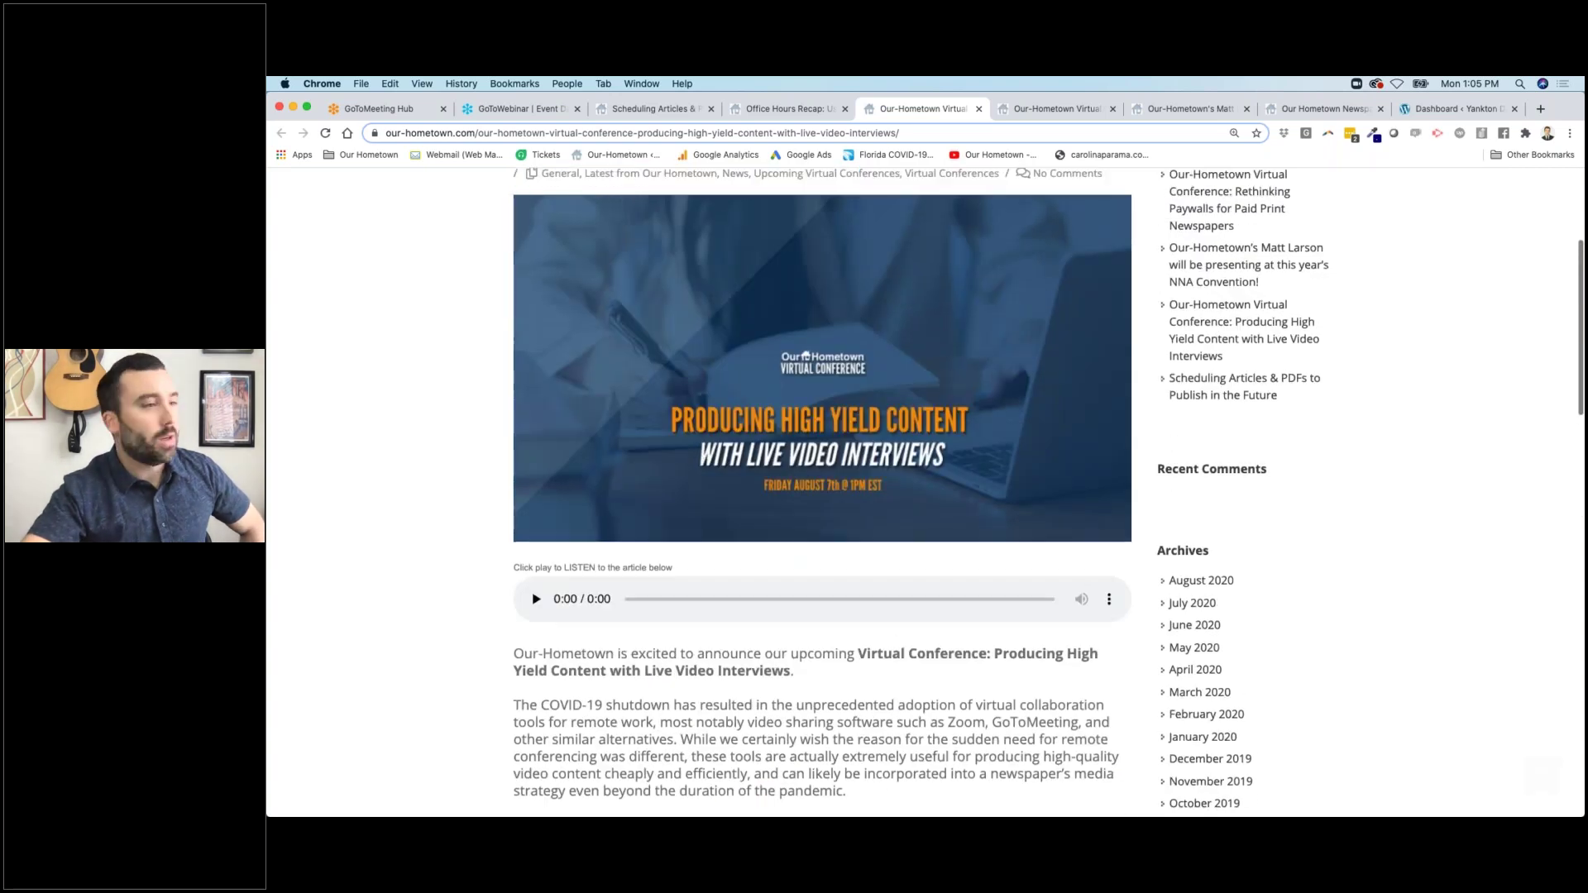
scroll(394, 460, up, 6)
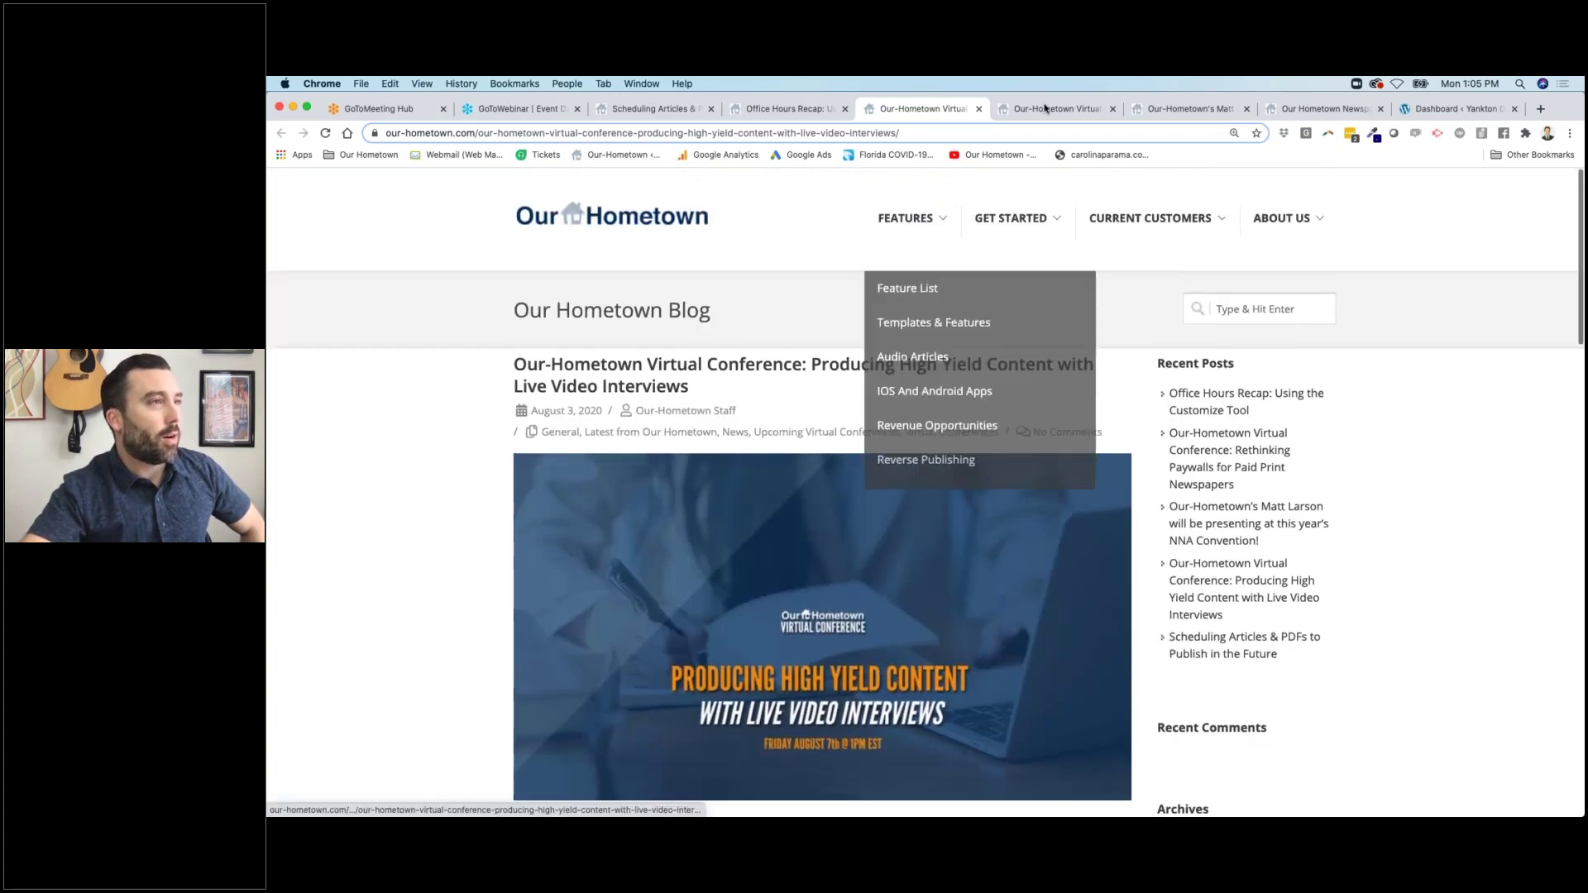
- Open the virtual conference post on Rethinking Paywalls for Paid Print Newspapers and read its announcement down to the registration links
click(1045, 109)
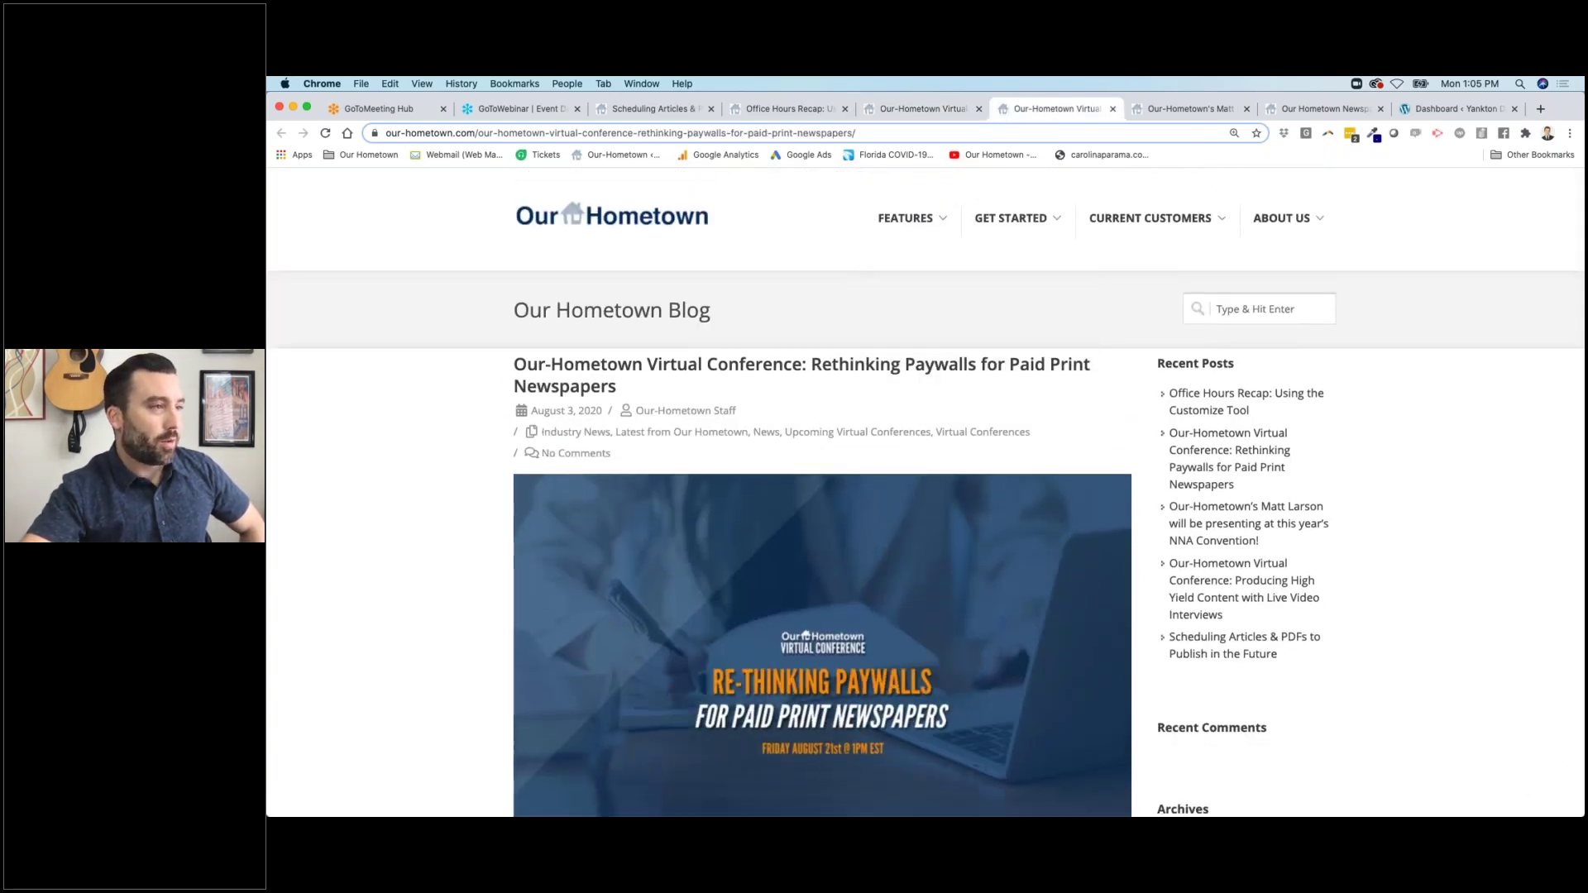
scroll(368, 609, down, 3)
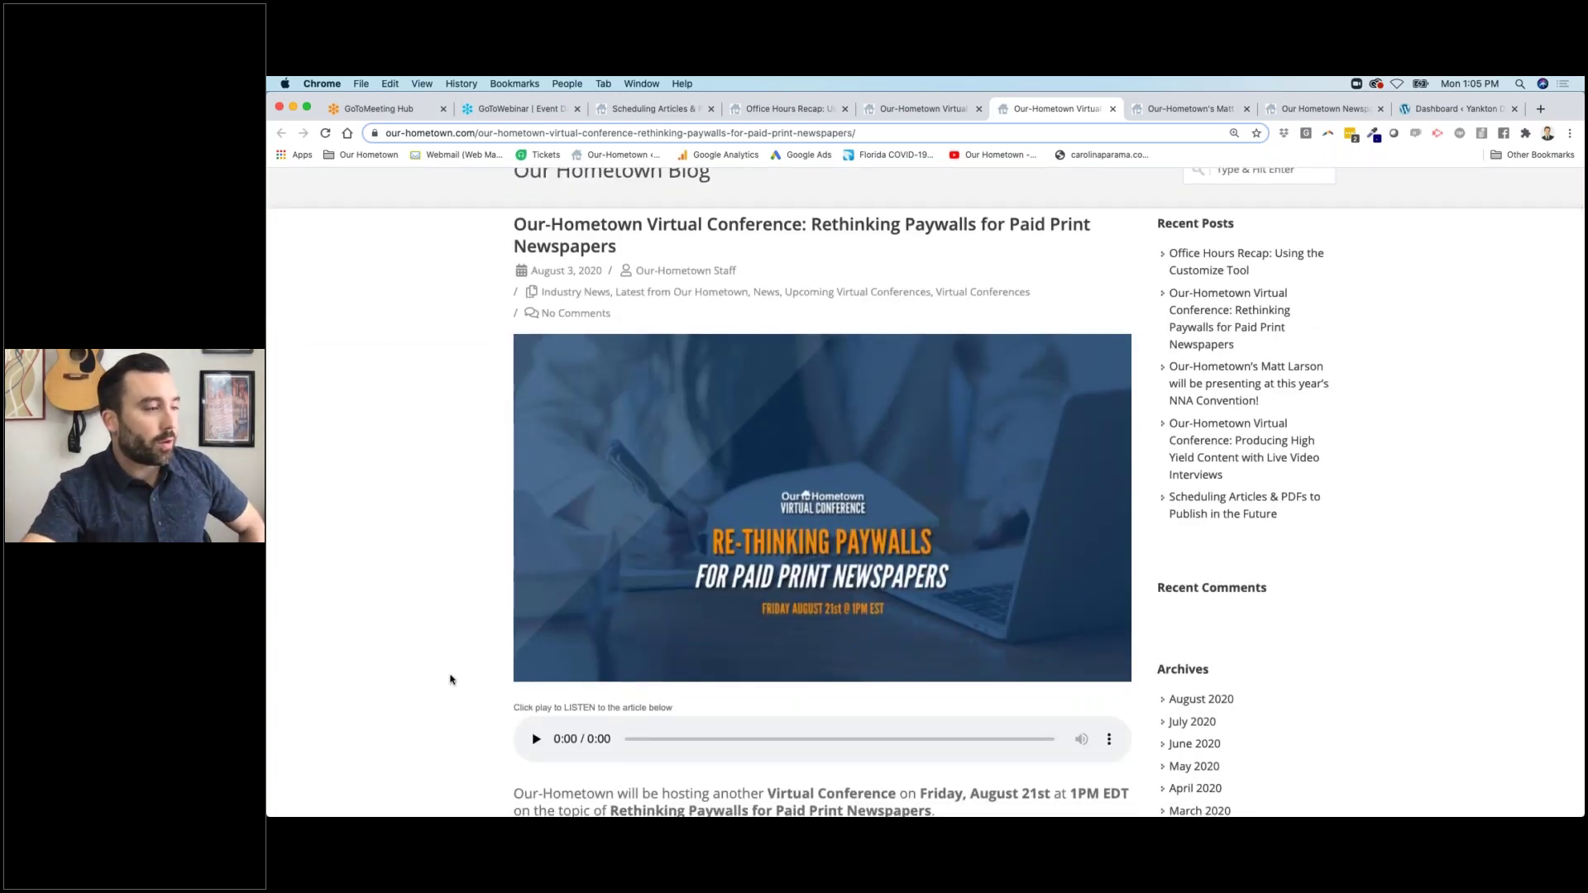
scroll(433, 704, down, 6)
scroll(433, 704, up, 2)
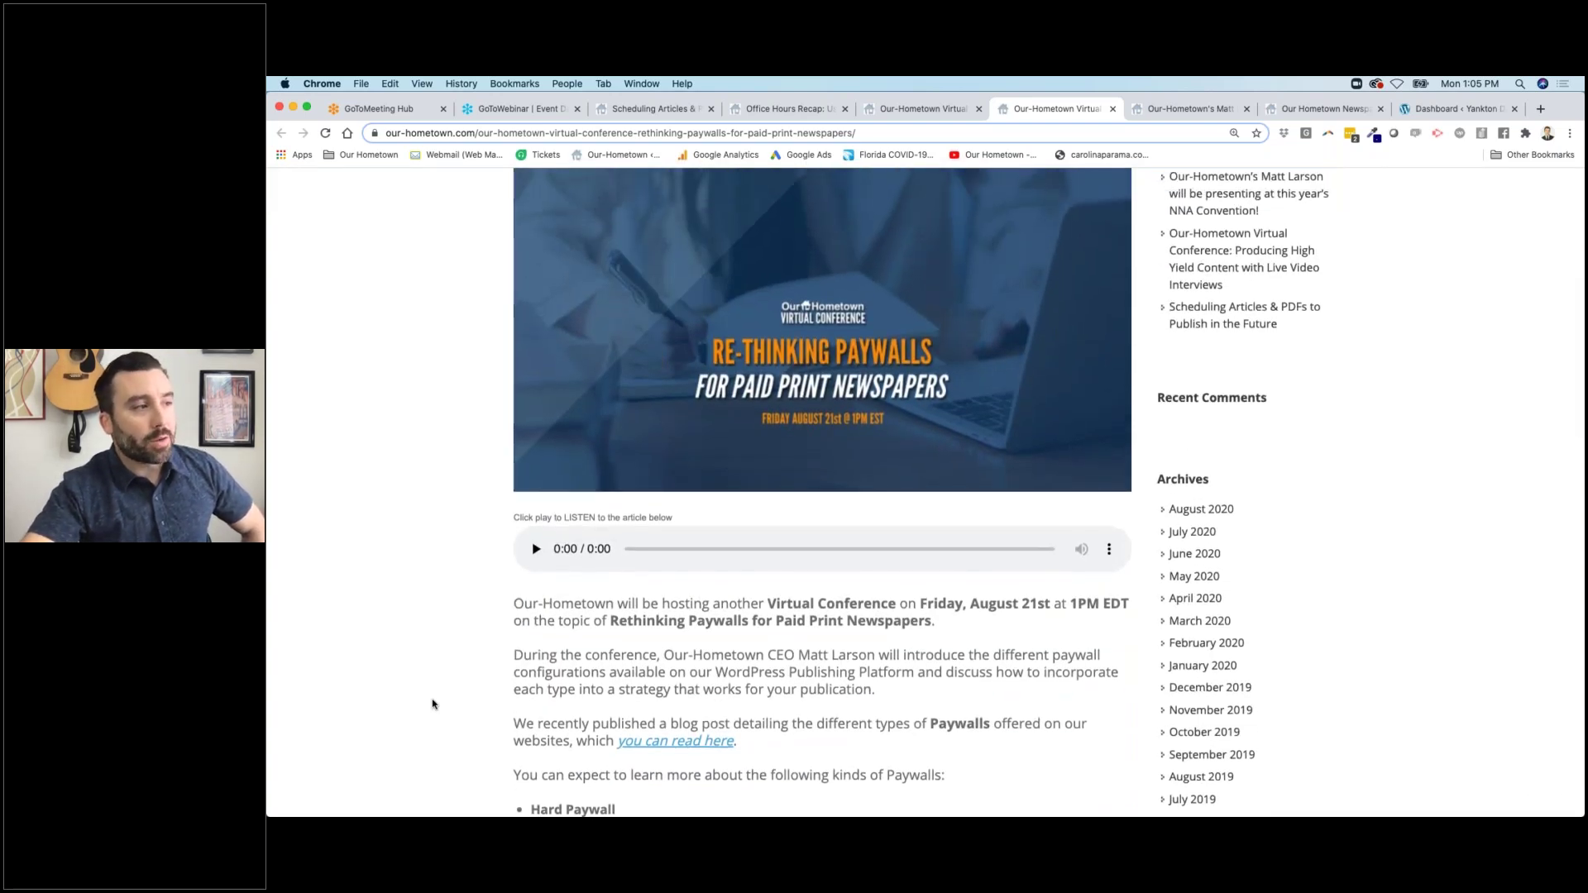
scroll(433, 704, down, 6)
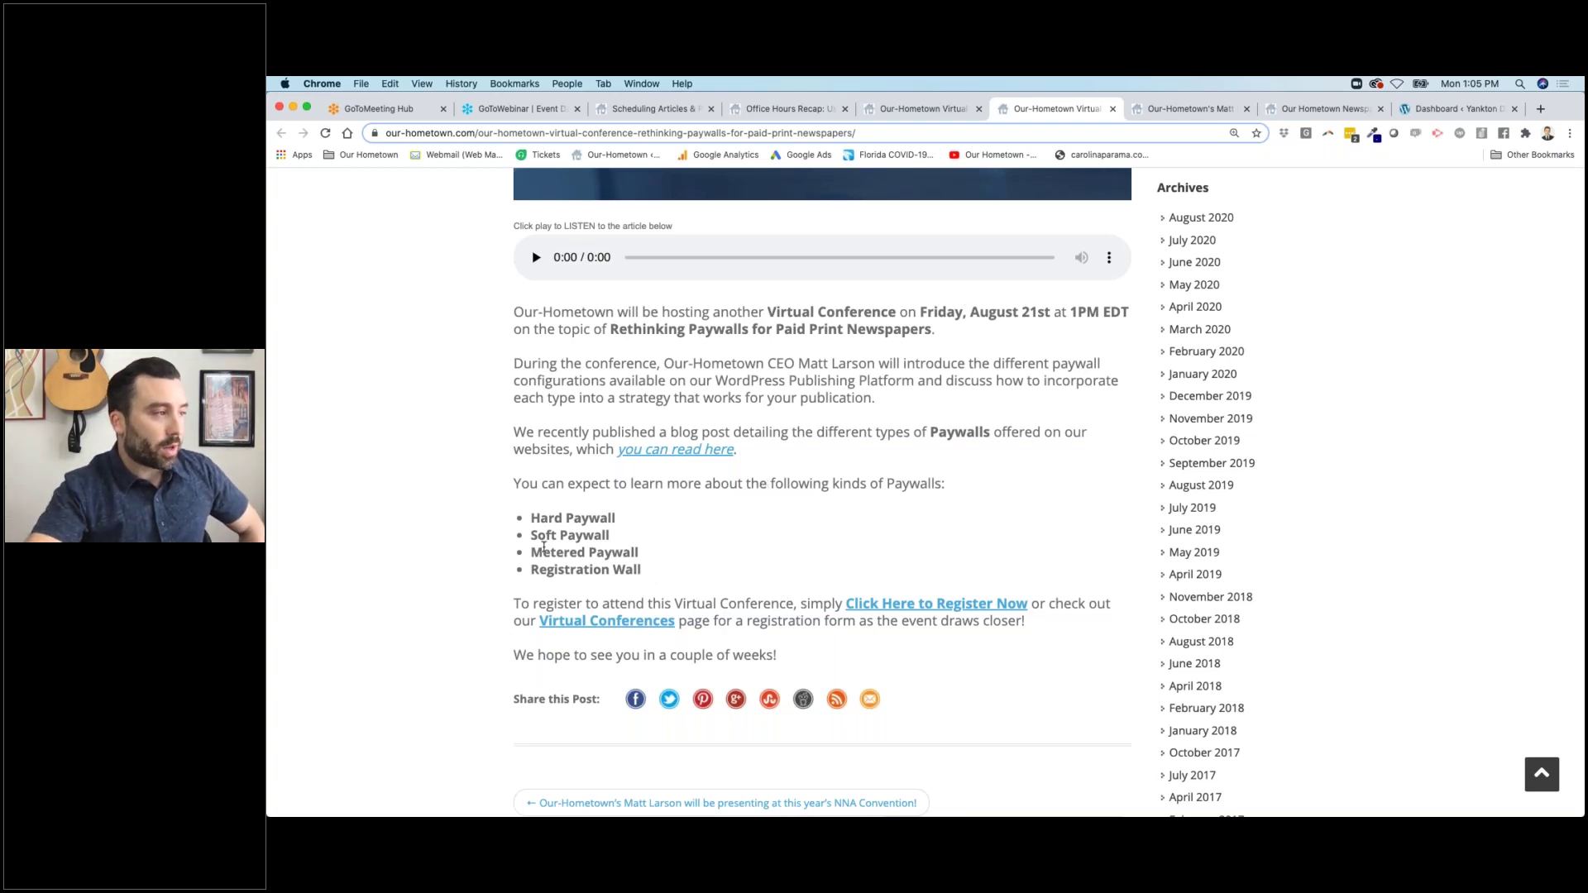
- Highlight the list of paywall kinds from Hard Paywall to Registration Wall, then clear the selection and go back up the post
drag(661, 576, 504, 518)
click(540, 519)
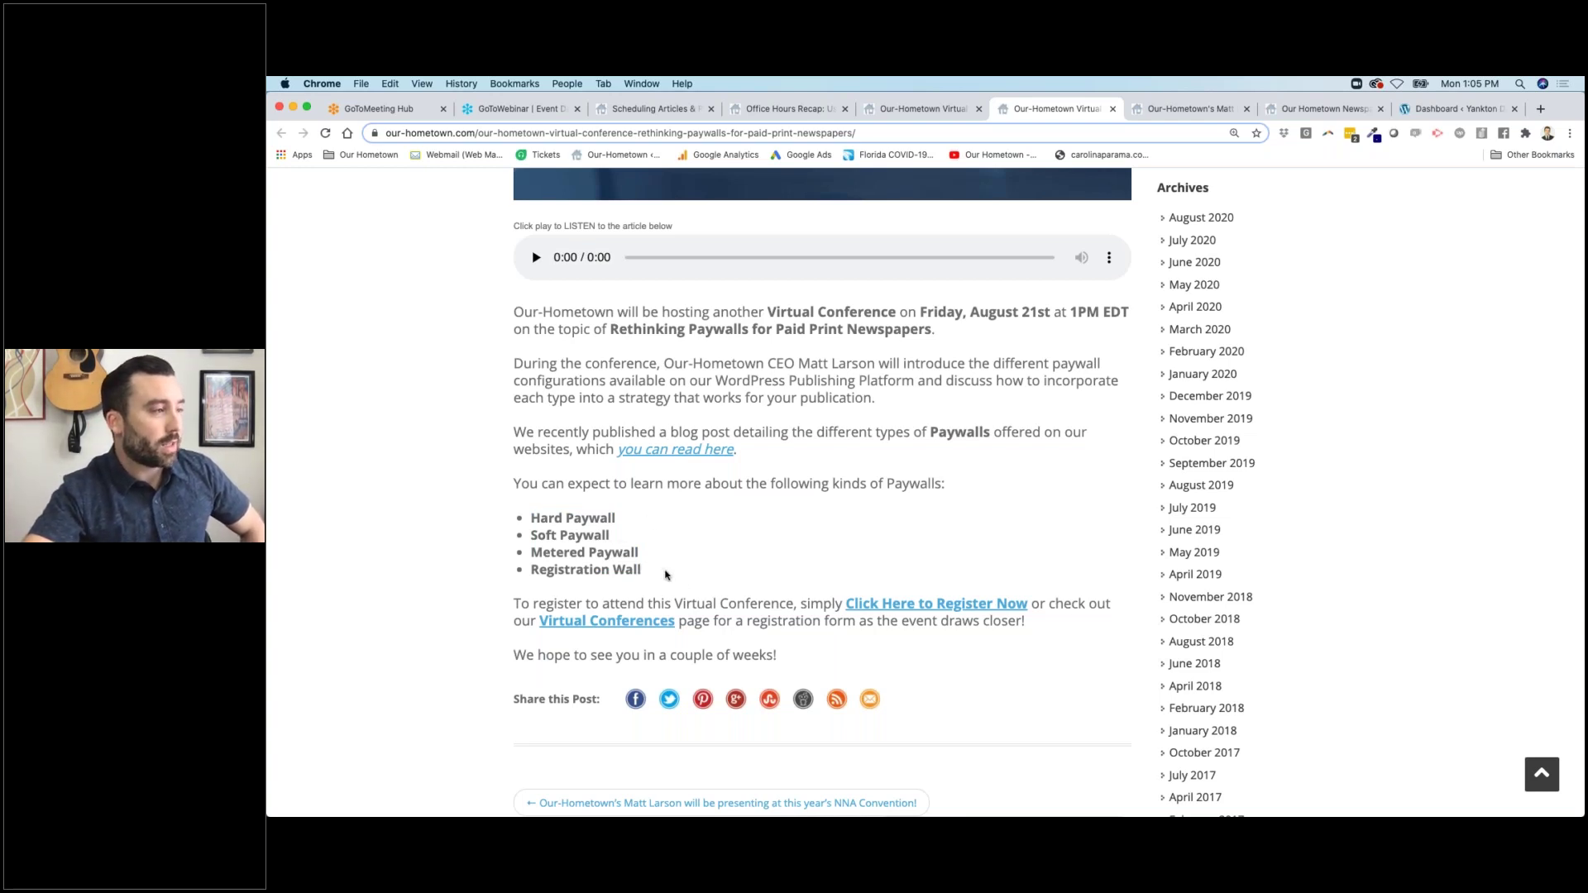
drag(650, 570, 526, 525)
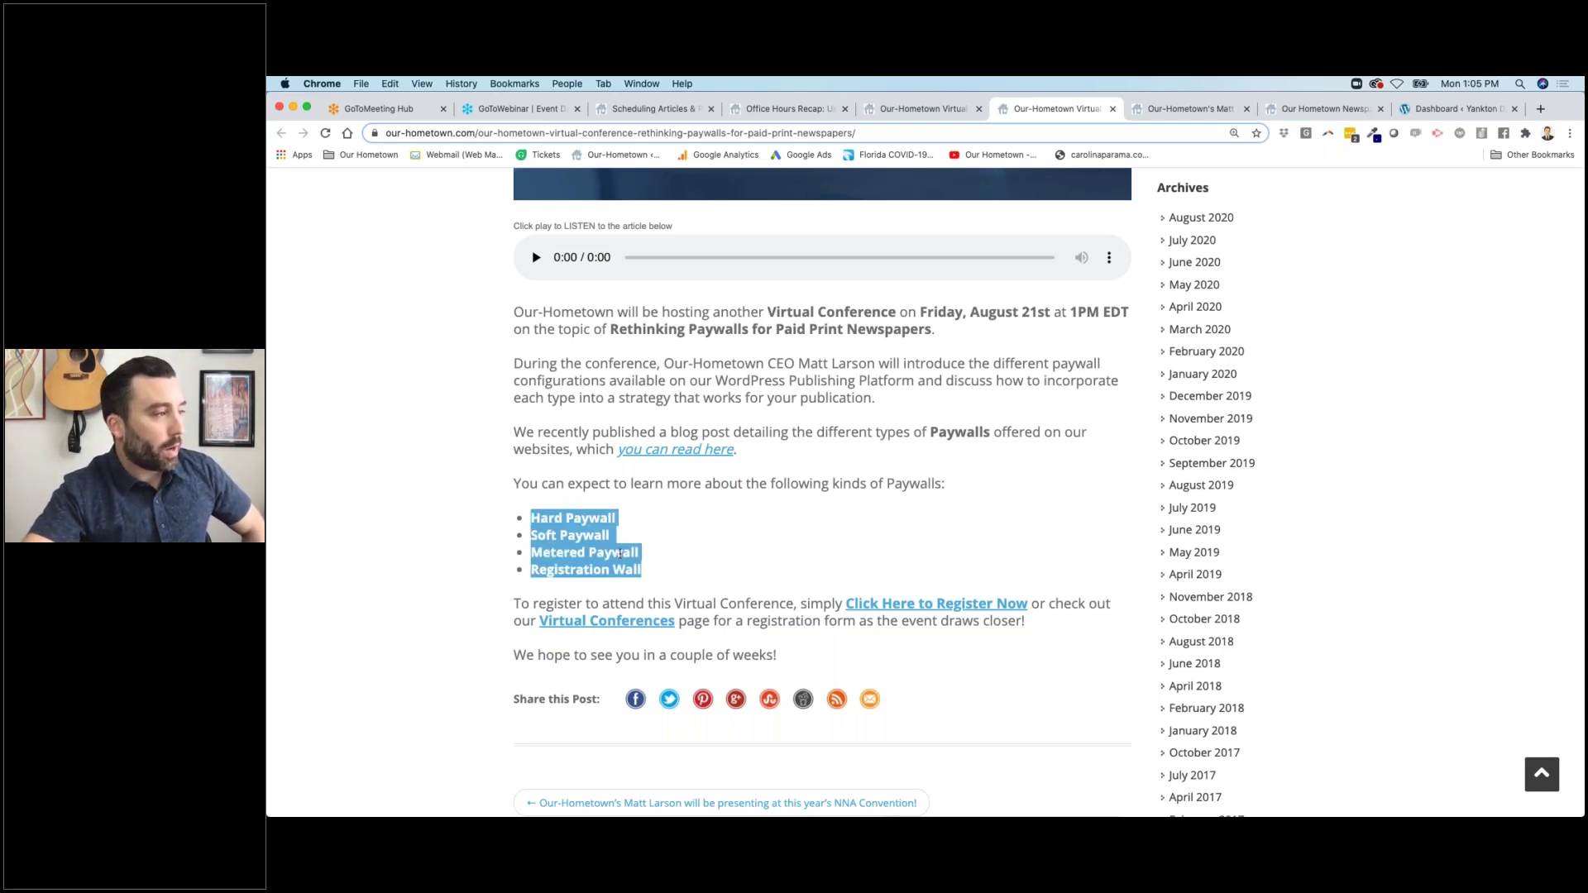
click(666, 574)
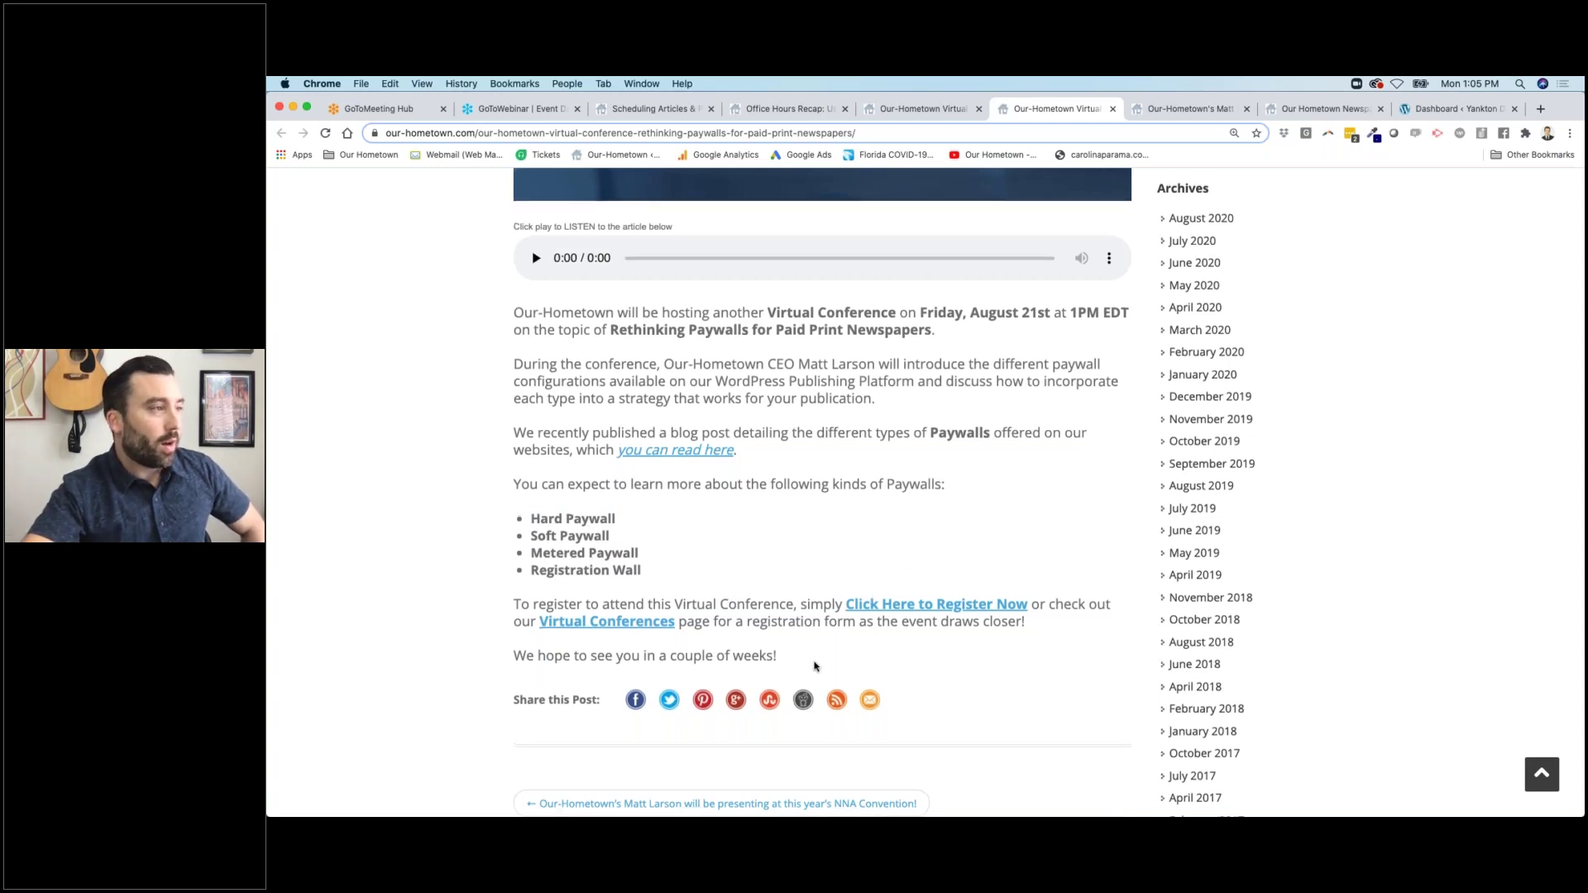
scroll(815, 664, up, 5)
scroll(787, 653, up, 1)
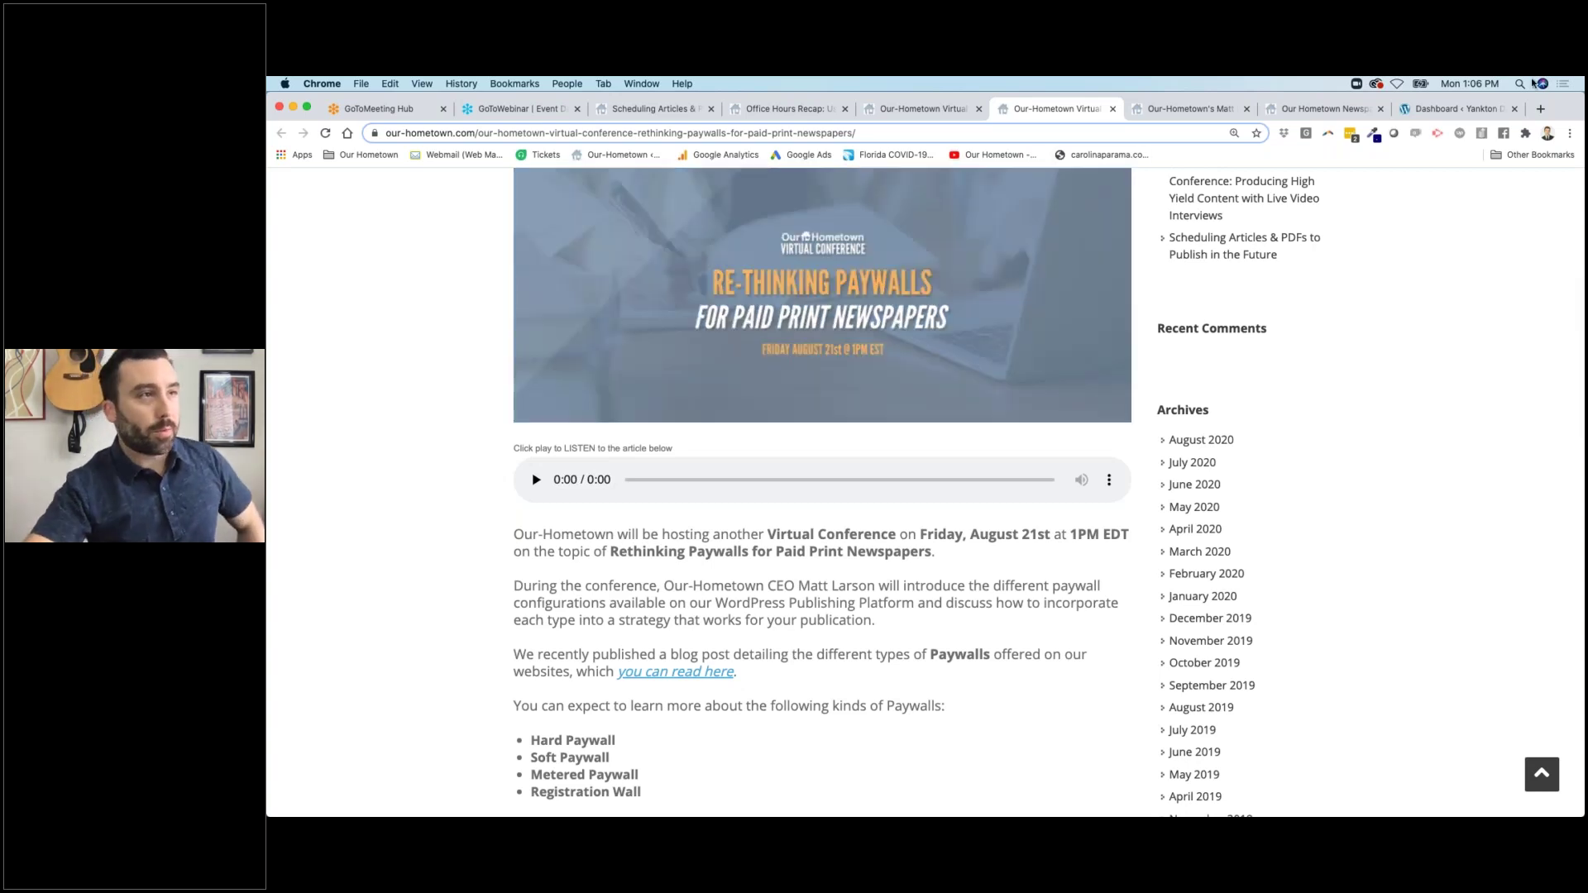
- Open the post about presenting at this year's NNA Convention and read the schedule of October sessions
click(1168, 108)
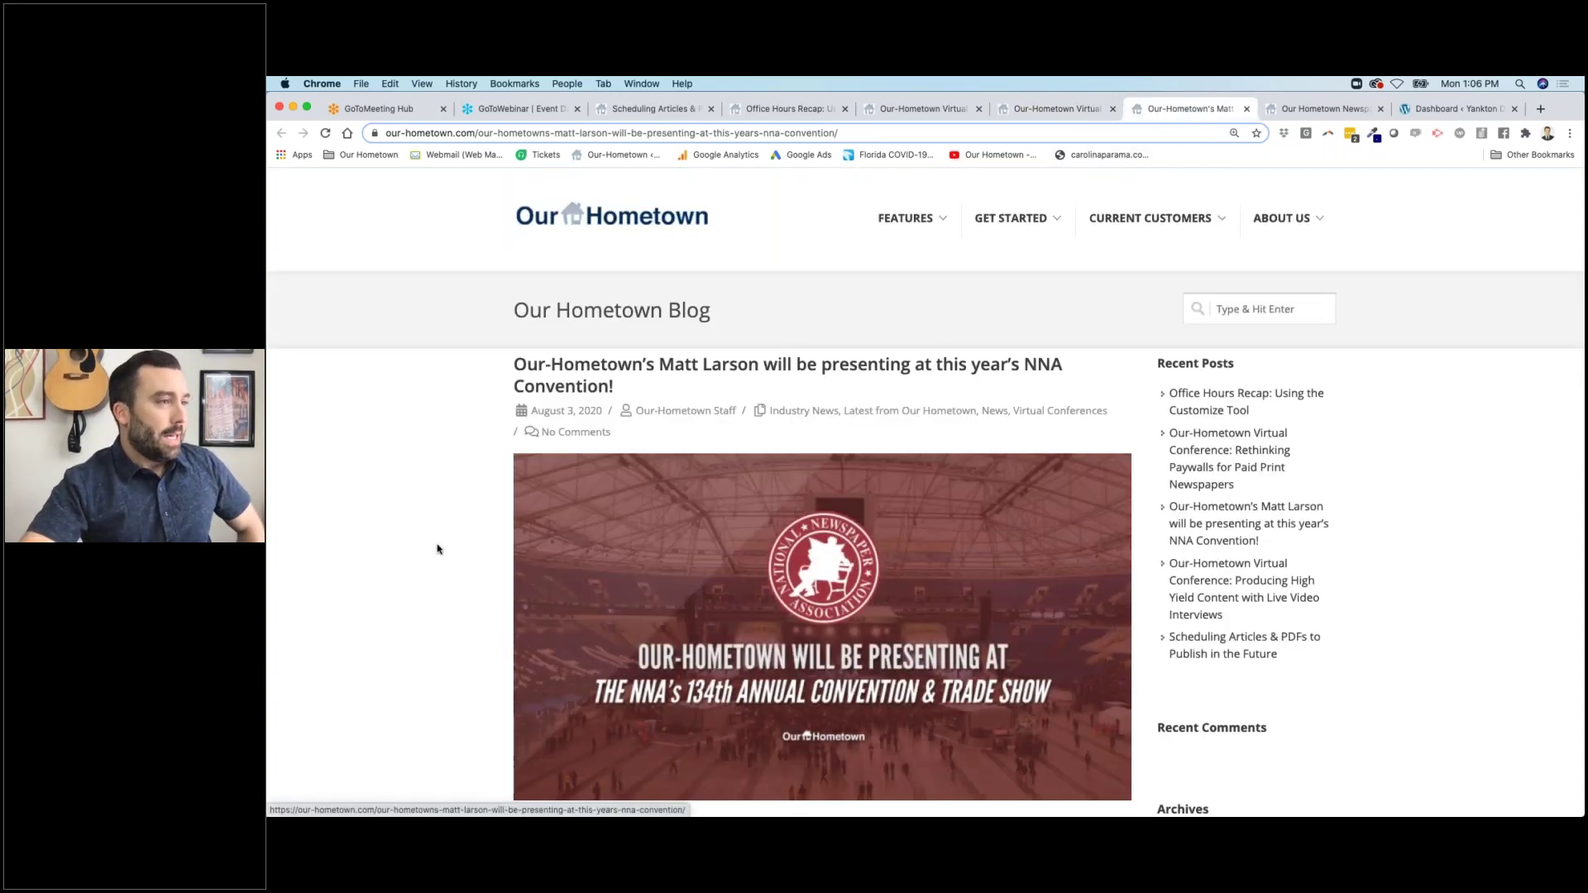
scroll(439, 548, down, 3)
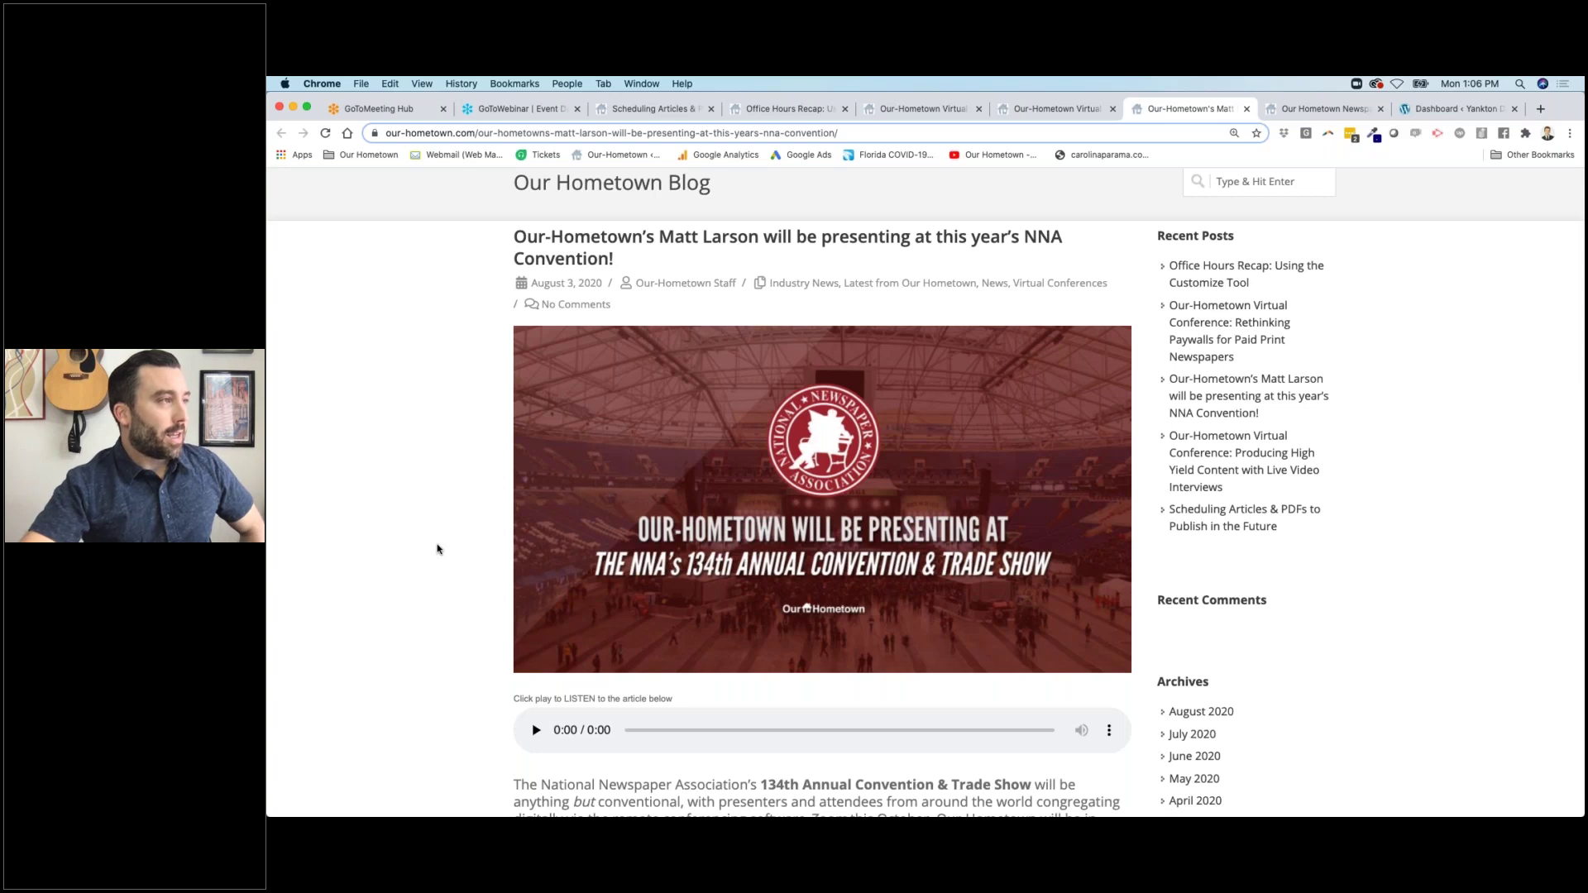
scroll(438, 548, up, 1)
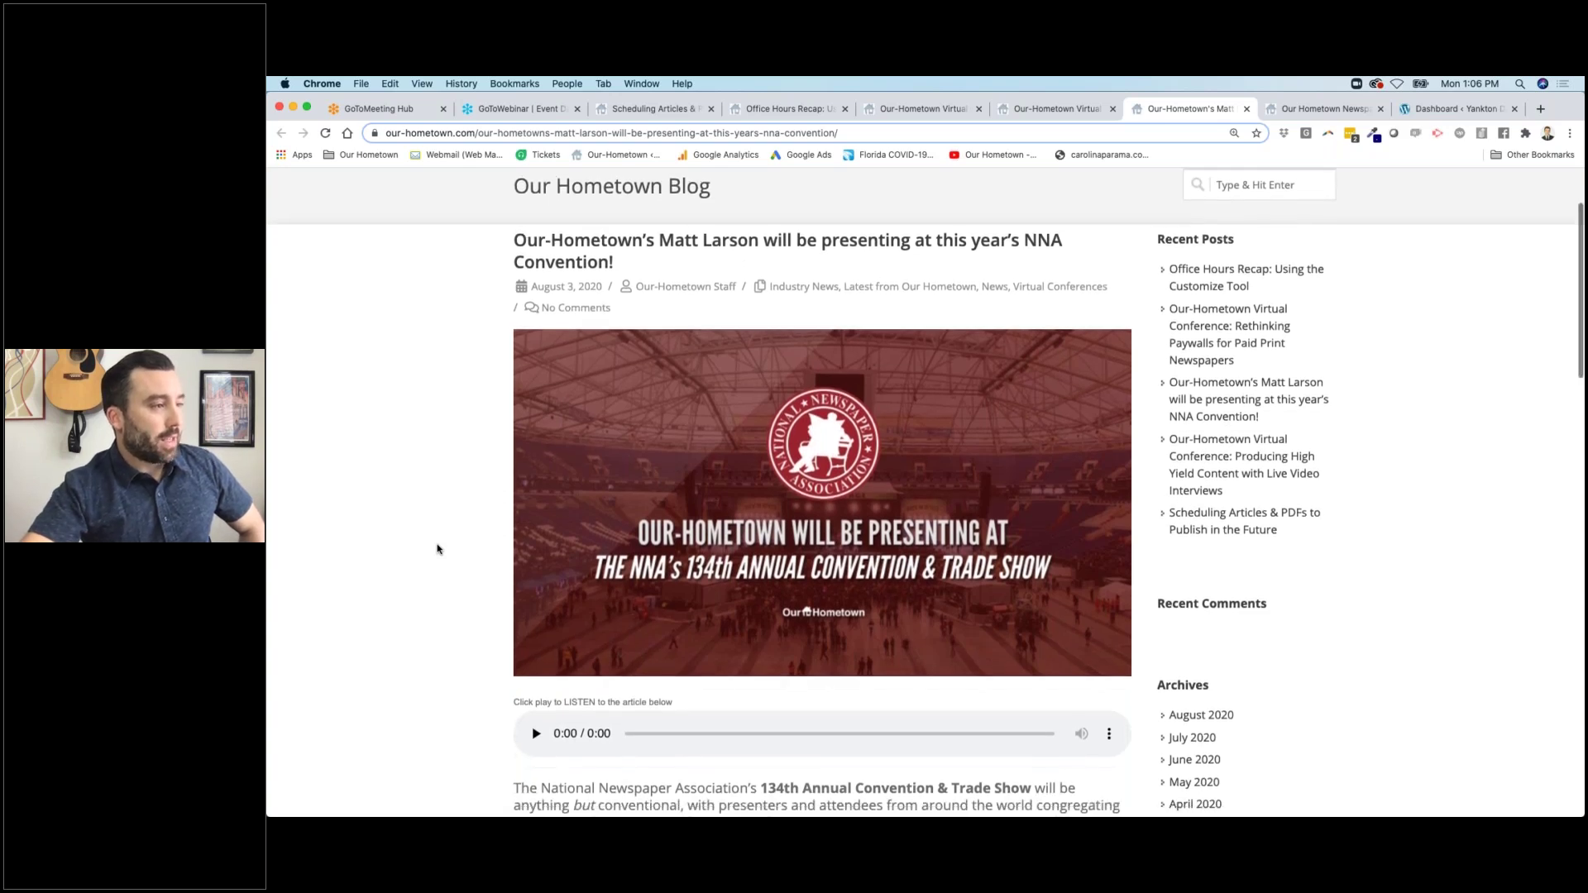
scroll(438, 553, down, 1)
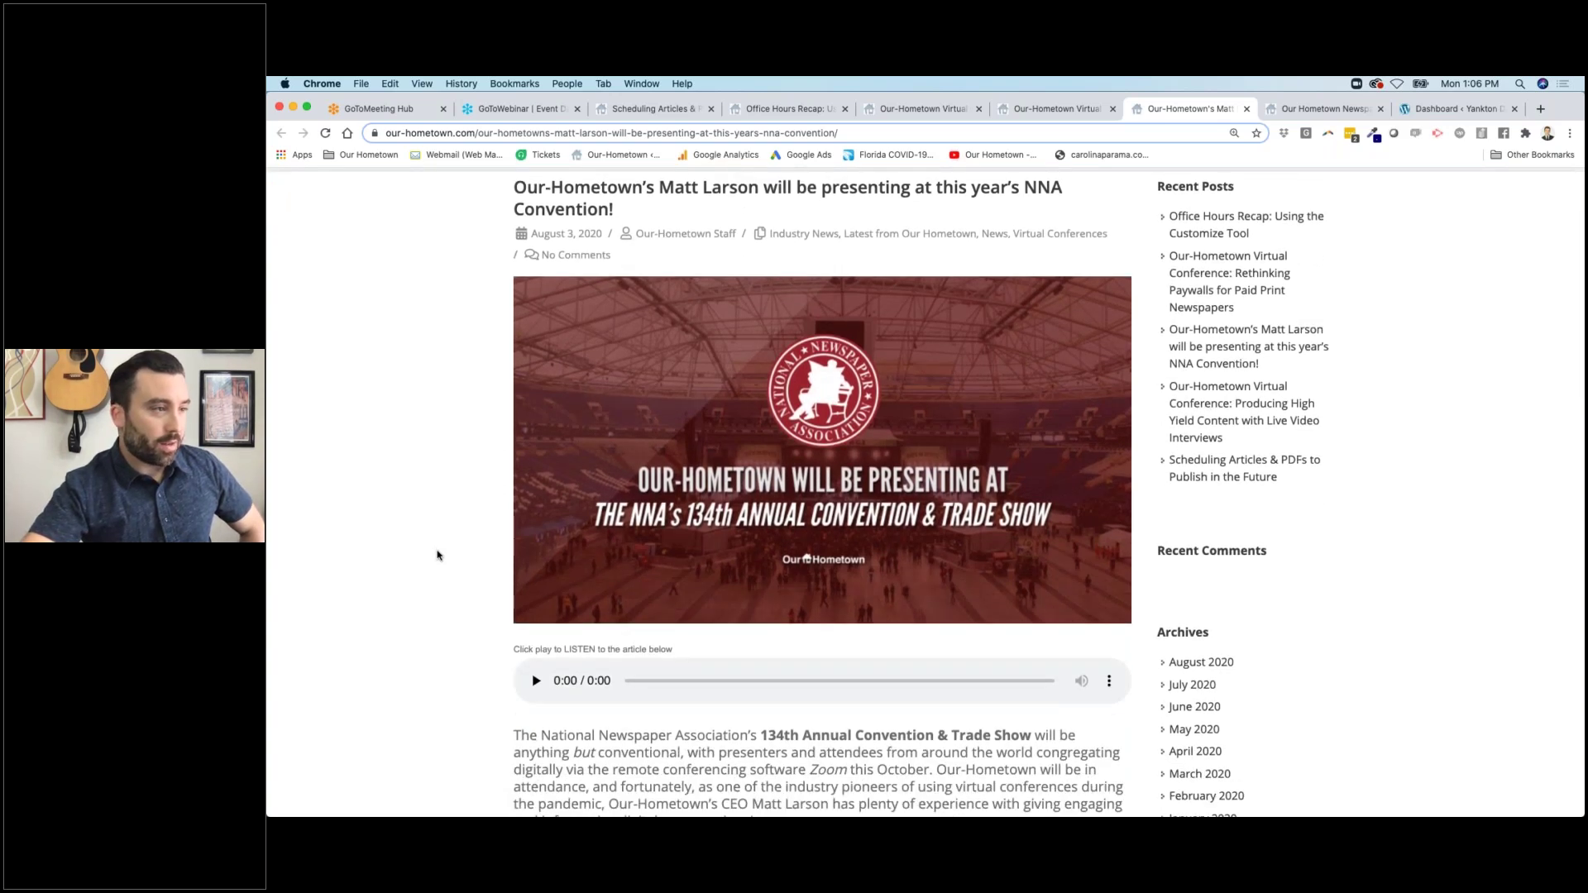
scroll(438, 554, down, 7)
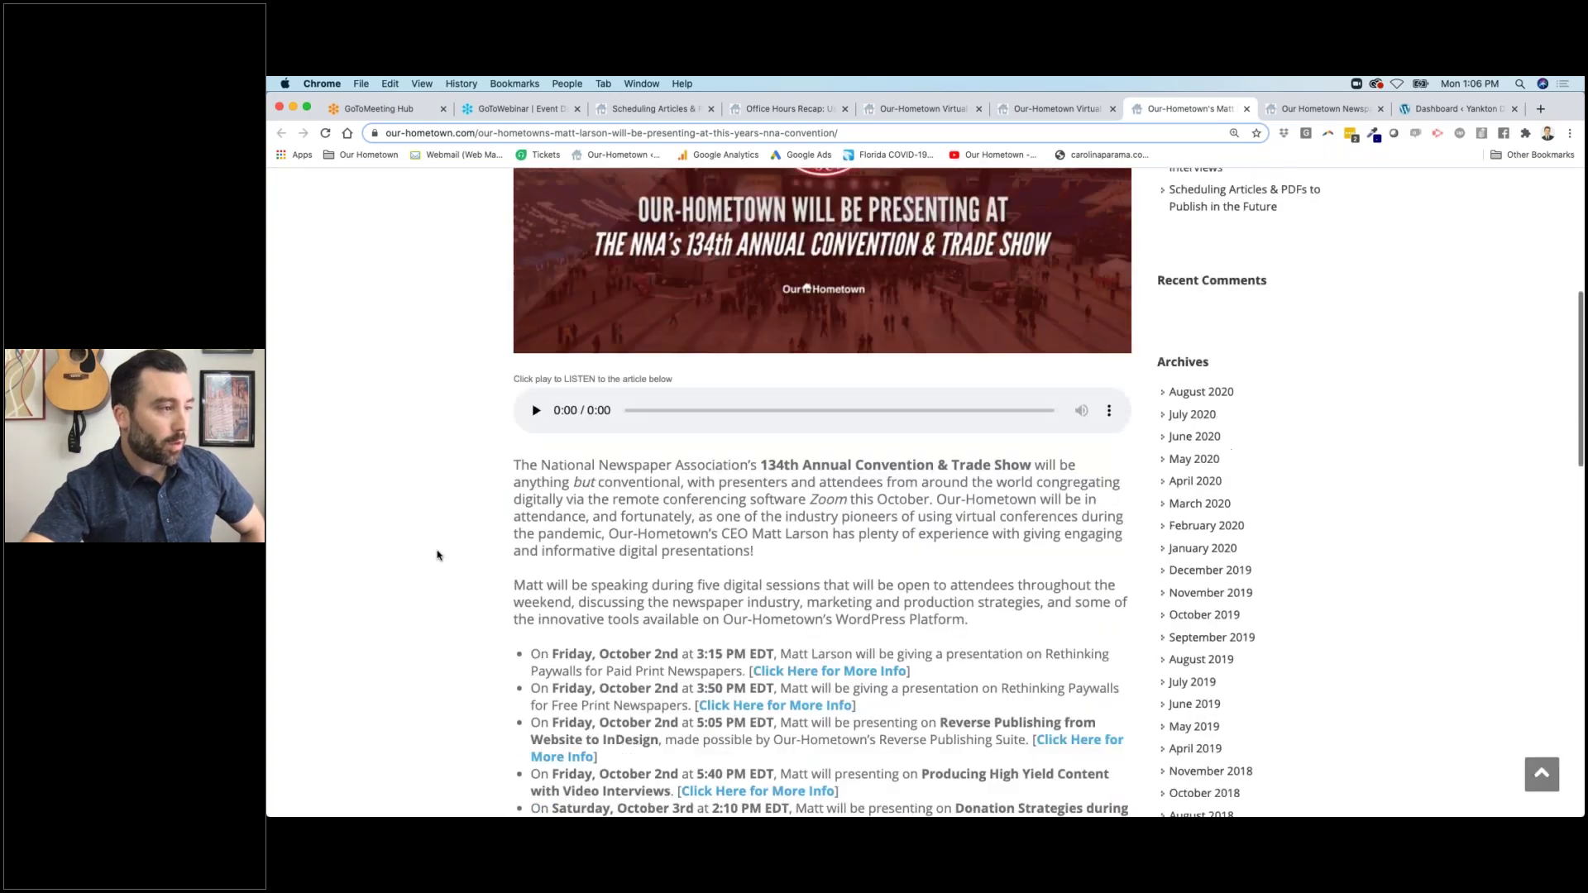
scroll(438, 555, down, 3)
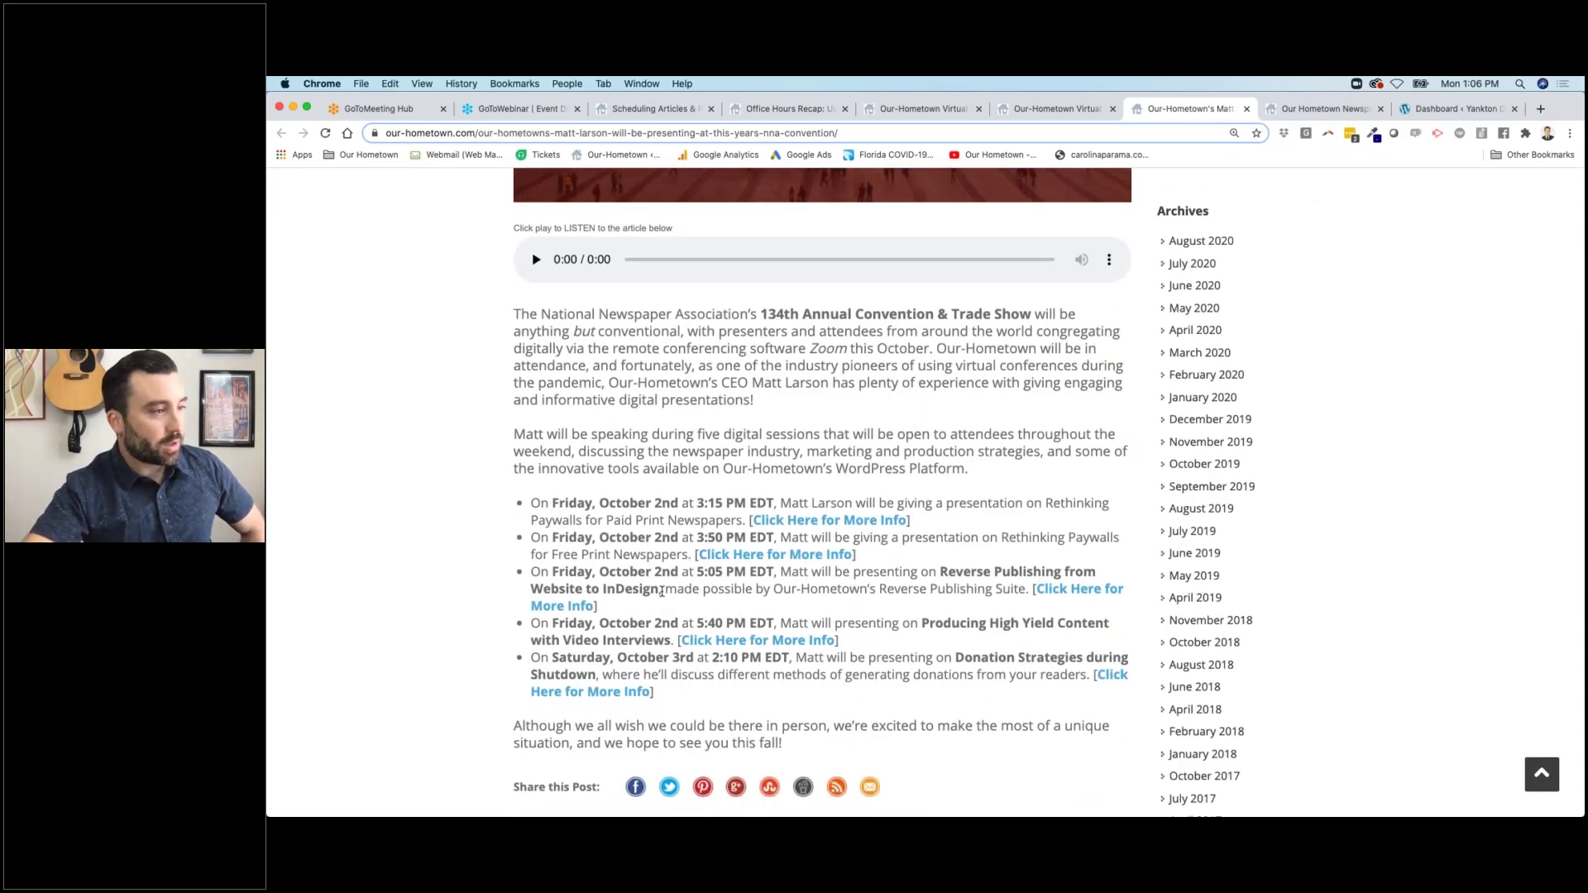
scroll(661, 591, down, 1)
scroll(661, 591, down, 2)
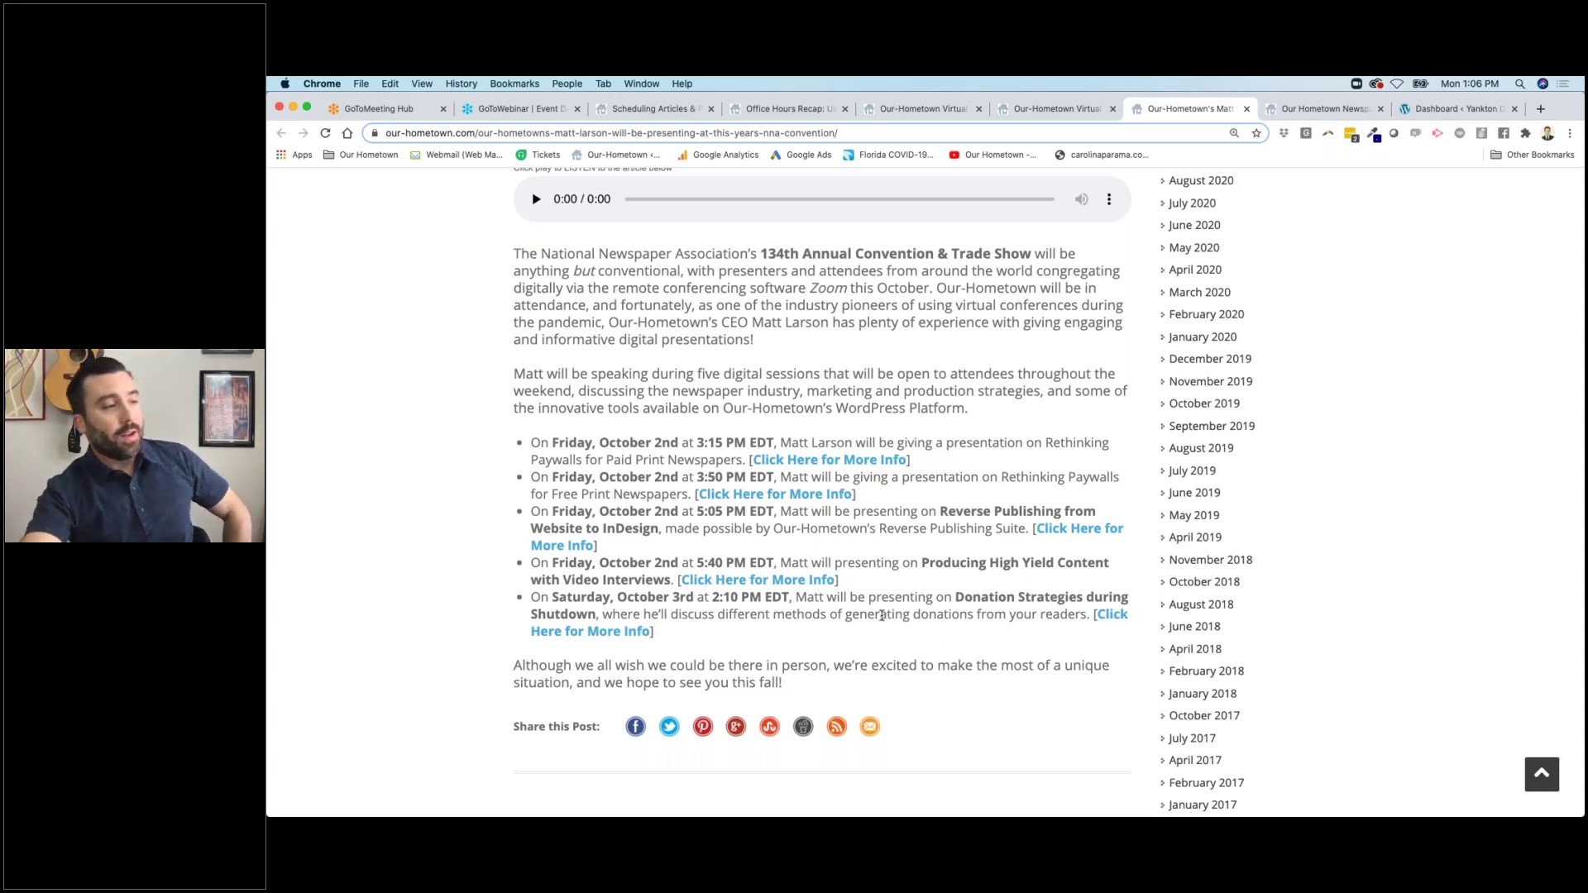
scroll(741, 619, down, 2)
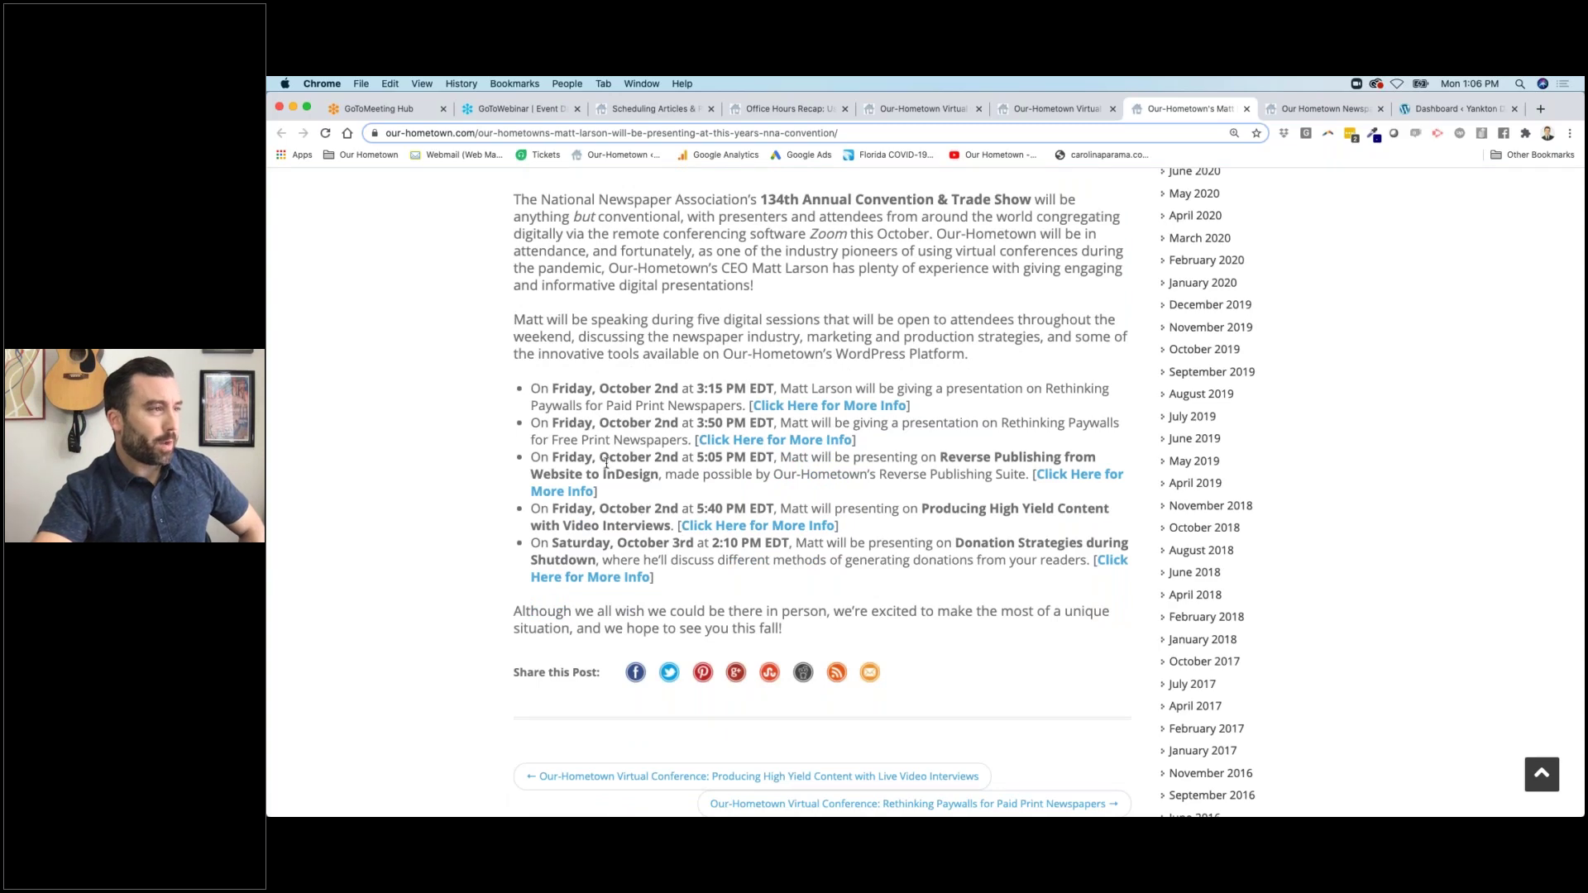
- Go back over the NNA Convention post and its session list, then switch to the latest news section on the Our-Hometown homepage
scroll(644, 510, up, 5)
scroll(606, 464, up, 2)
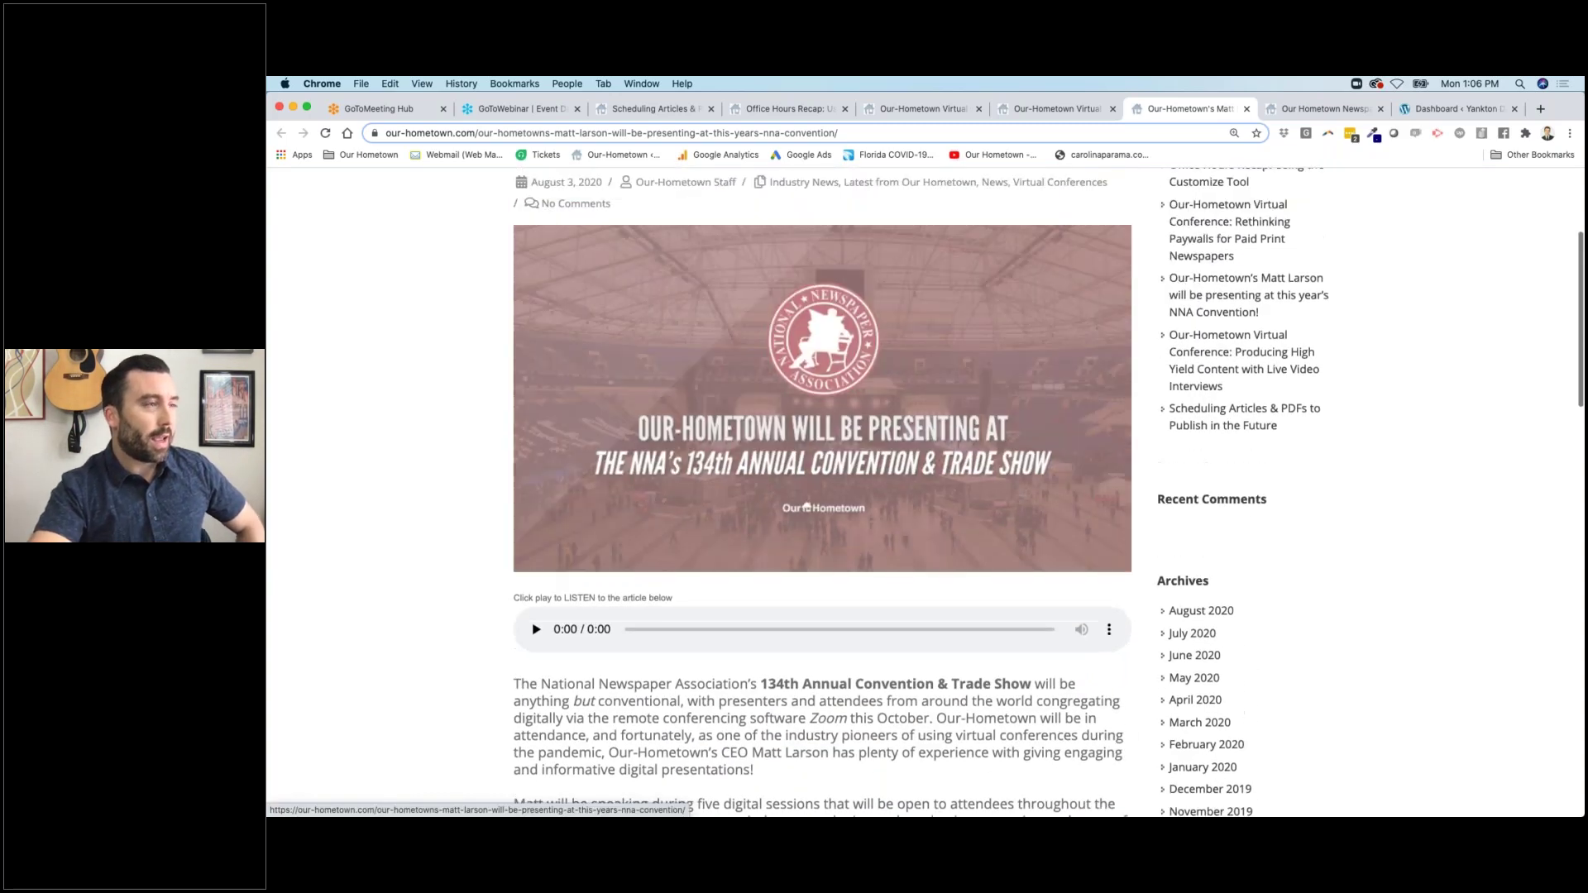
scroll(508, 498, down, 1)
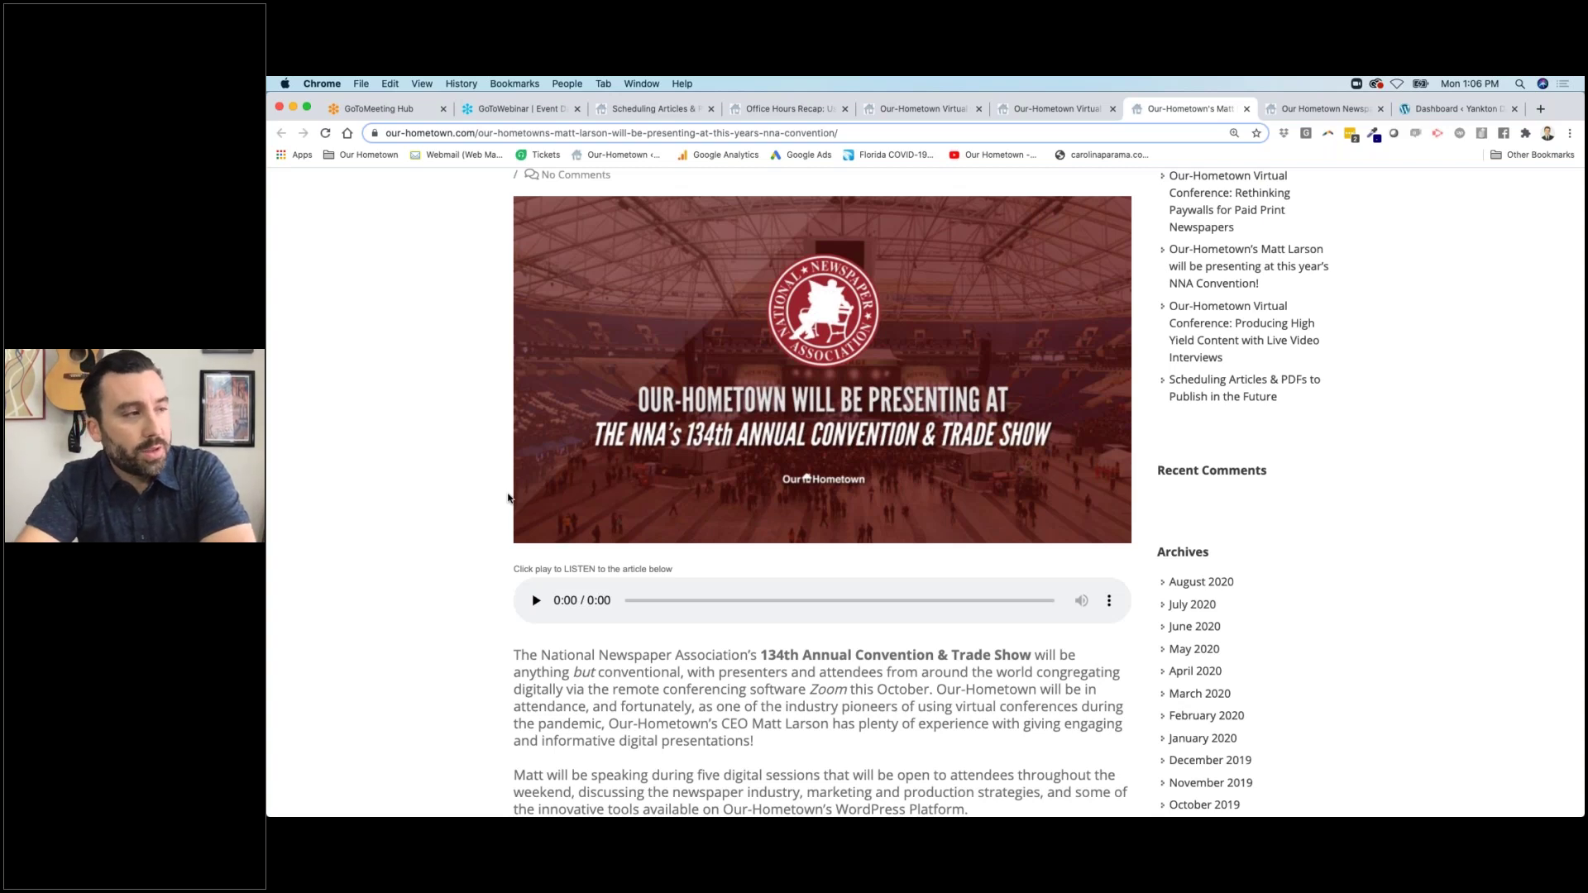
scroll(467, 576, down, 1)
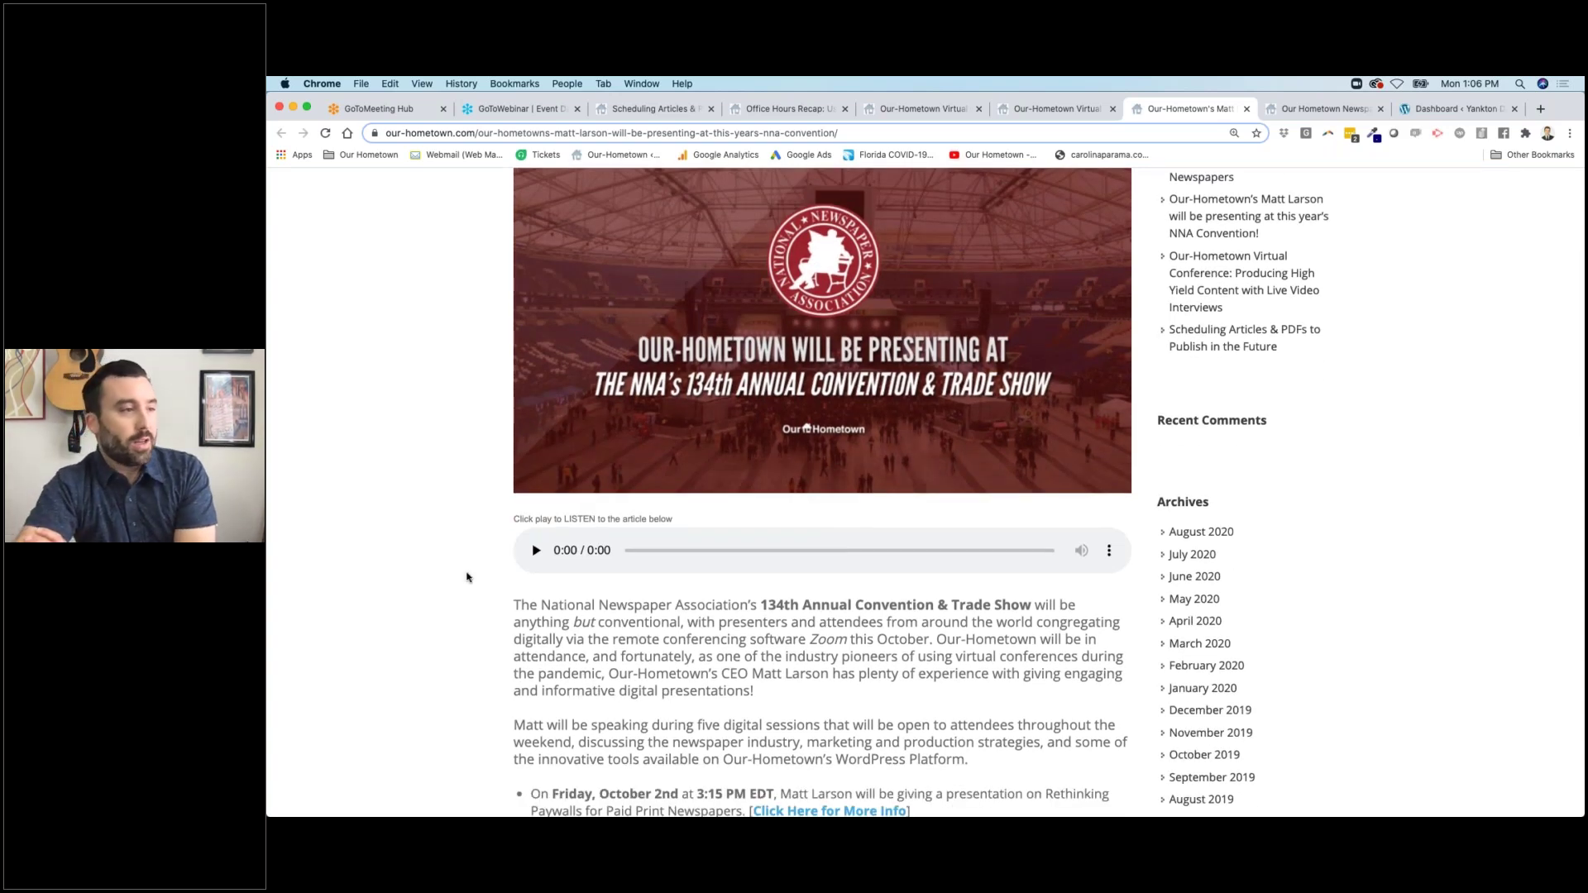
scroll(467, 577, down, 5)
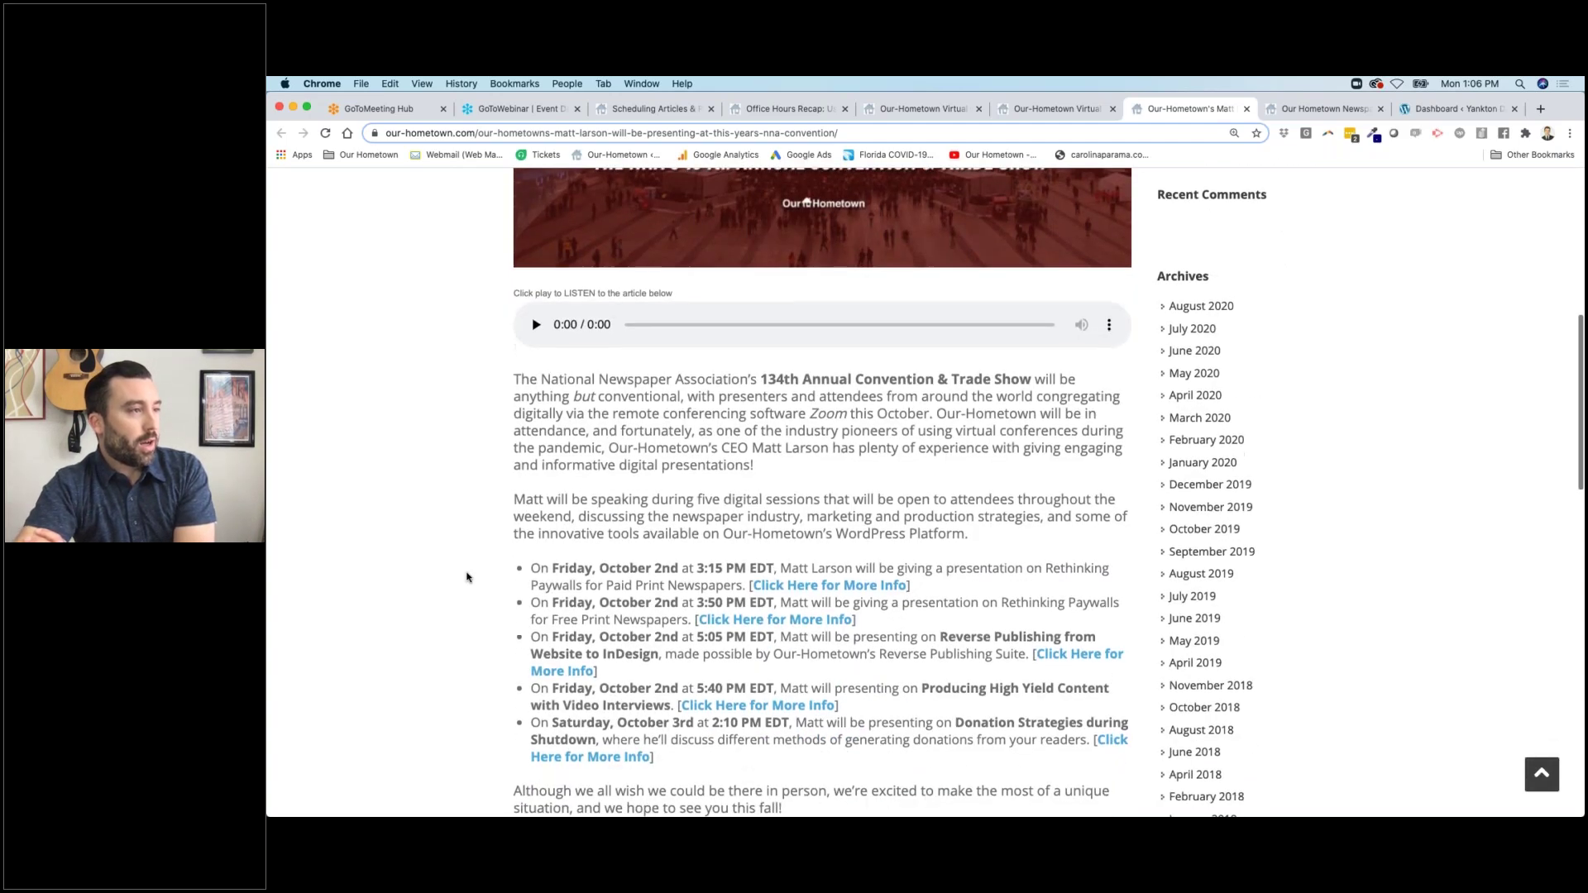
scroll(466, 577, up, 9)
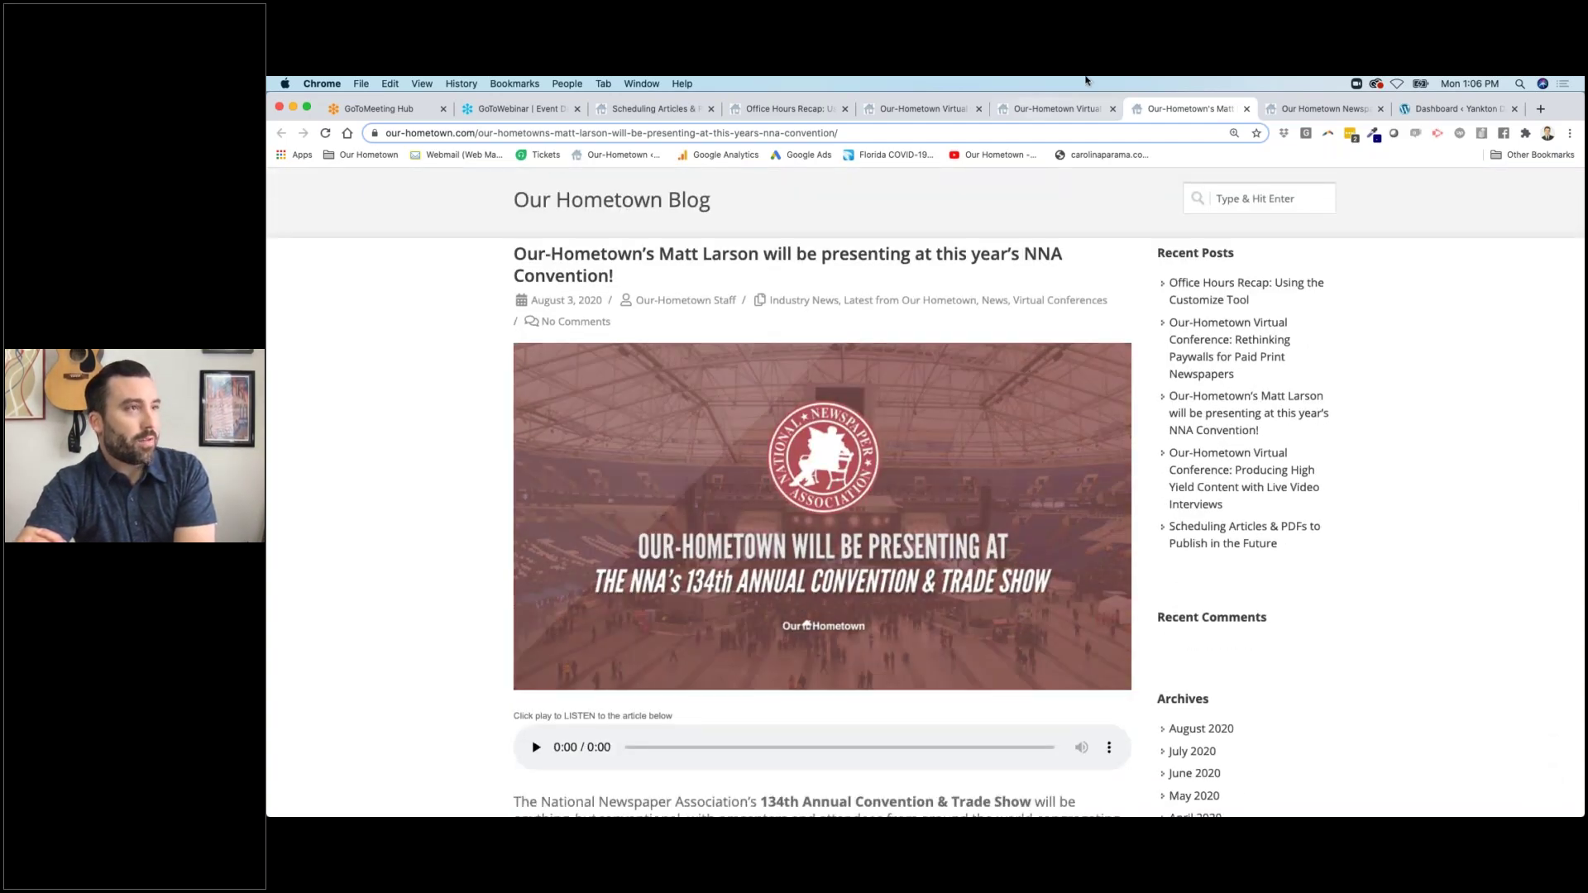
click(1325, 115)
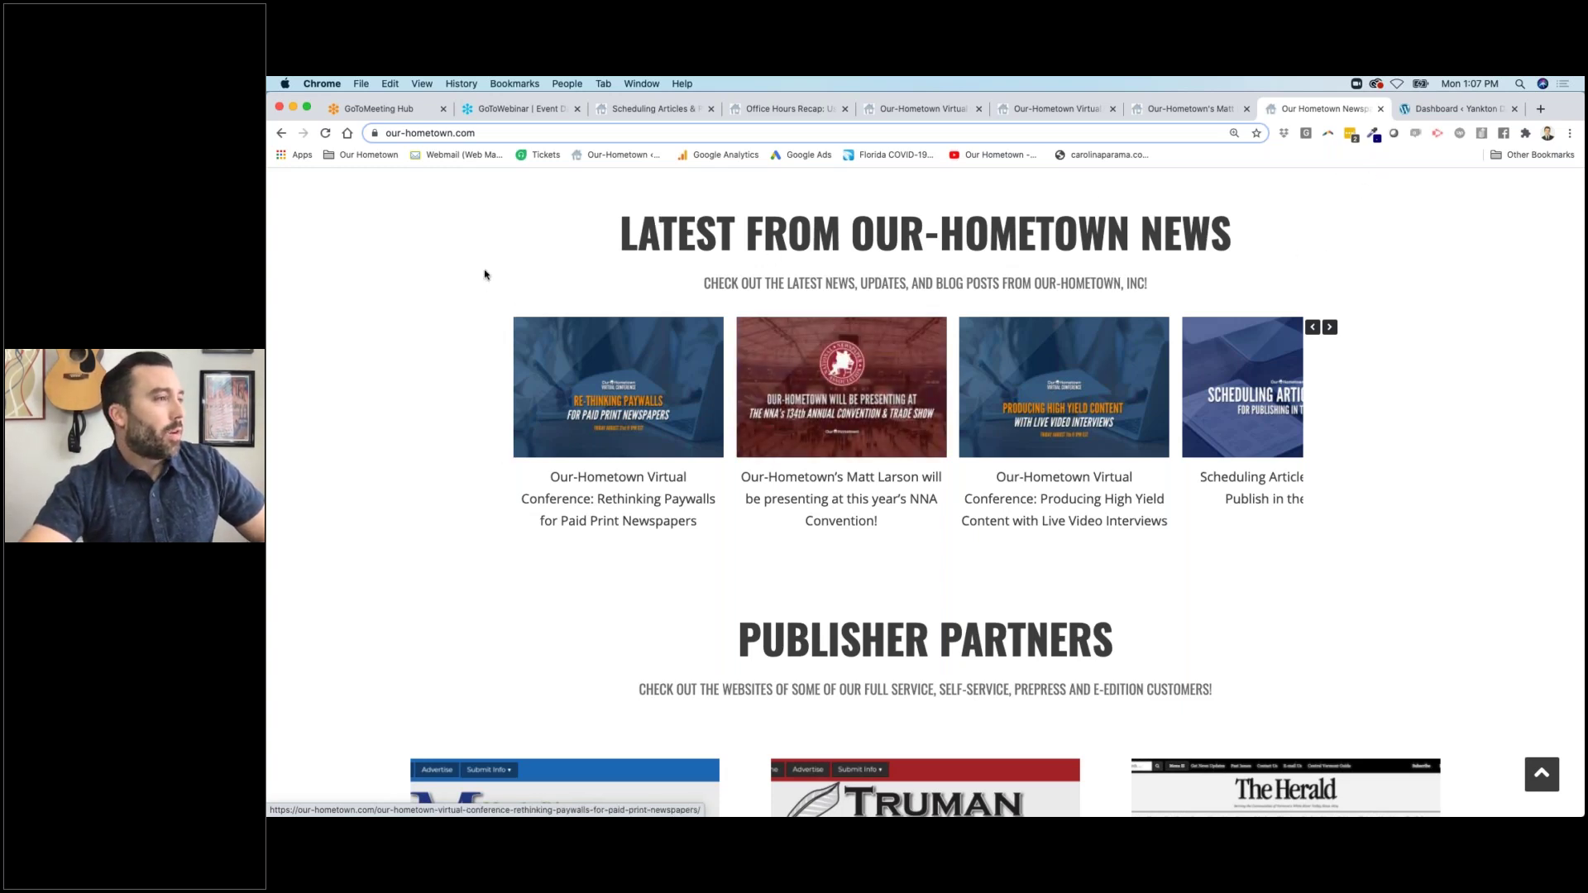
- Return to the Scheduling Articles & PDFs to Publish in the Future post and read its instructions on setting the publish date
click(633, 108)
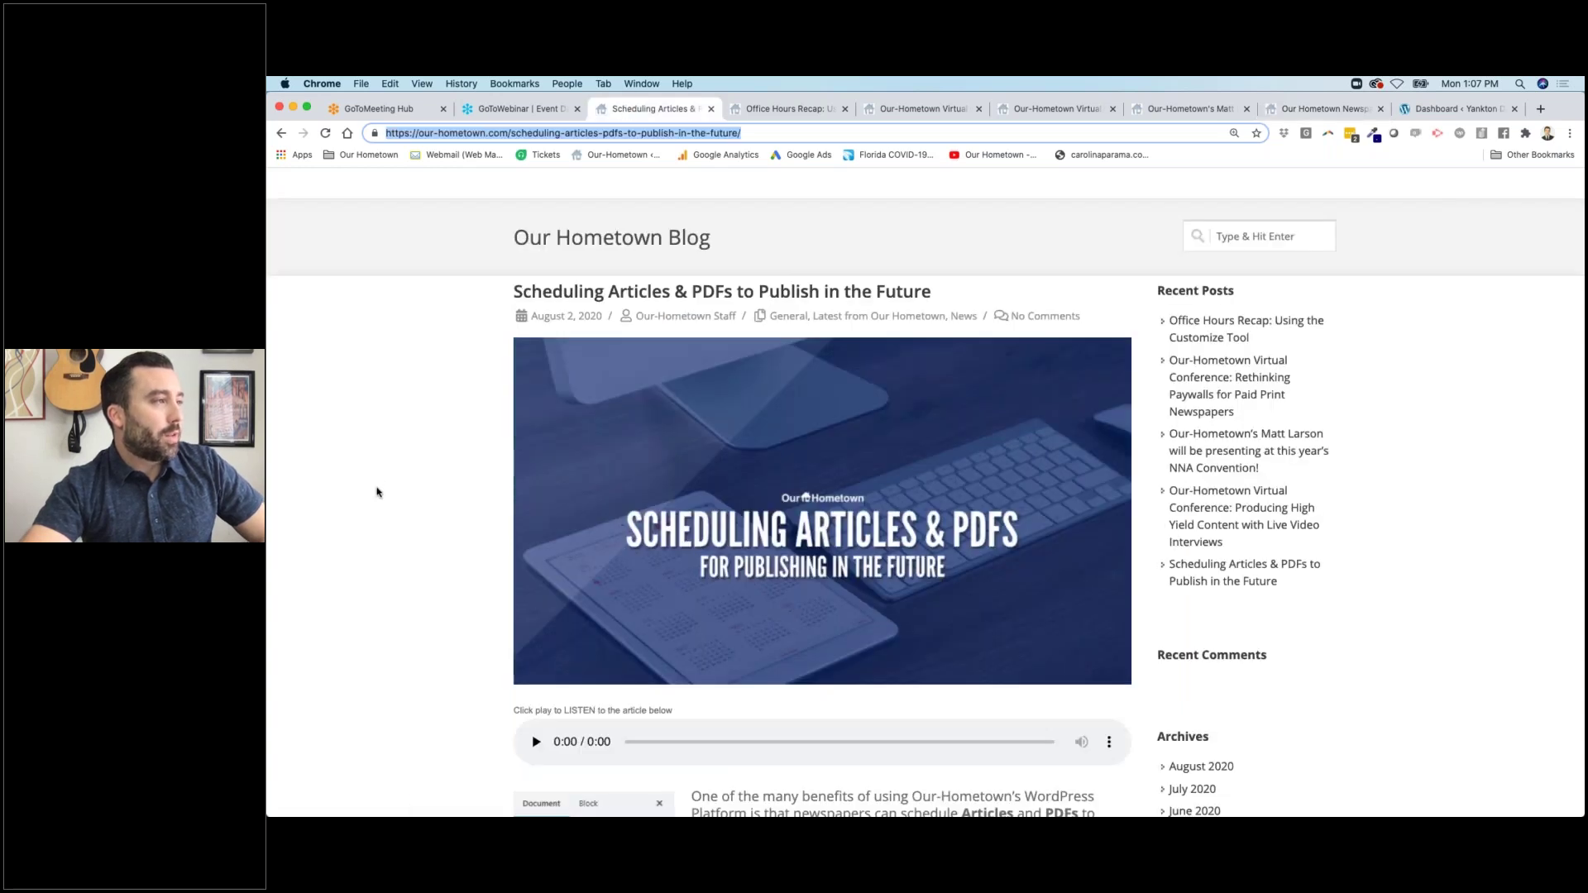
scroll(377, 494, down, 1)
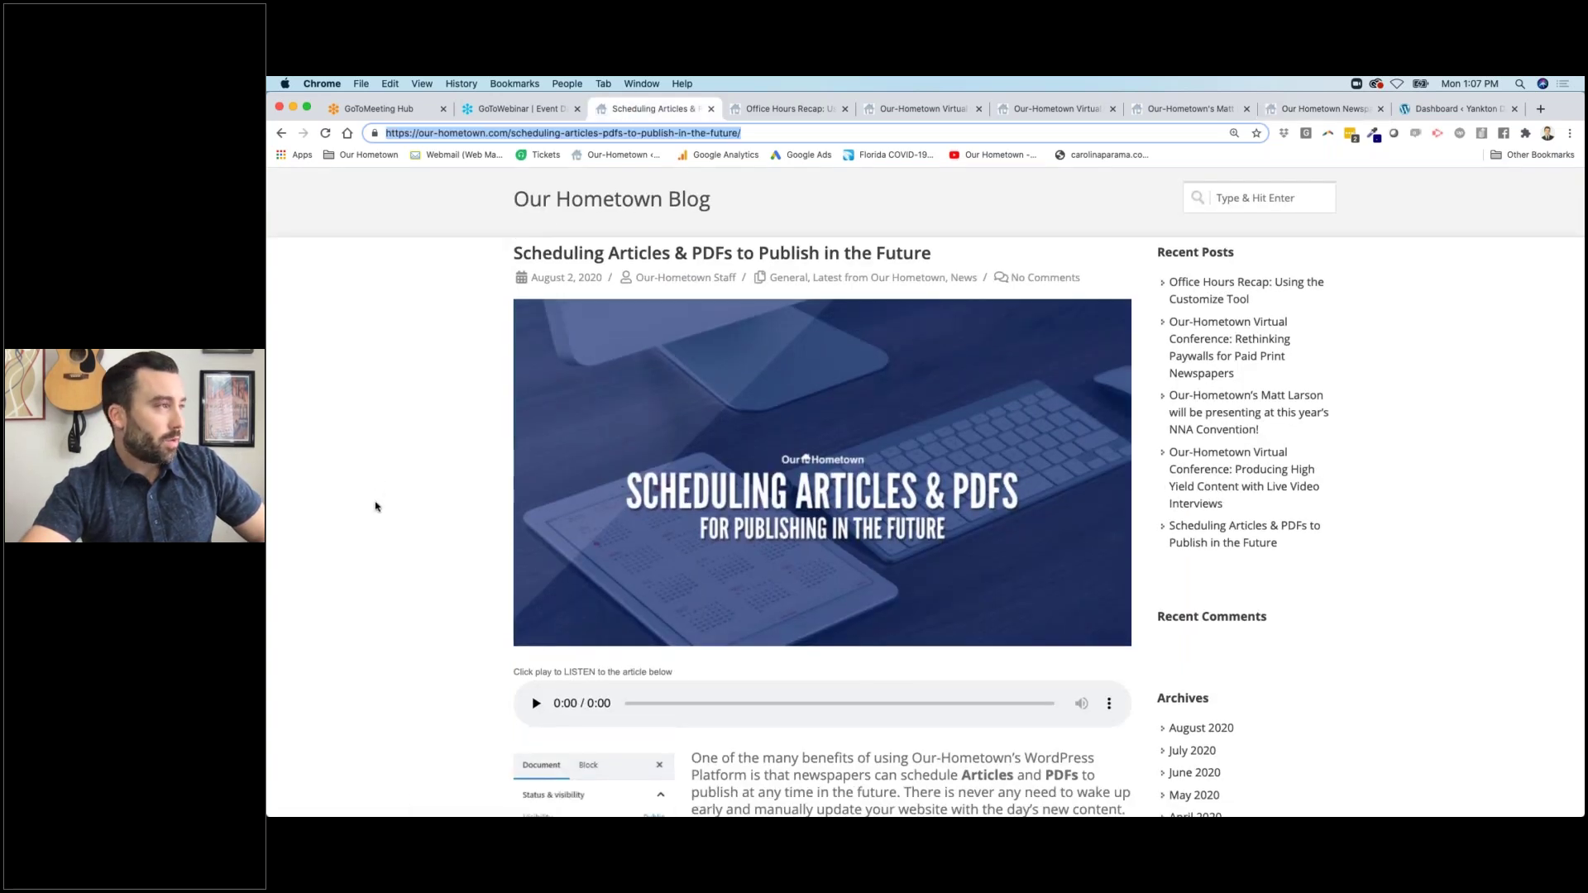
scroll(377, 505, down, 1)
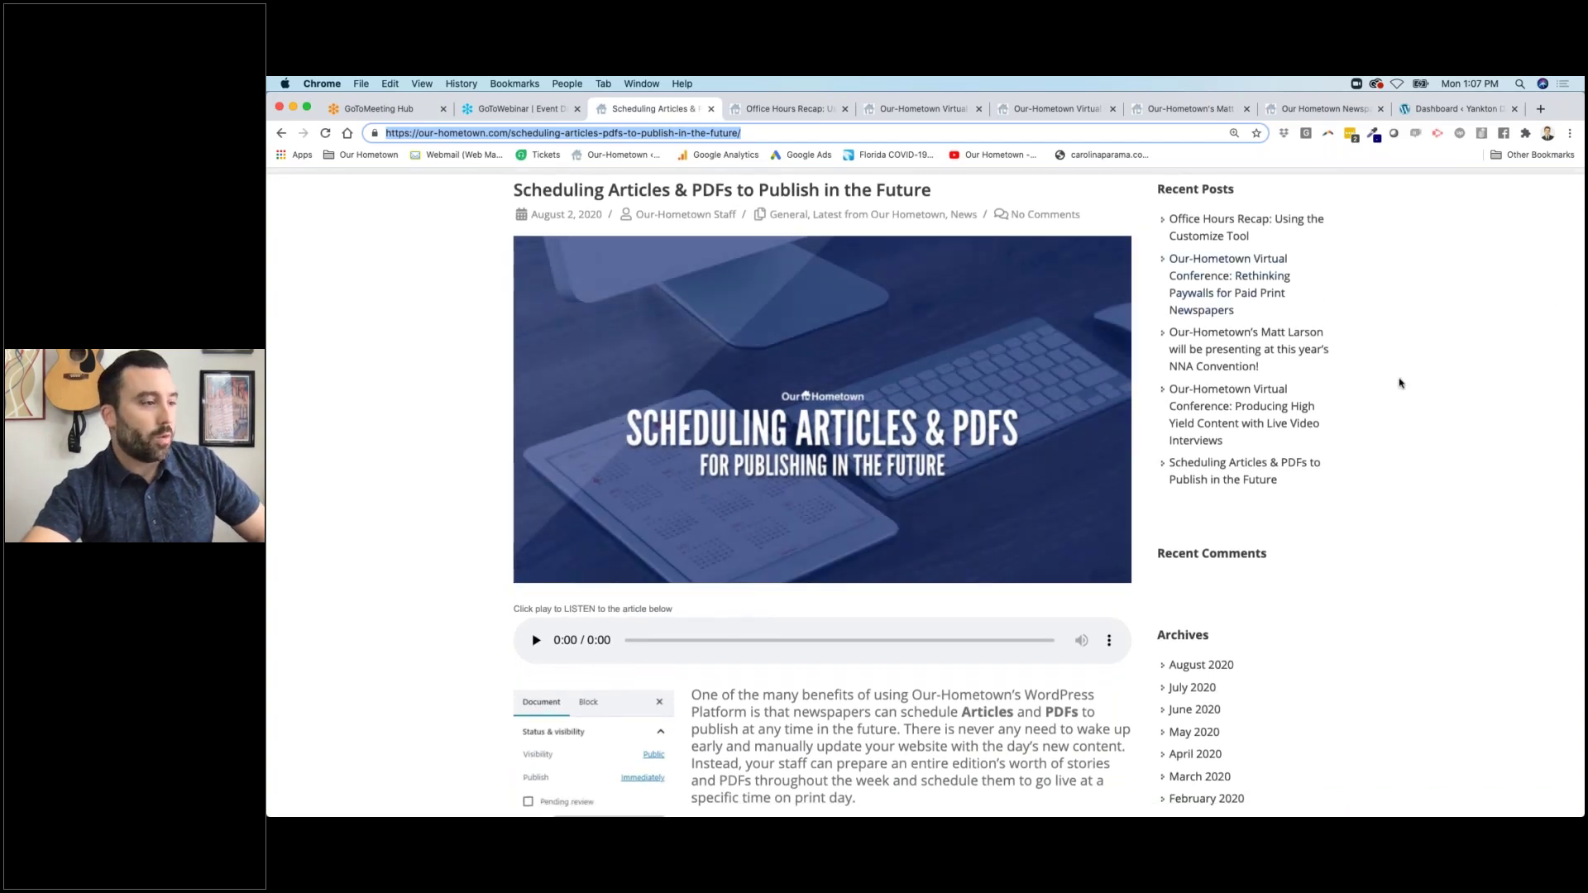
scroll(1401, 383, down, 3)
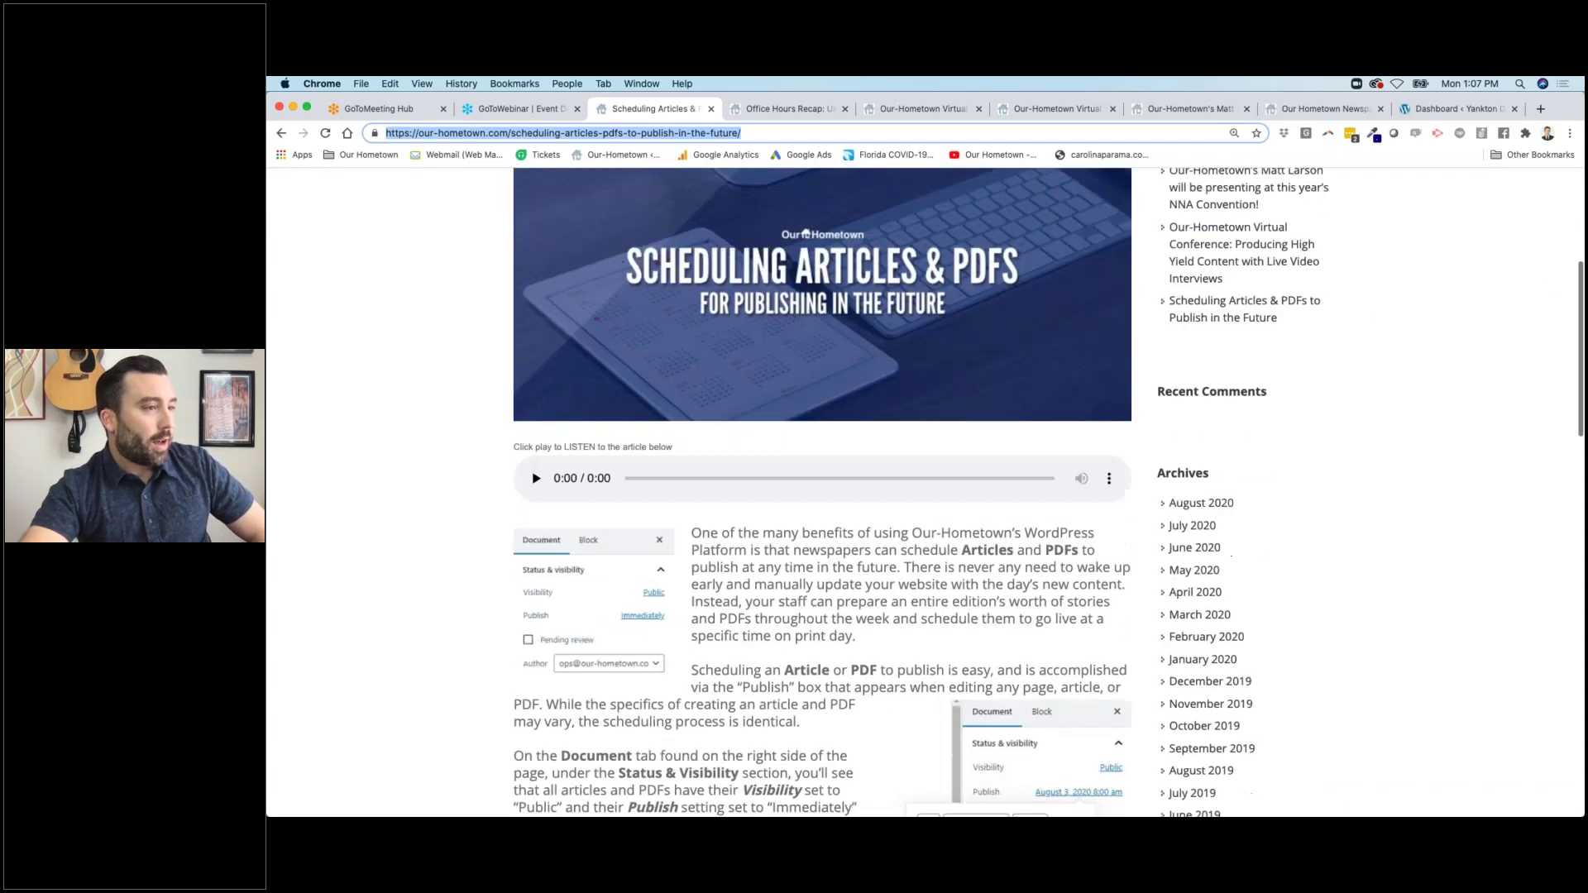
scroll(757, 565, down, 5)
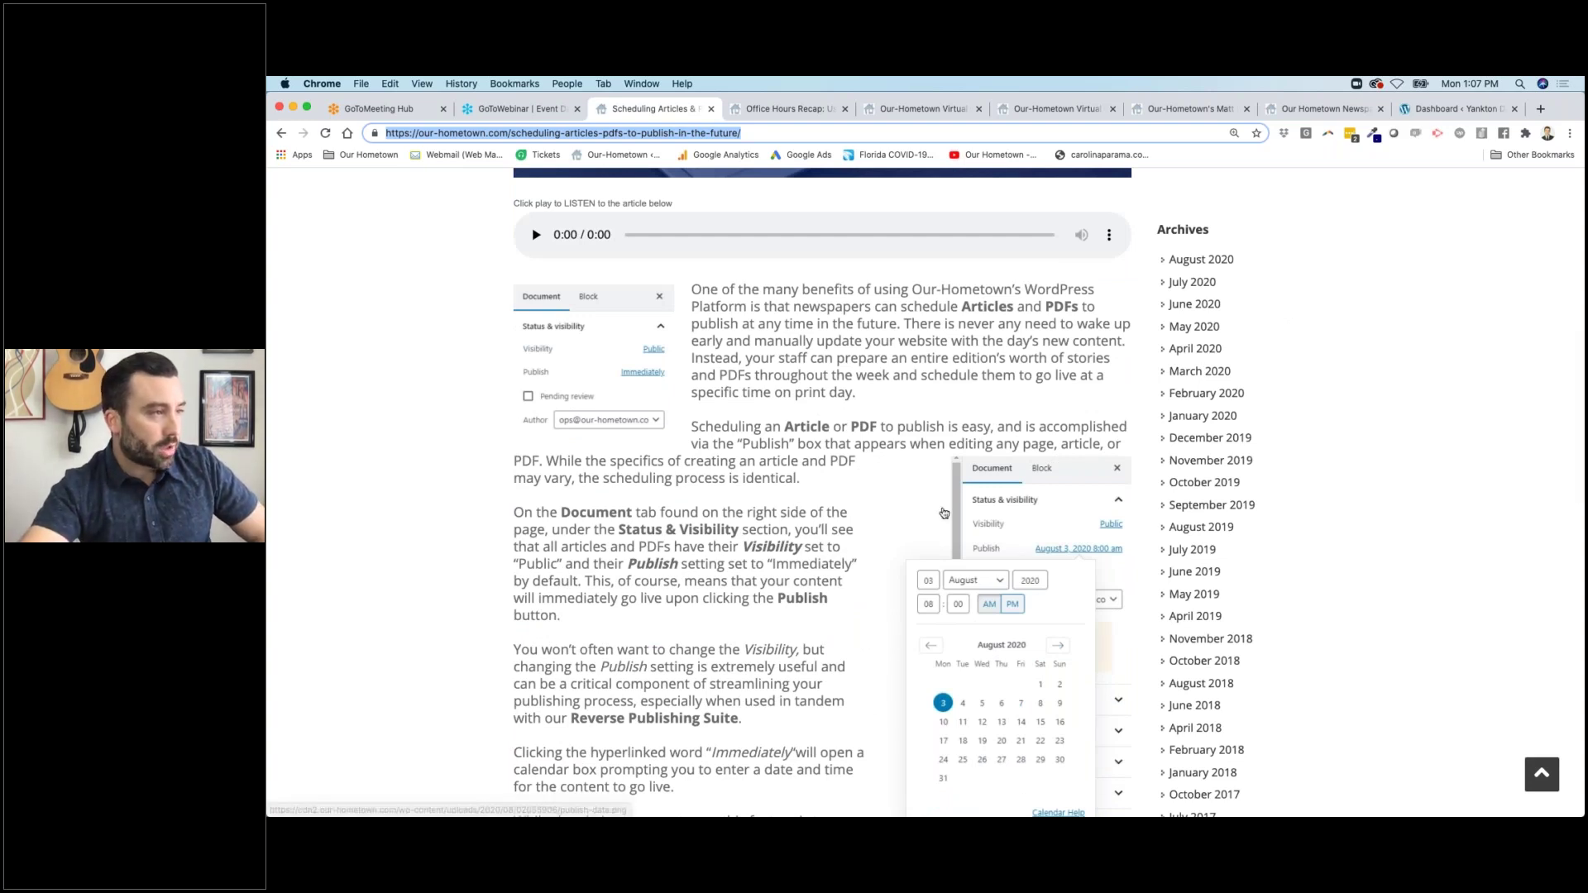
scroll(976, 463, down, 3)
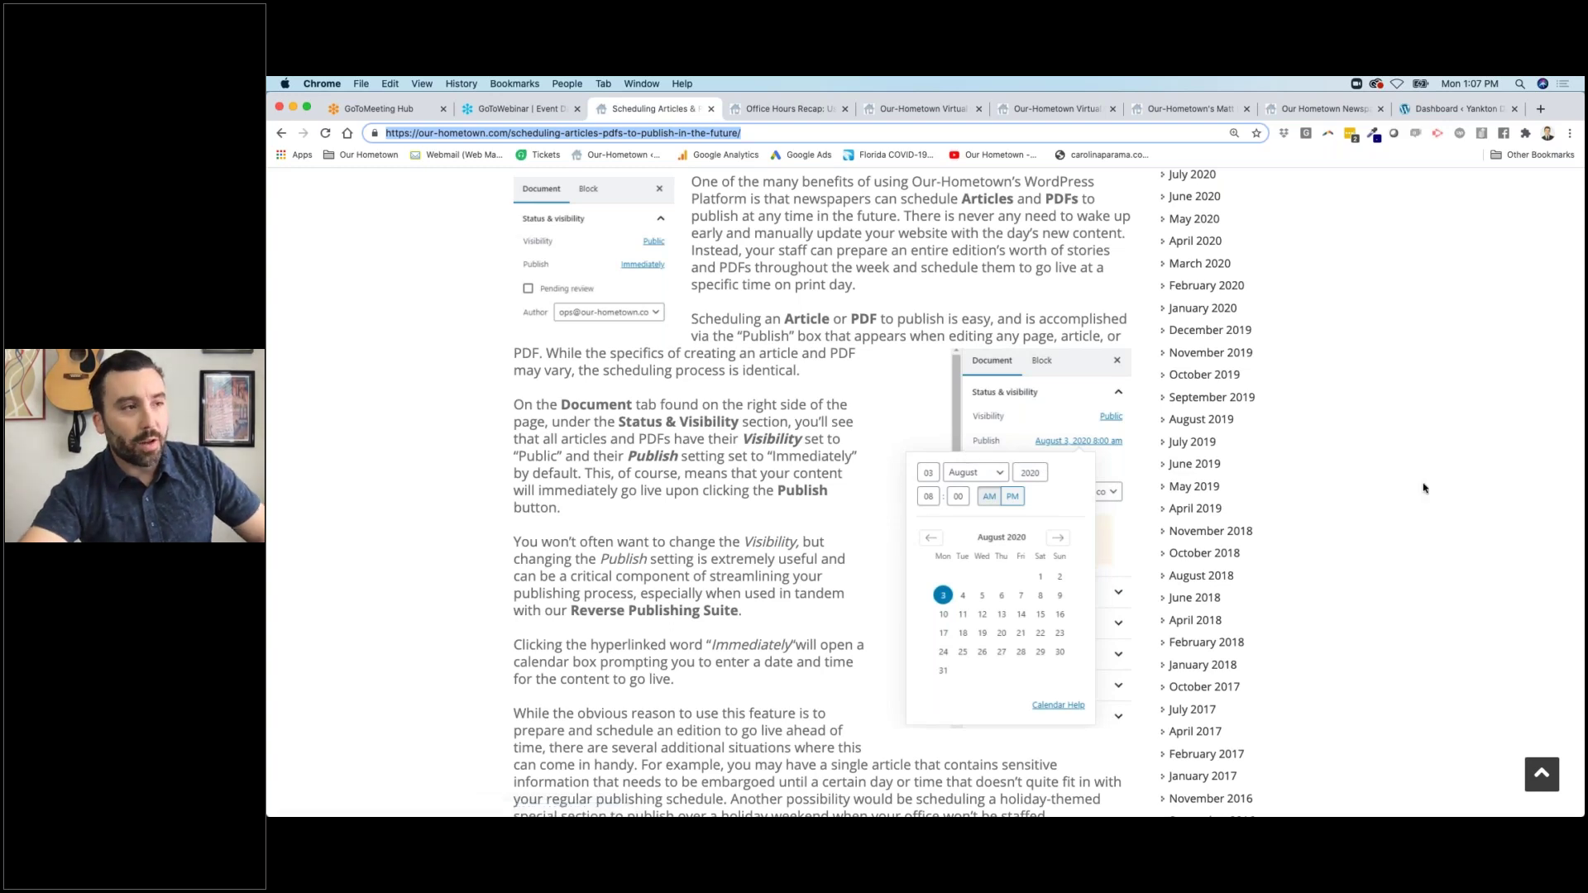
scroll(935, 521, up, 4)
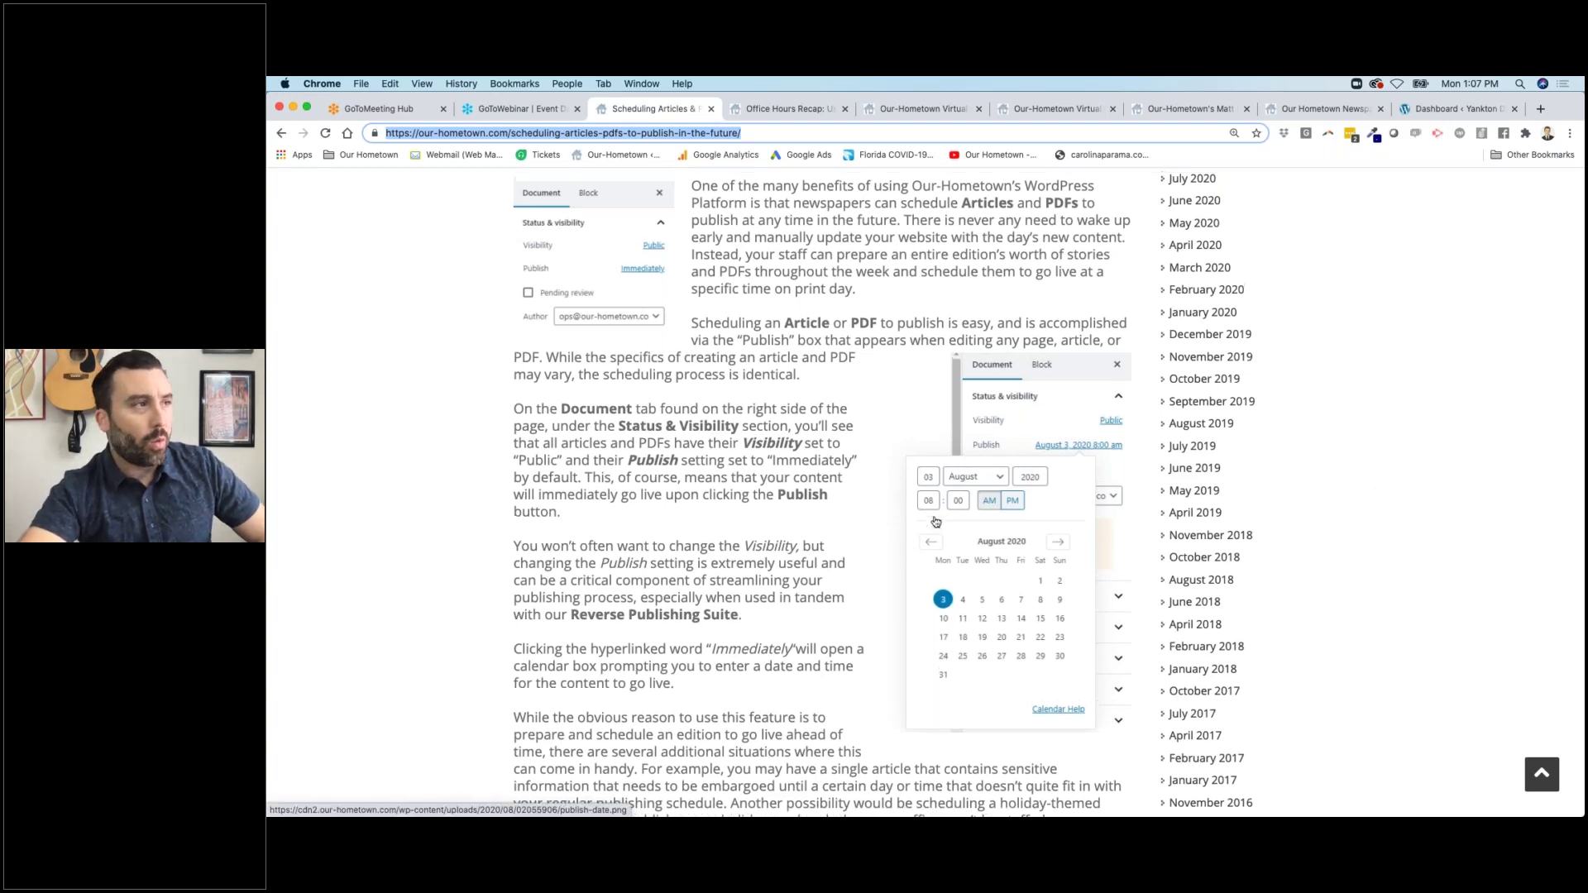
scroll(935, 521, up, 5)
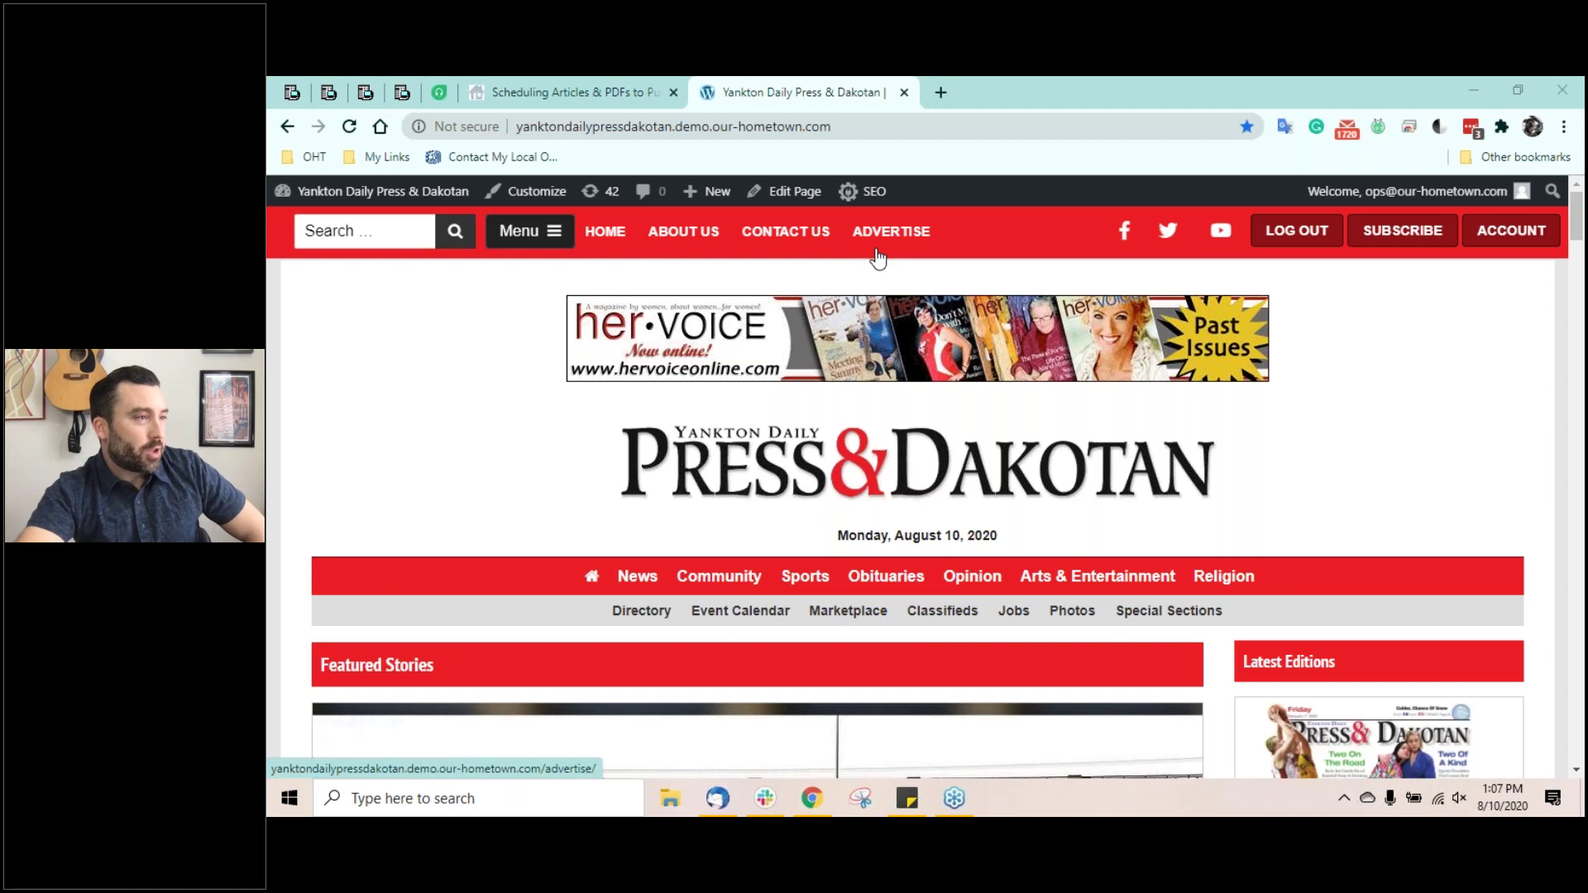
- Open the Yankton Daily Press & Dakotan site's dashboard and start a new article from the Articles list
mouse_move(356, 194)
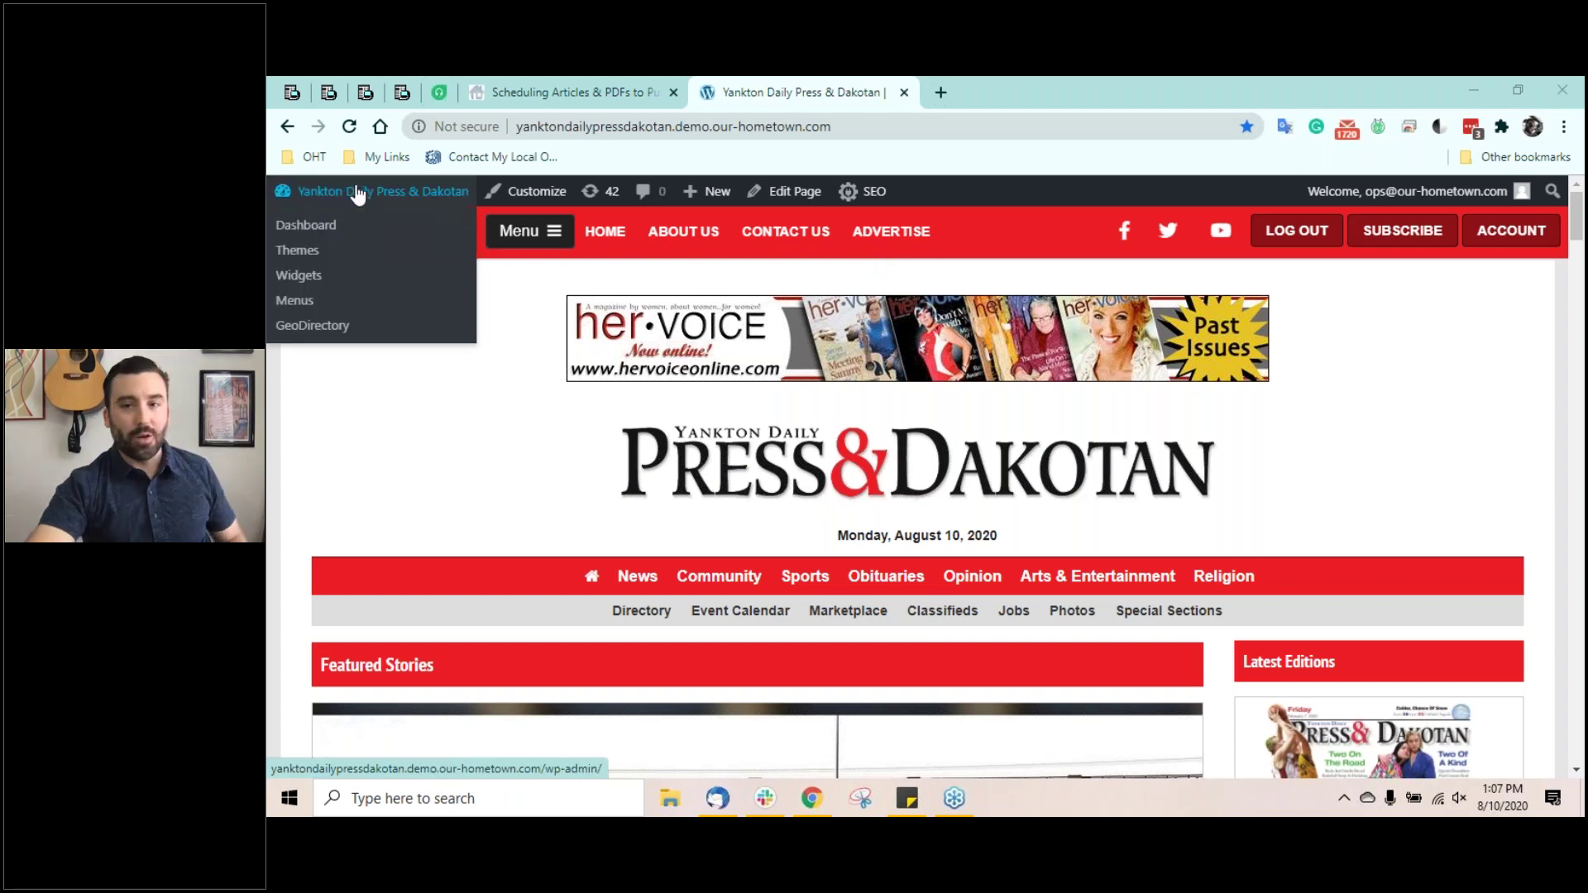
click(307, 227)
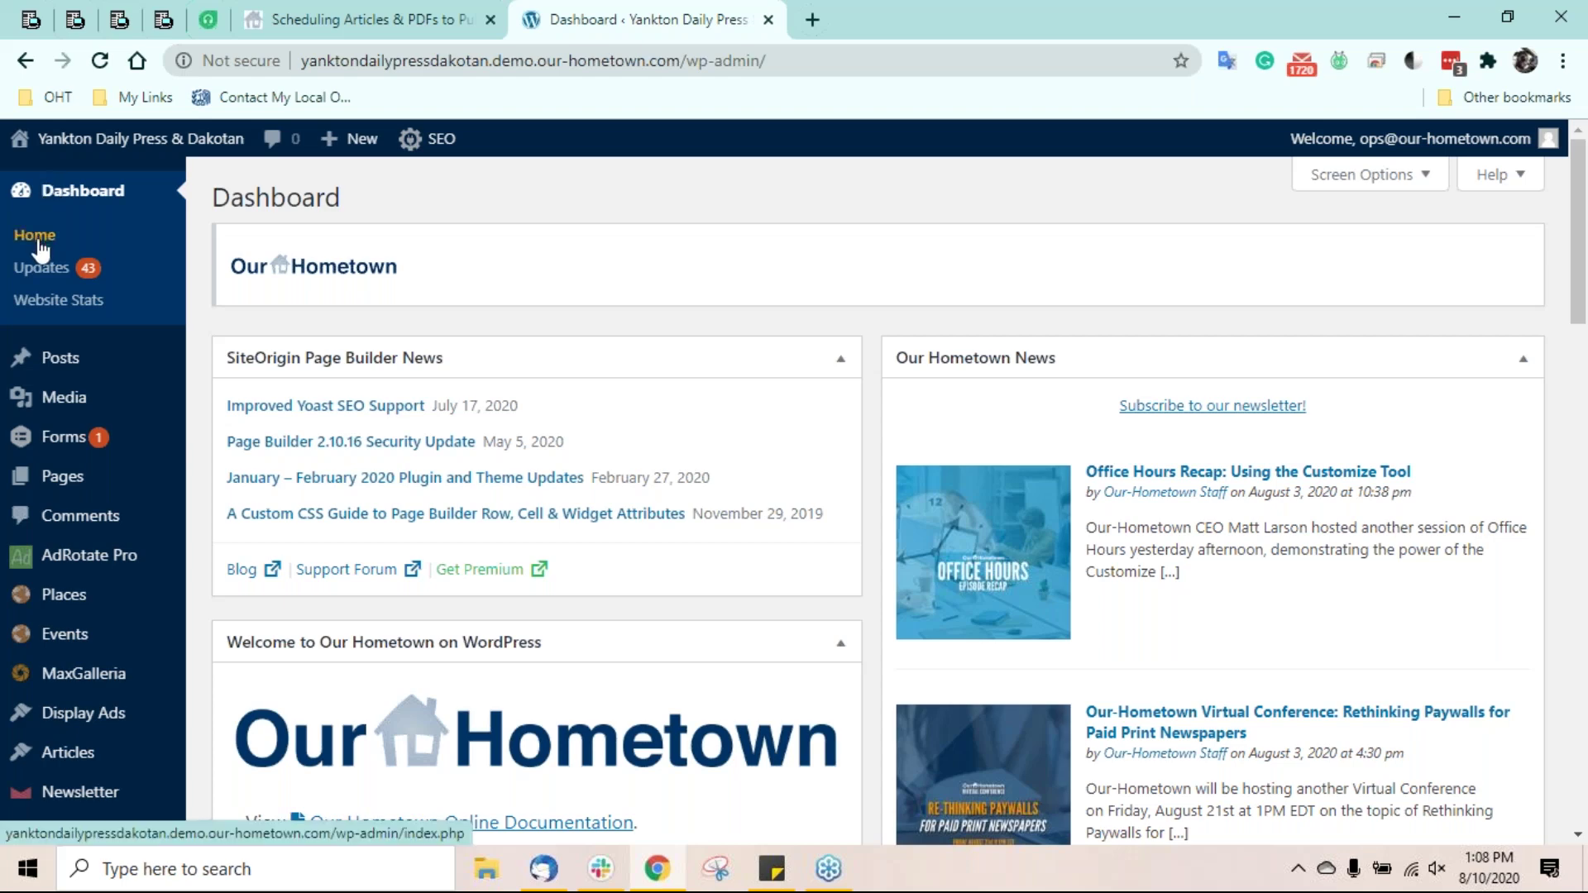
scroll(37, 248, down, 2)
scroll(37, 248, down, 1)
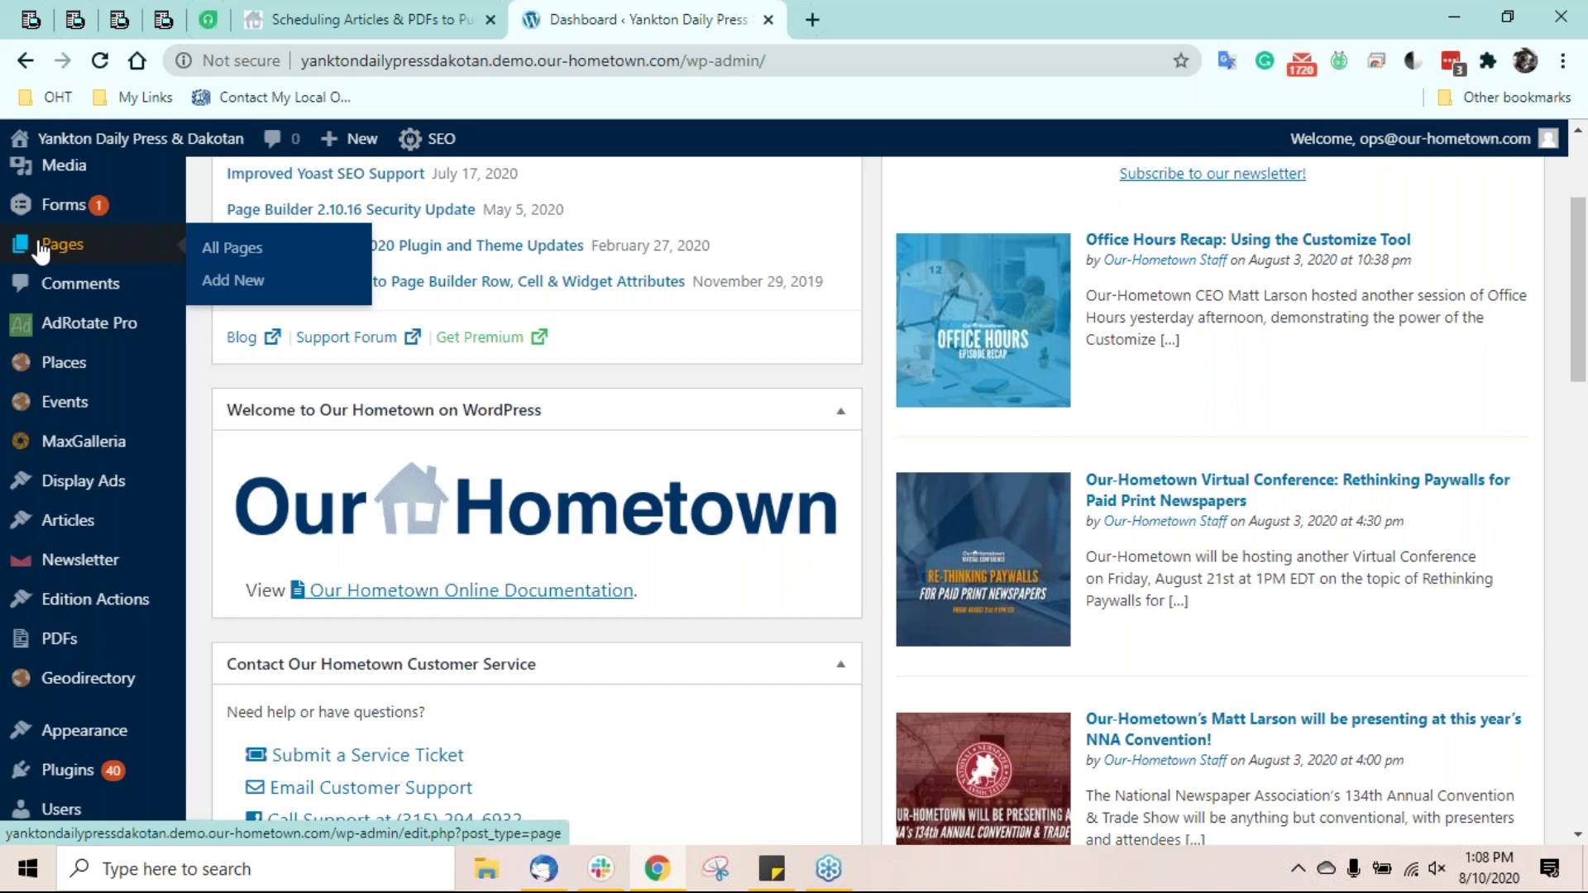
mouse_move(23, 521)
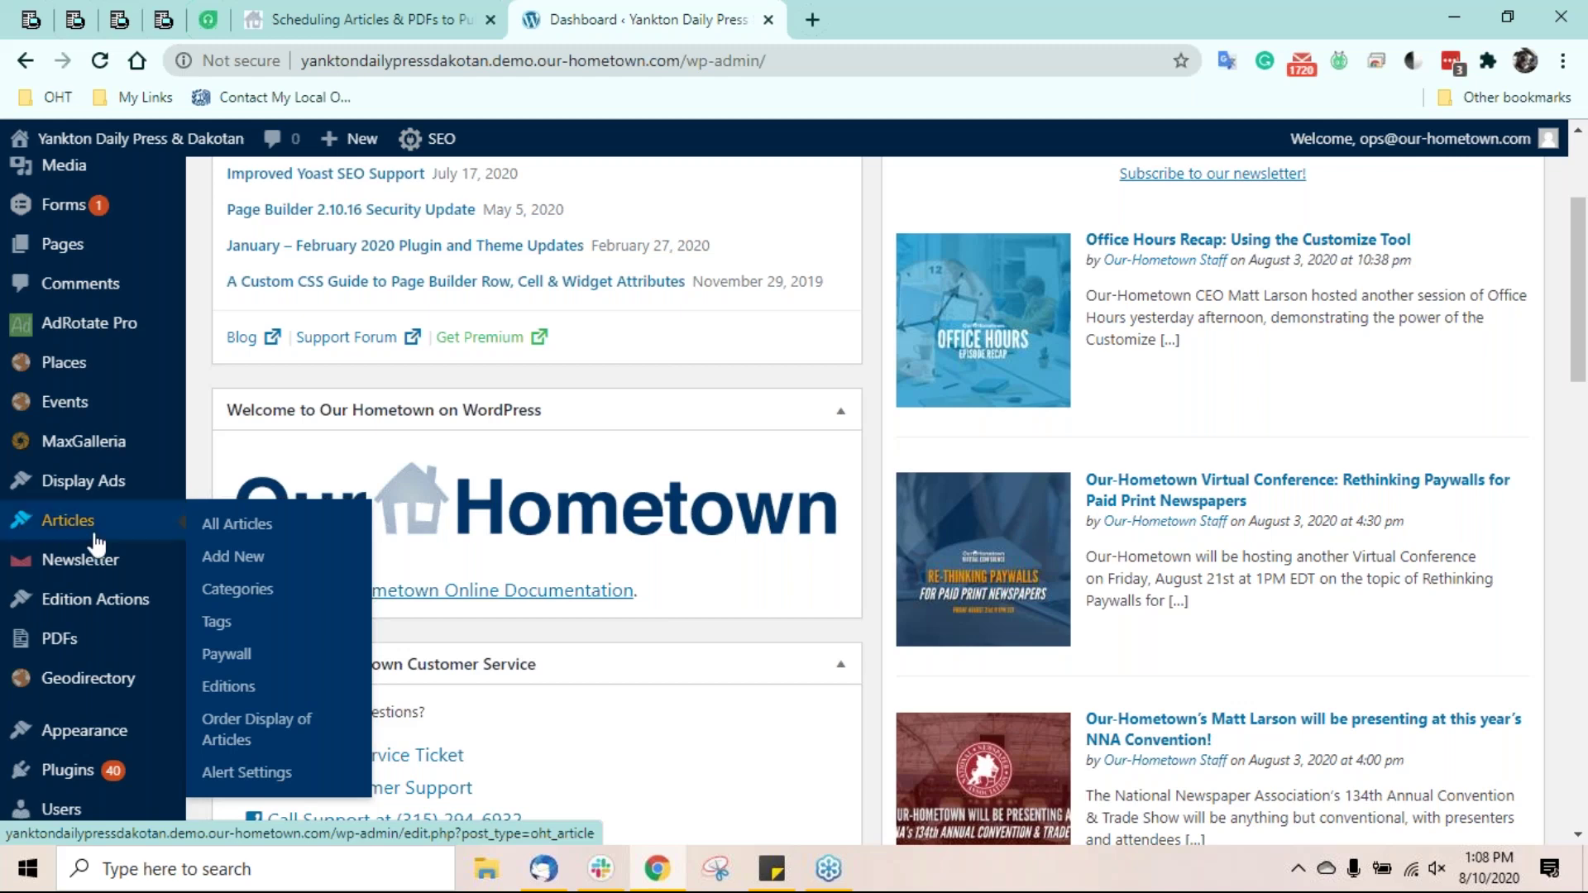
click(233, 542)
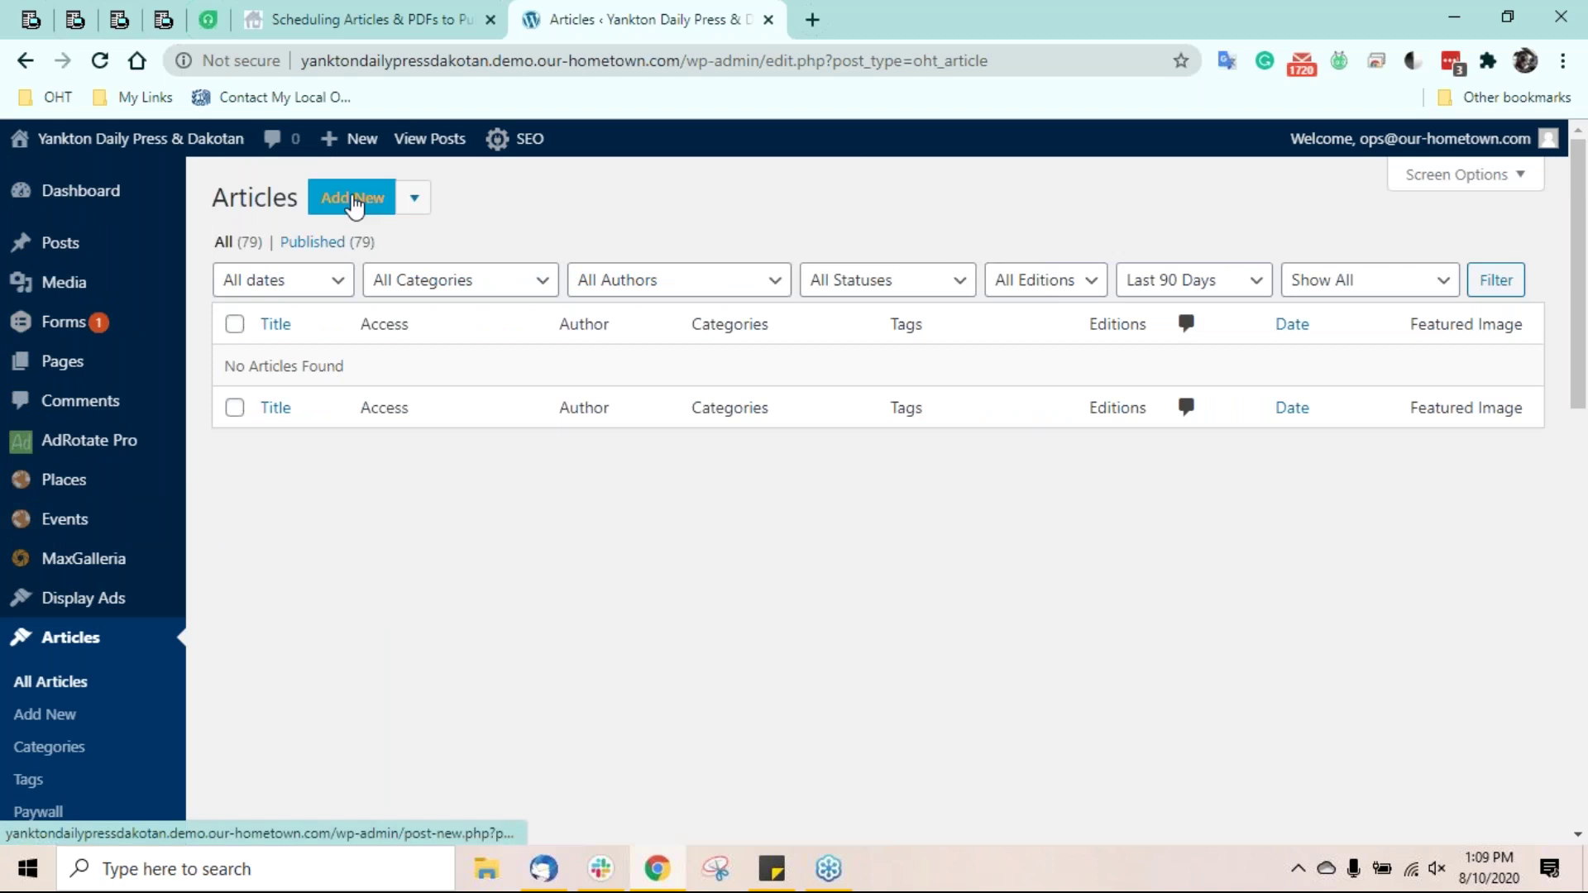
click(353, 204)
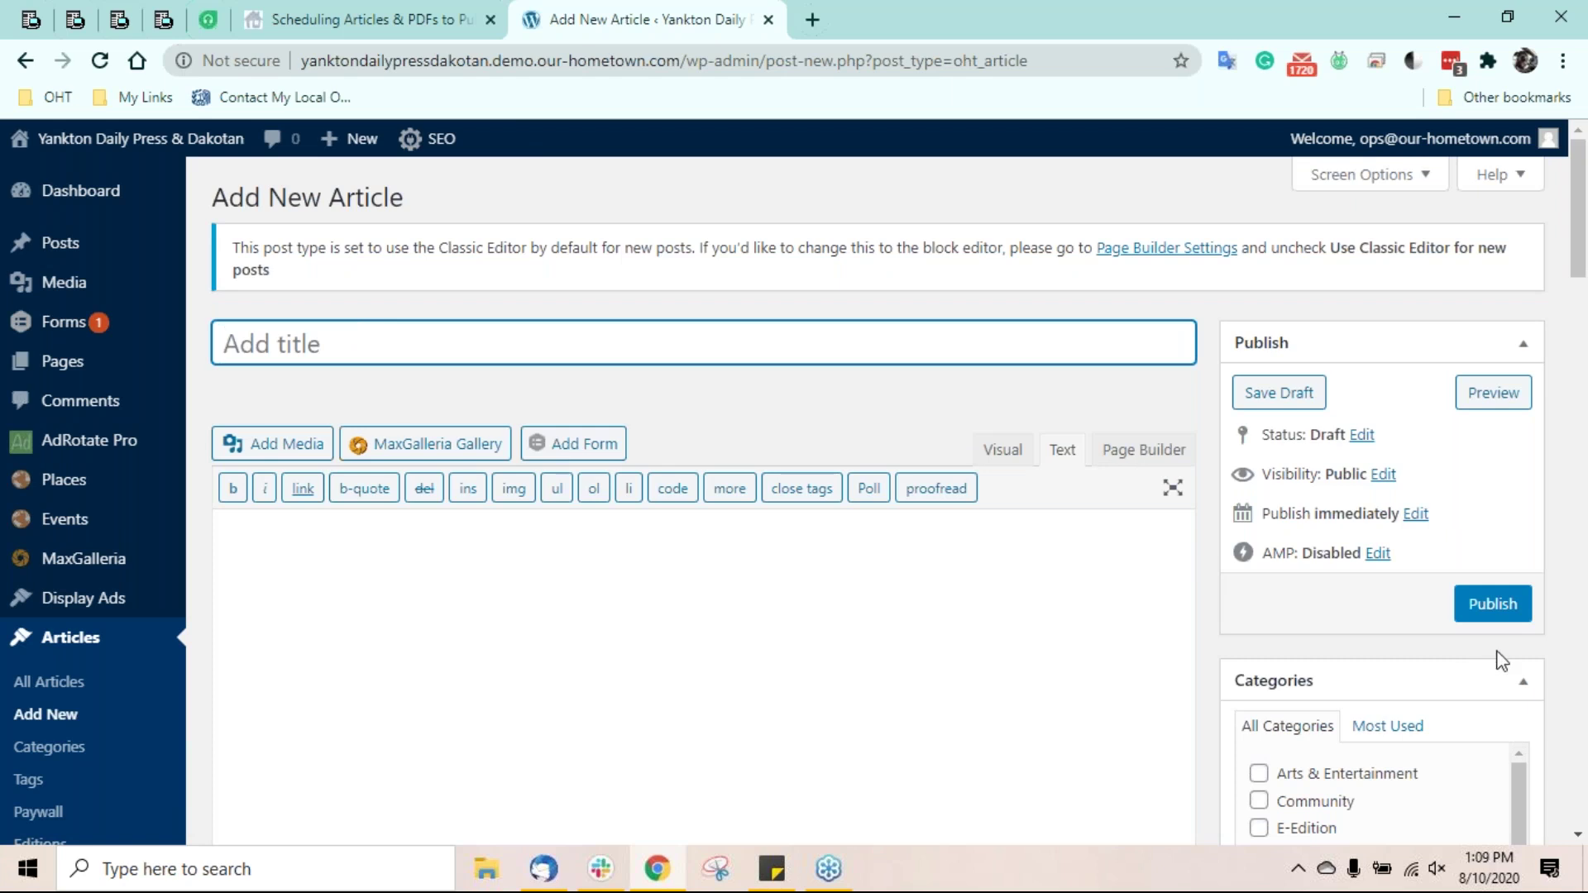
- Assign the new article to the E-Edition category and look through the remaining categories and publishing settings
scroll(1501, 661, down, 2)
click(1258, 713)
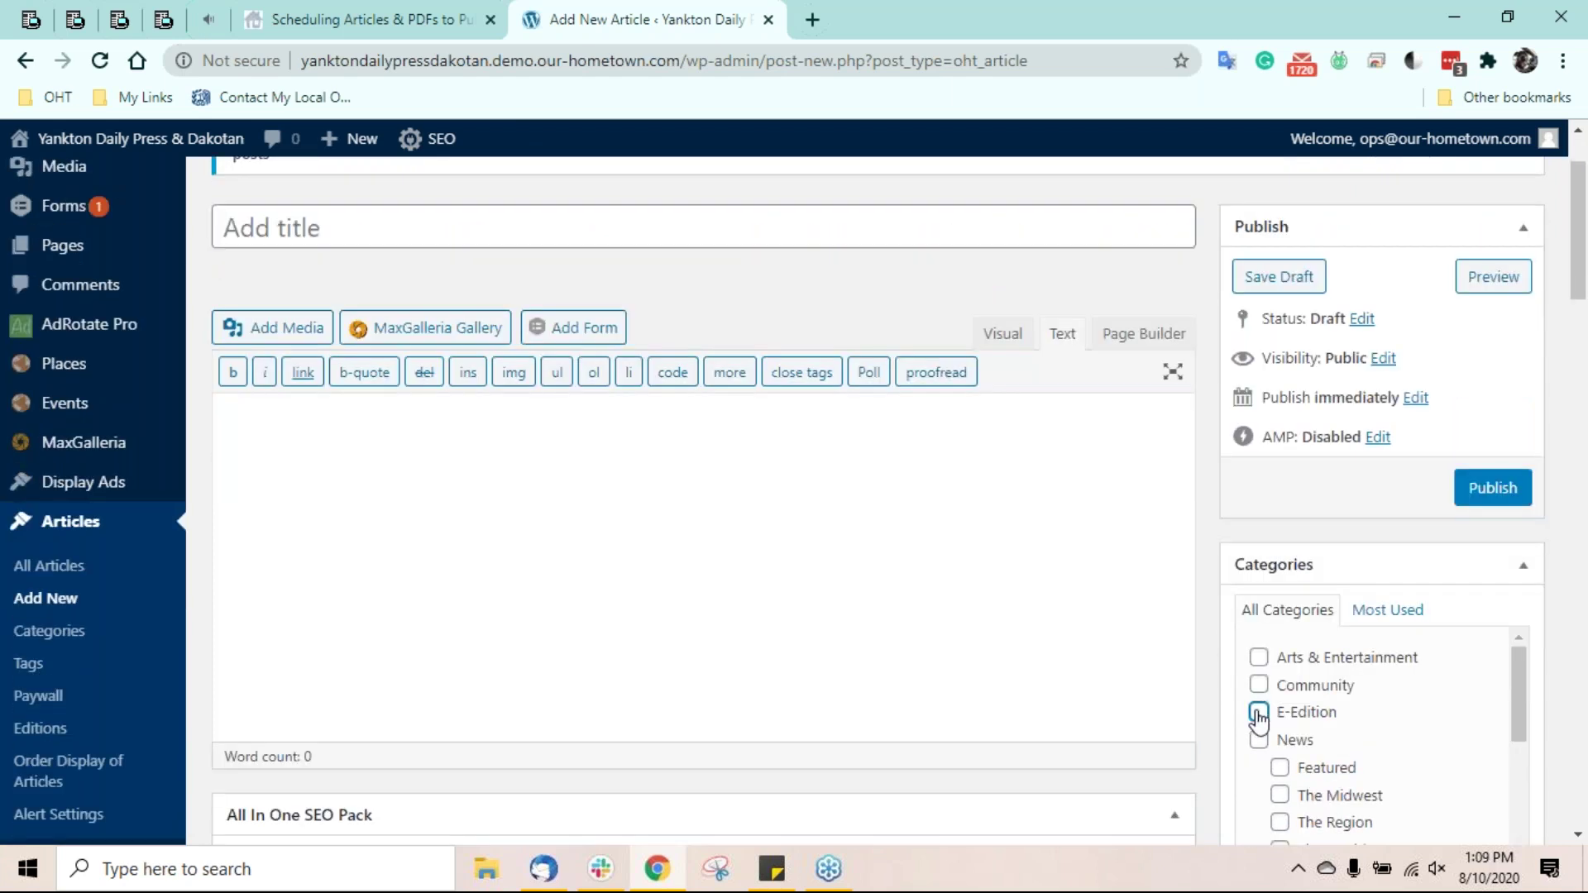
scroll(1278, 716, down, 5)
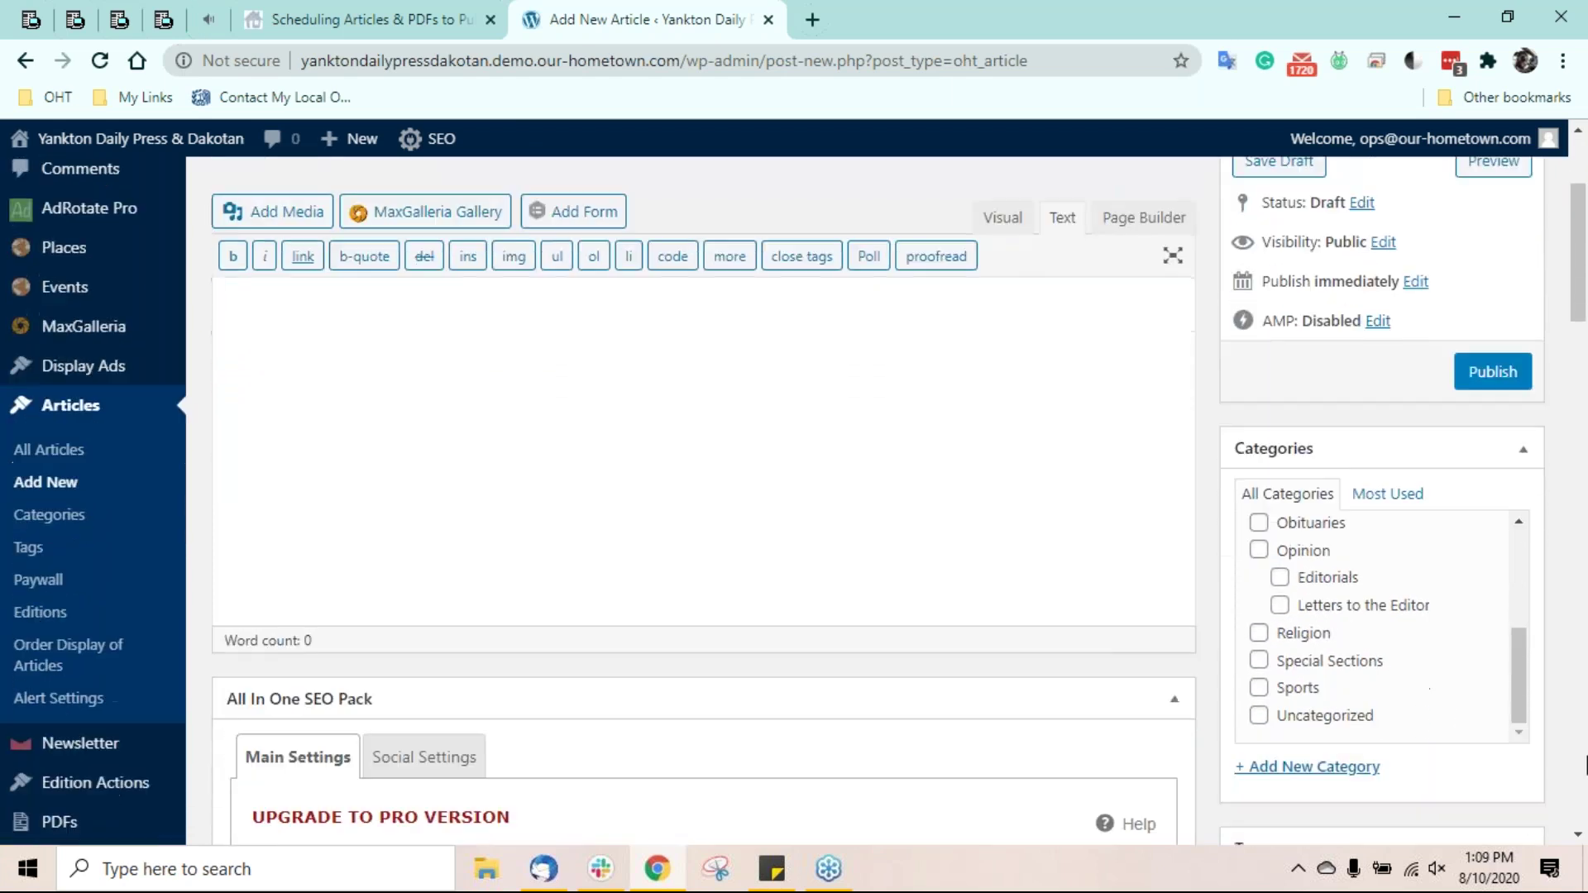
scroll(1488, 389, up, 3)
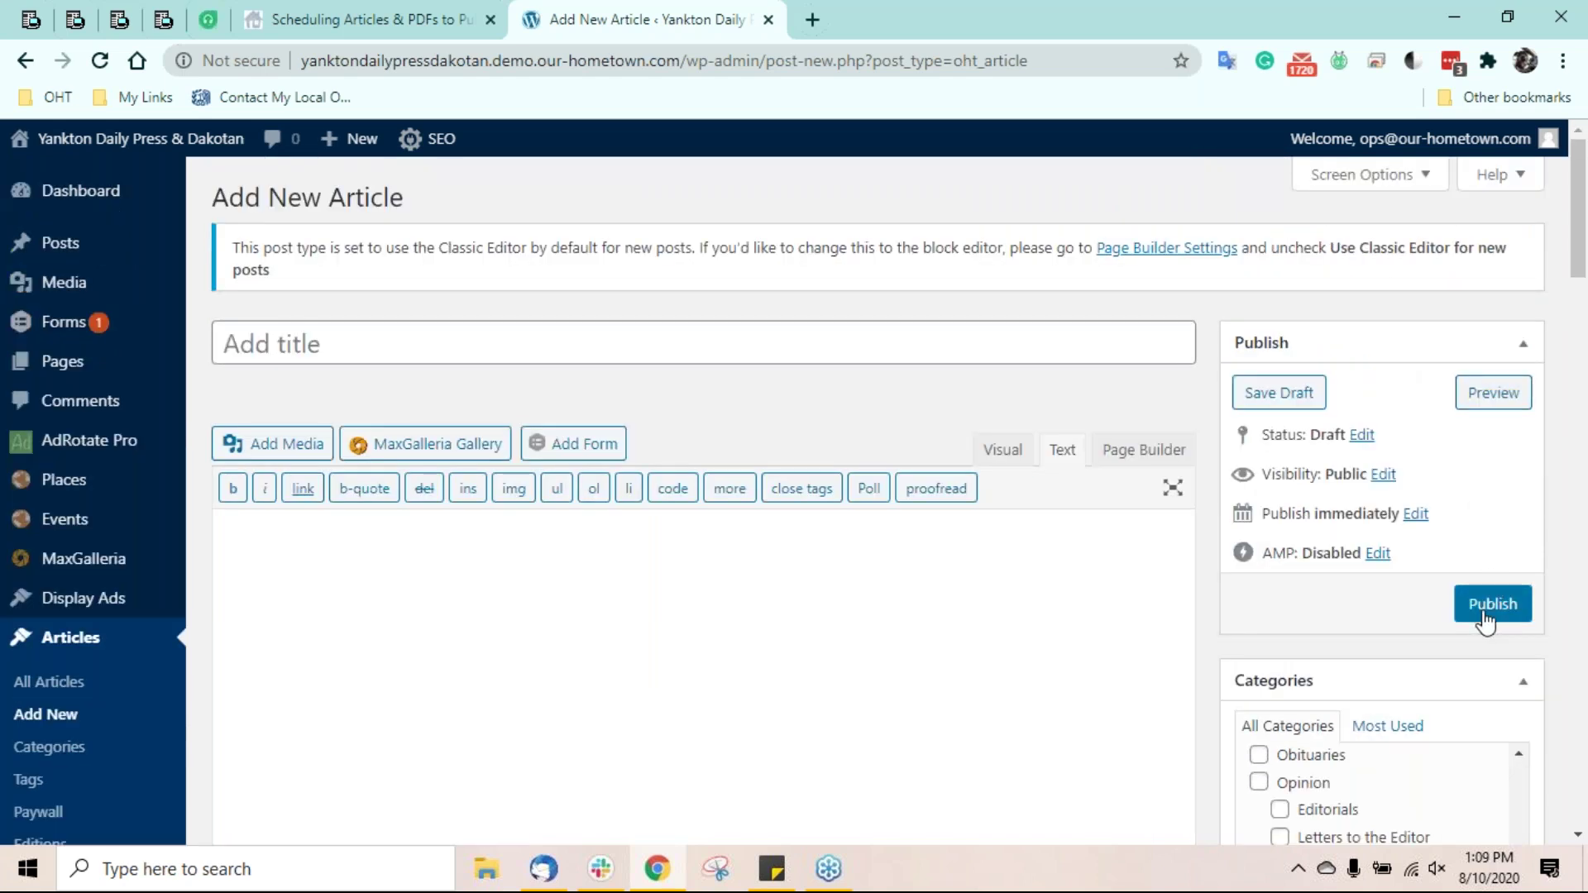
scroll(1489, 629, down, 3)
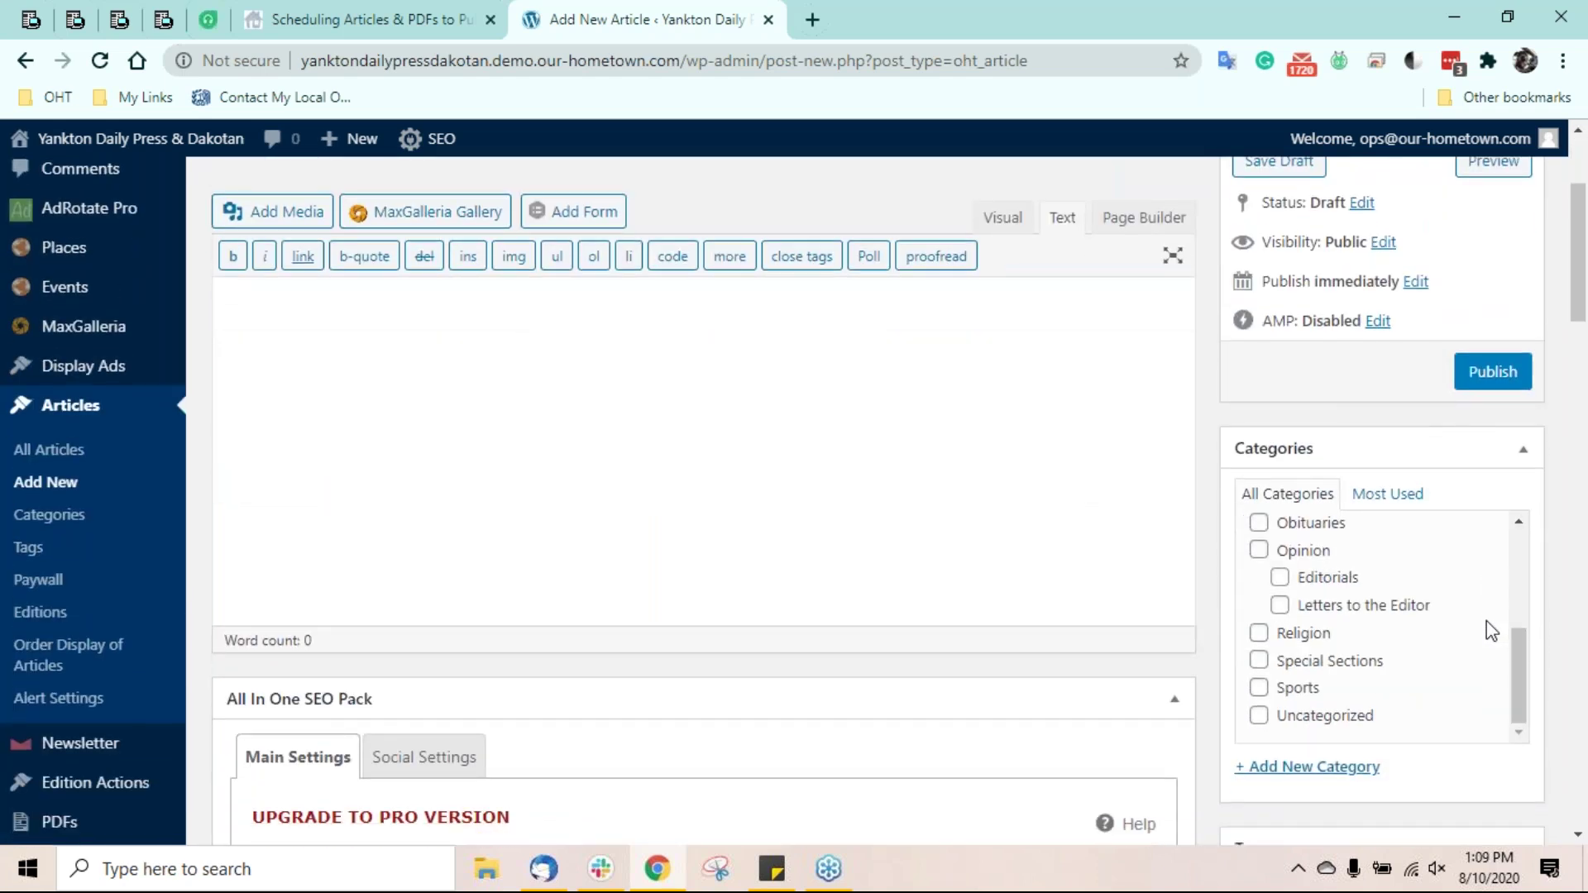
scroll(1486, 624, up, 5)
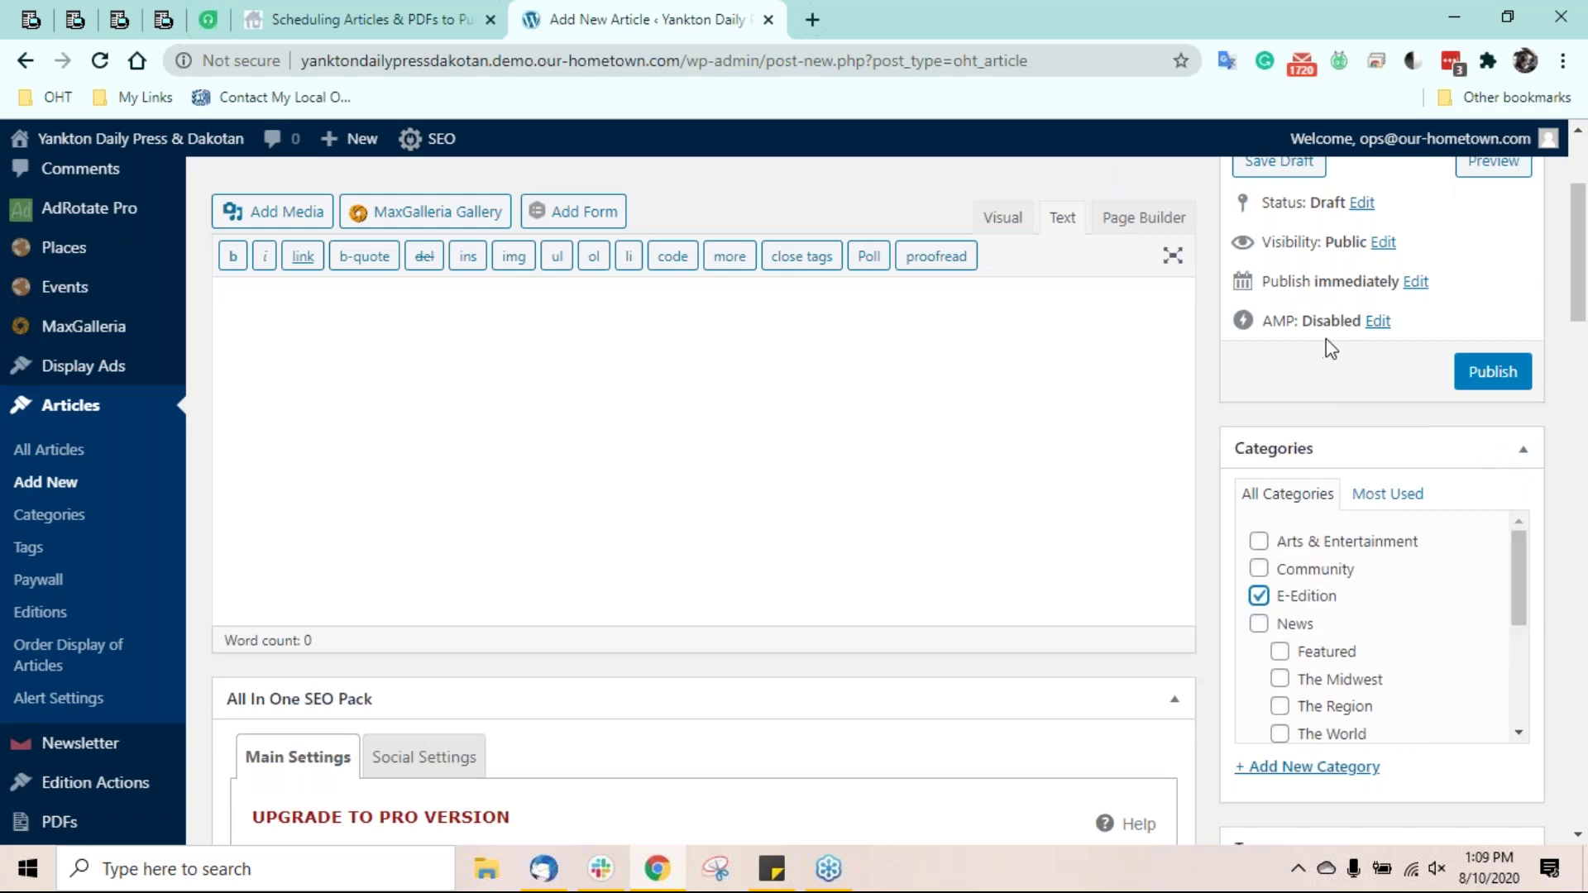
scroll(1341, 362, up, 2)
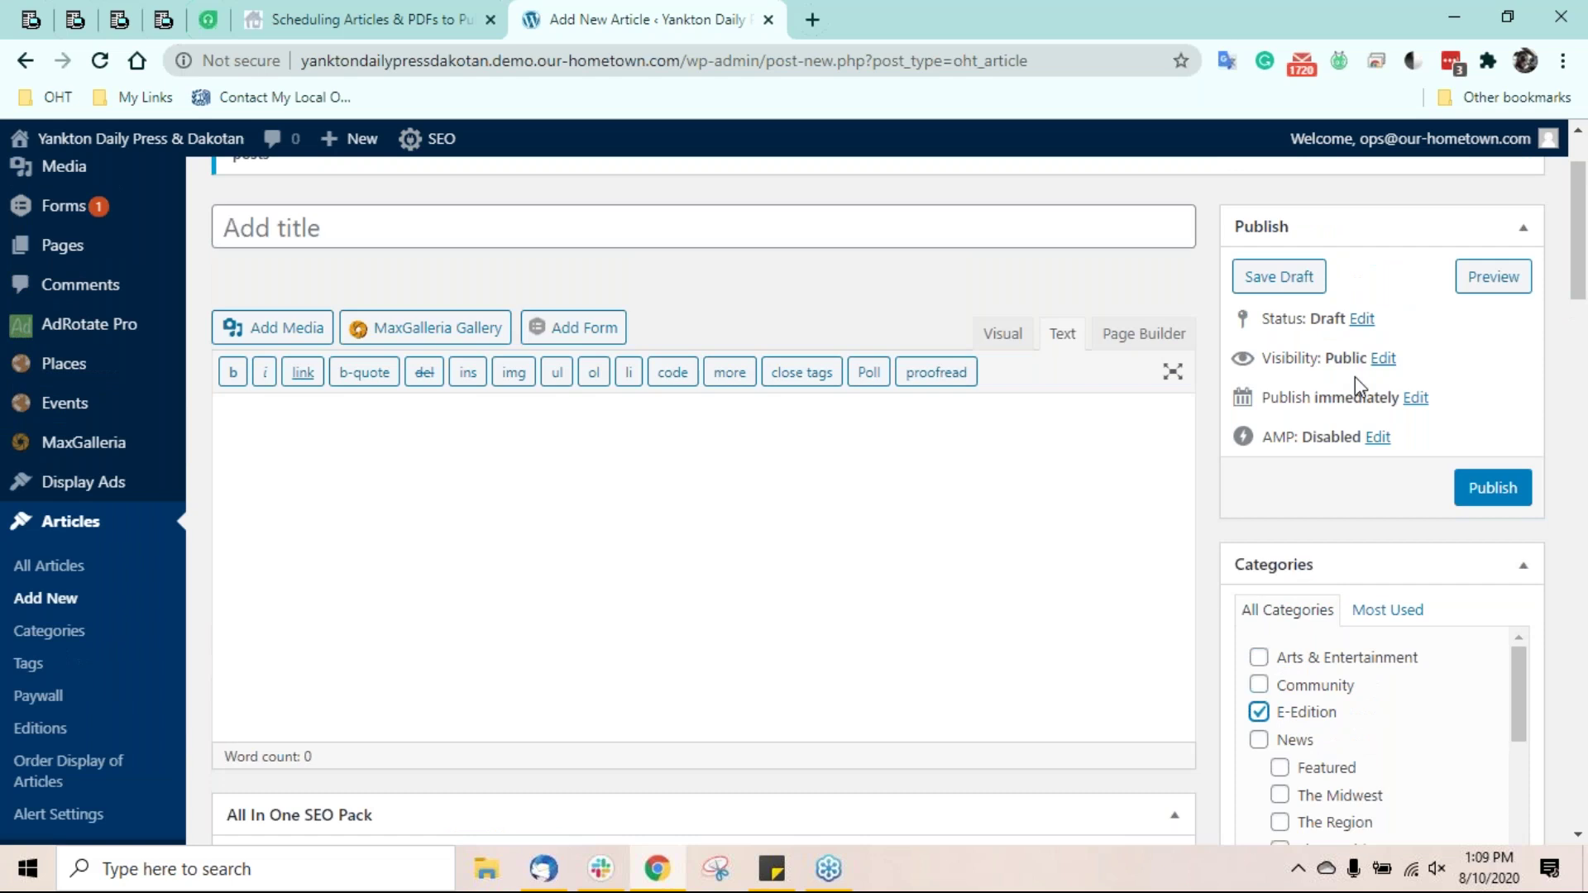
- Open the article's publish date and time for editing, then look over its category and tag settings
click(1415, 400)
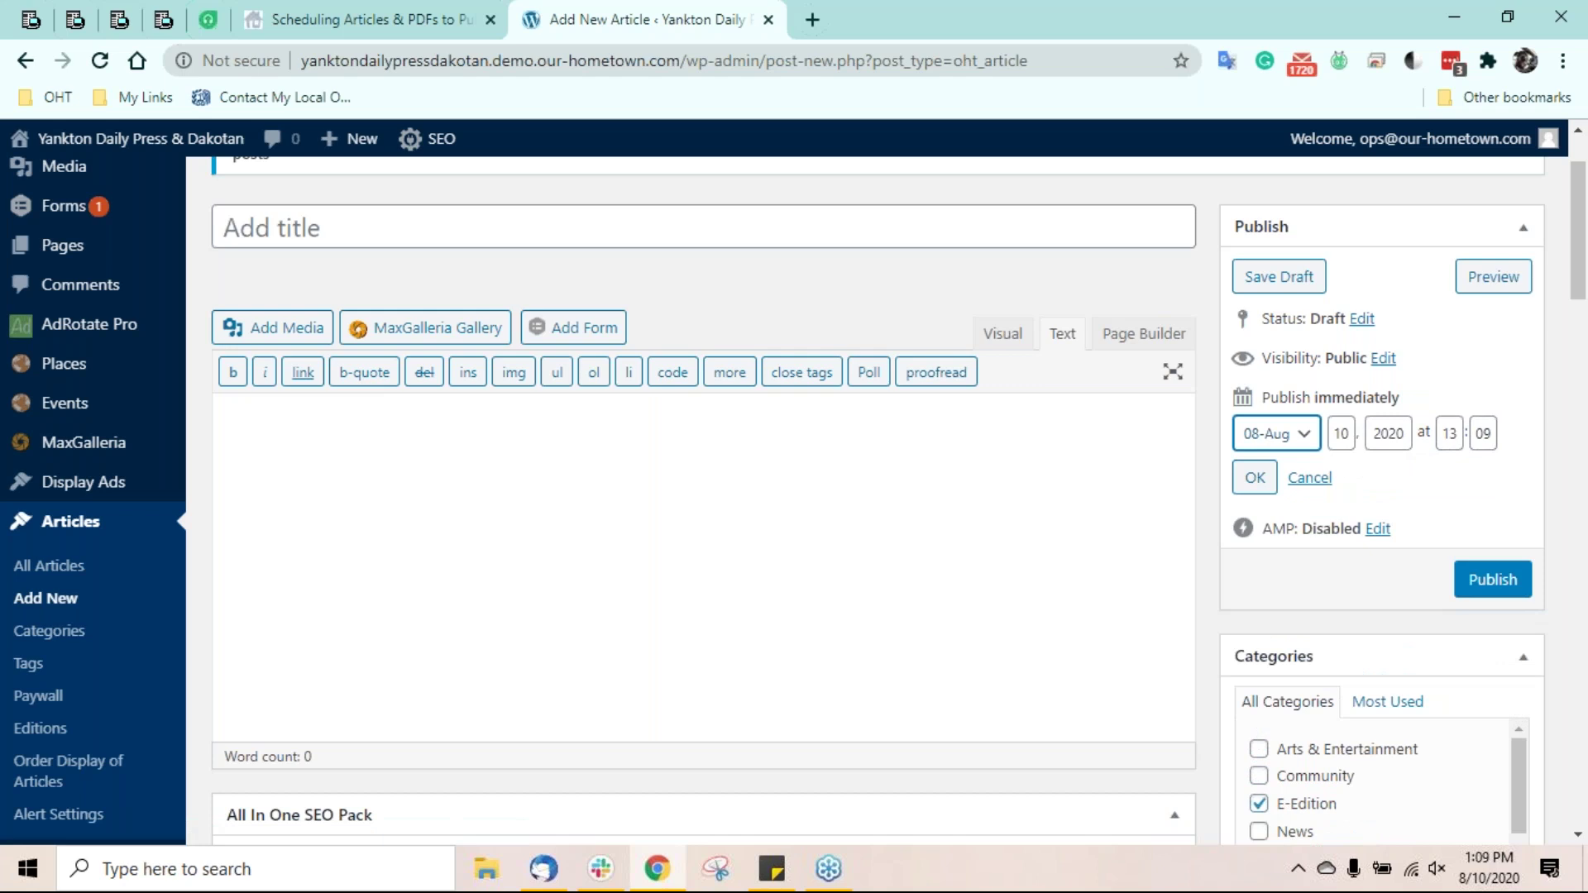
click(1443, 434)
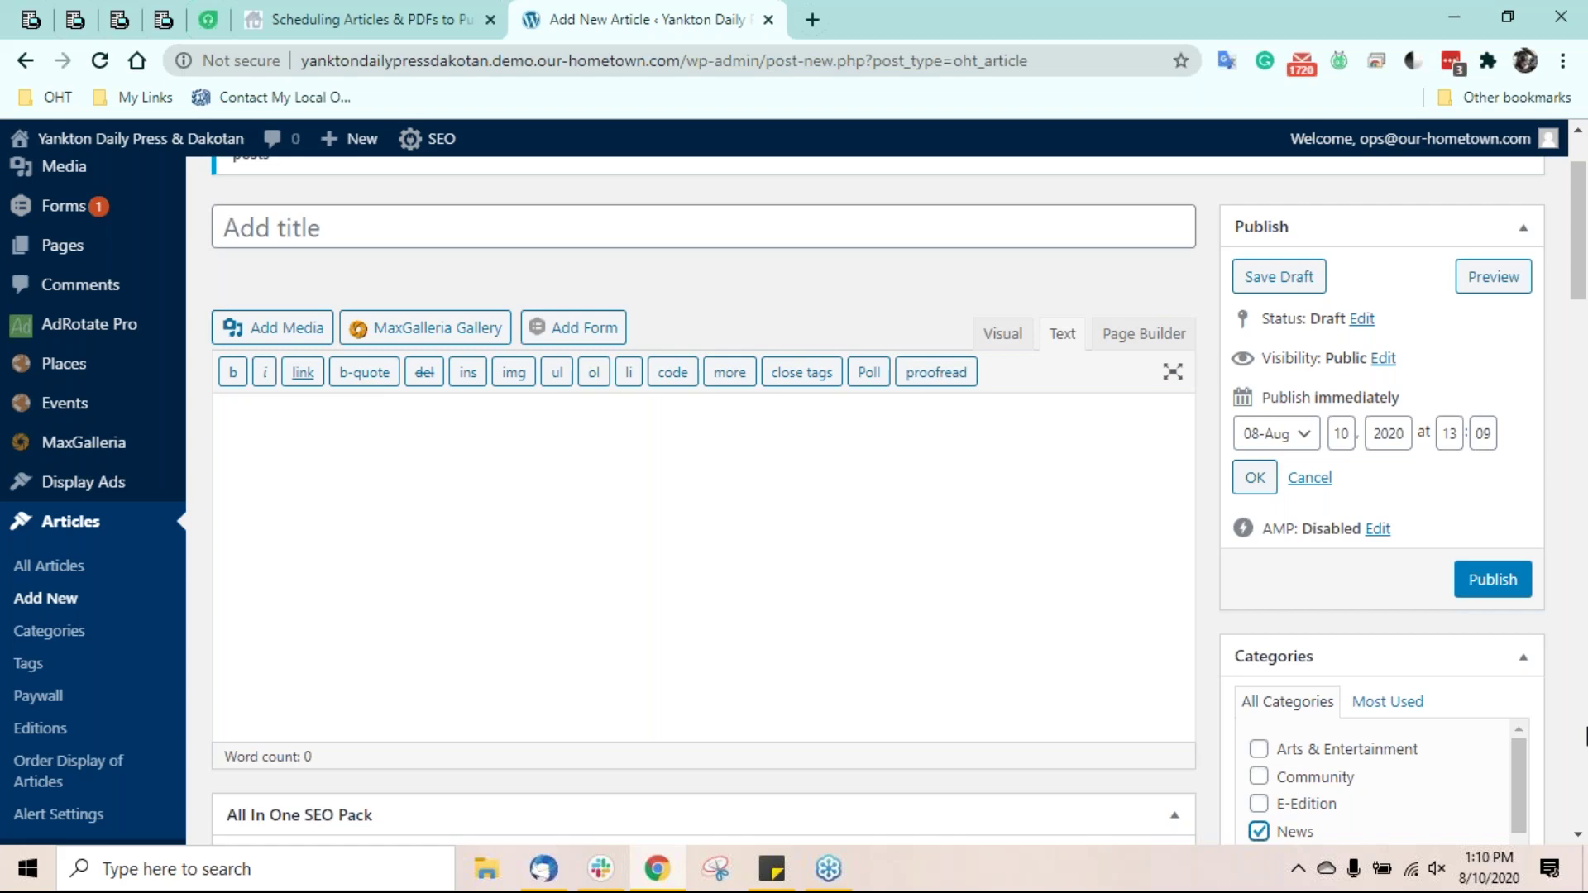
scroll(1586, 737, down, 4)
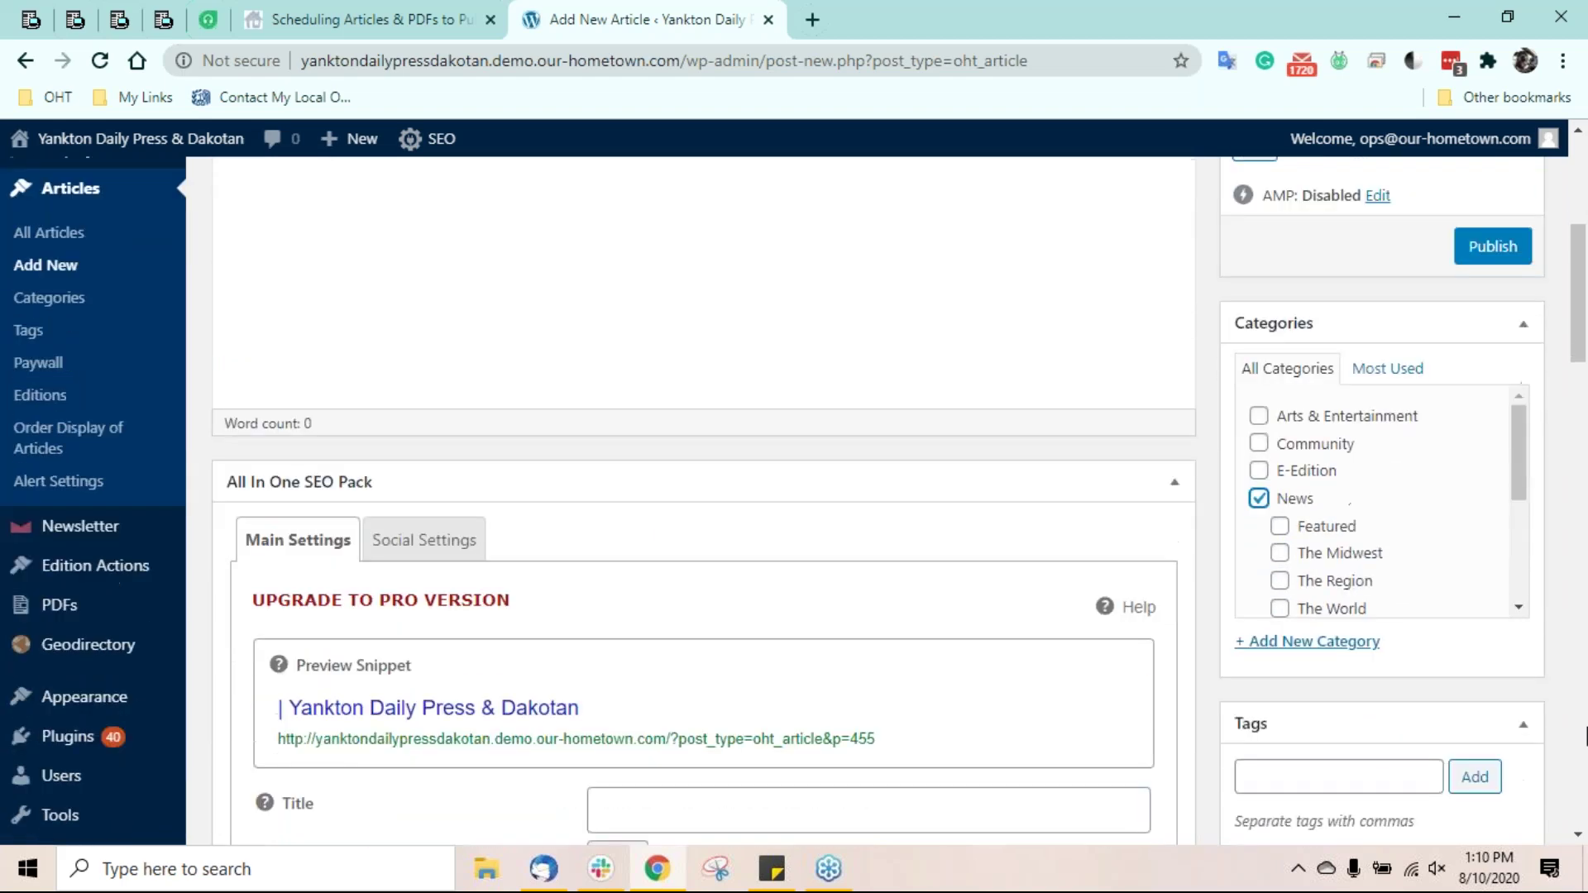
scroll(1586, 736, down, 1)
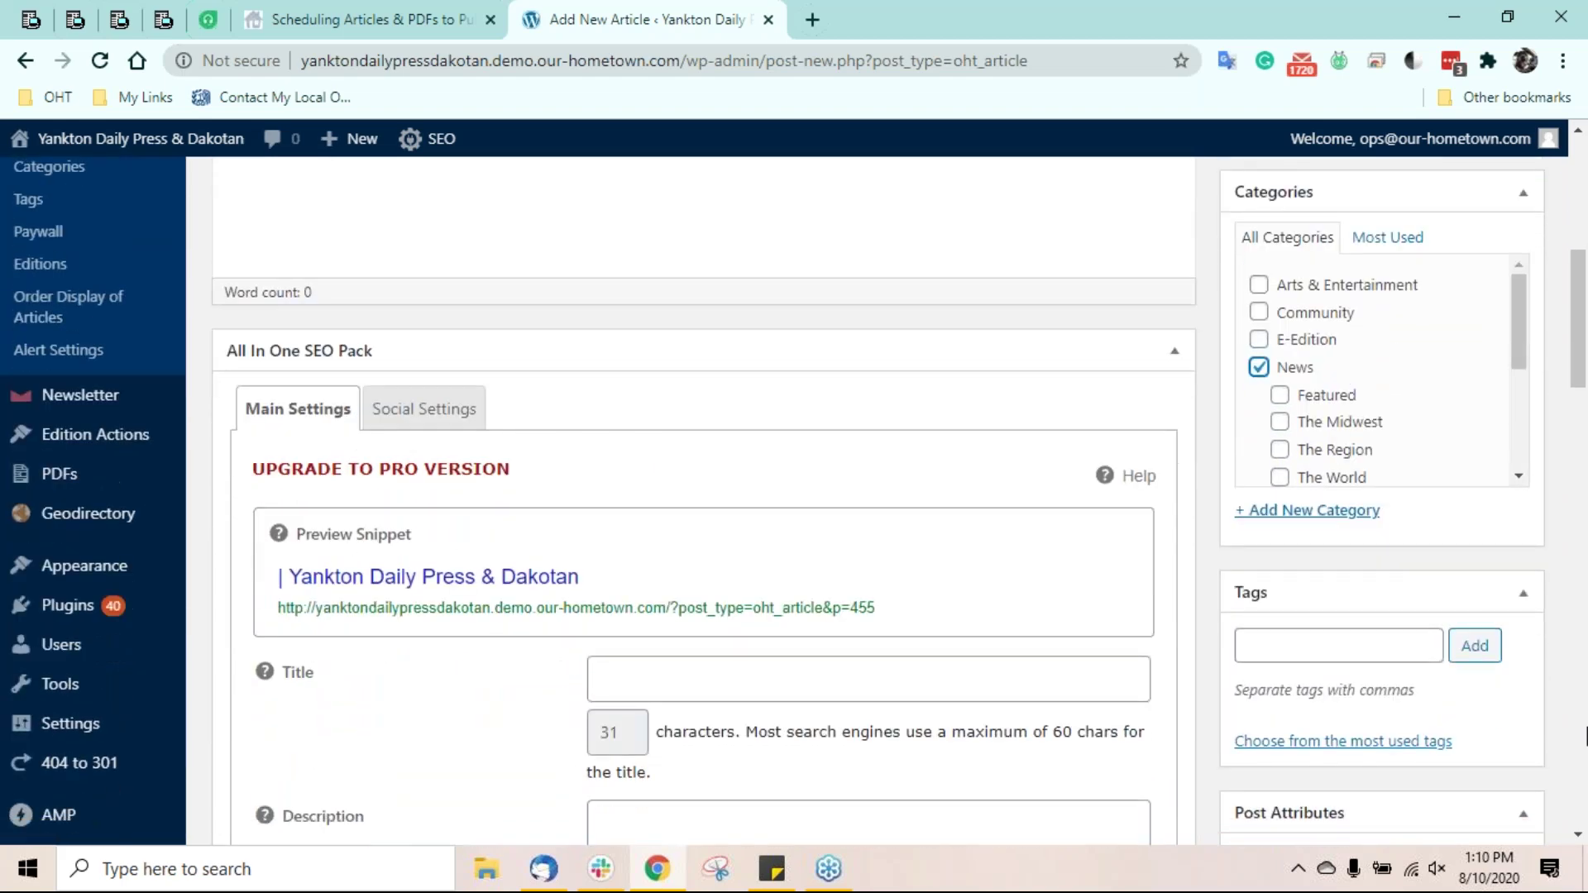
scroll(1585, 736, up, 6)
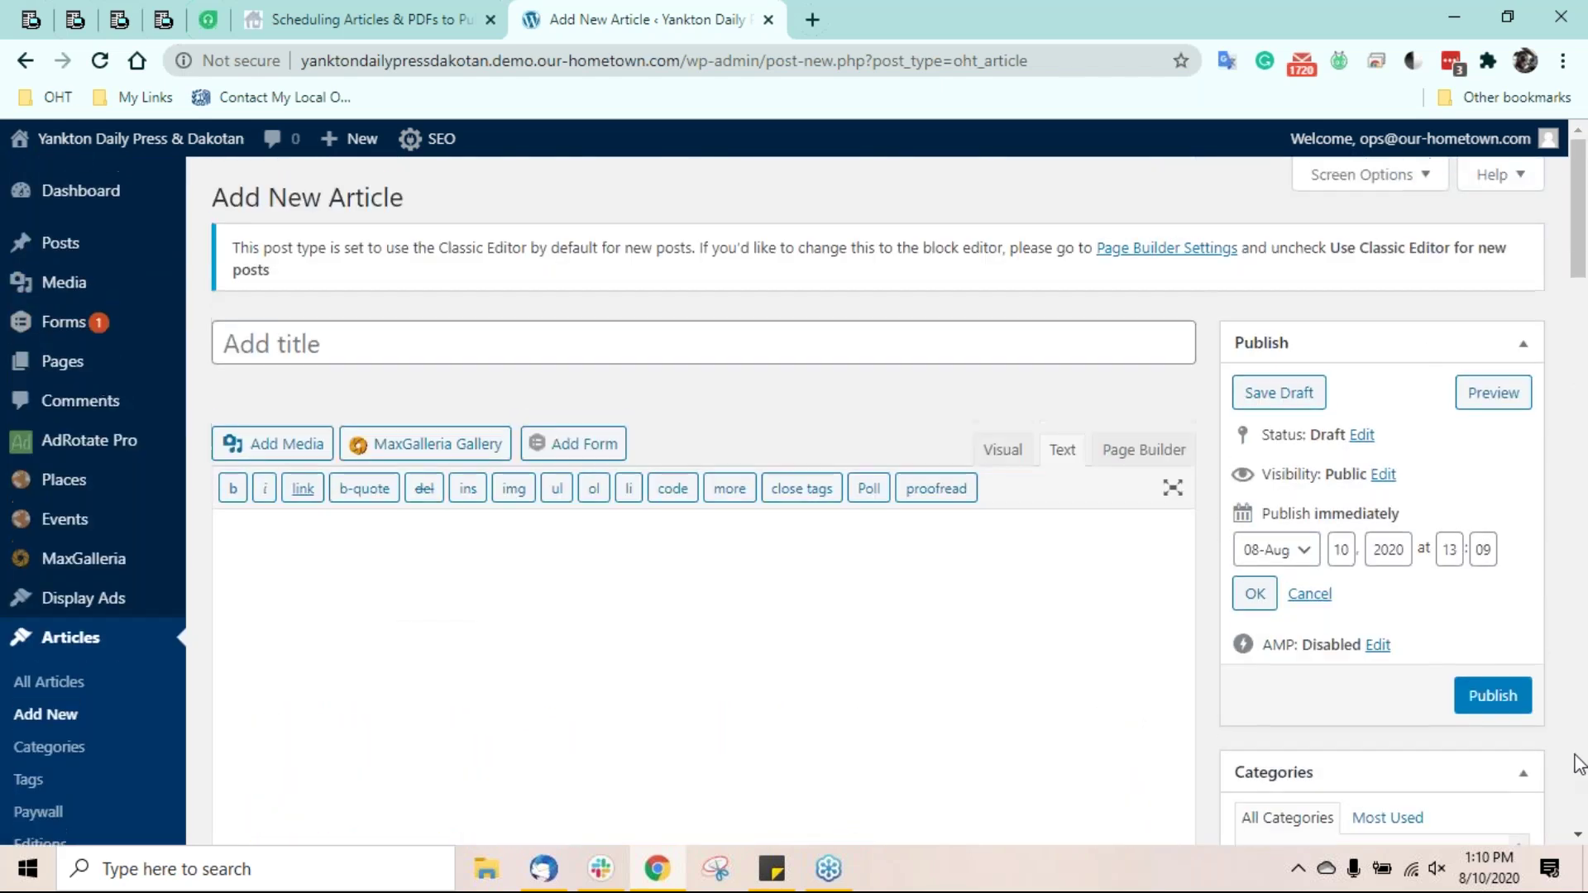
- Save the untitled article as a draft, then open its status for editing and view the available choices
click(1291, 395)
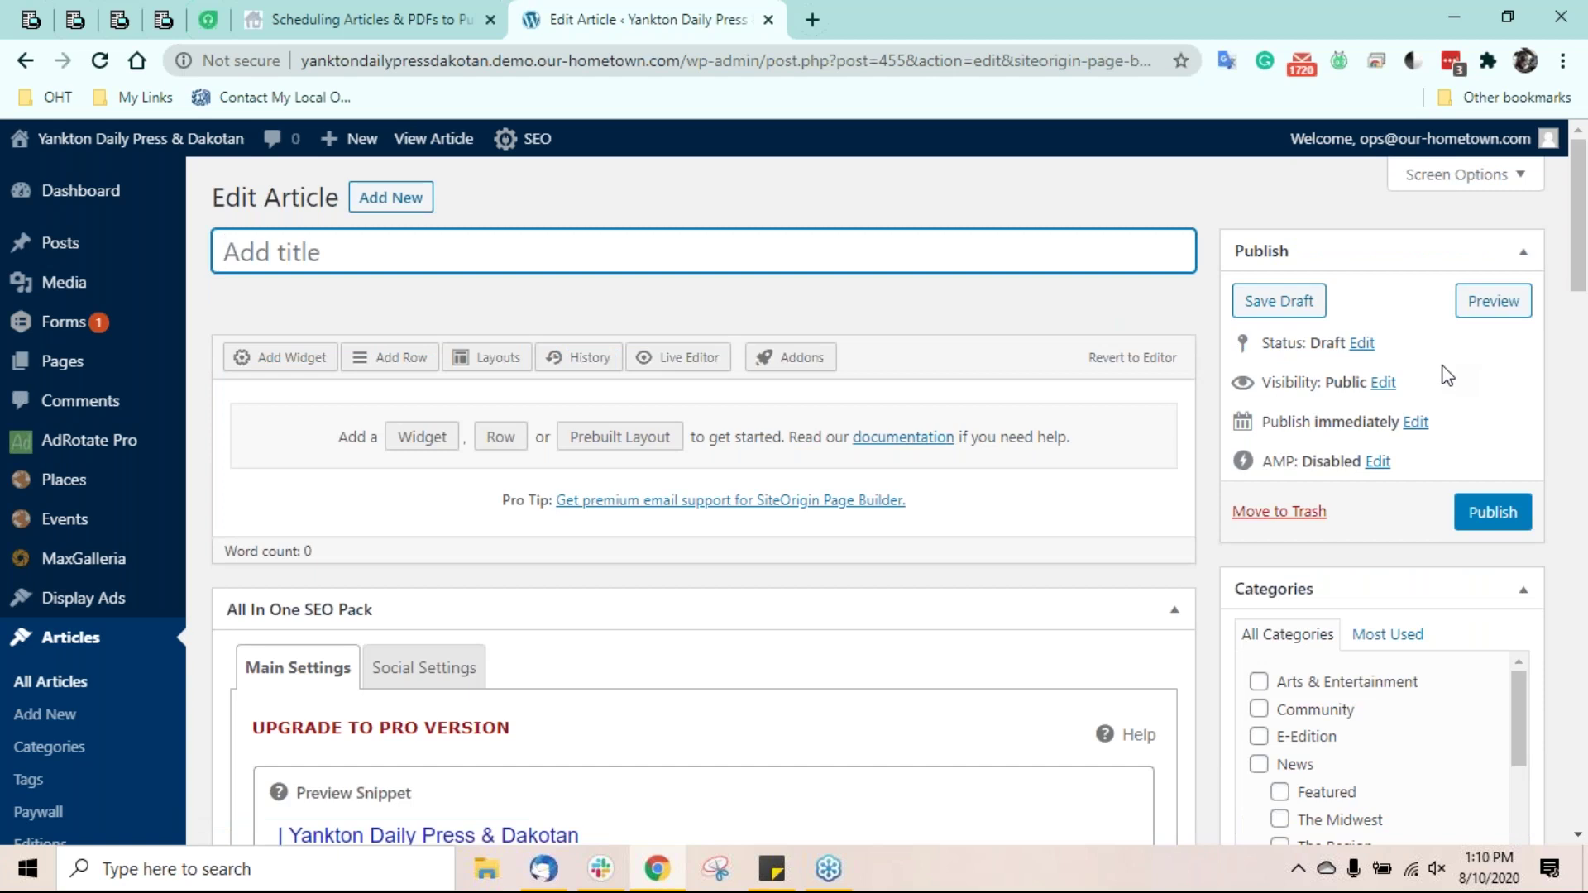
click(1360, 344)
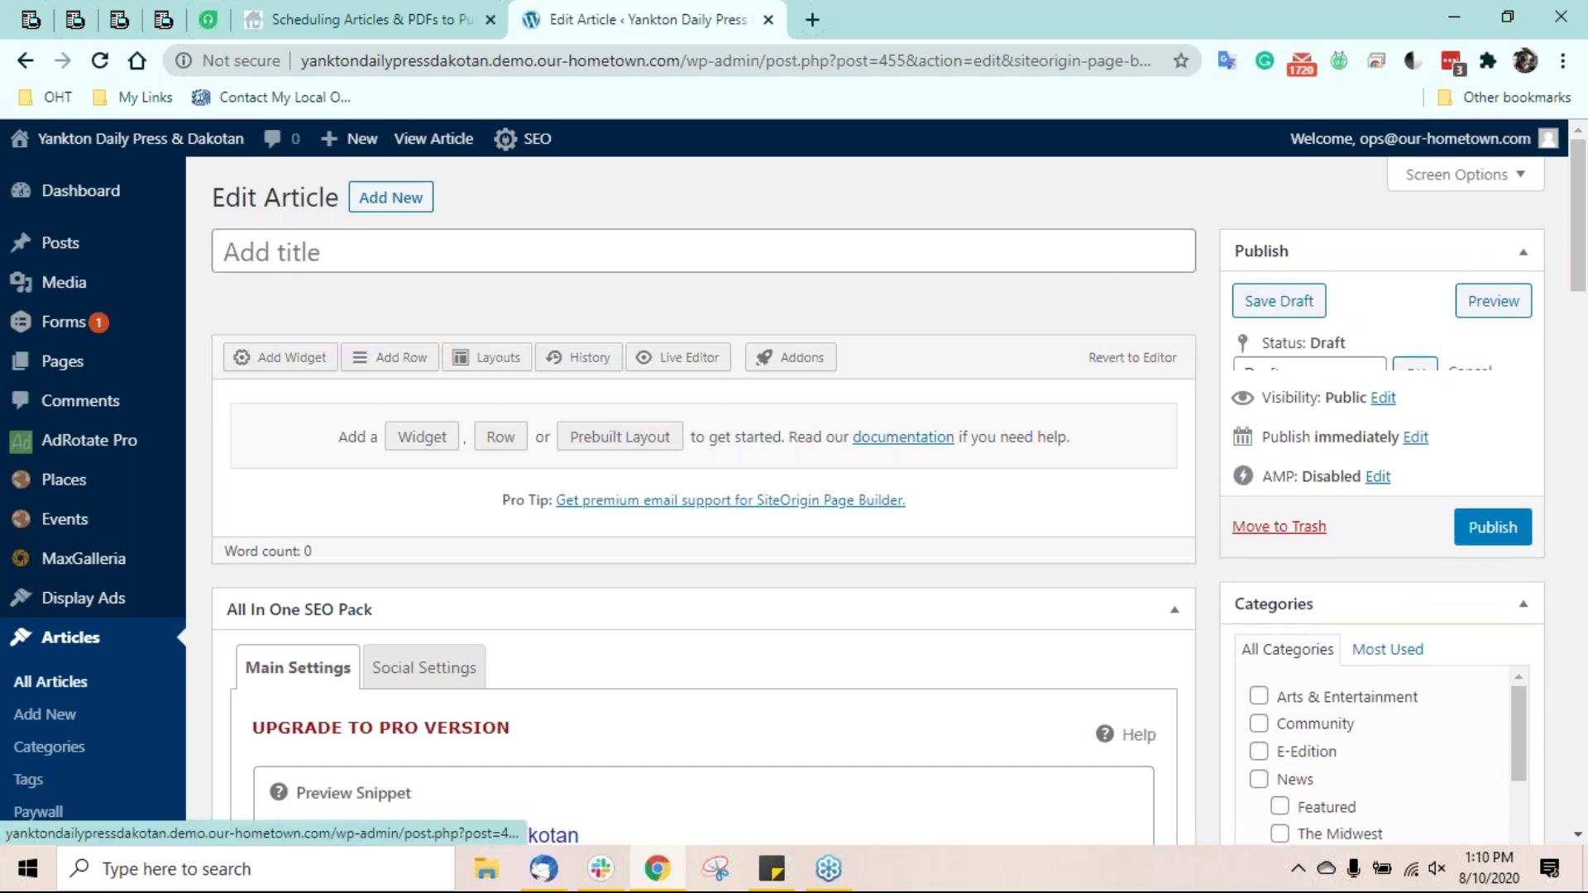
click(1365, 378)
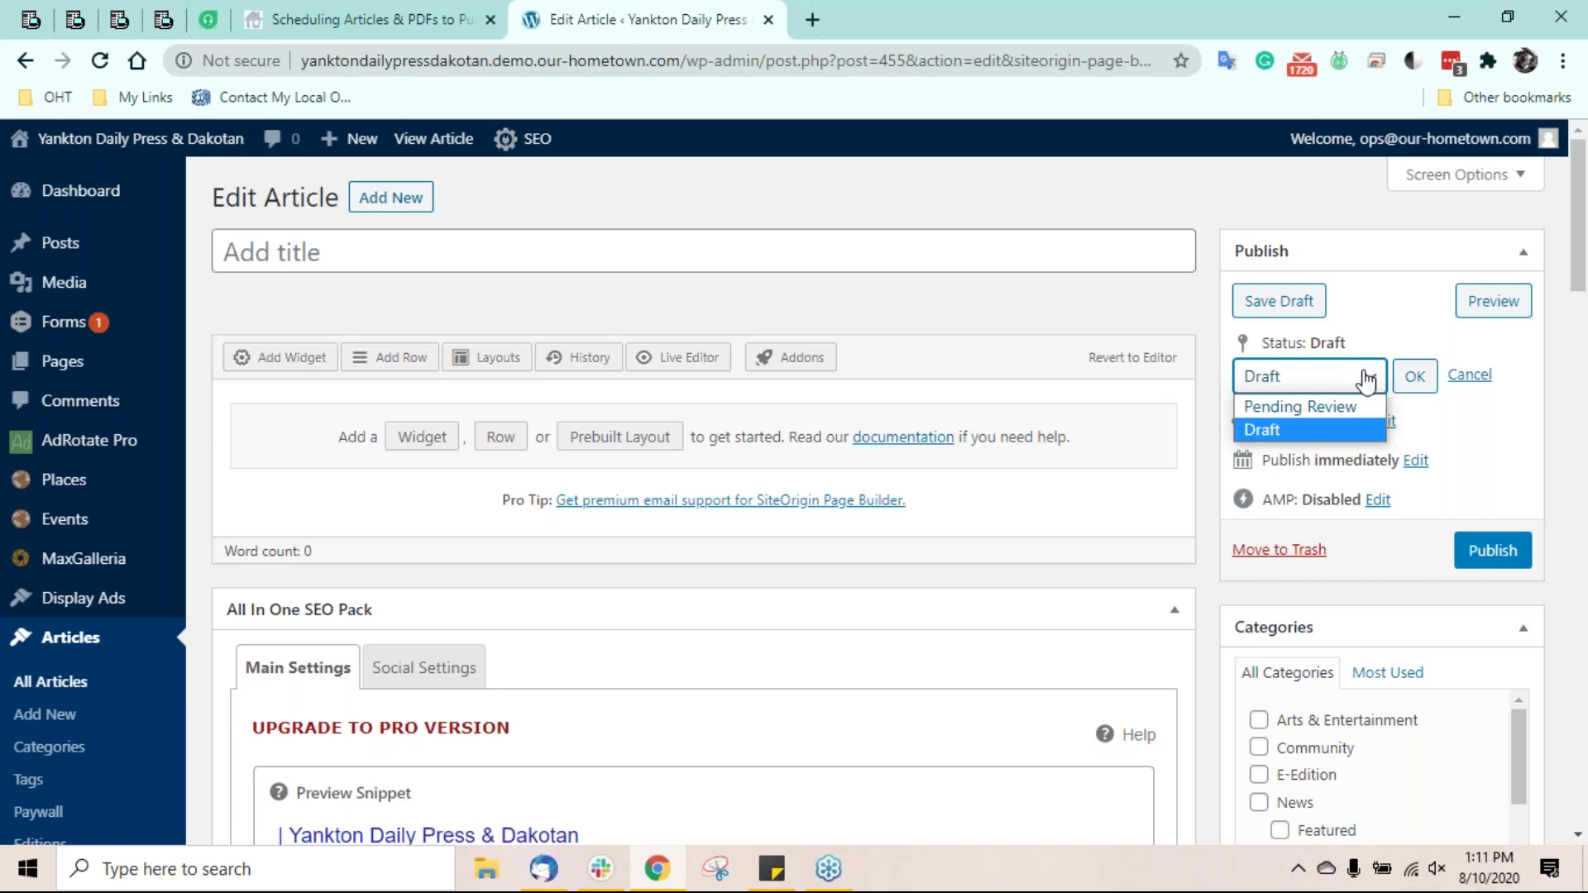
click(1410, 334)
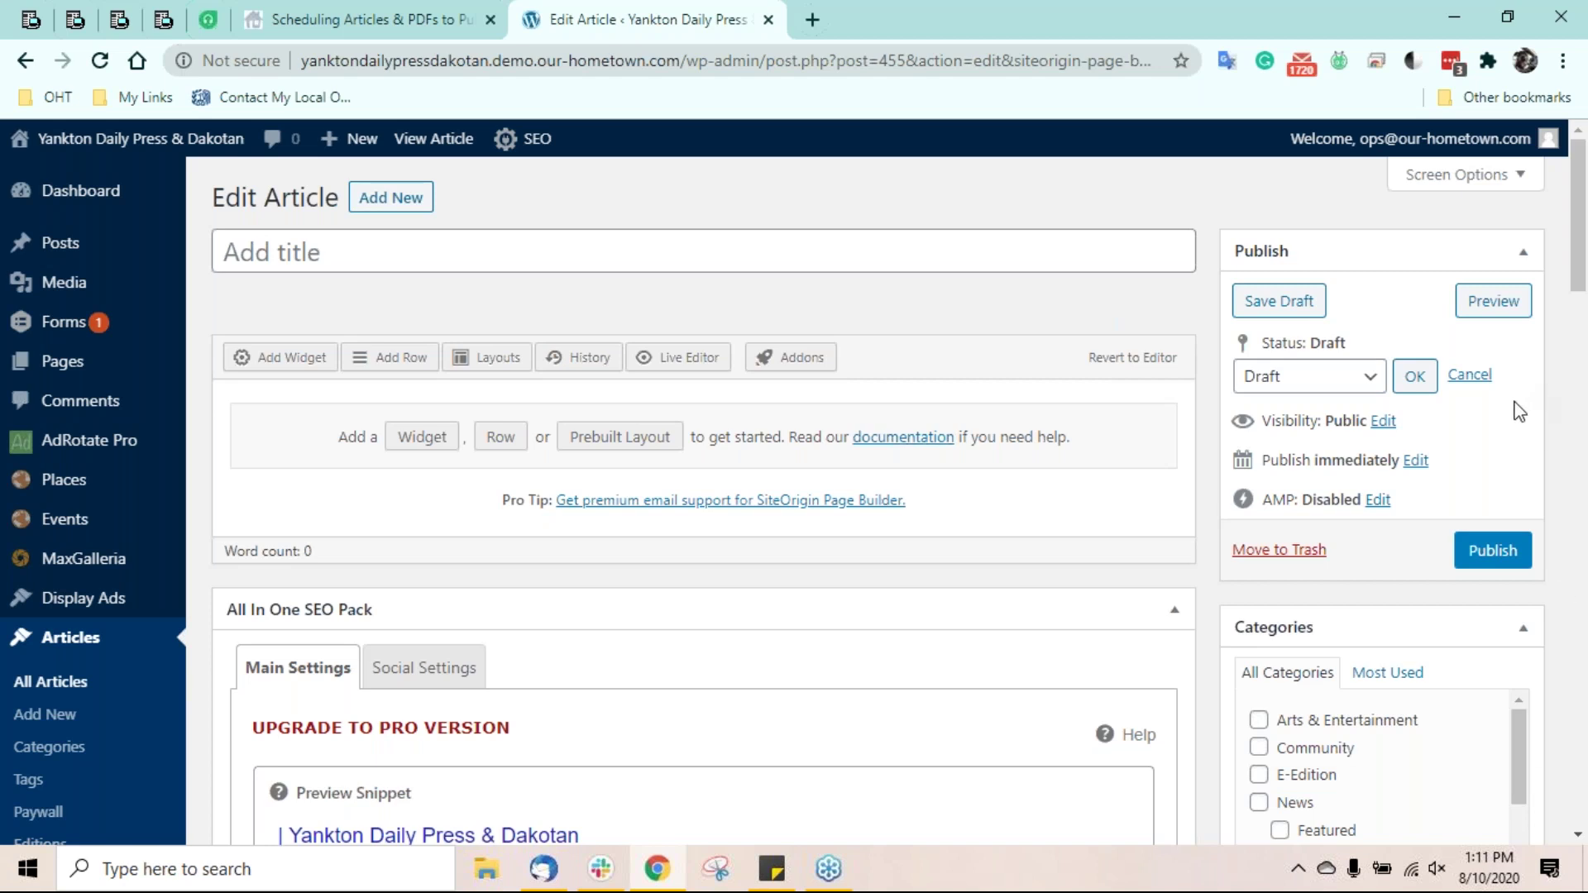
- Look over the draft article's SEO, tag, paywall and edition settings and the site's administration menu
scroll(1520, 411, down, 3)
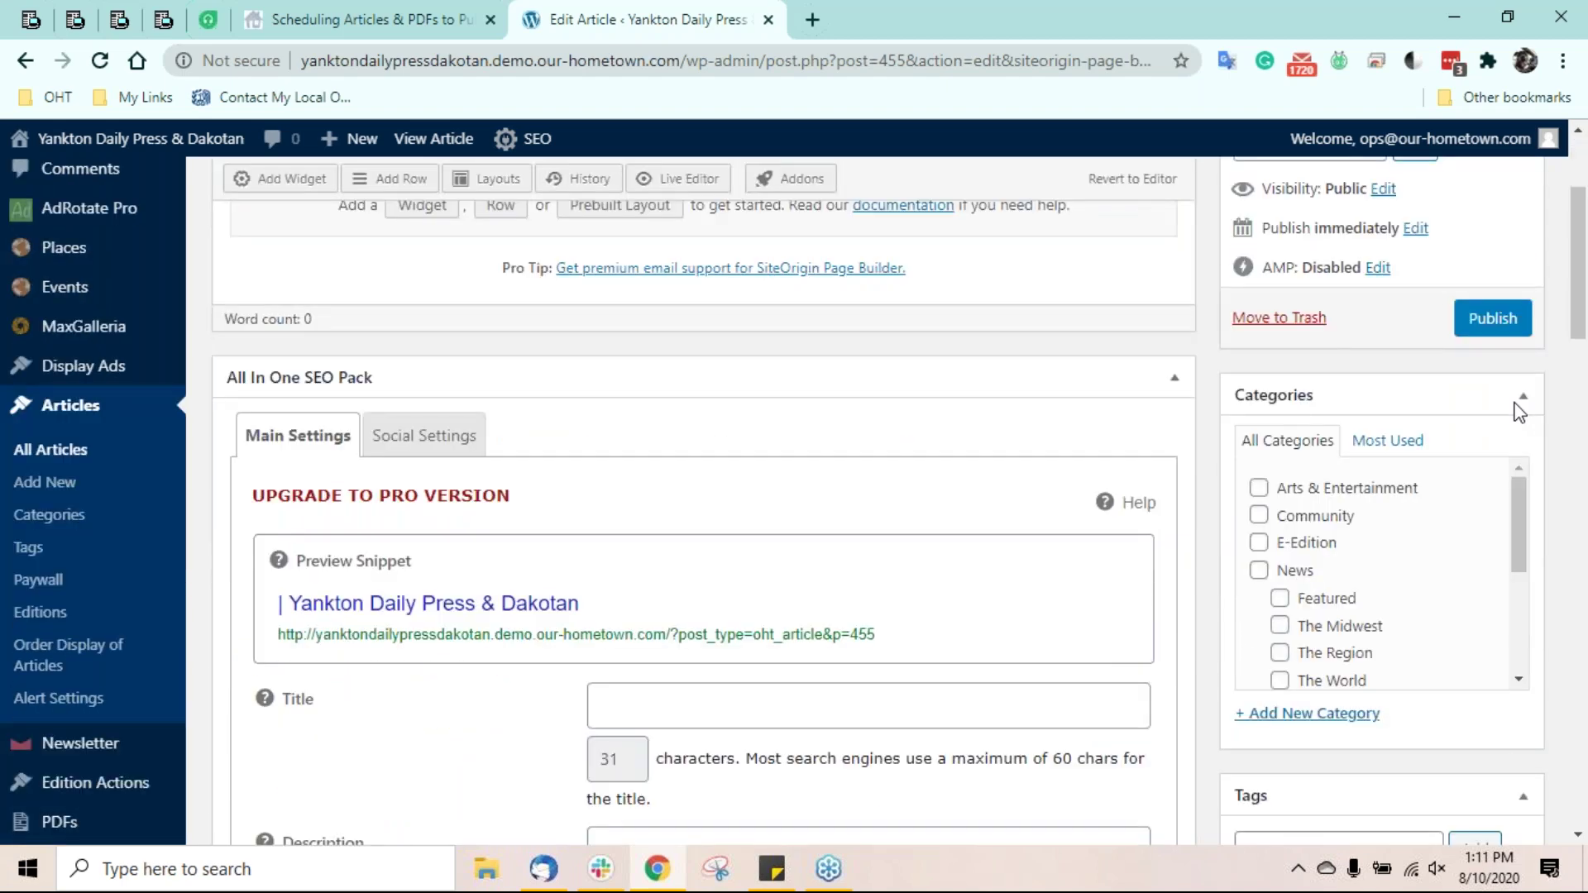
scroll(1520, 411, down, 5)
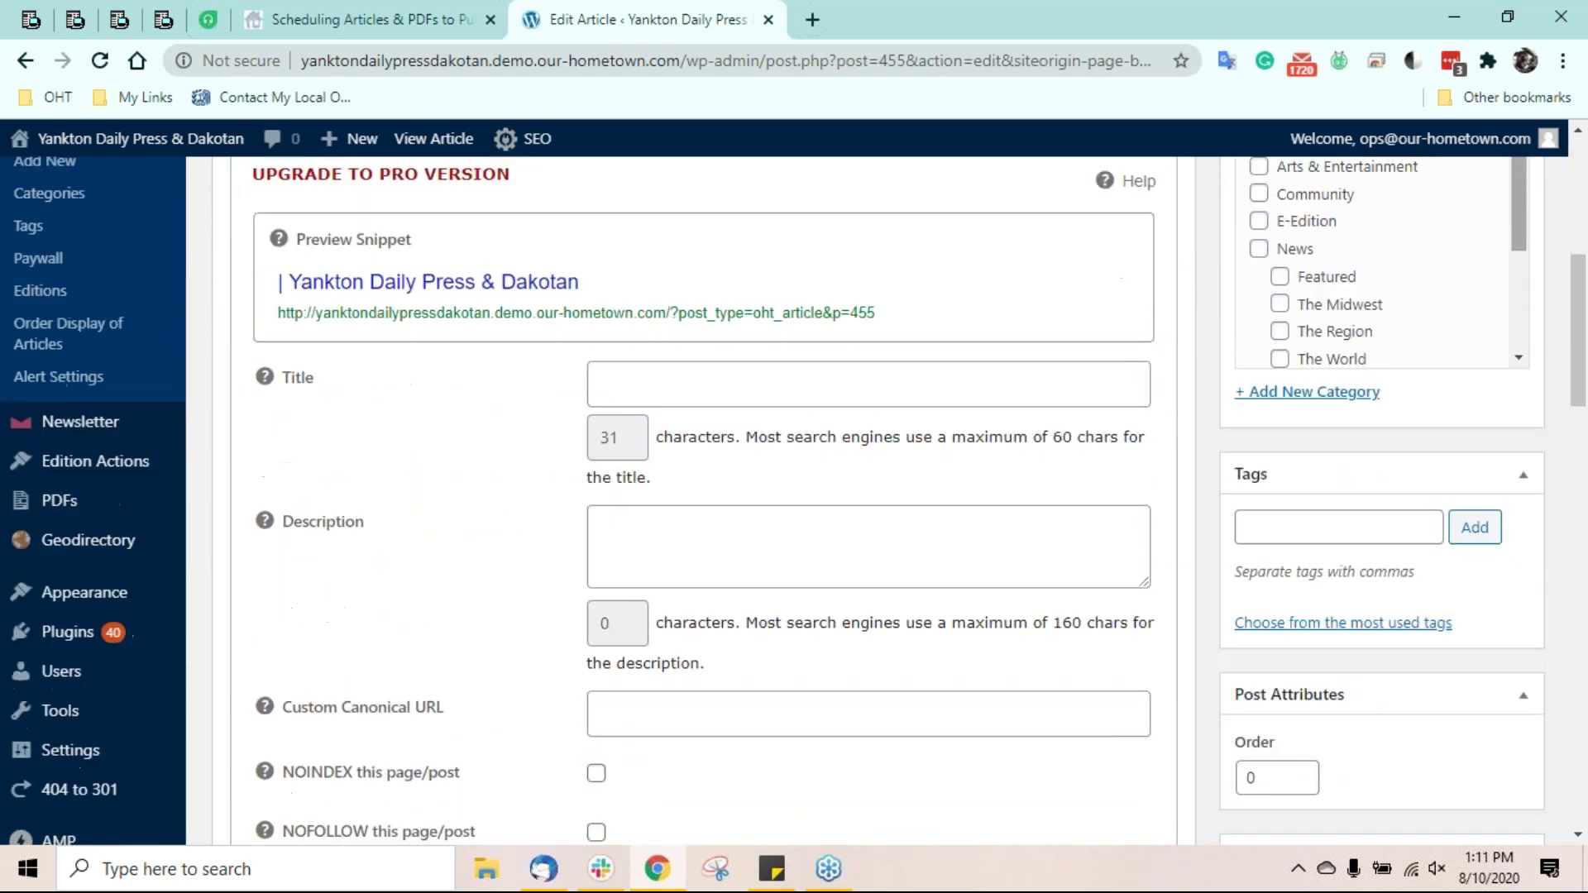
scroll(792, 502, down, 2)
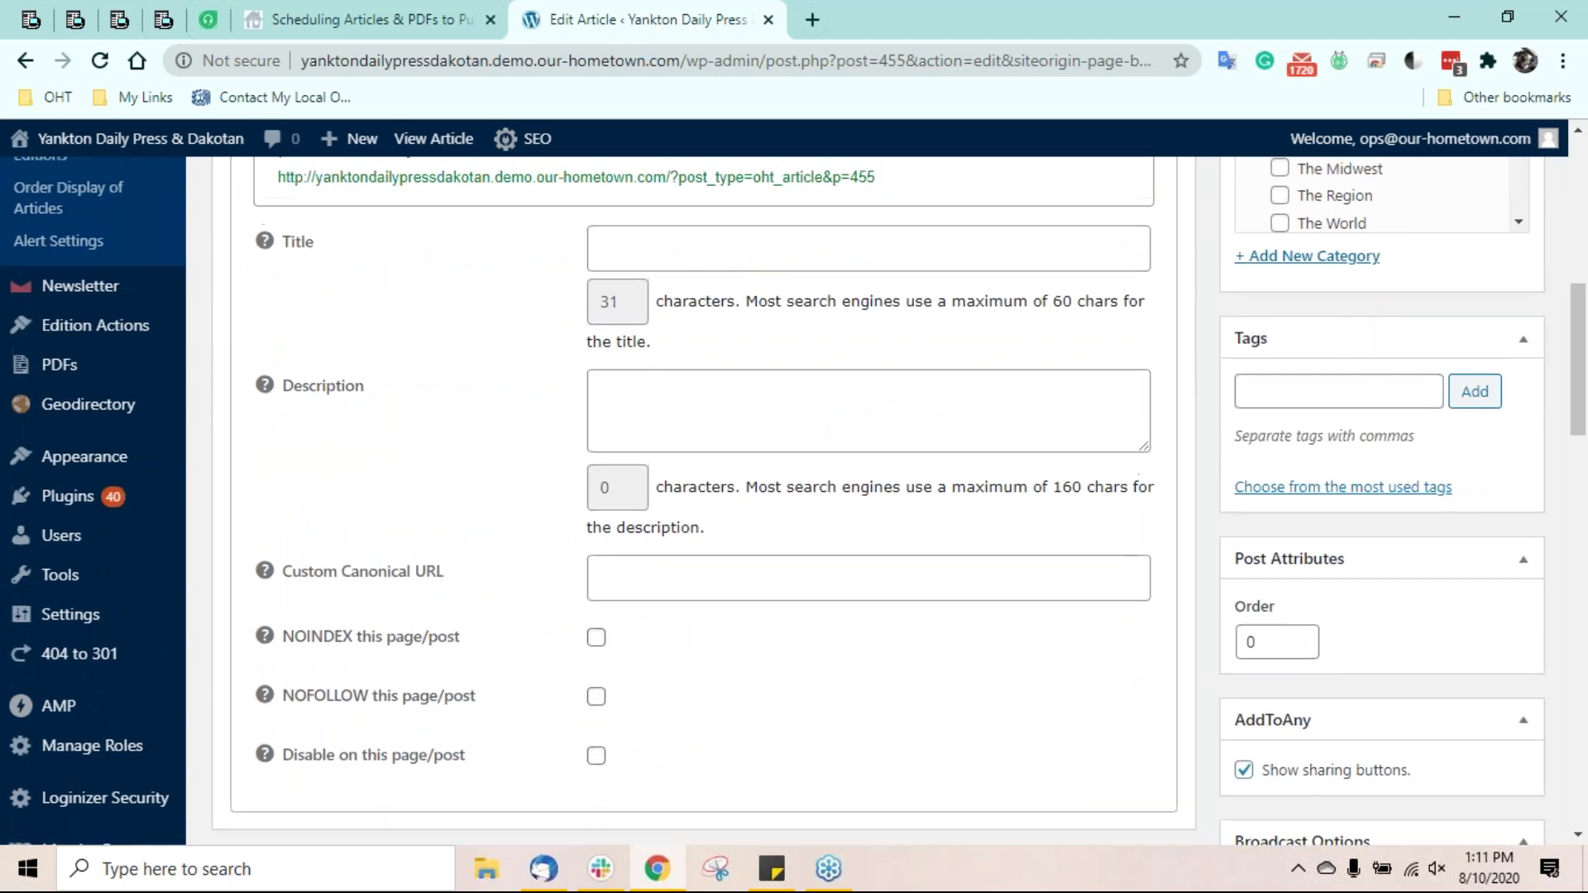
scroll(1520, 413, up, 3)
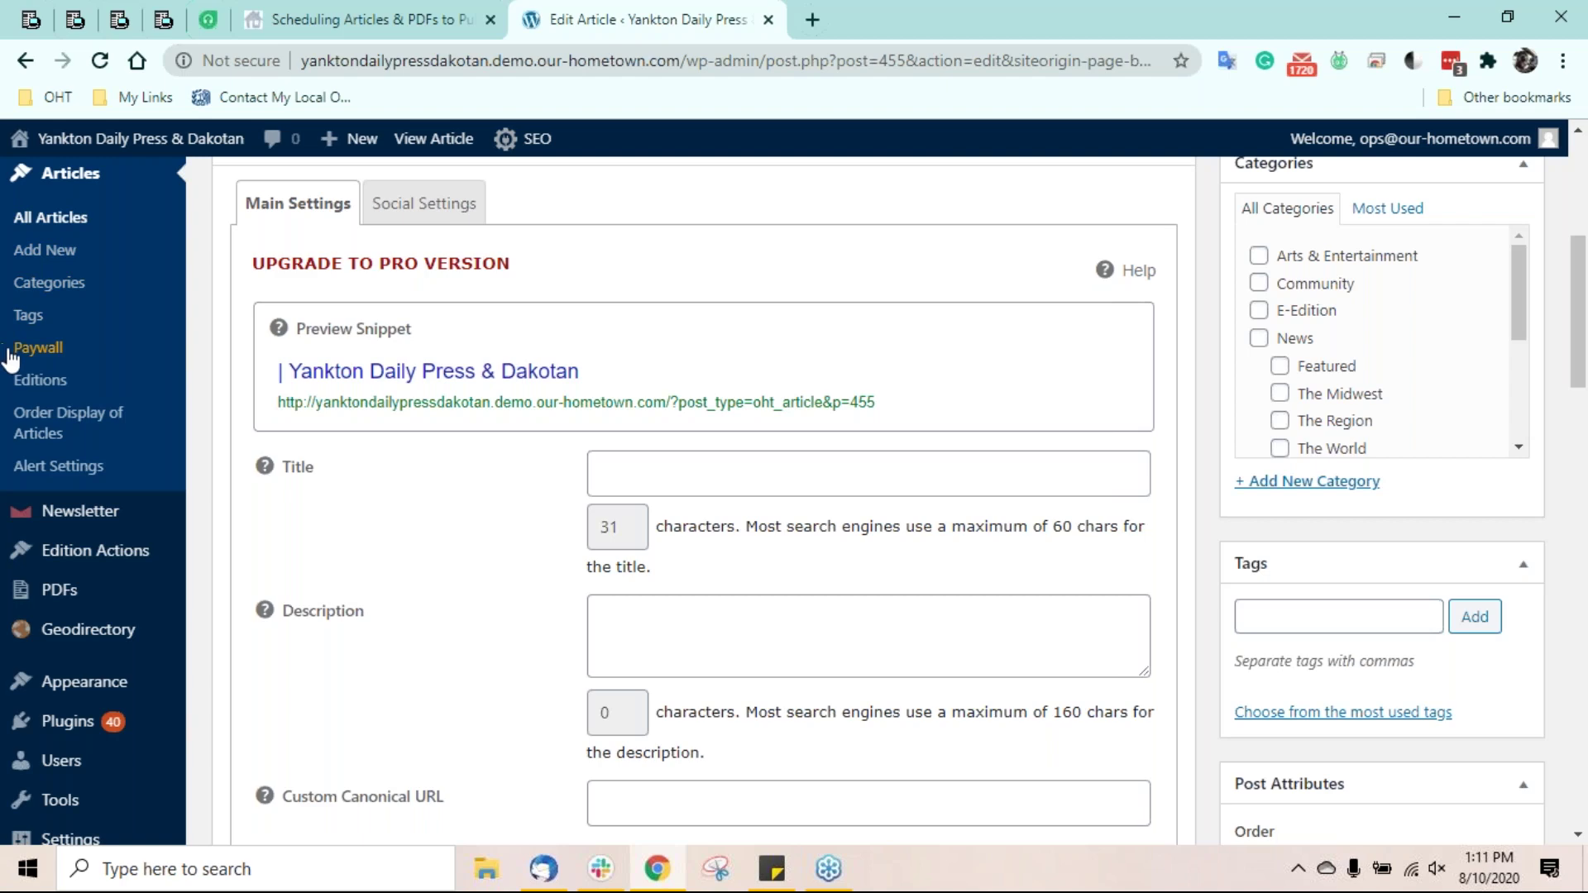
scroll(29, 368, down, 1)
scroll(29, 368, down, 7)
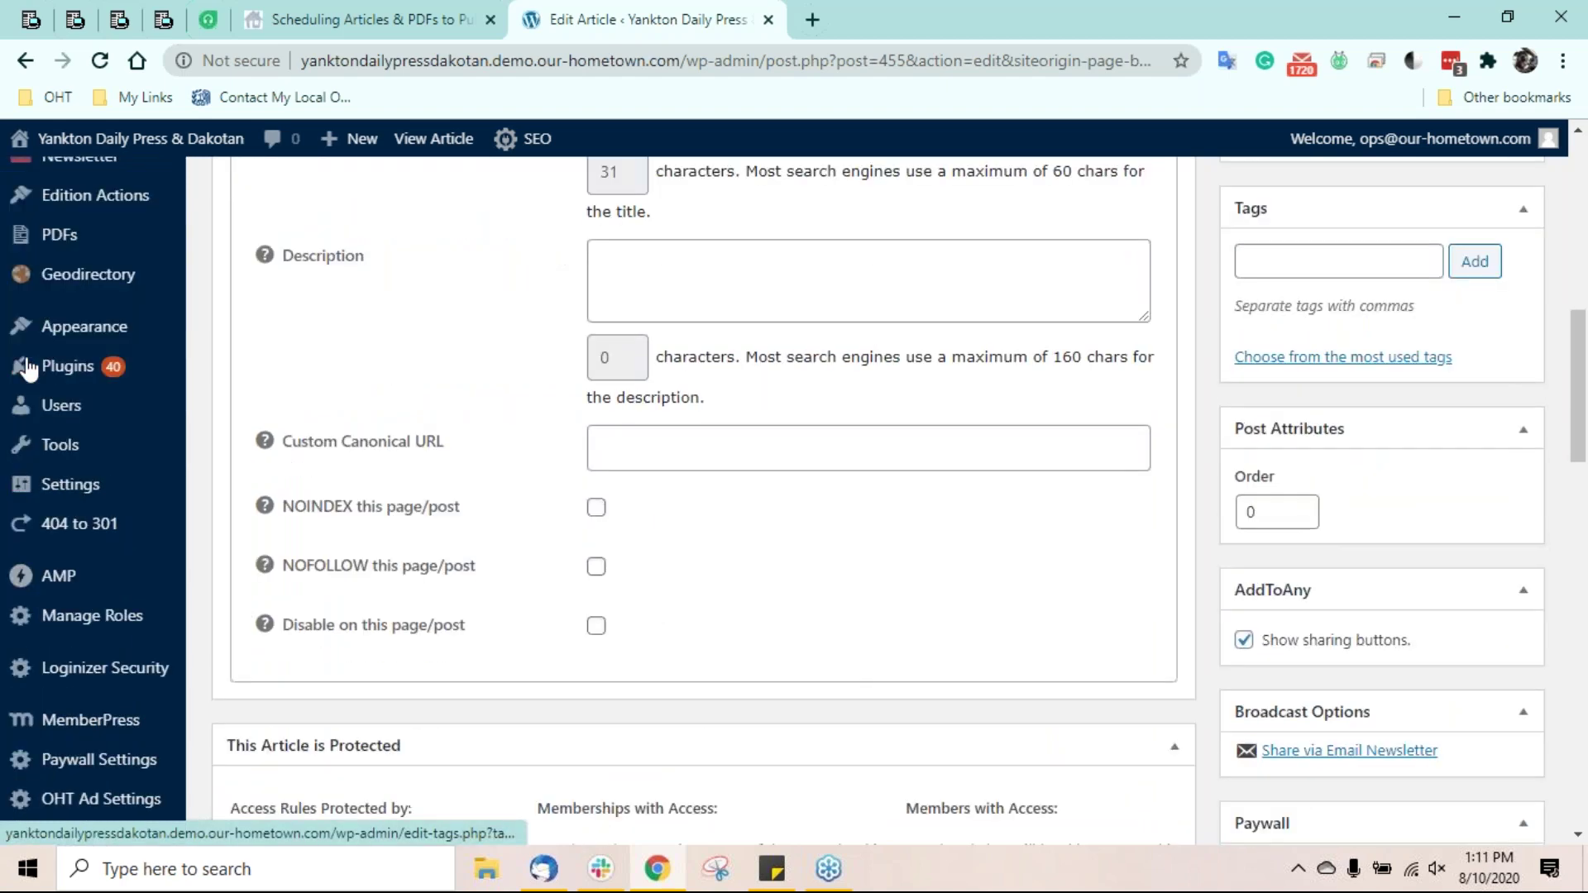
scroll(29, 368, down, 5)
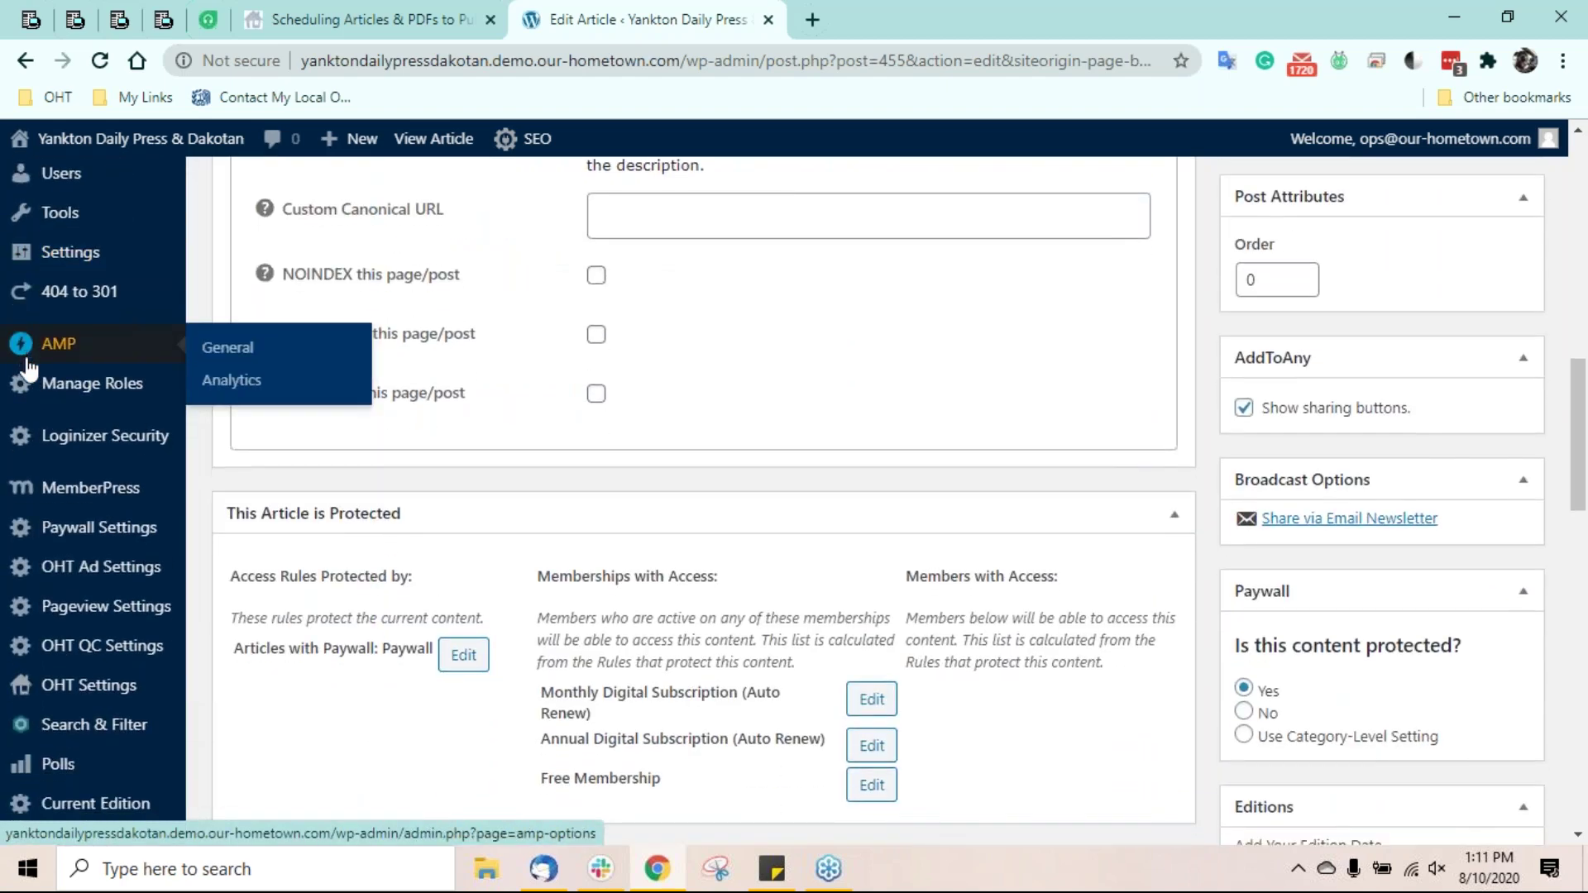
scroll(97, 641, up, 7)
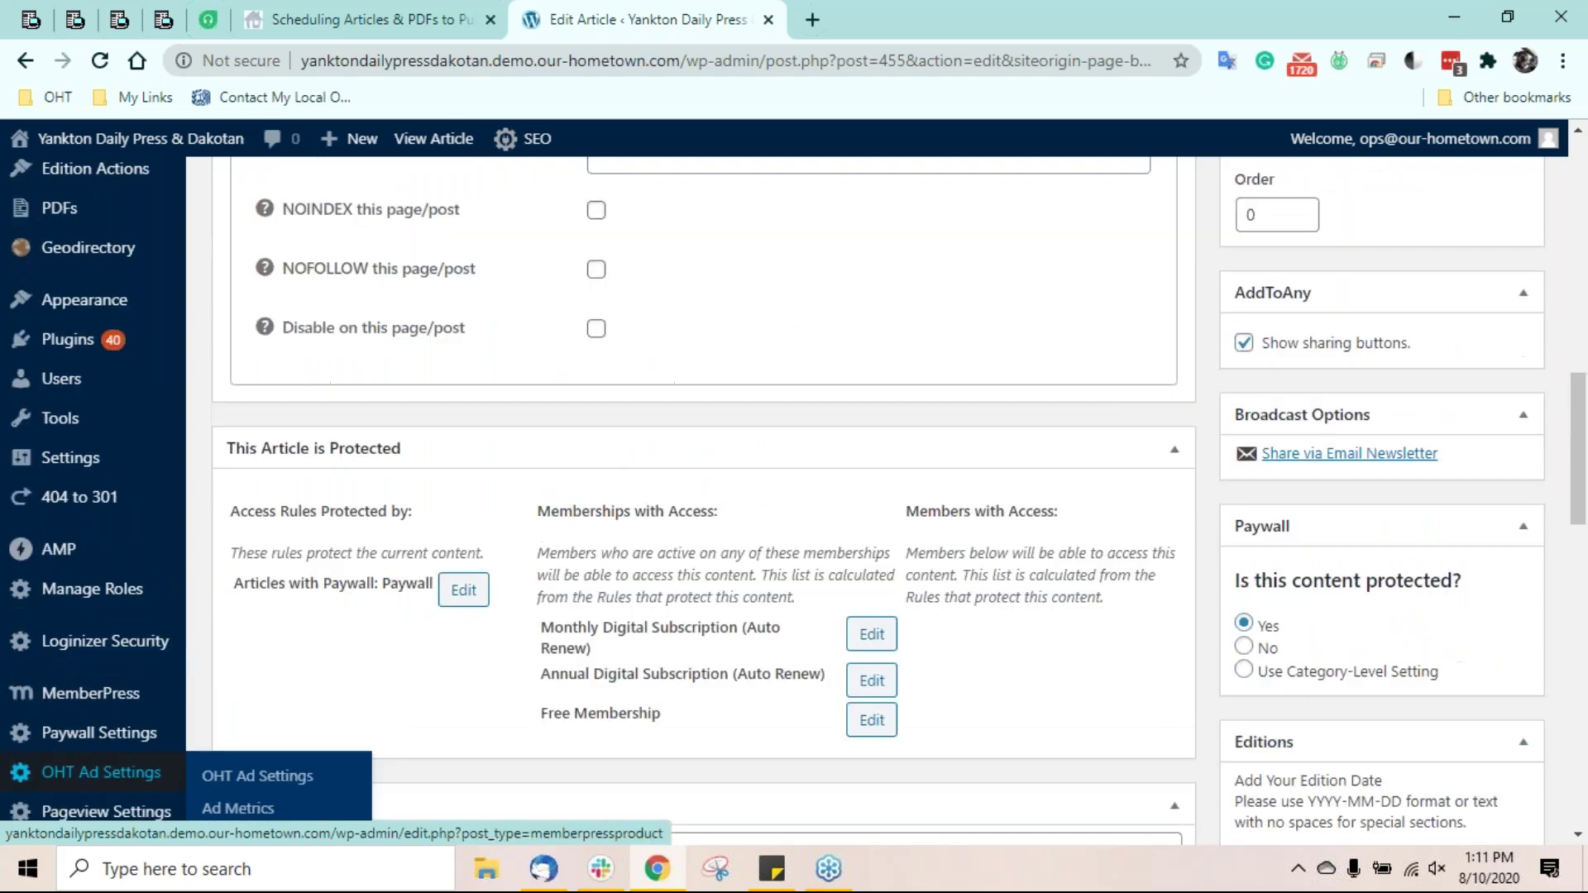
scroll(99, 627, up, 7)
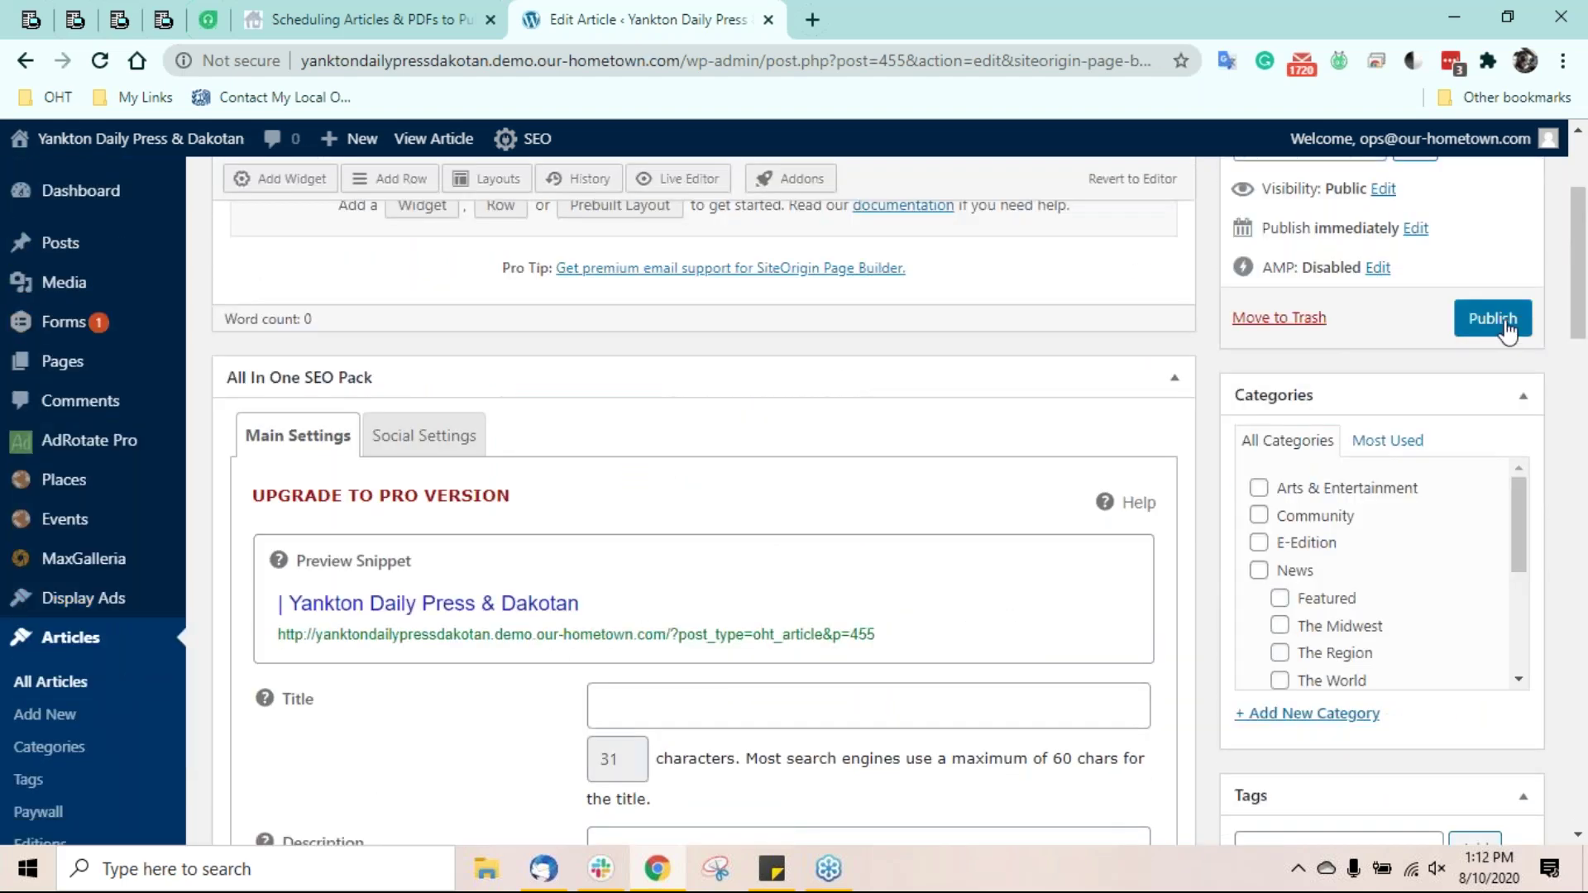
- Try to publish the draft article, then return to its edition setting and pick 2020-08-10 as the edition date
click(1507, 329)
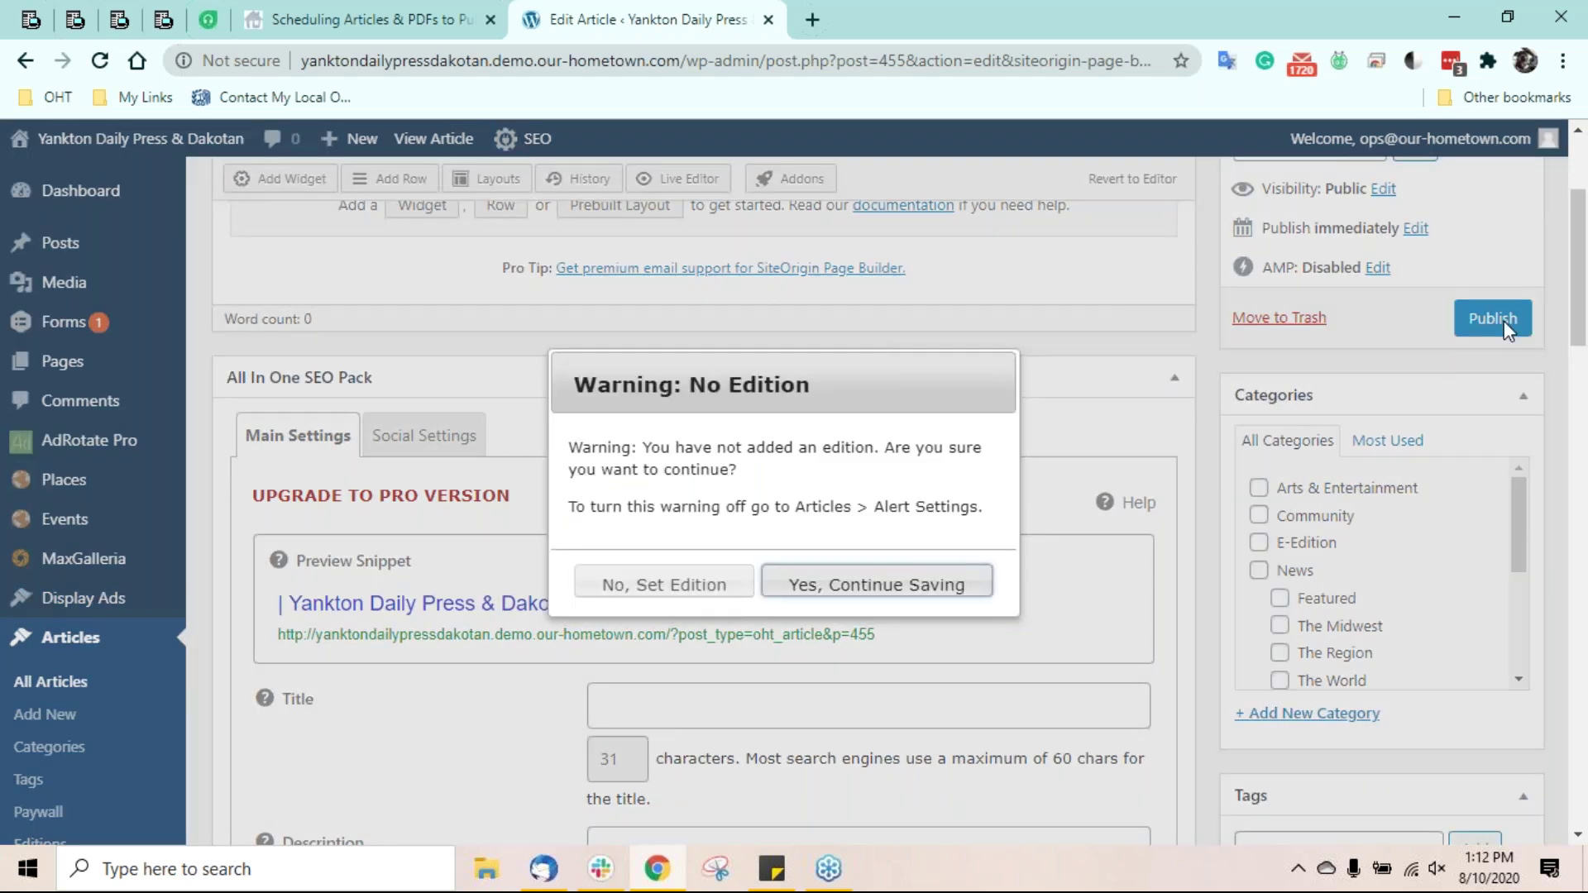
click(623, 589)
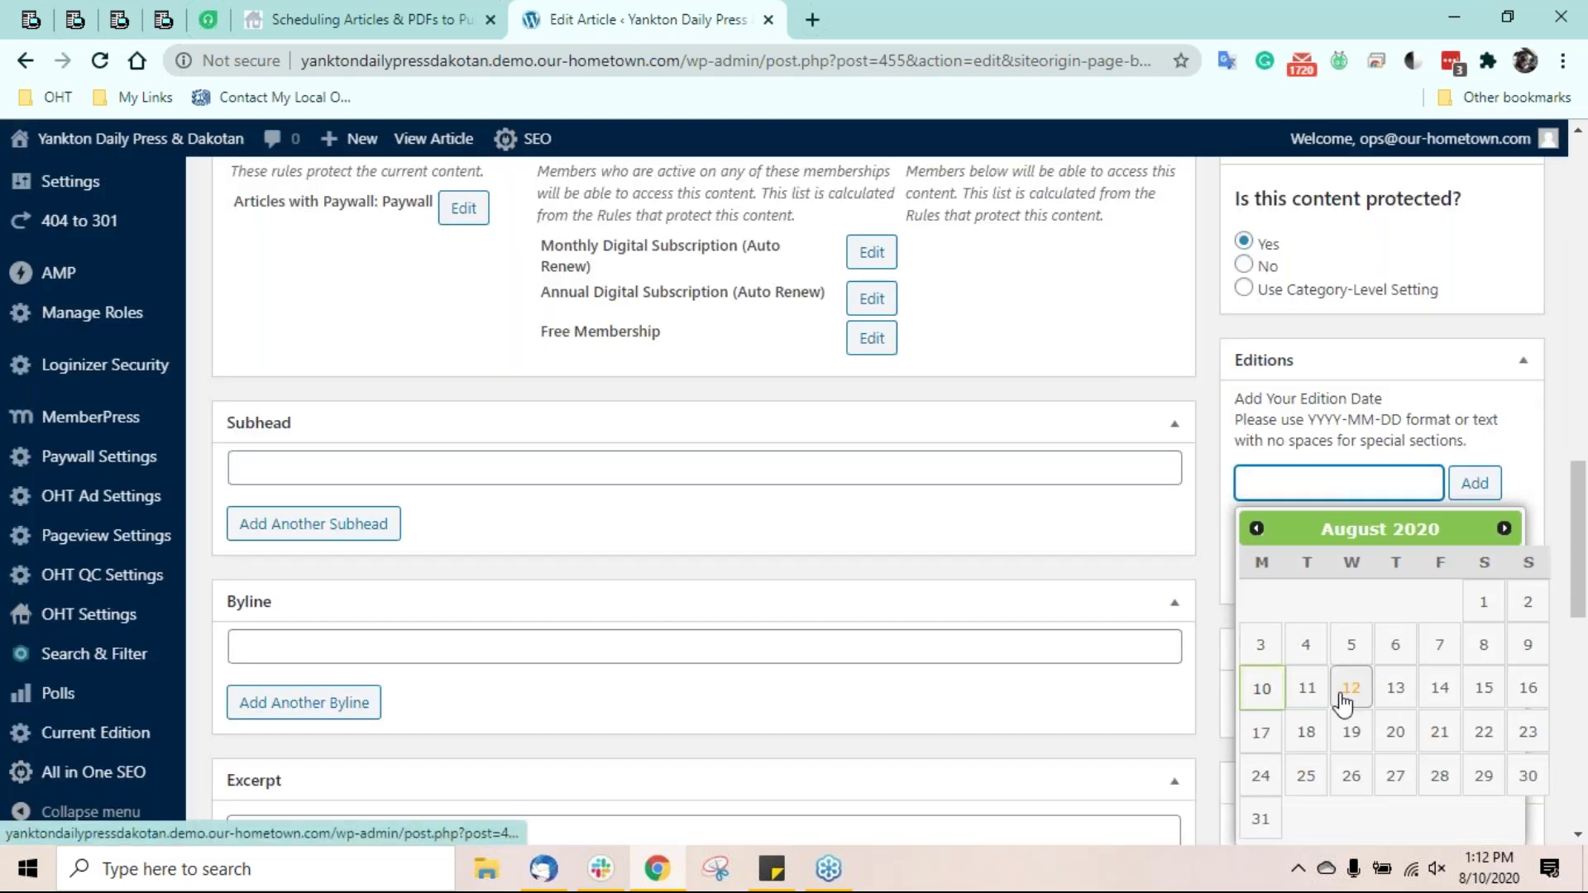
click(1260, 692)
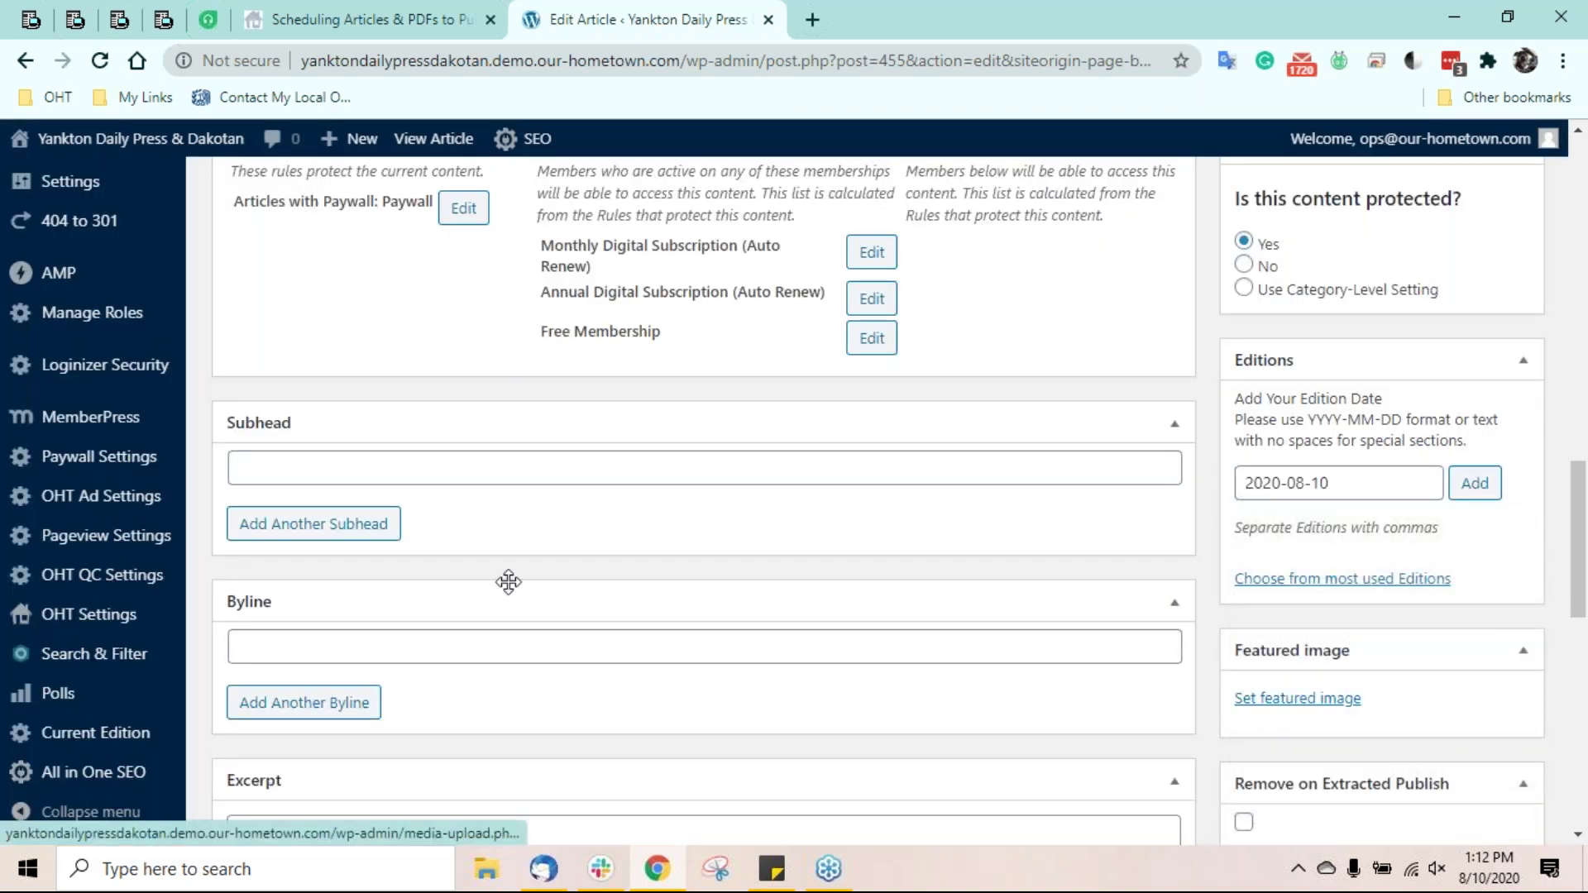
- Leave the unsaved article and start a new PDF entry from the PDFs list
click(25, 60)
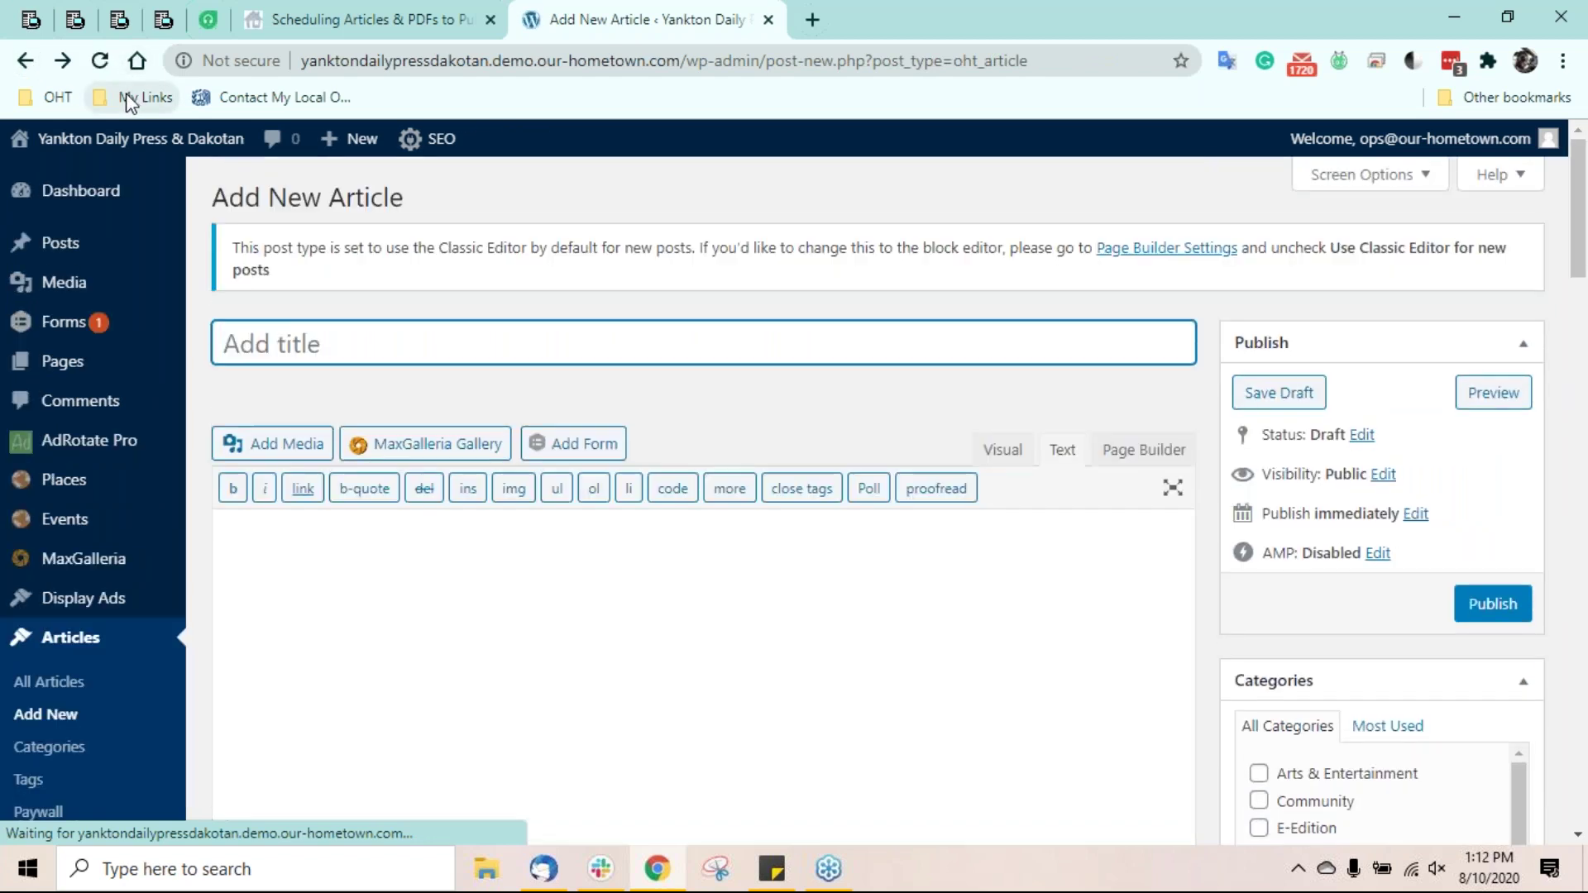
click(26, 61)
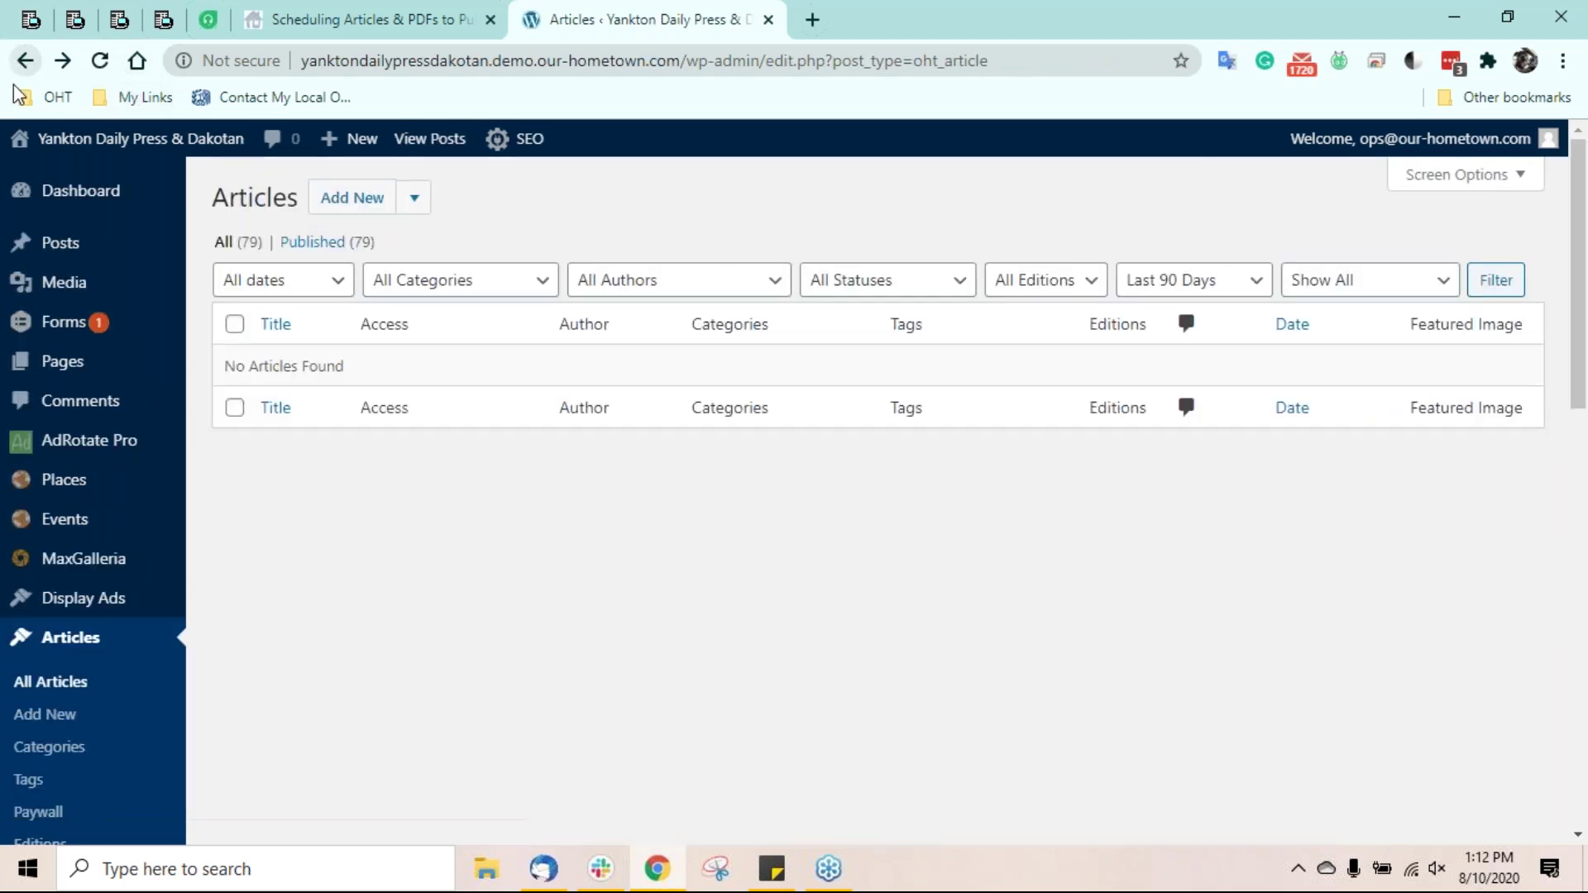
mouse_move(96, 472)
scroll(98, 474, down, 1)
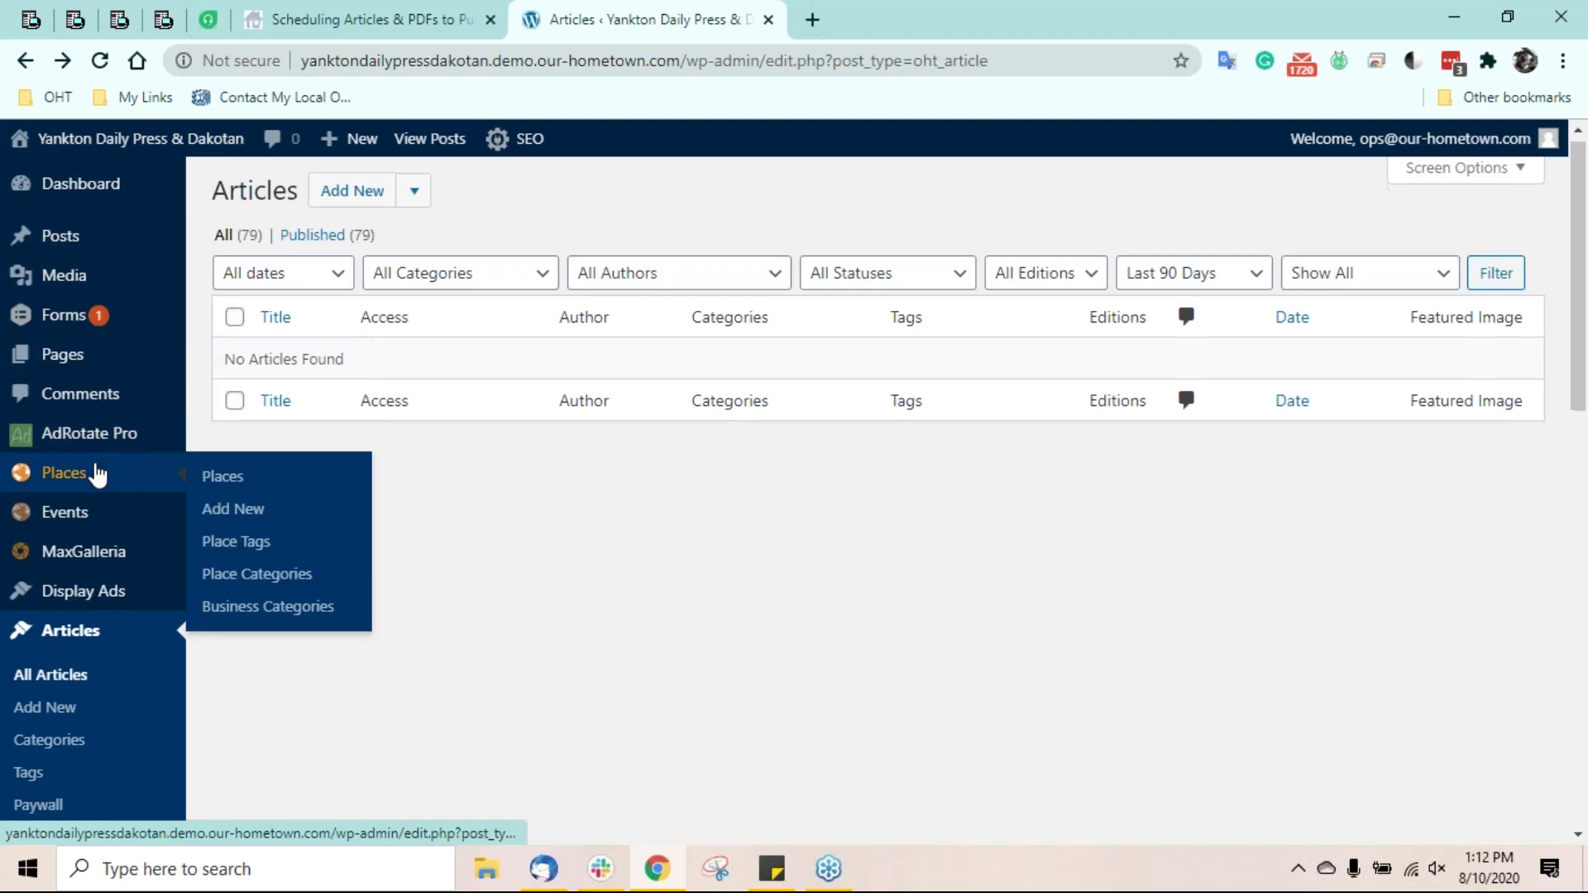
scroll(98, 473, down, 5)
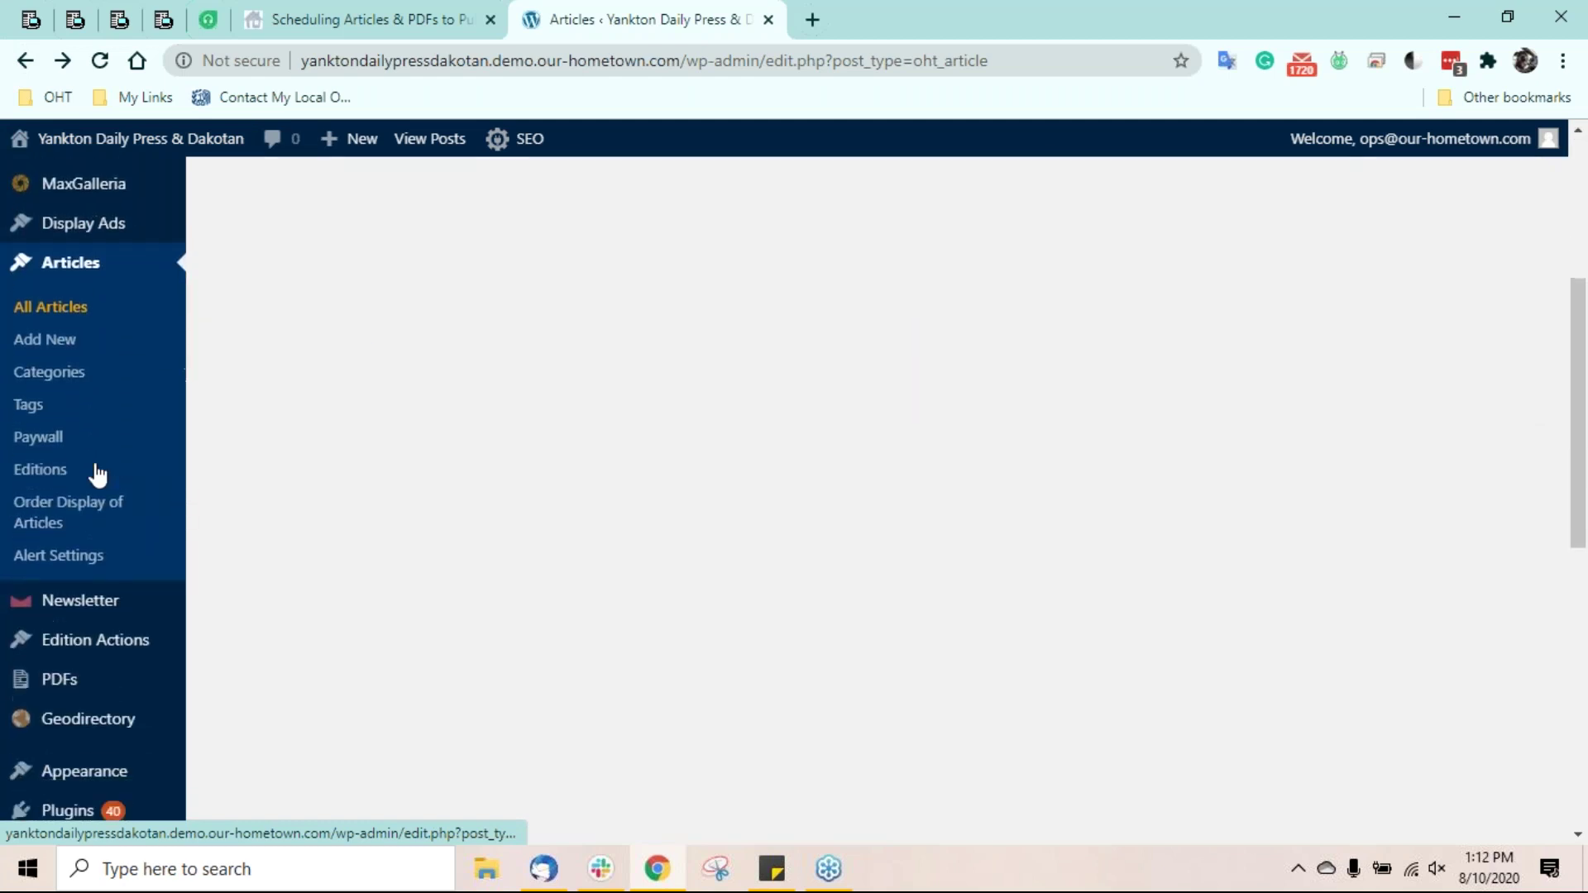
mouse_move(101, 596)
click(244, 597)
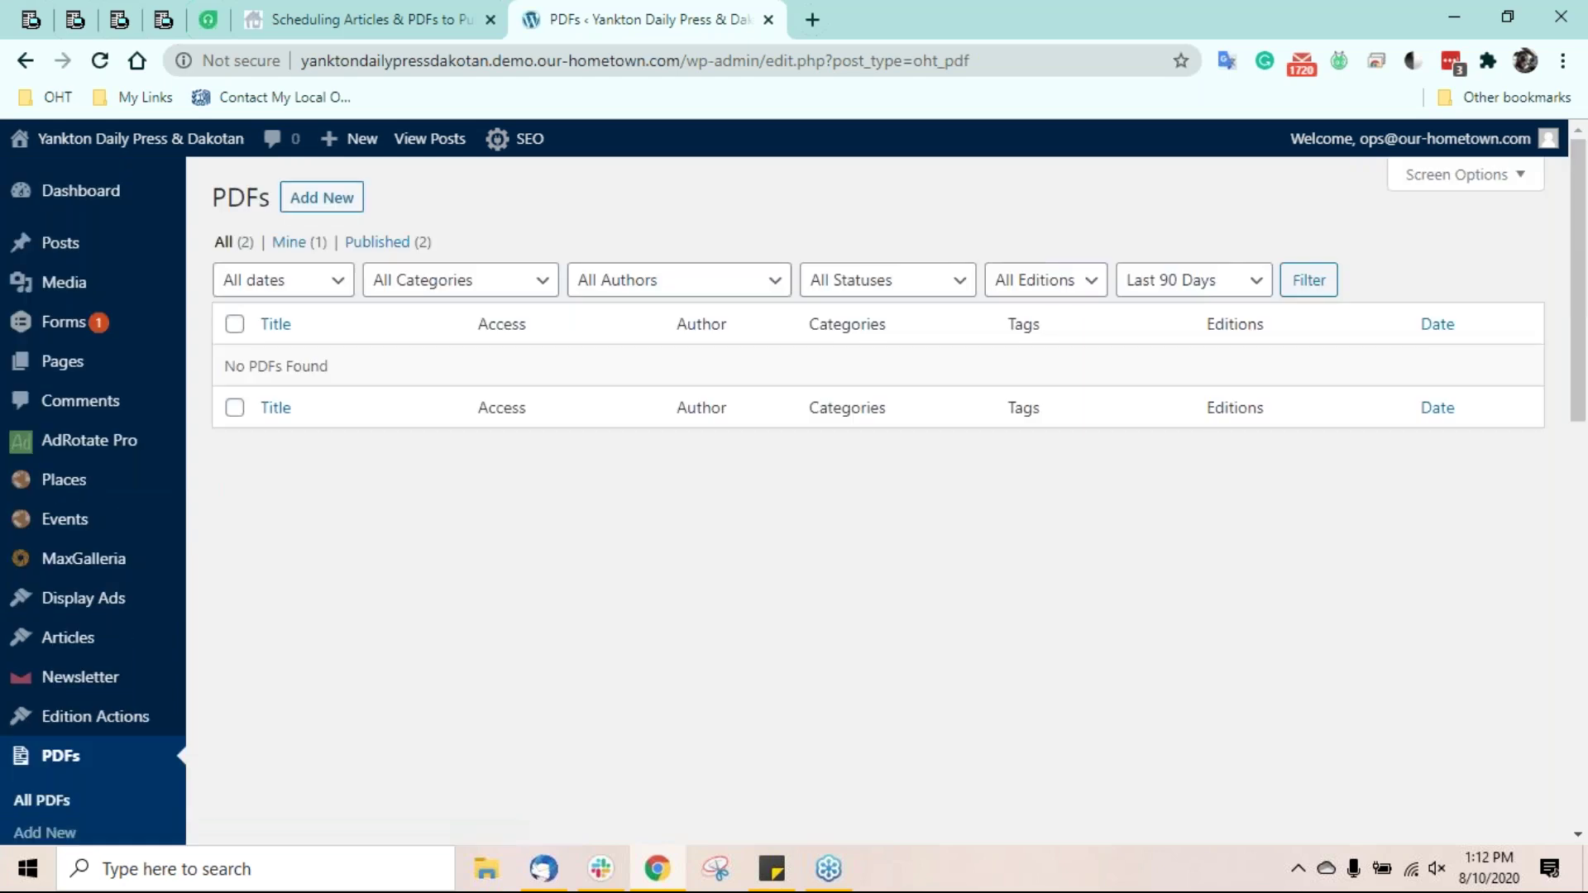
scroll(248, 597, down, 2)
scroll(248, 598, up, 2)
click(325, 205)
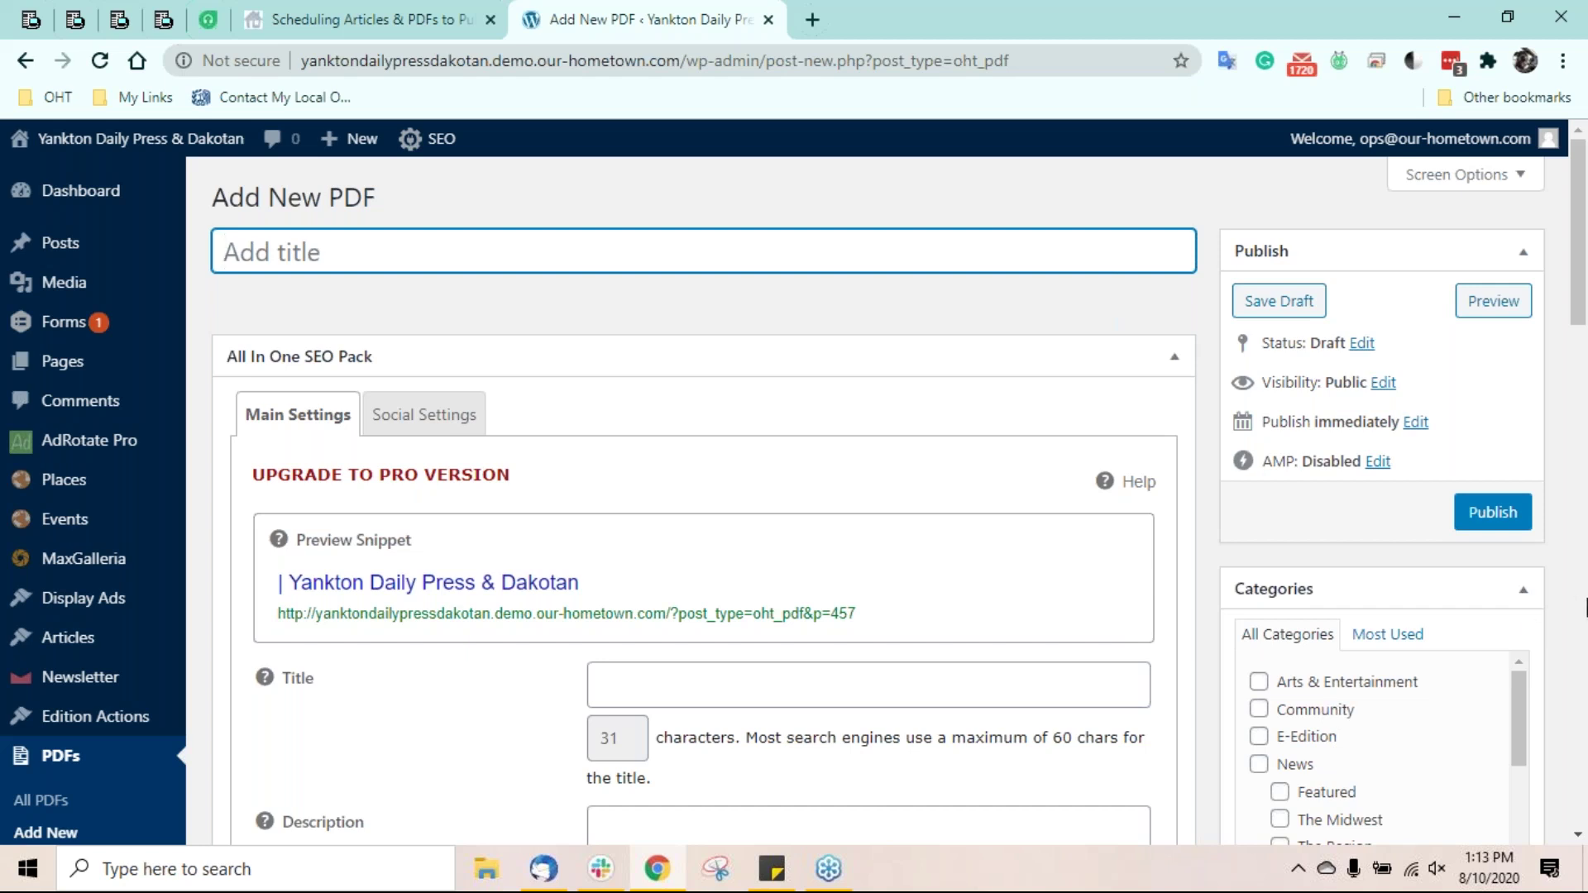
- Open the new PDF's publish date and visibility for editing and try the Password protected option
click(1416, 424)
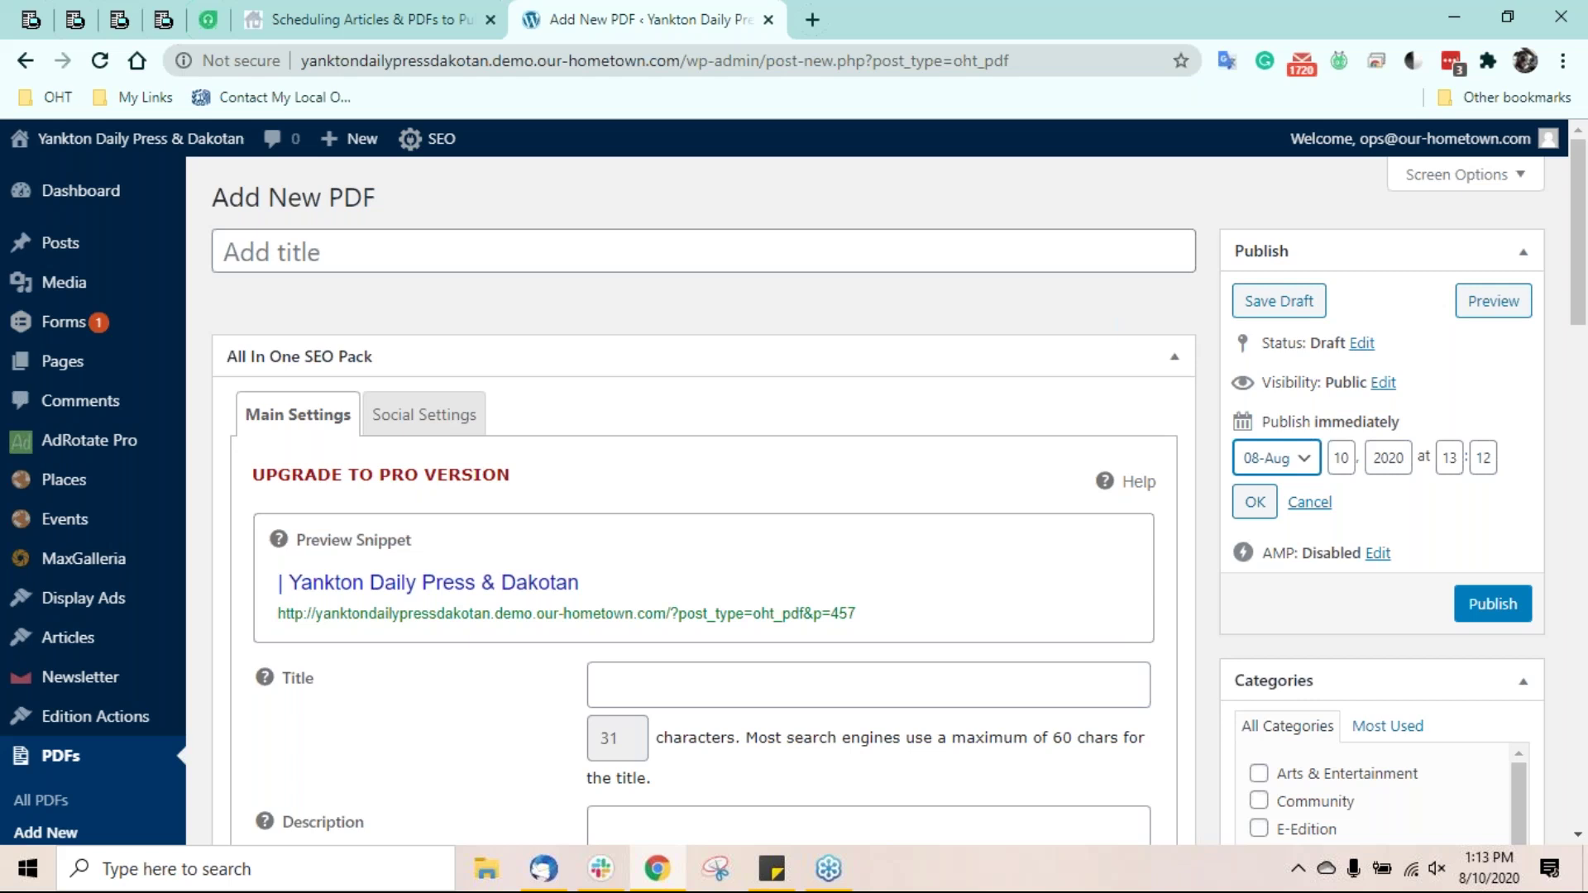
click(1382, 382)
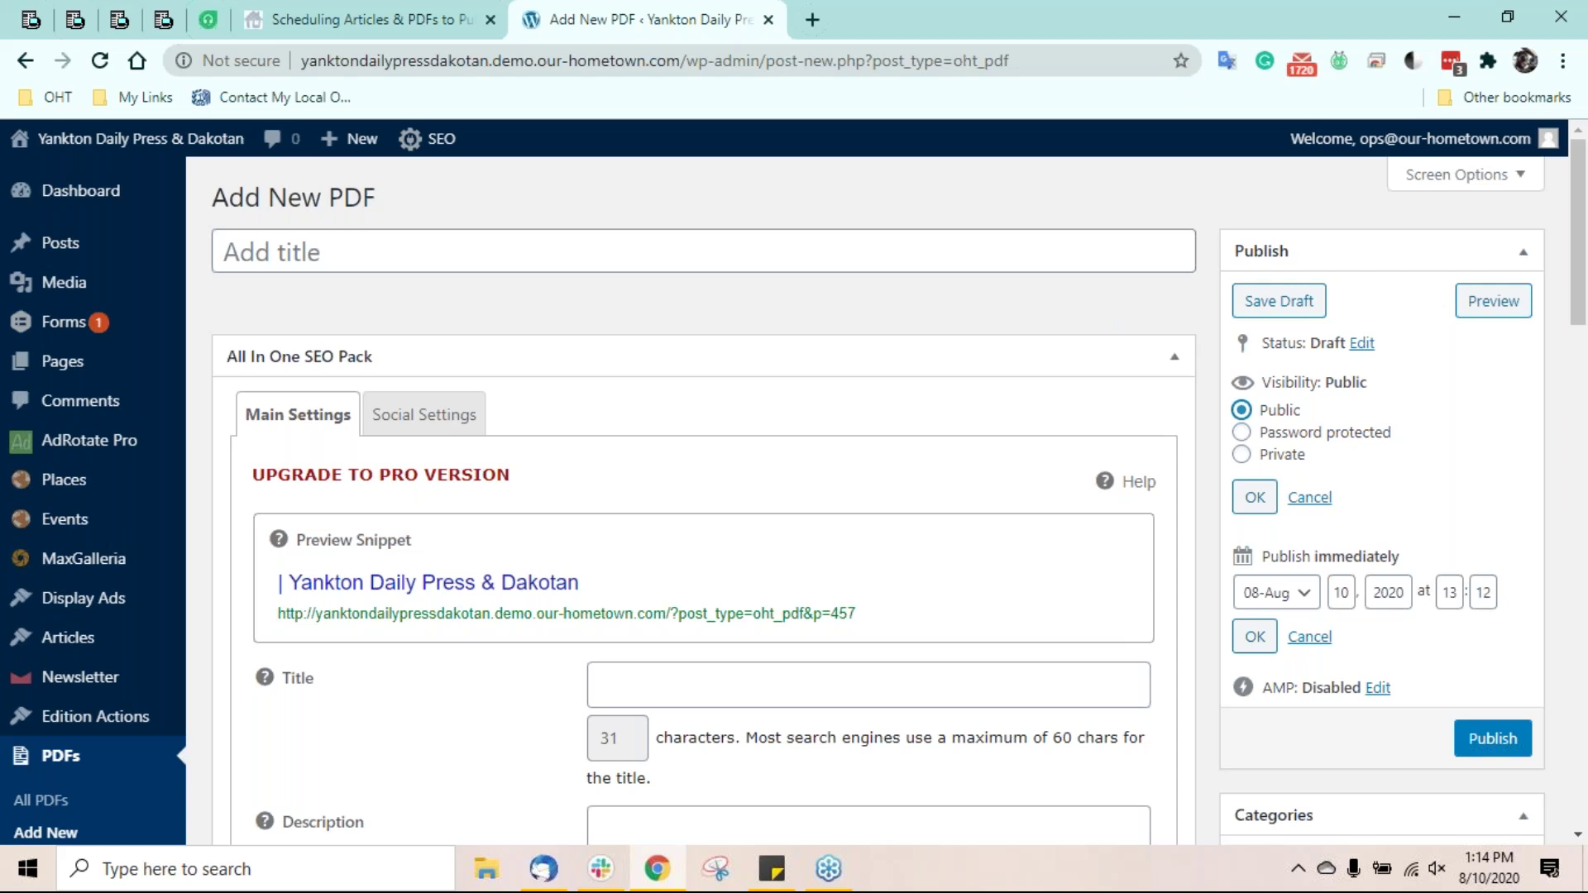
click(1257, 433)
click(1358, 480)
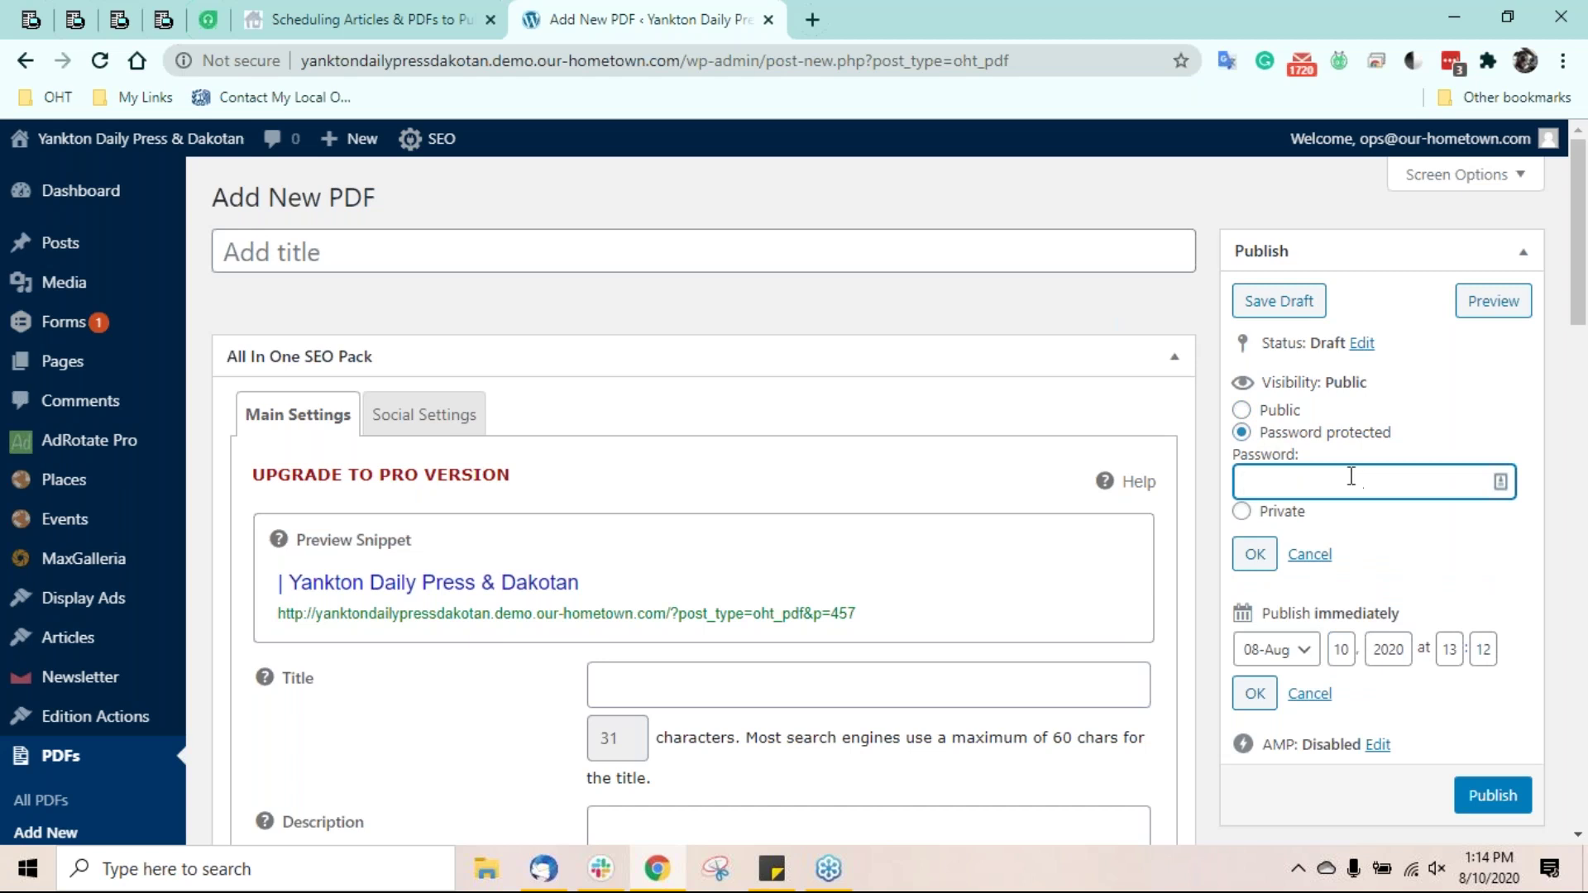
- Set the PDF's visibility to Private and accept the existing publish date and time
click(1239, 512)
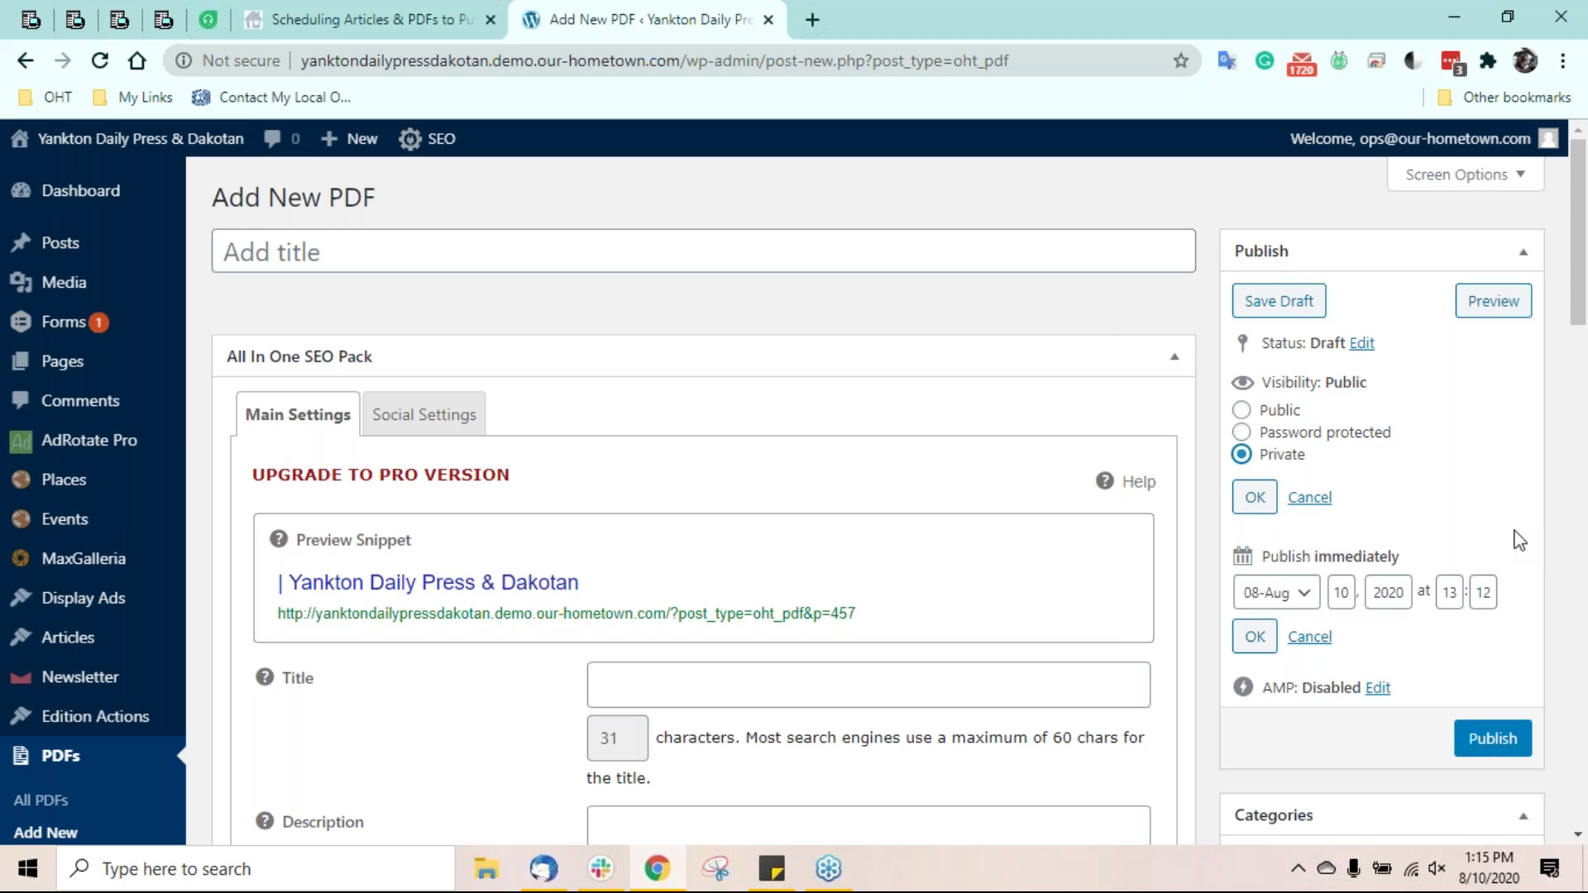
scroll(1520, 540, down, 1)
scroll(1519, 540, down, 1)
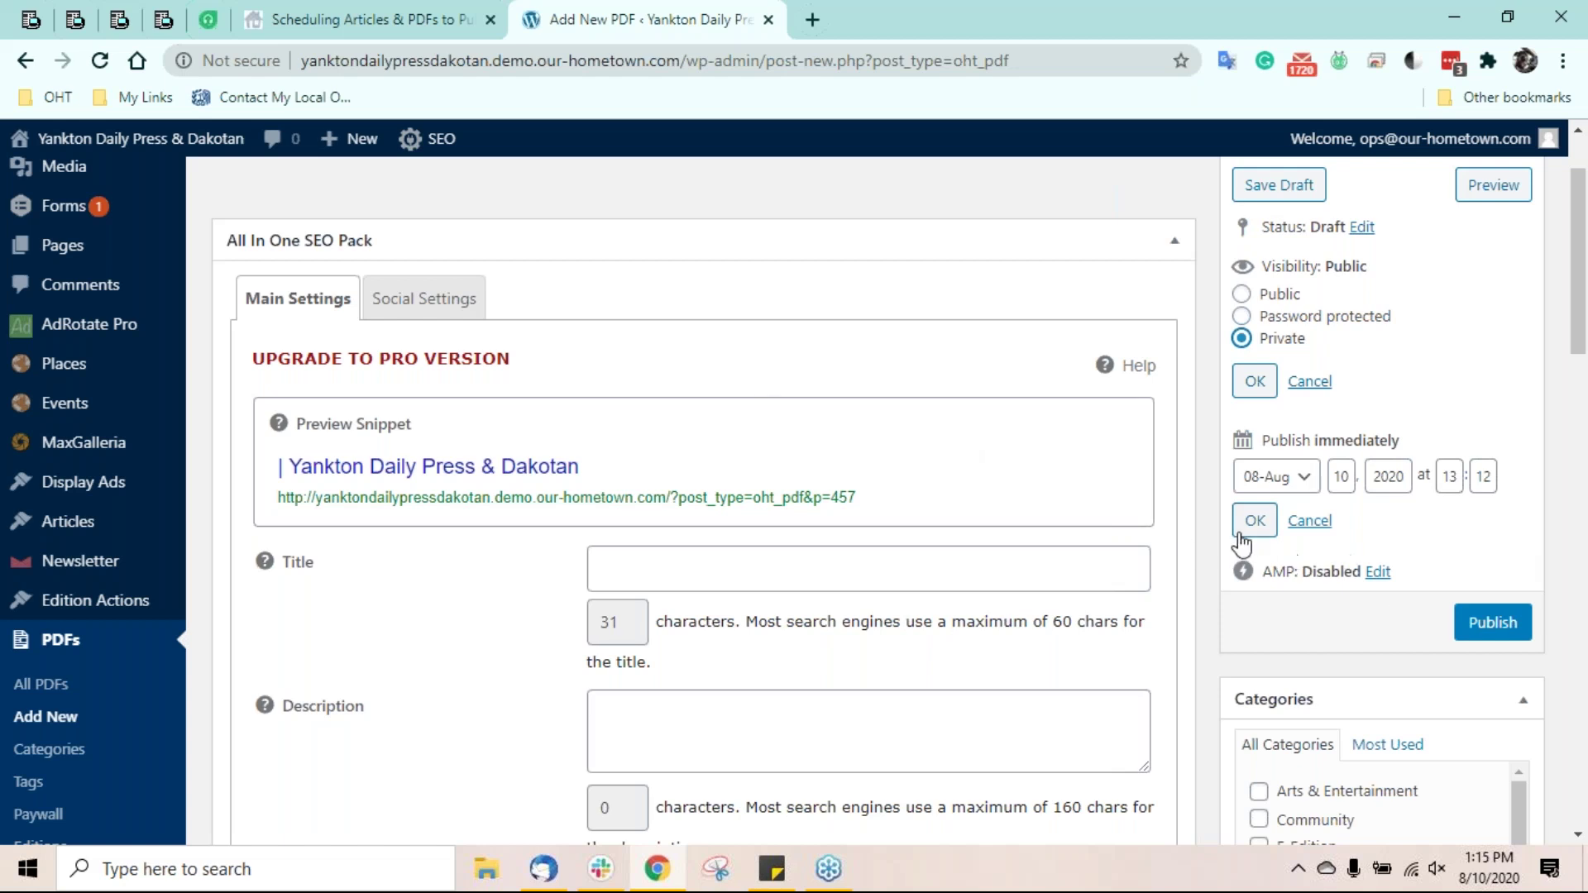
click(1257, 387)
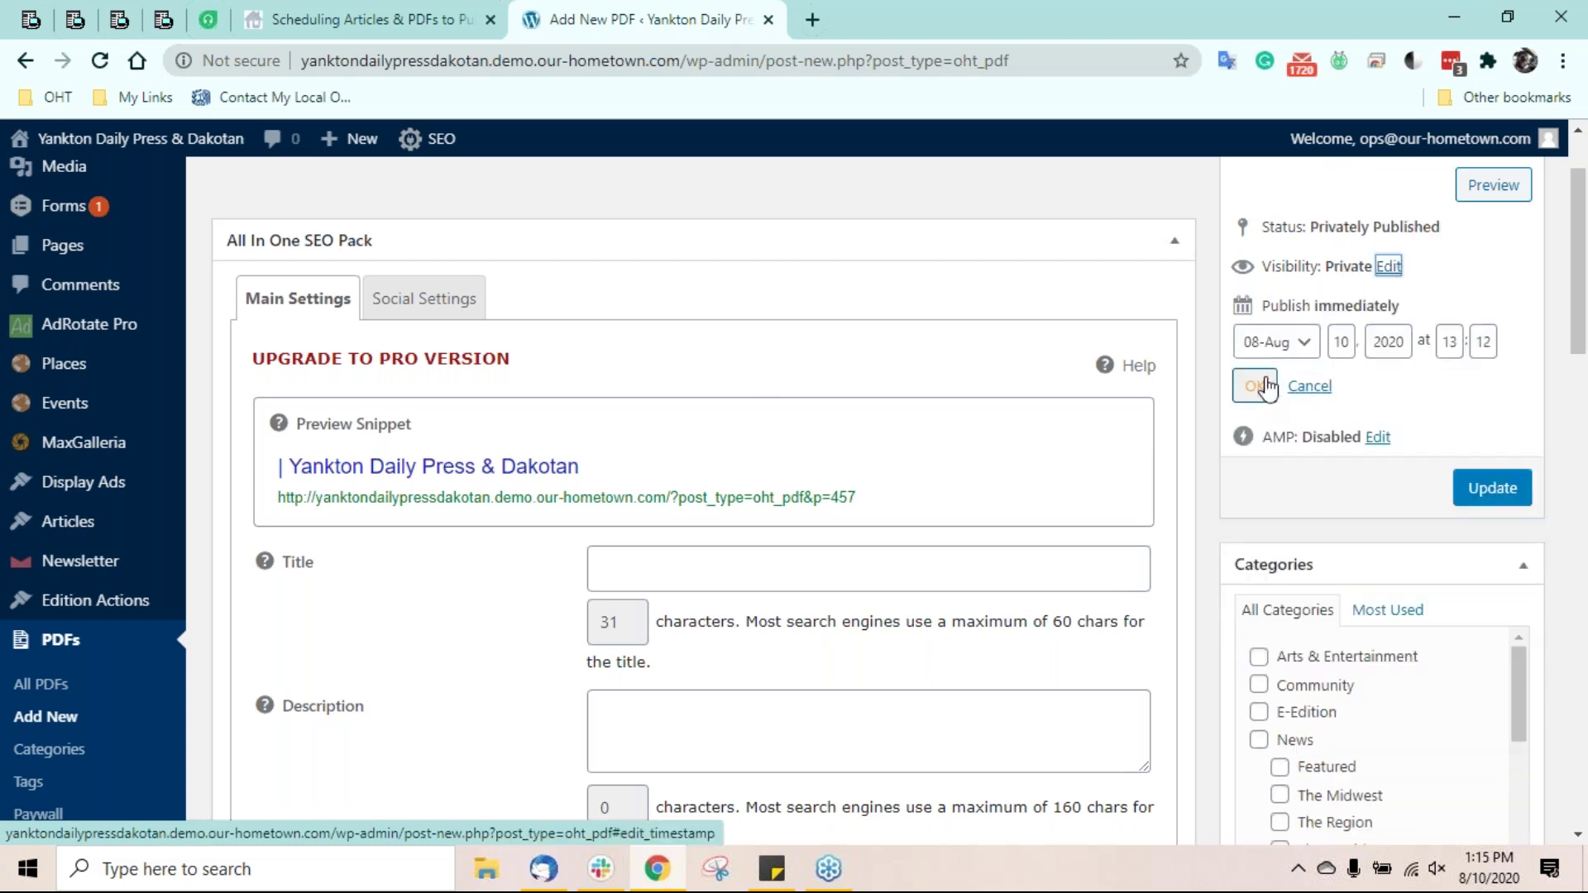
scroll(1268, 387, up, 1)
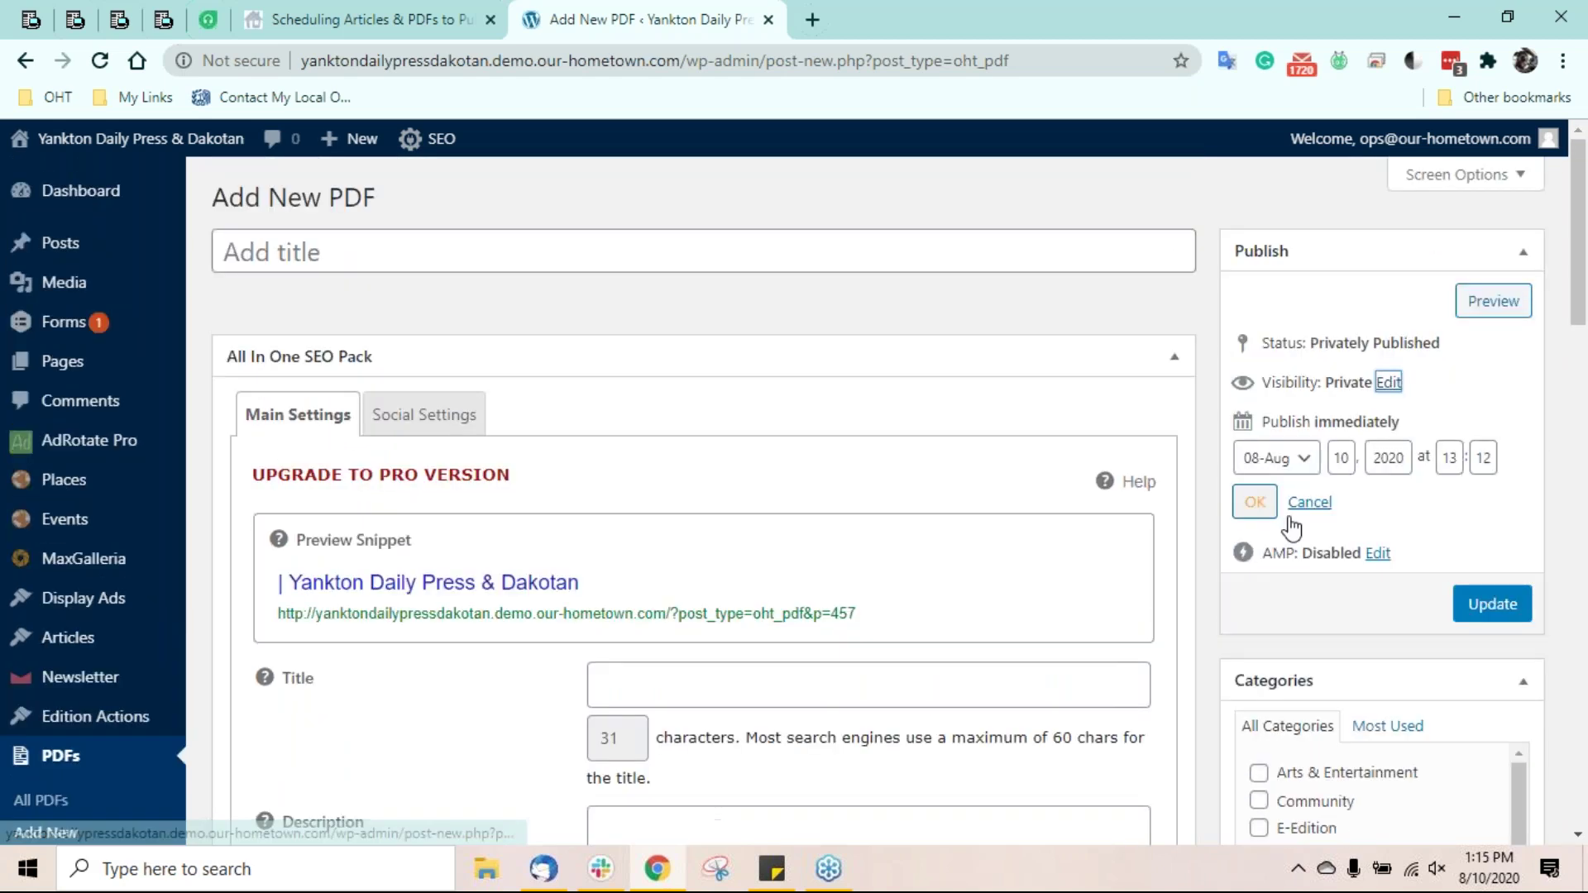
click(1266, 508)
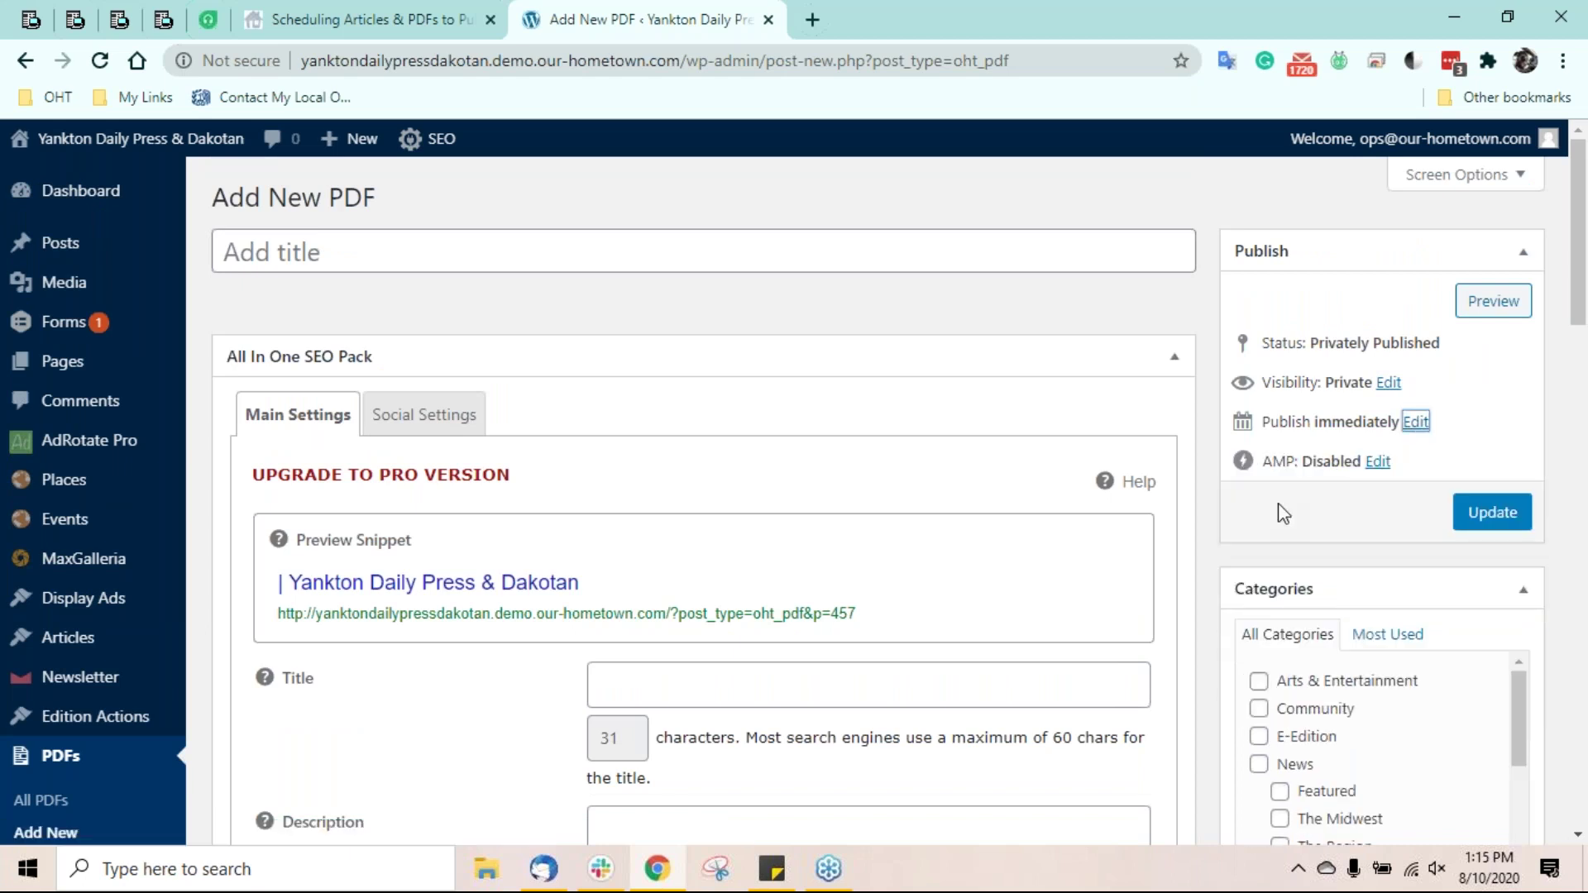
- Save the privately published PDF, check its page through the permalink, and return to editing it
click(1475, 528)
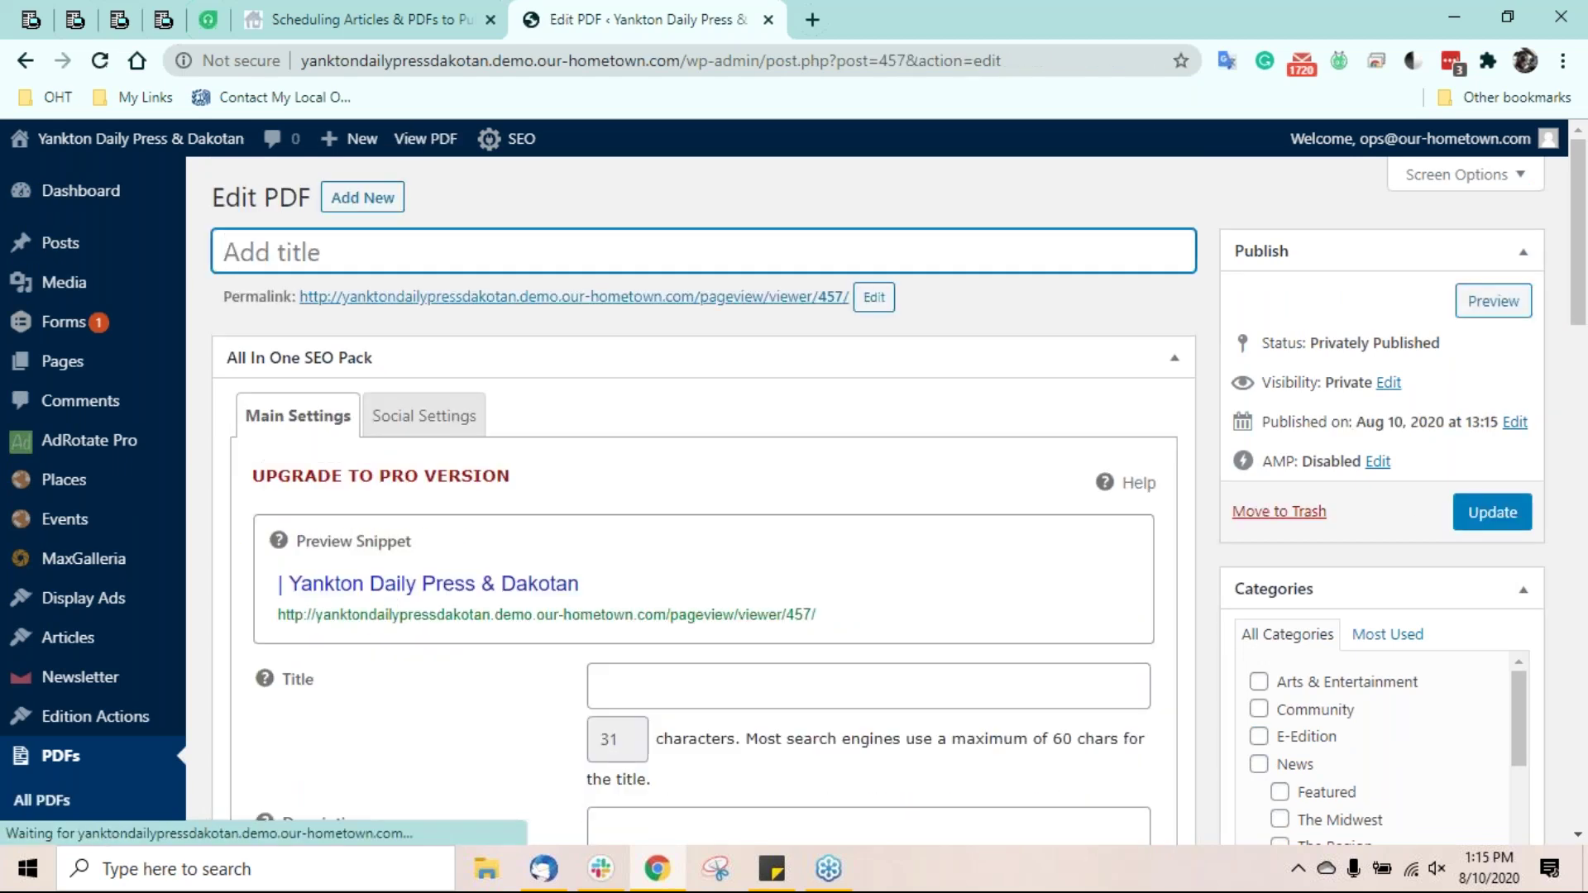
click(789, 312)
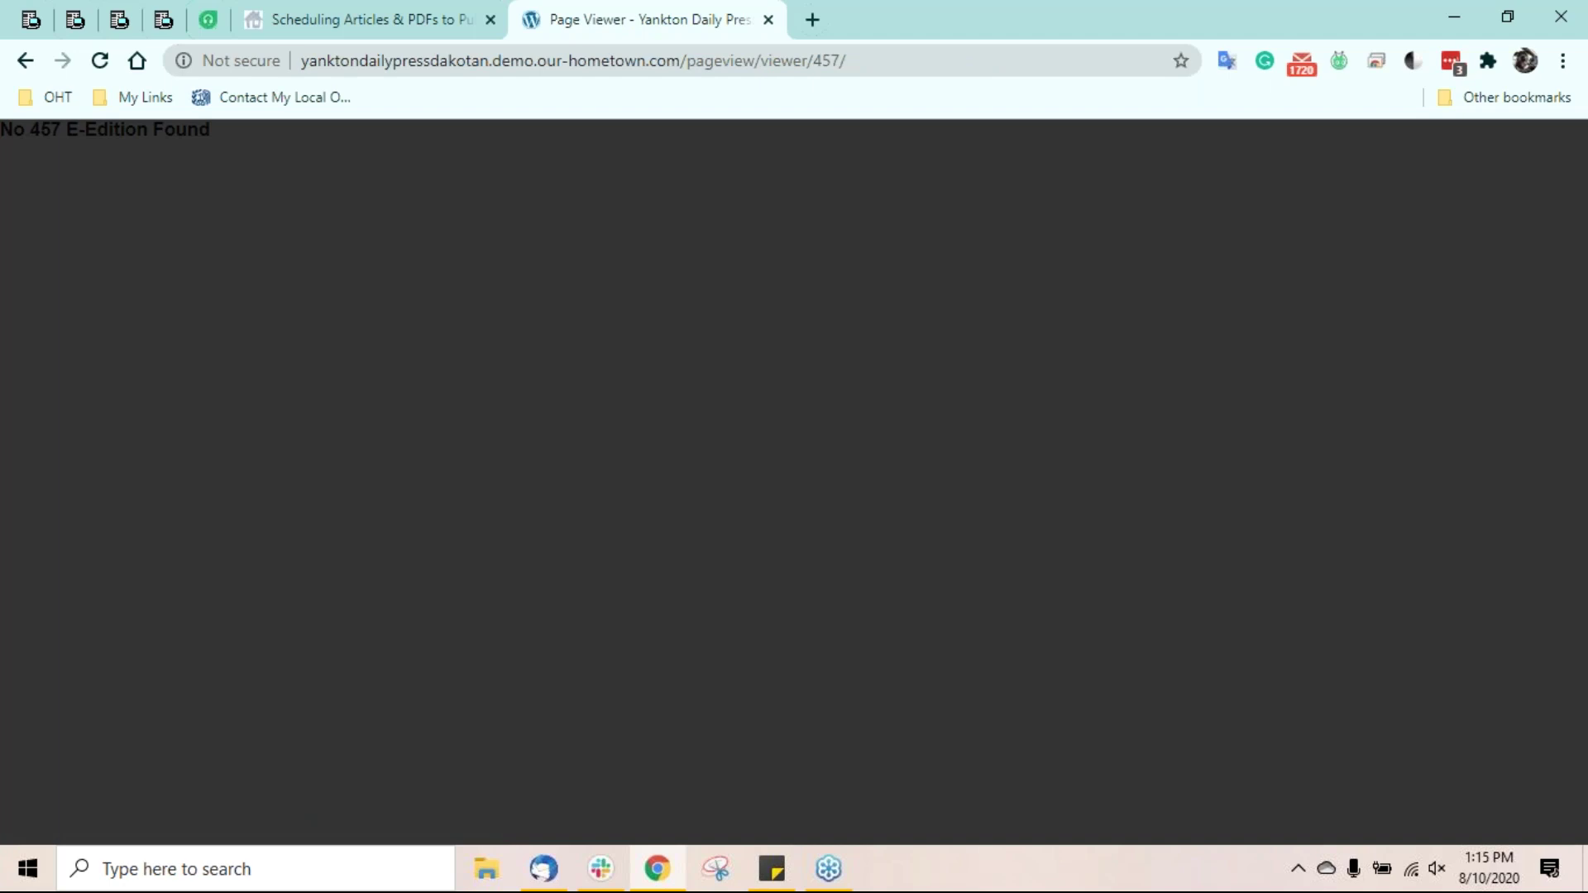
click(26, 61)
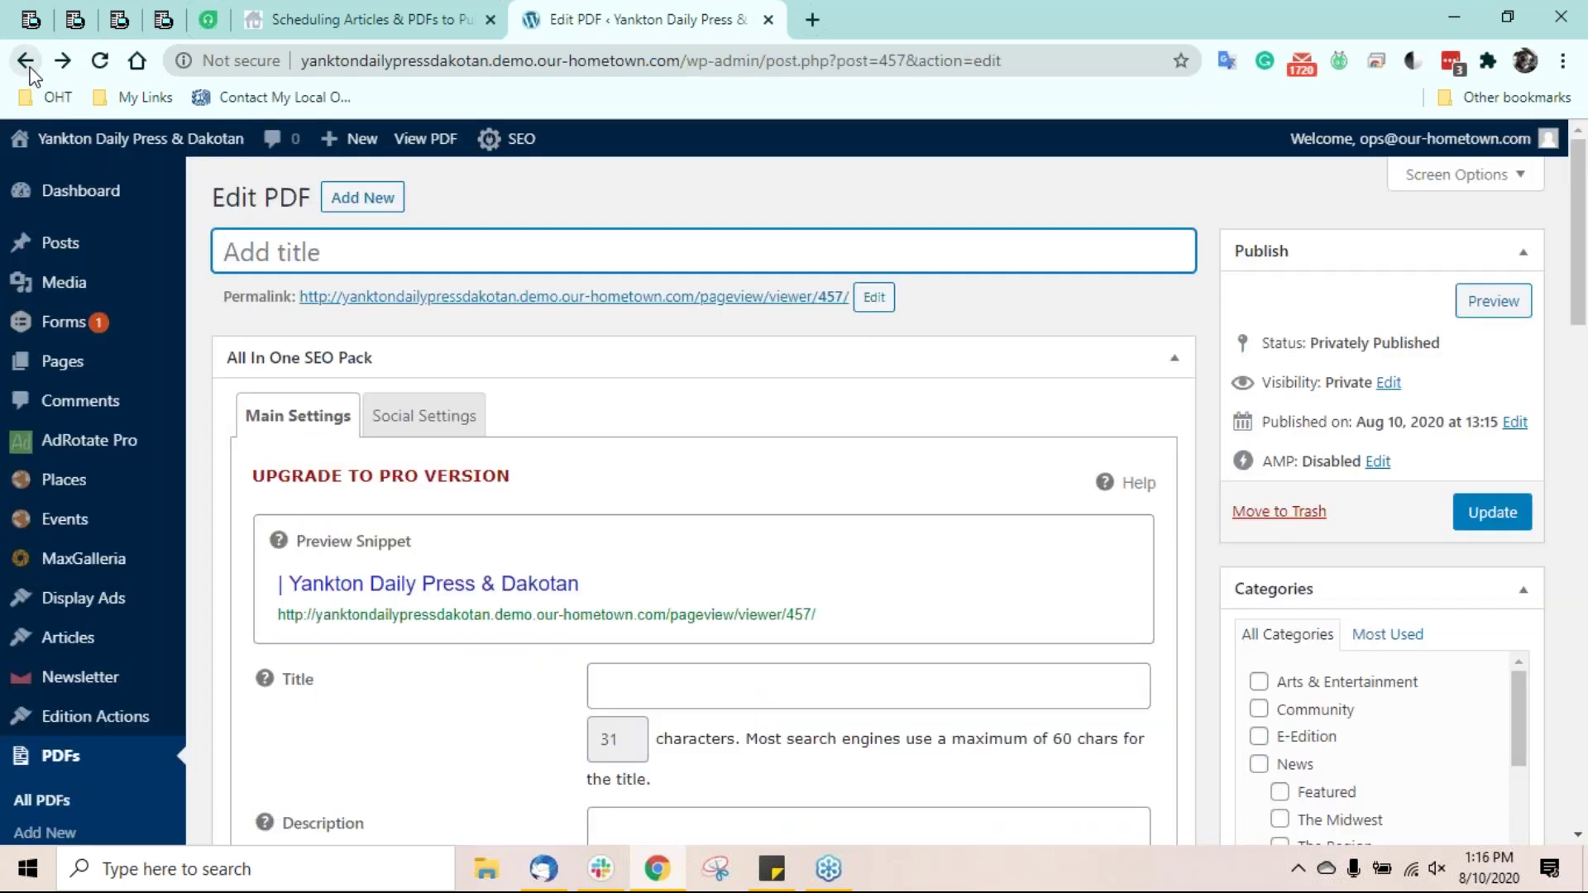
- Assign the PDF to the E-Edition category and title it "Test Title"
click(1258, 736)
click(368, 247)
text(Test Title)
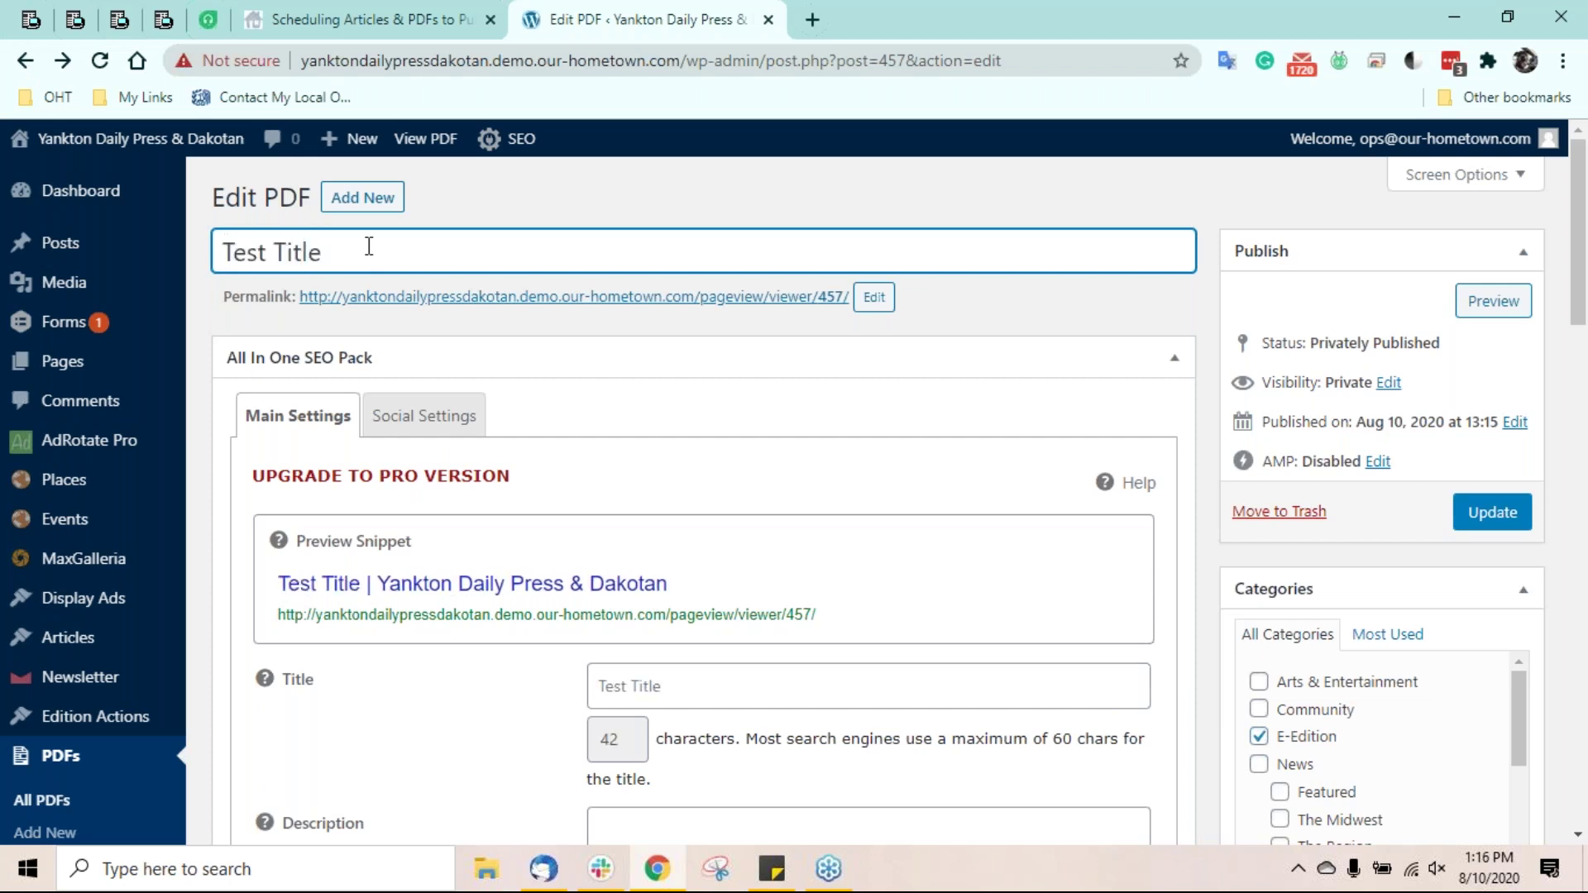
- Try Featured as the PDF's category instead of E-Edition, then restore E-Edition and clear Featured
click(1281, 792)
click(1259, 736)
scroll(1452, 765, down, 2)
scroll(1450, 761, up, 2)
click(1259, 736)
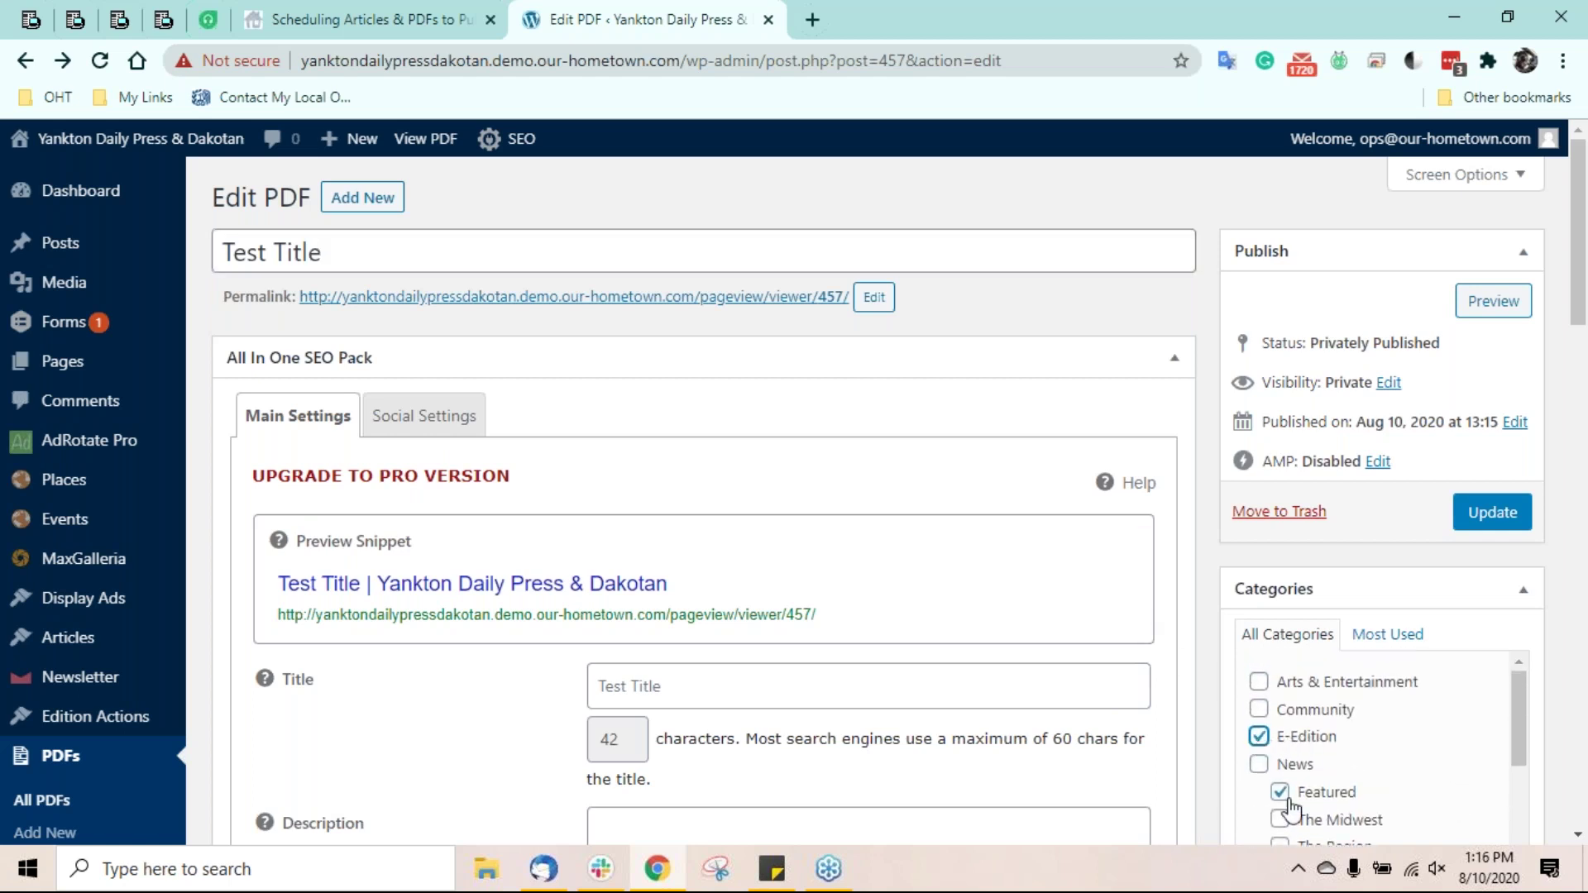
click(1288, 799)
scroll(1428, 769, down, 2)
scroll(1428, 770, up, 2)
- Choose Bryans_8.7_13.20.pdf from the News Paper Clients desktop folder and try to upload it to the PDF entry
scroll(856, 737, down, 1)
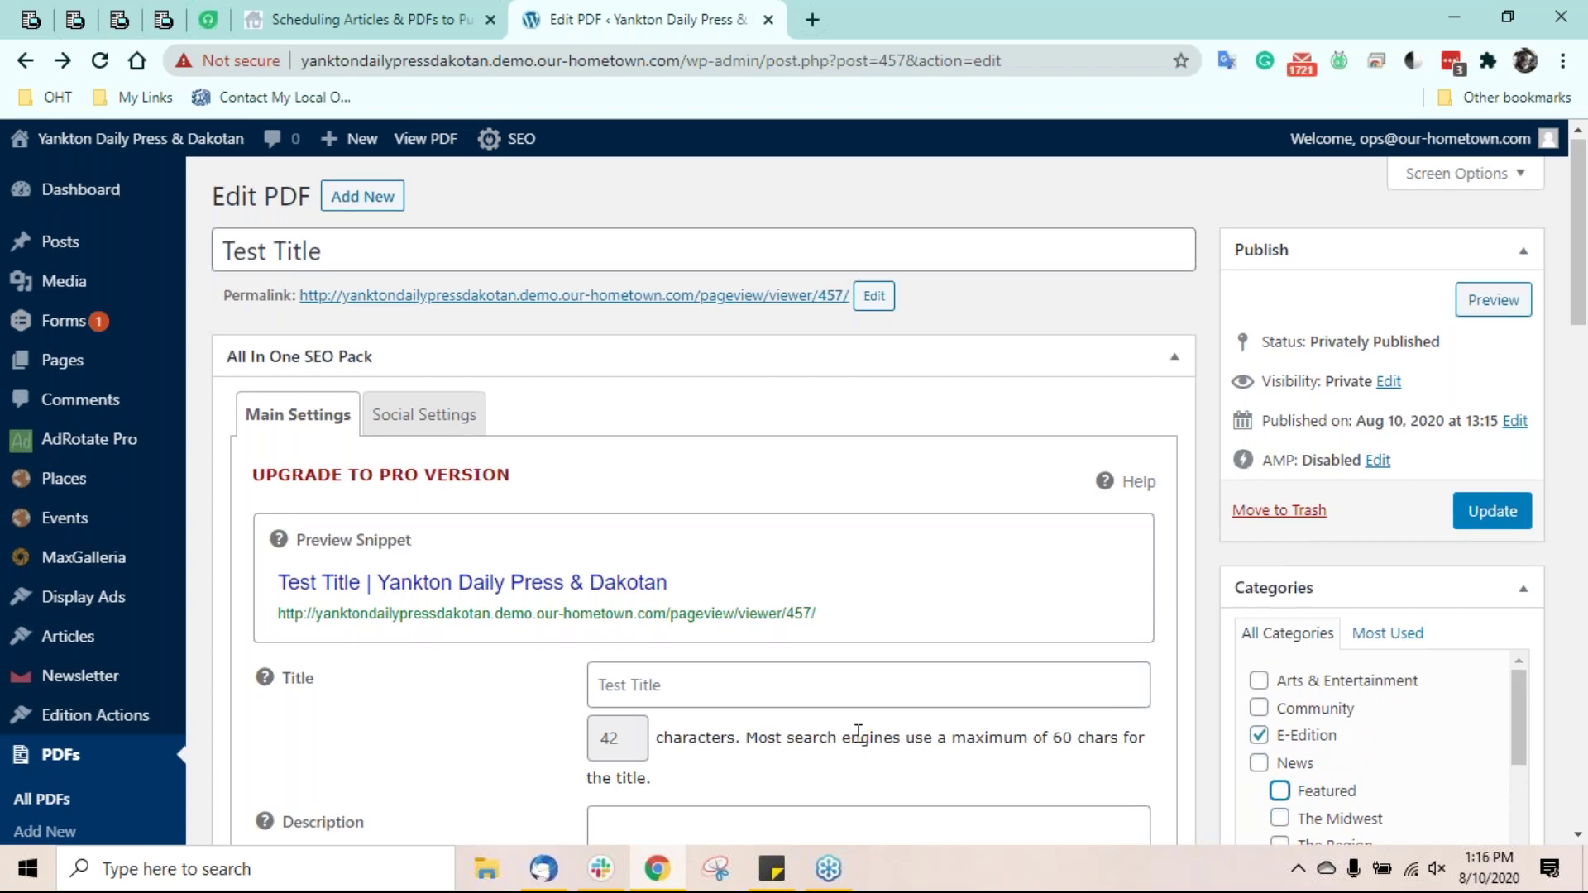
scroll(857, 733, down, 3)
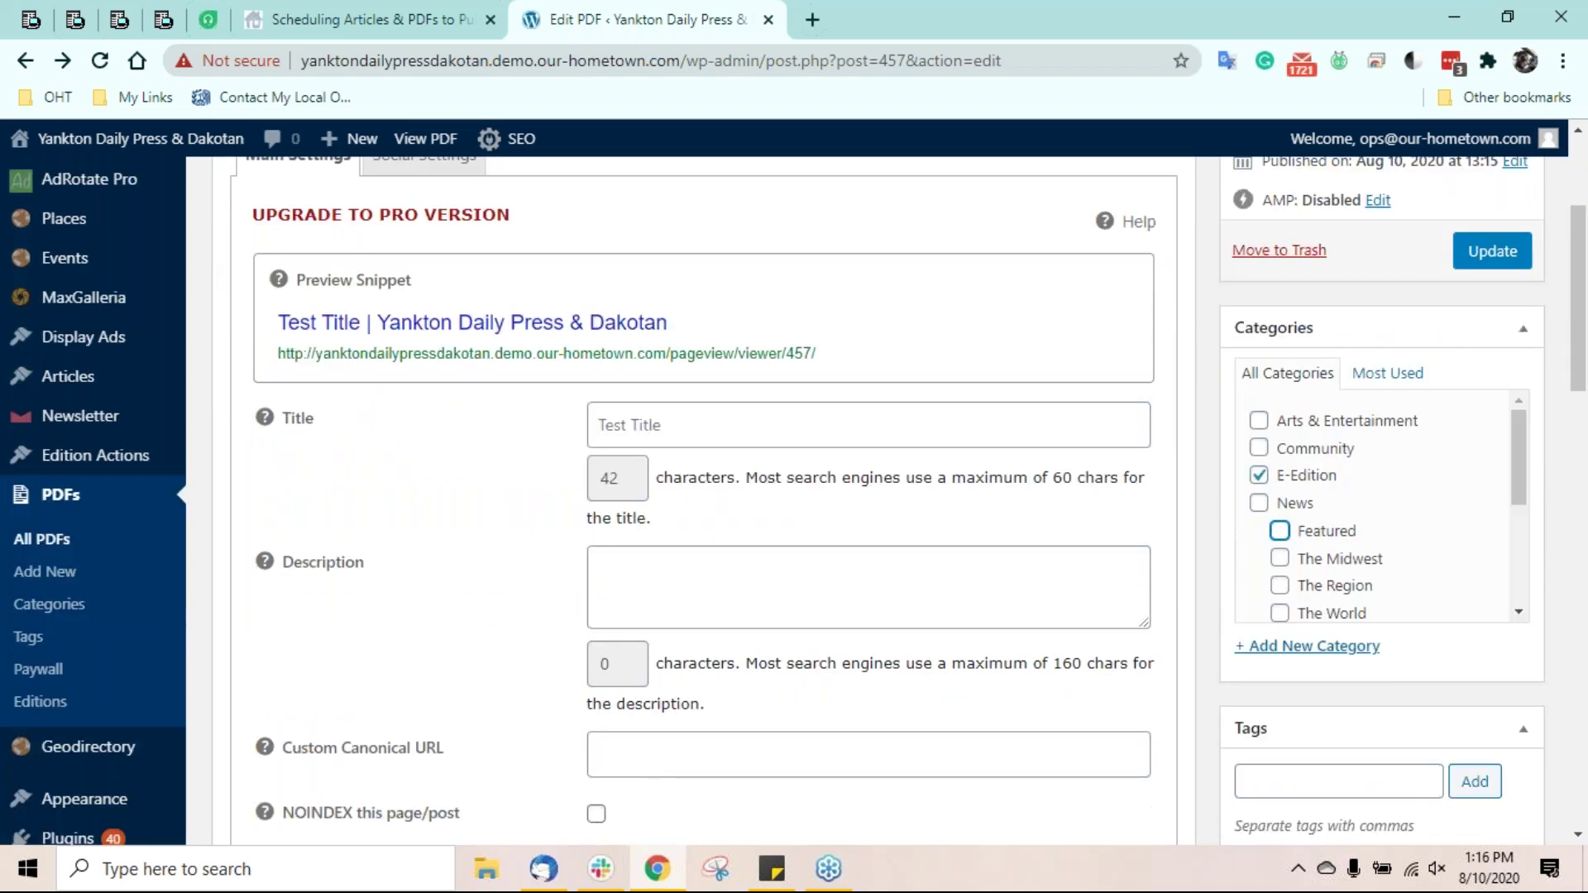
scroll(858, 733, down, 10)
click(612, 573)
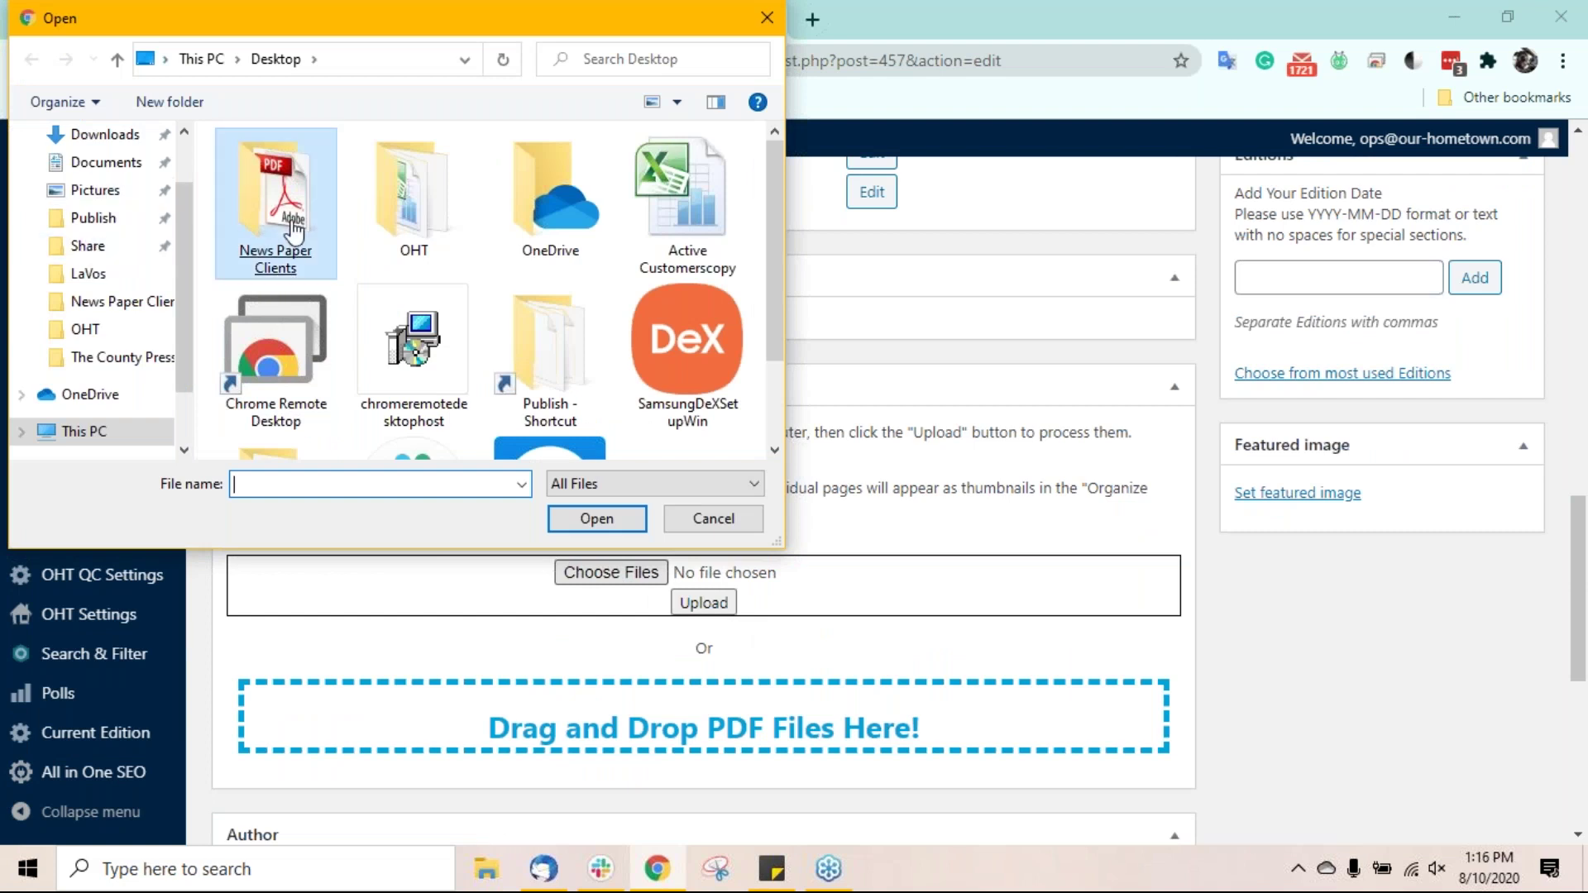
double_click(291, 230)
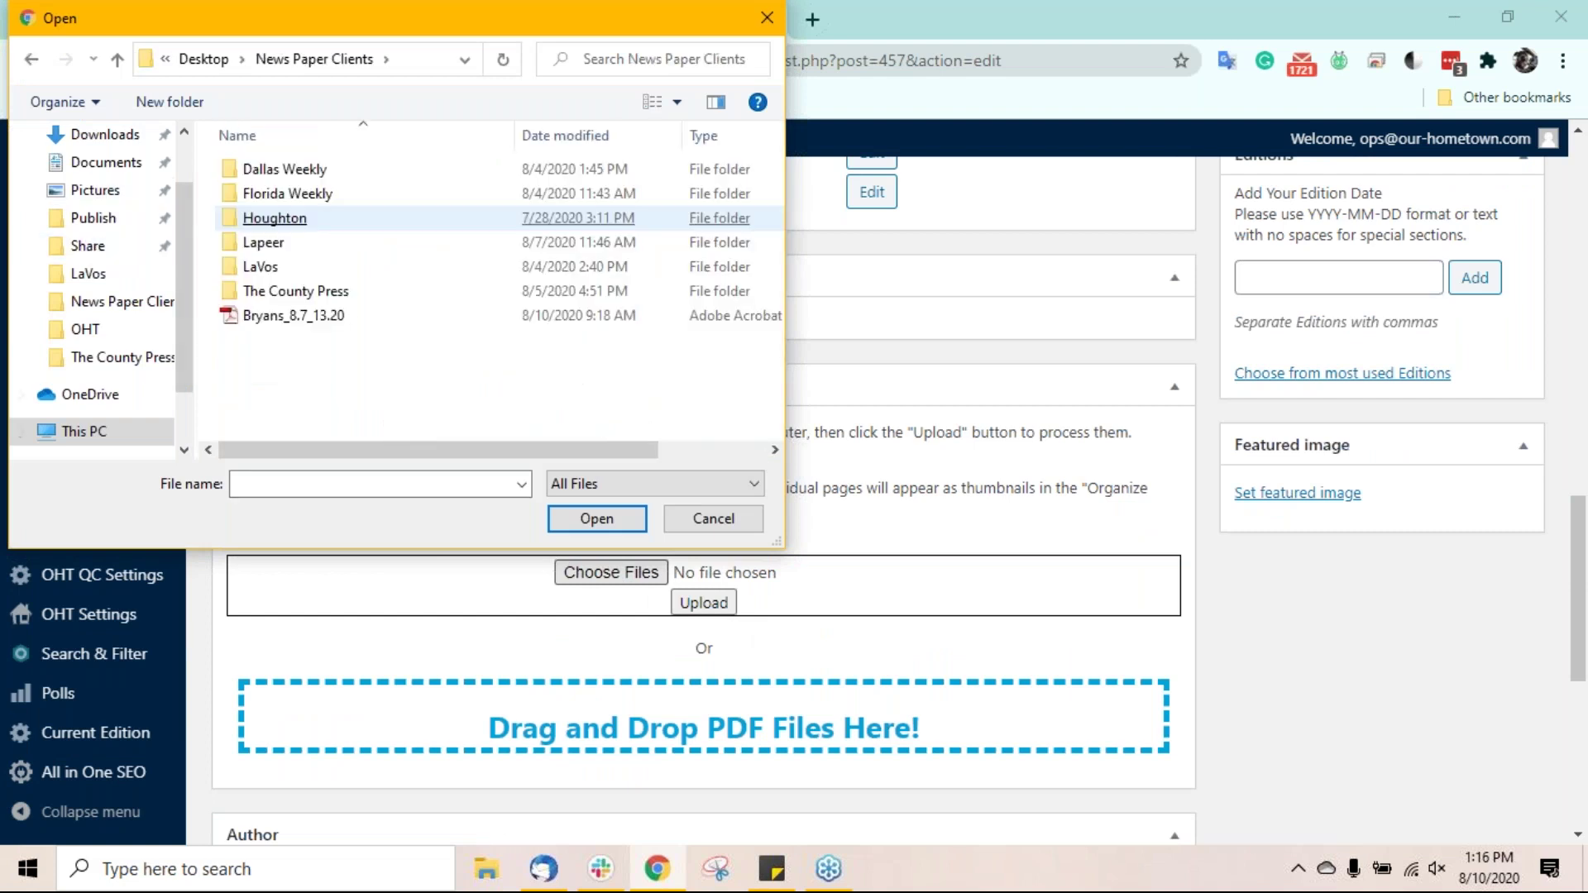
click(294, 318)
double_click(293, 315)
click(703, 602)
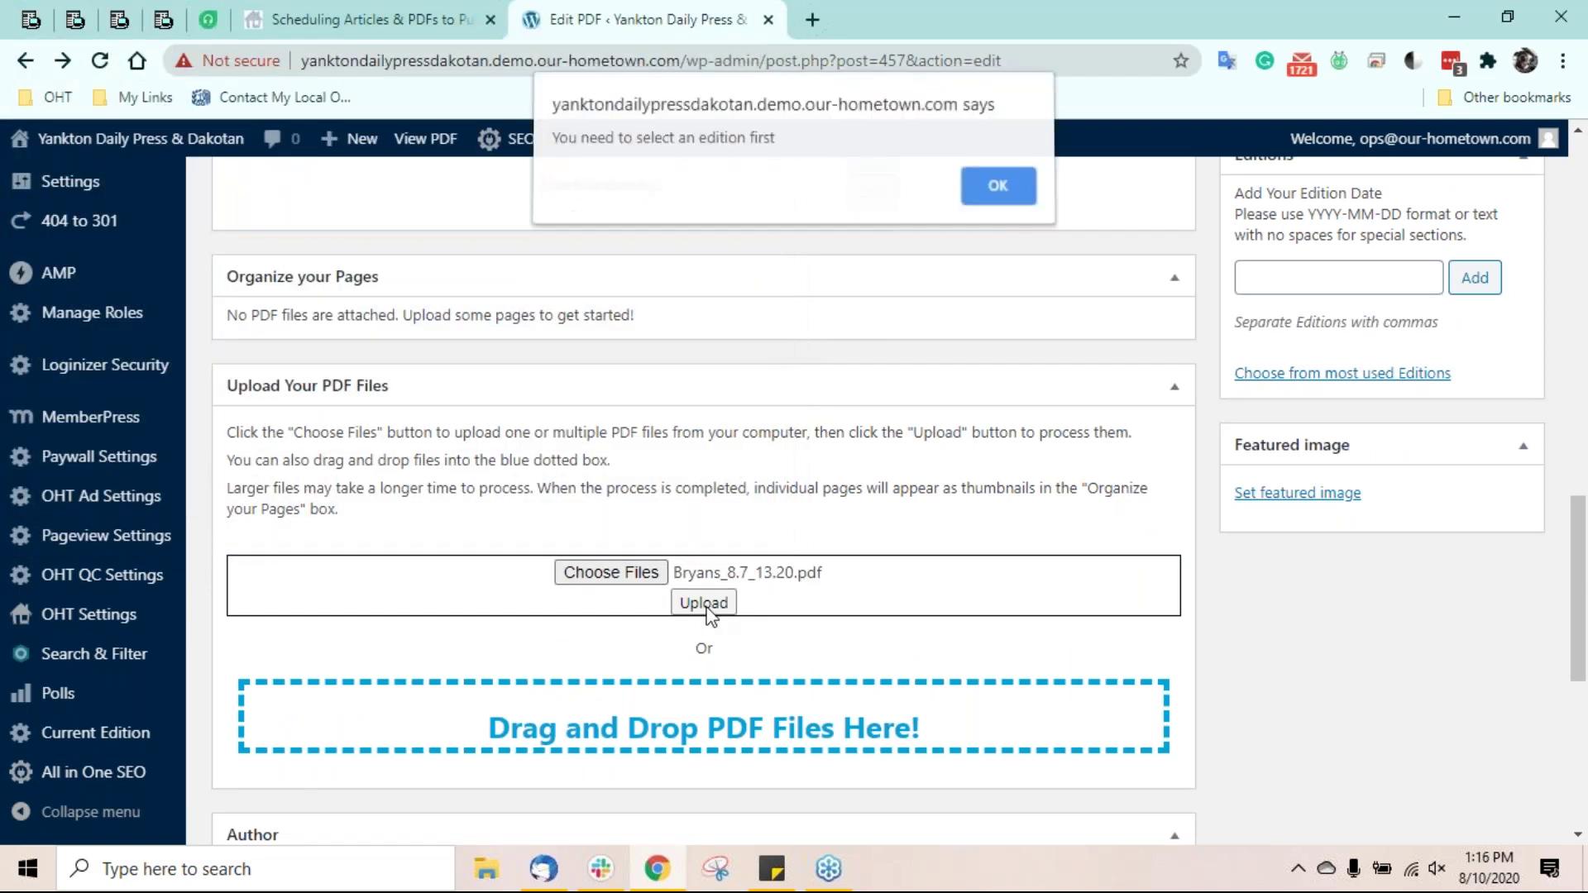
- Add the edition date 2020-08-10 to the PDF entry
click(1004, 192)
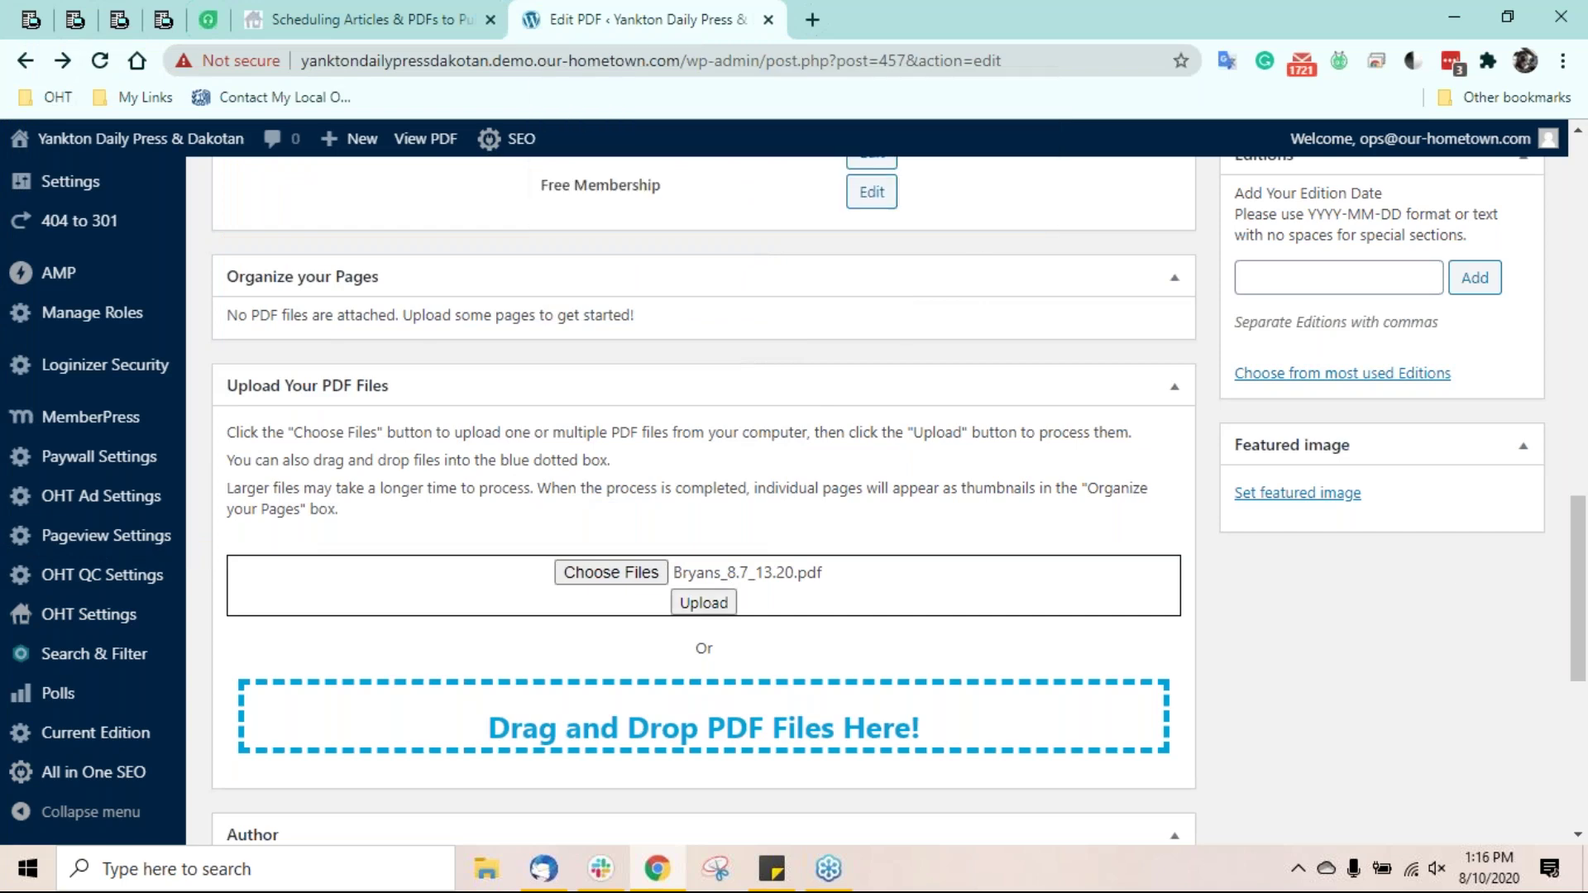
scroll(1454, 561, up, 3)
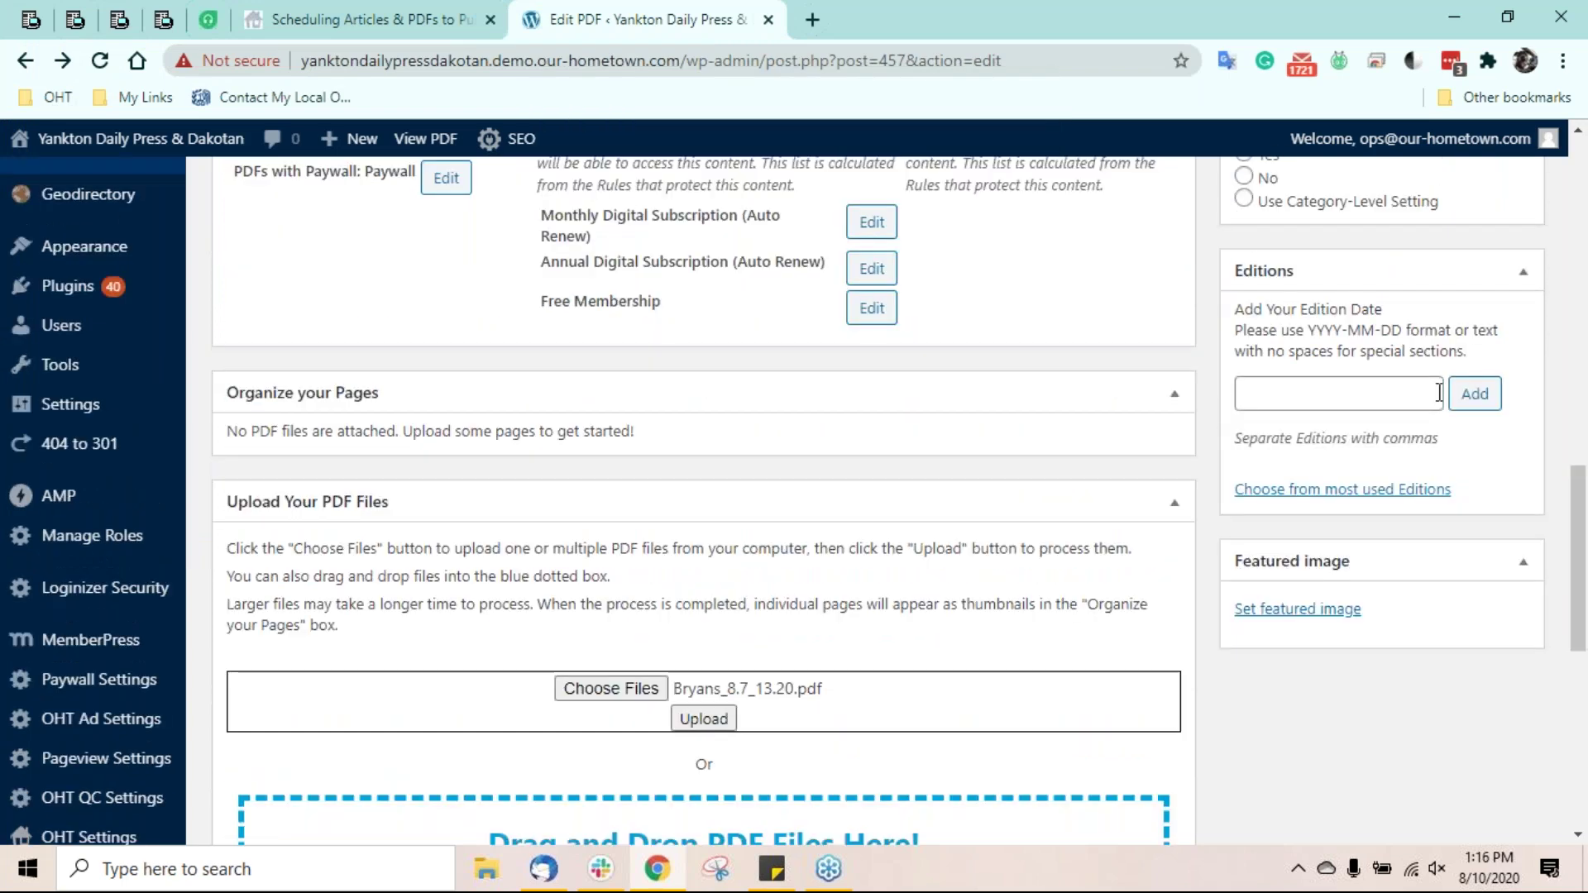
click(1360, 394)
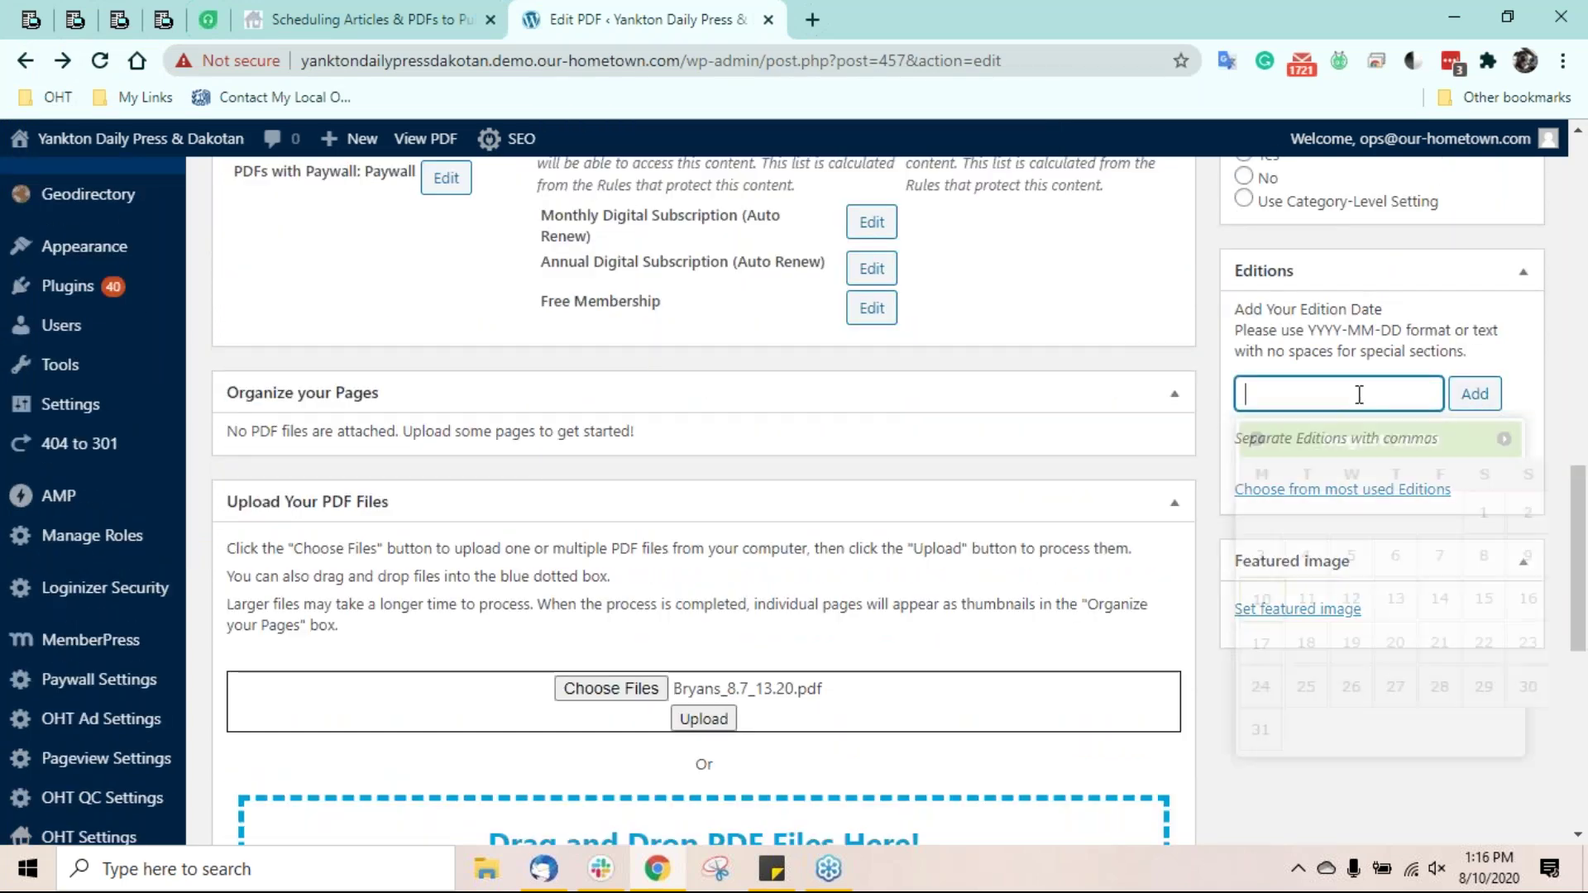
click(1261, 612)
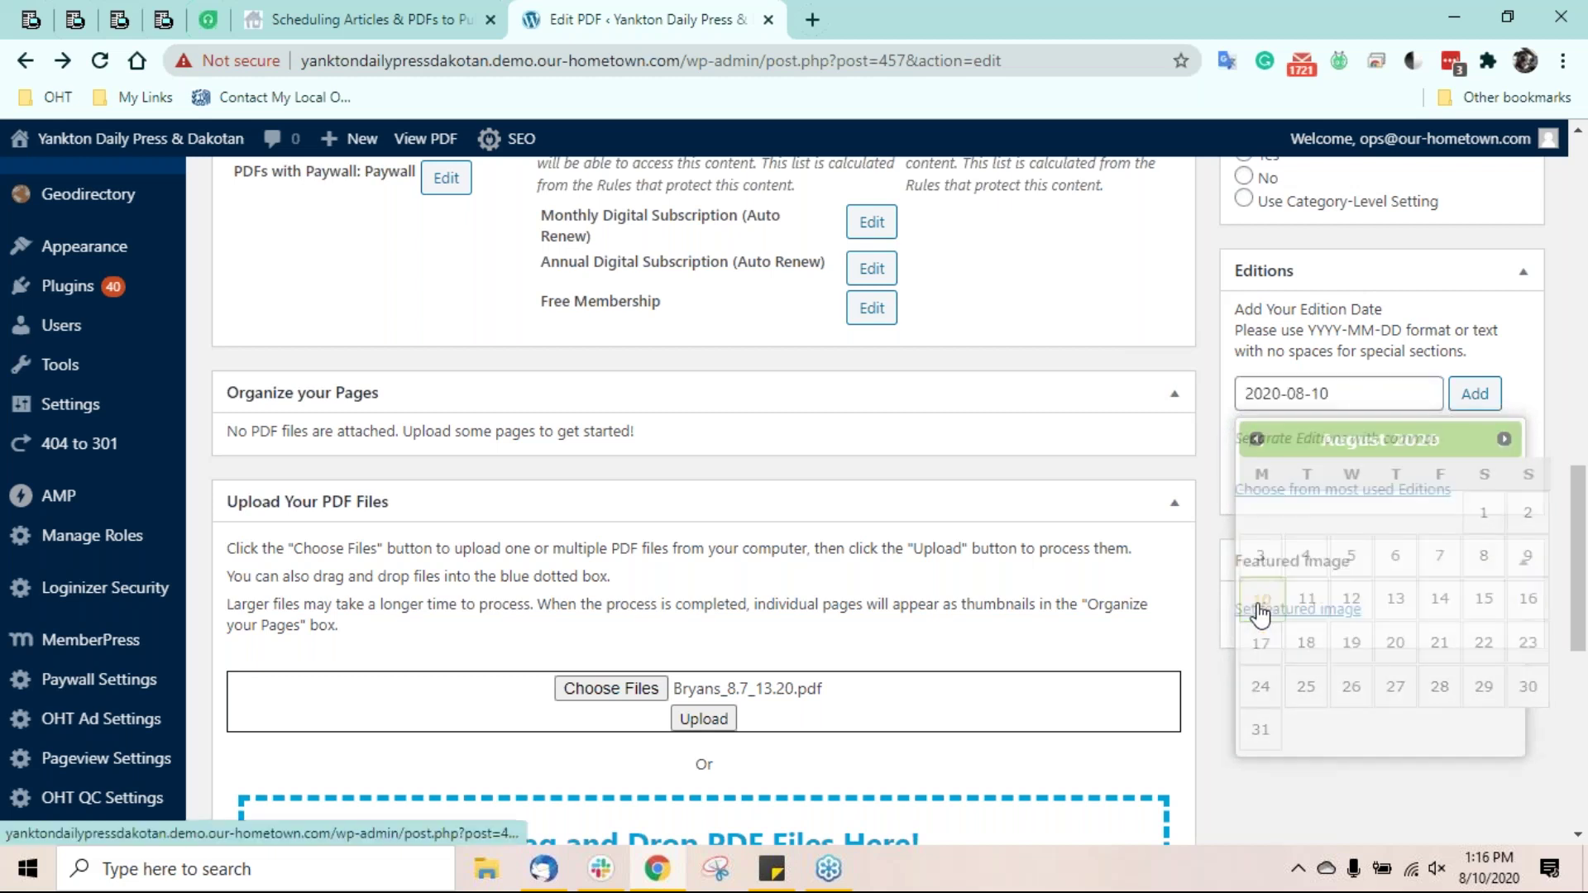
click(1477, 396)
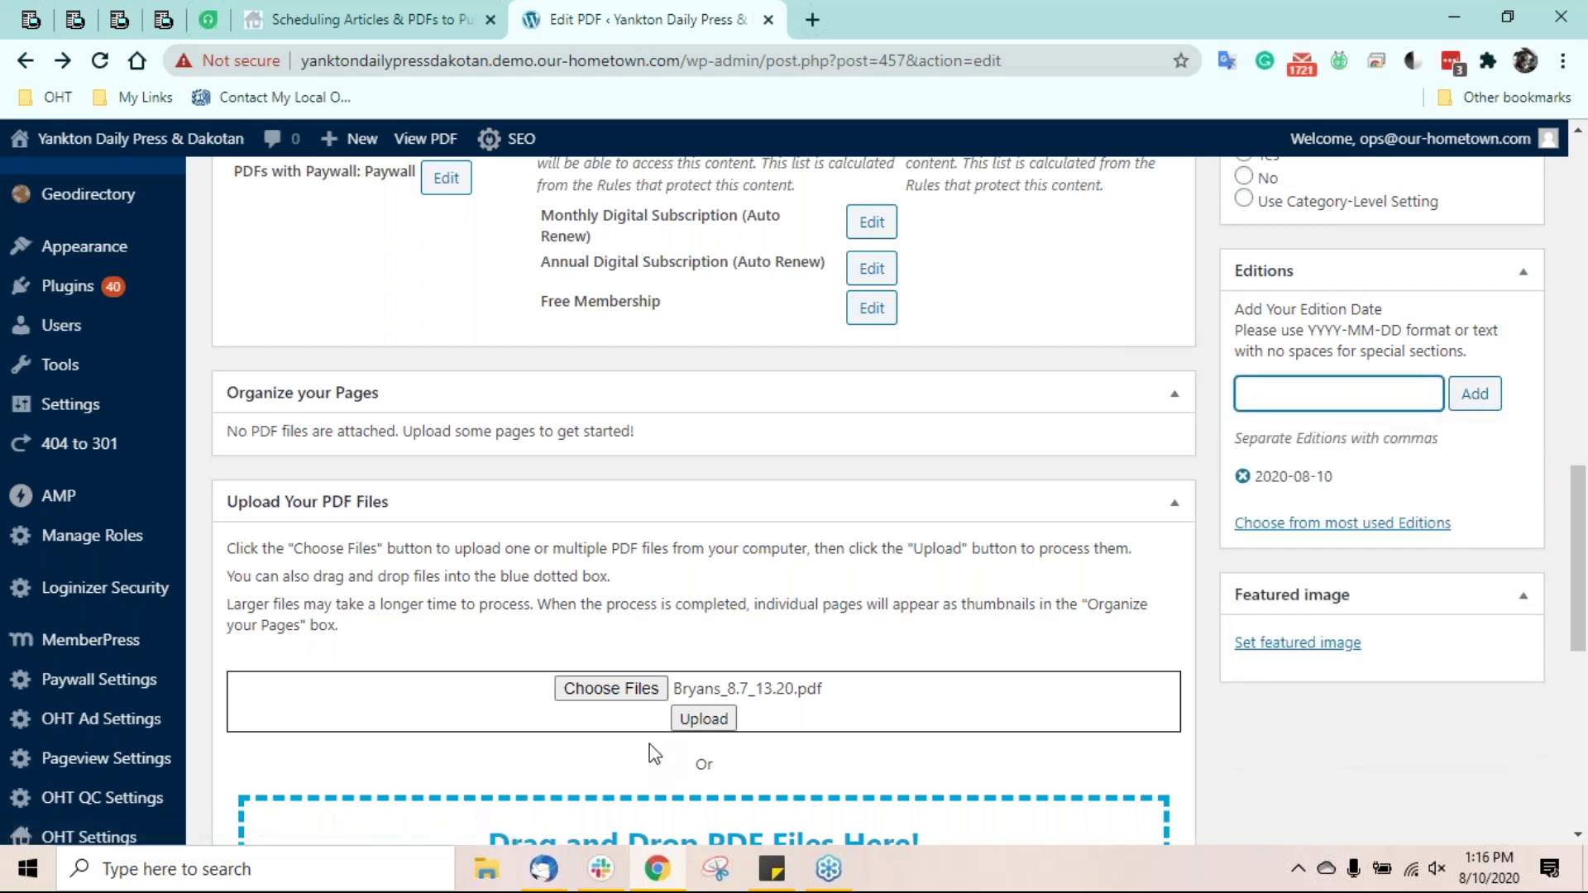
- Update the PDF entry with its new edition date and open its page through the permalink
scroll(1444, 604, up, 1)
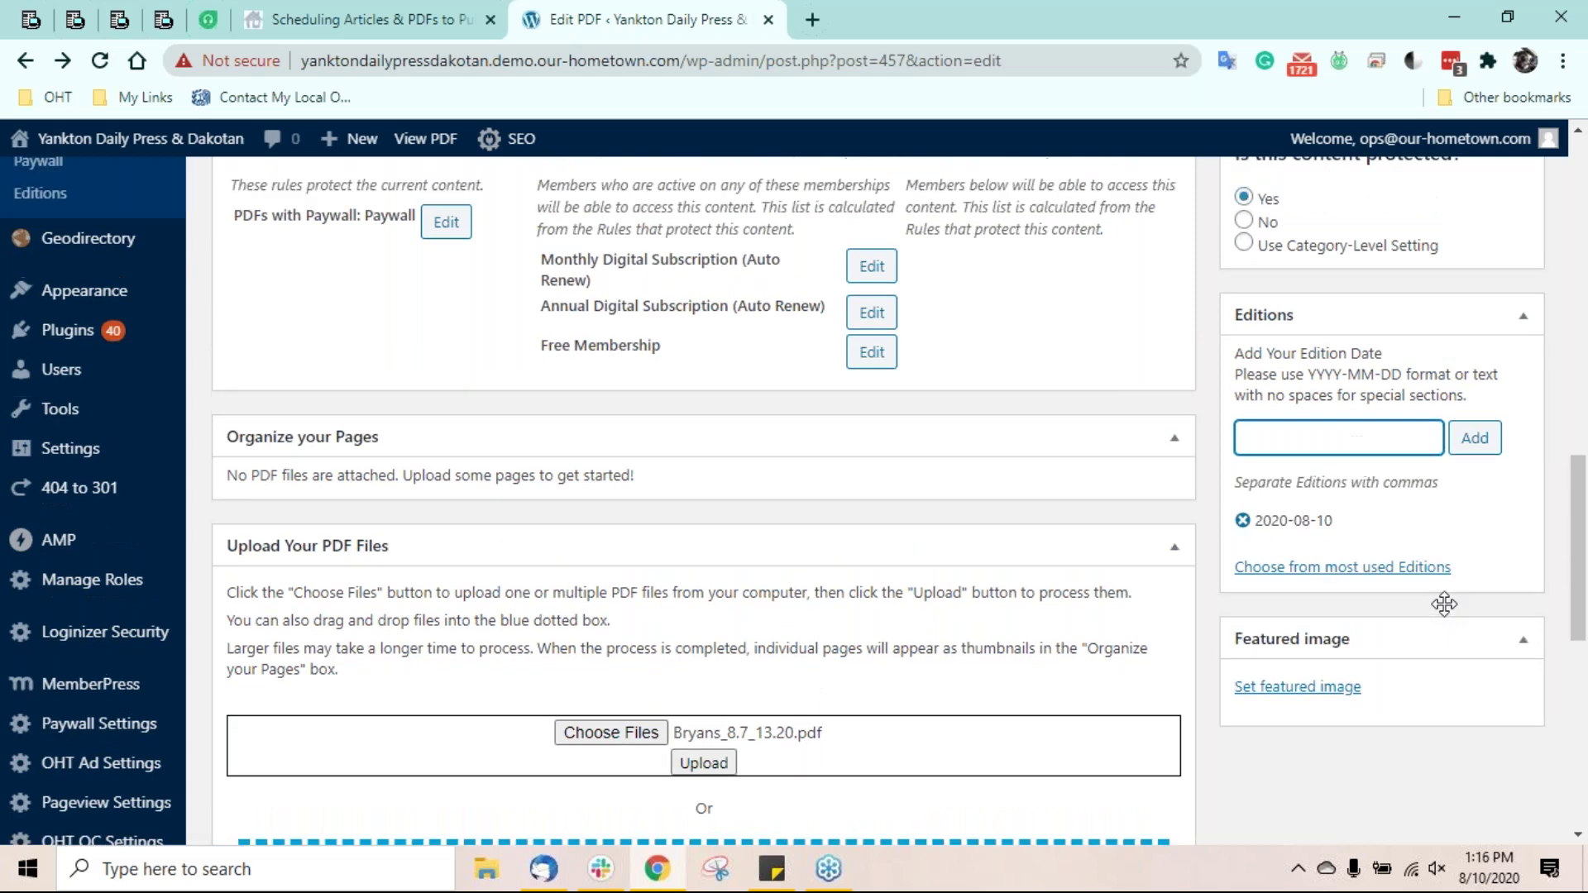
scroll(1444, 604, up, 10)
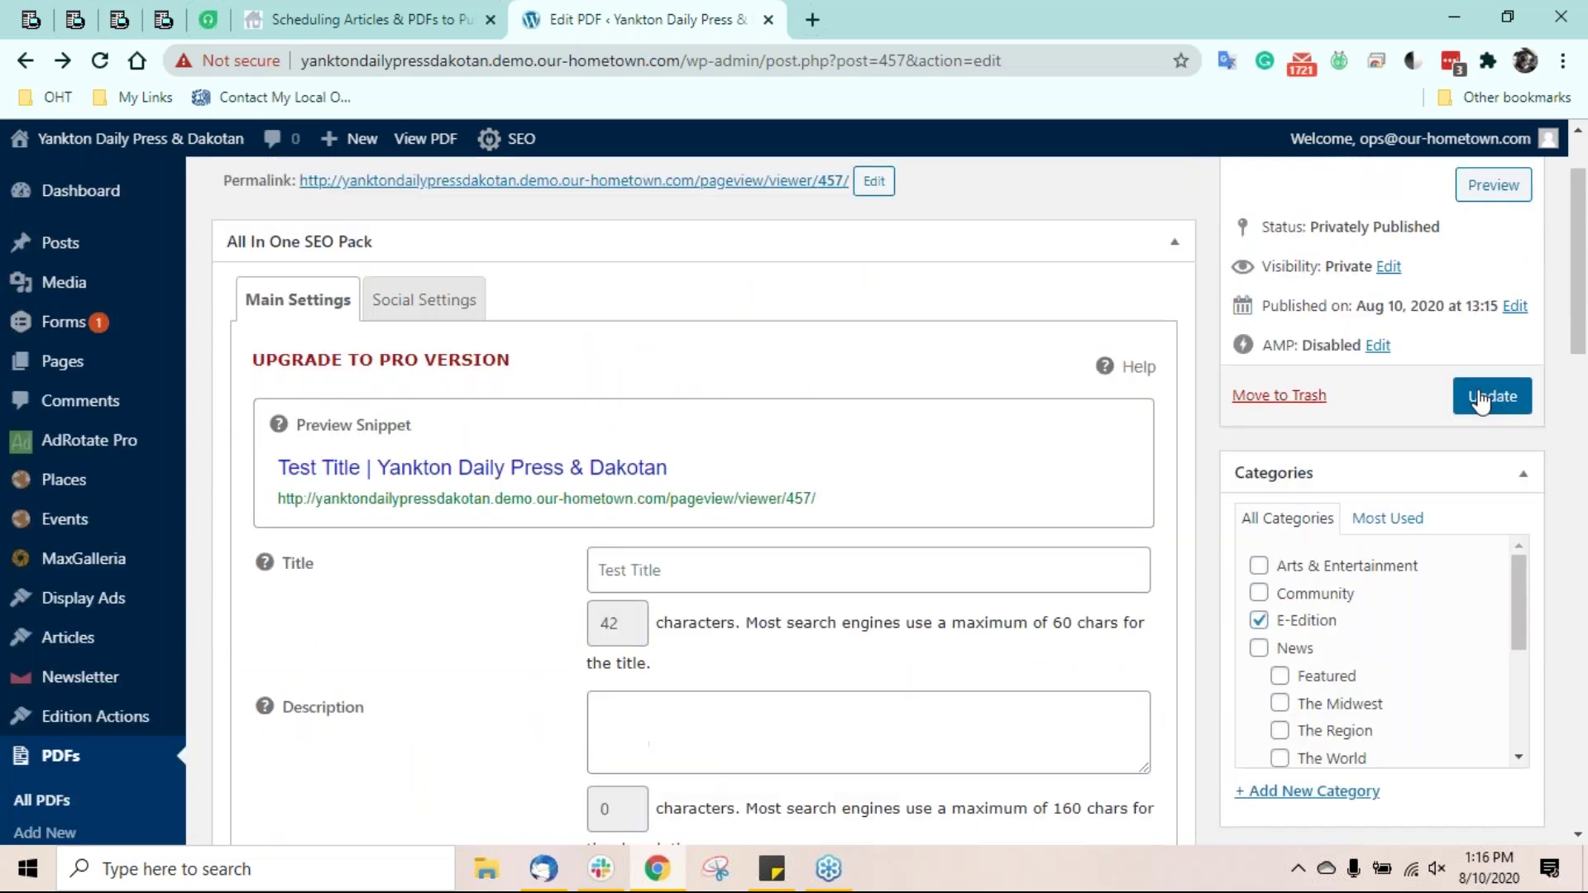
click(1481, 399)
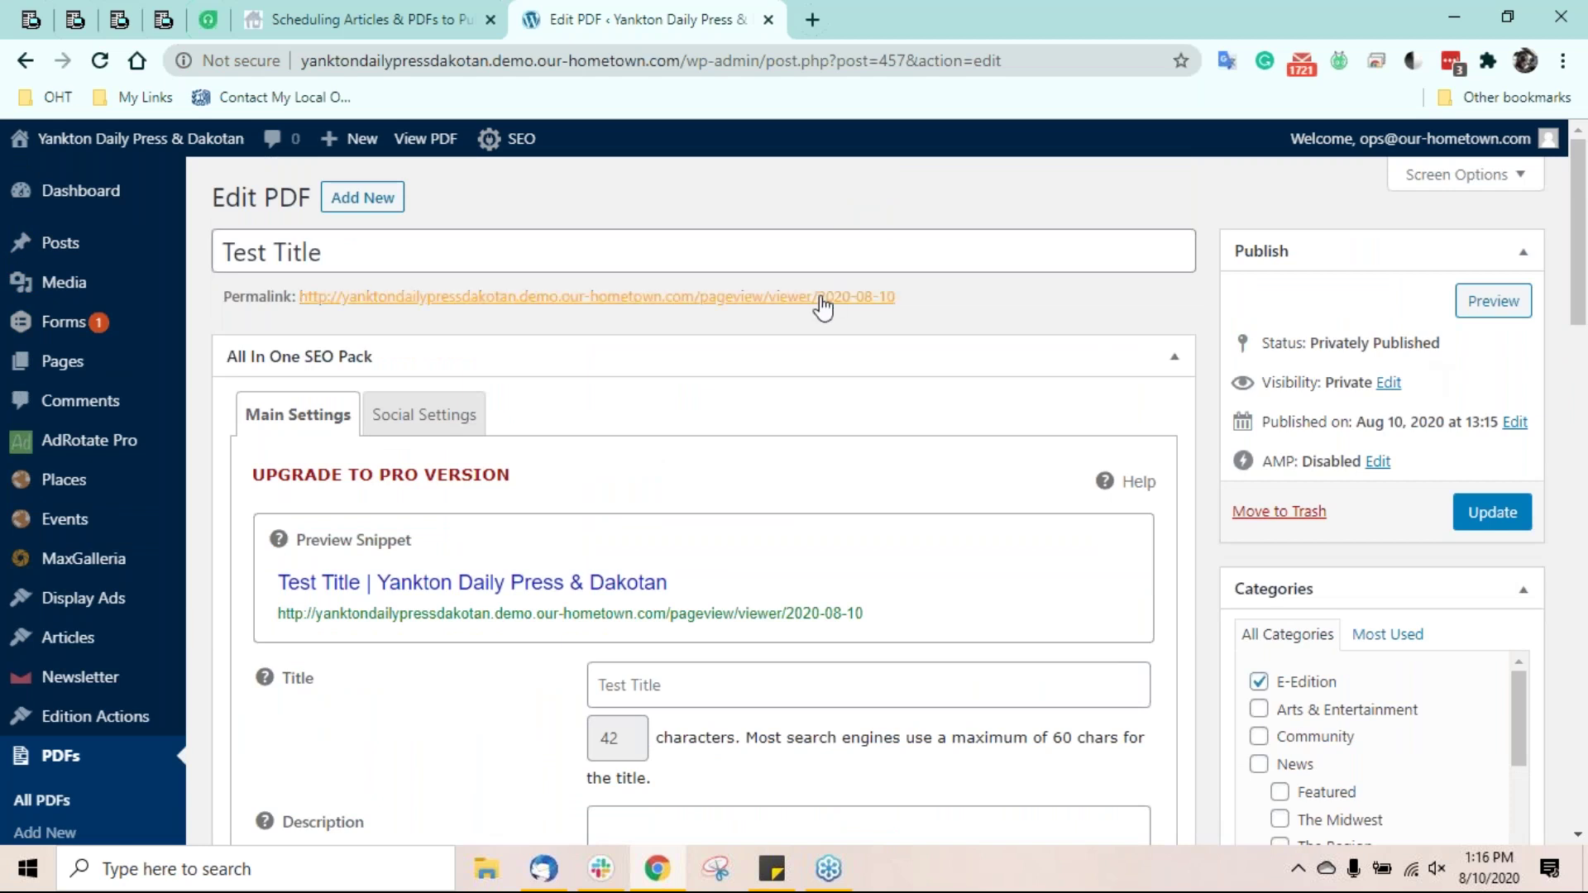
click(596, 296)
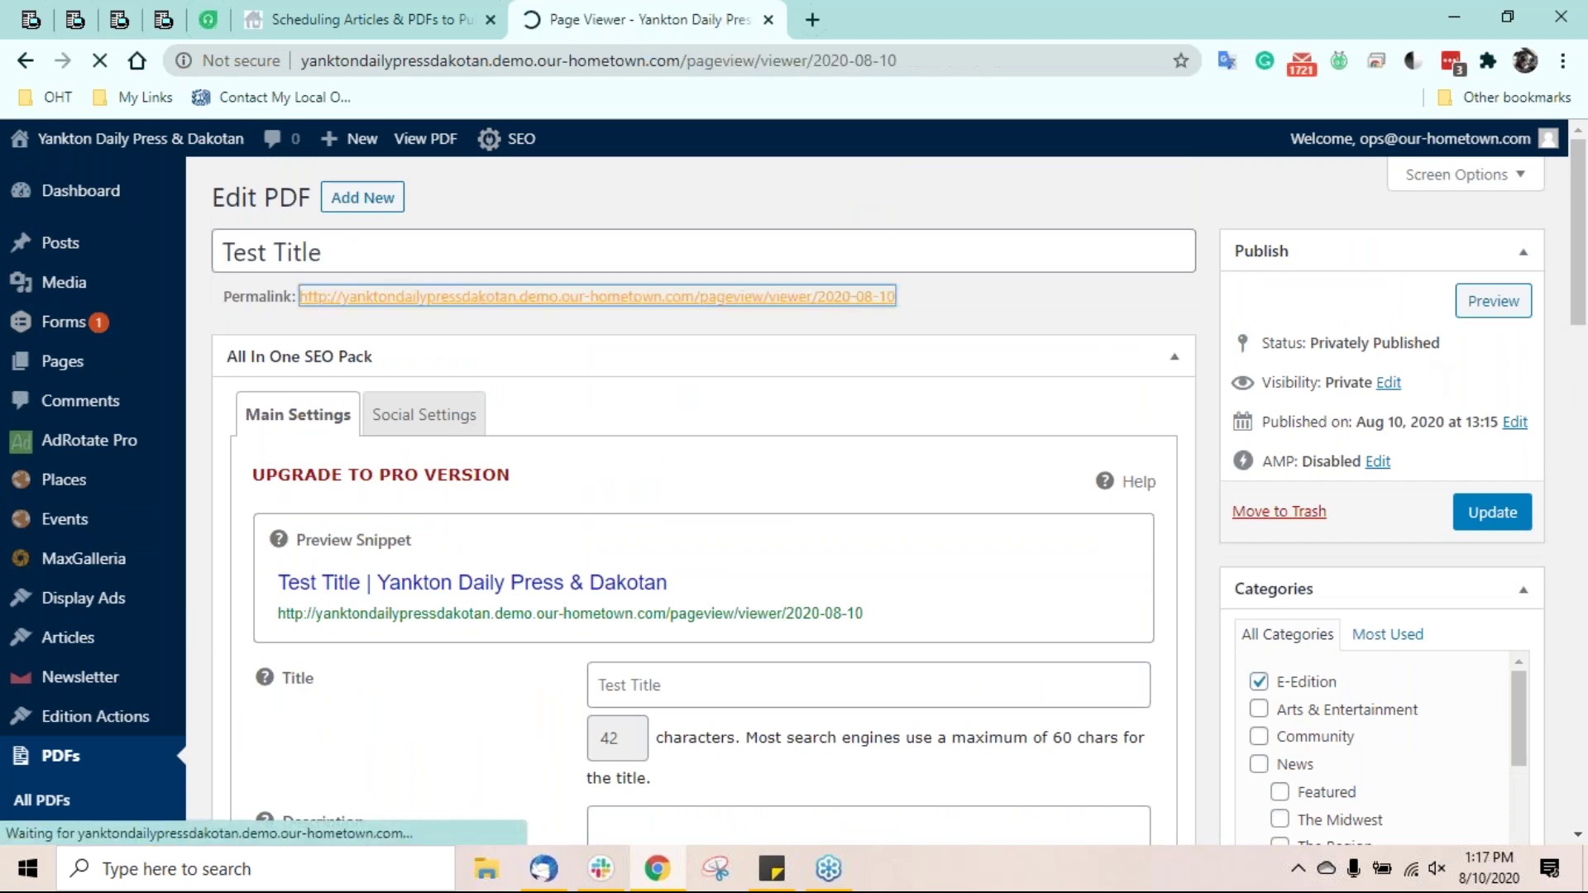
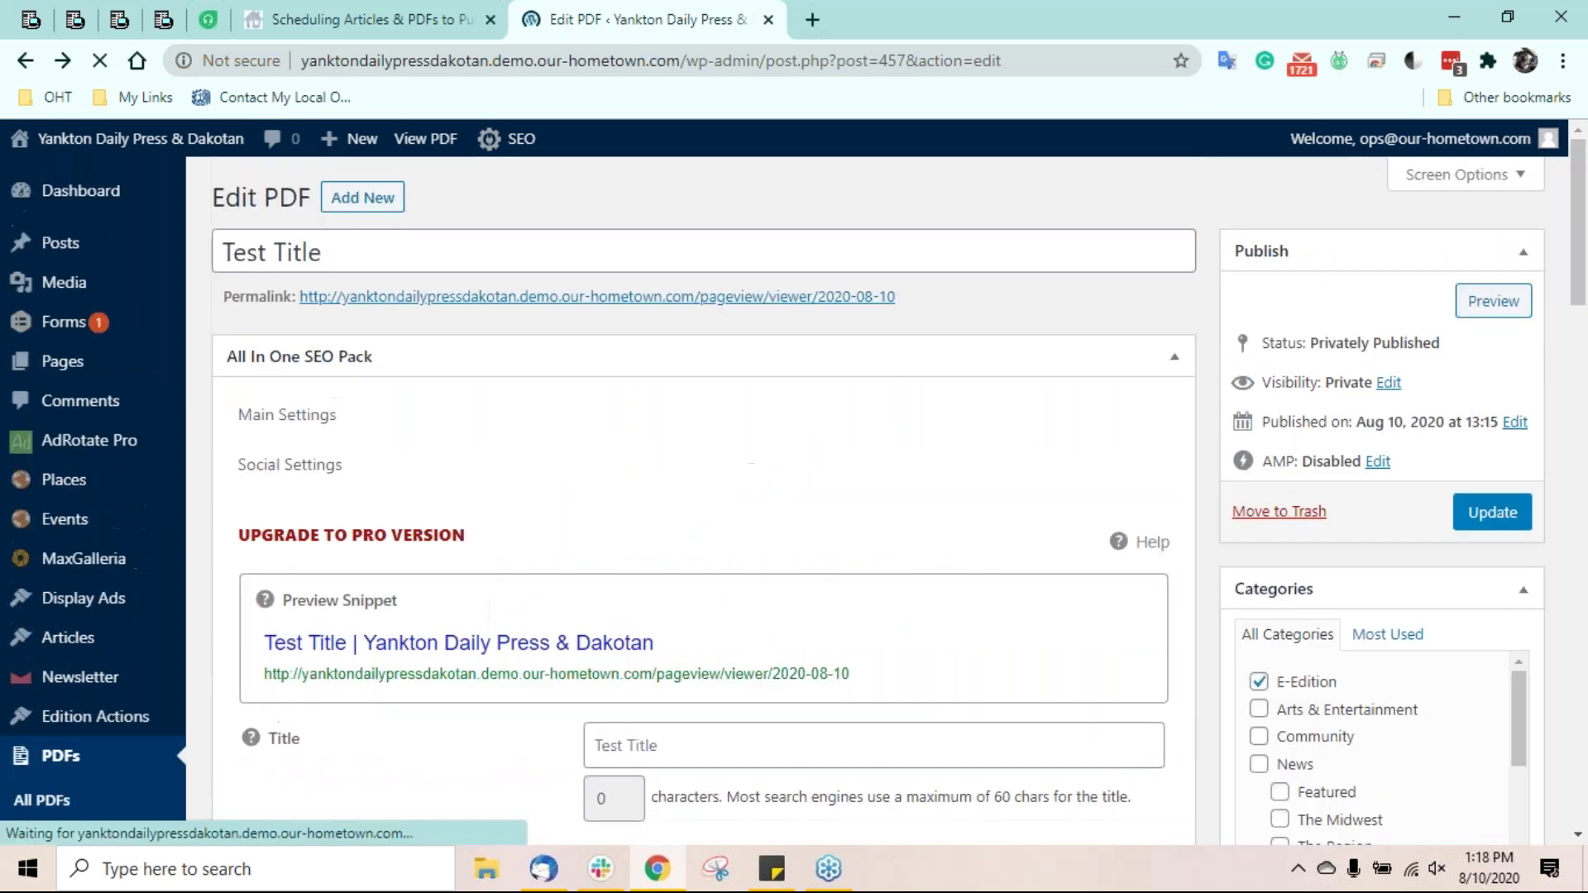
- Review the attached Bryans_8.7_13.20.pdf page and the edition settings, and update the PDF entry
scroll(720, 562, down, 15)
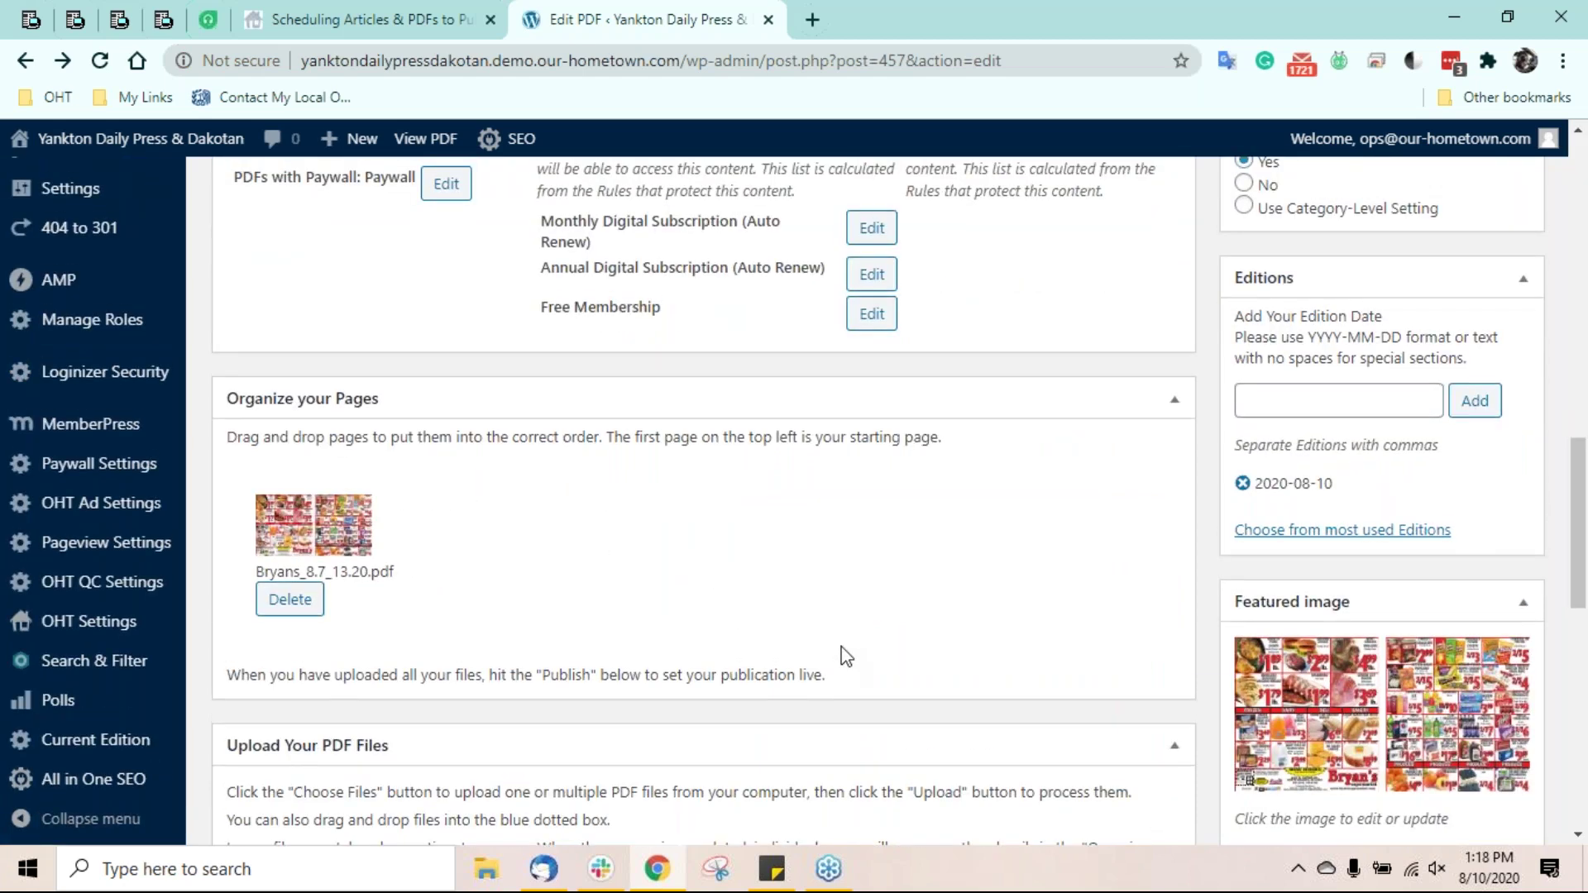
scroll(843, 652, up, 3)
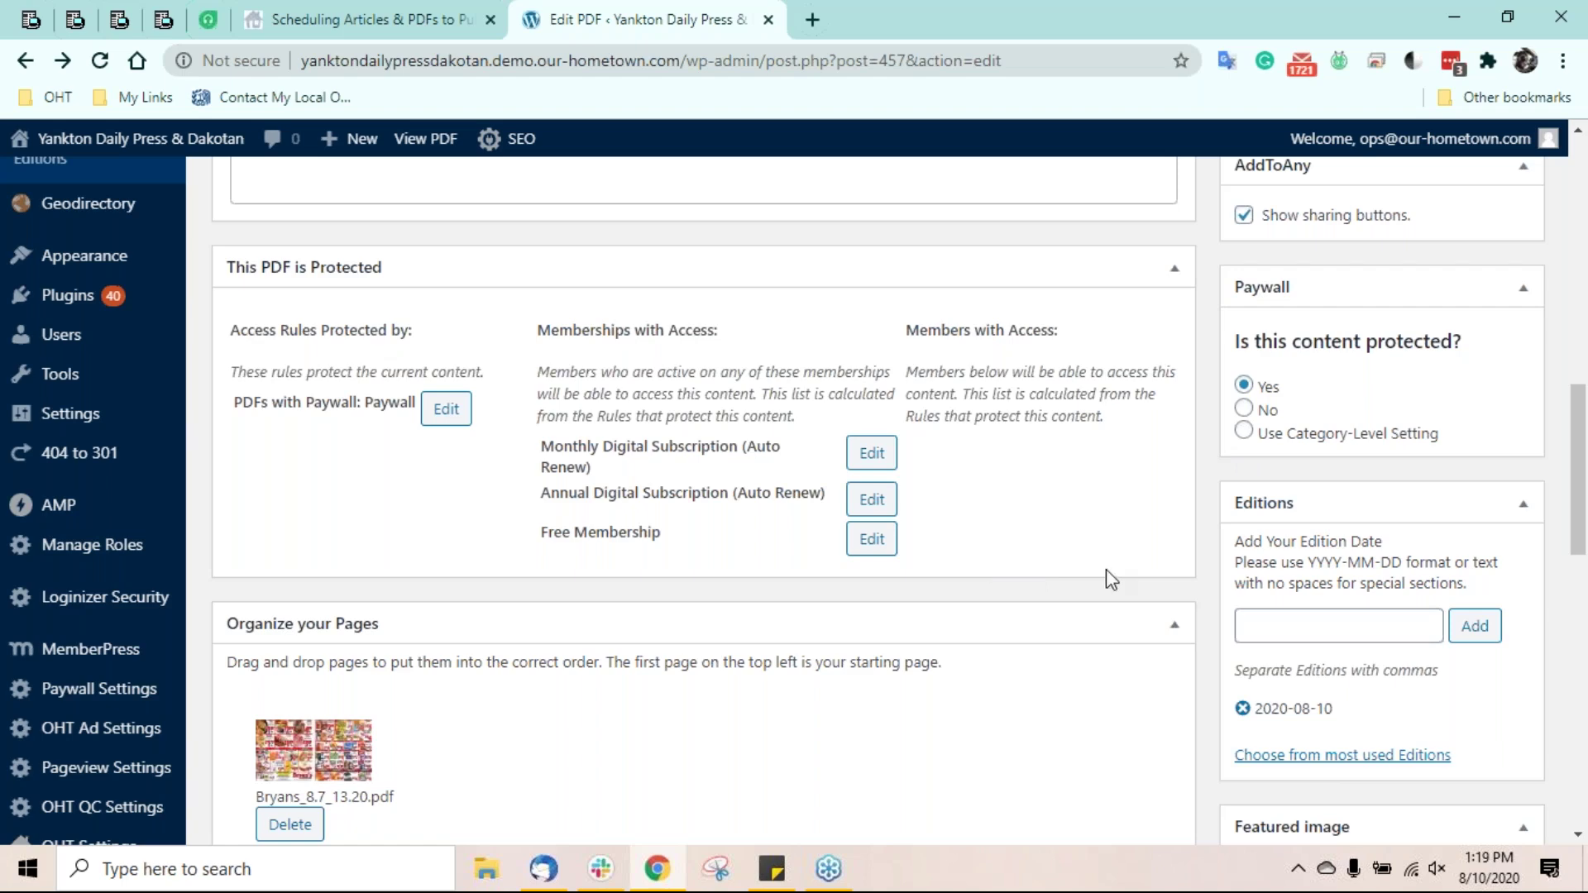
scroll(1105, 569, up, 5)
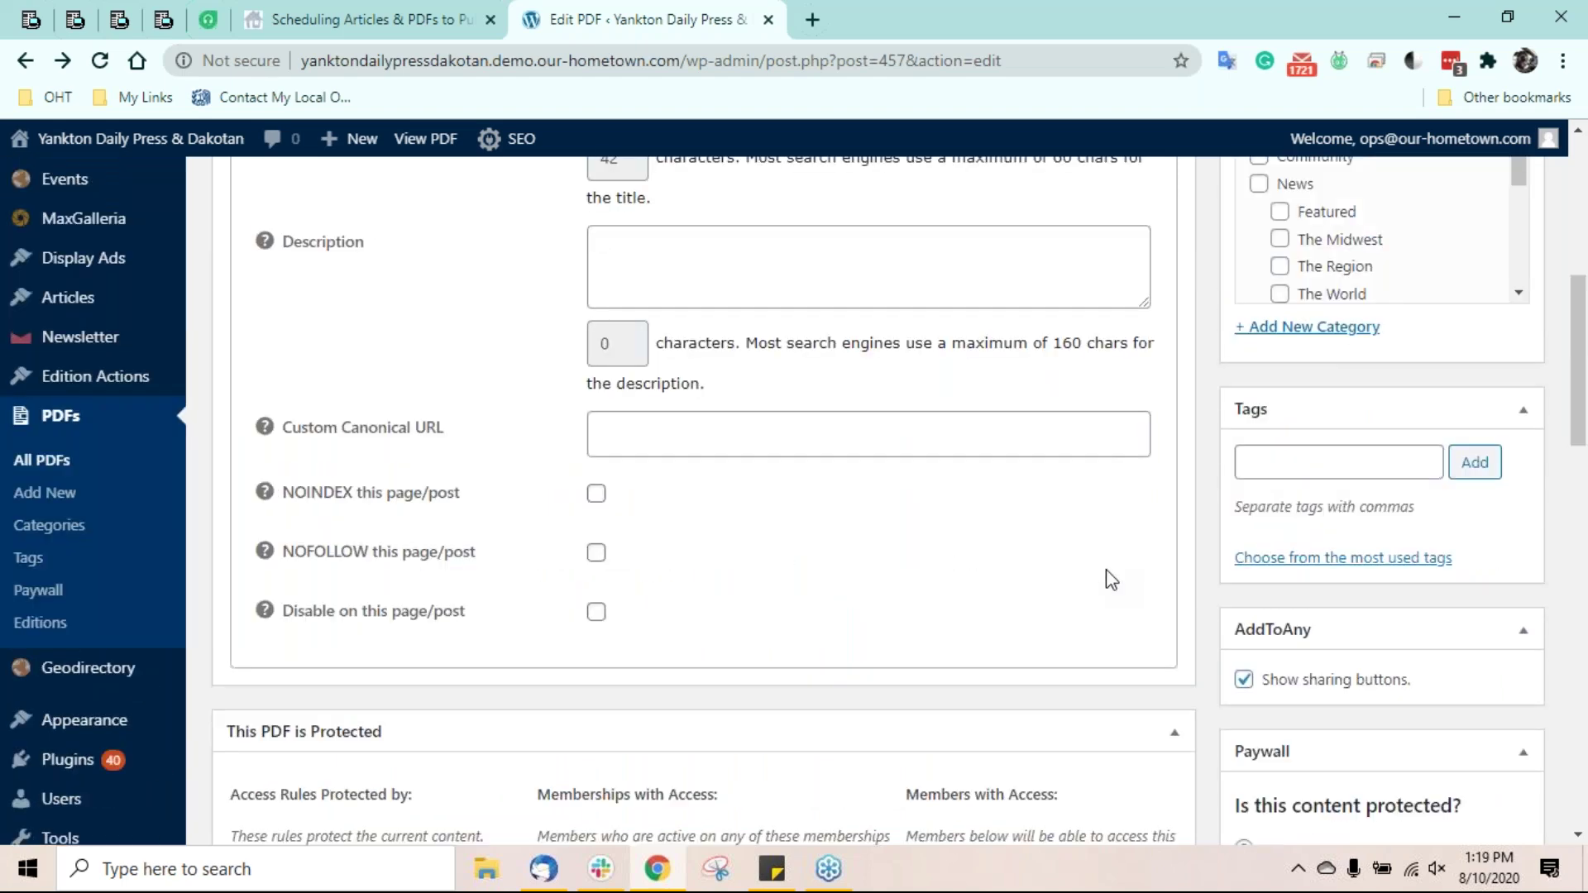
scroll(1105, 579, up, 6)
click(1491, 514)
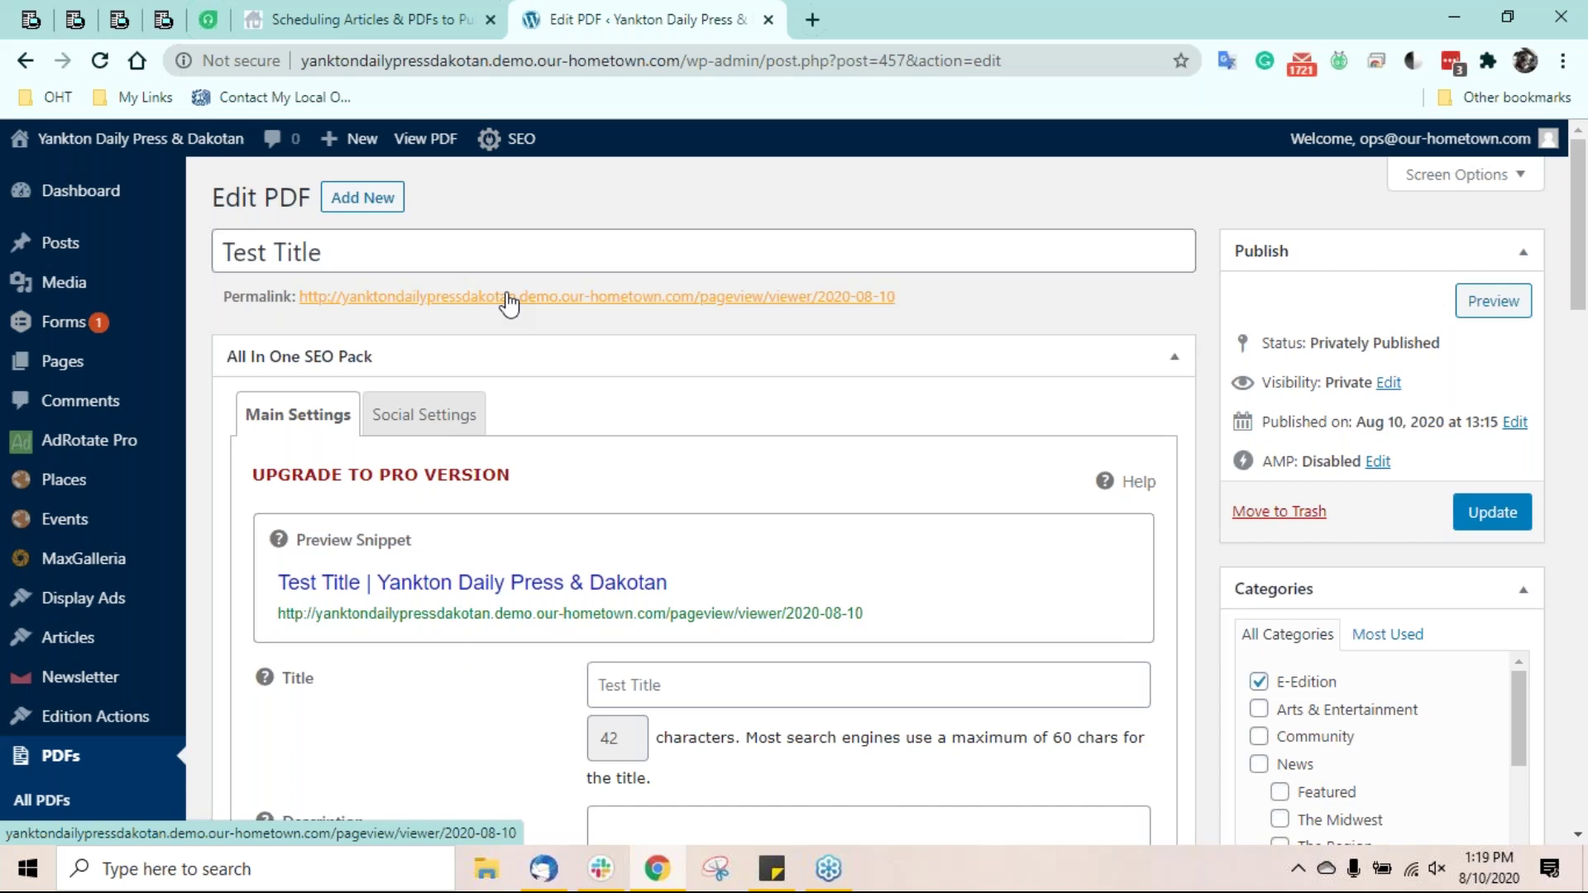
- Check the privately published PDF's page through the permalink and return to editing it
click(643, 313)
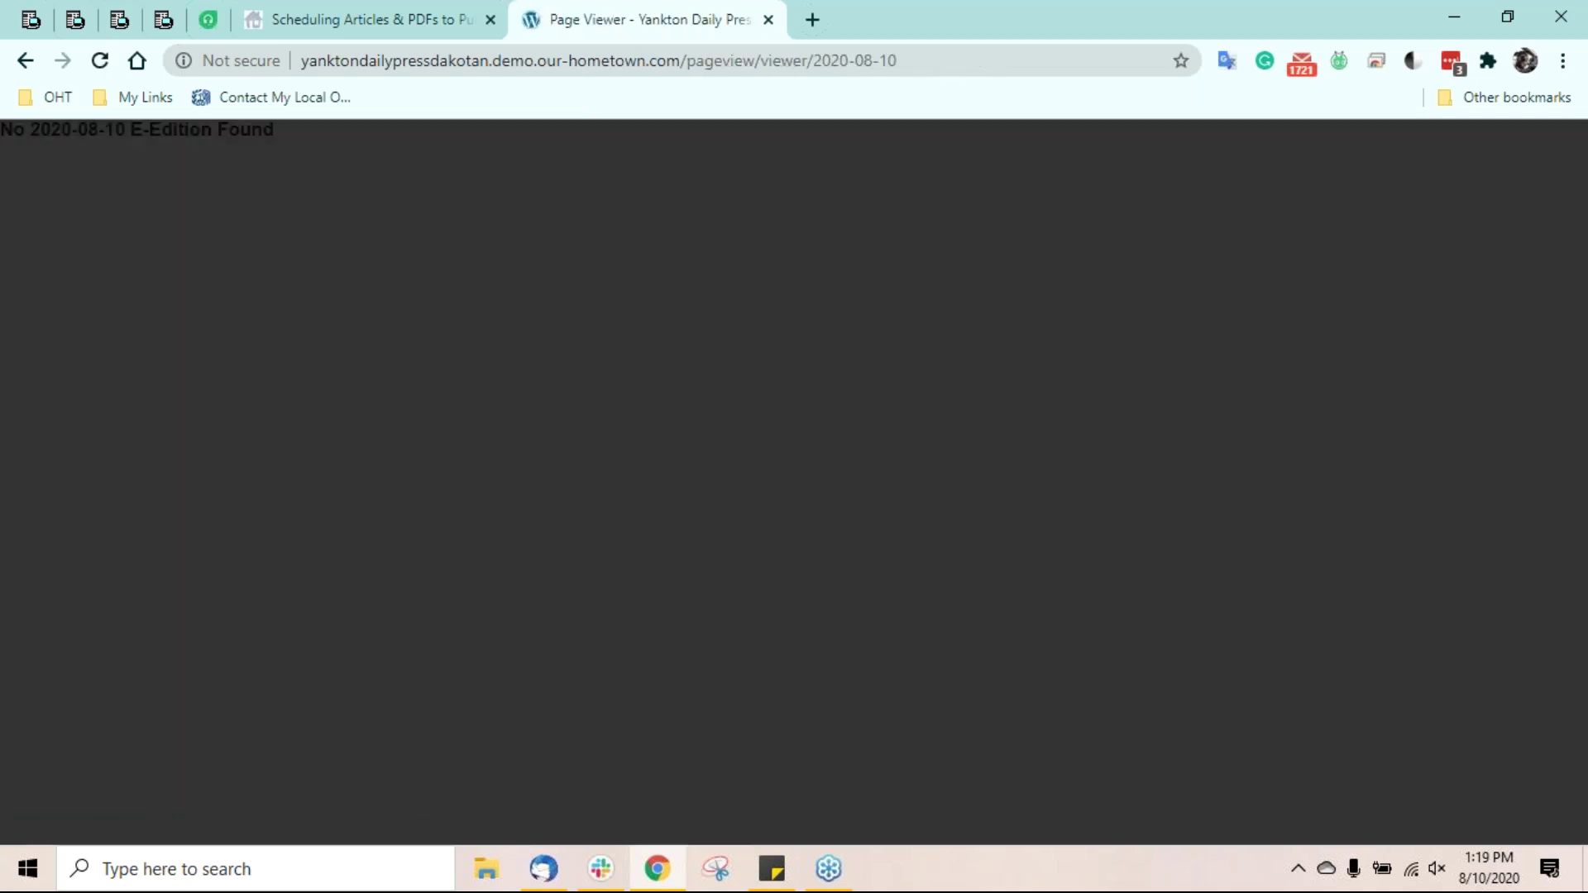
triple_click(244, 129)
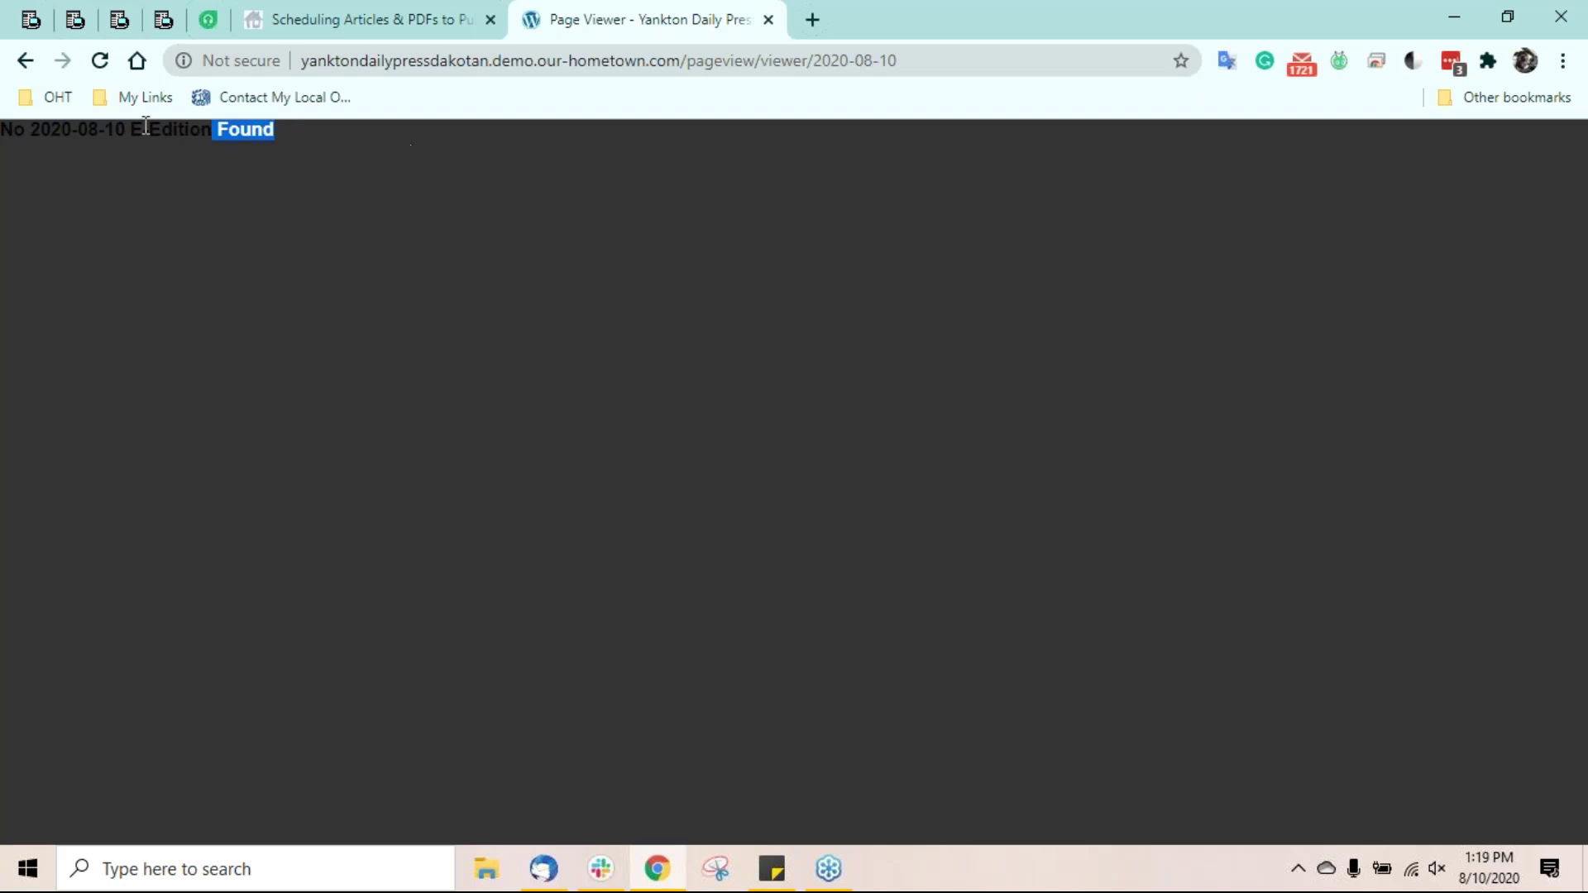
click(19, 60)
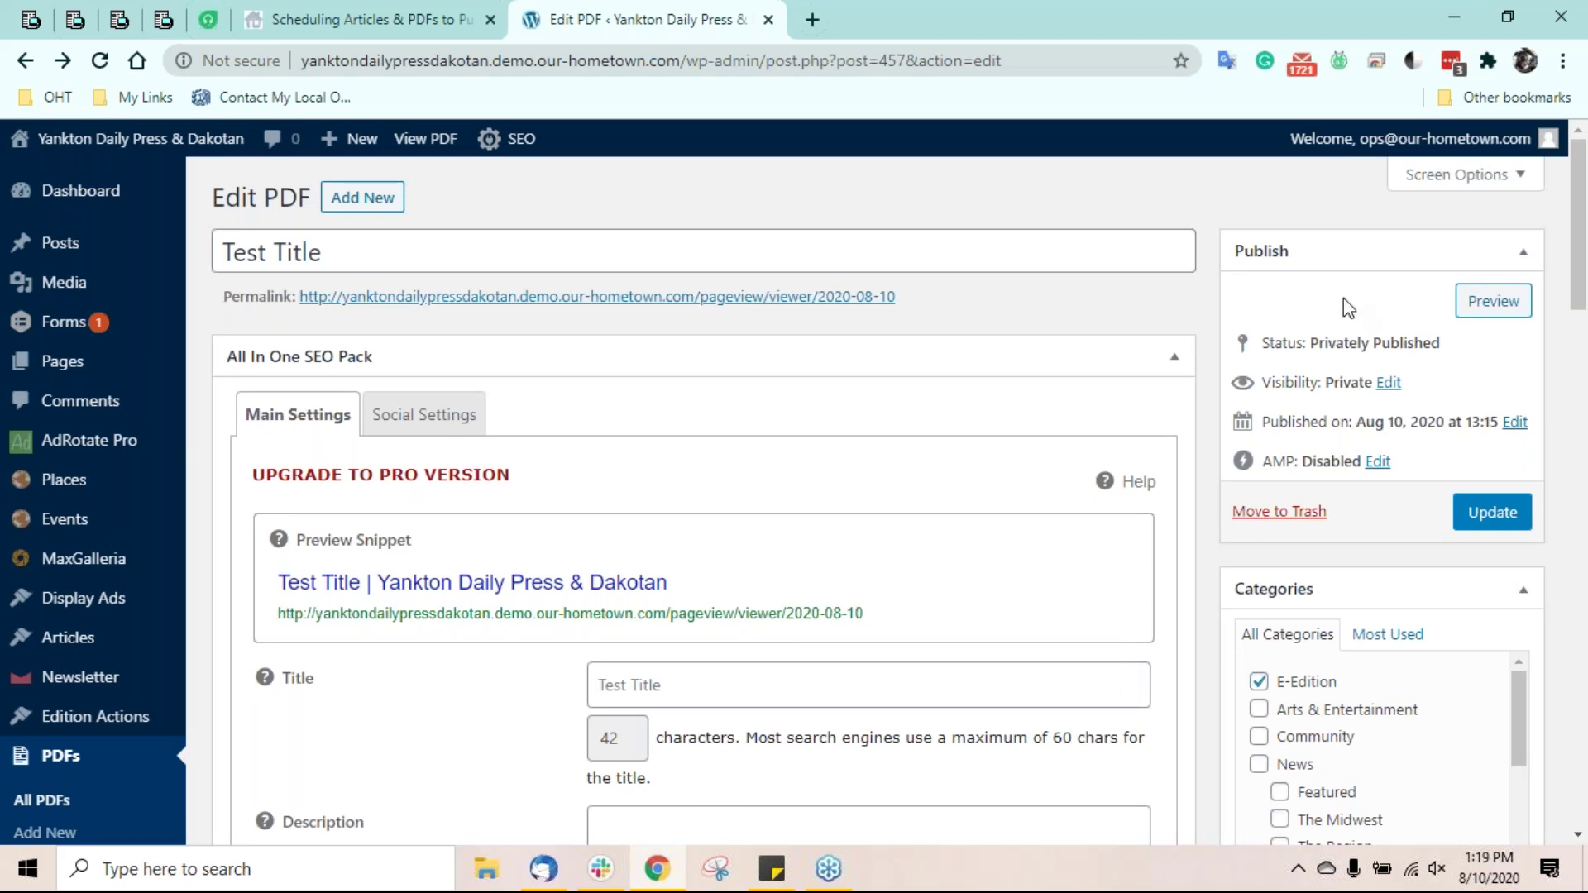
- Publish the PDF with Public visibility and check its page through the permalink
click(1389, 382)
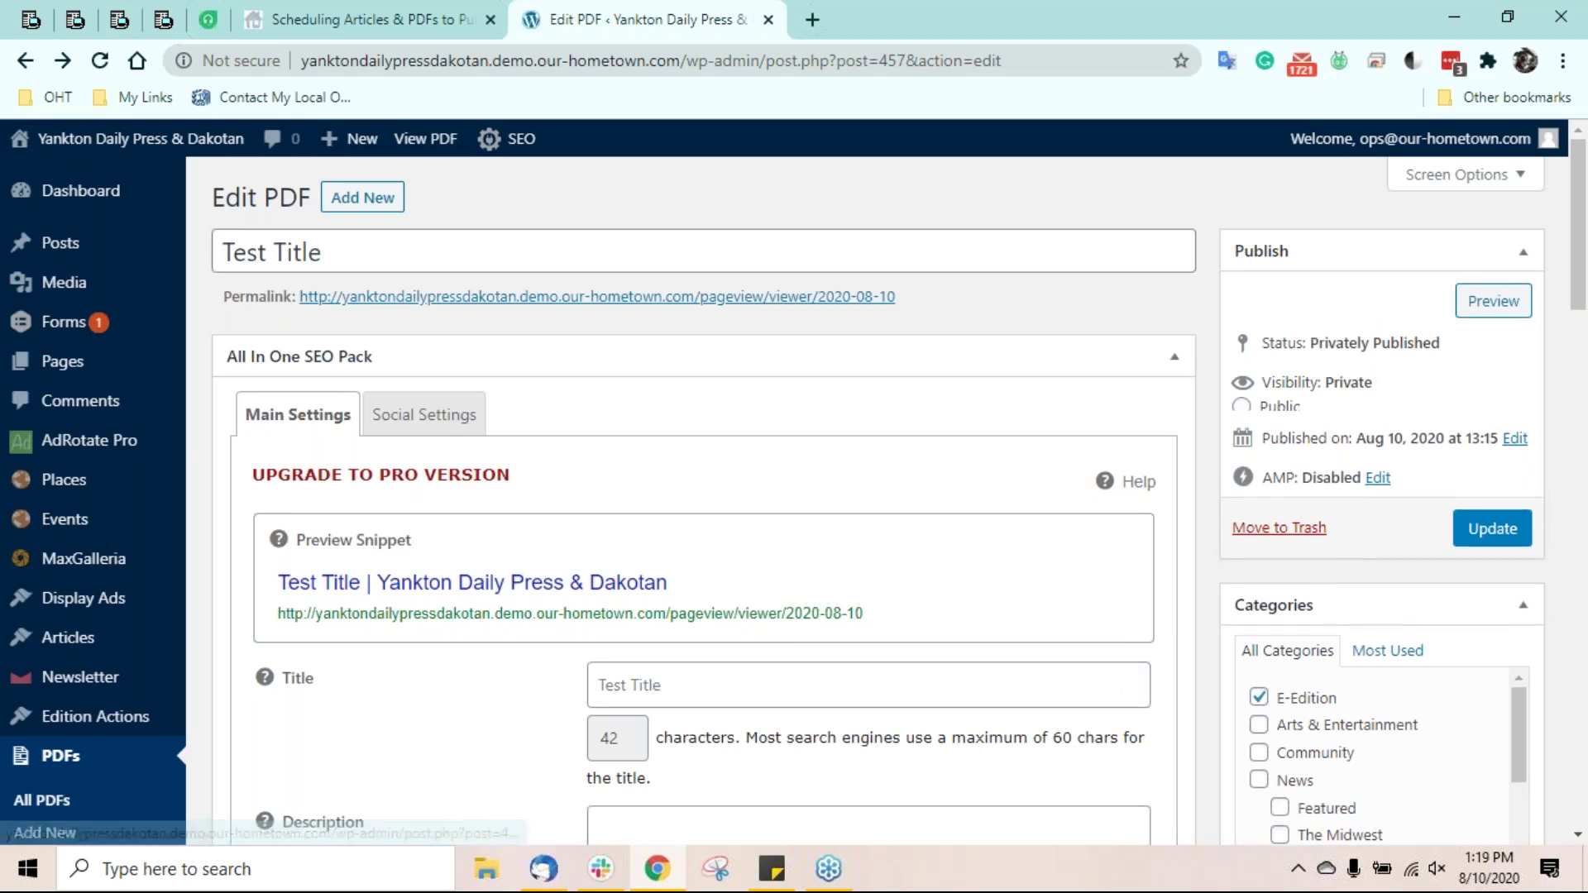
click(1487, 649)
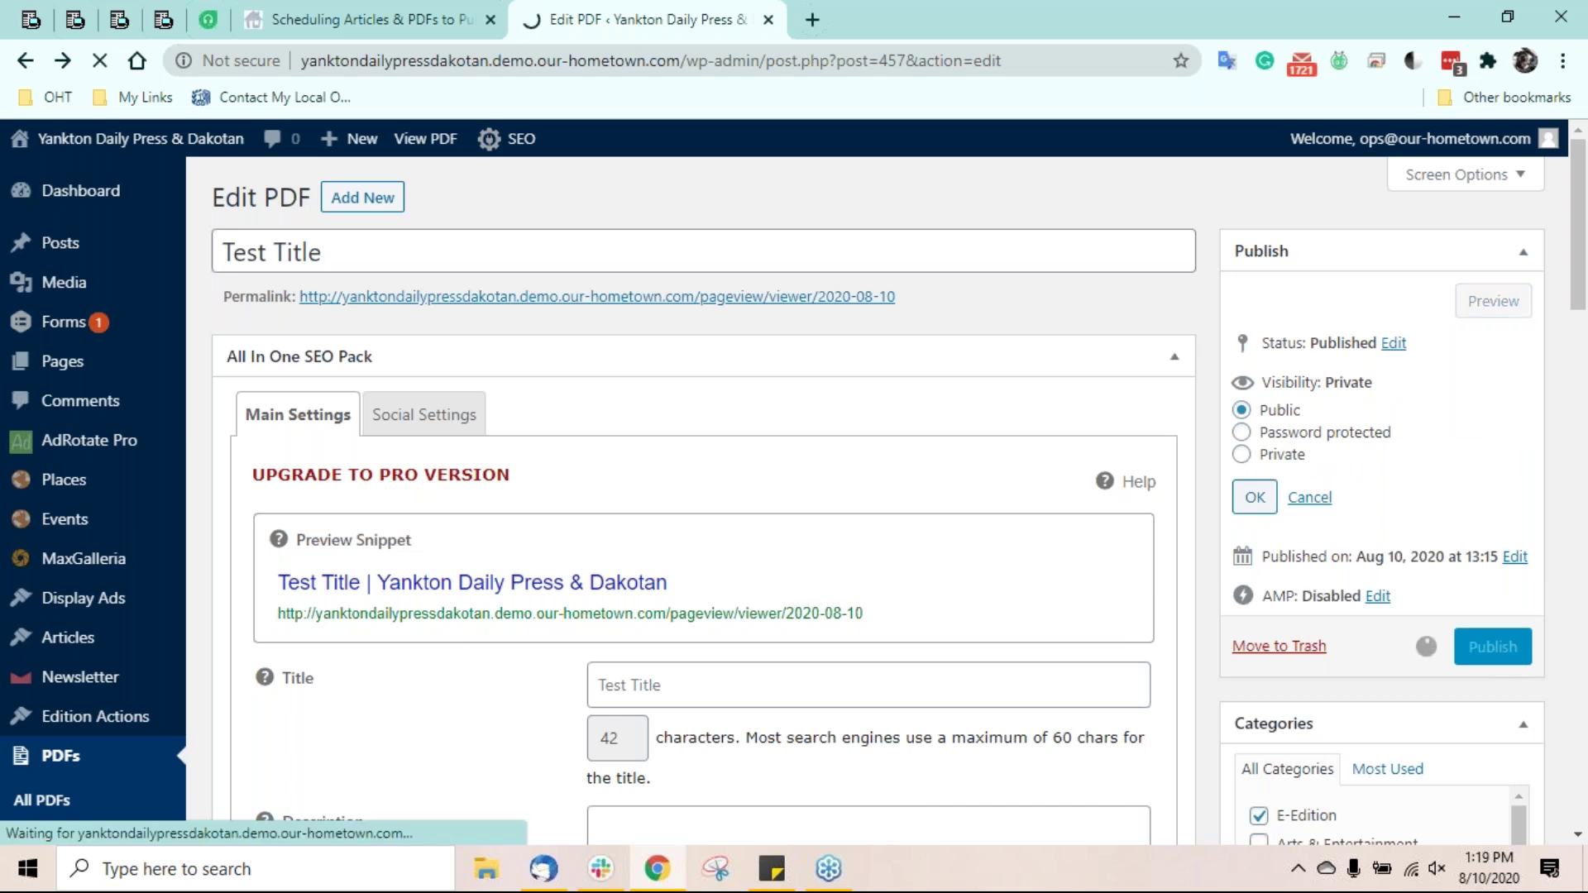
click(596, 296)
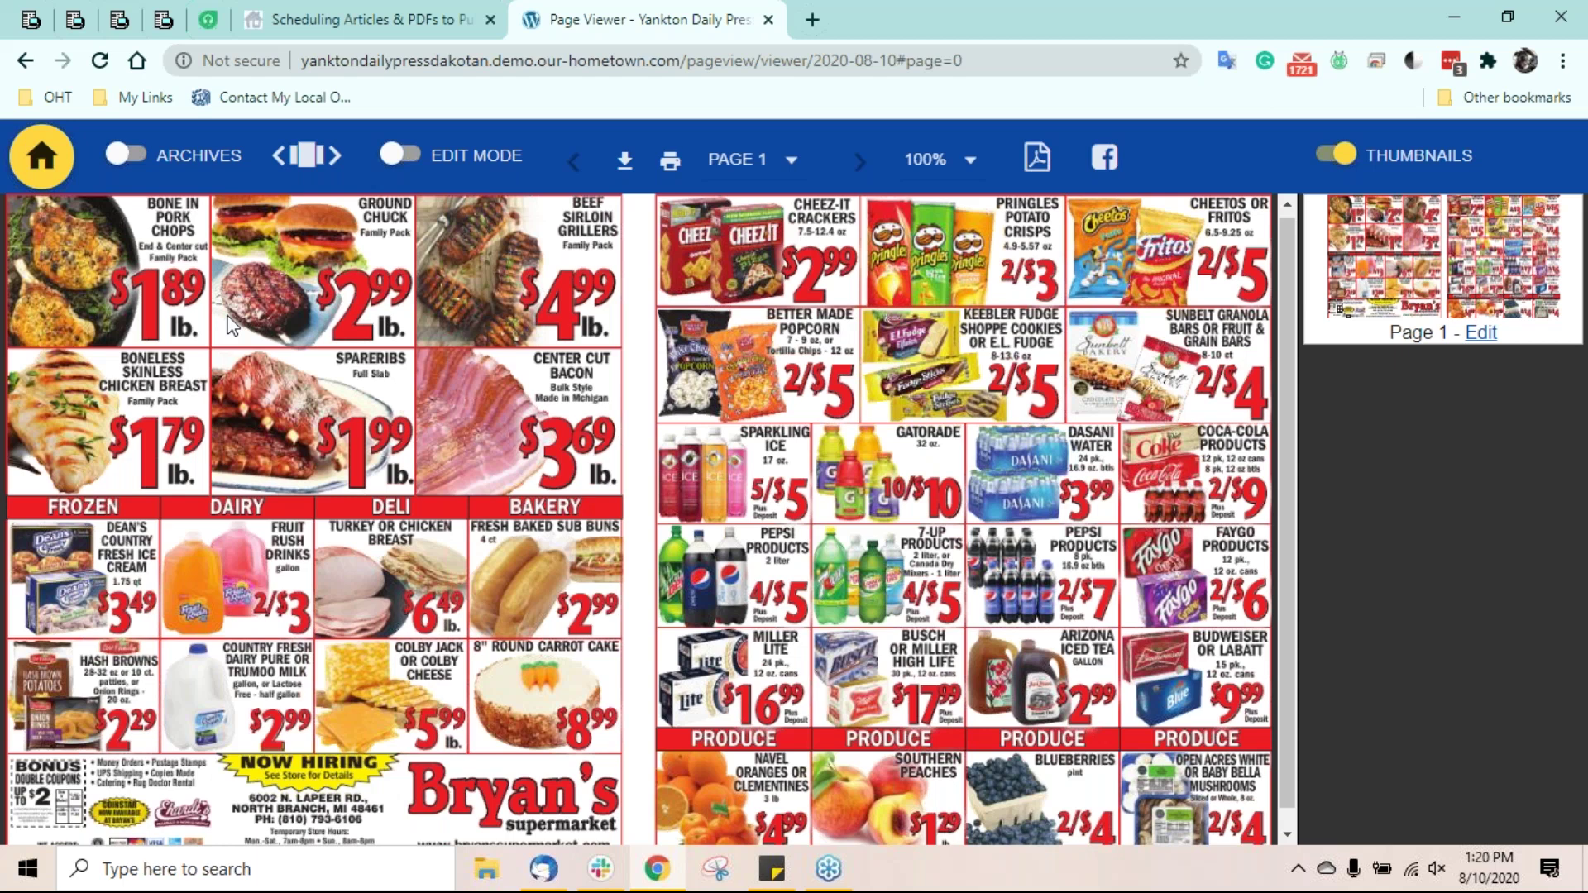
click(24, 61)
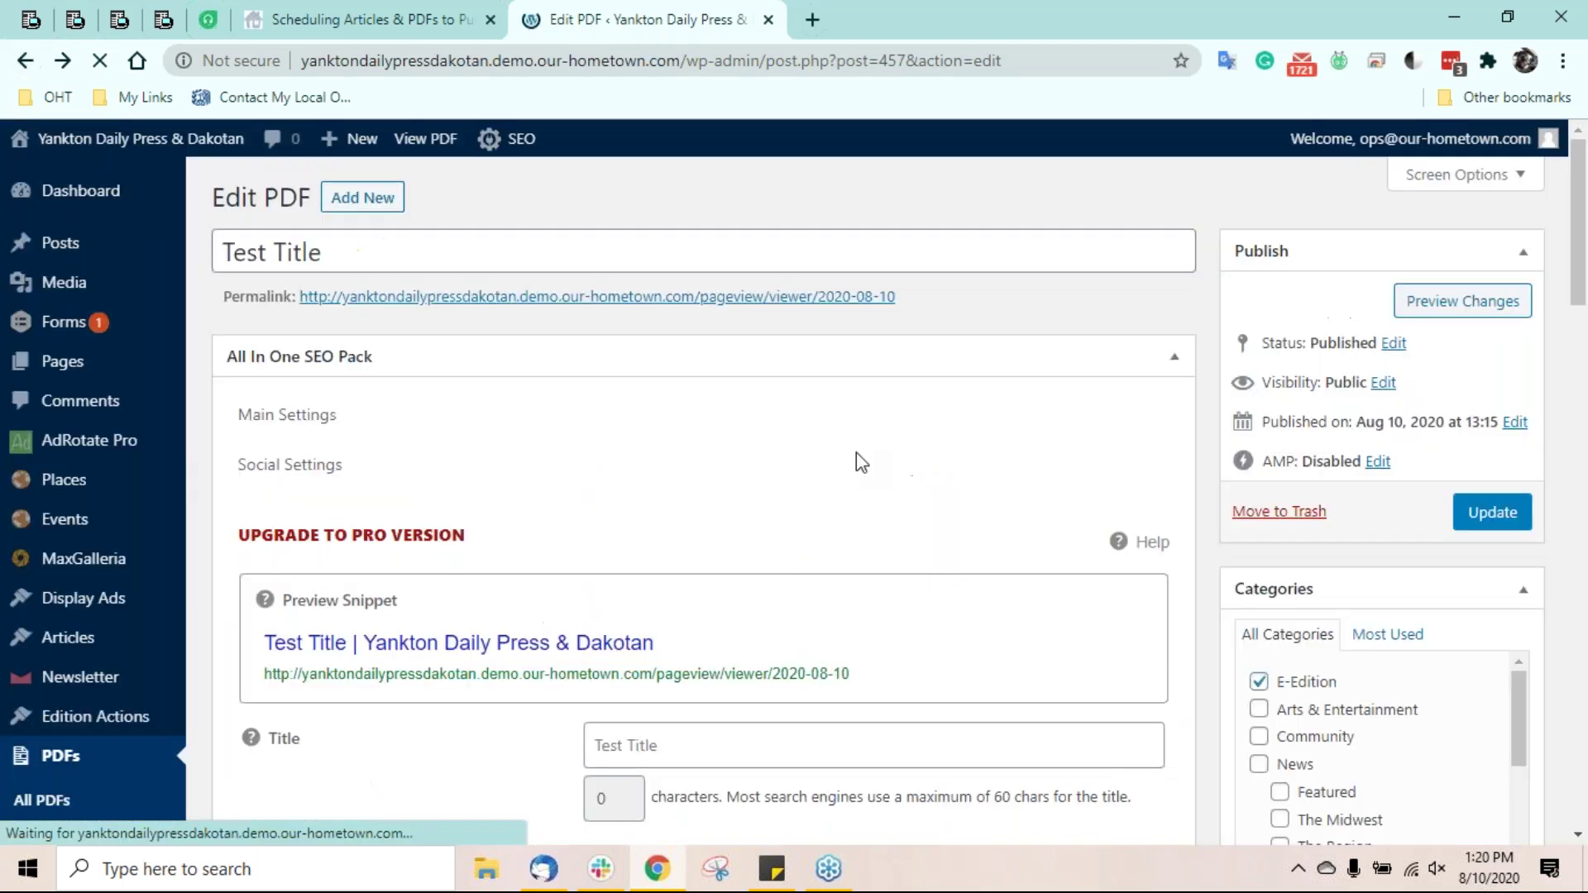
- Switch the PDF's visibility to Private, update it, and check its permalink page again
click(1383, 382)
click(1241, 454)
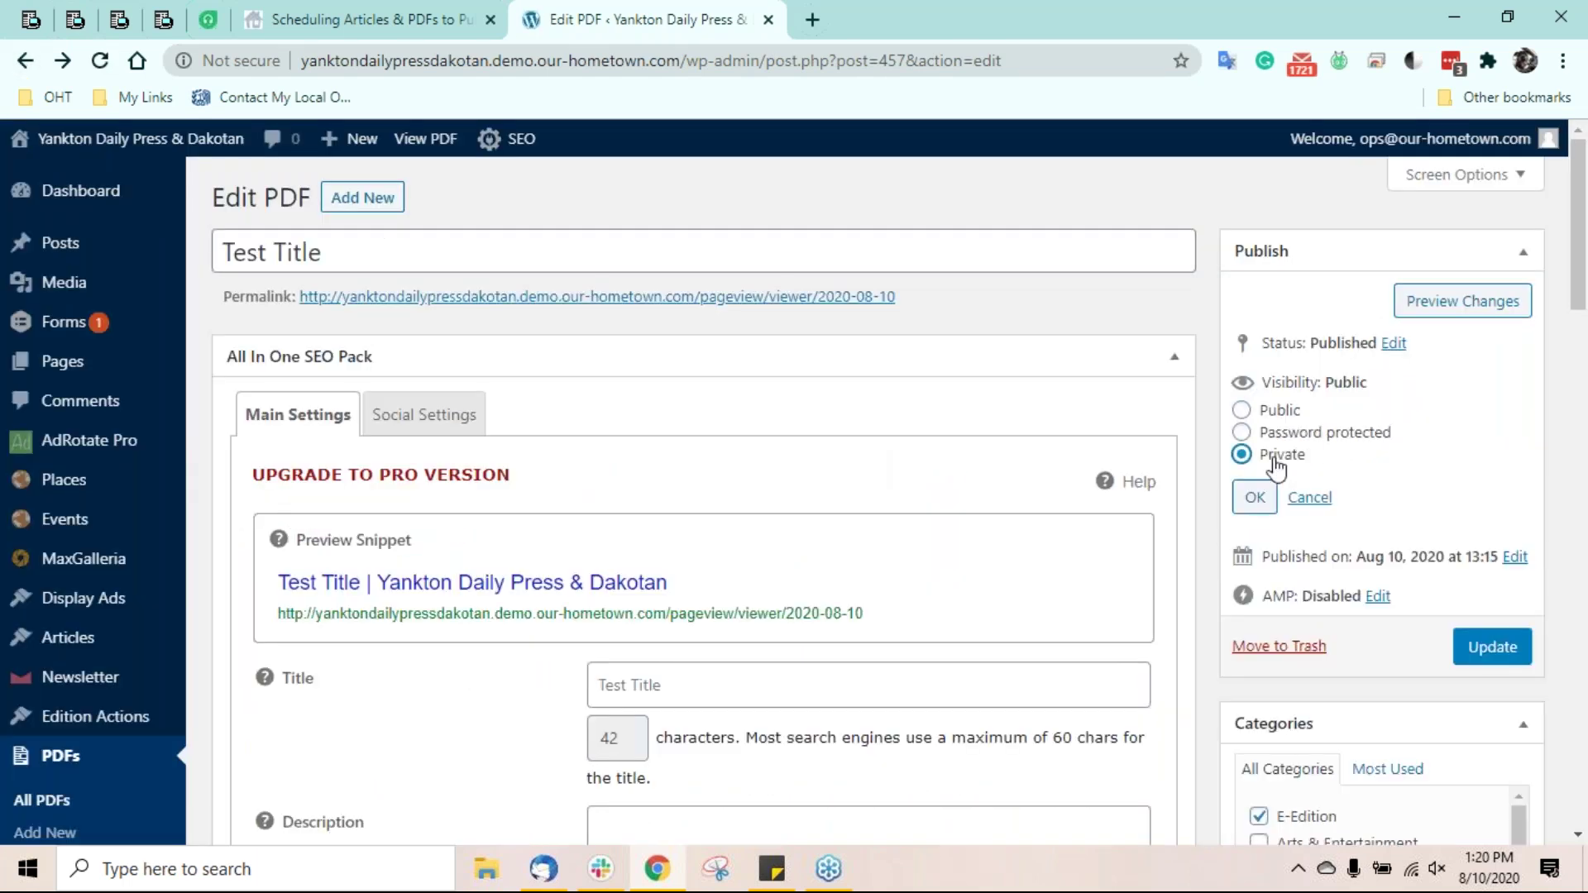
click(1484, 646)
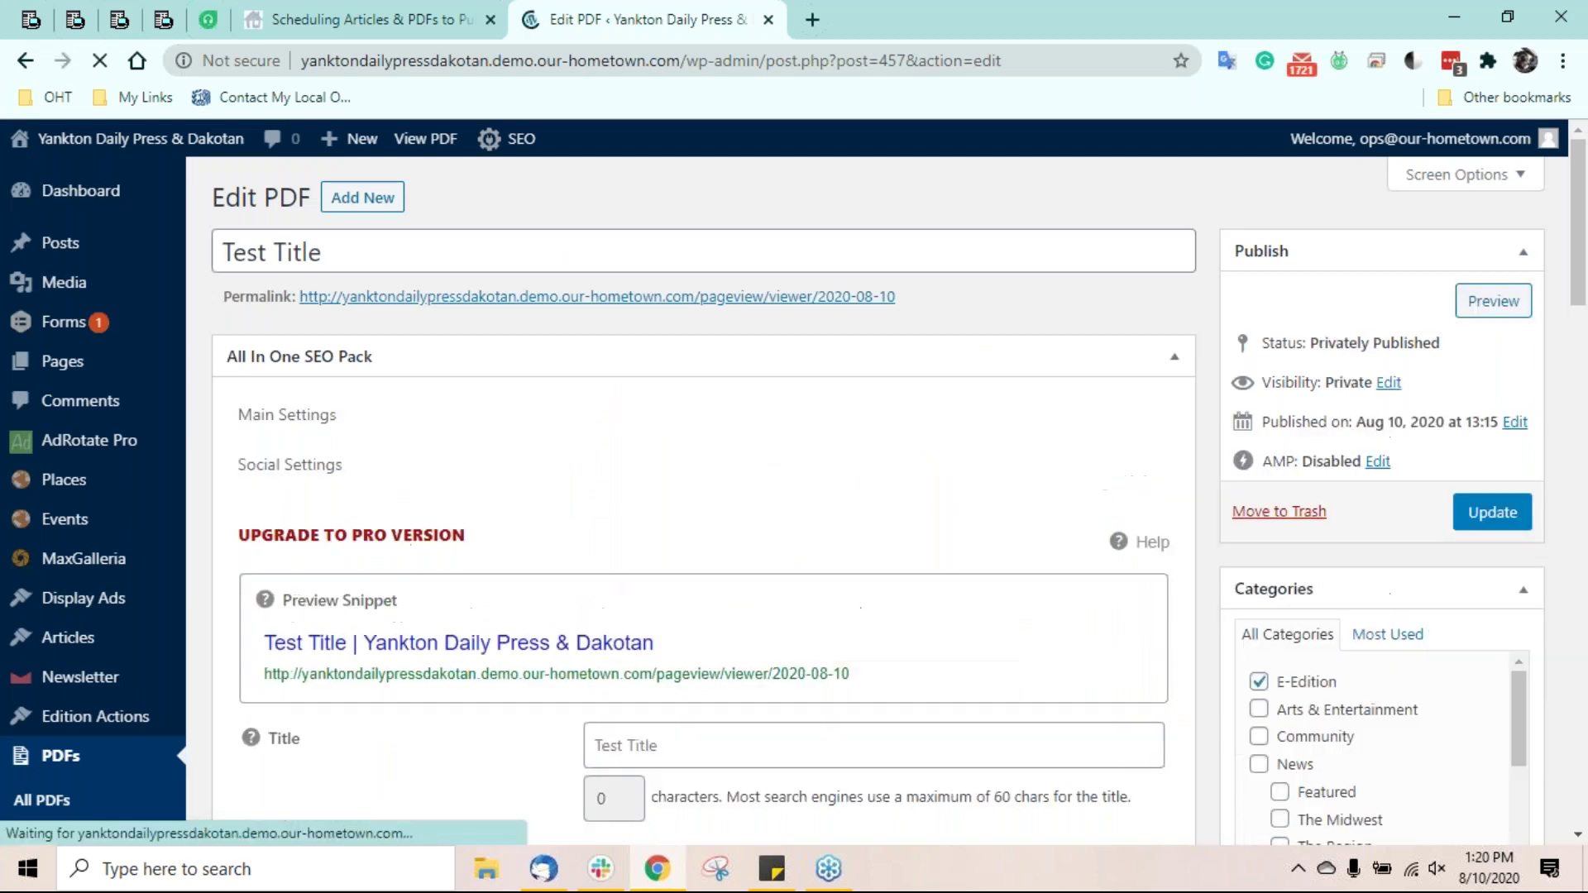
click(447, 298)
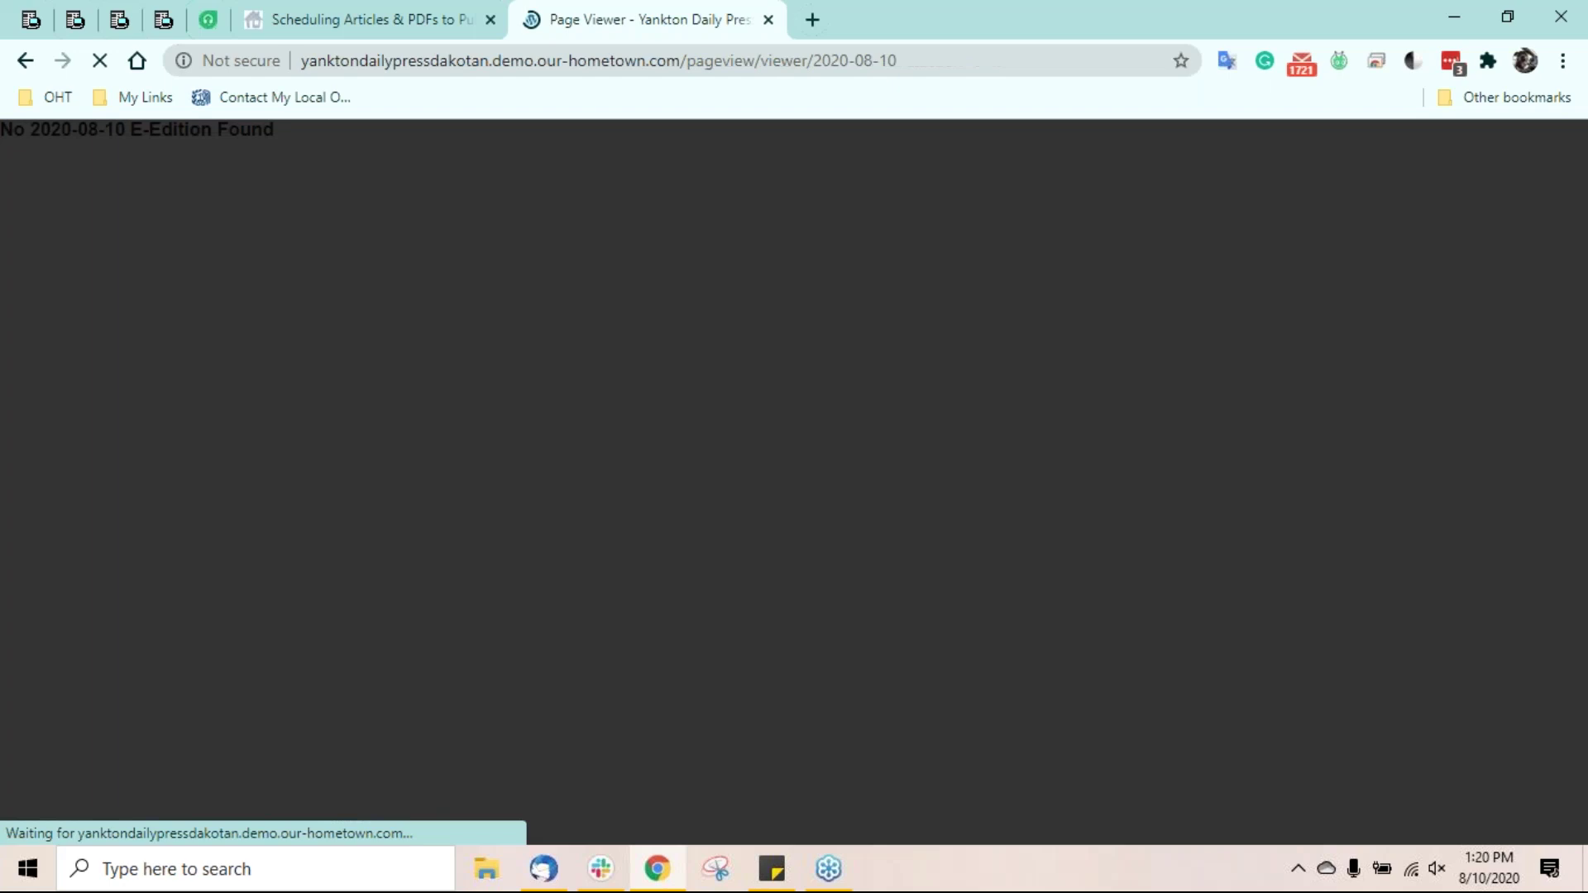
drag(306, 139, 19, 130)
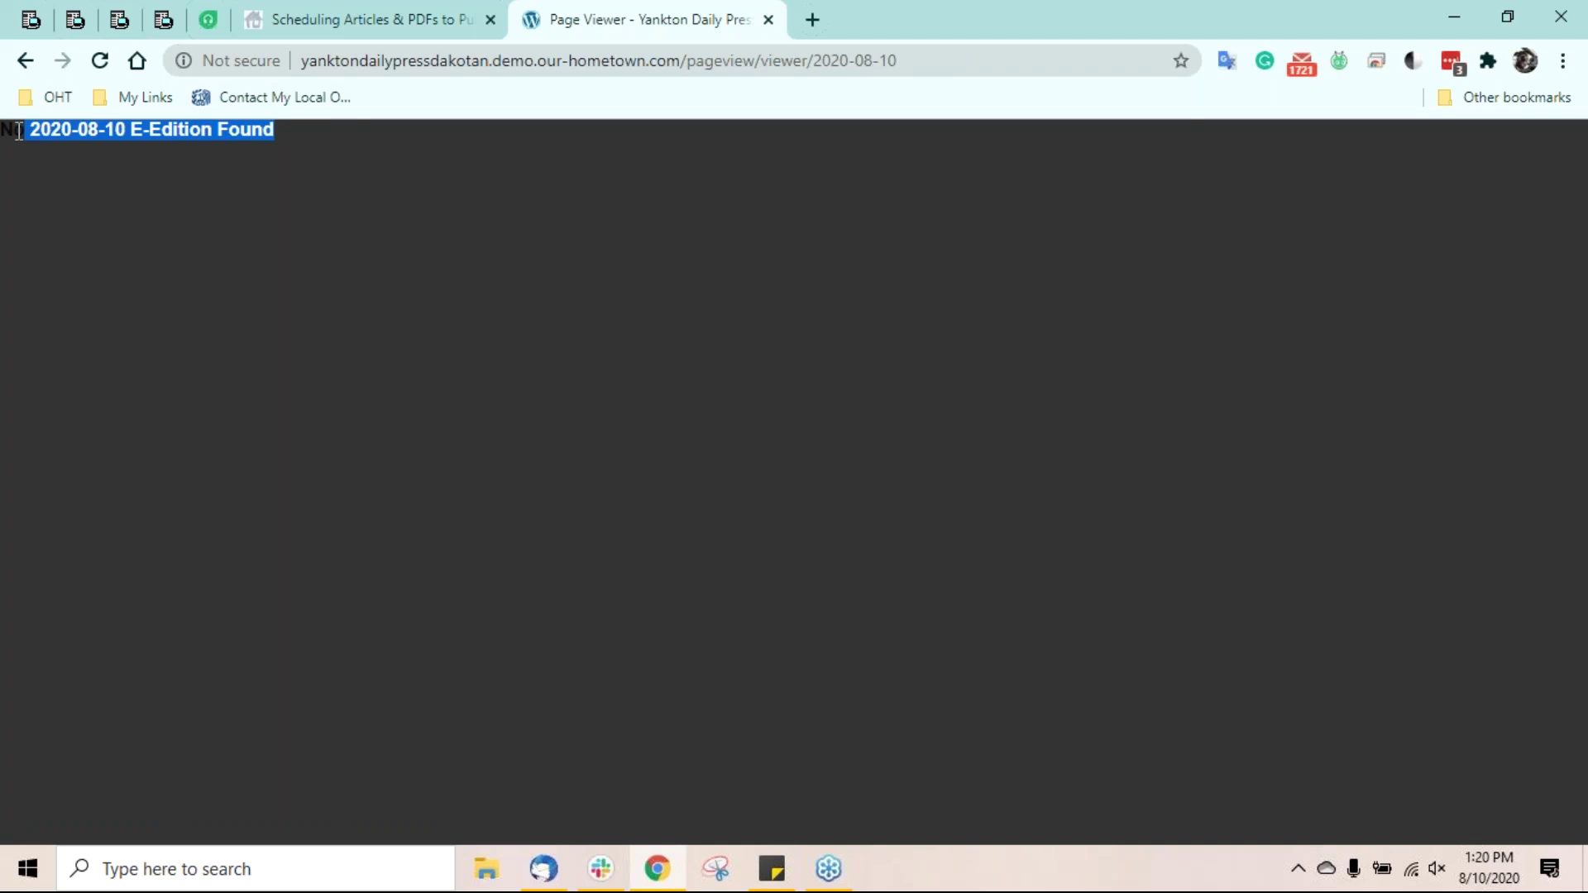
click(26, 61)
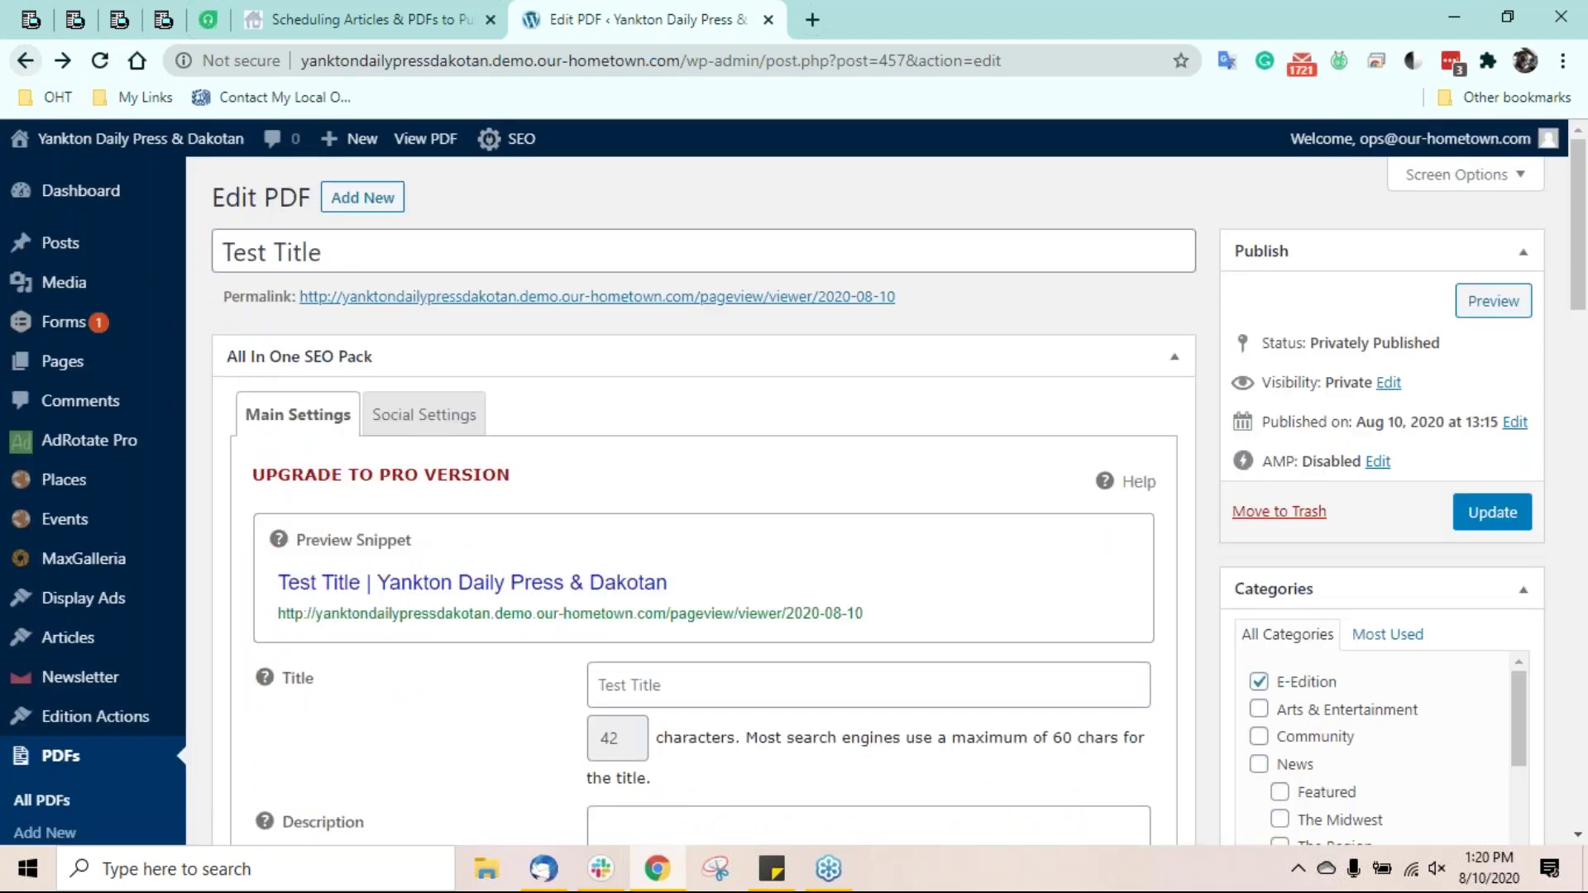
- Set the PDF's visibility back to Public and publish it
click(1393, 386)
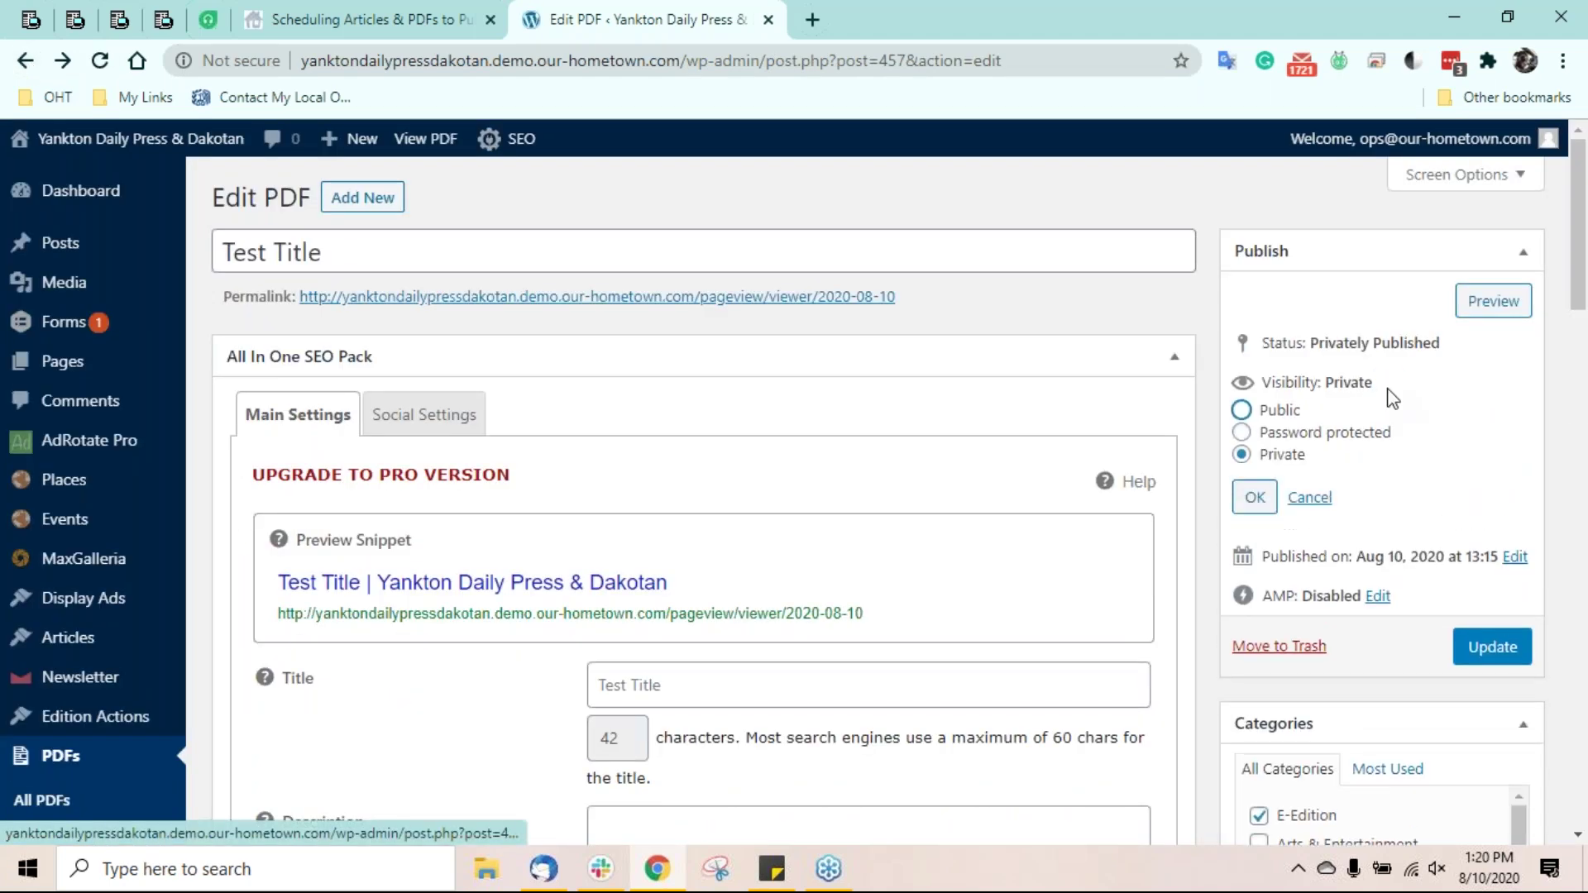
click(1241, 410)
click(1251, 499)
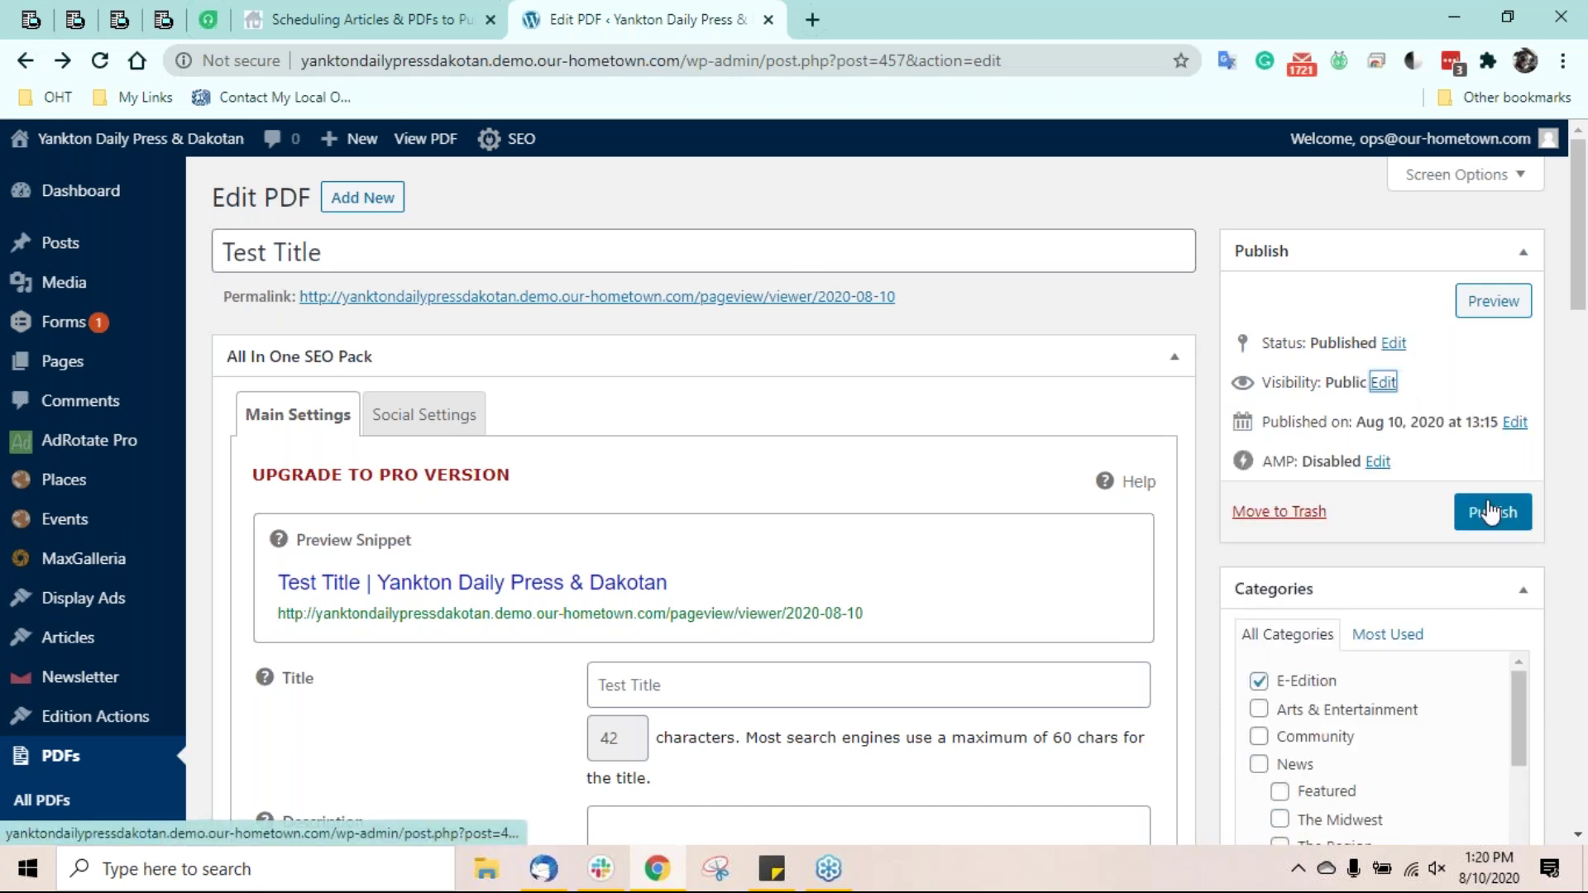
click(1491, 508)
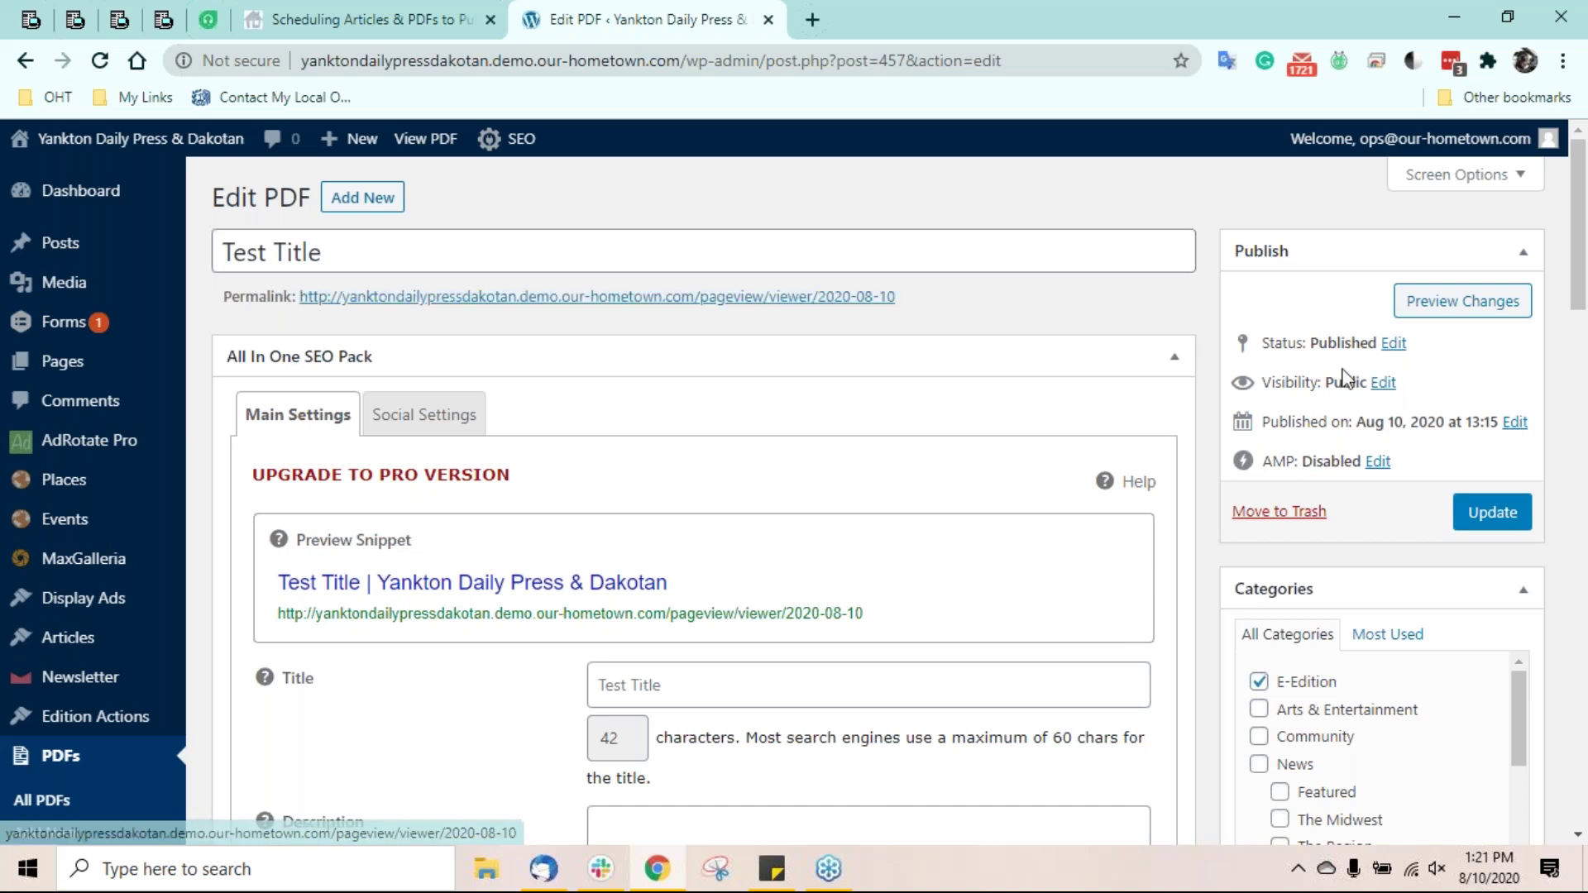
- Set the published PDF's visibility to Private and update the entry
click(1383, 383)
click(1241, 454)
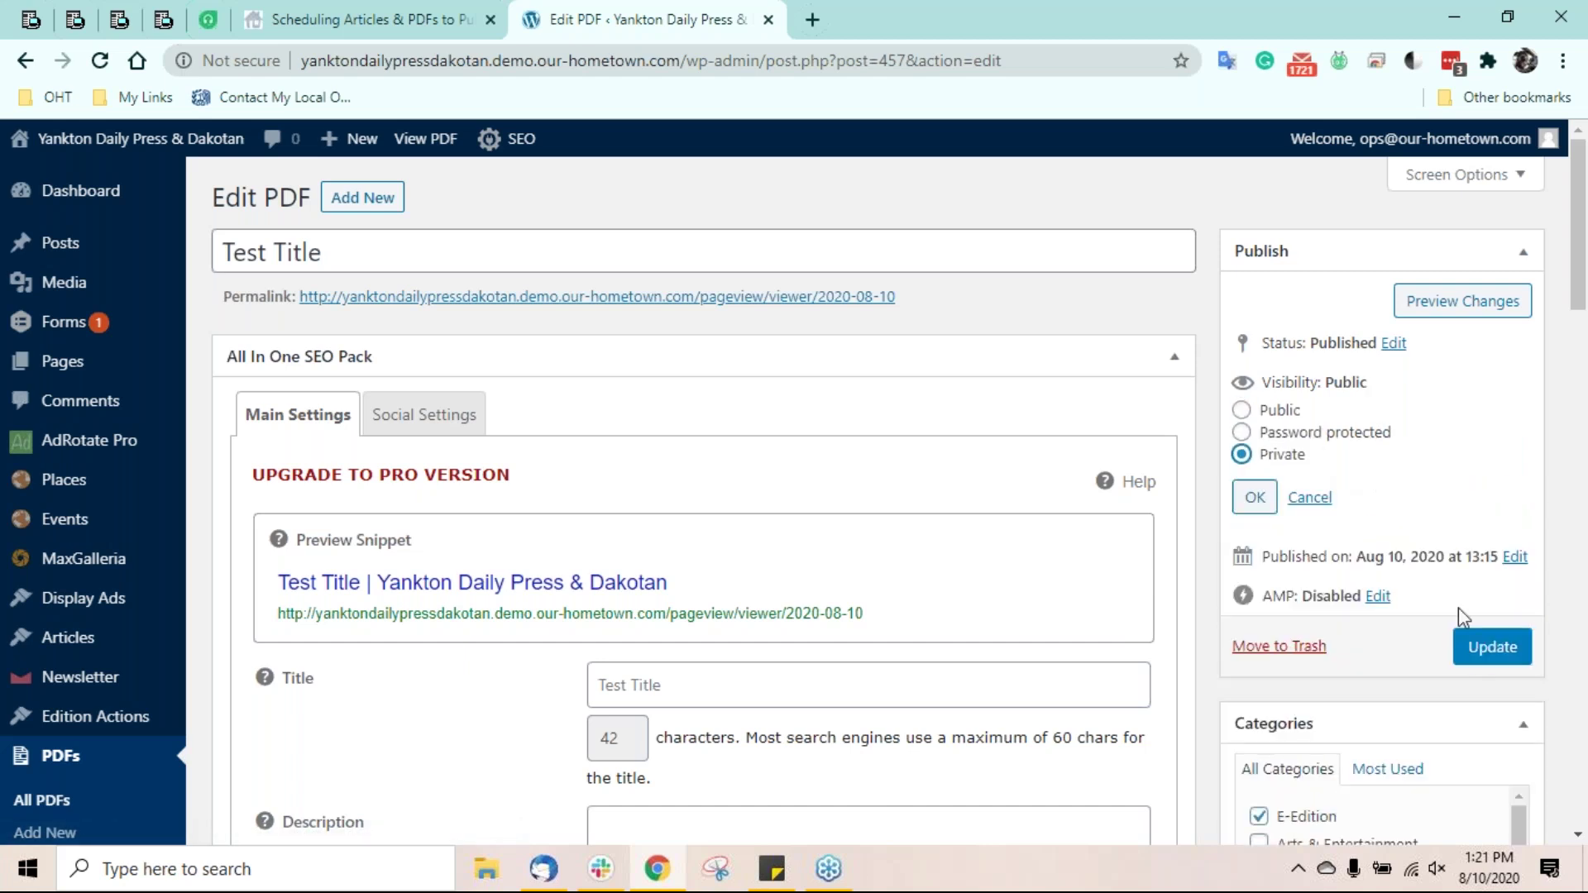
click(1477, 654)
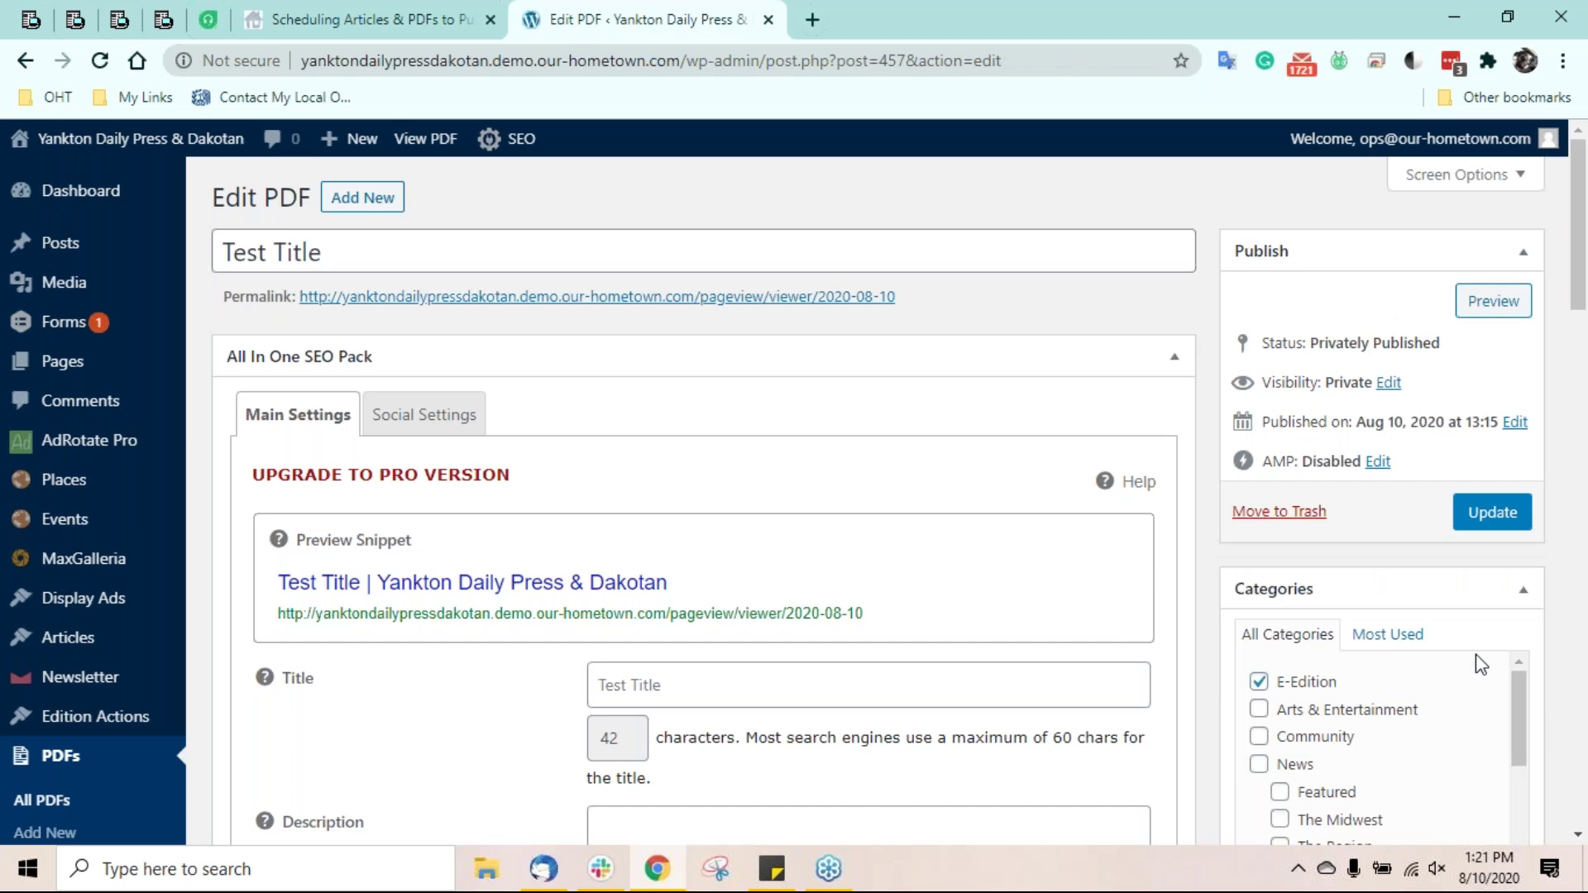
- Duplicate the PDF editing tab and open the list of all PDFs in the copy through the dashboard
right_click(672, 18)
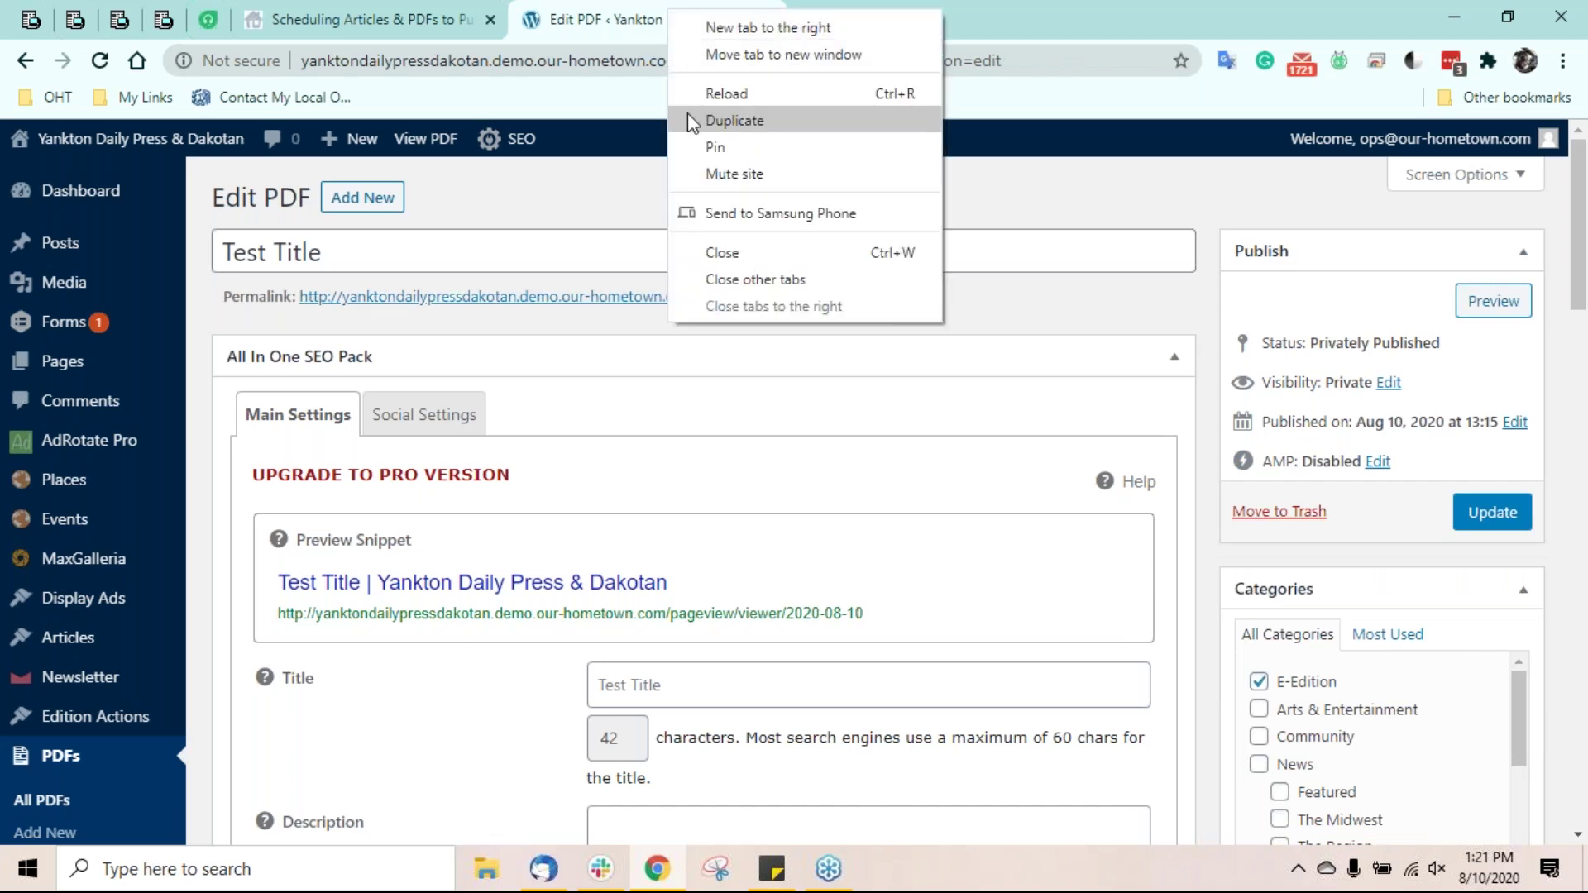
click(734, 120)
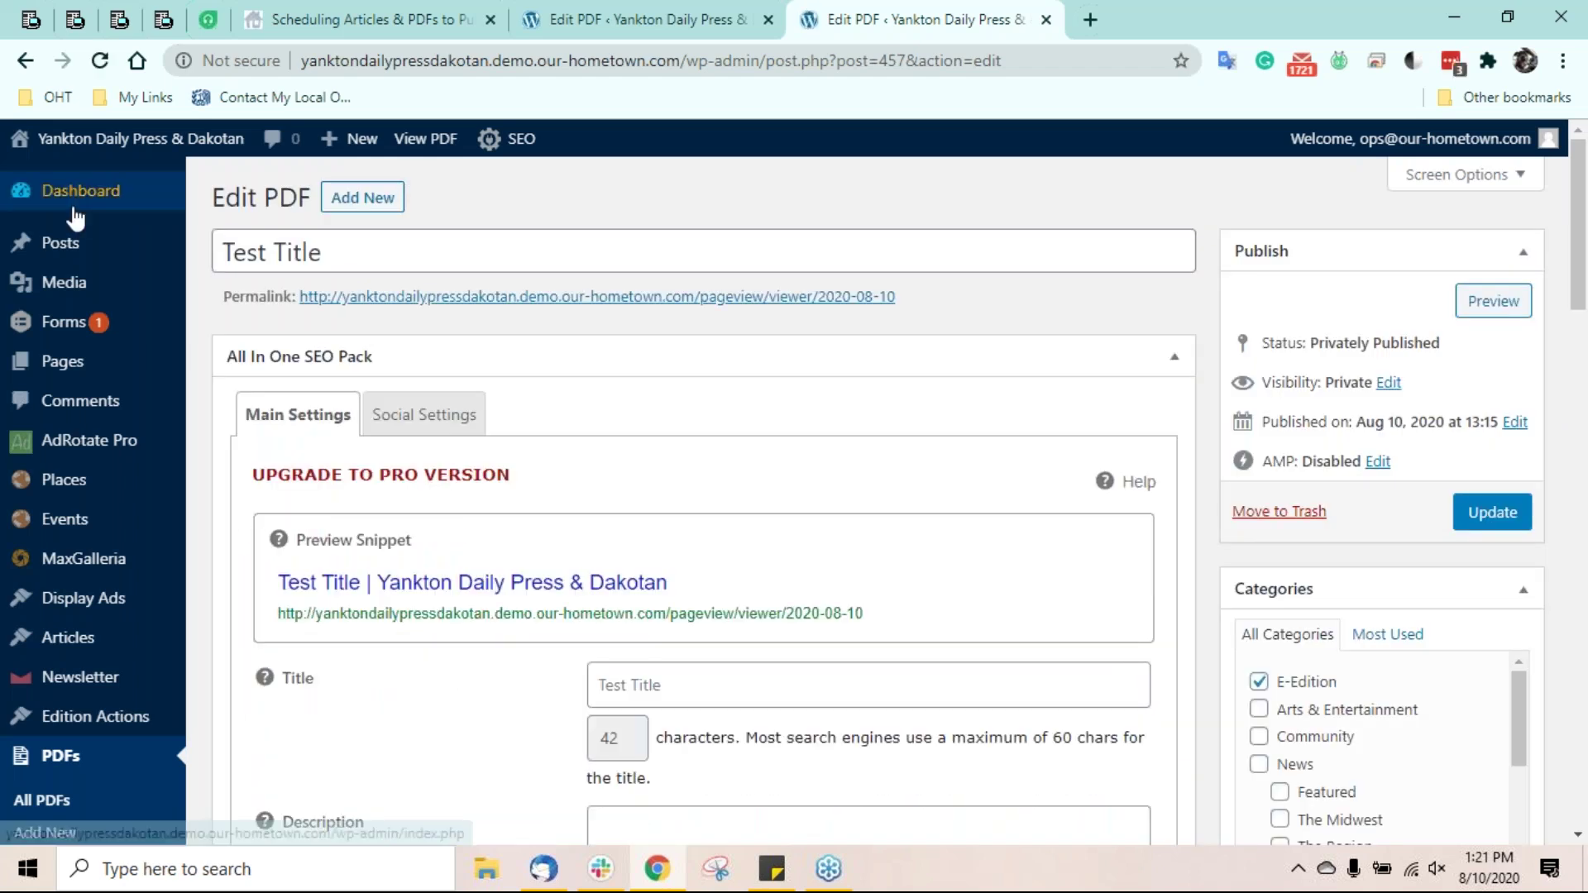
click(75, 206)
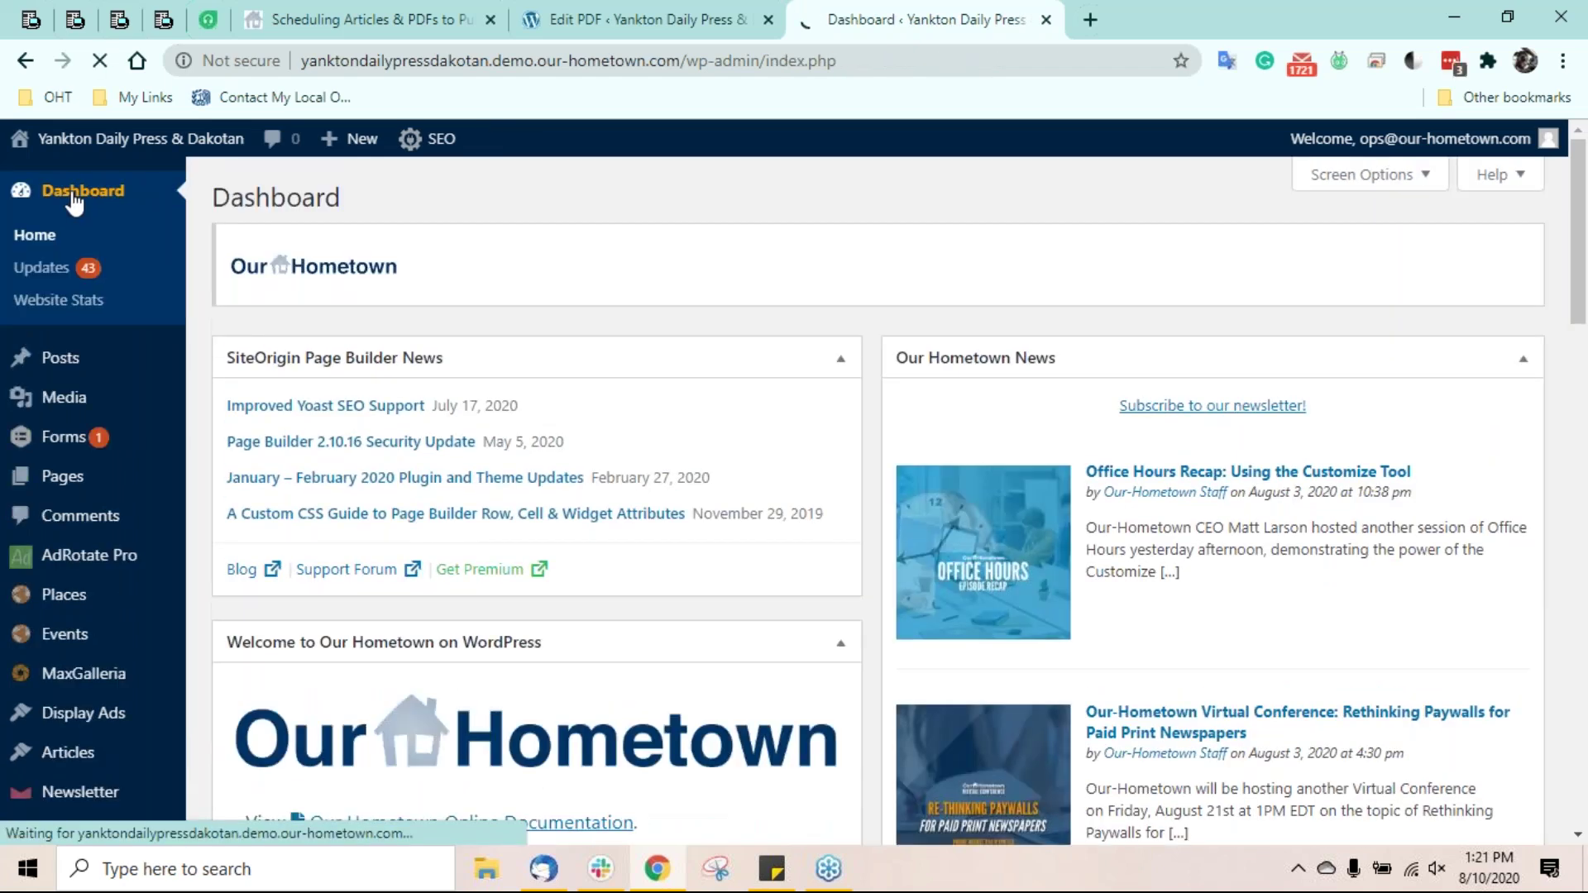
mouse_move(86, 478)
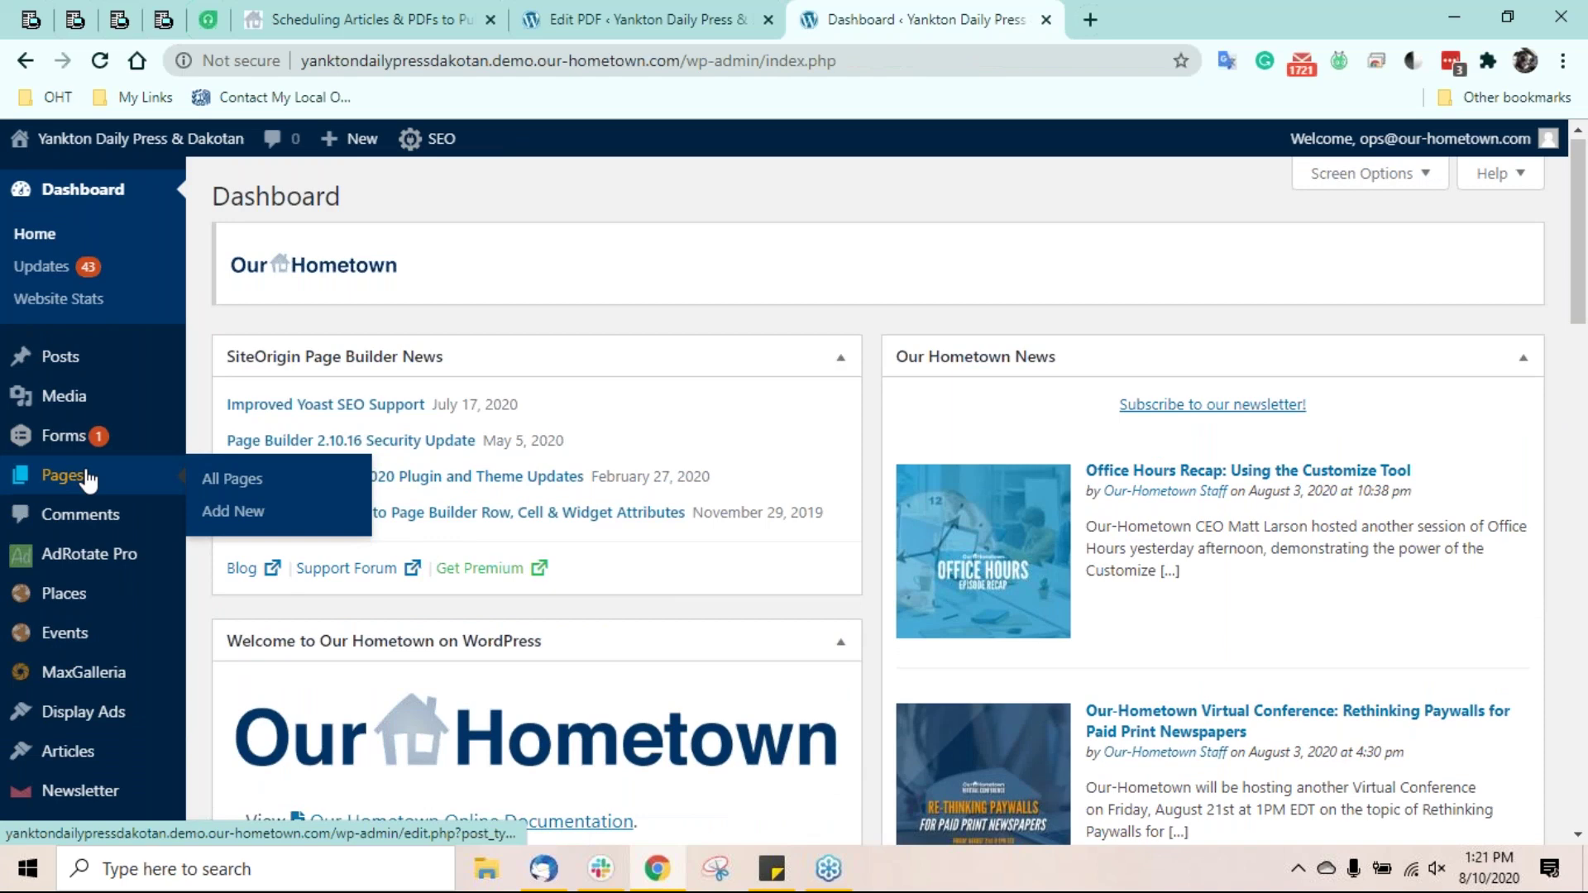
scroll(88, 478, down, 5)
click(90, 410)
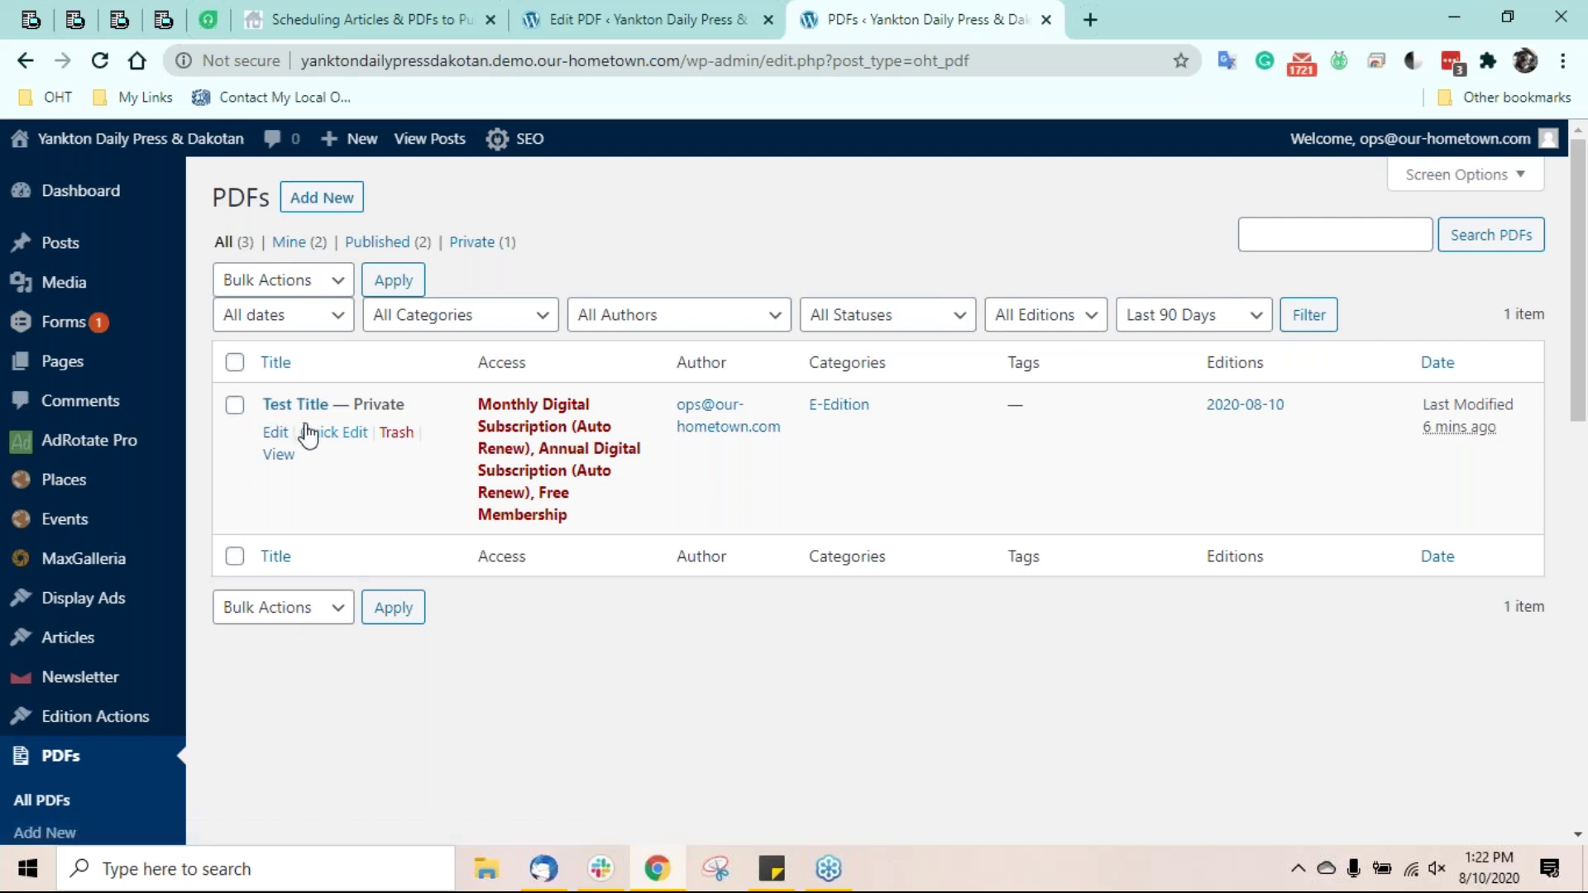
- Return to the original PDF editing tab and open the list of all articles there
click(682, 15)
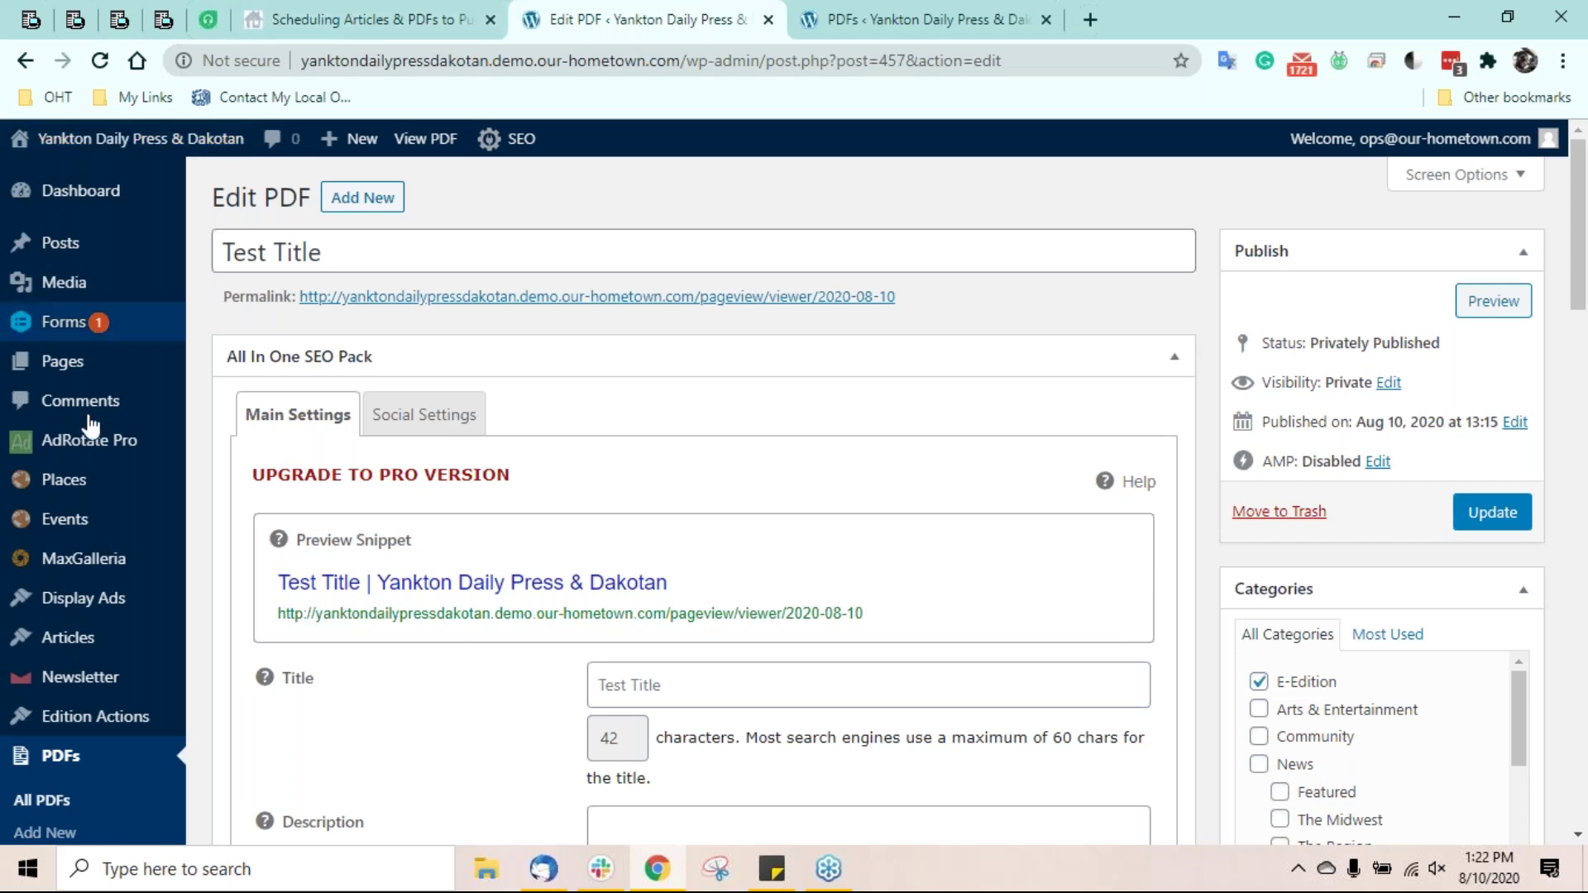
mouse_move(91, 447)
scroll(91, 446, down, 3)
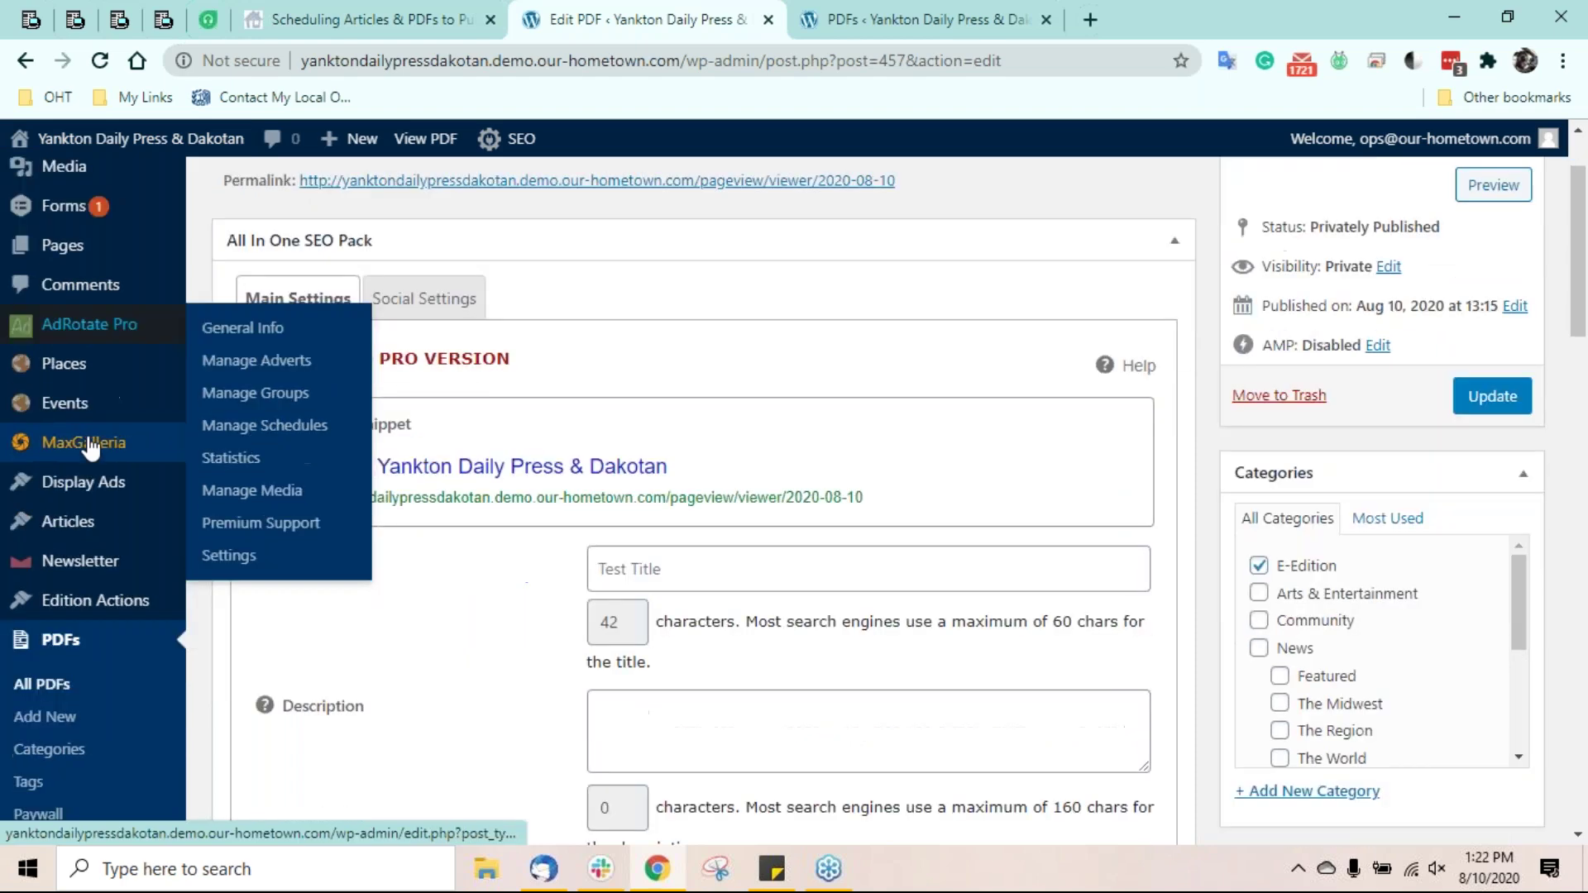
scroll(91, 447, down, 2)
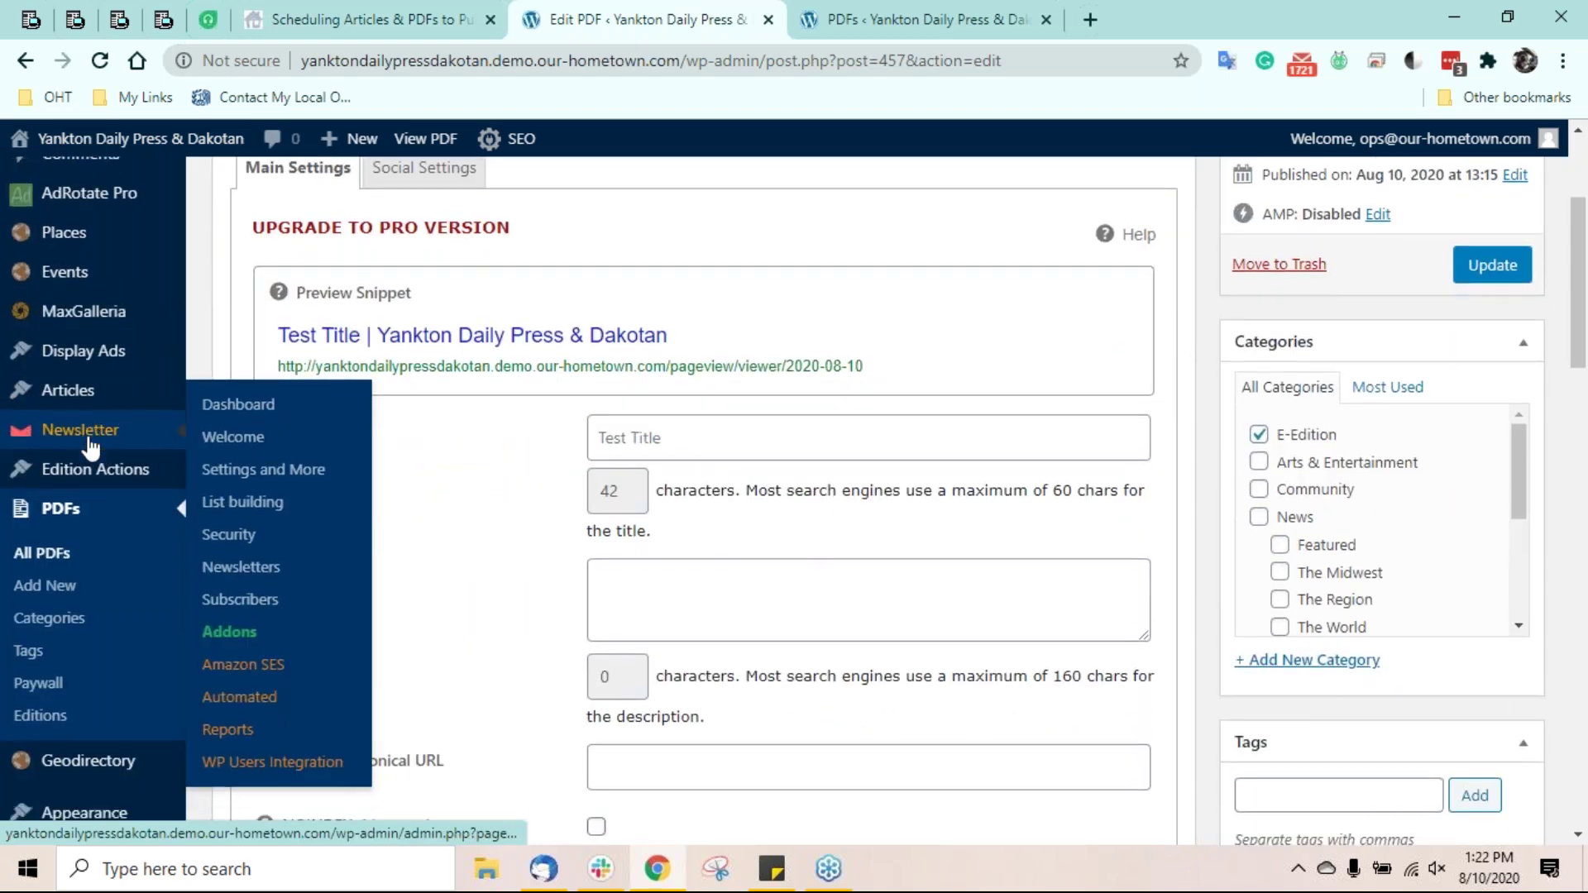
scroll(91, 447, up, 4)
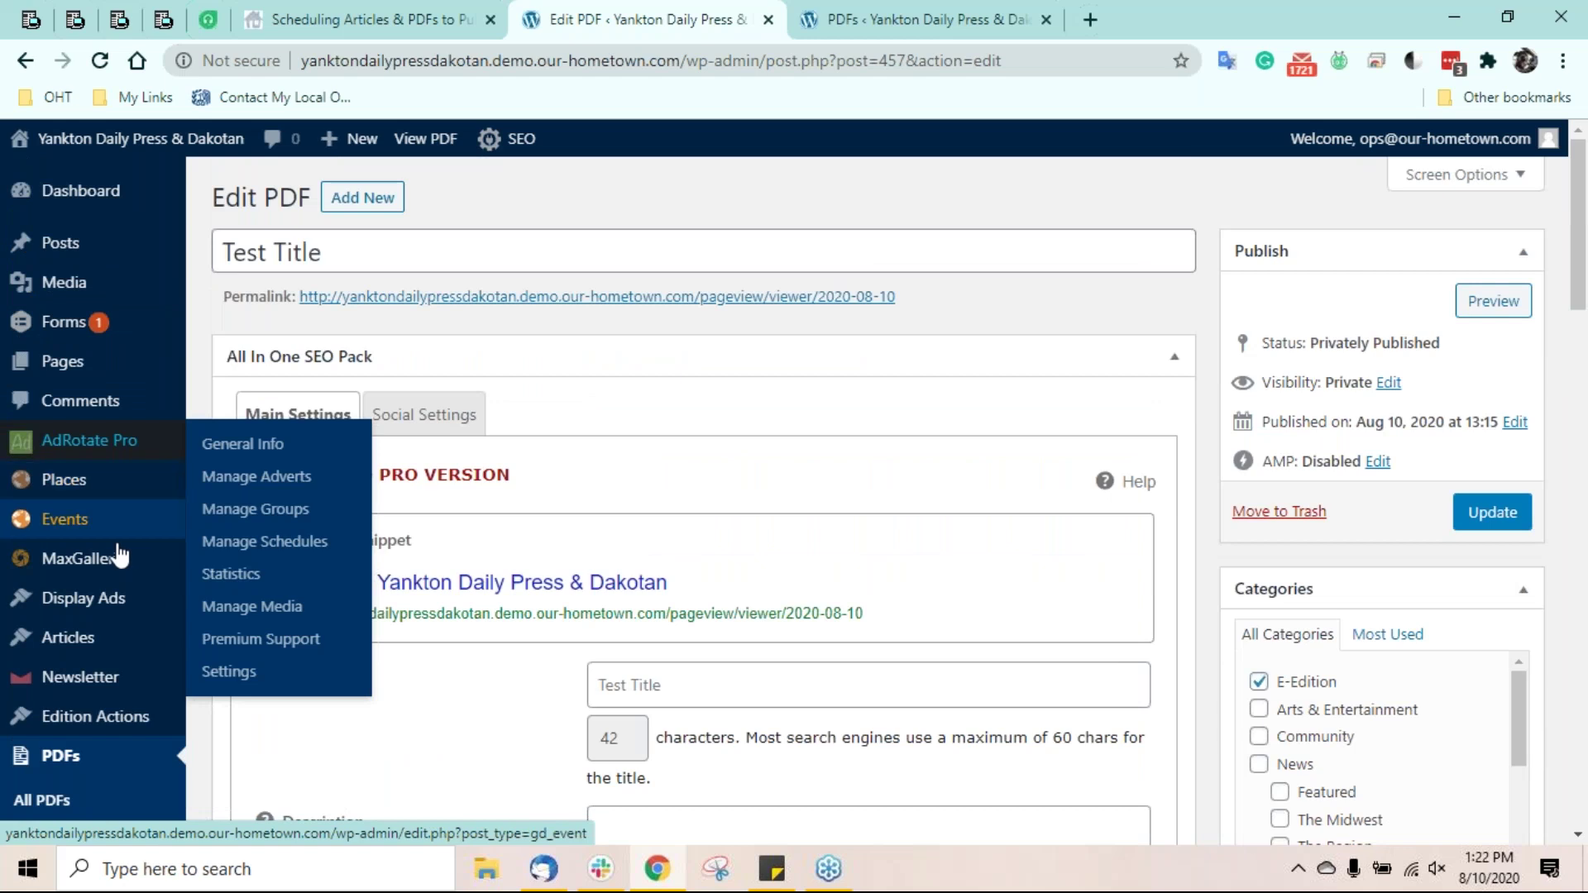
mouse_move(99, 638)
click(256, 570)
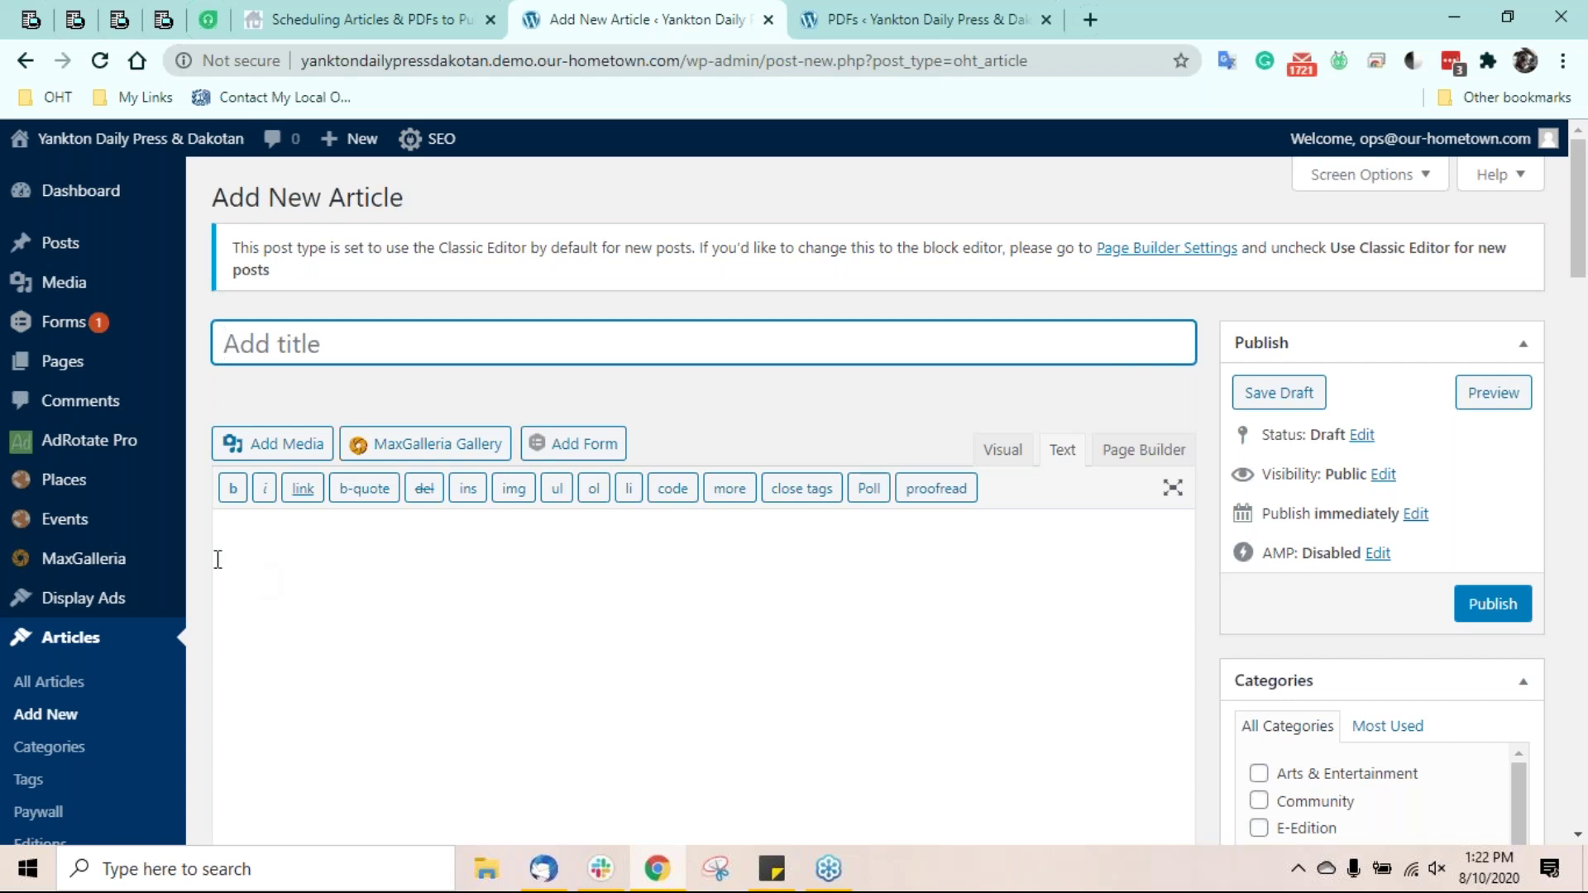
click(52, 682)
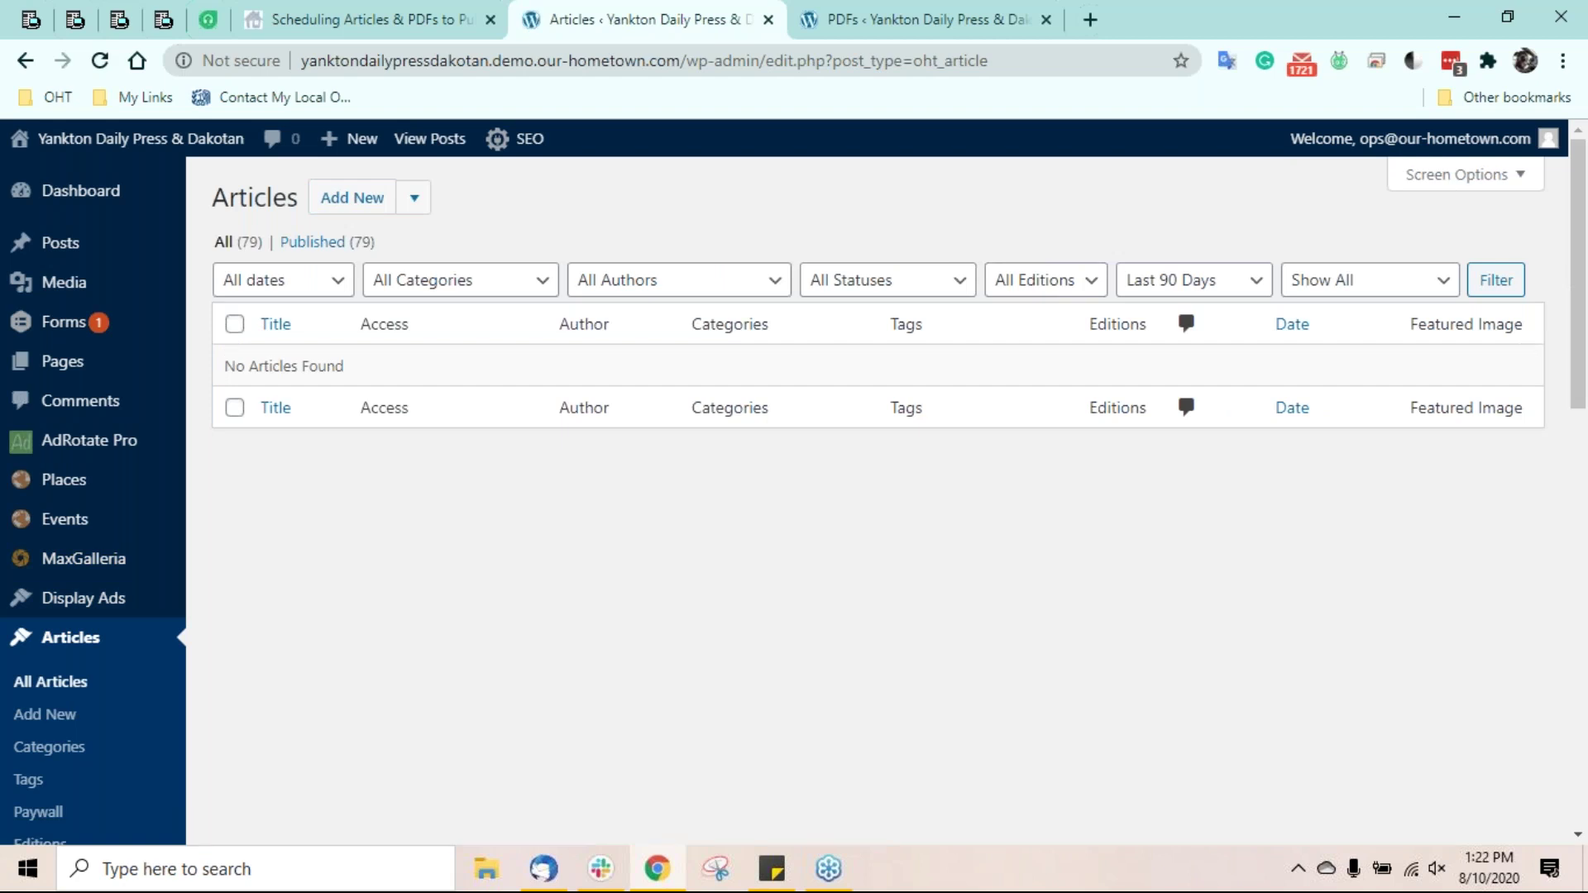
- Start a new article in the Block Editor and dismiss its welcome guide
click(422, 205)
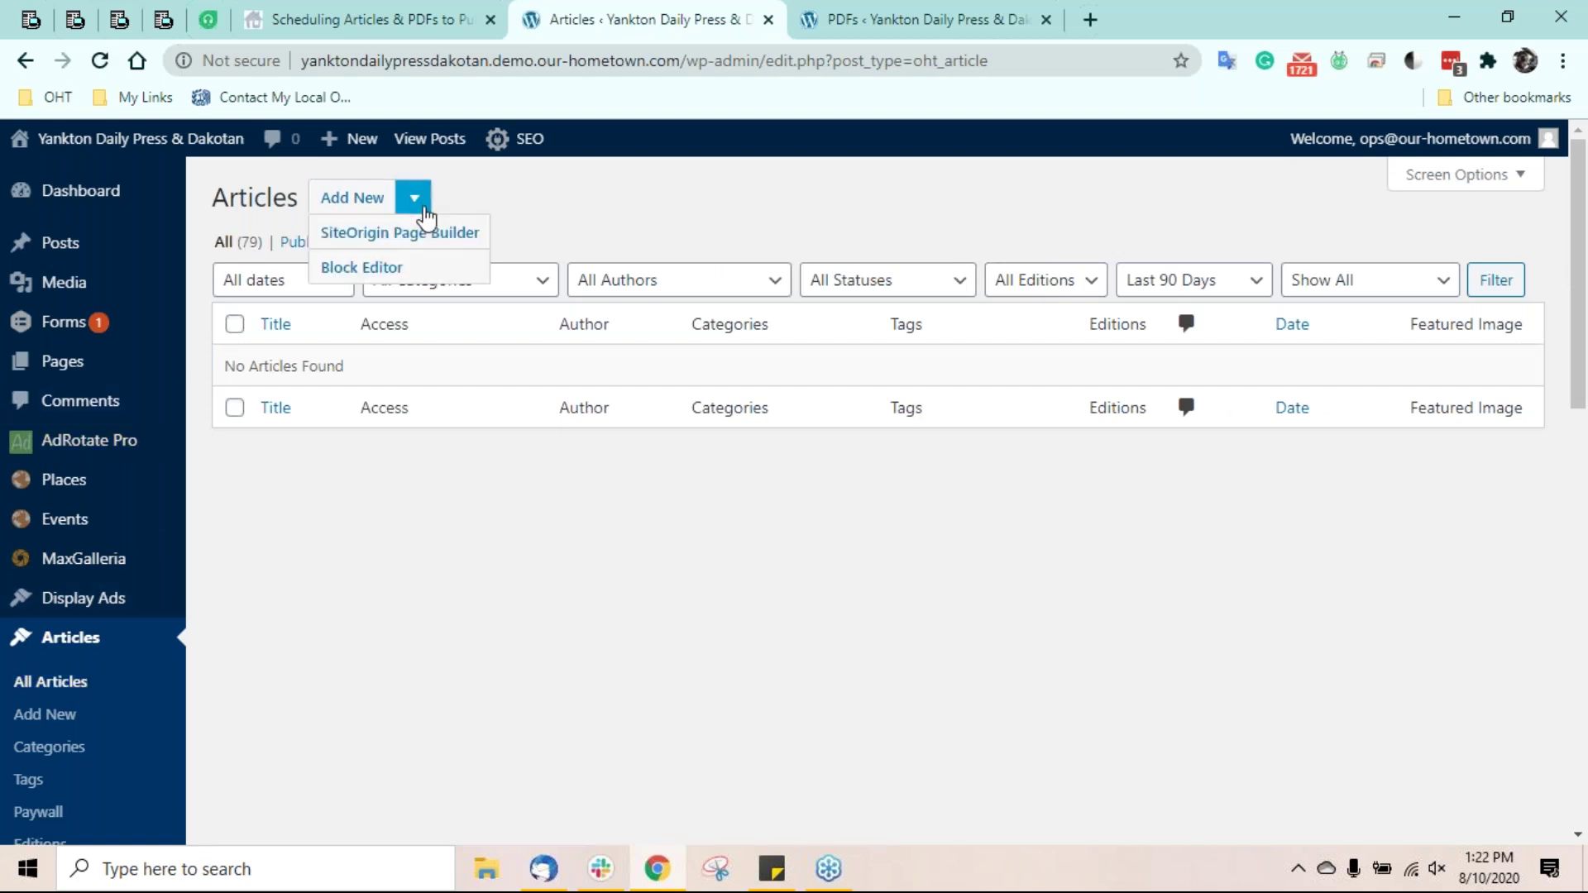
click(402, 271)
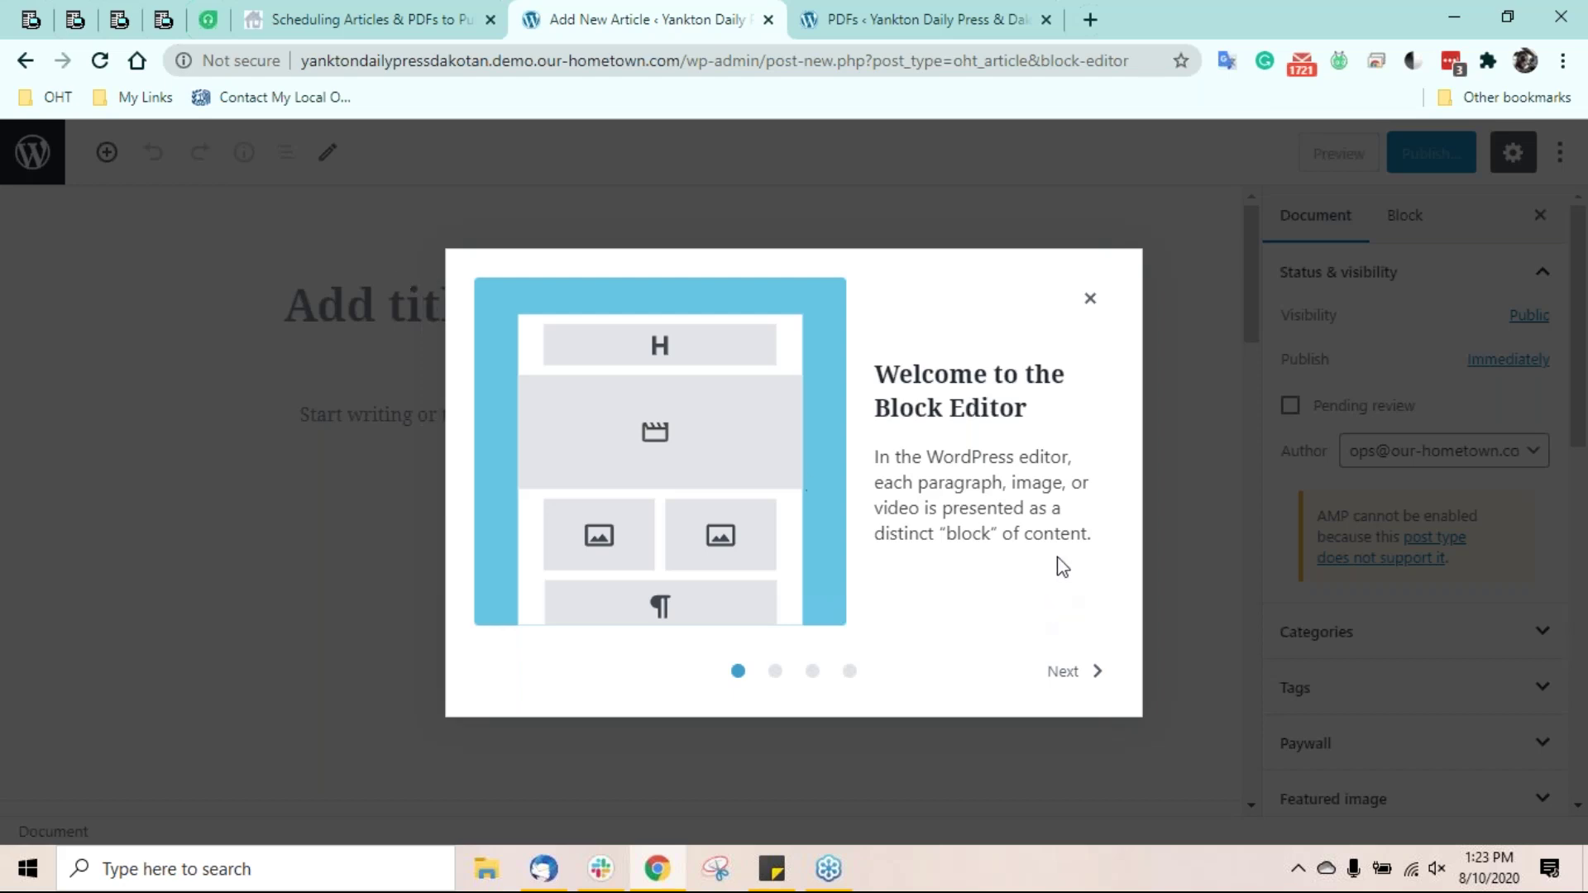
click(1090, 299)
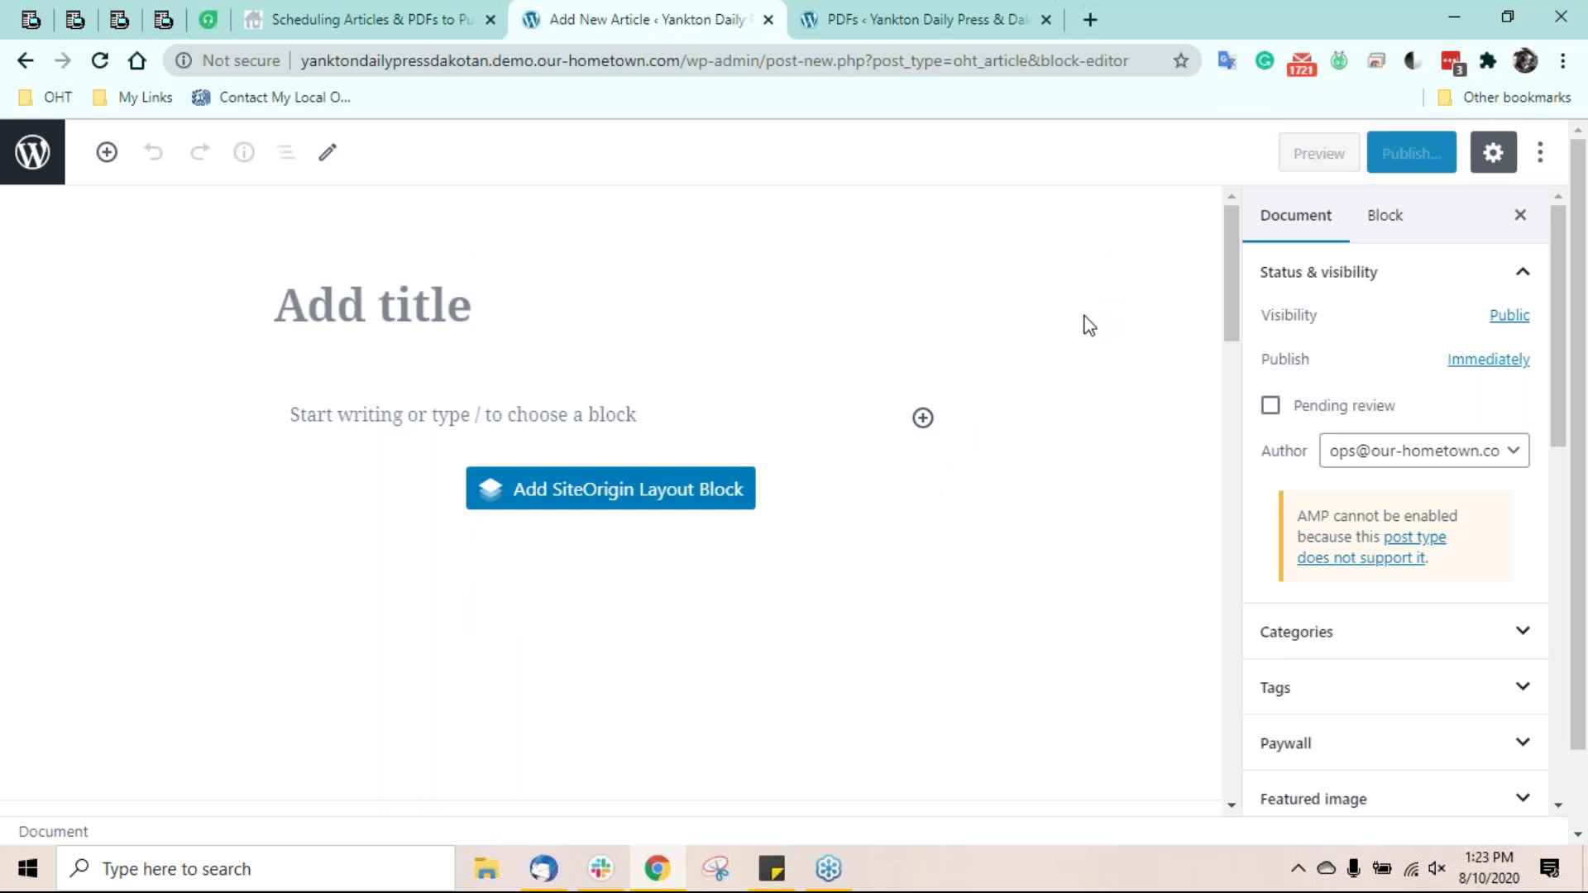
click(1318, 226)
click(1383, 230)
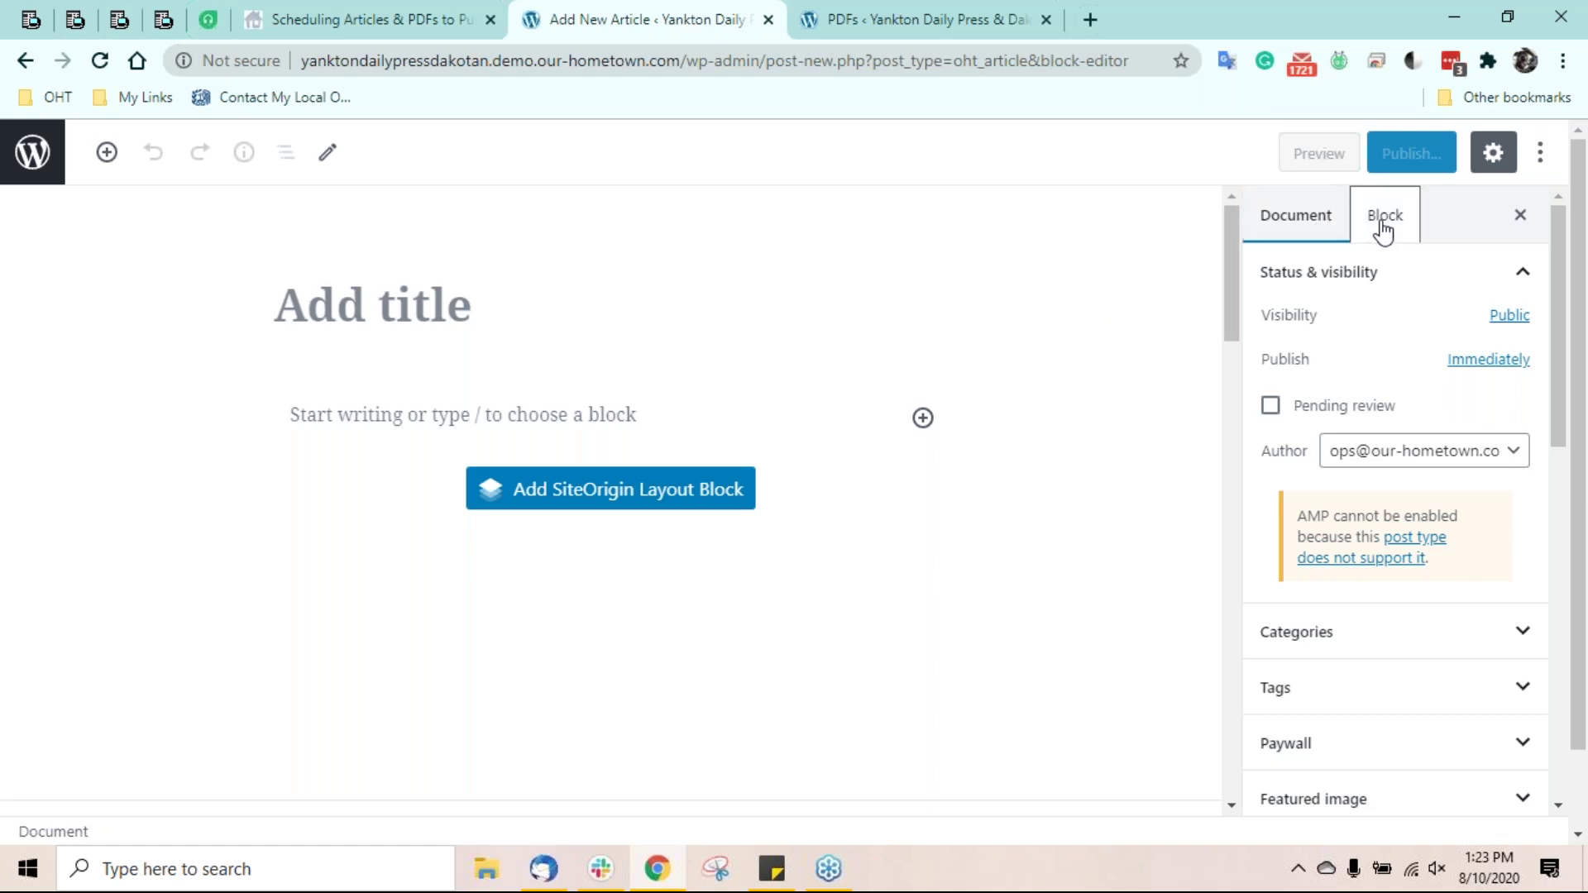
click(1300, 227)
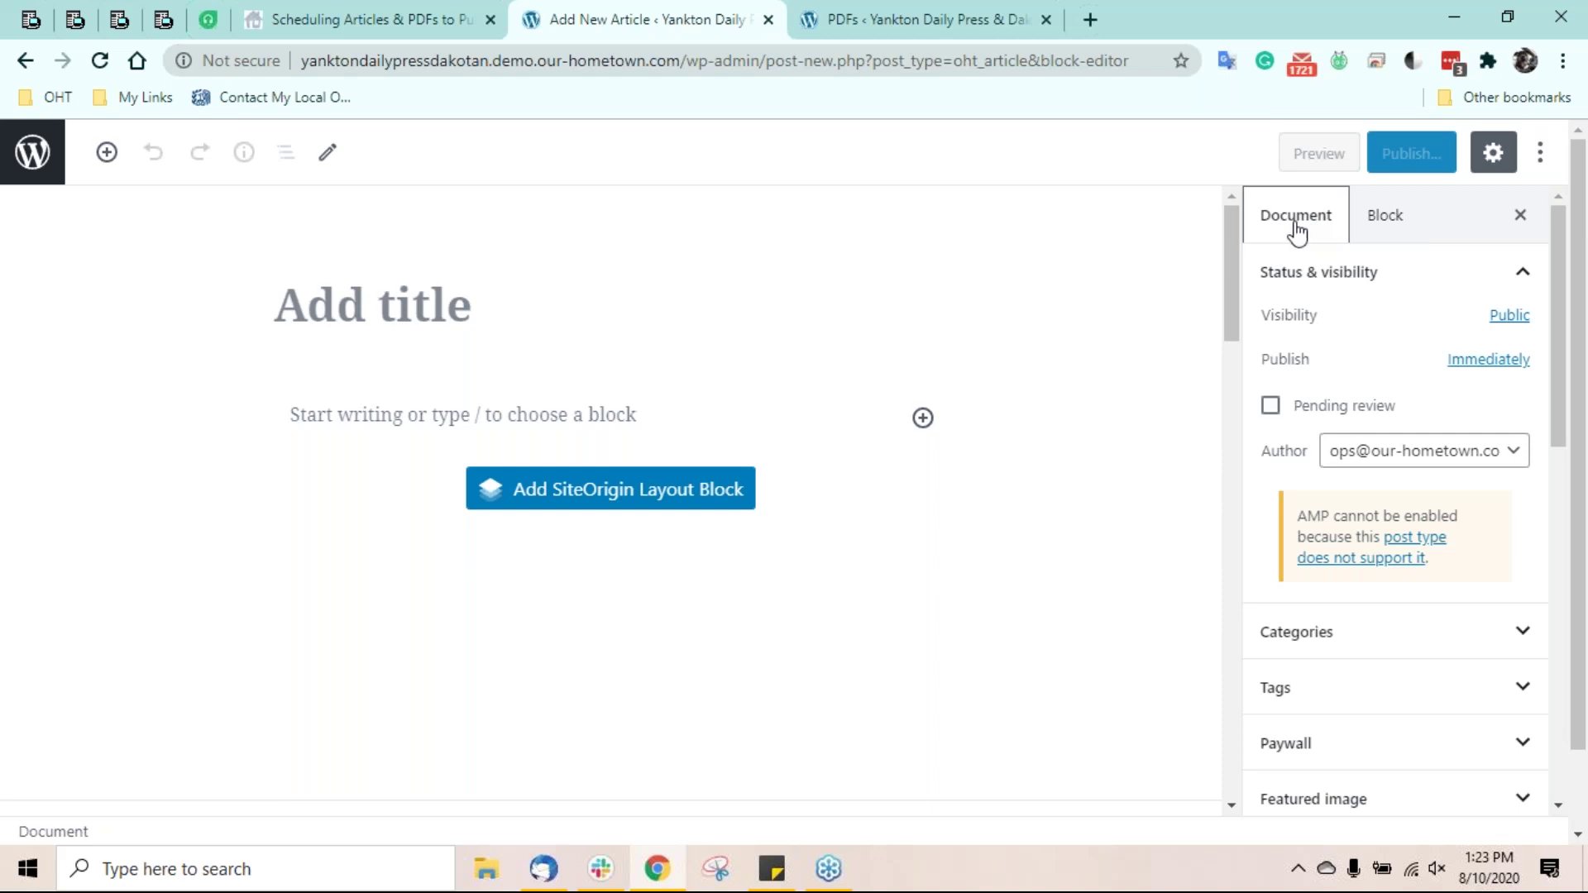
click(496, 323)
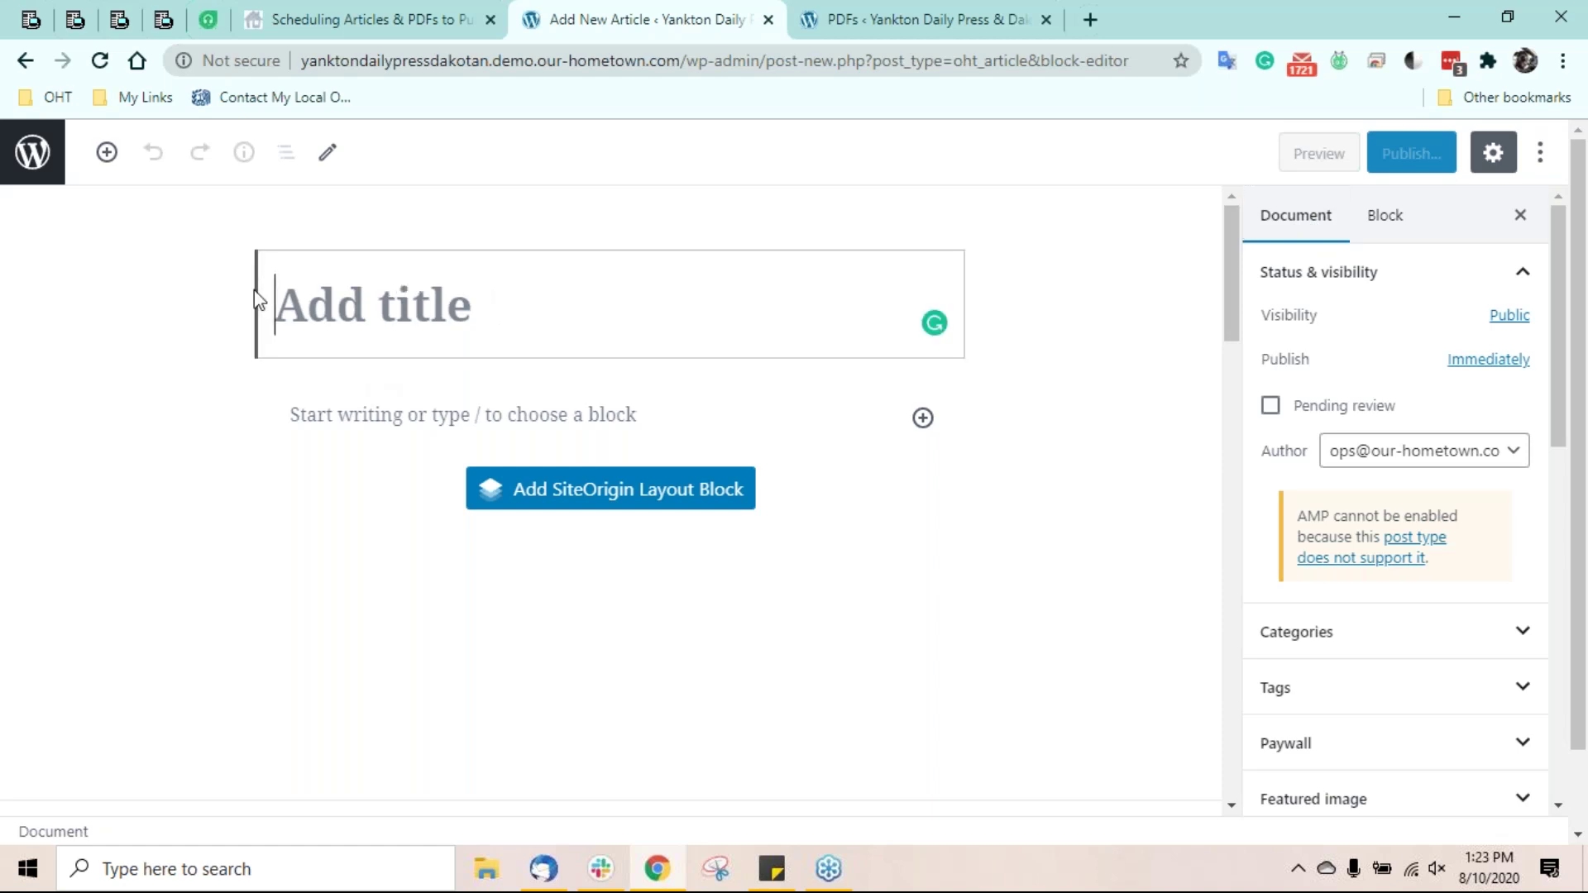
text(TEst)
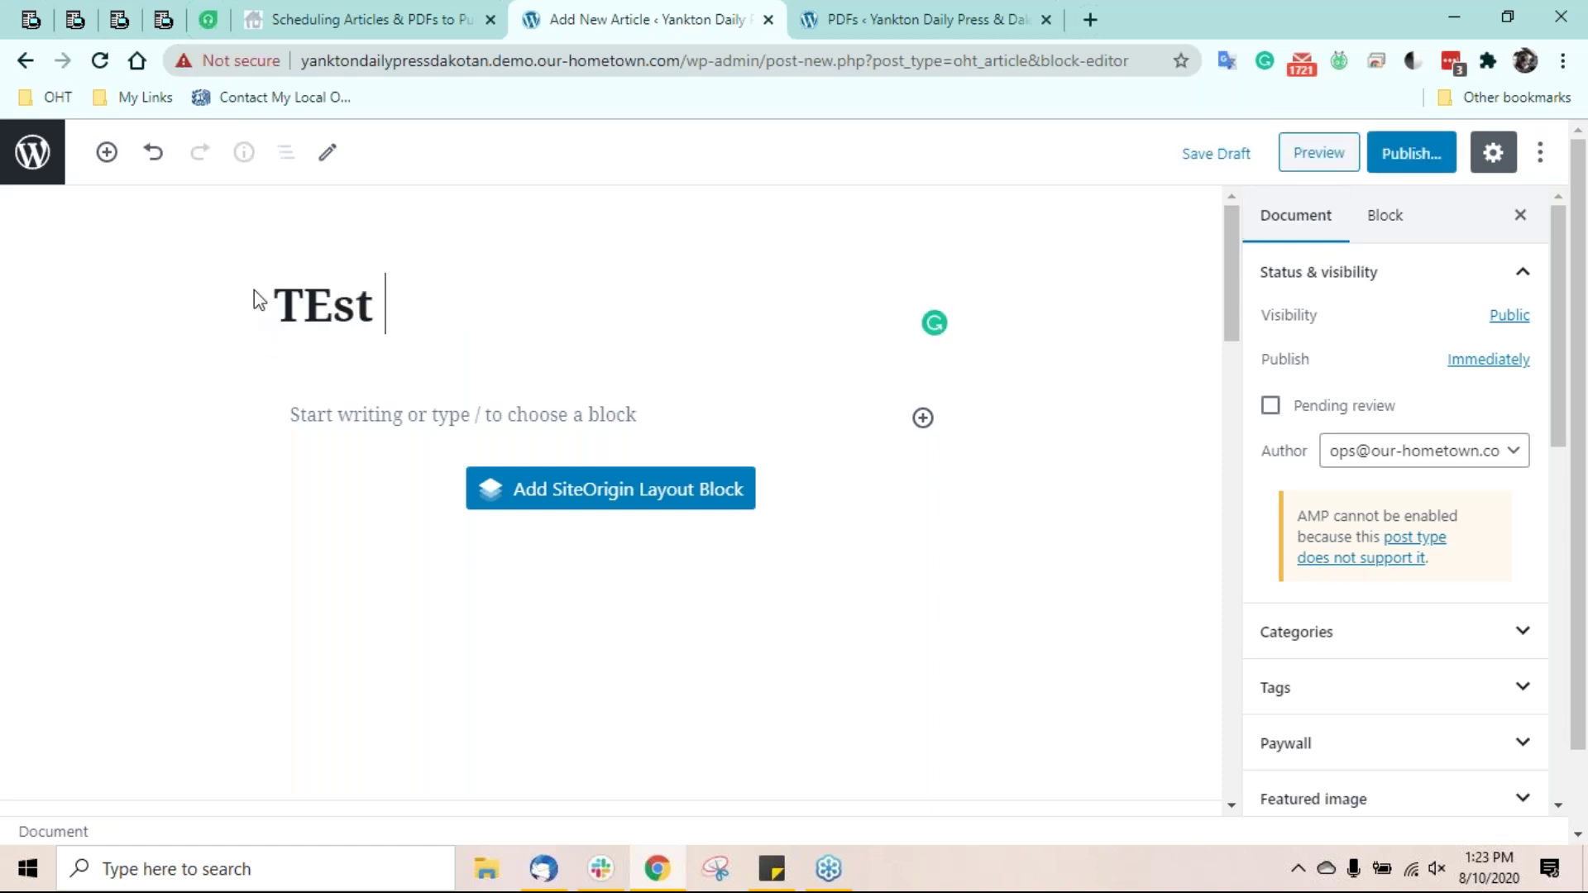
key(BackSpace)
key(BackSpace)
key(BackSpace)
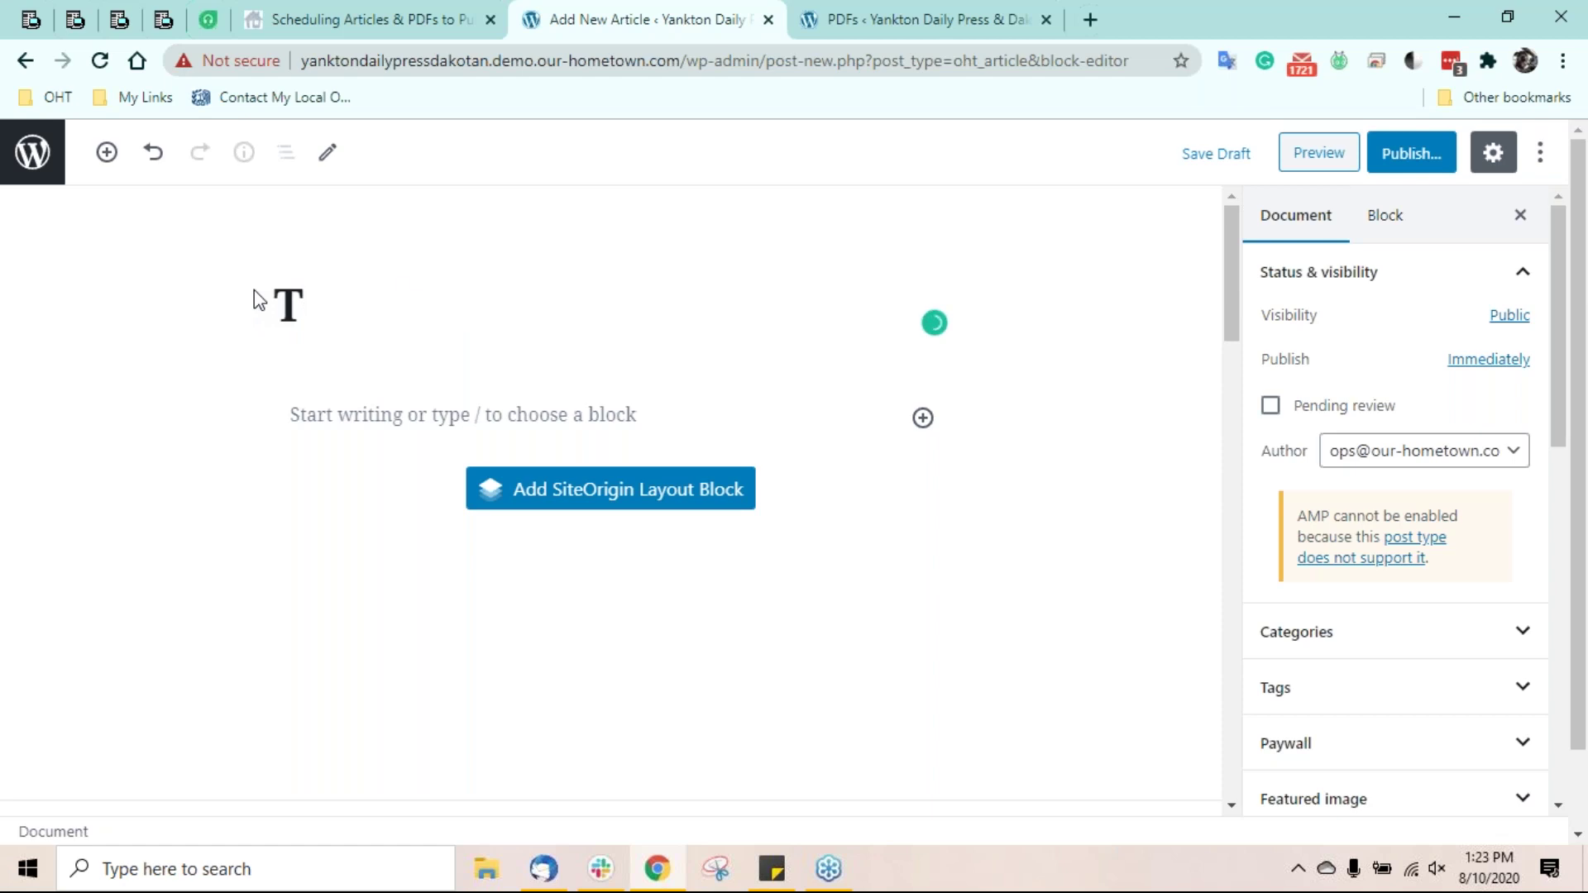
key(BackSpace)
key(Return)
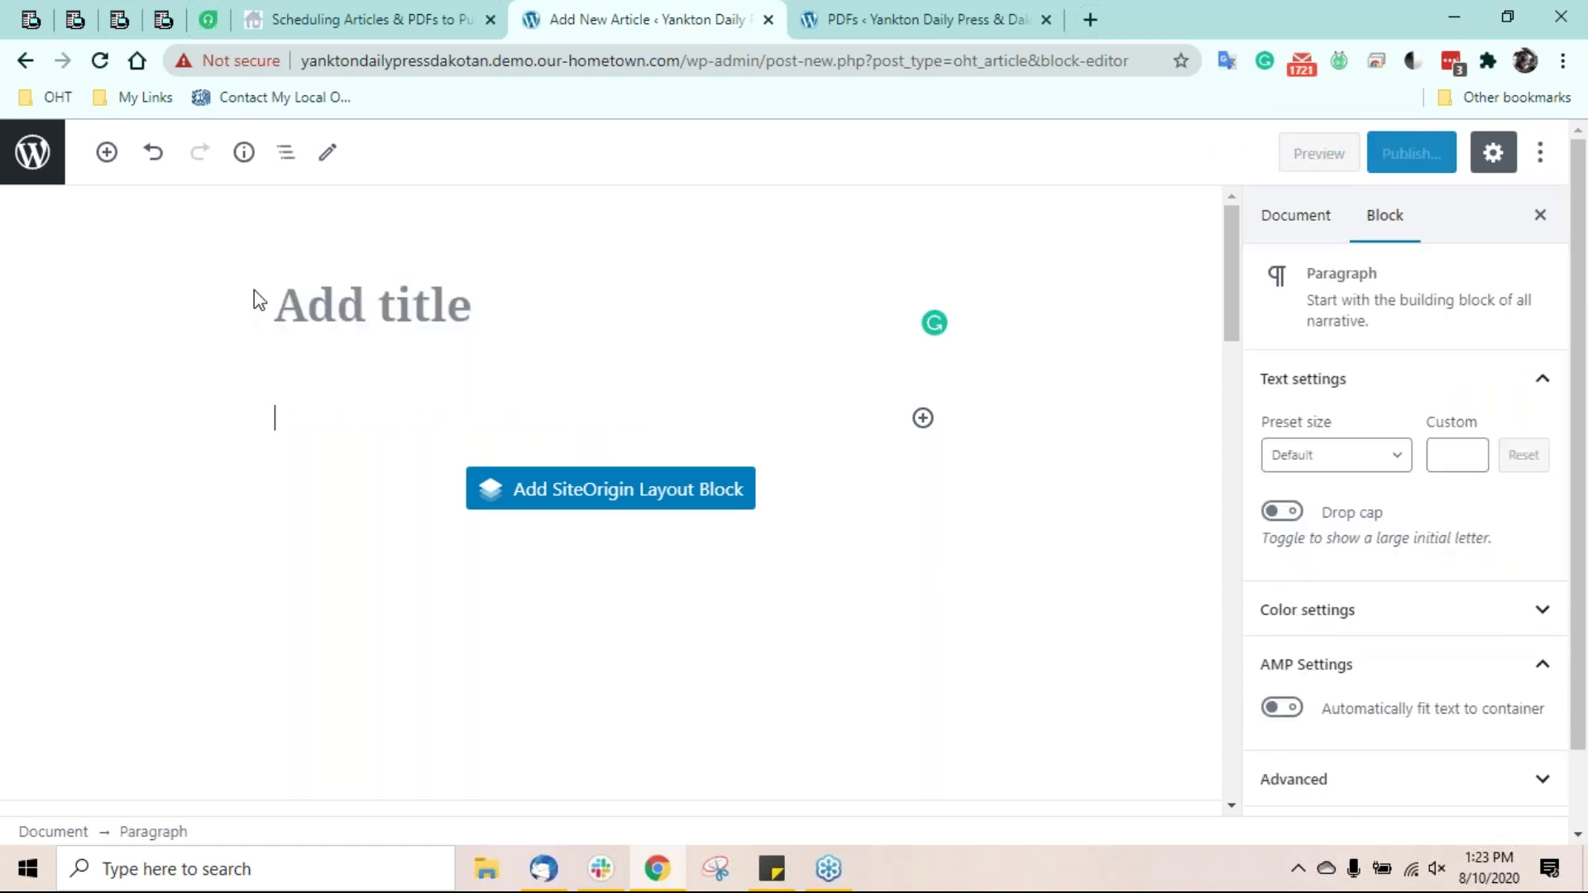
- Title the new article "Test Article Block Editor"
click(334, 300)
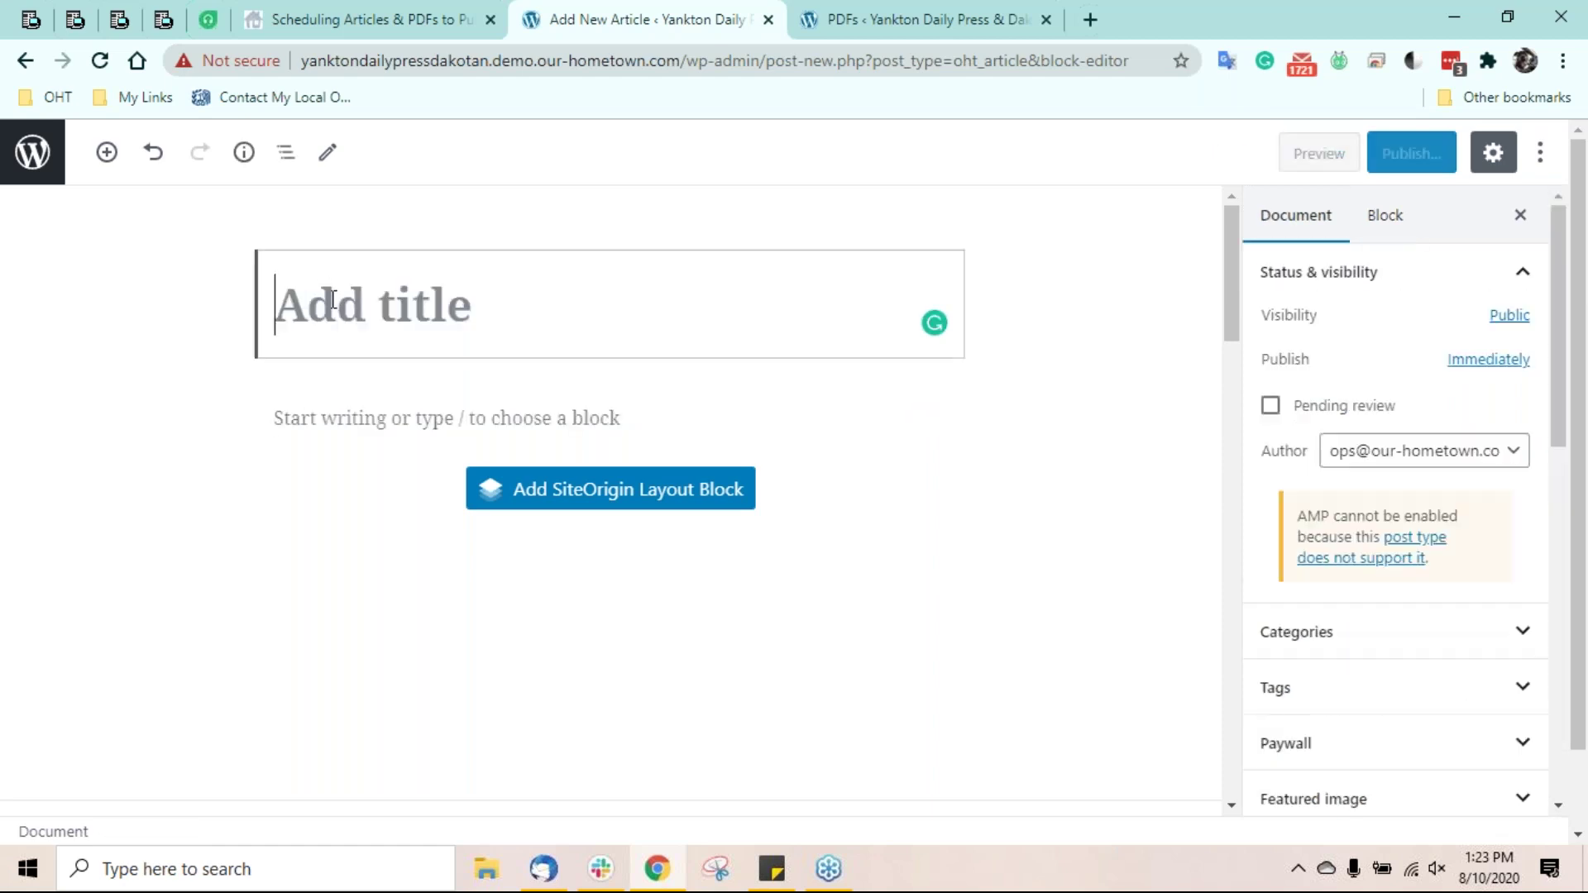
text(Test)
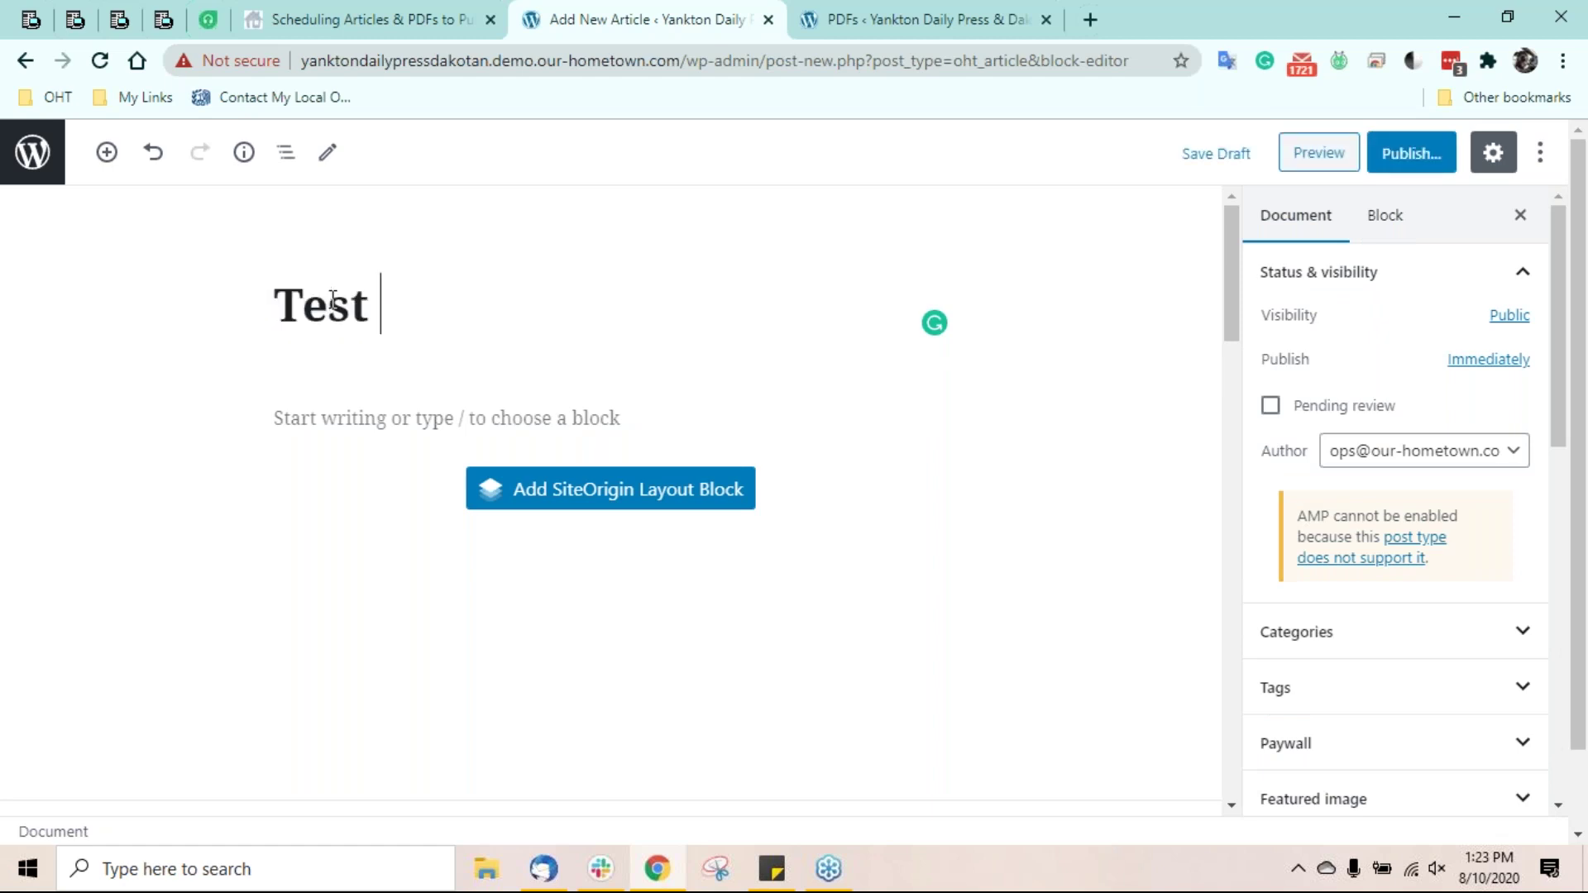
text( Article )
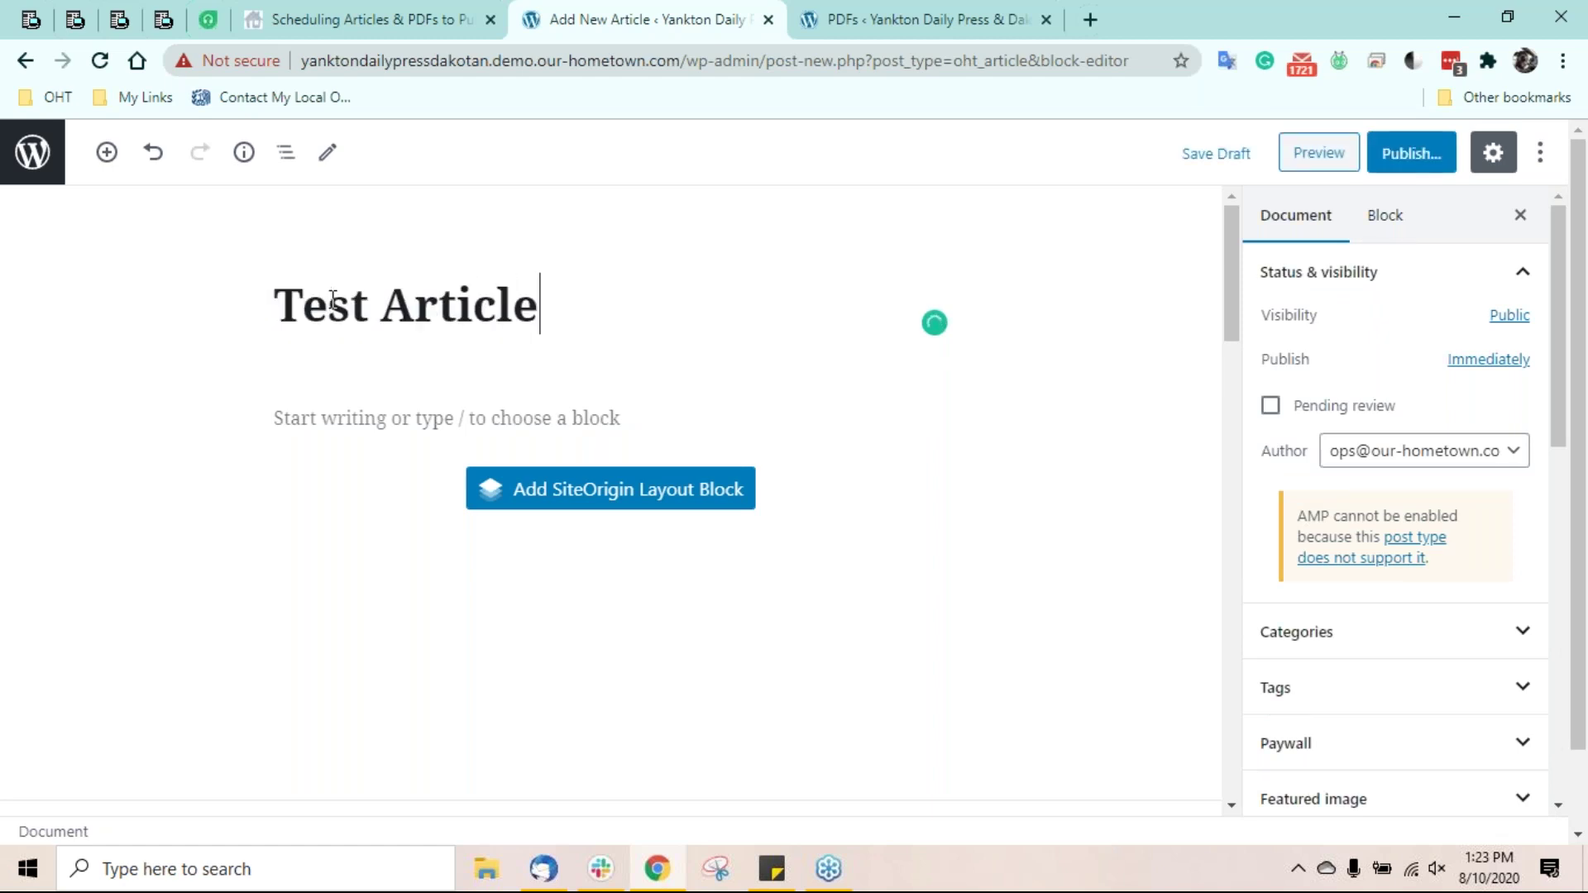
text(Block Editor)
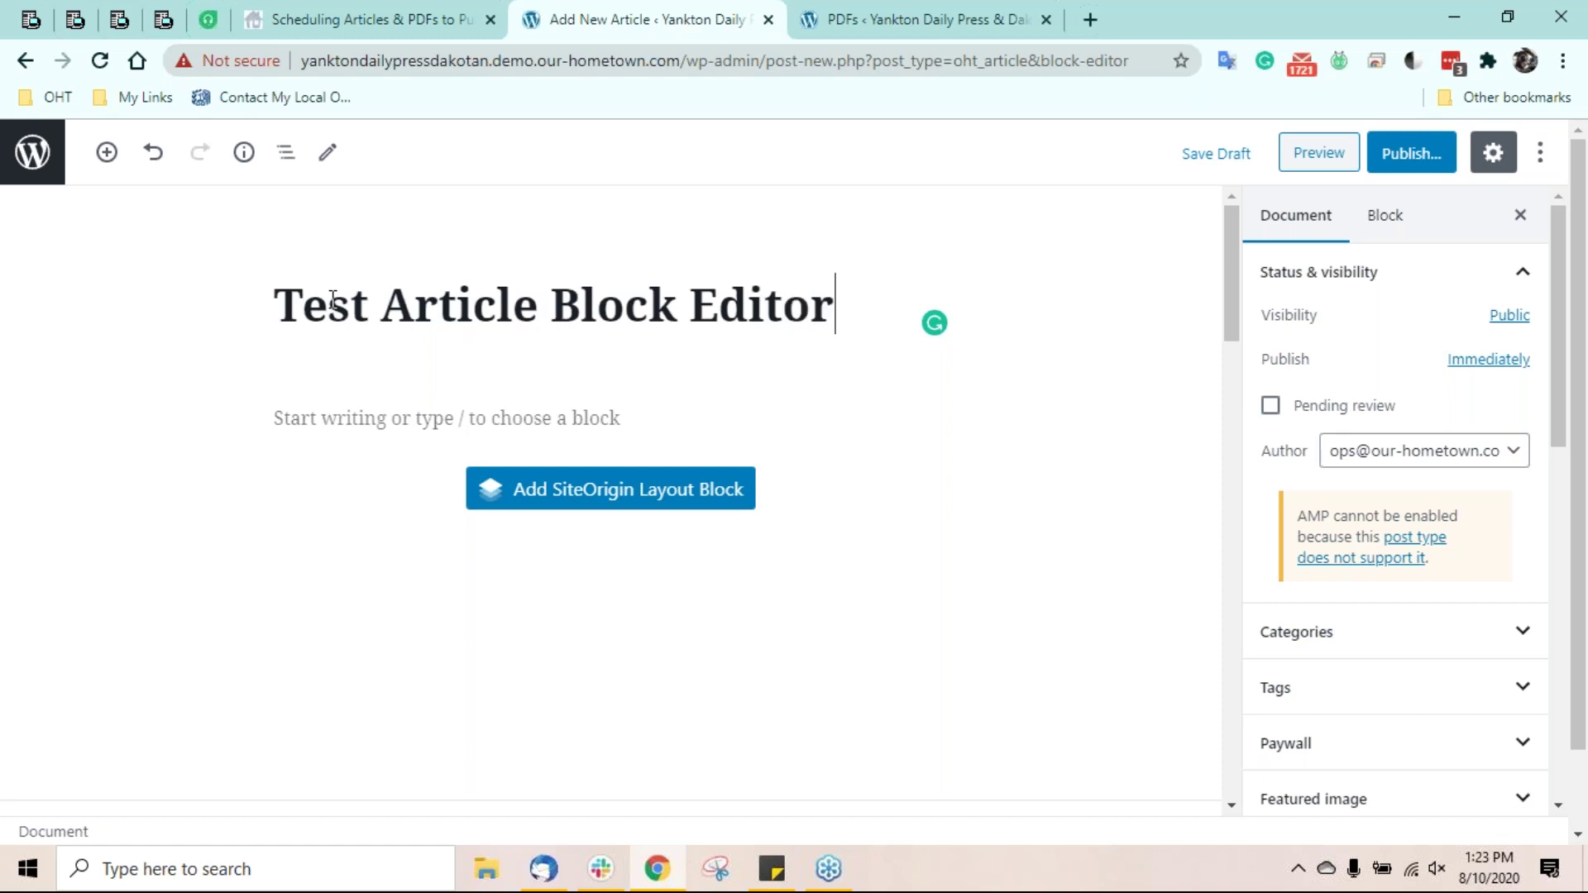
- Write the body paragraph "This is a test of the block editor." below the title
click(309, 409)
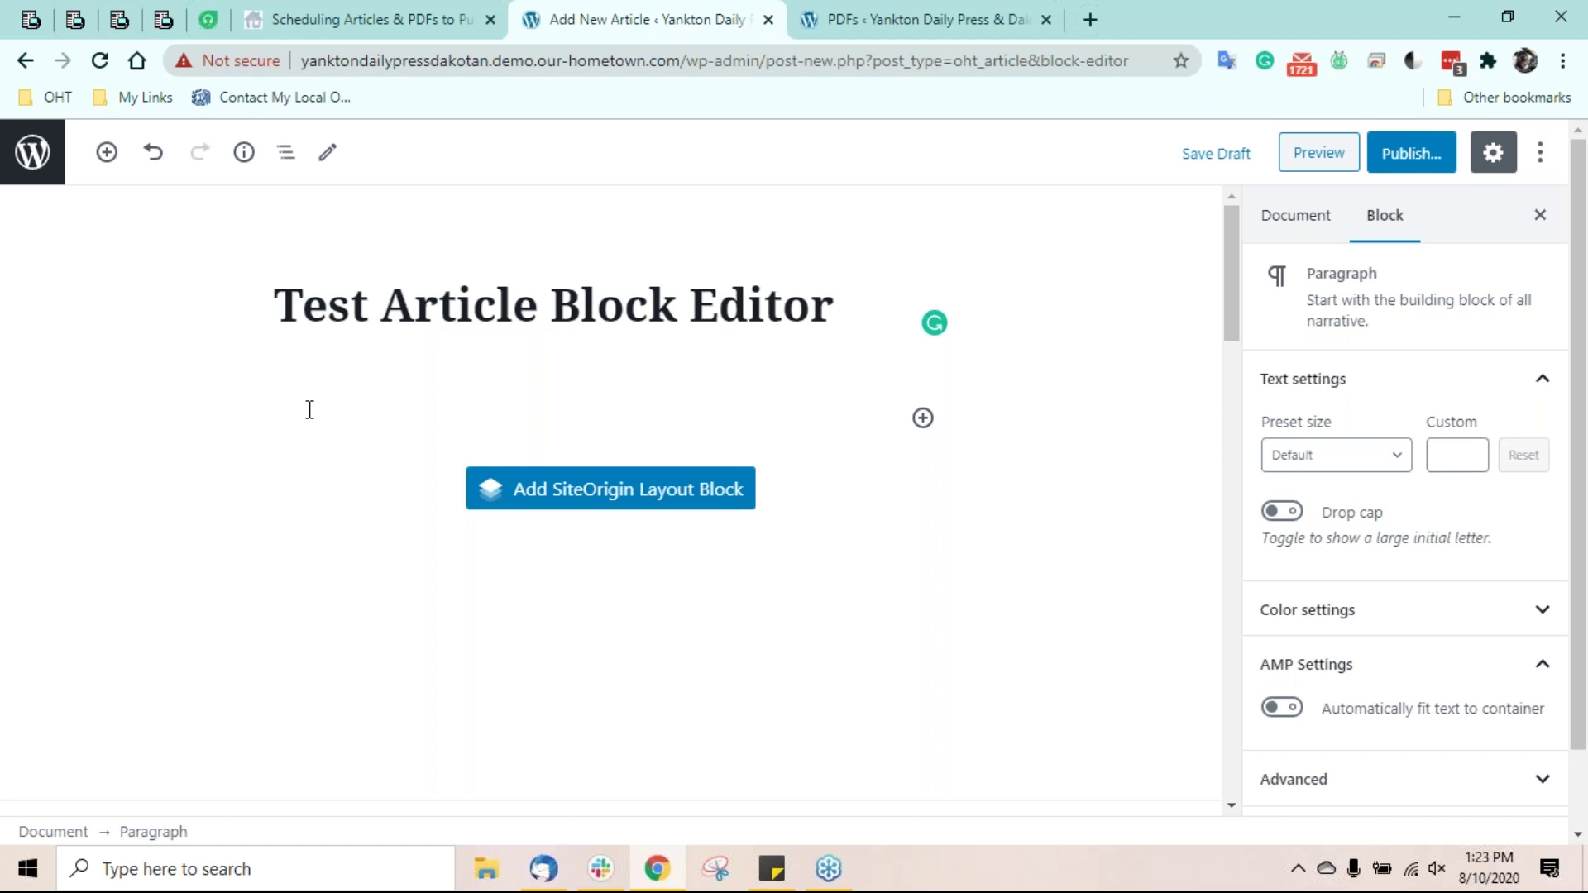
text(This is )
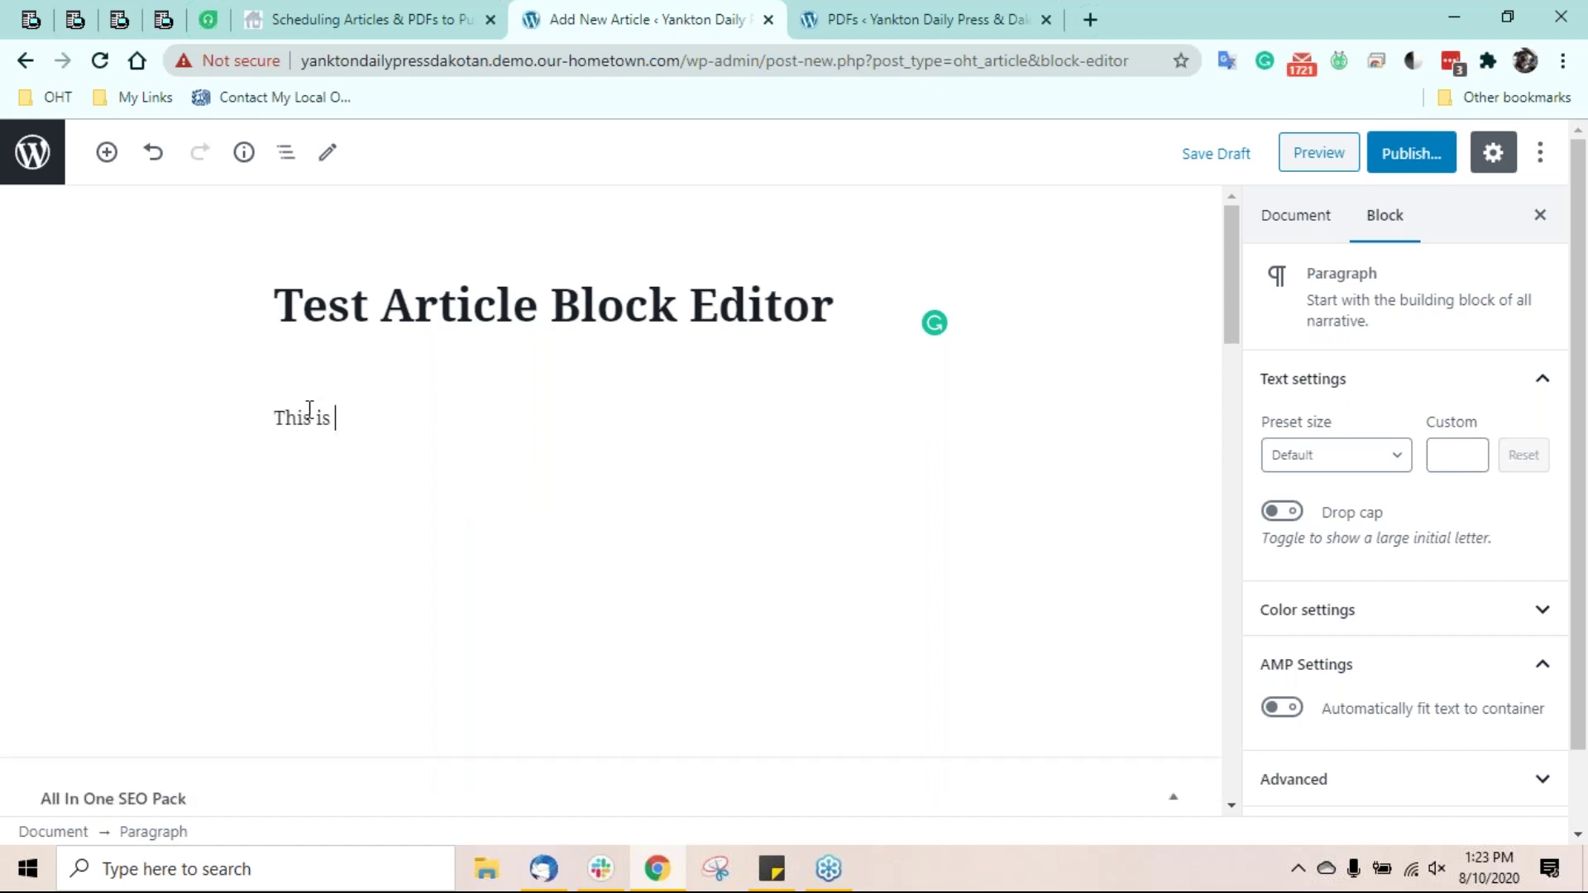
text(a test of the blo)
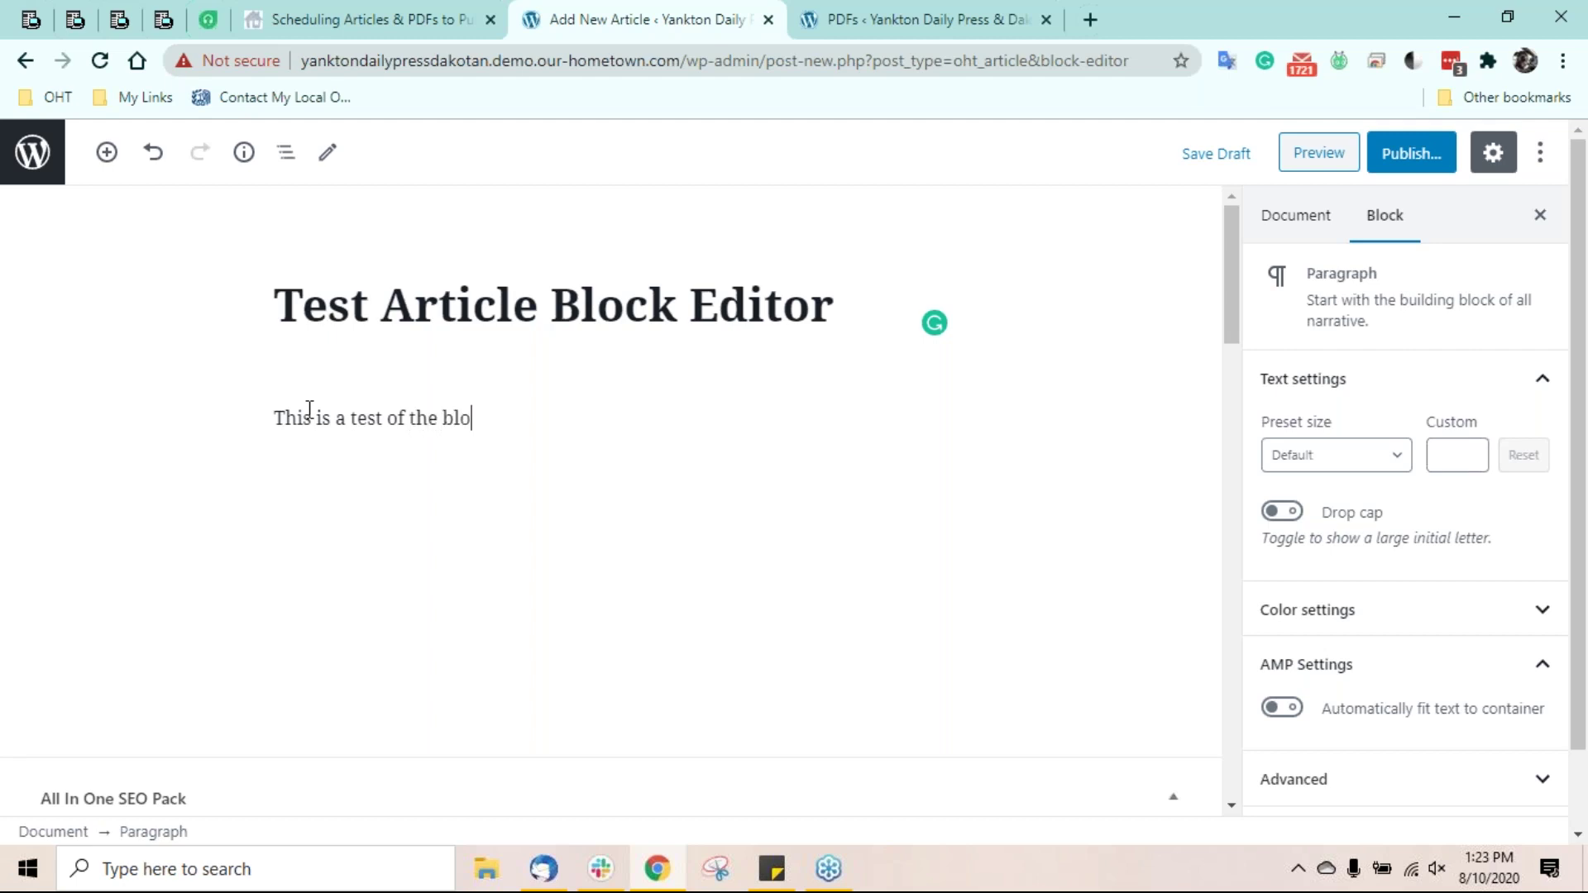
text(ck editor.)
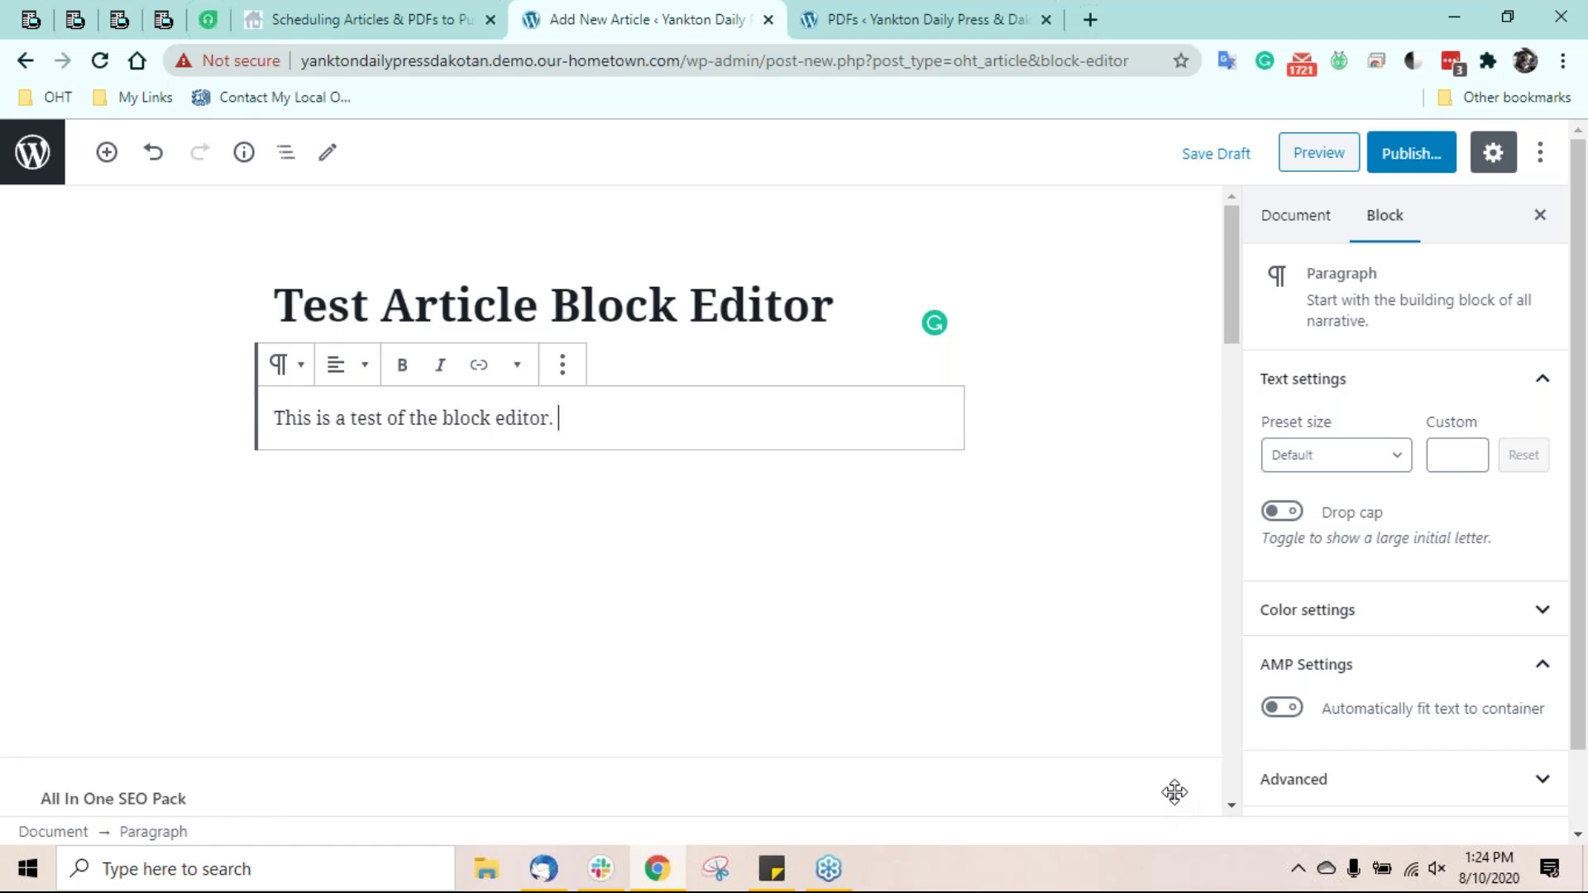
- Look over the sections below the article, collapsing All In One SEO Pack, and collapse the paragraph's Text settings
scroll(1172, 799, down, 1)
scroll(1172, 799, down, 5)
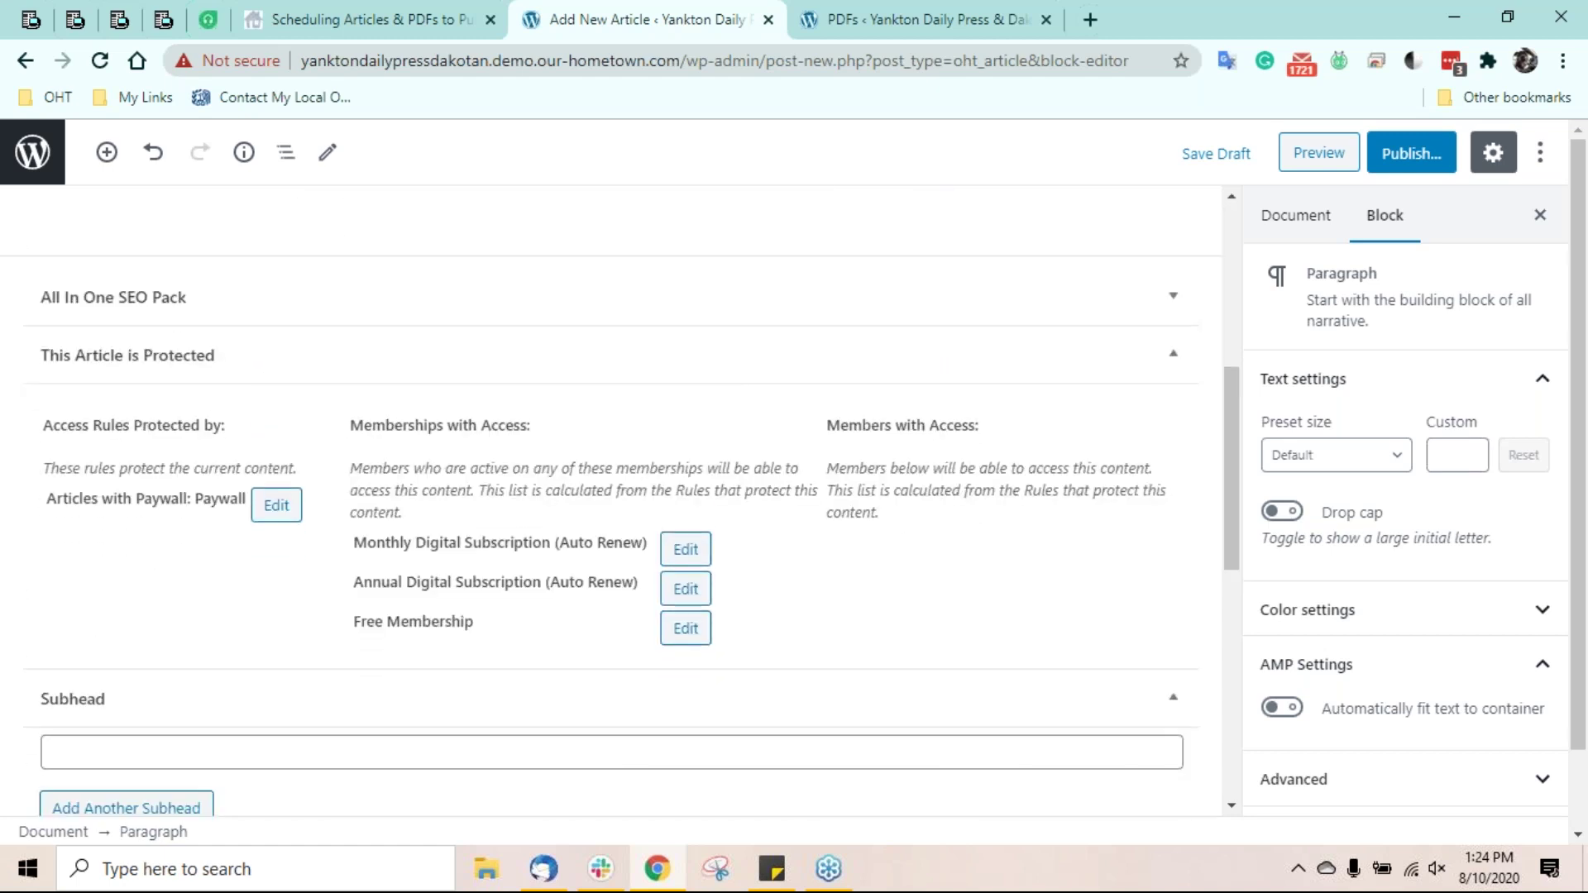
scroll(612, 496, up, 3)
scroll(612, 496, up, 3)
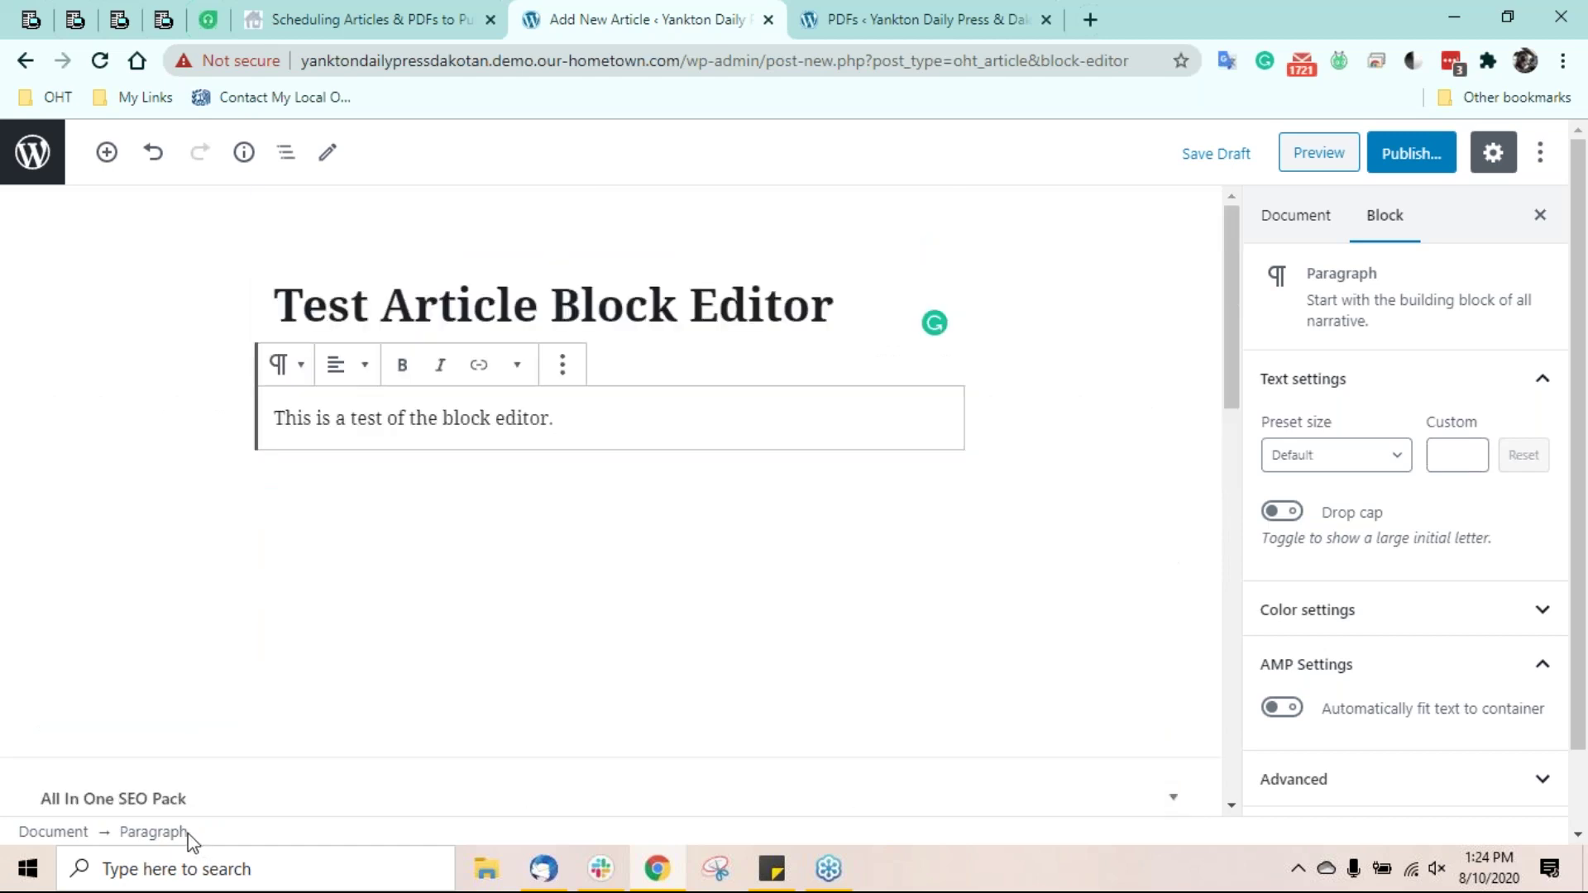
right_click(394, 542)
key(Escape)
click(1544, 381)
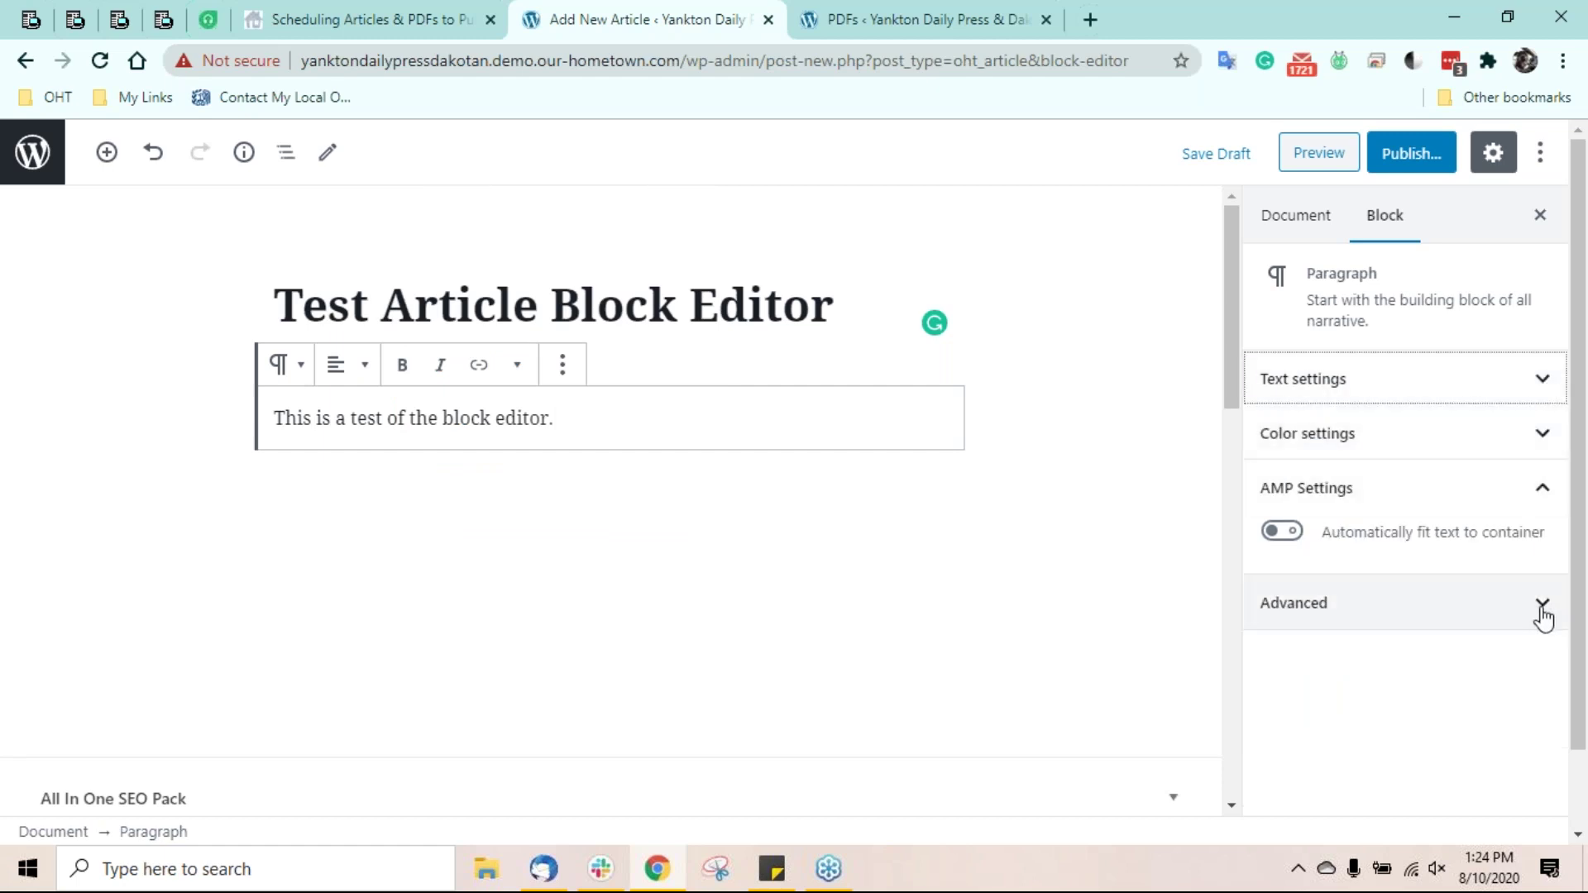
- Insert an Image block below the body paragraph
click(106, 153)
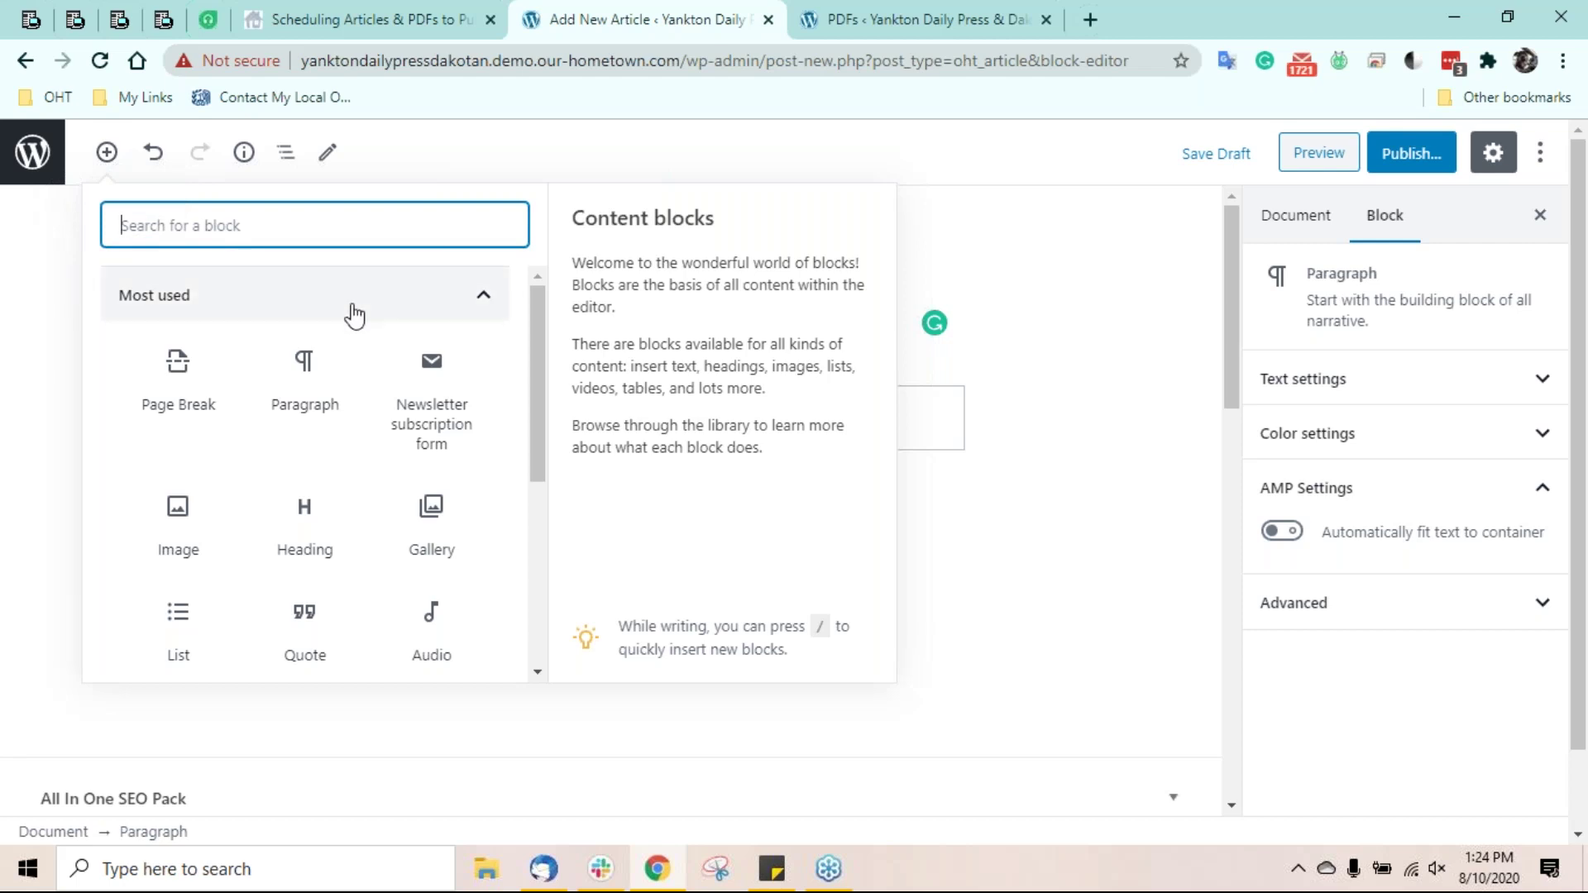
click(207, 517)
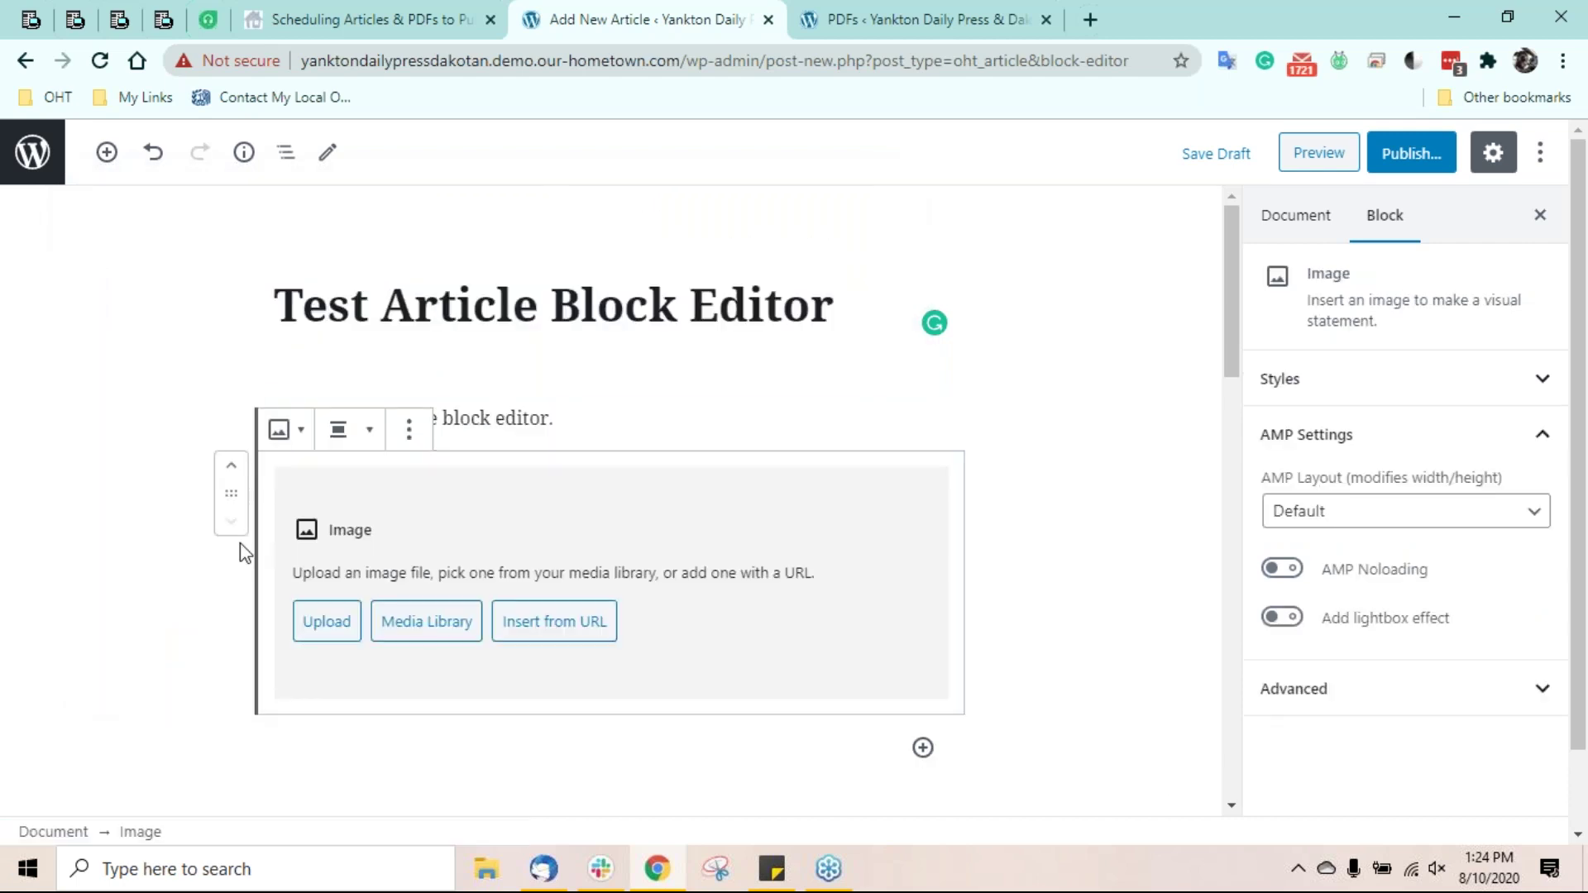
click(344, 626)
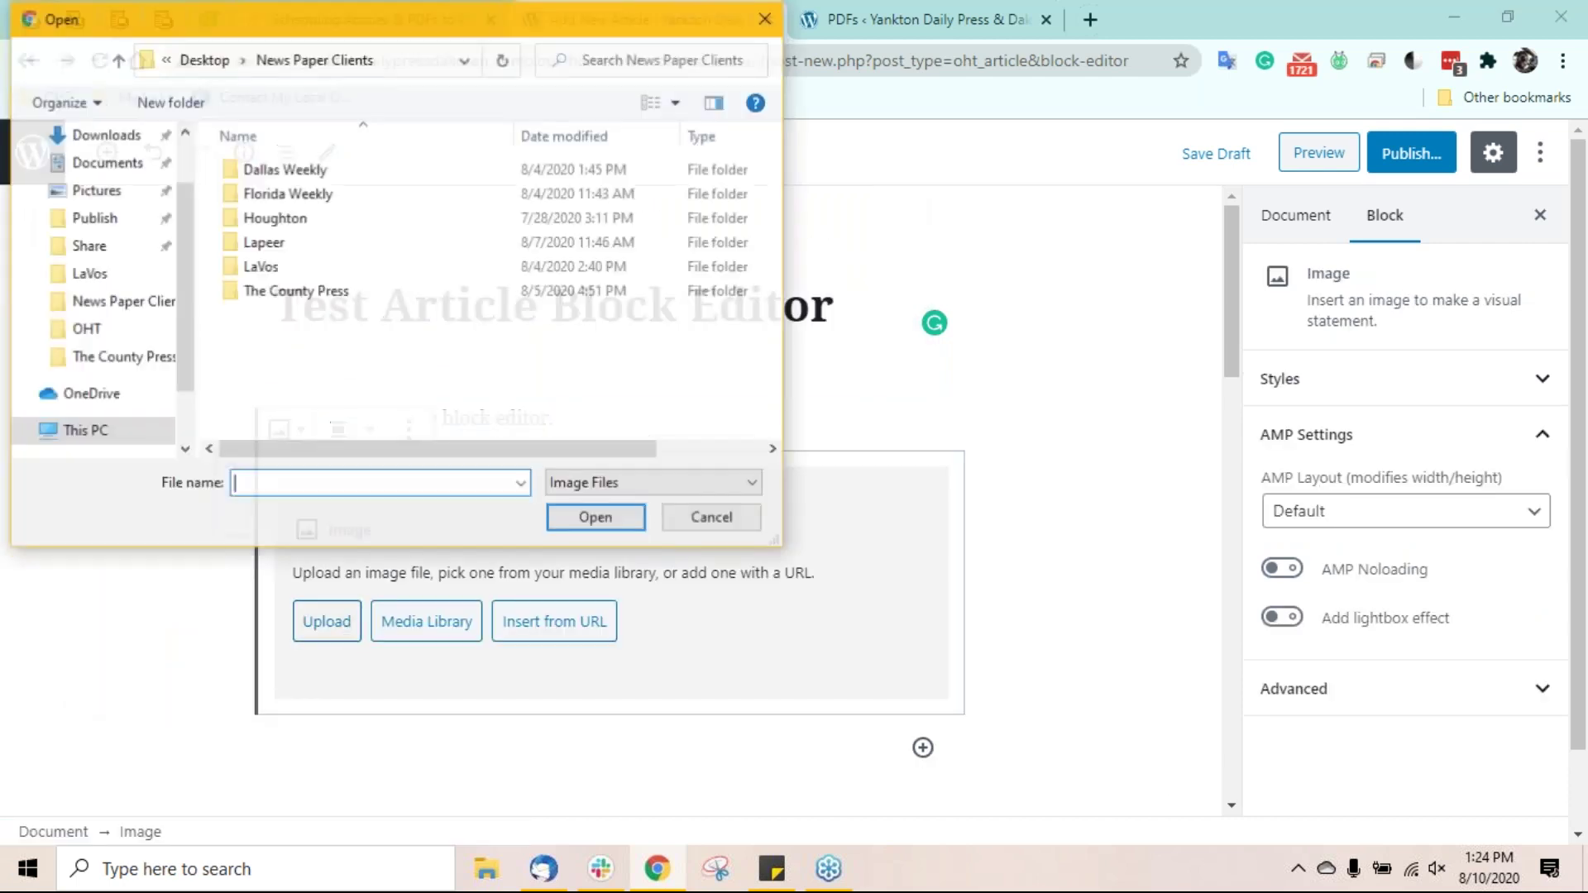
click(112, 192)
click(232, 202)
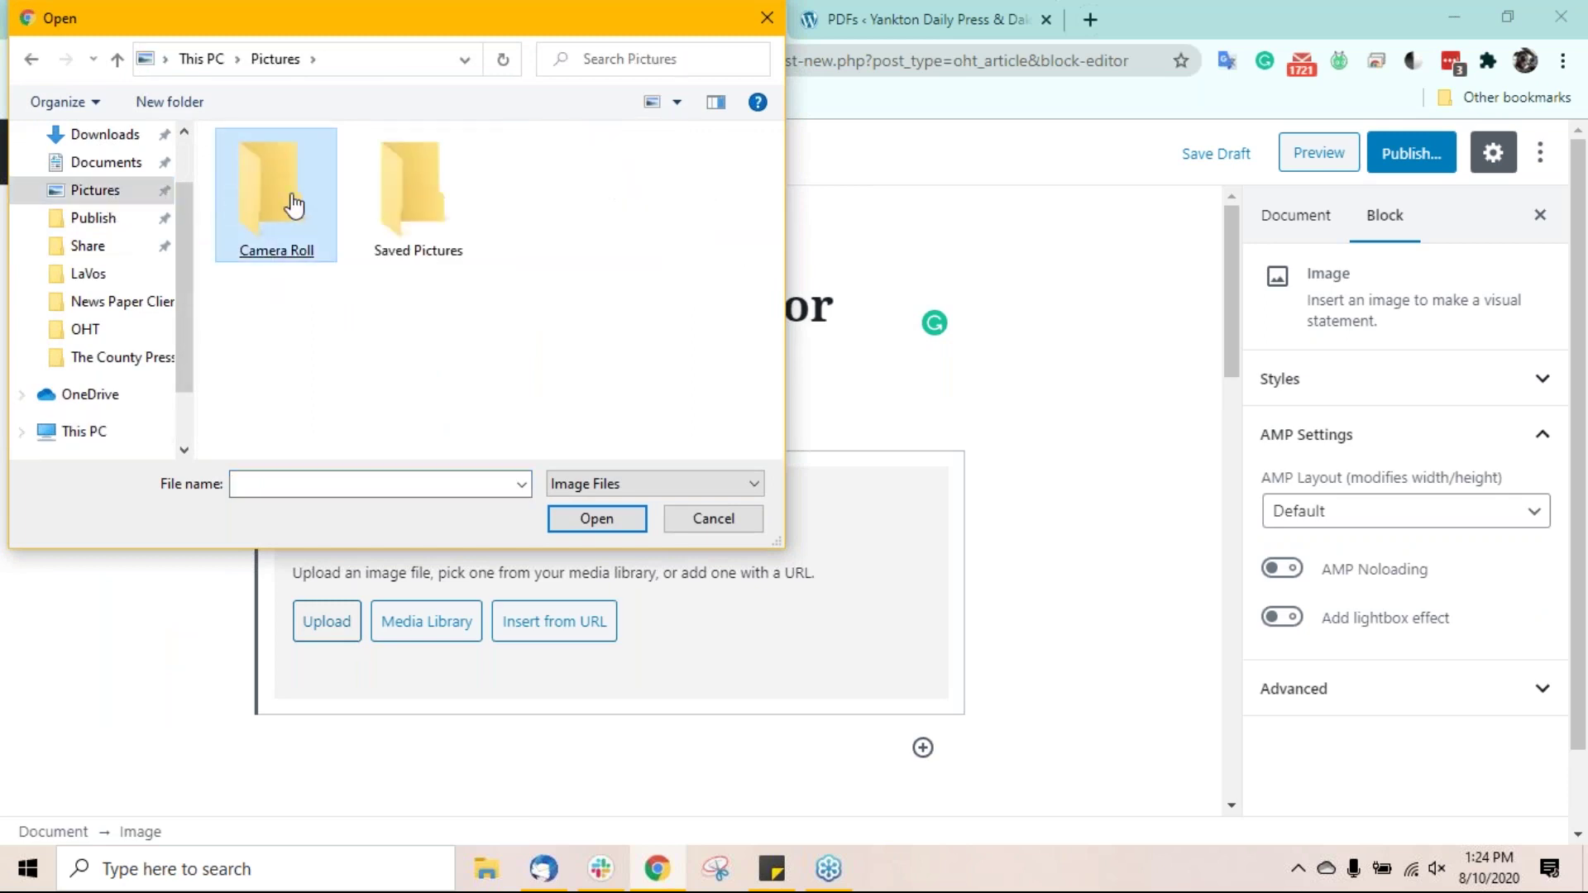
click(378, 210)
double_click(378, 210)
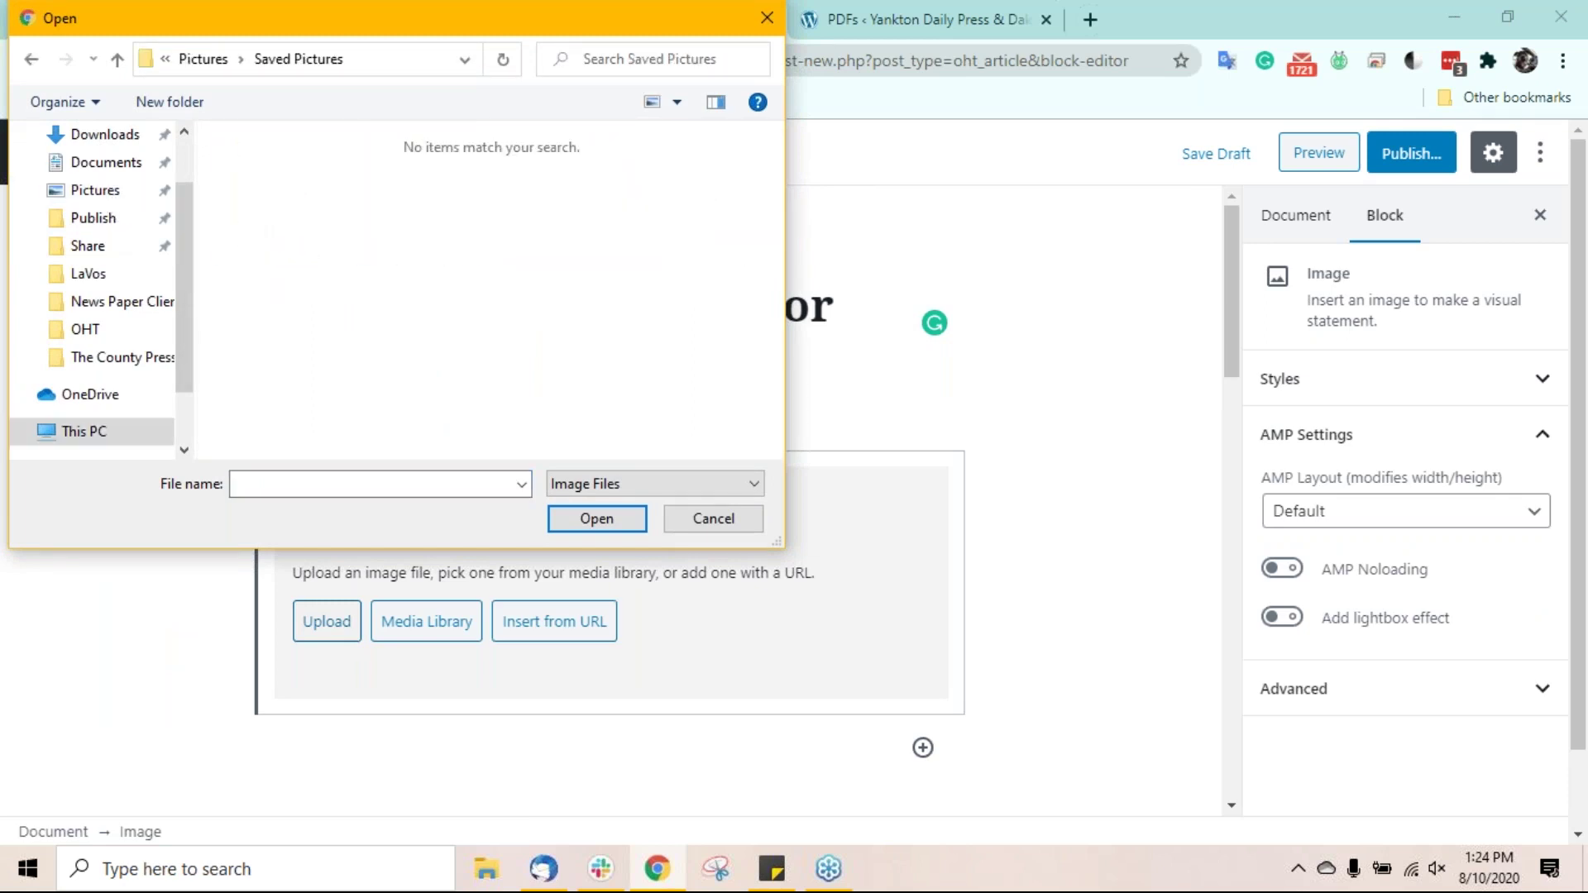
click(31, 59)
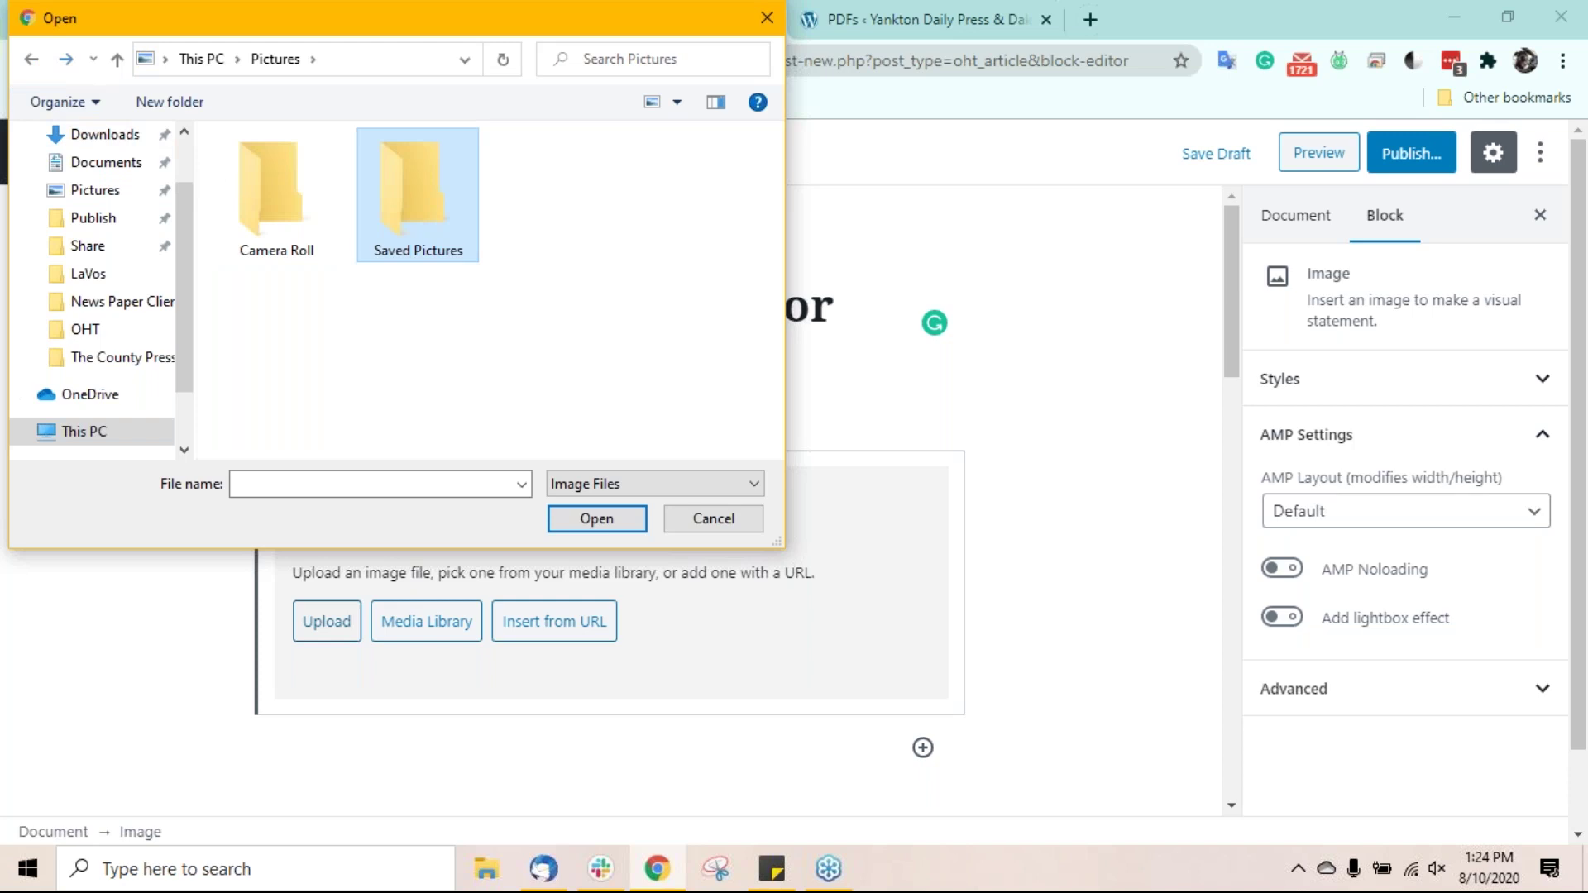
double_click(238, 200)
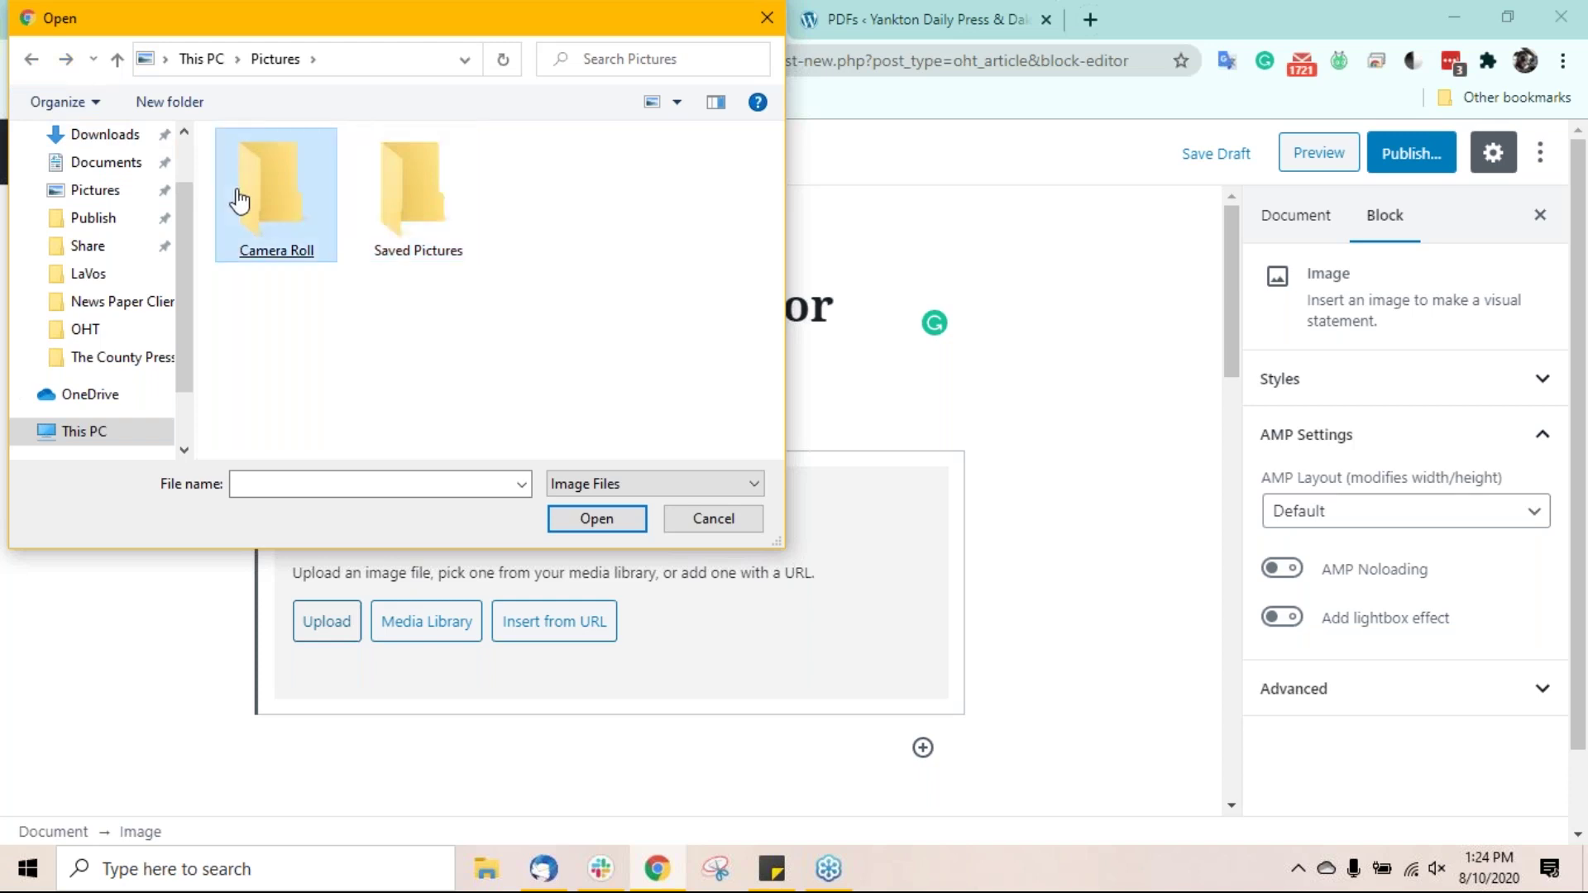
click(31, 59)
click(1072, 388)
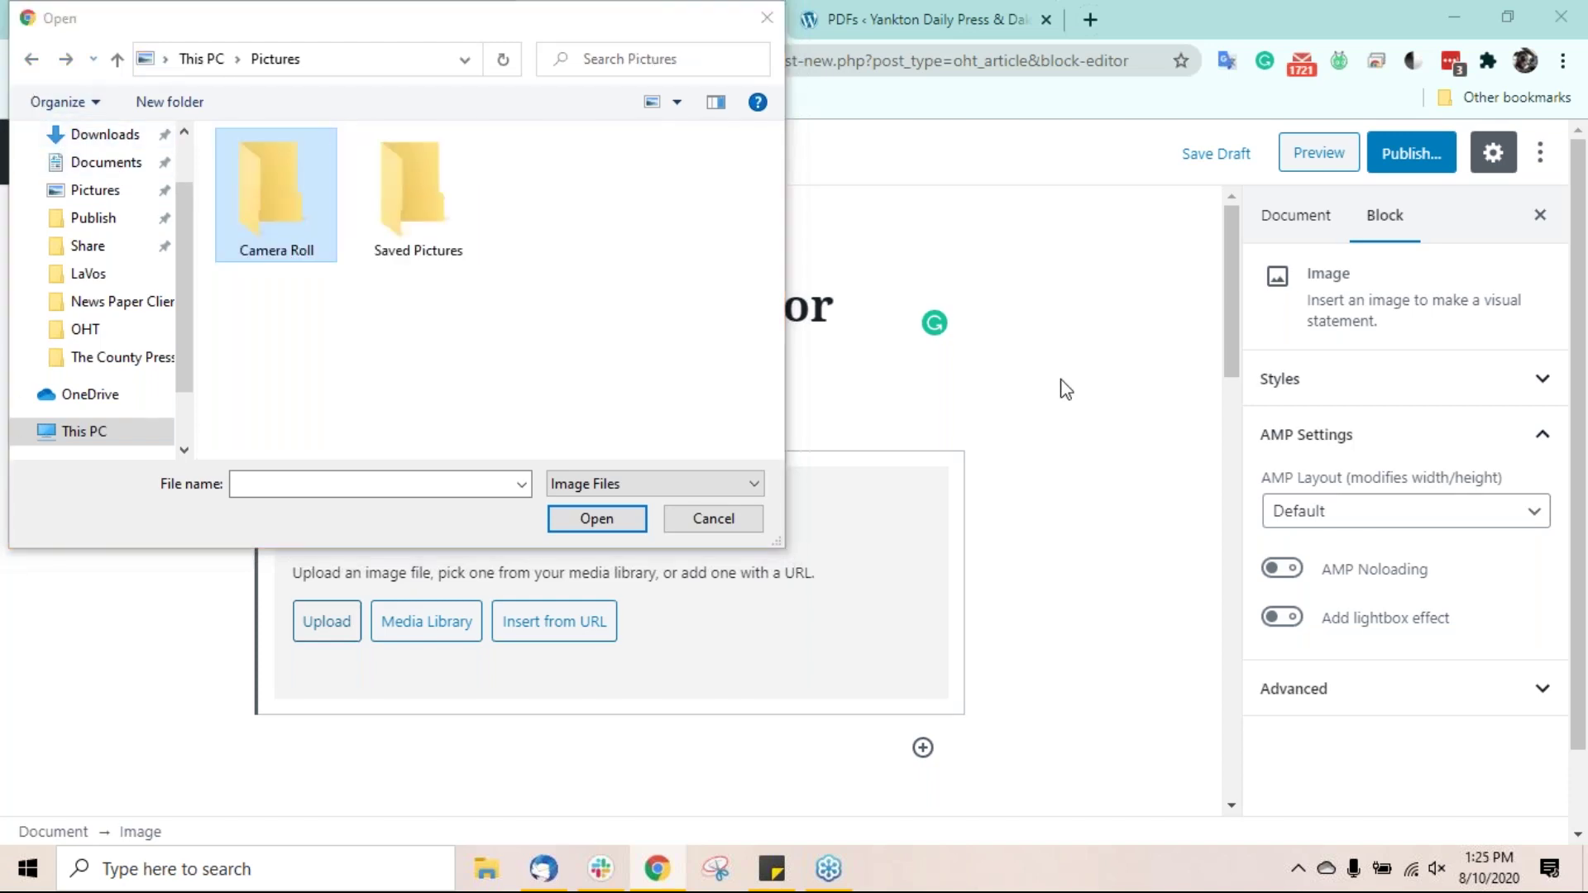
click(766, 17)
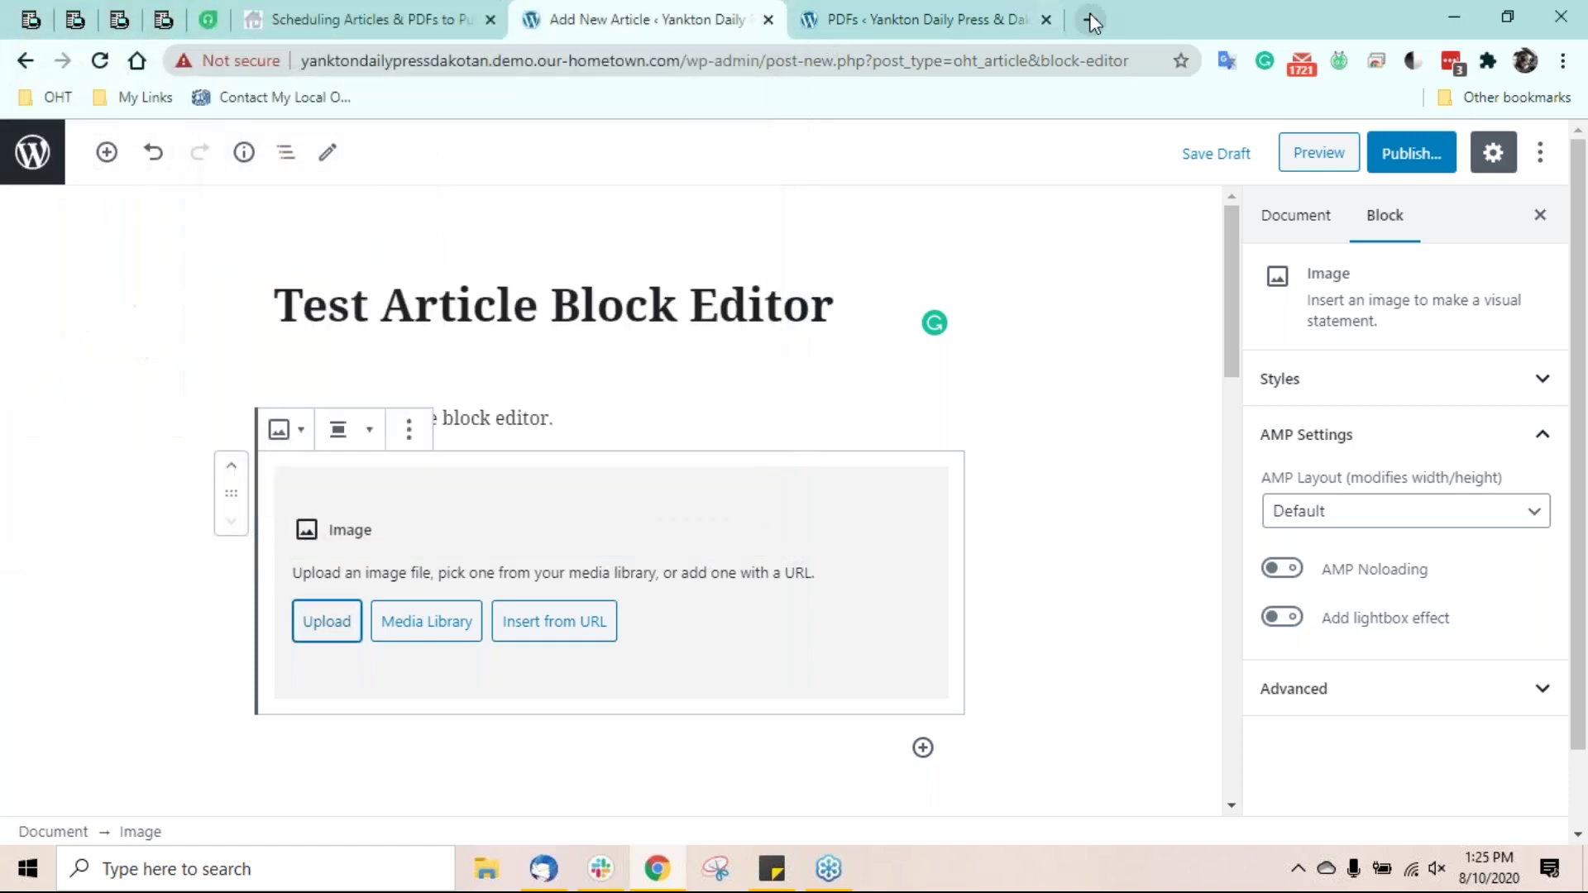
click(1090, 19)
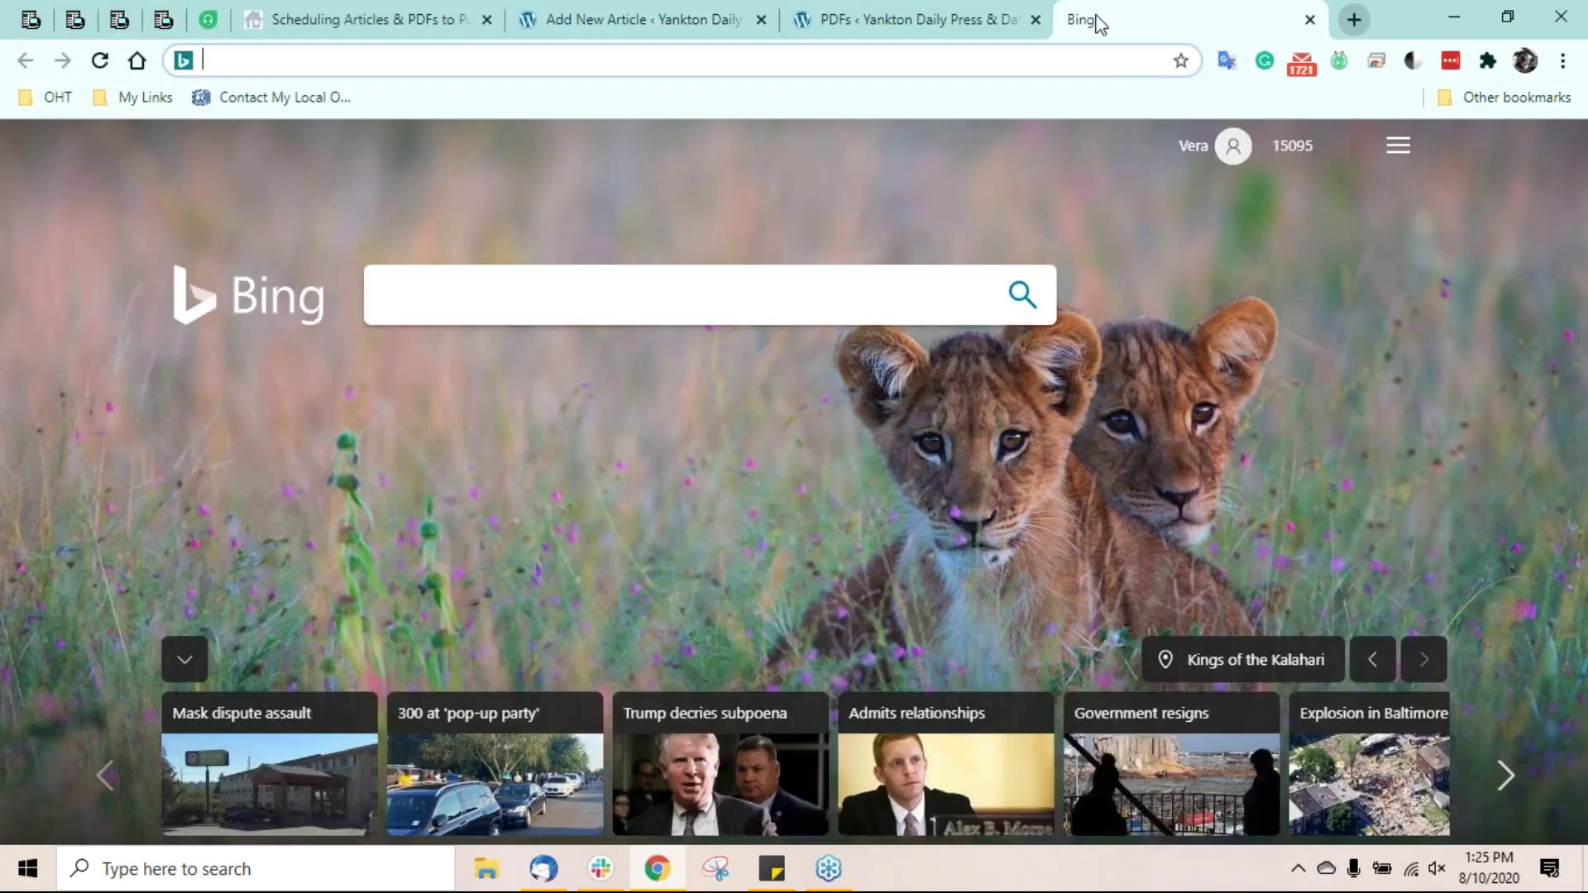
text(pu)
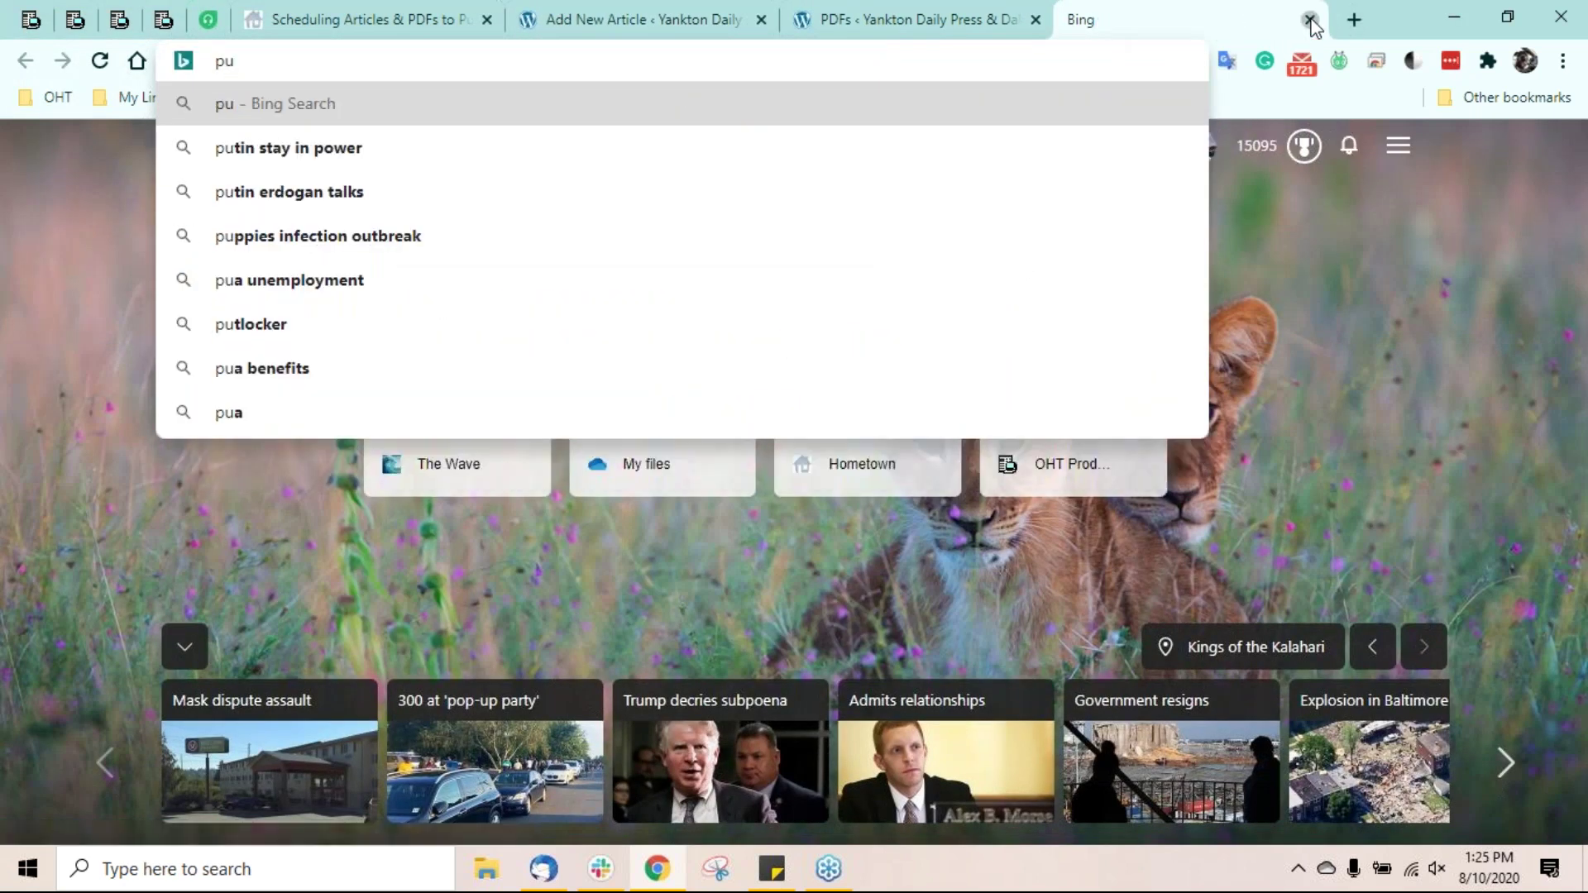
click(1310, 19)
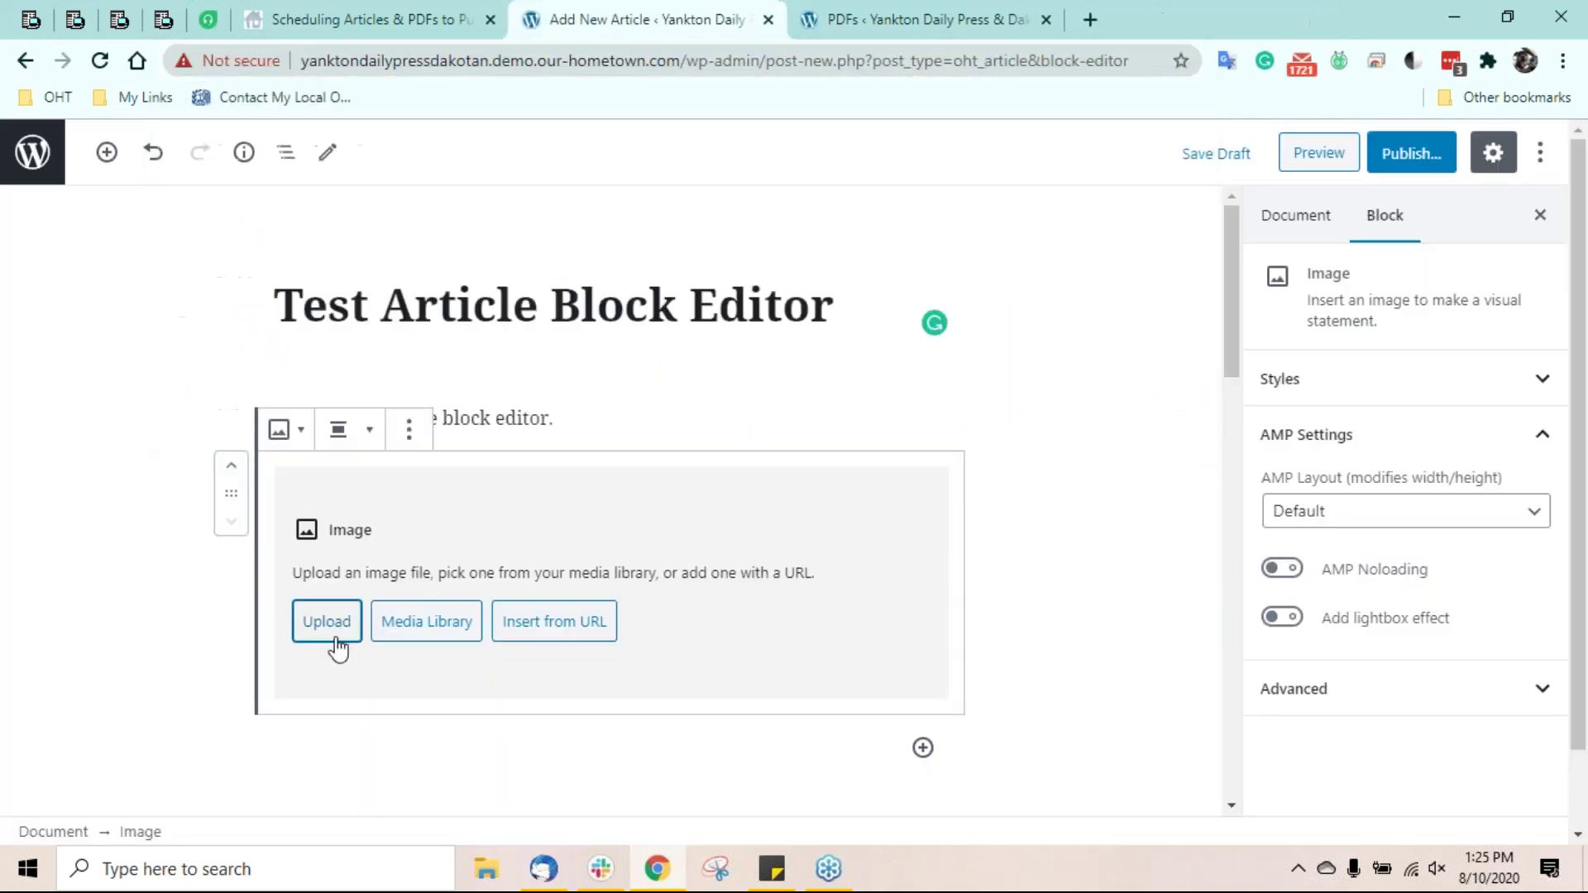
- Fill the Image block with the grocery ad picture from the Media Library
click(438, 621)
click(99, 432)
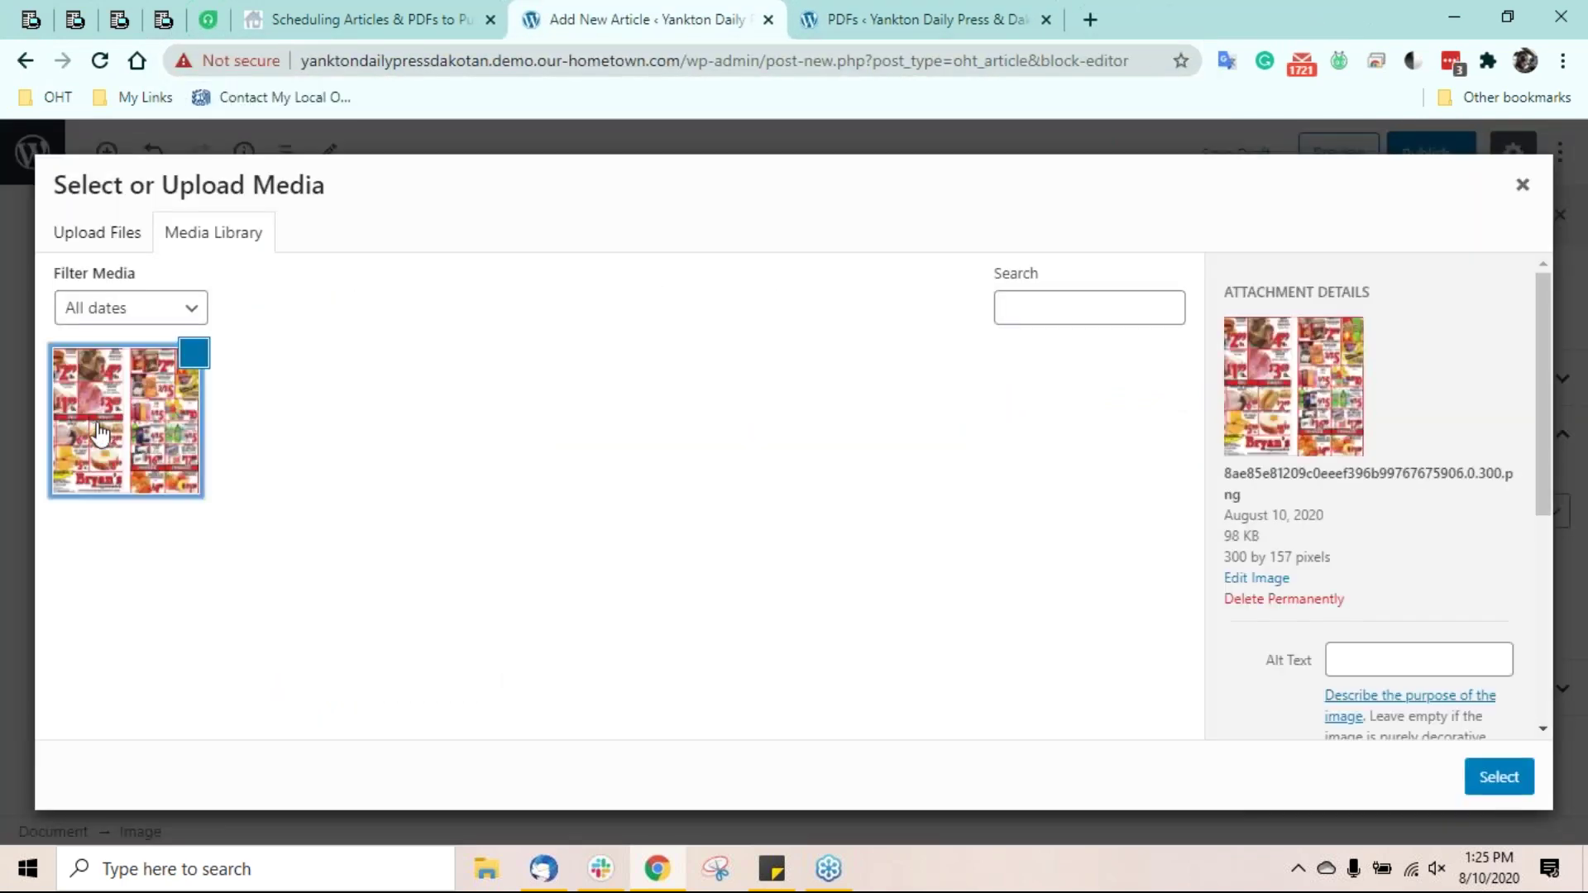
click(1497, 778)
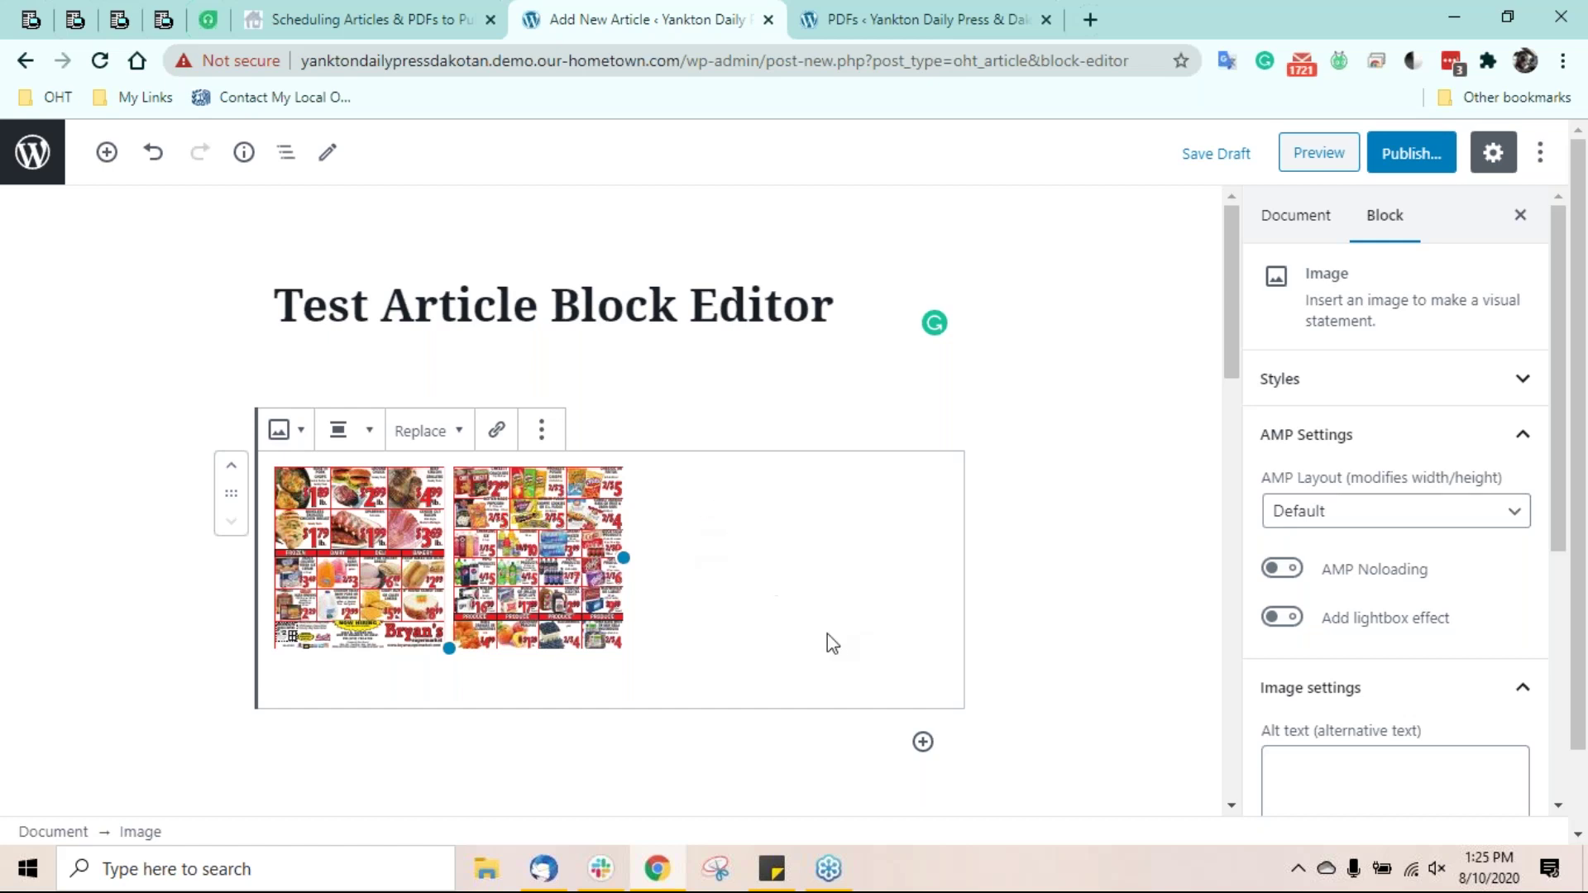
- Add a Paragraph block below the image reading "This is the body of the article."
click(923, 742)
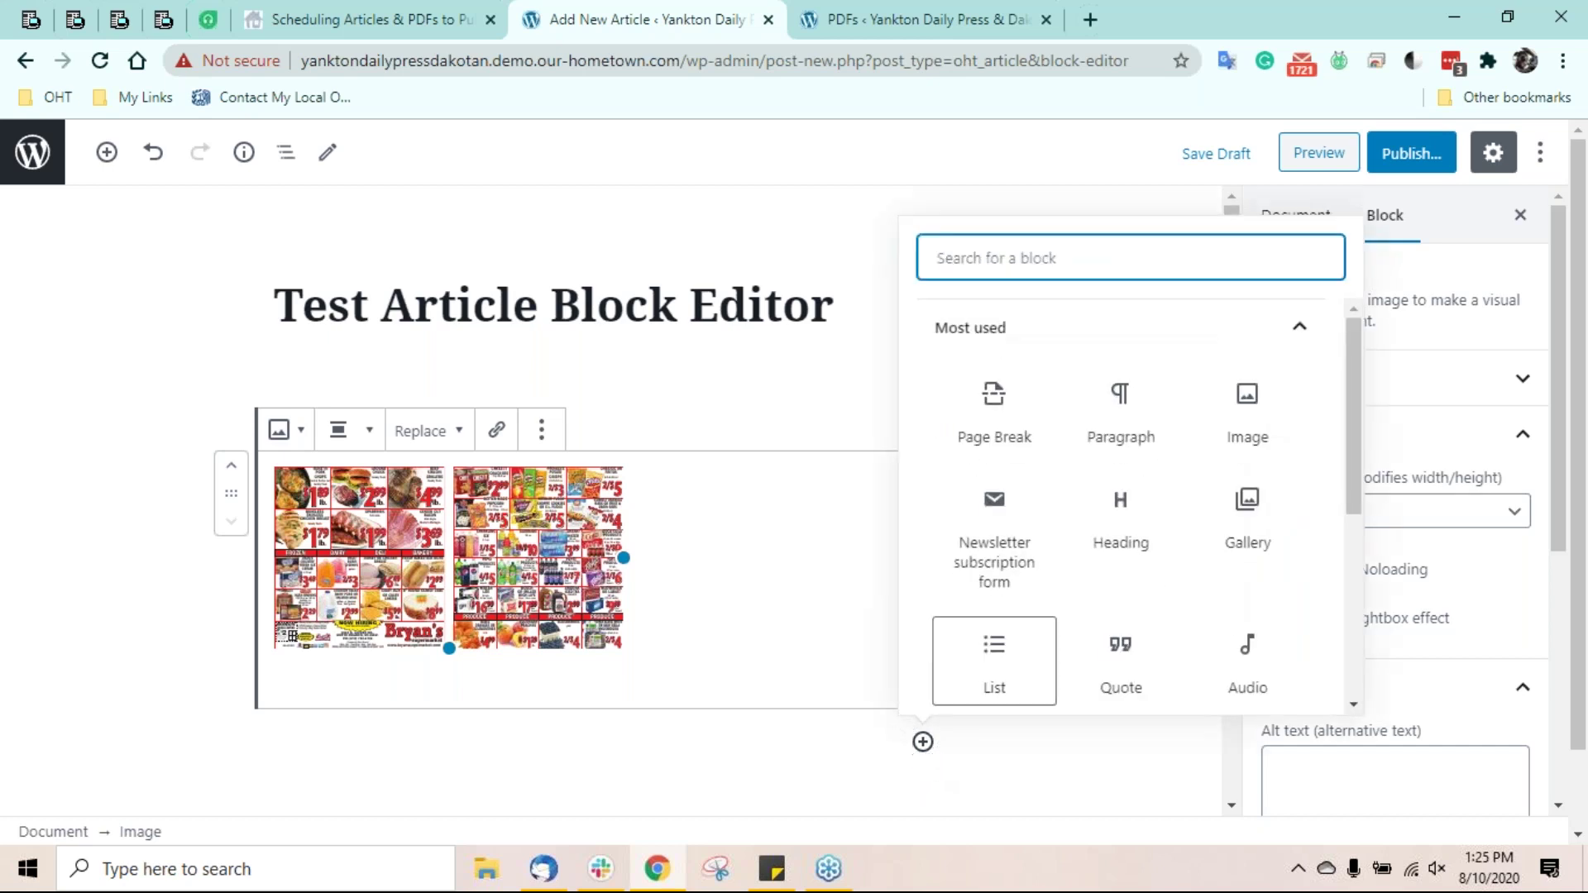
click(1144, 444)
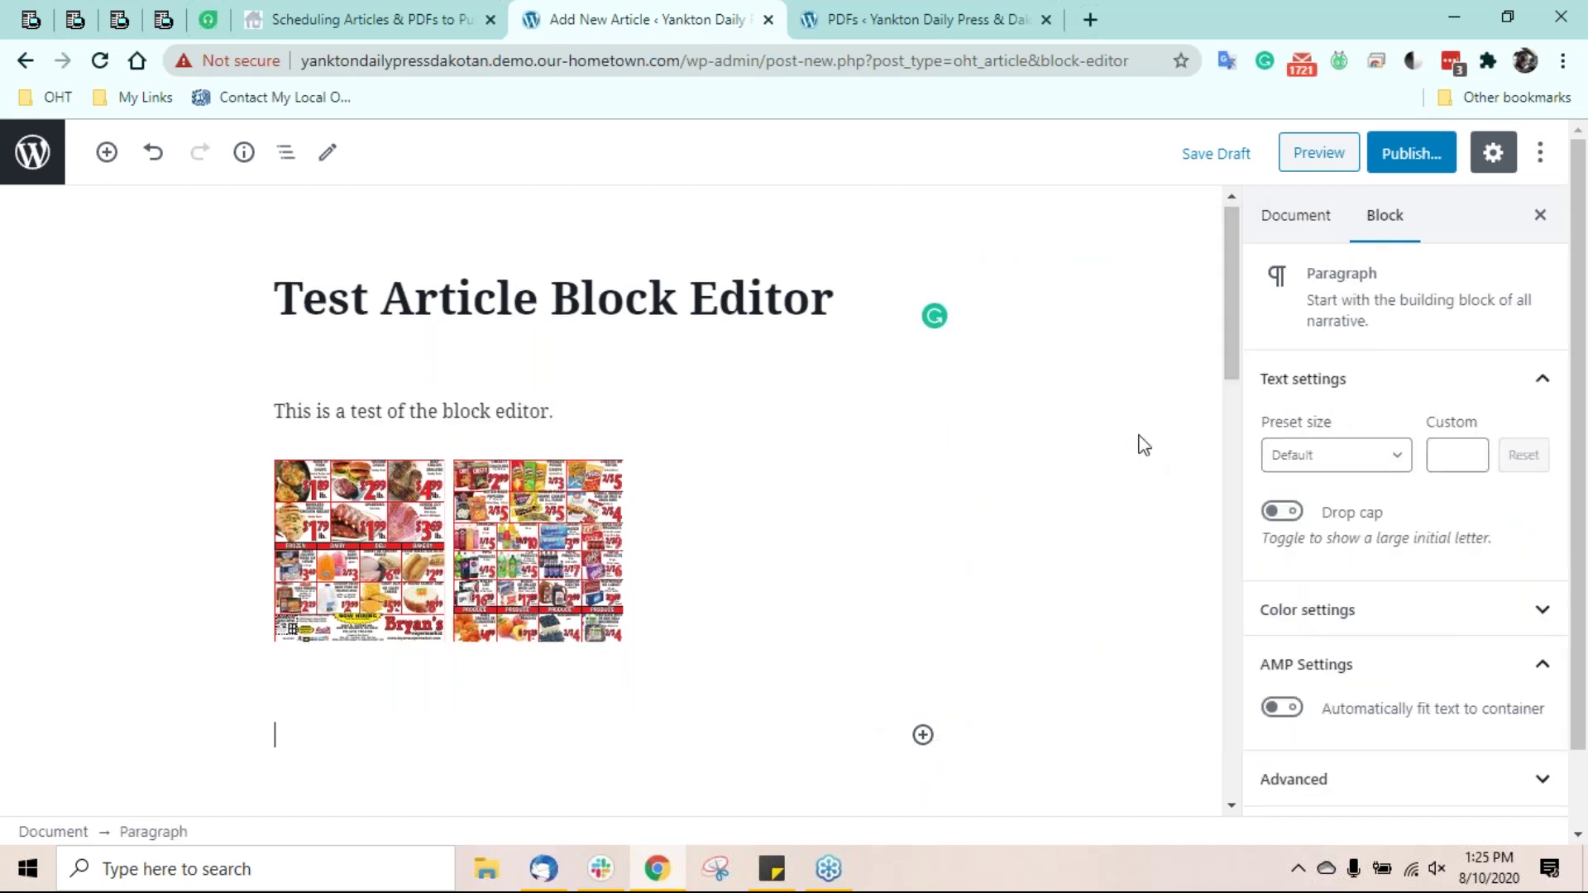
text(This is the bo)
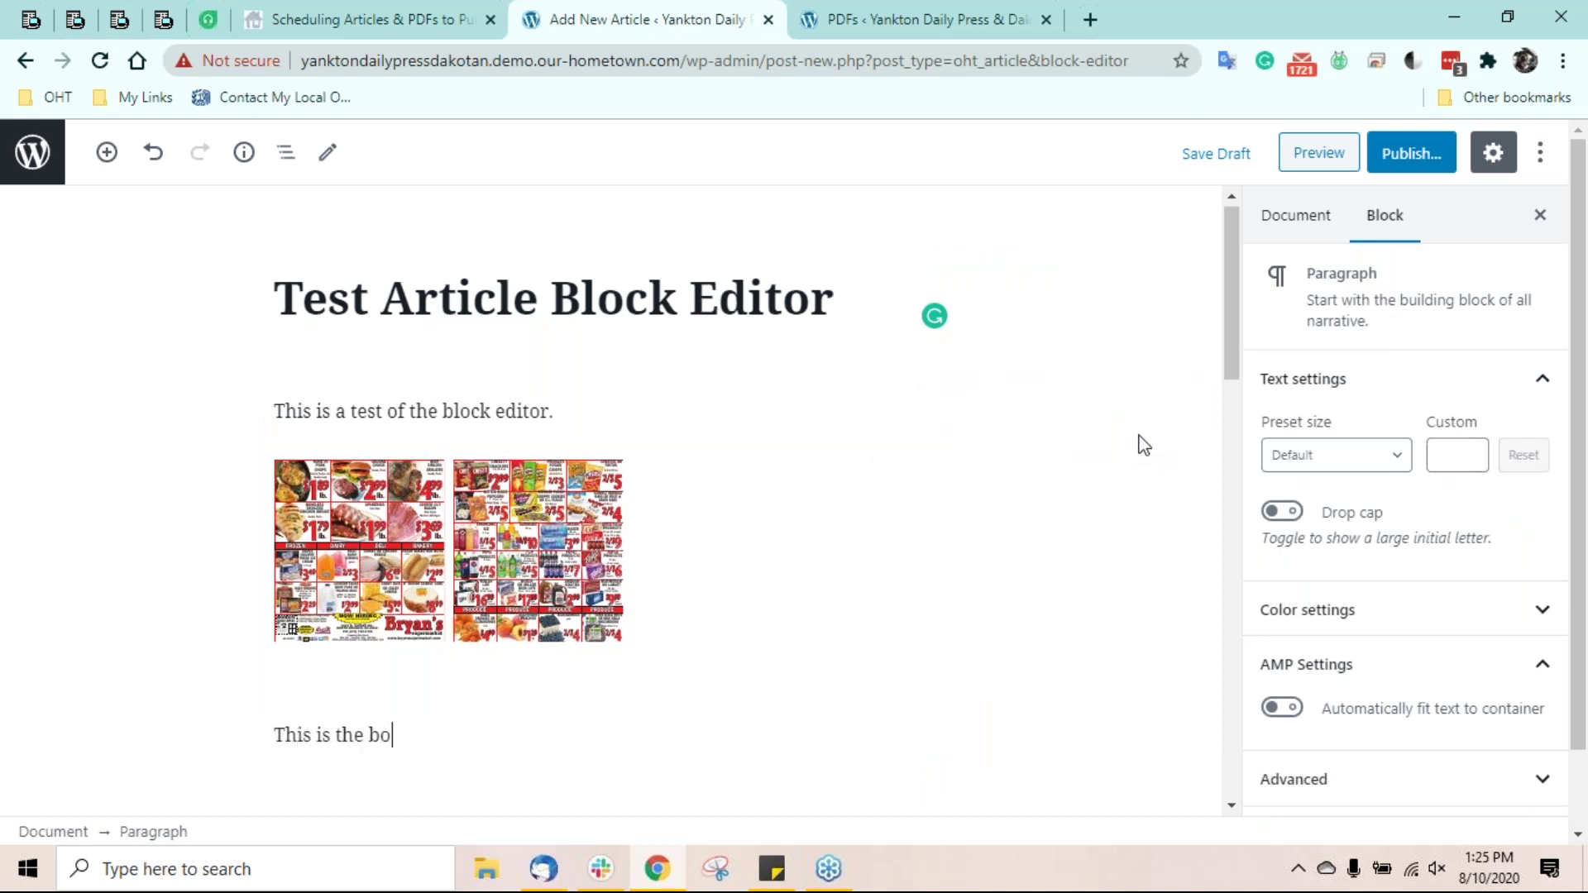
text(dy of the article.)
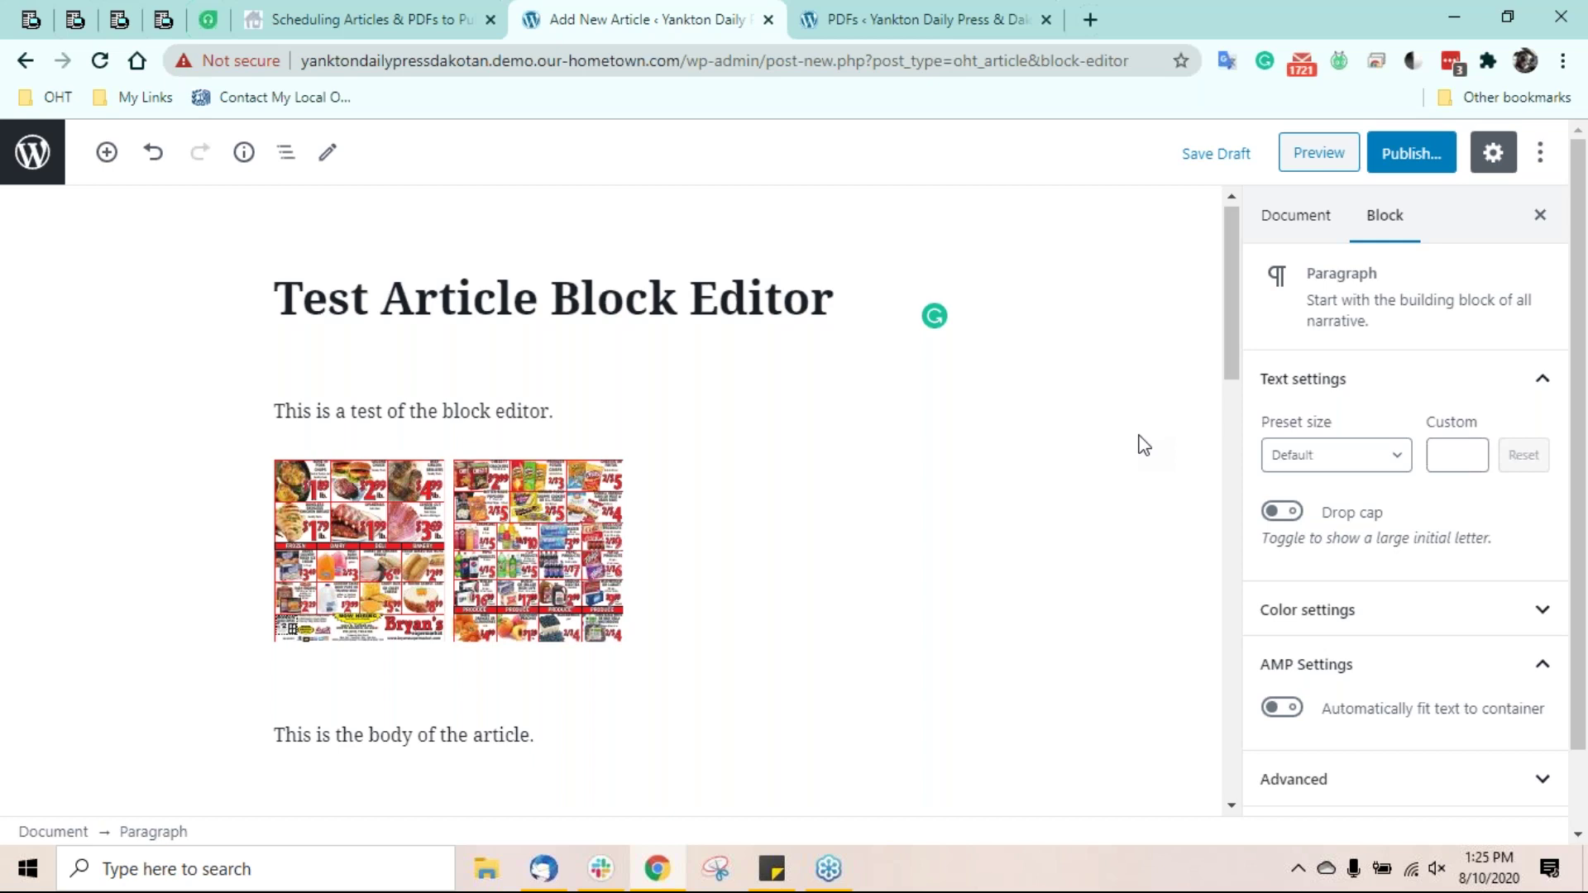
- Publish the article and close the post-publish summary
click(1427, 155)
click(1411, 154)
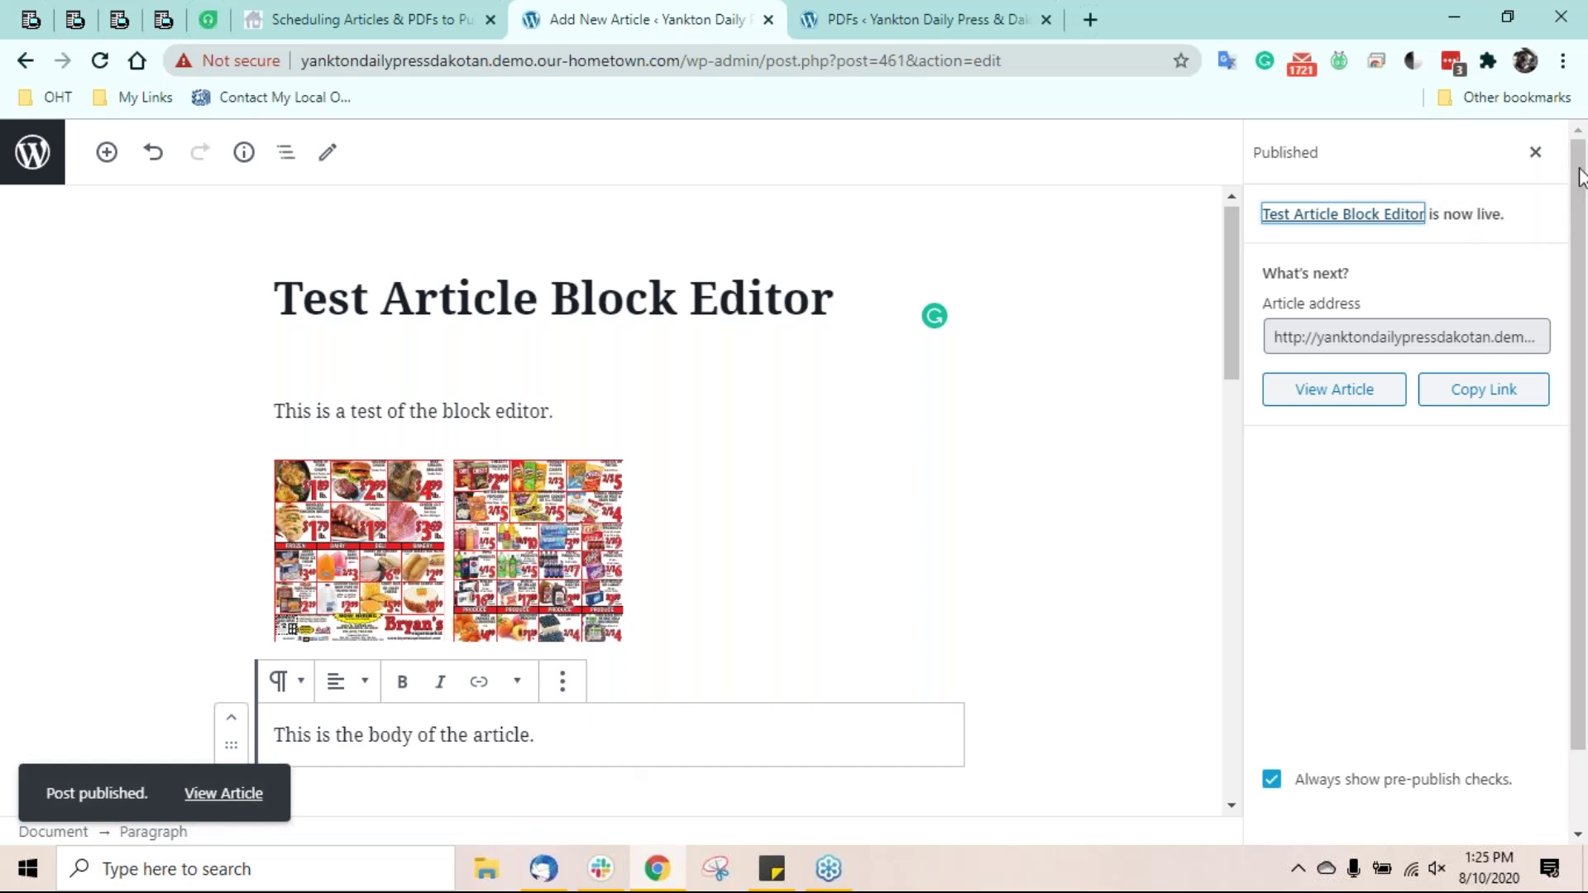
click(1535, 152)
- Set the article's publish time to August 10, 2020 1:30 PM in the document settings and update it
click(1383, 217)
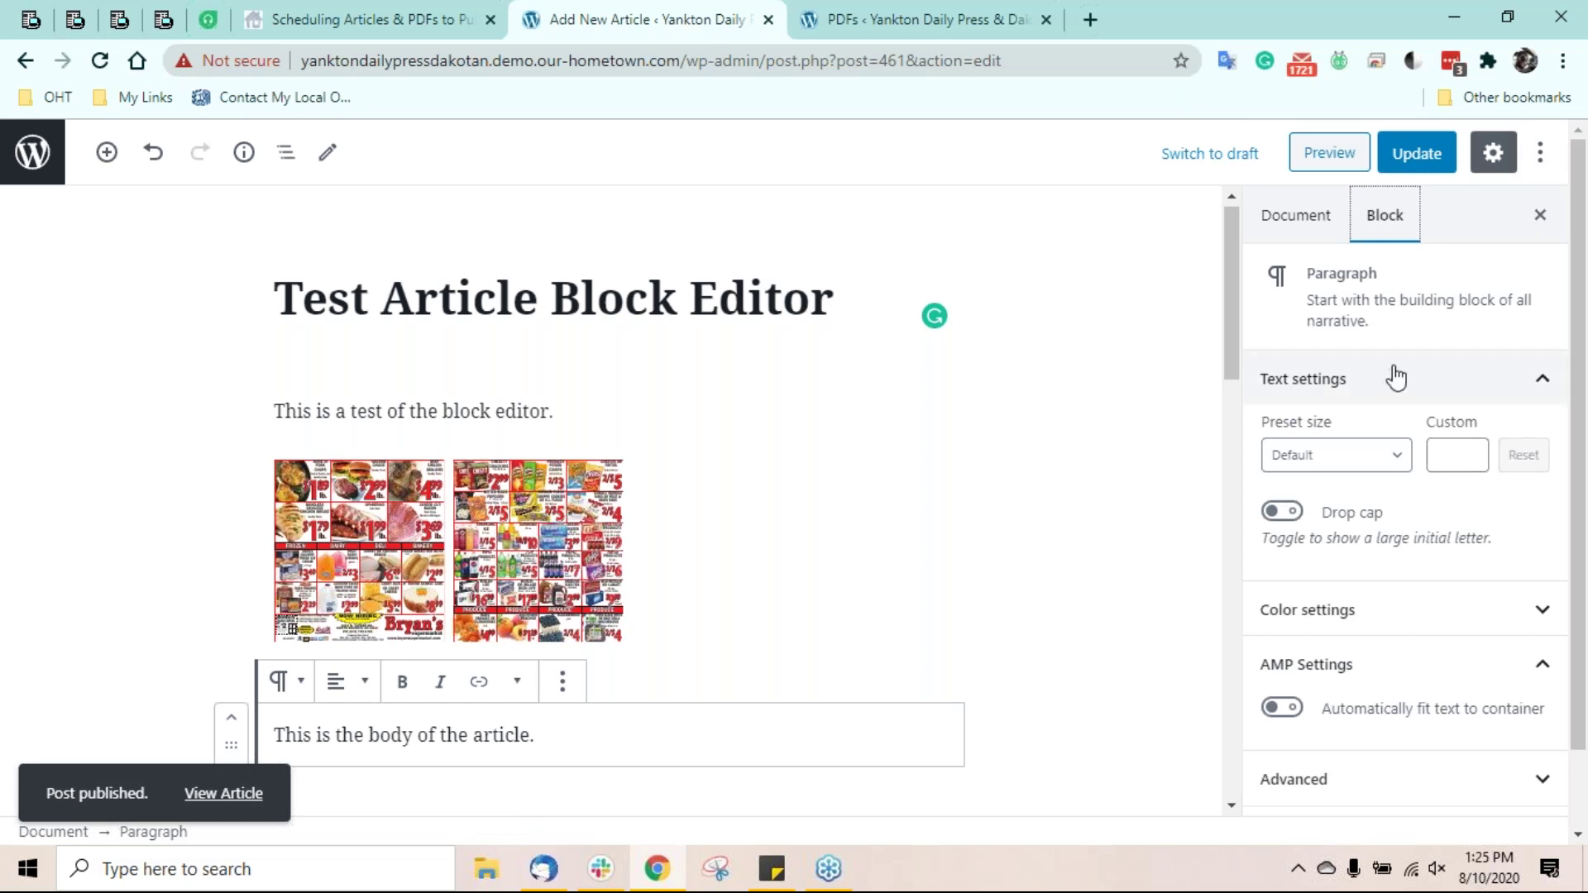
click(1286, 234)
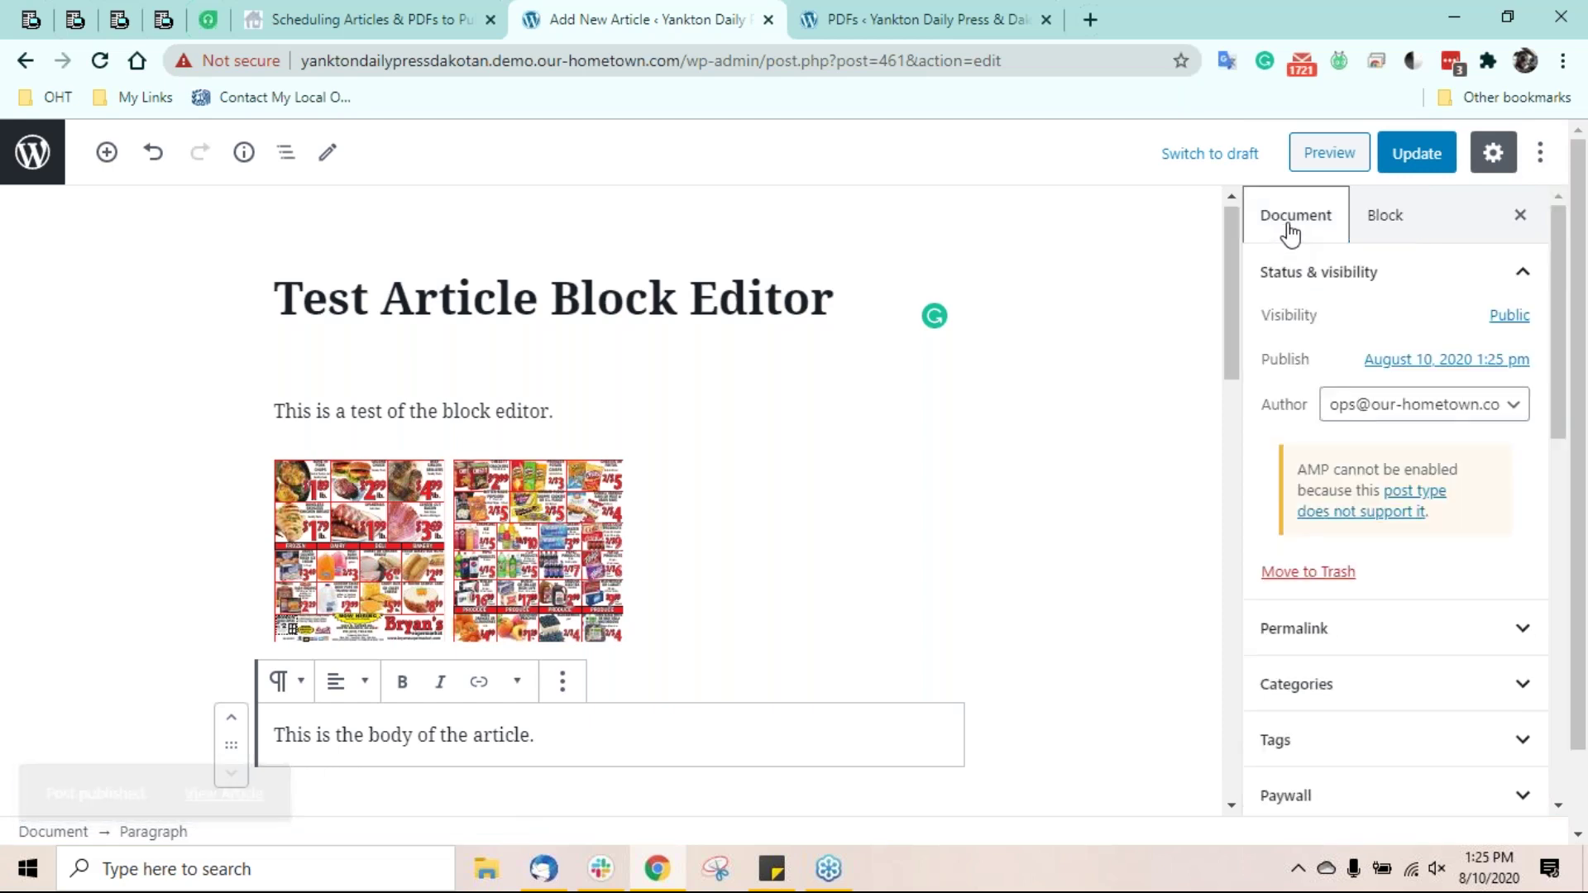
click(1500, 364)
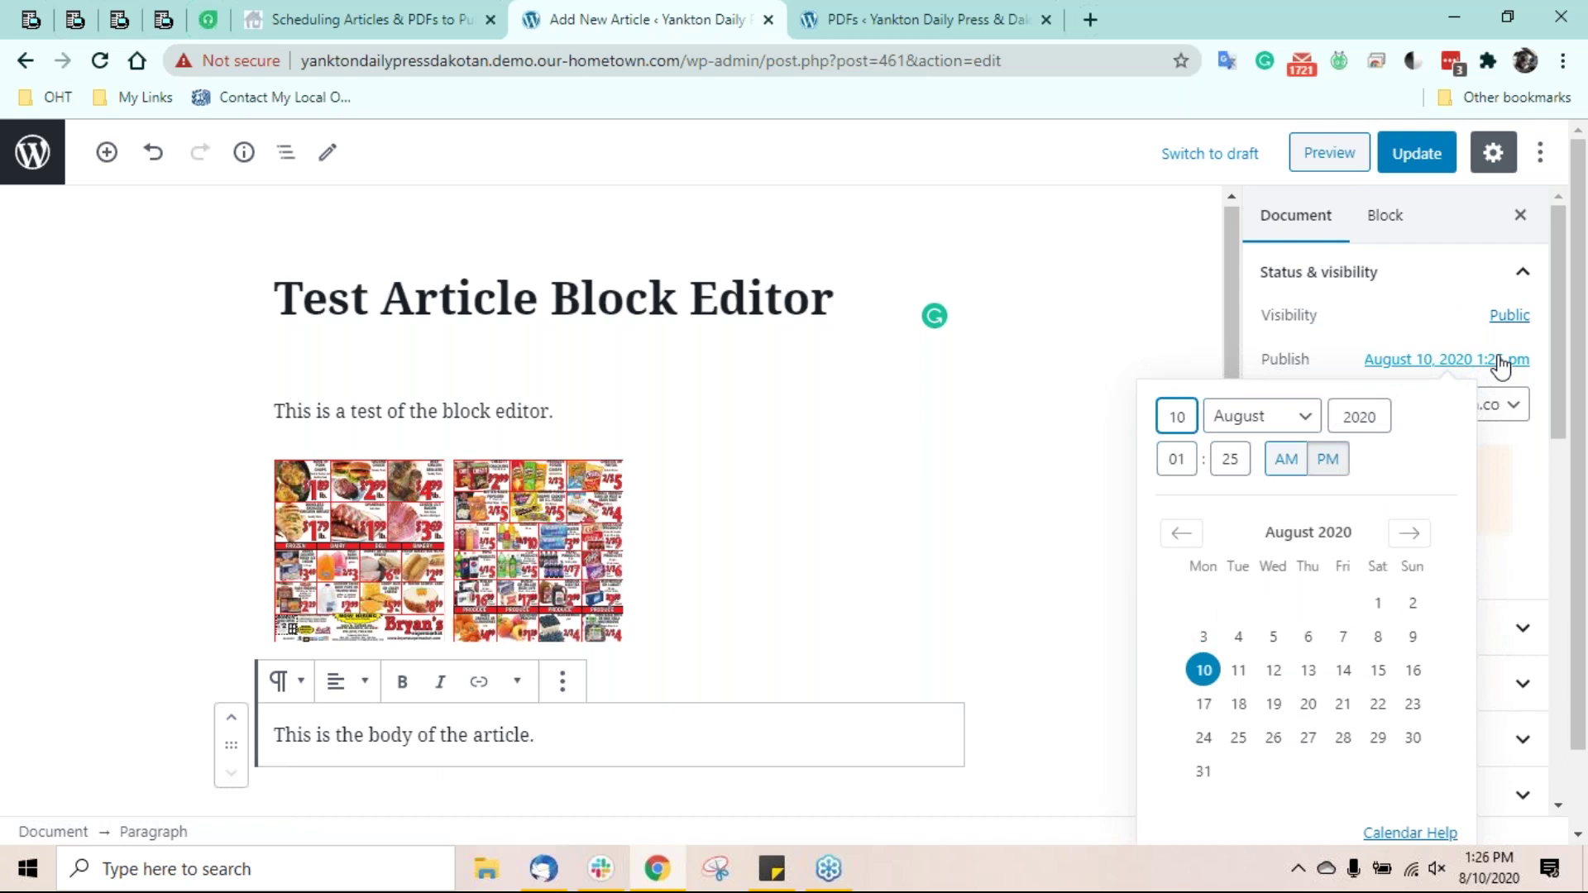
double_click(1241, 458)
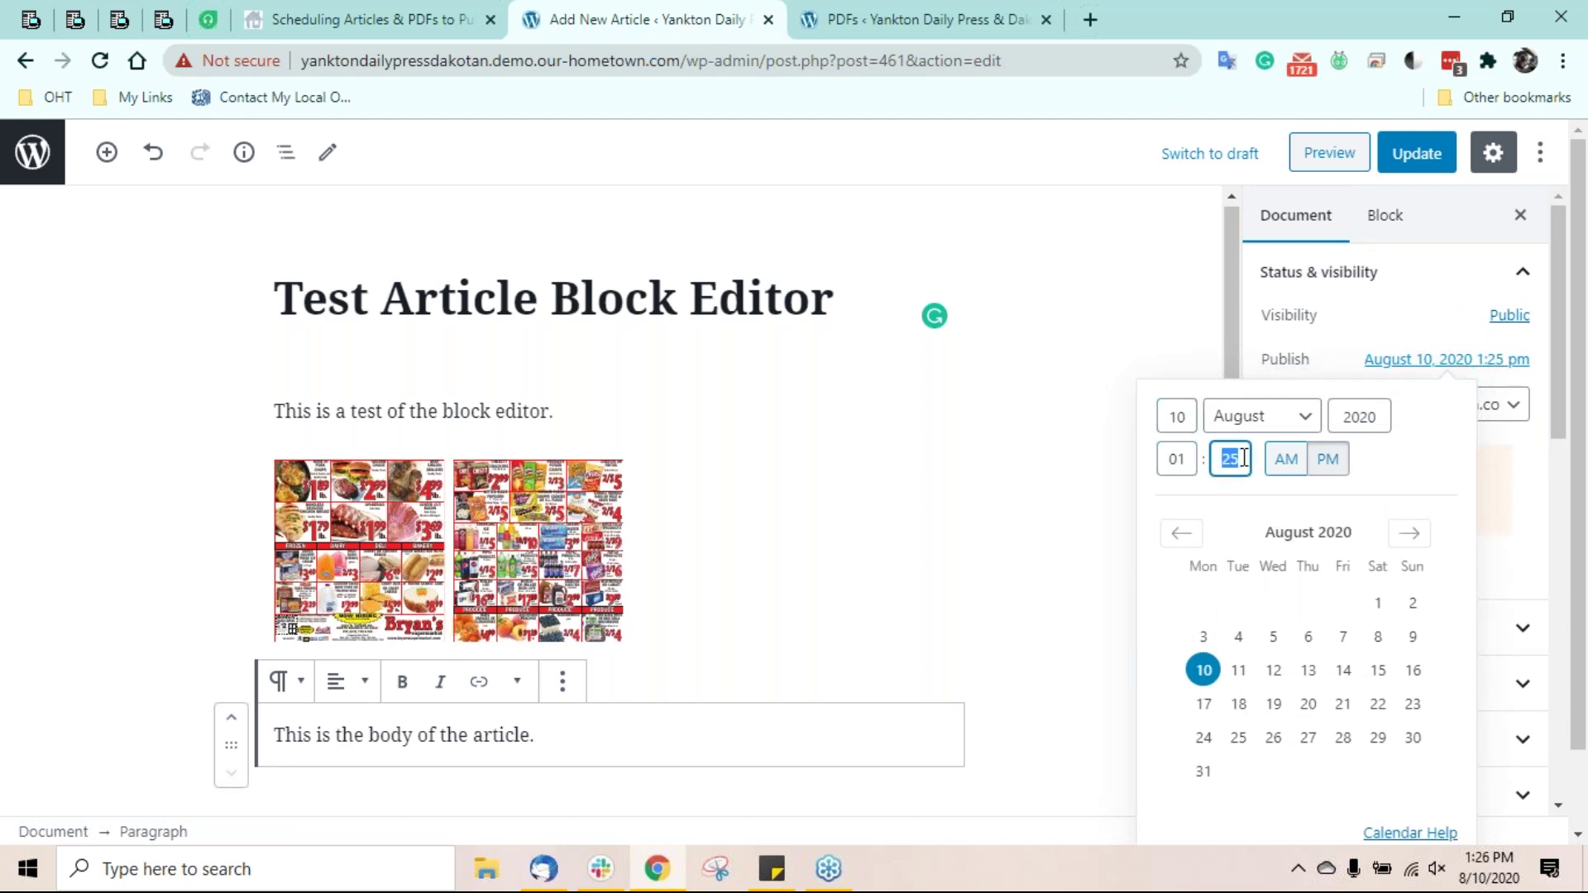
text(30)
click(1328, 462)
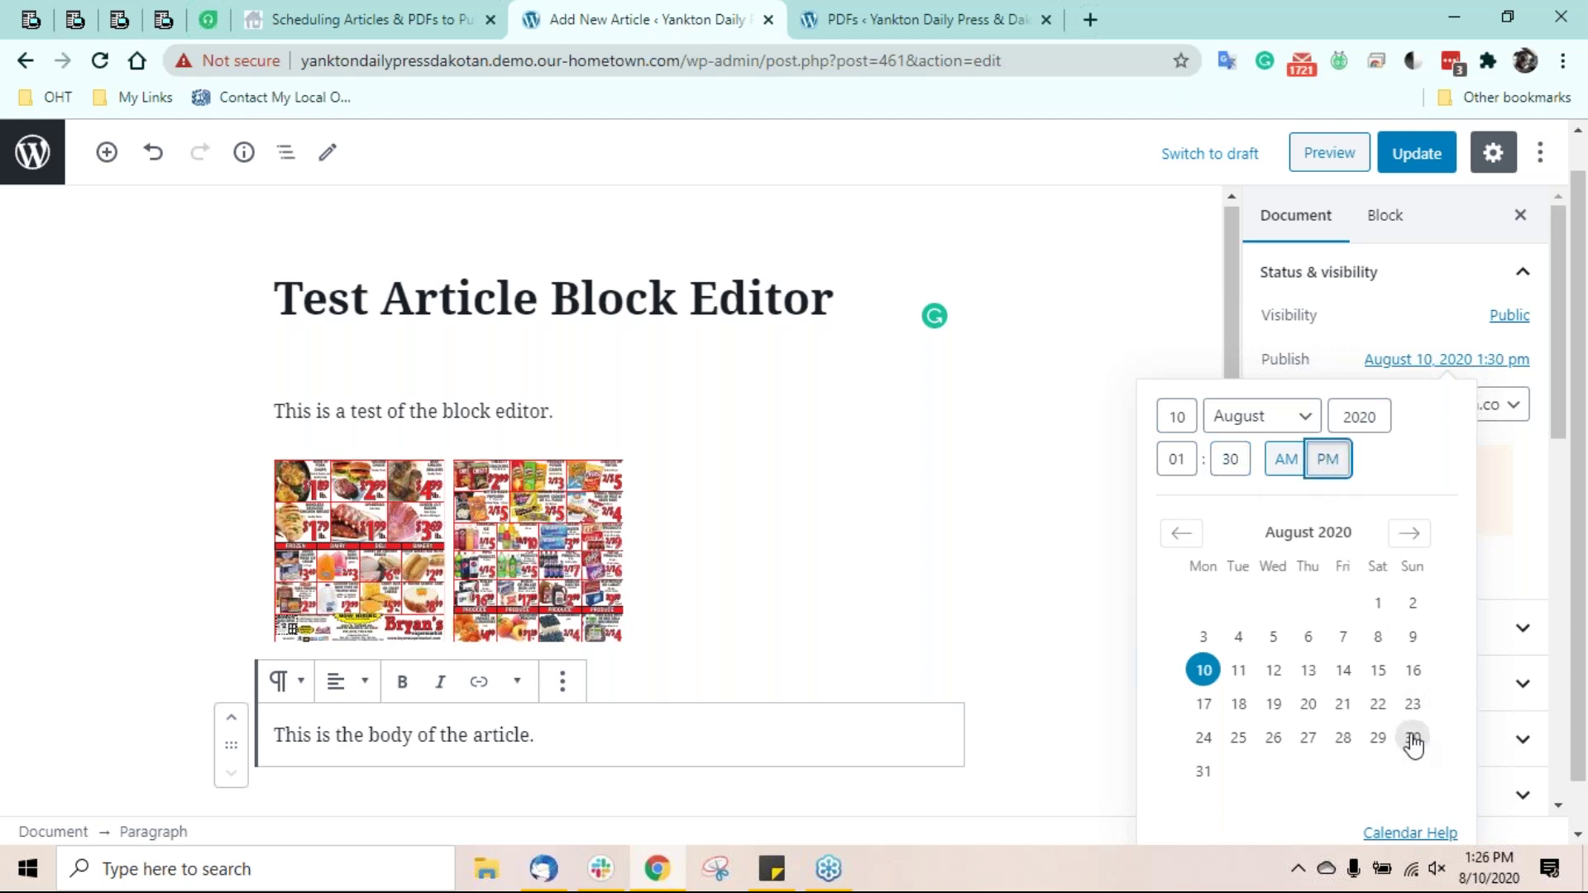
click(1531, 571)
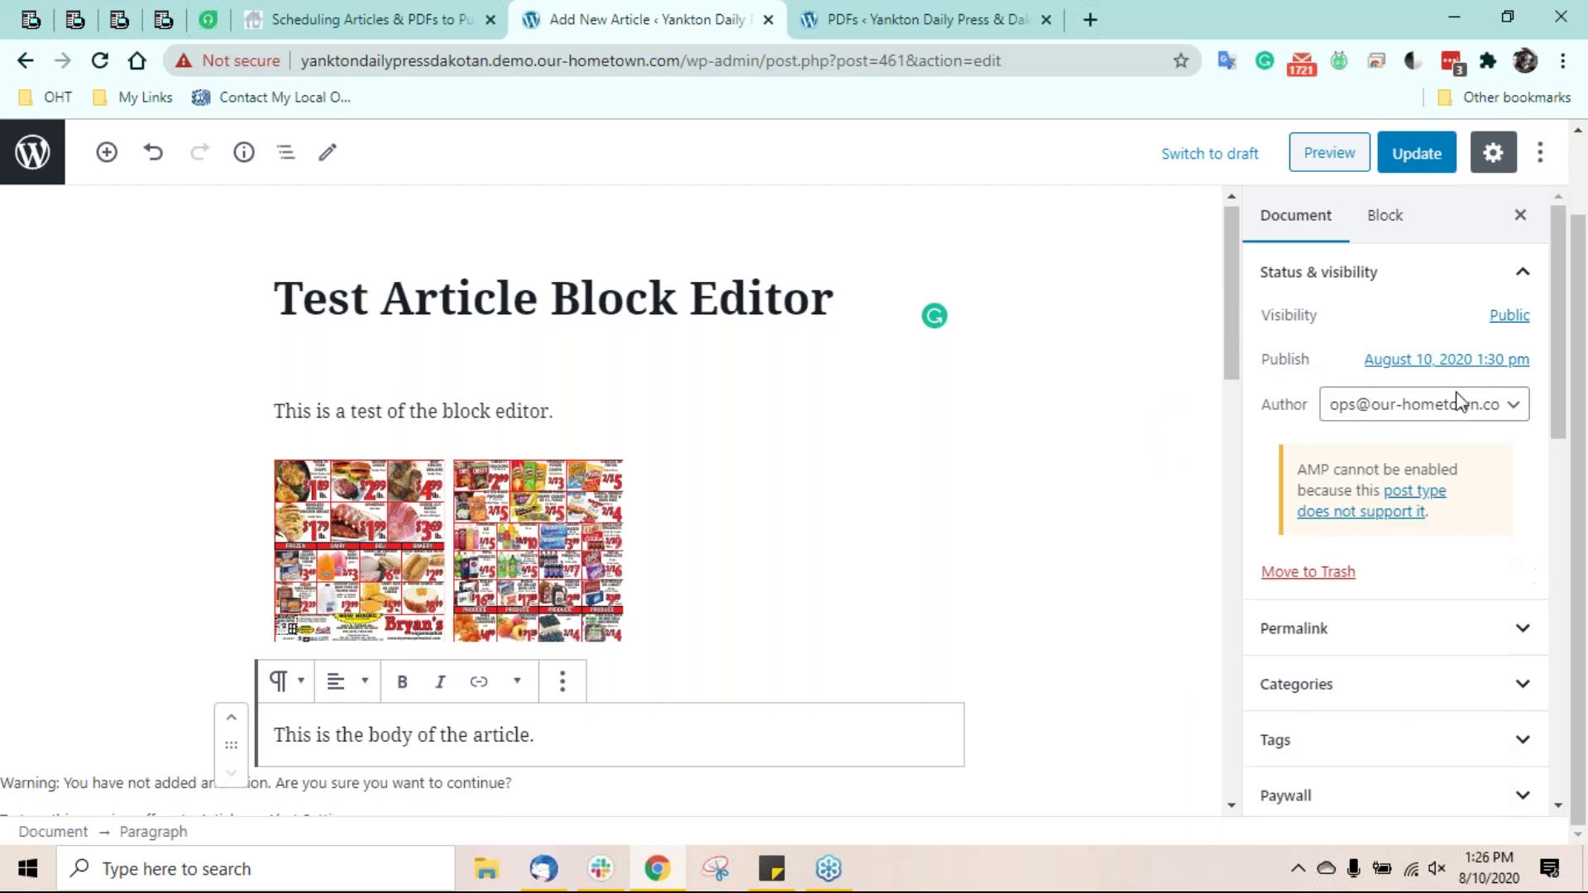
click(1416, 153)
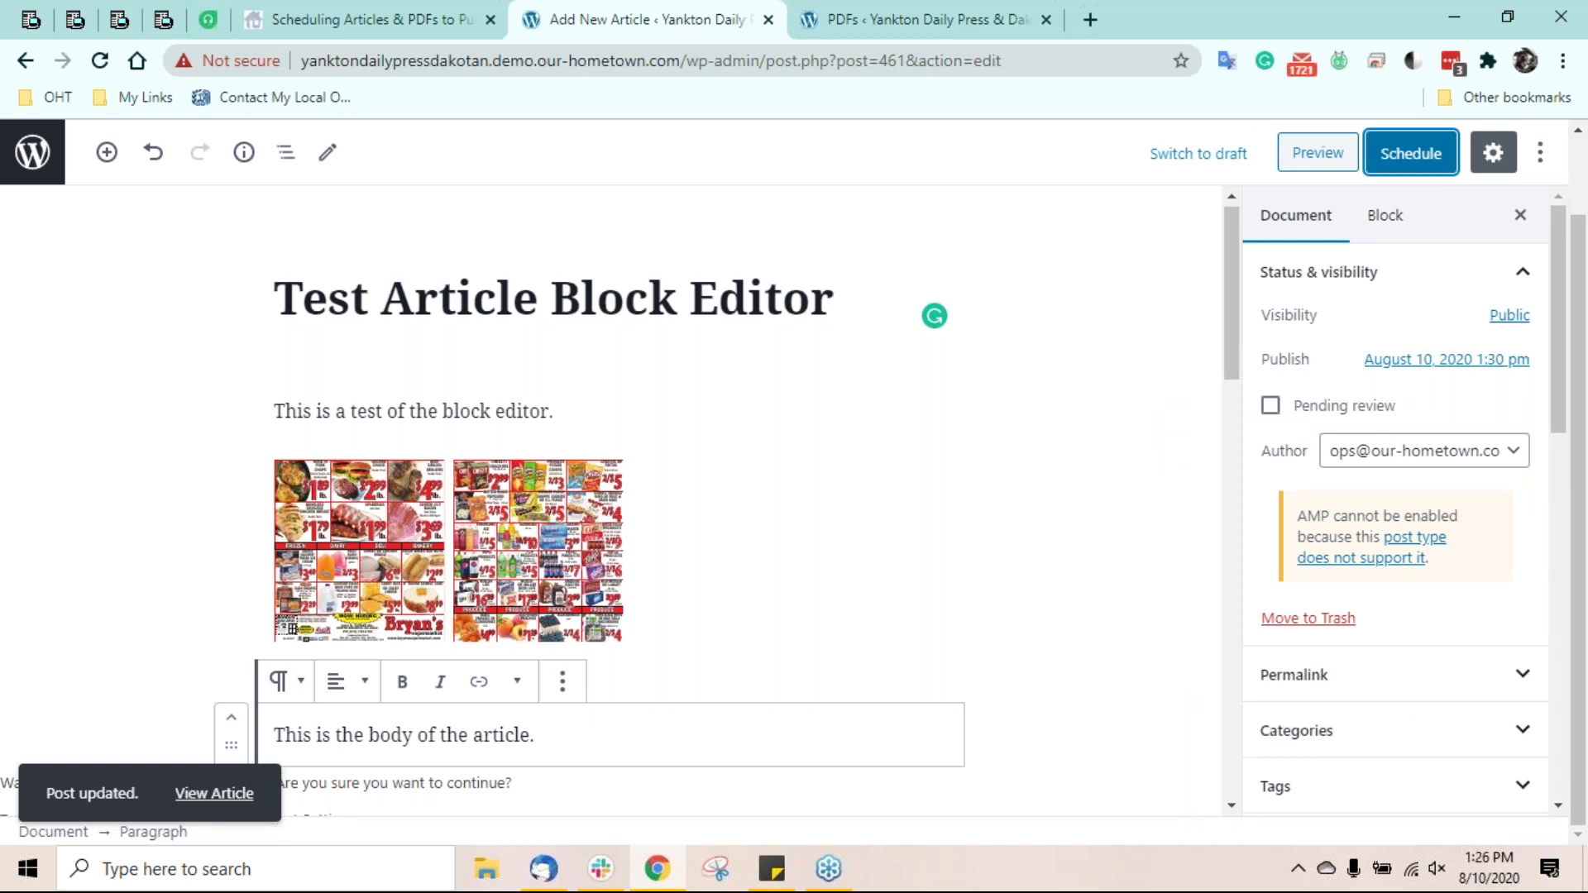
- Mark the article as pending review and look over its permalink and remaining document settings
click(1271, 407)
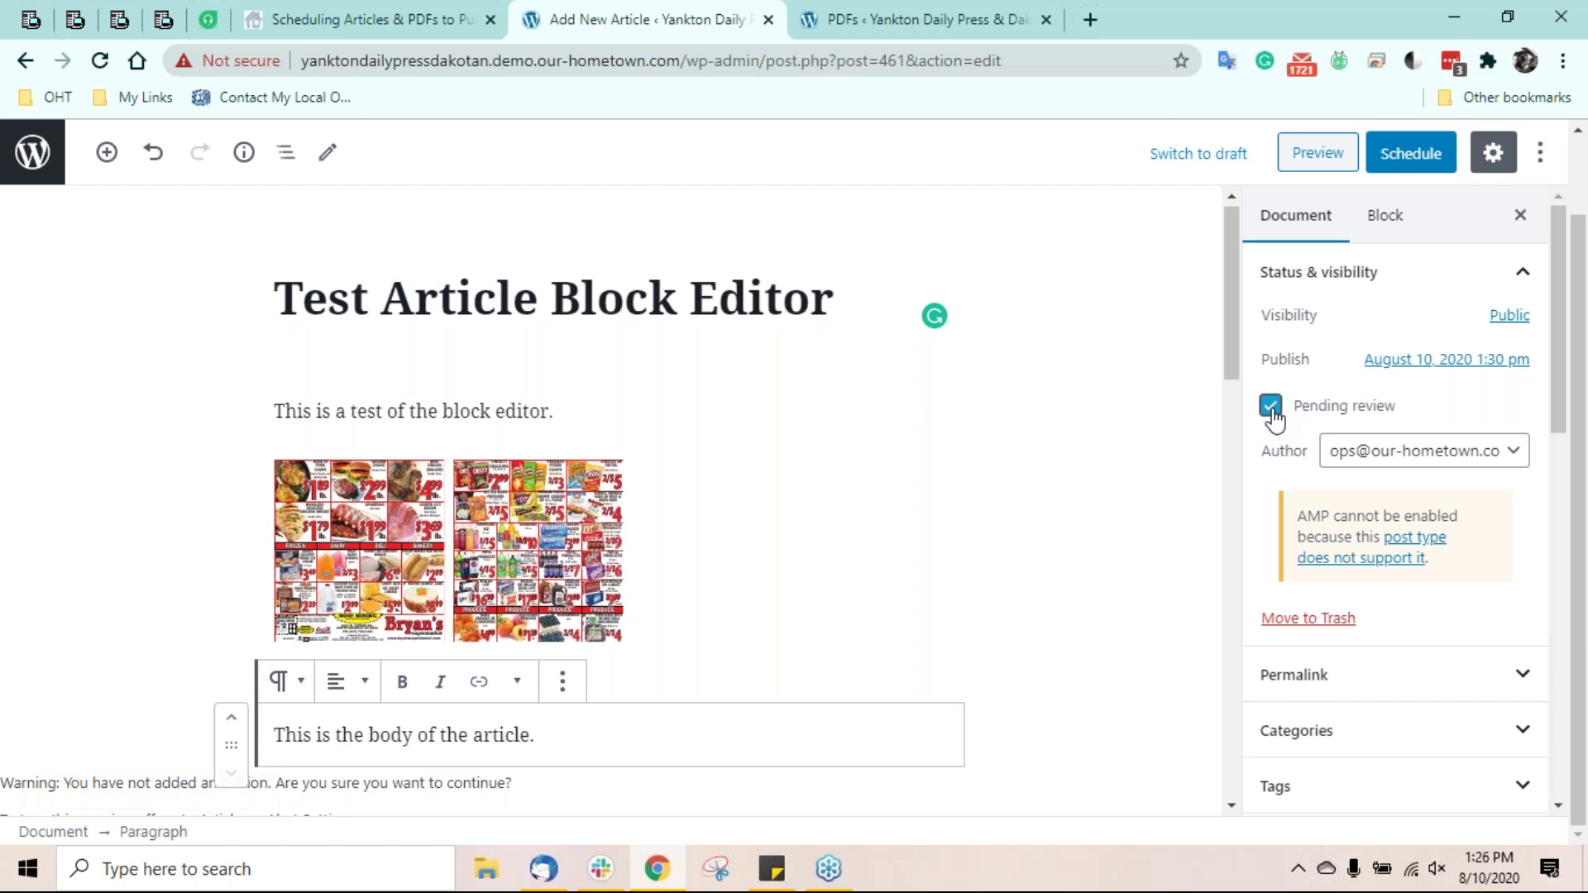
click(1525, 680)
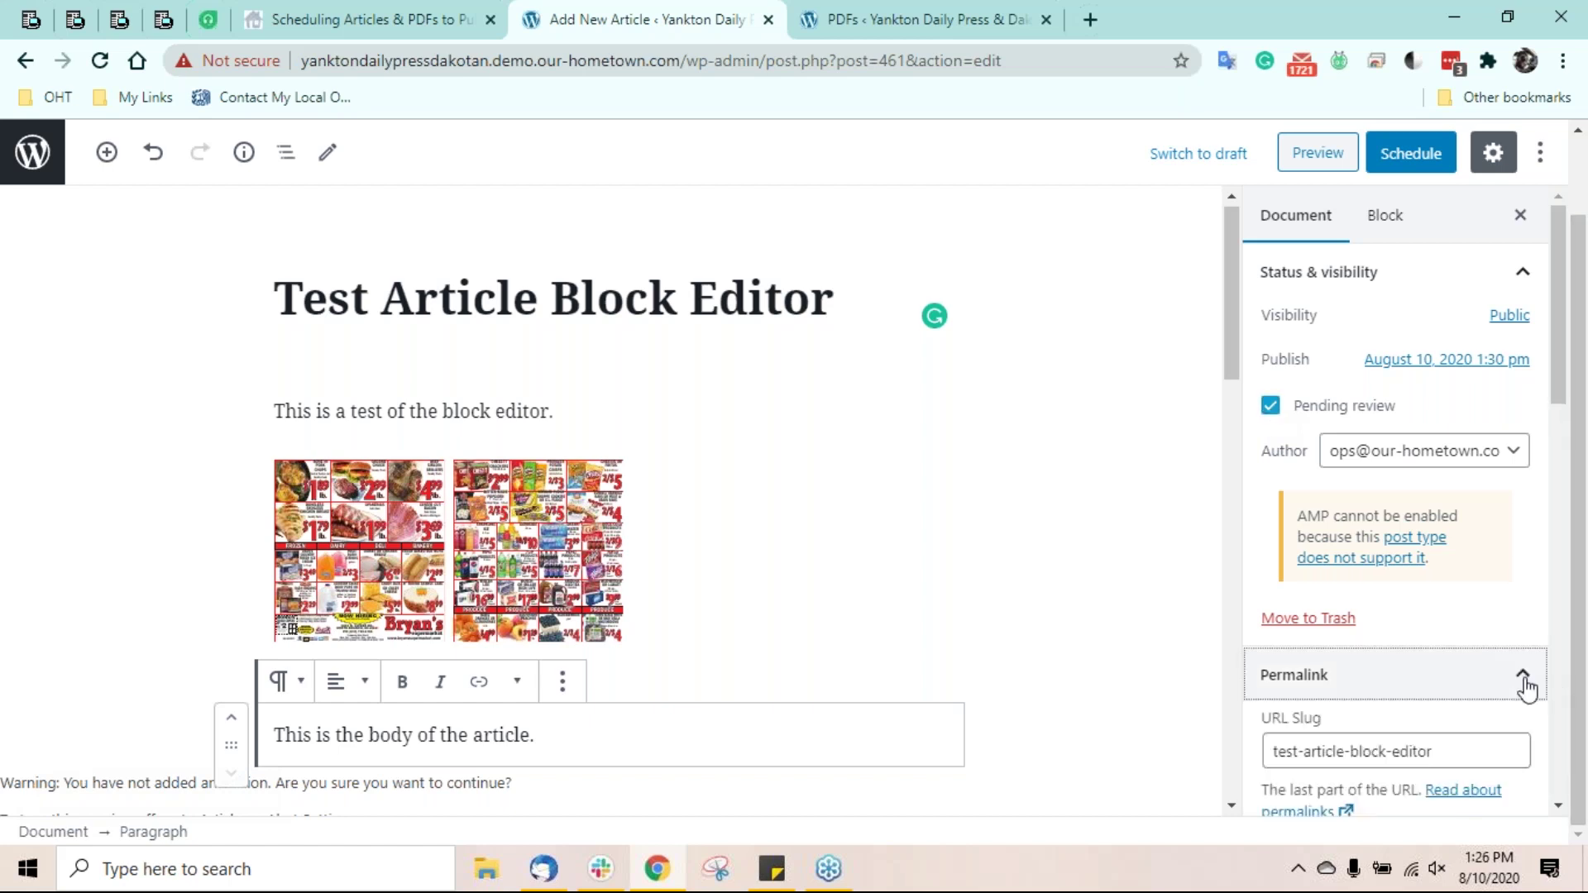
click(1524, 683)
scroll(1526, 689, down, 3)
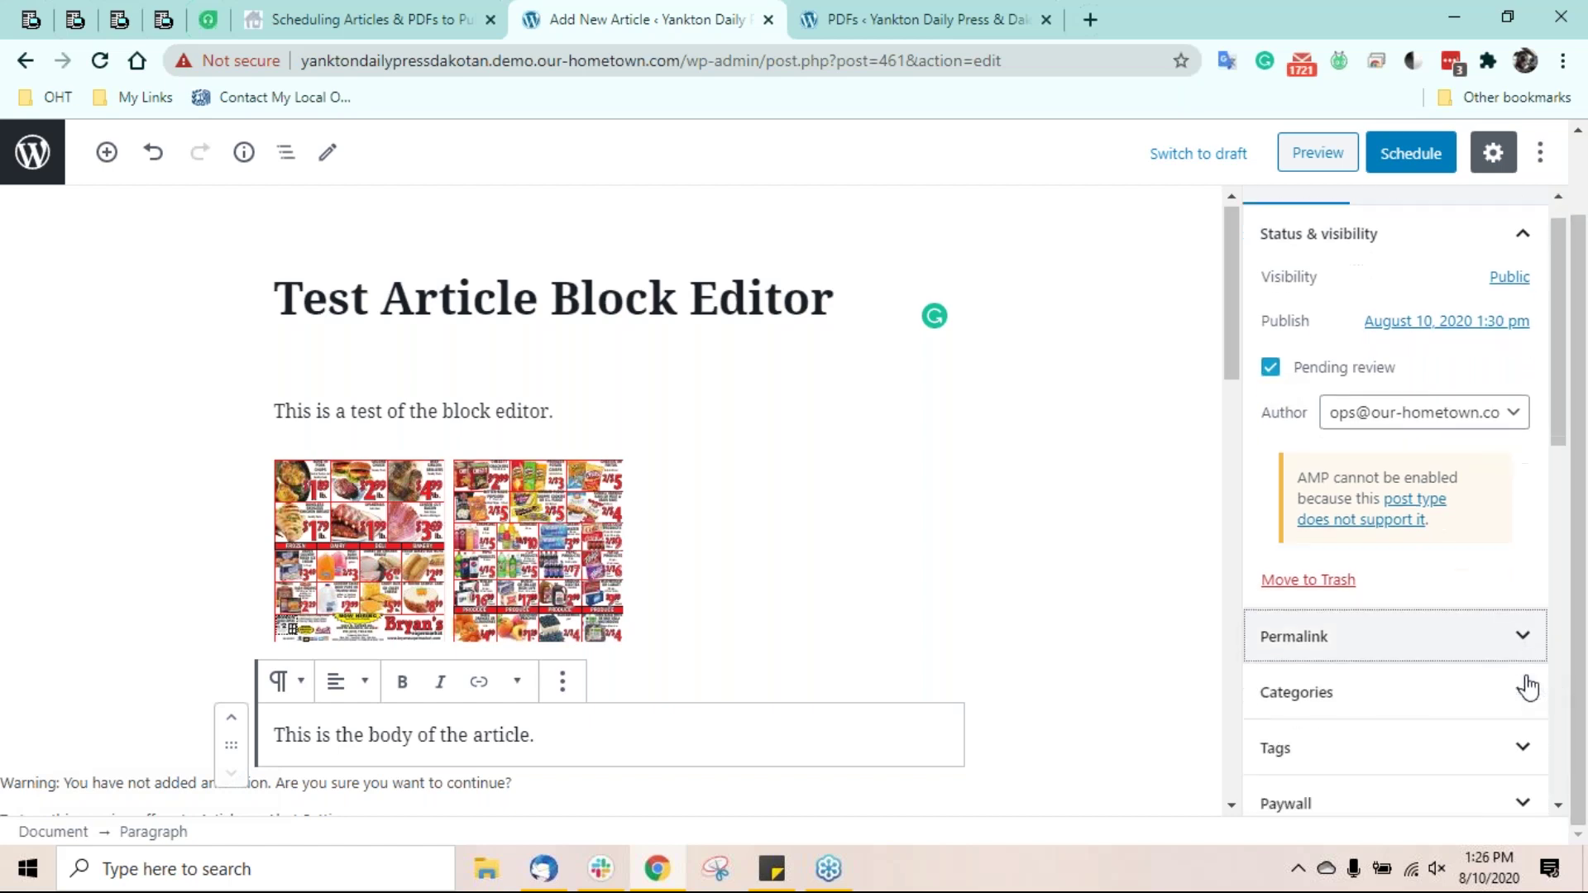
scroll(1529, 686, down, 3)
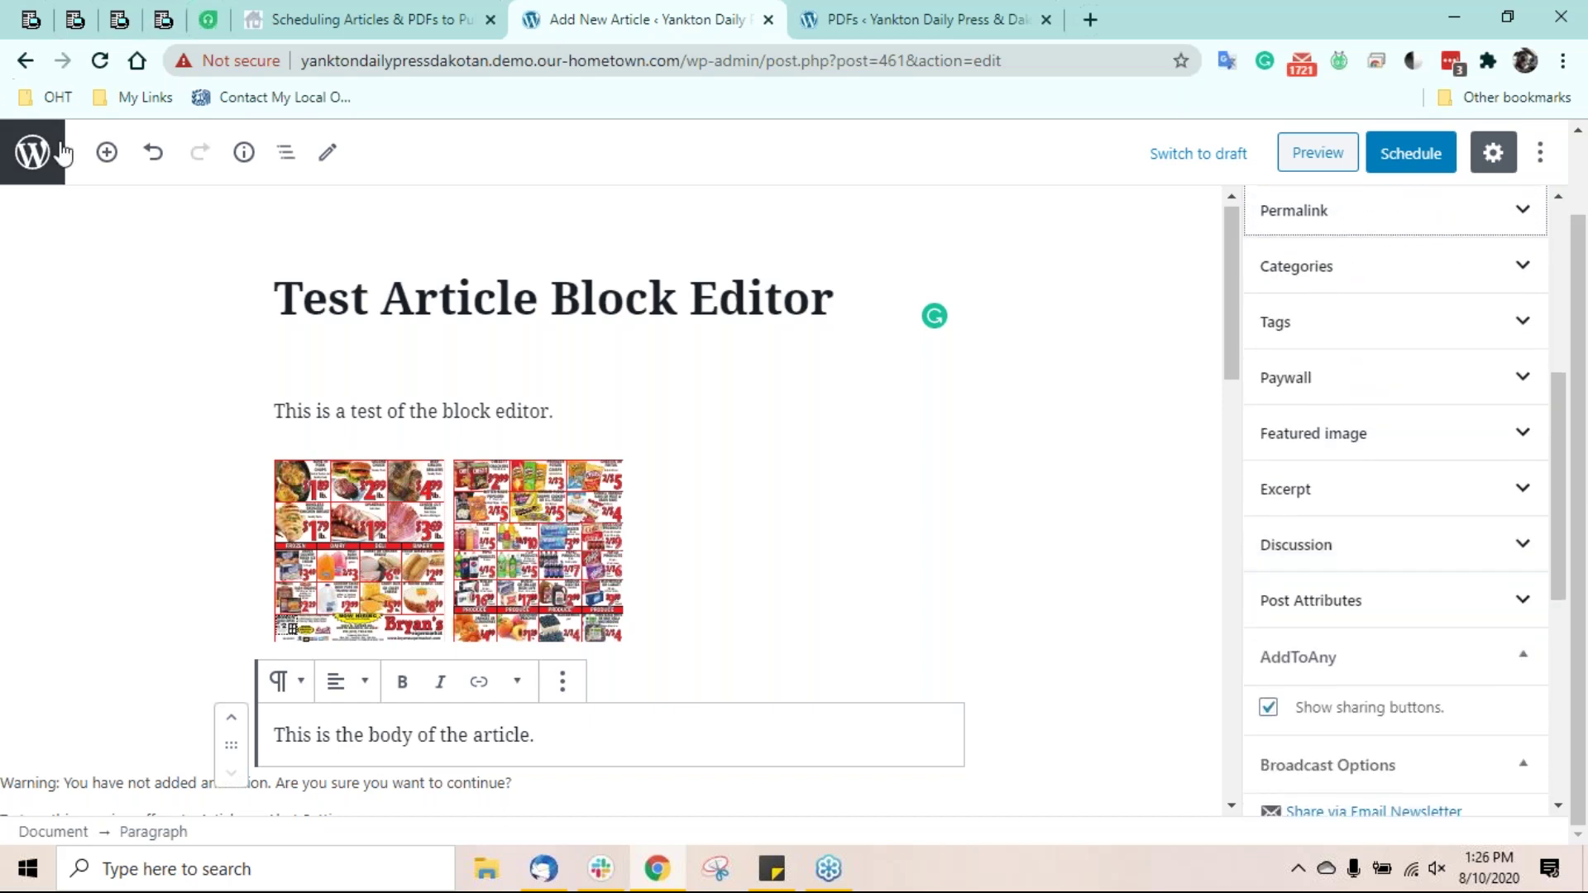
- Look over the available content blocks and open the article's post visibility options
click(95, 153)
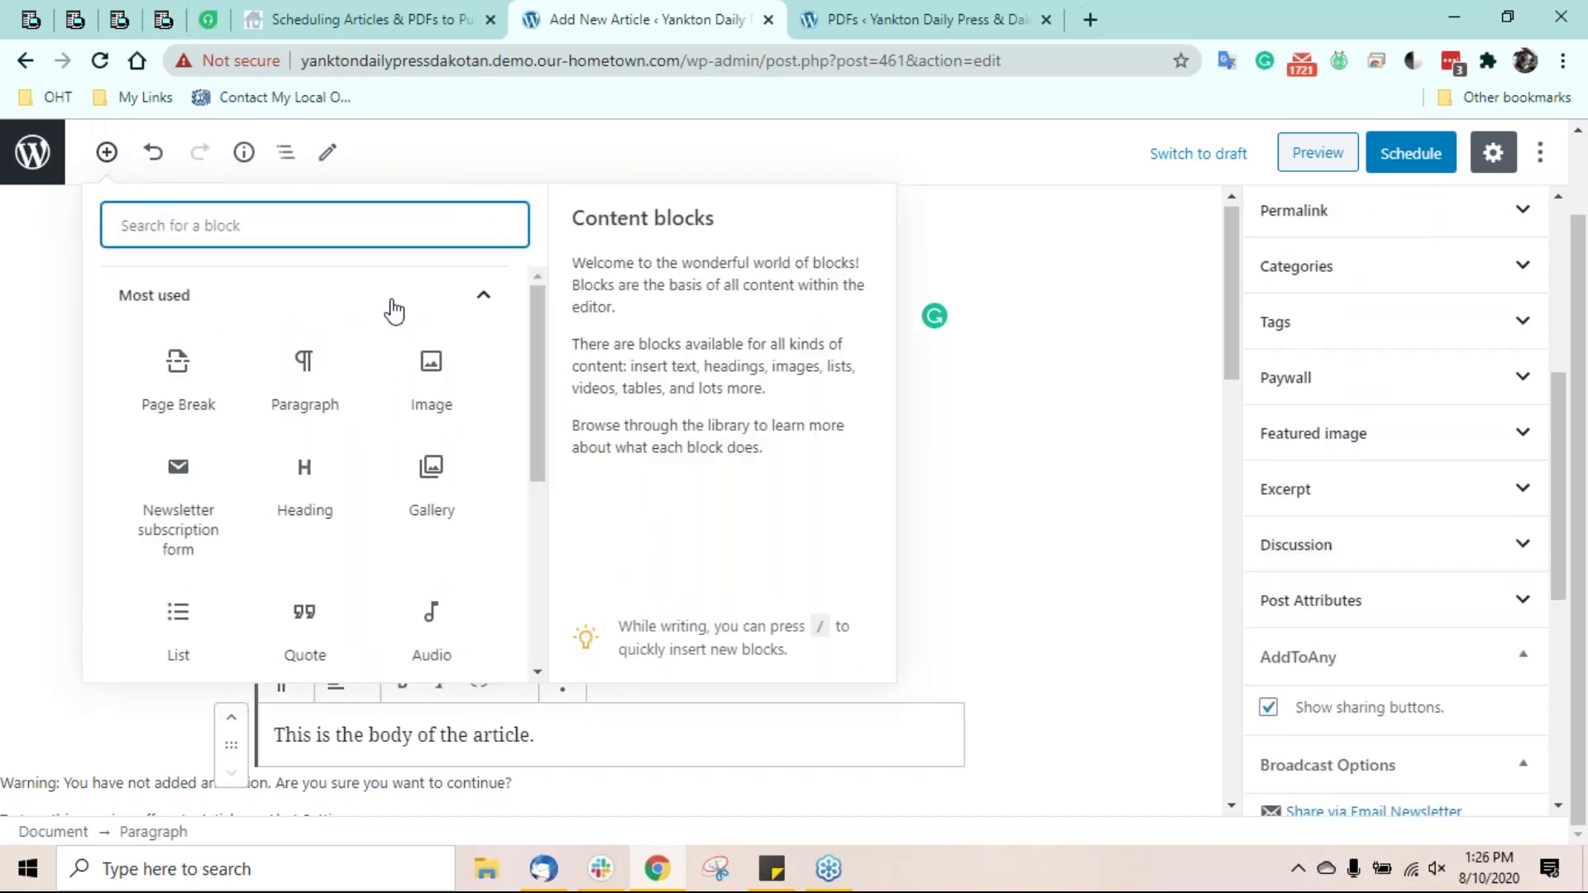
scroll(405, 317, down, 3)
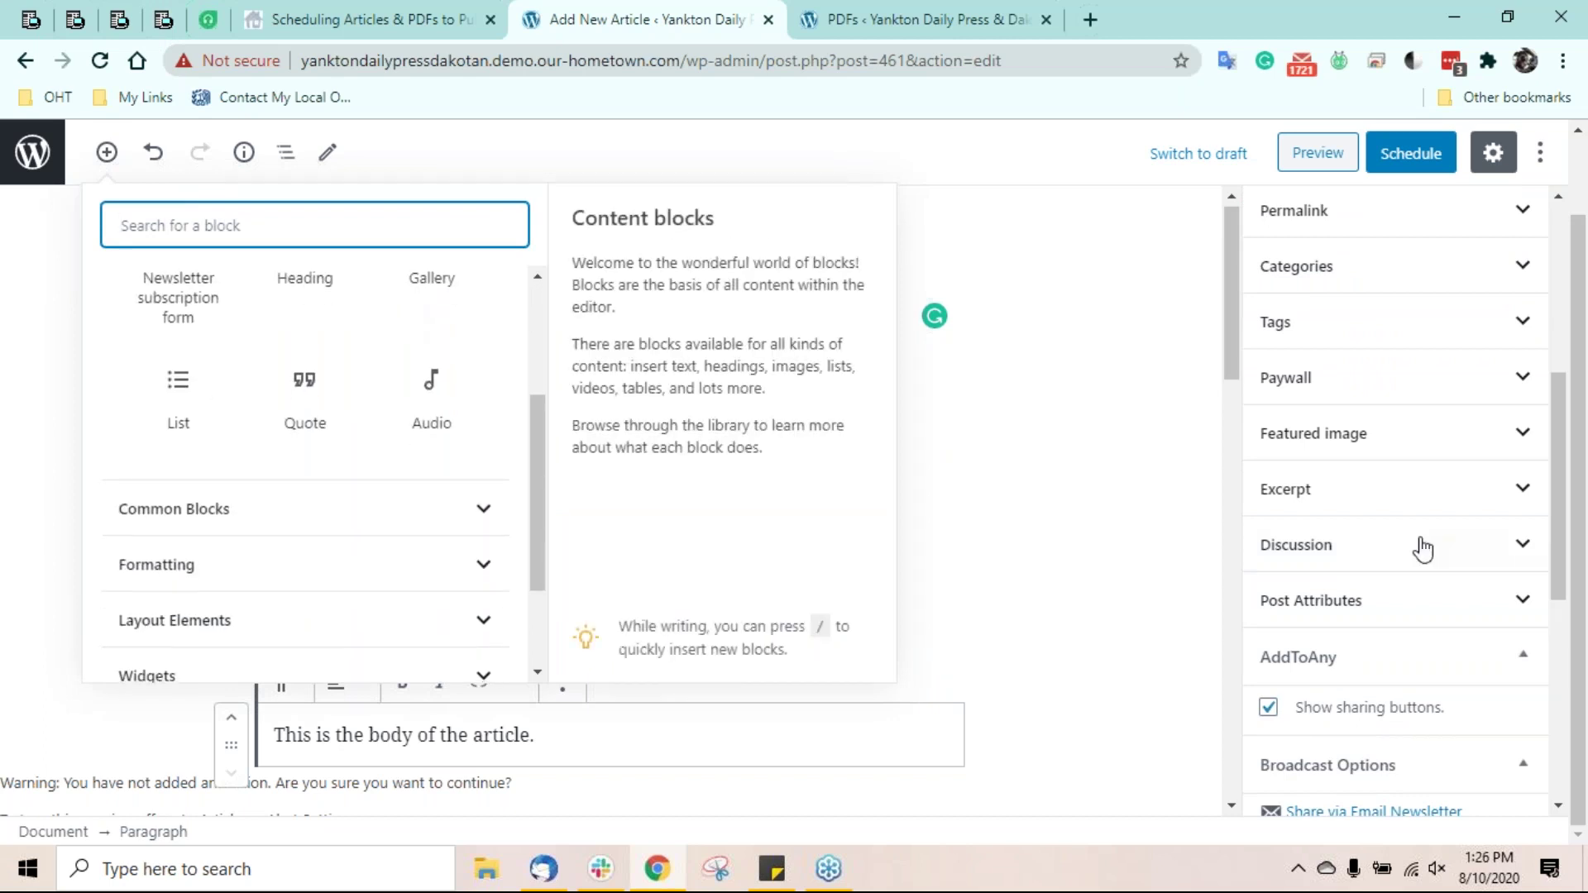
scroll(1423, 547, up, 5)
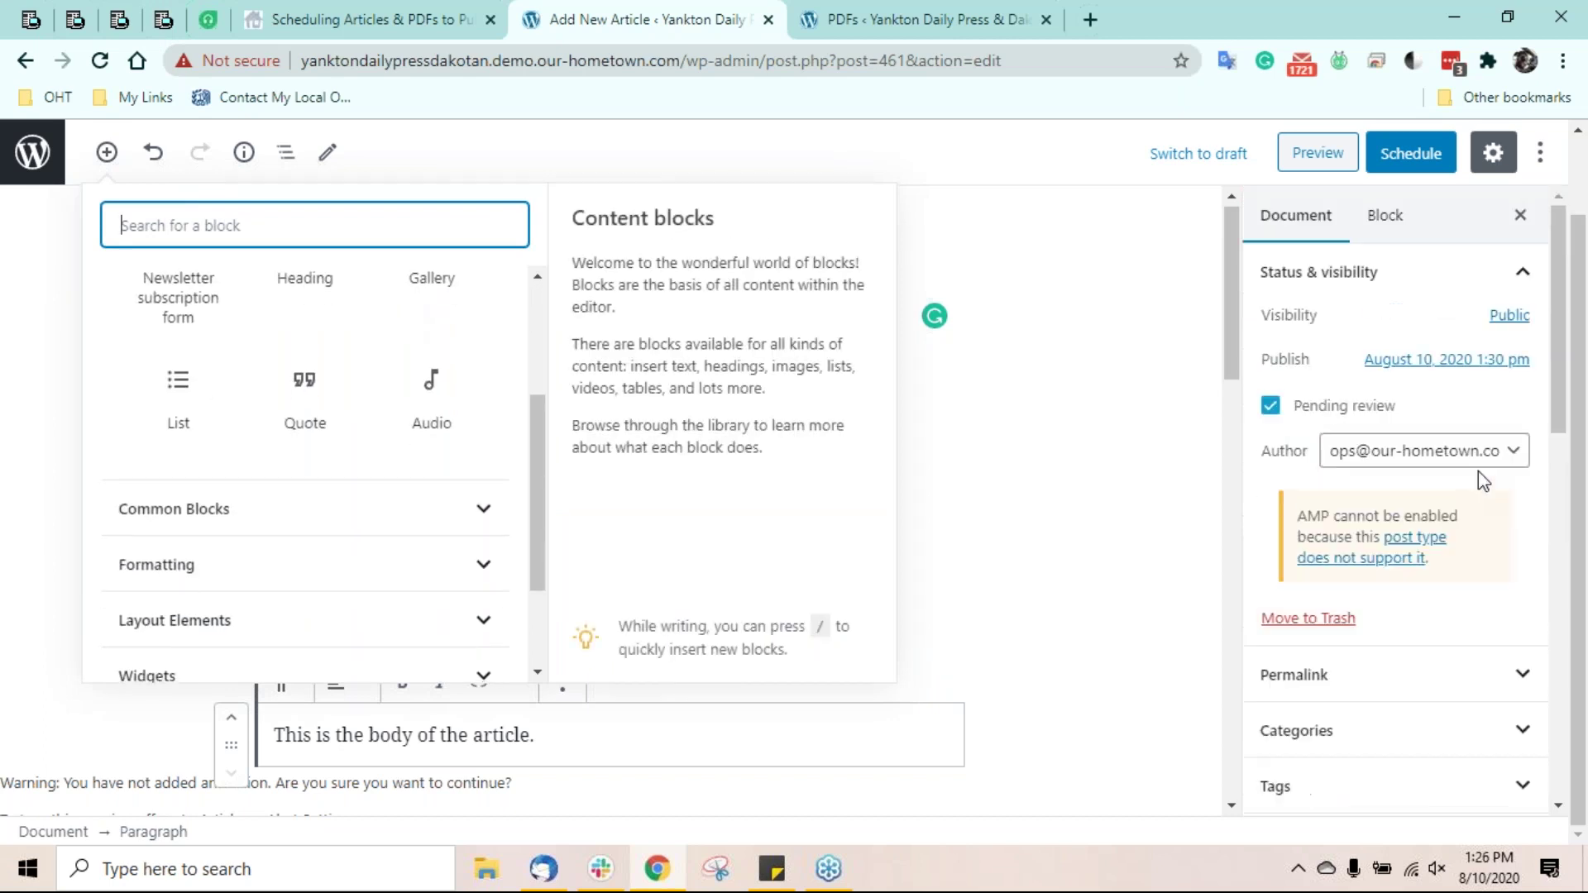
click(1352, 281)
click(1353, 281)
click(1352, 281)
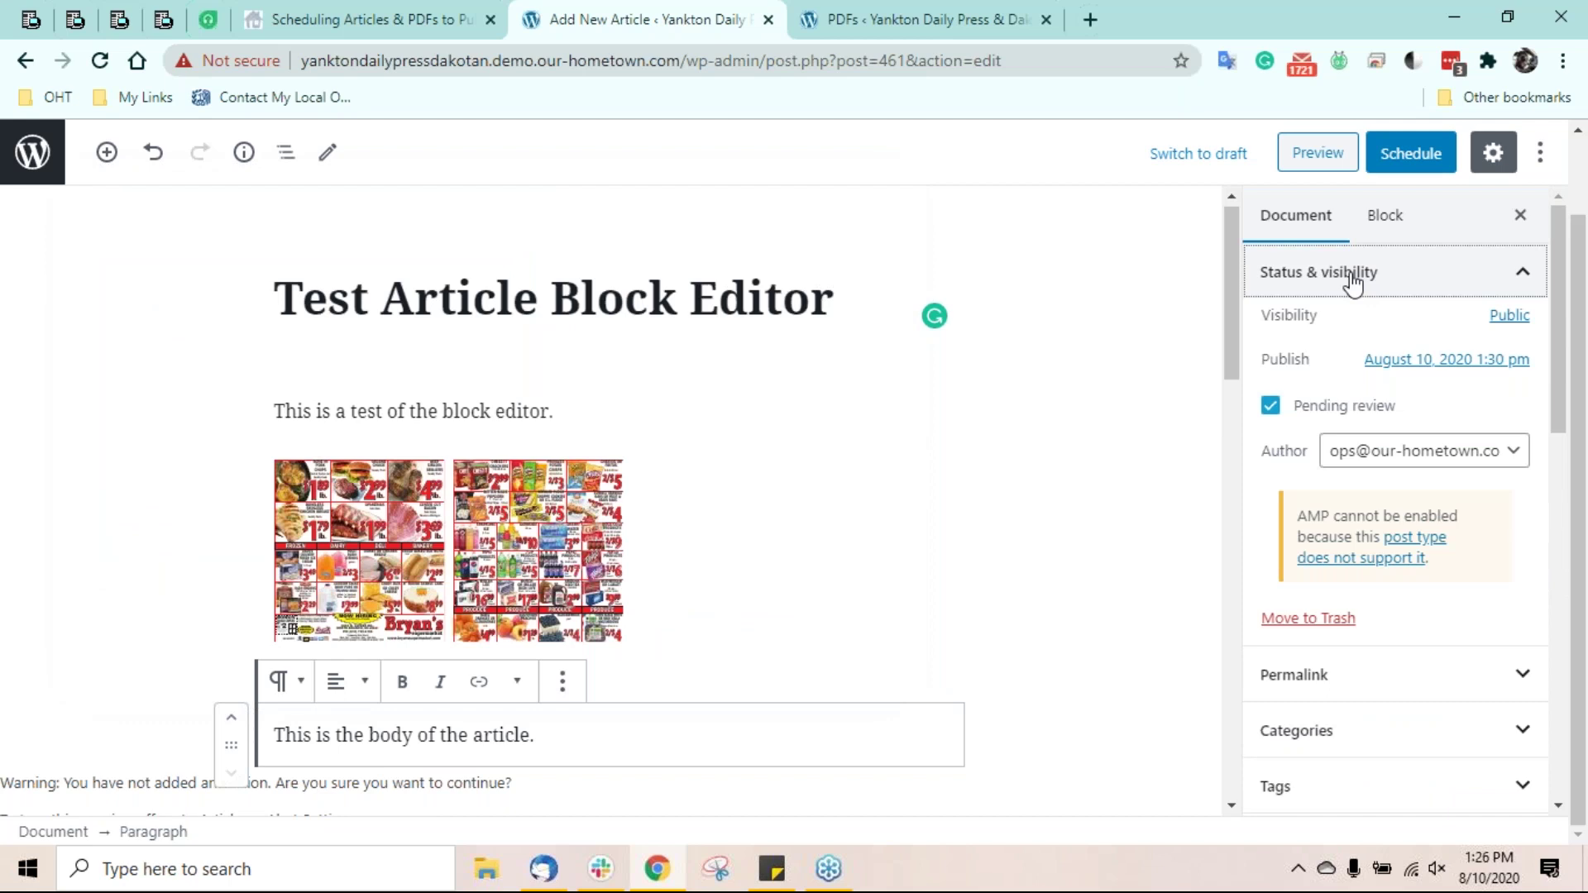
click(1519, 320)
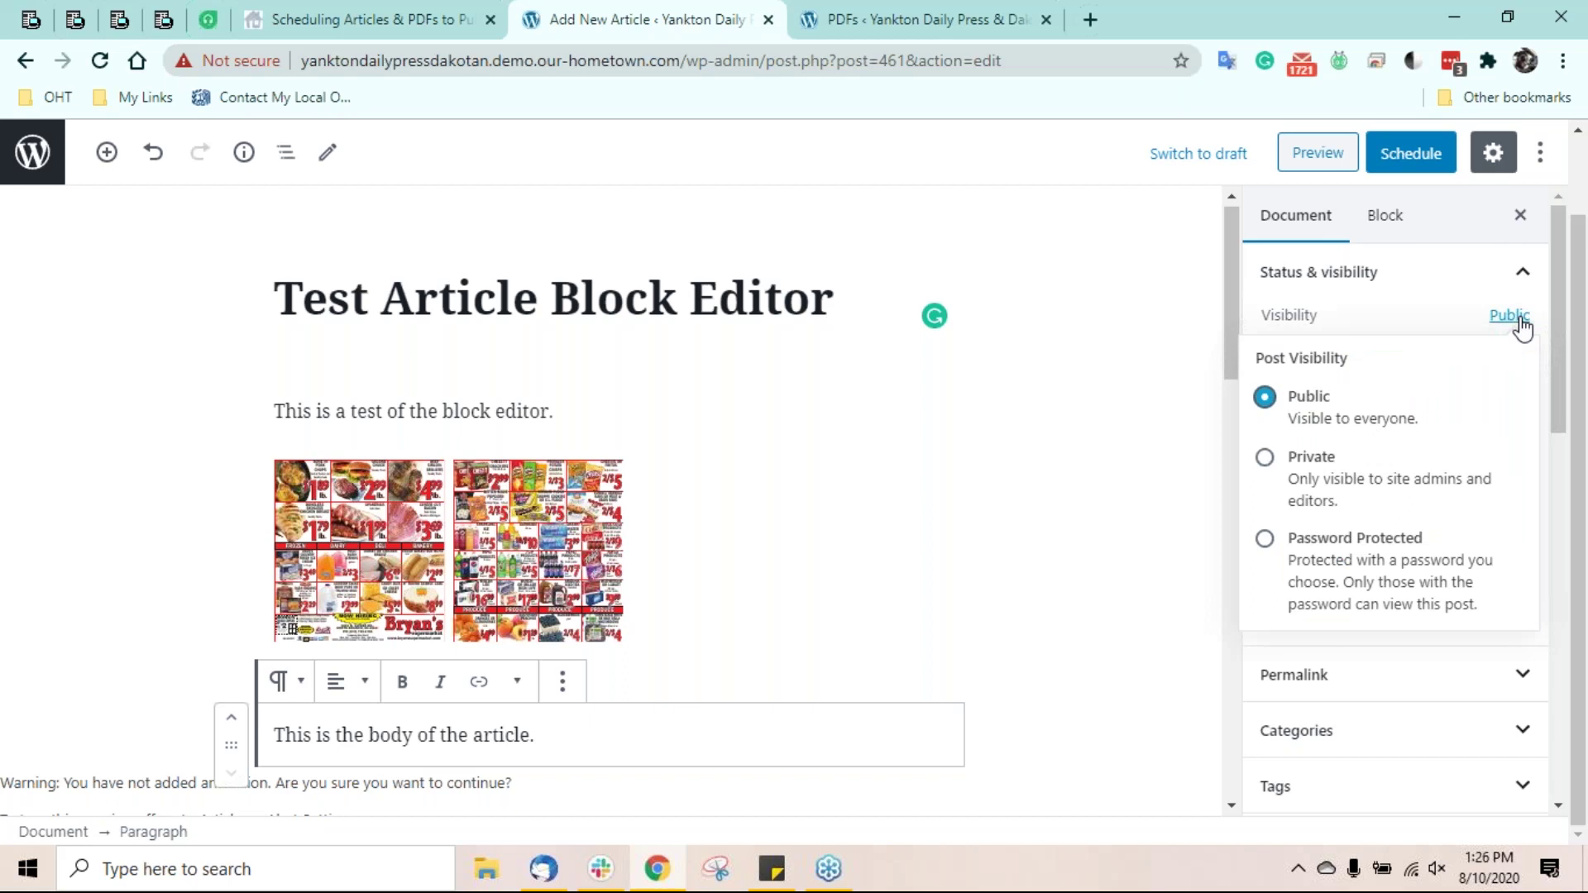
- Close the post visibility options and revert the scheduled article to draft, confirming that it is unscheduled
click(1521, 326)
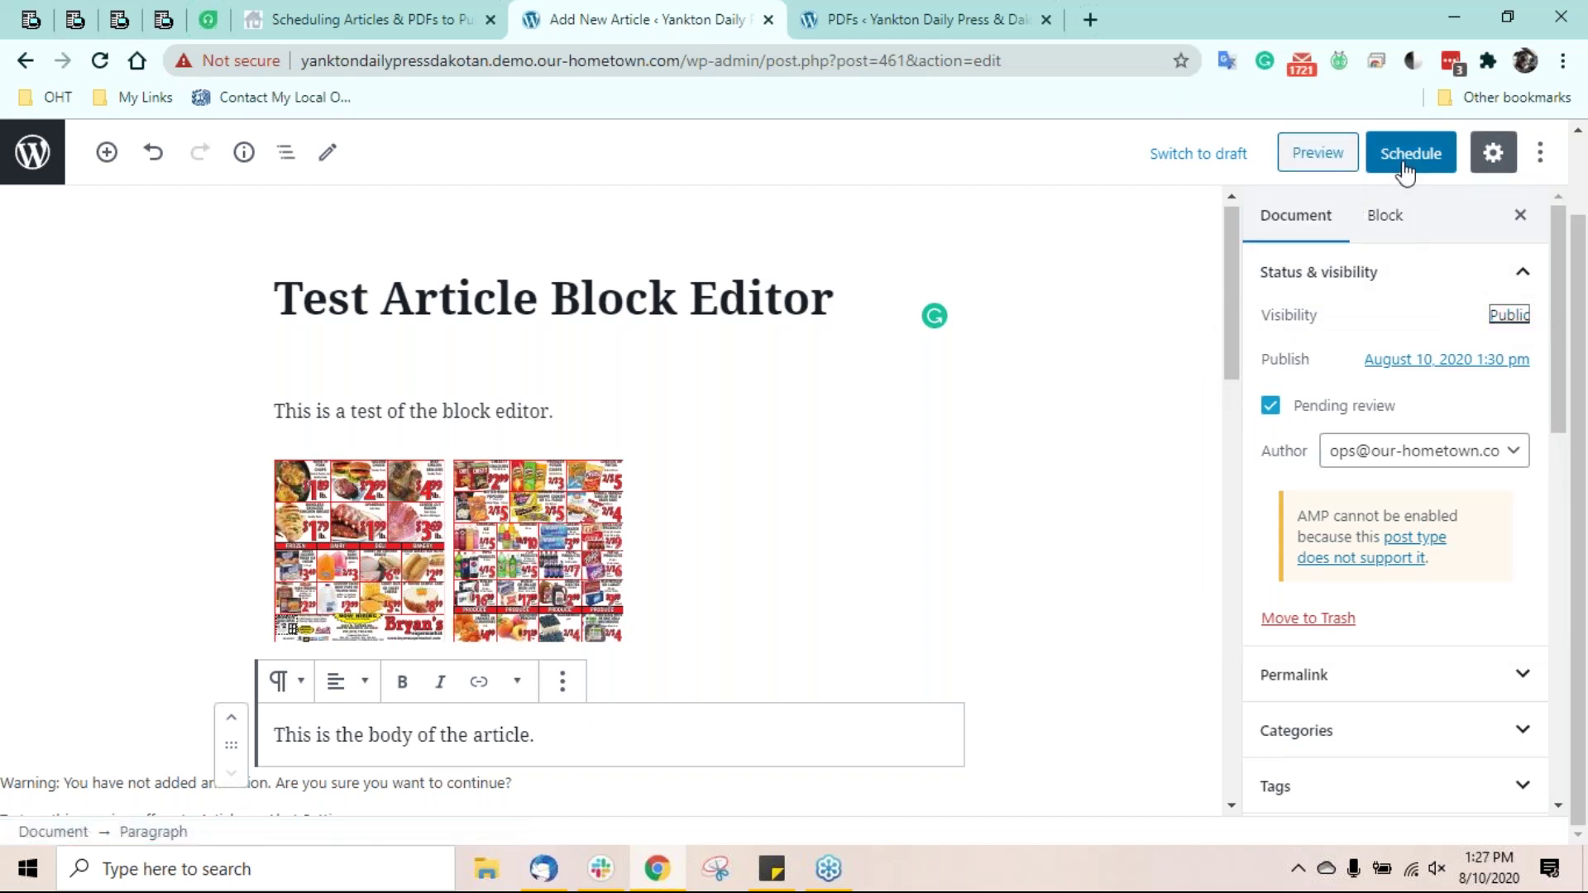
click(1504, 165)
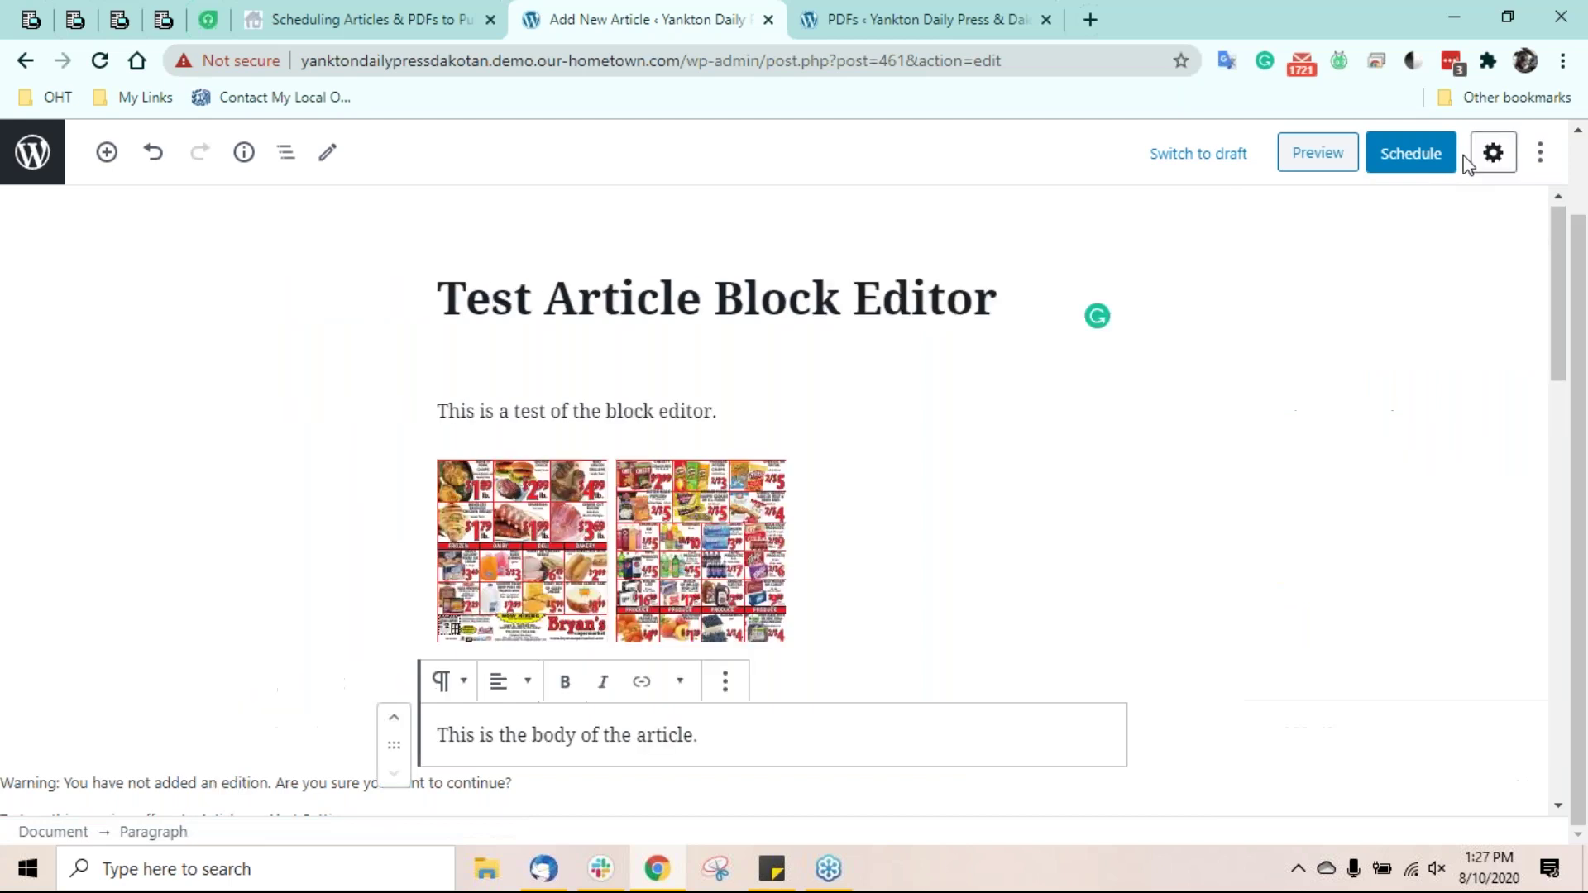
click(1495, 164)
click(1197, 153)
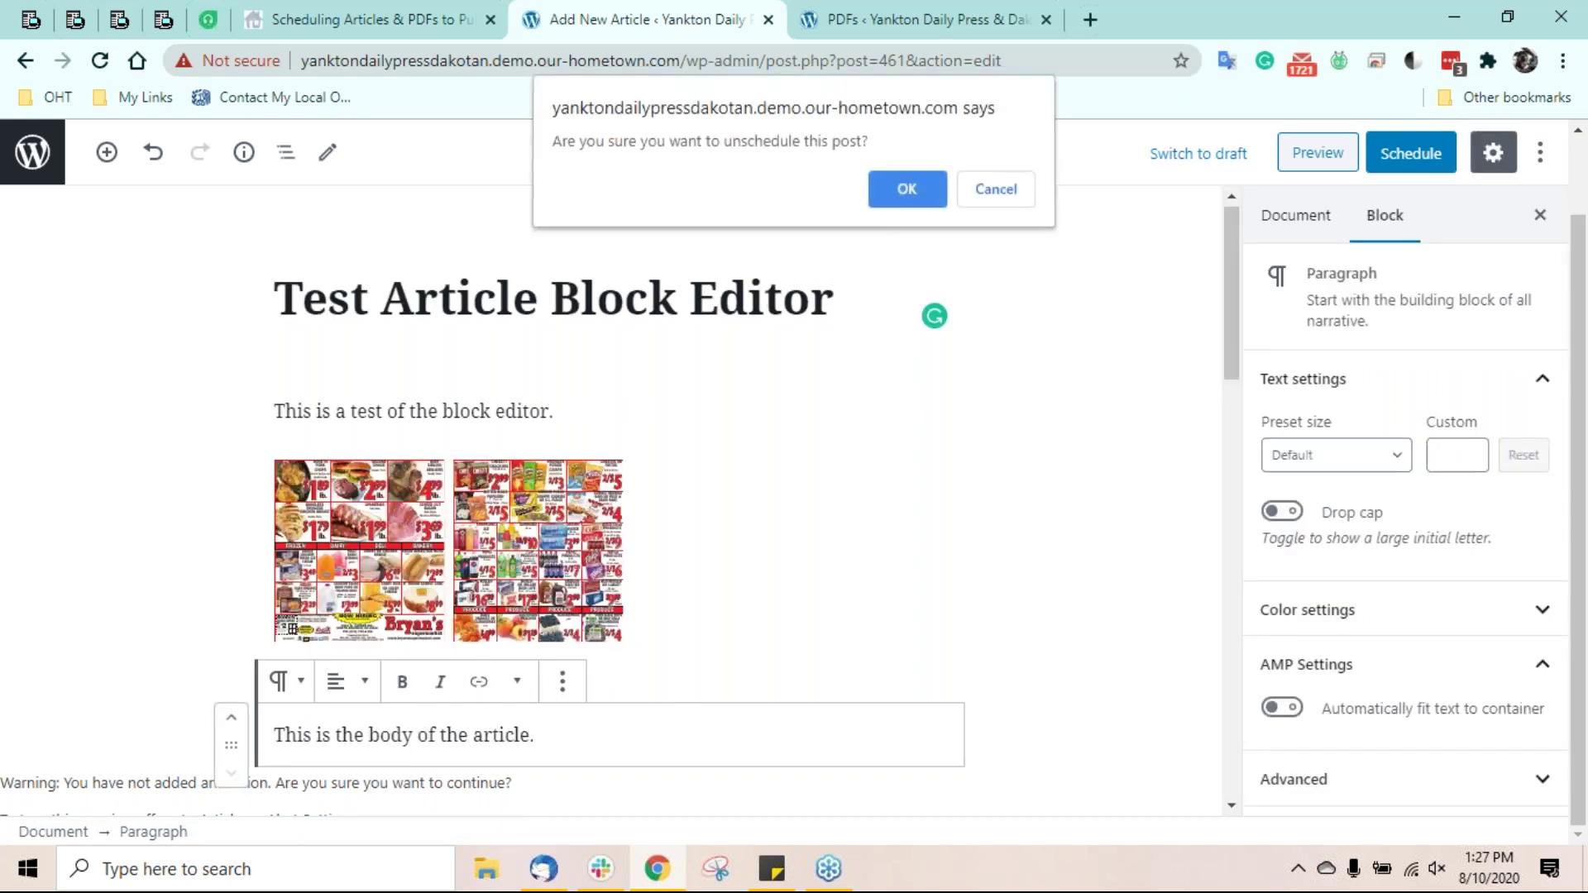
click(904, 191)
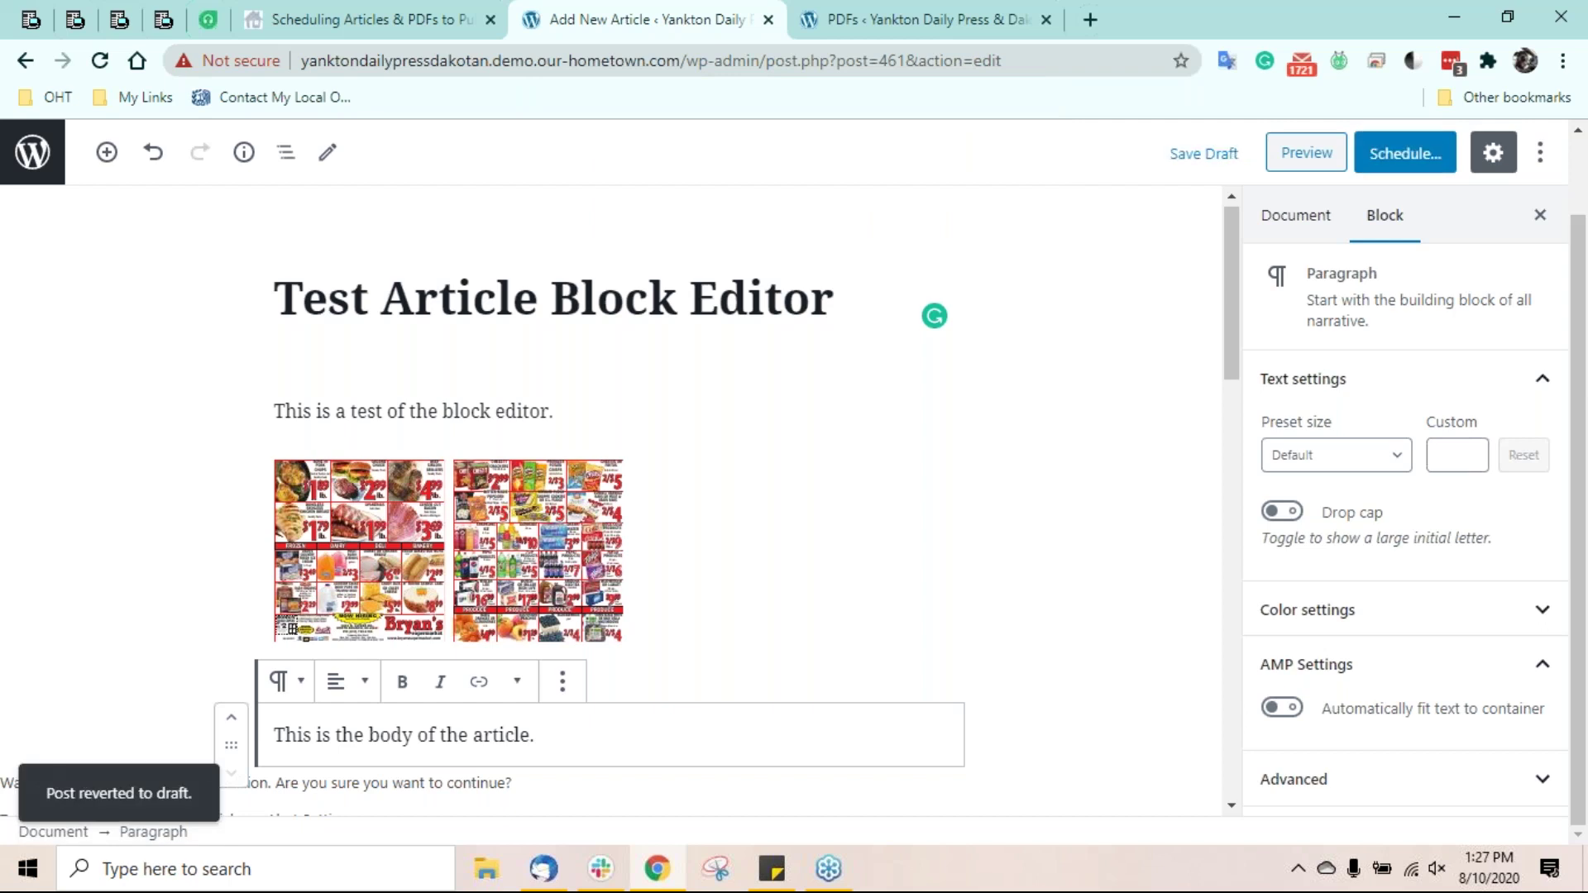
- Mark the article as pending review and save it as pending, closing the PDFs browser tab as well
click(1295, 222)
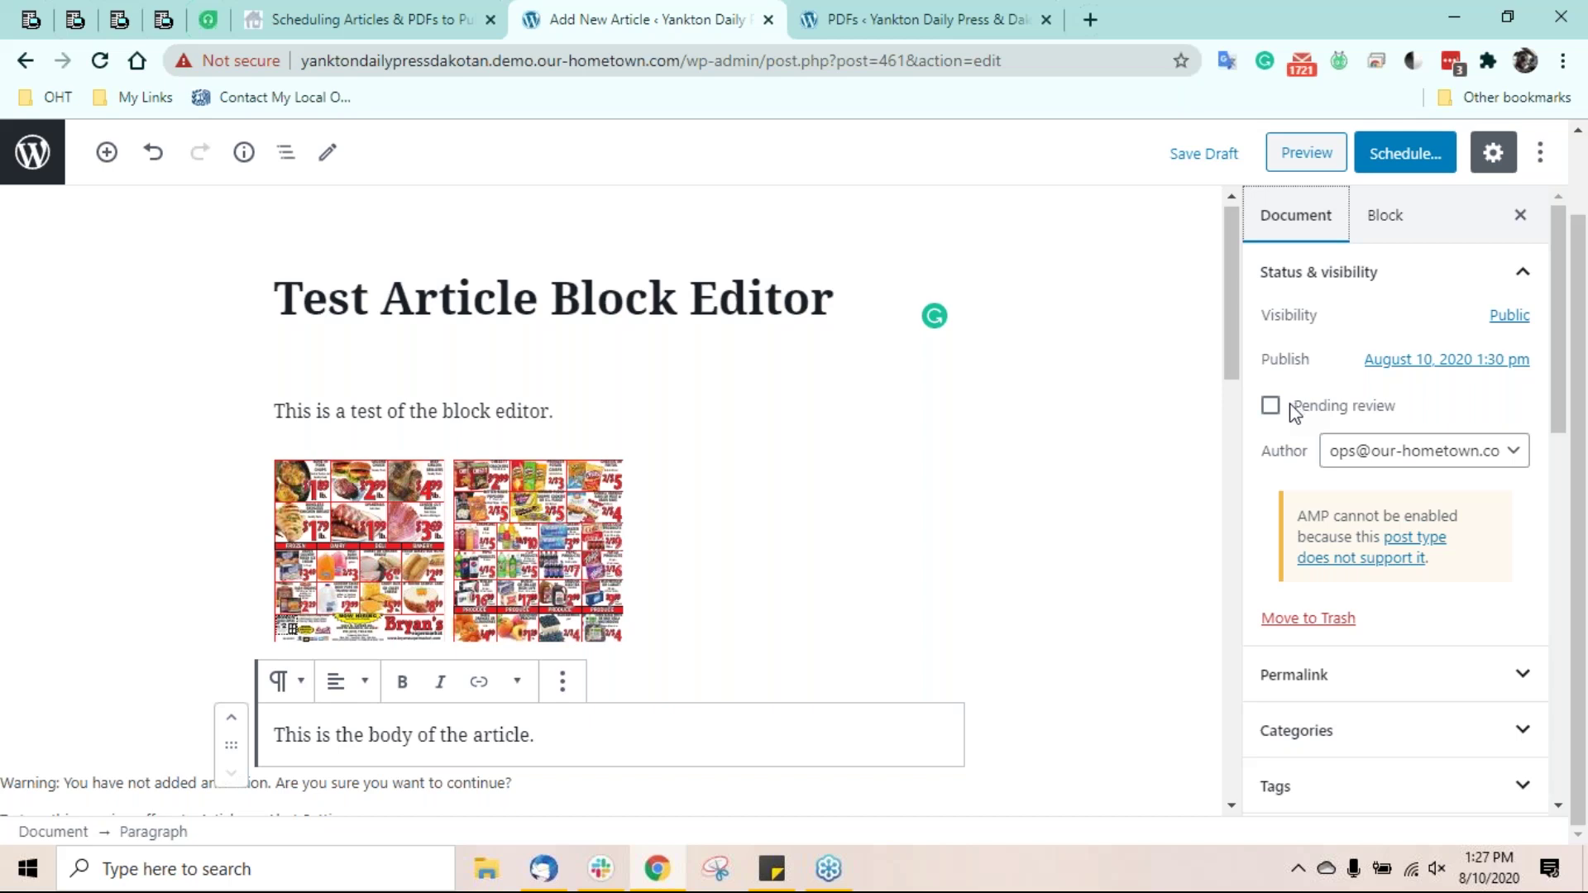
click(1272, 410)
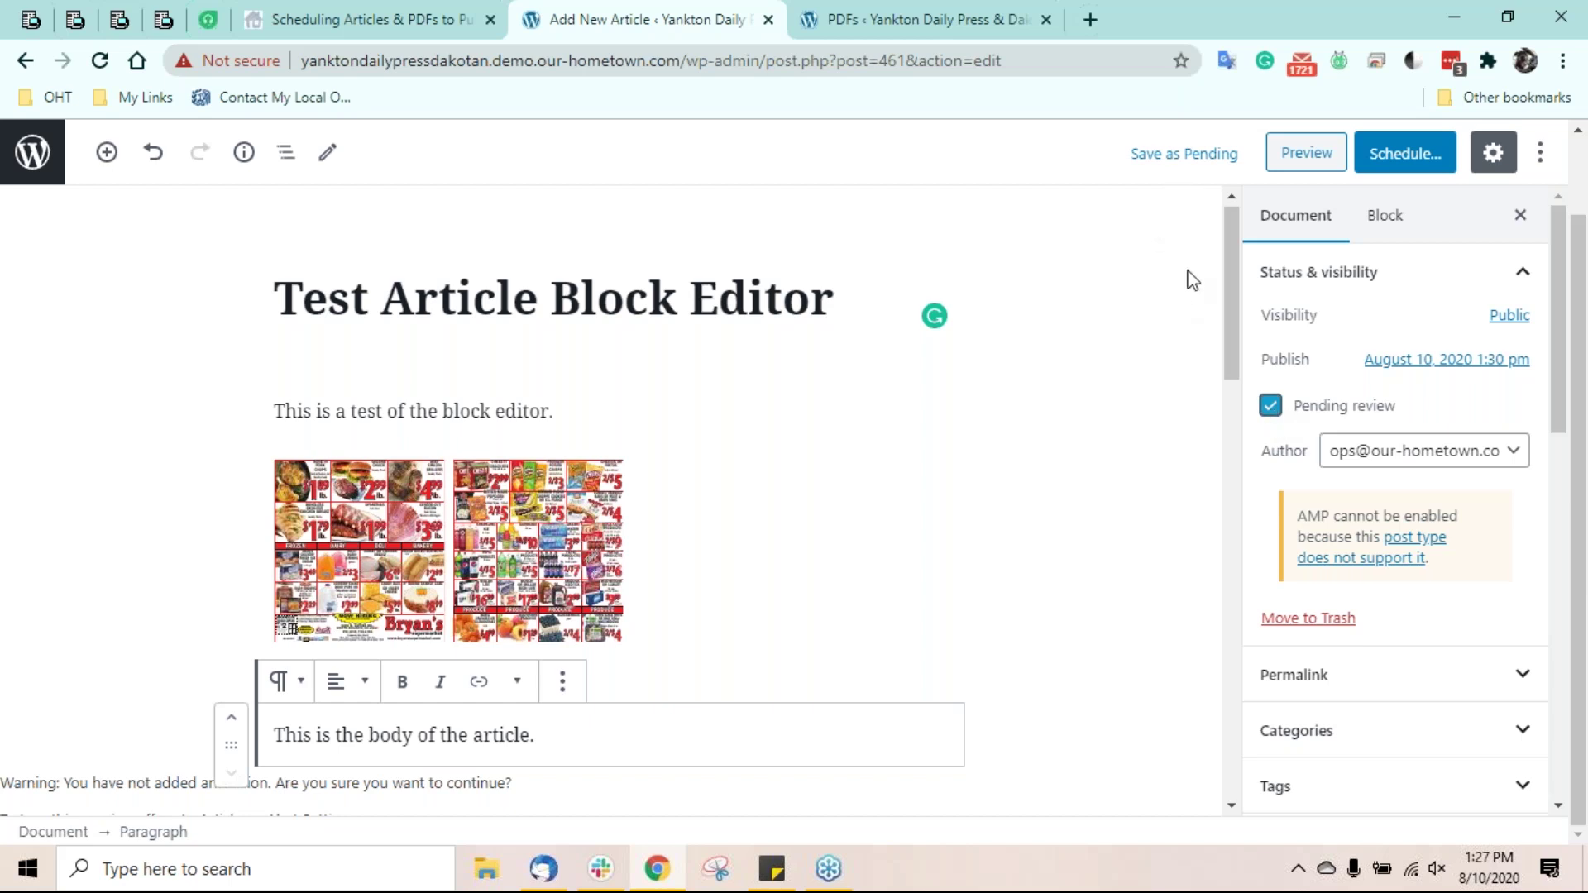
click(1183, 154)
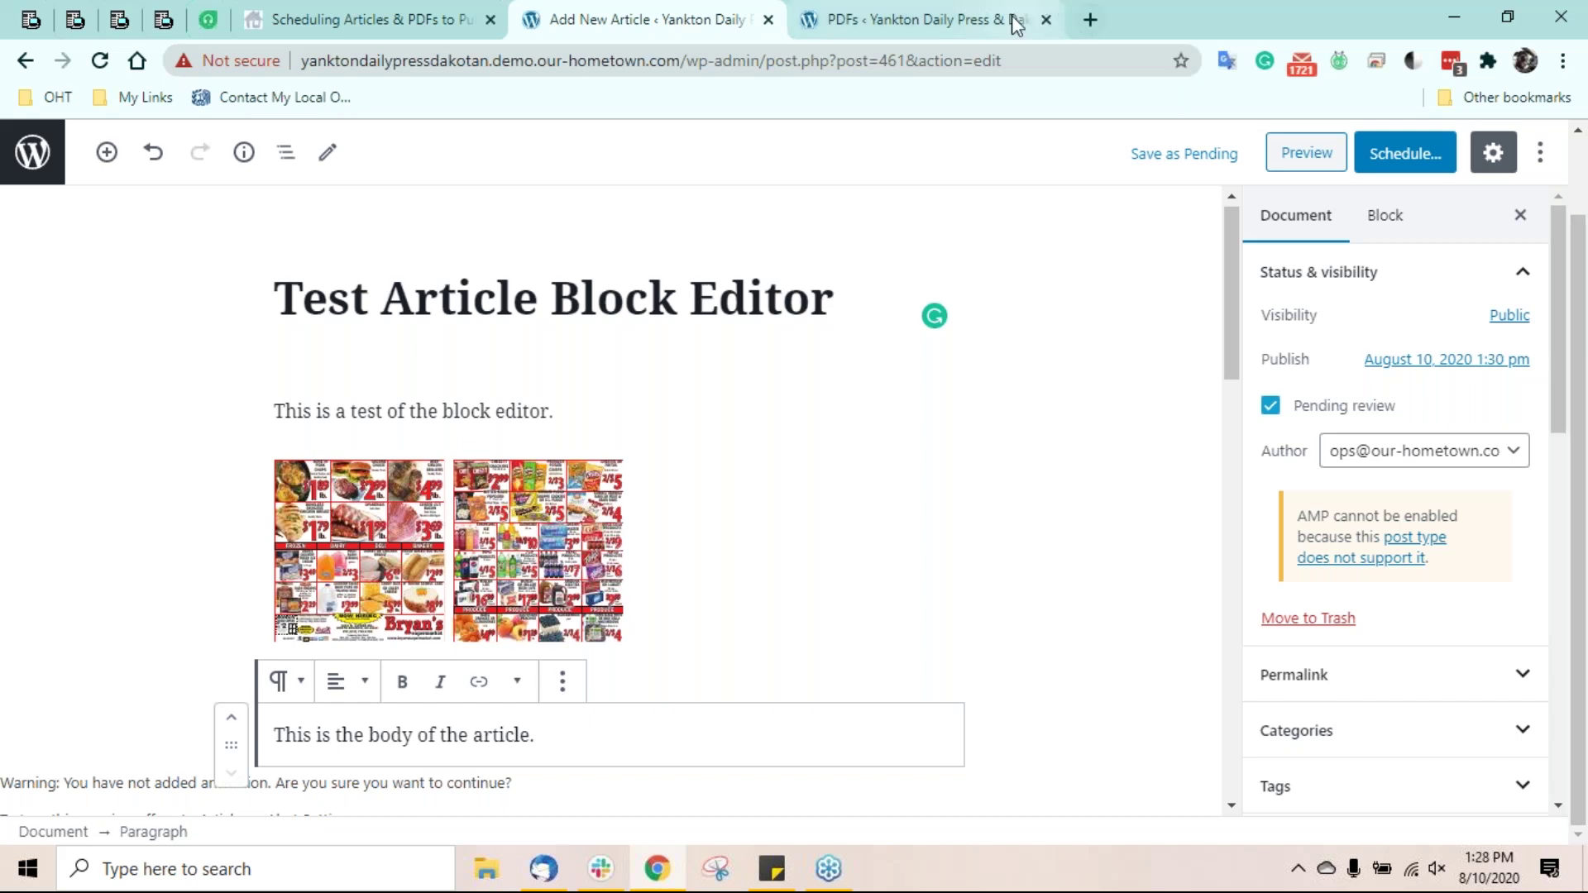
click(1046, 19)
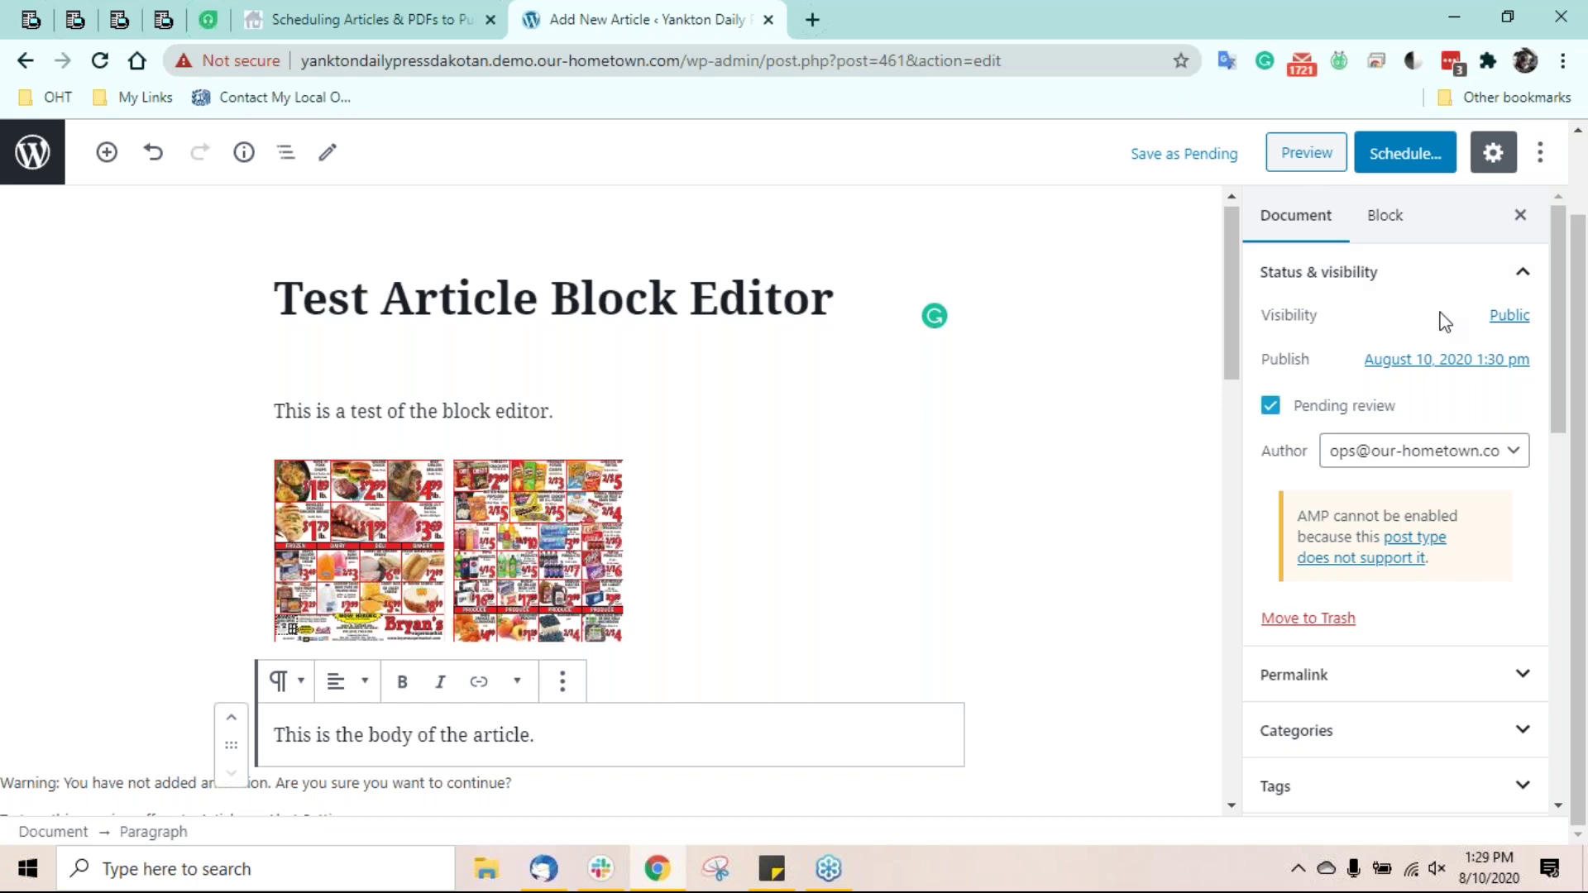
- Look through the article's document settings, from status and visibility to the Paywall, Editions and Remove on Extracted Publish options
scroll(1443, 321, down, 3)
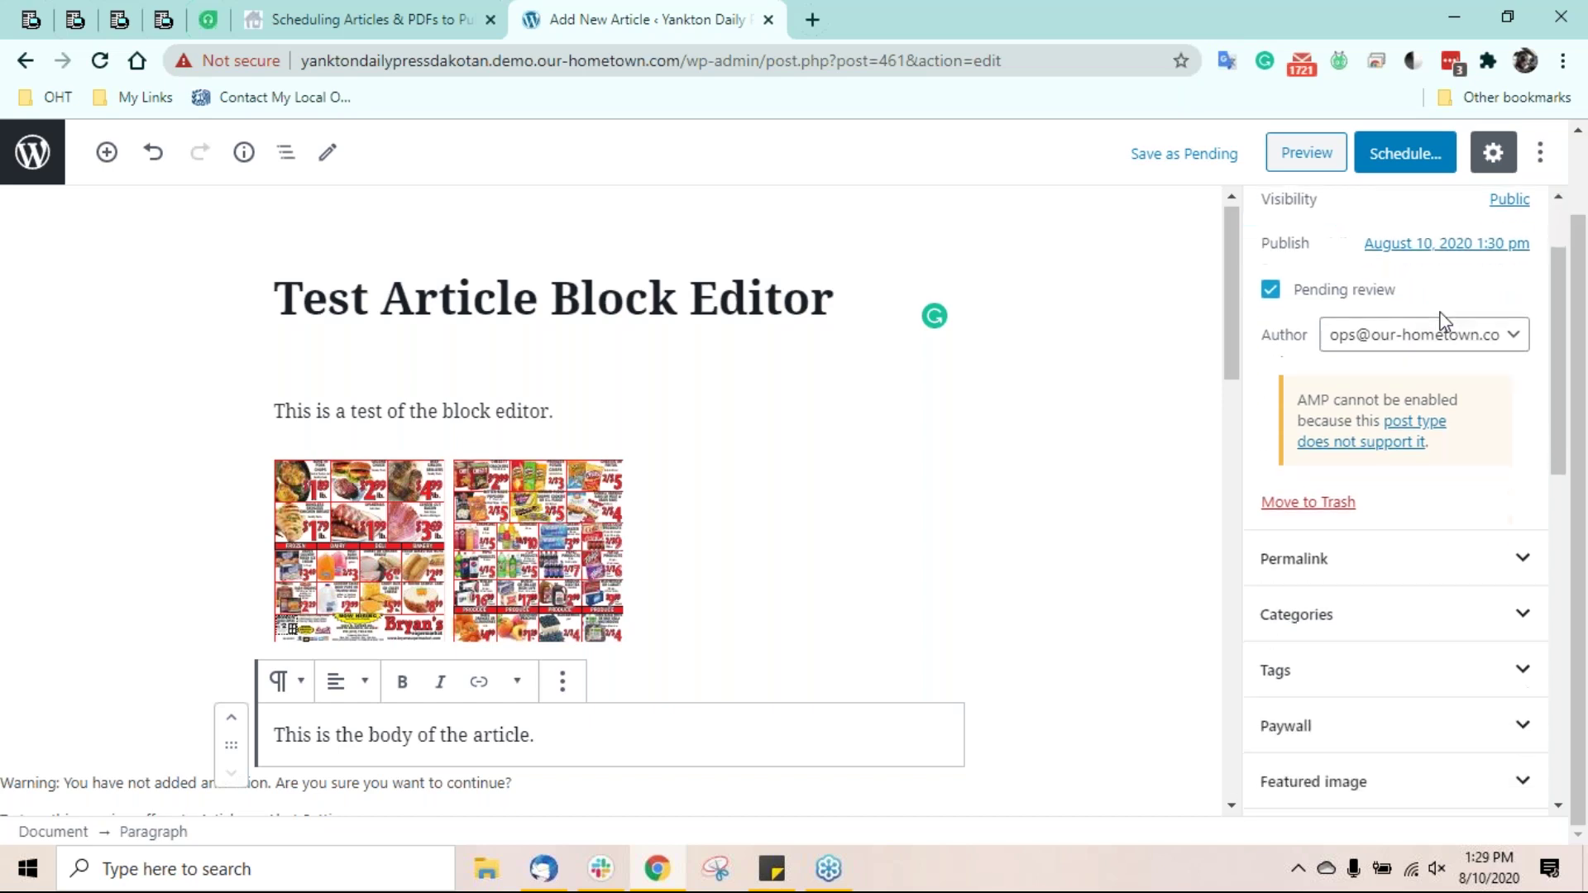
scroll(1433, 323, down, 2)
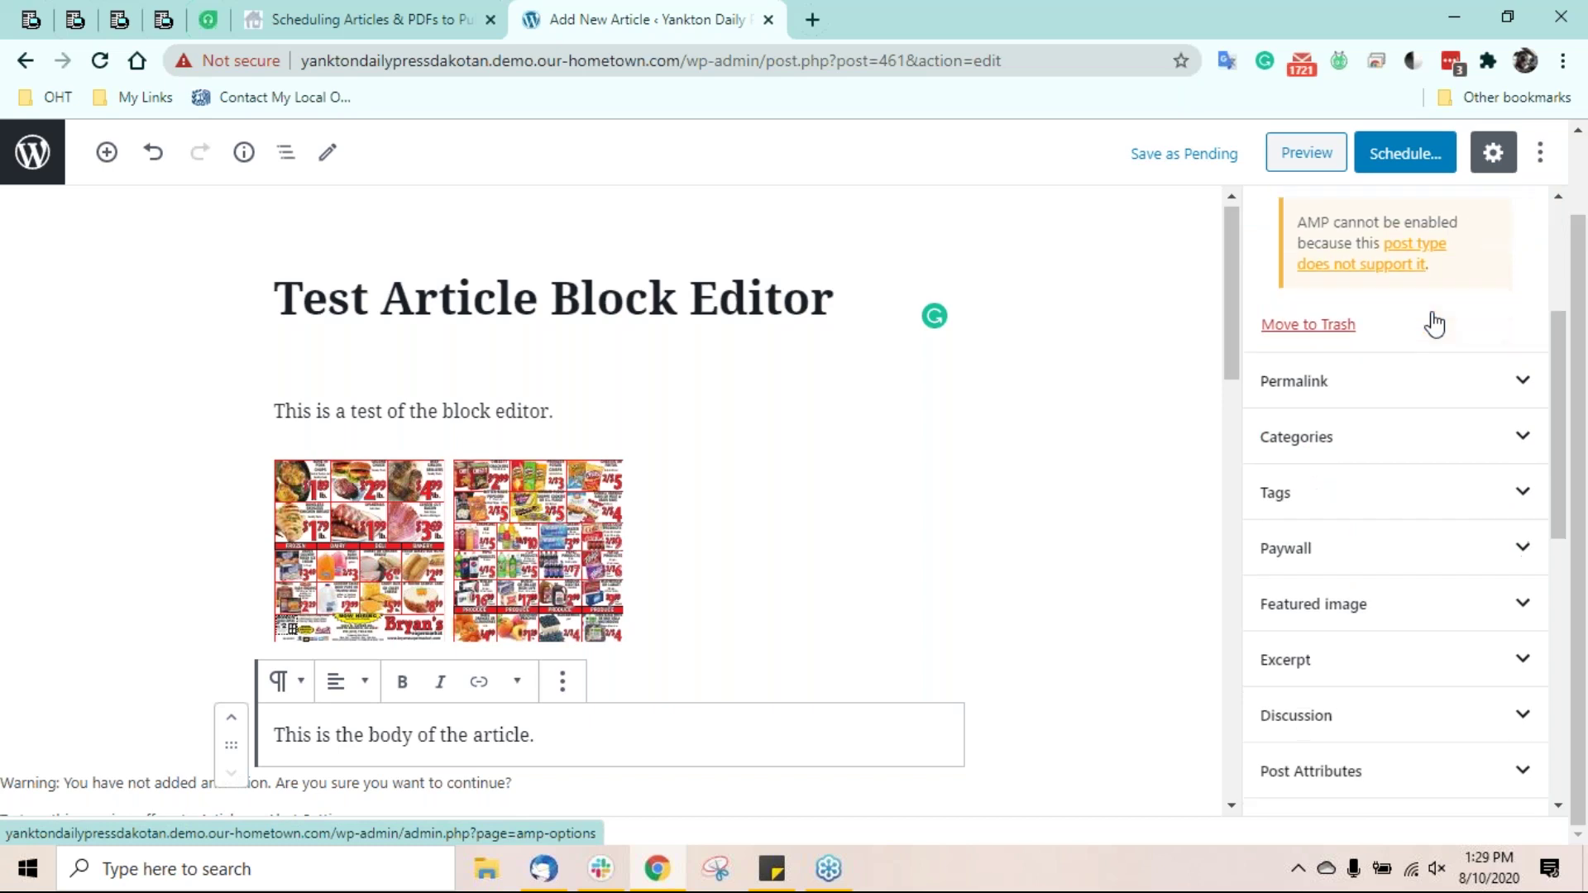
scroll(1435, 322, down, 2)
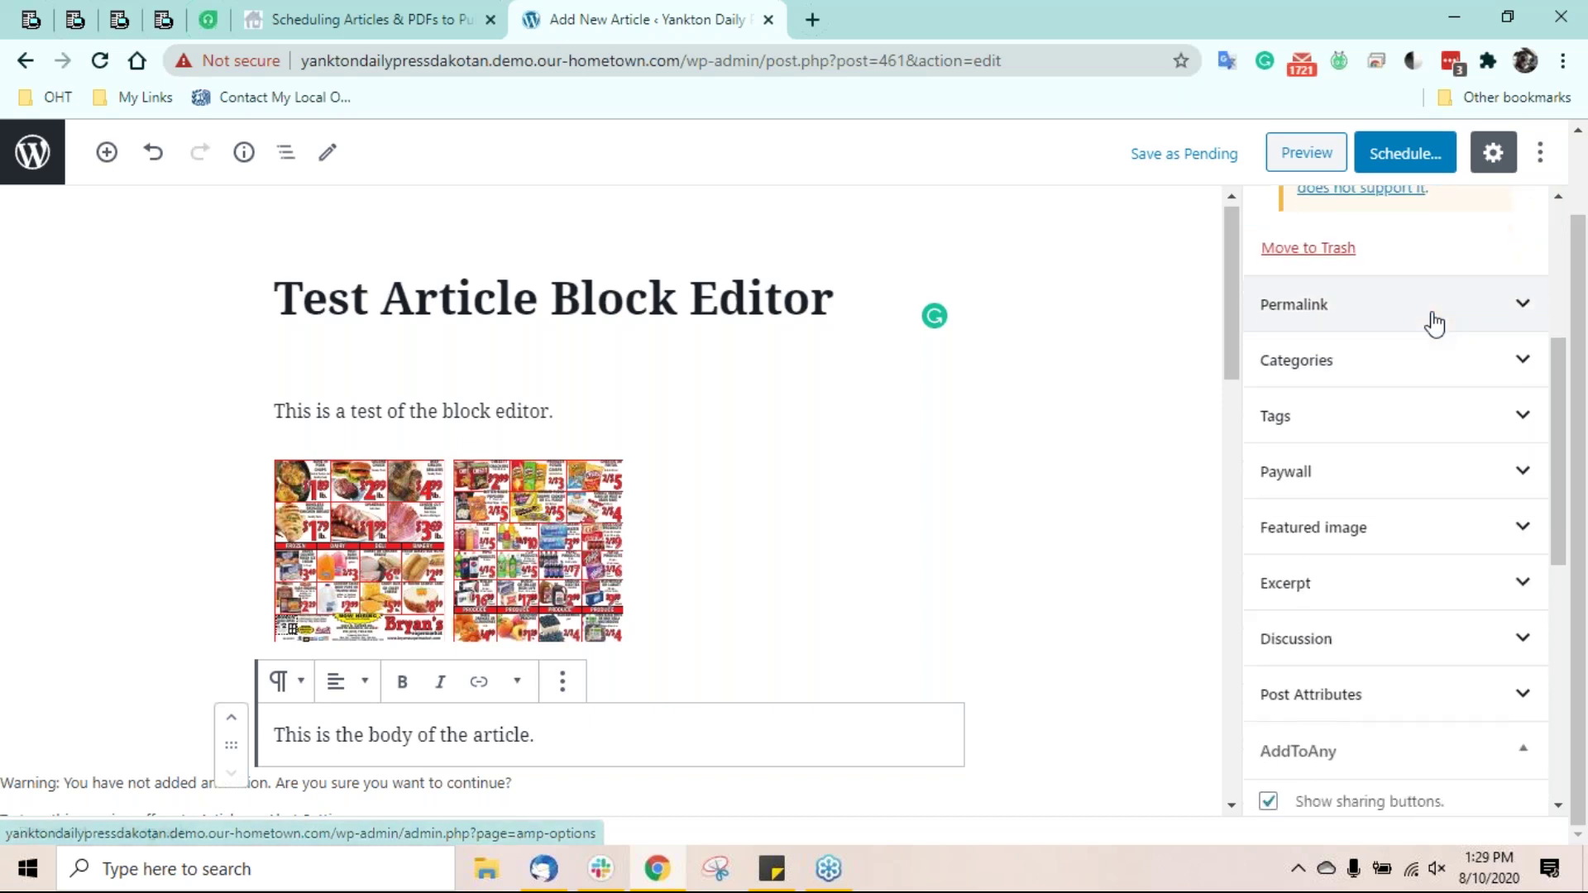
click(1522, 602)
click(1523, 602)
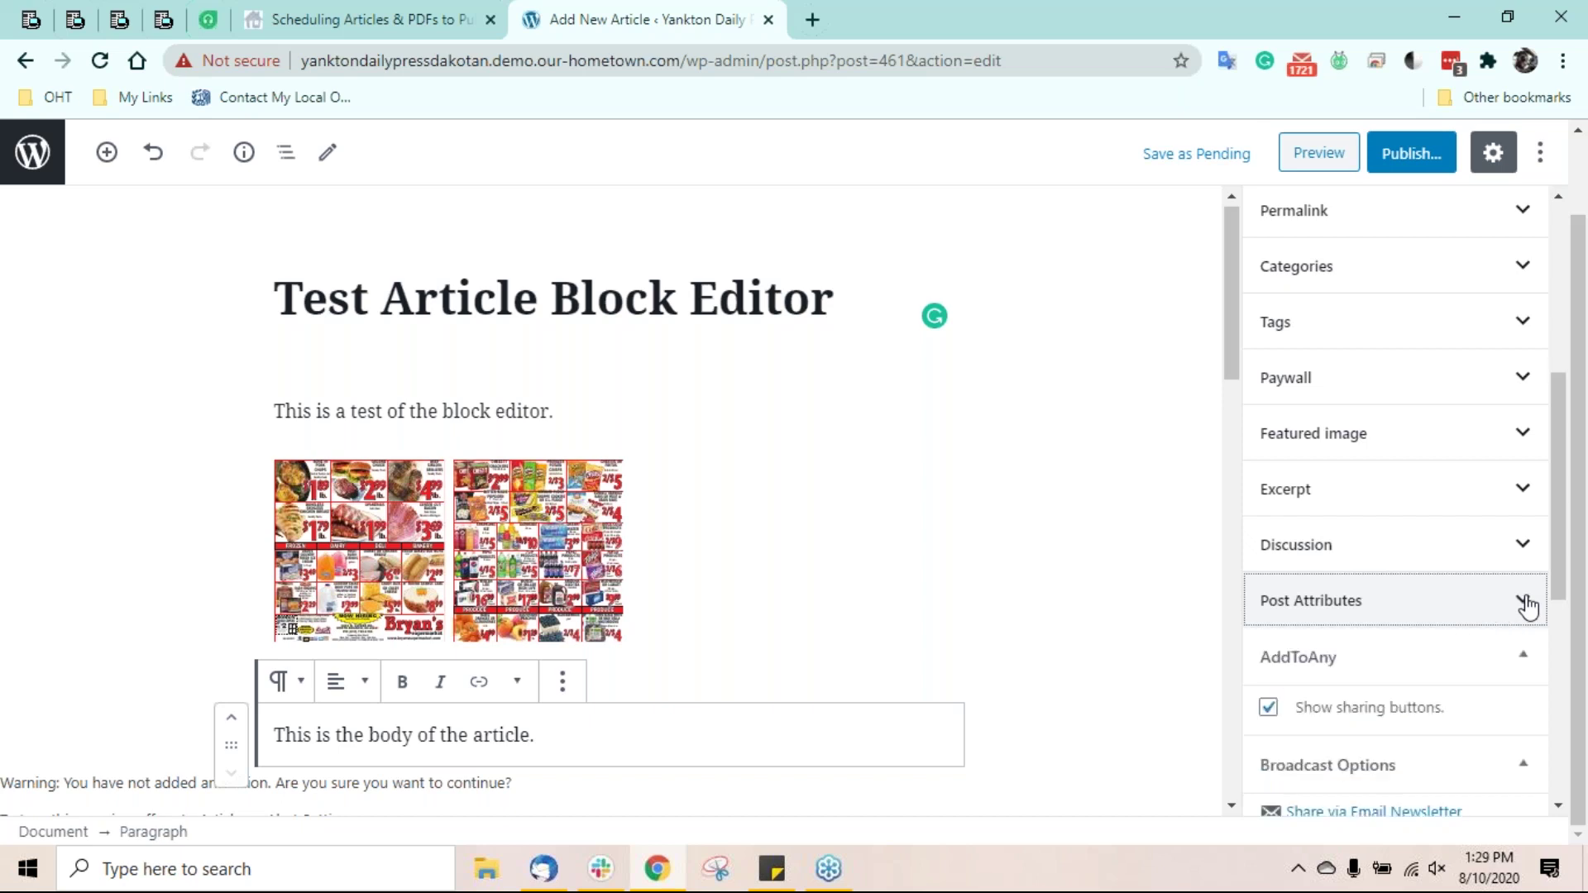
scroll(1527, 604, down, 3)
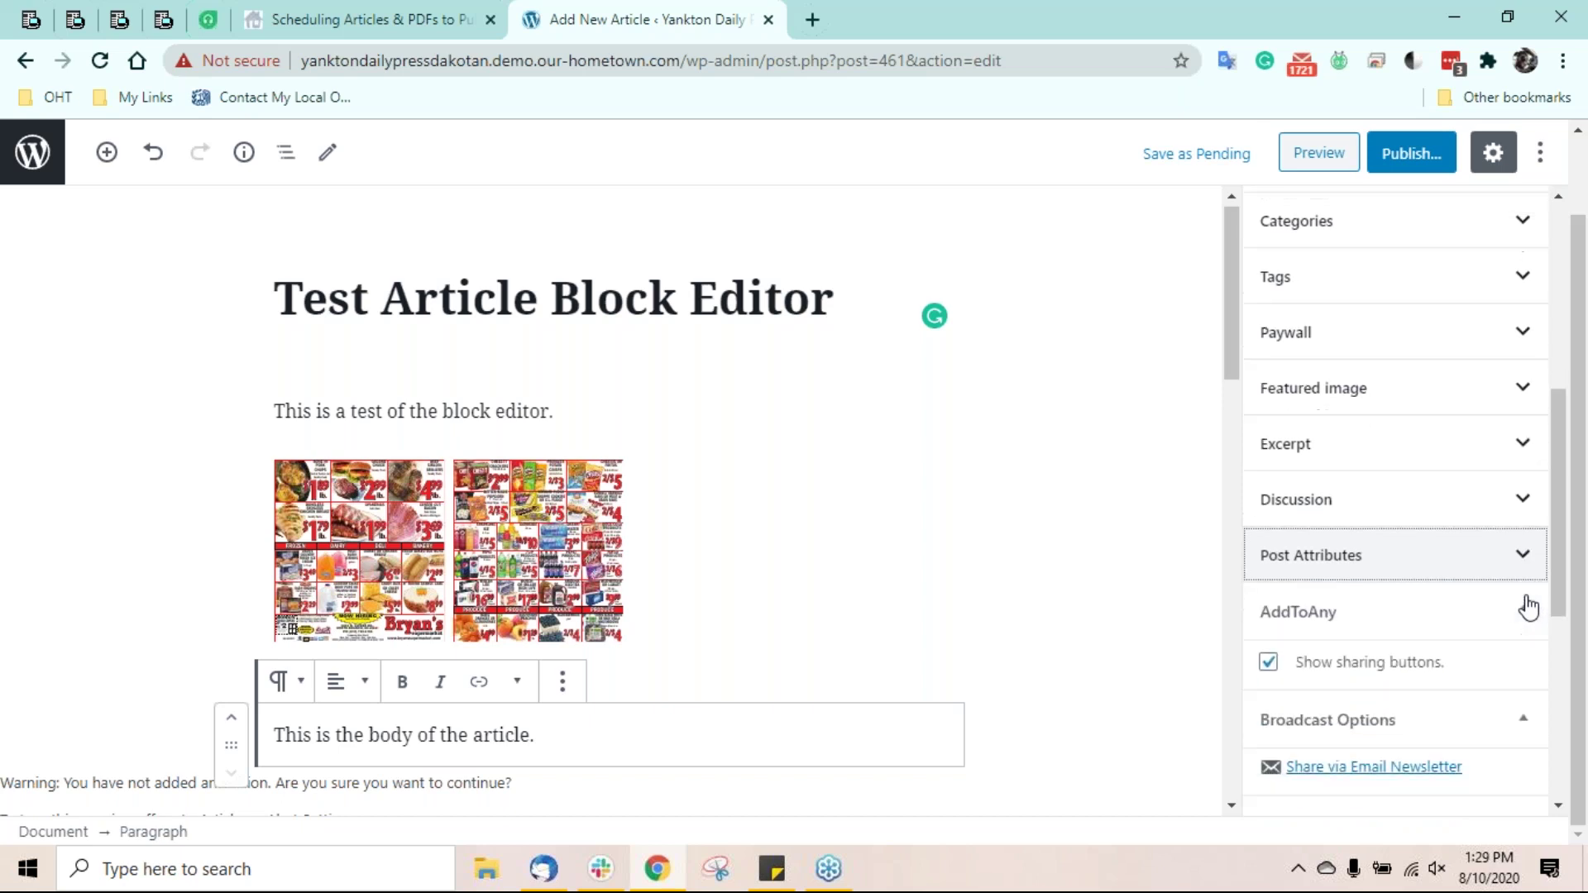
scroll(1527, 596, down, 4)
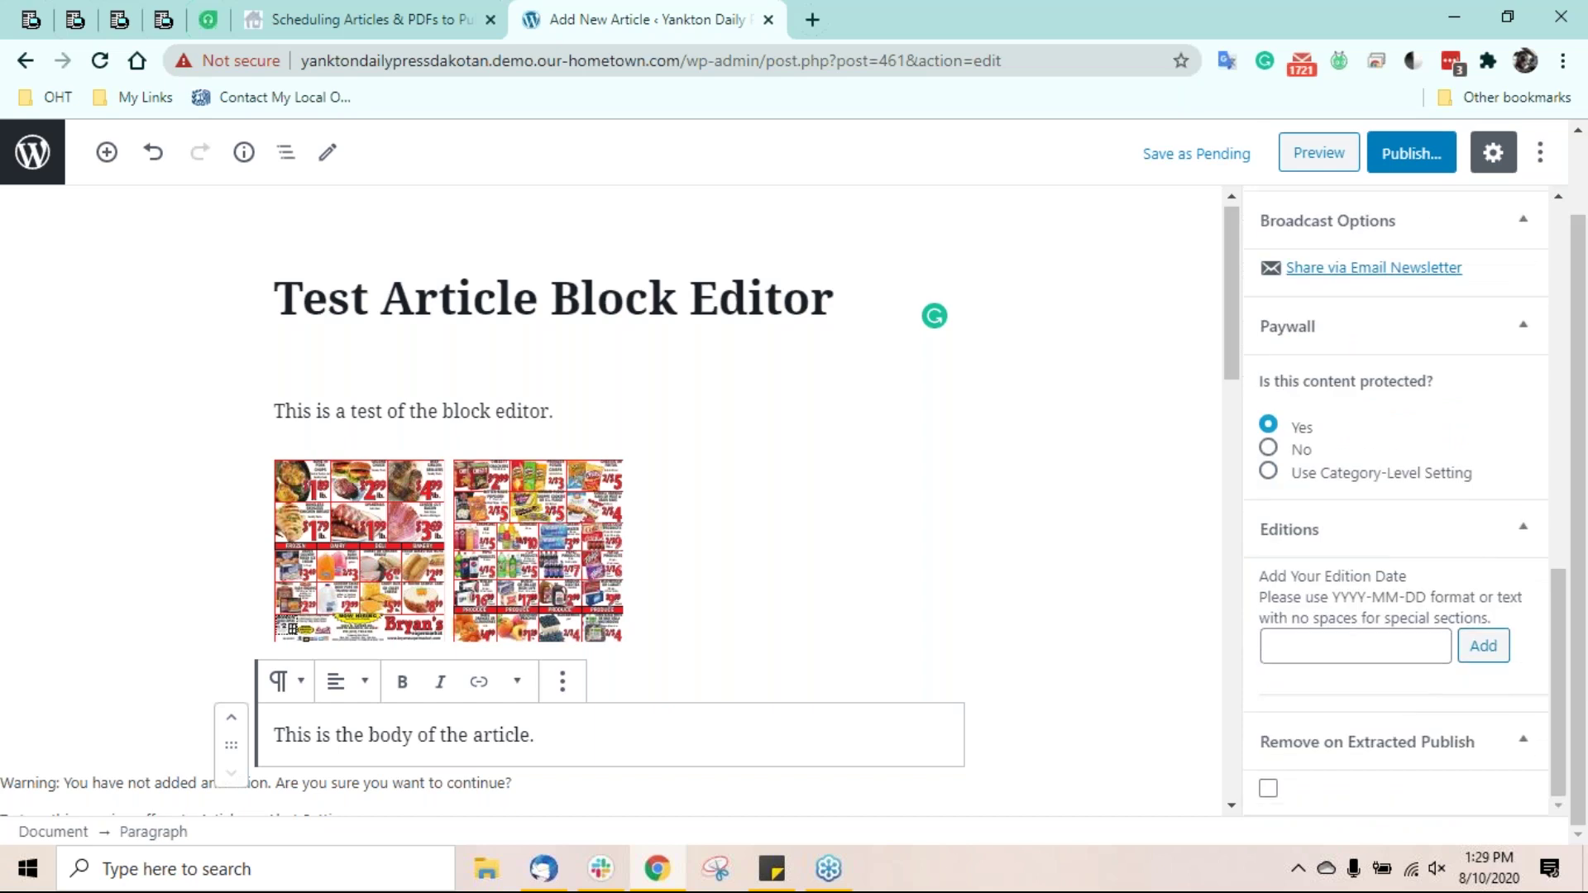
scroll(1404, 509, up, 3)
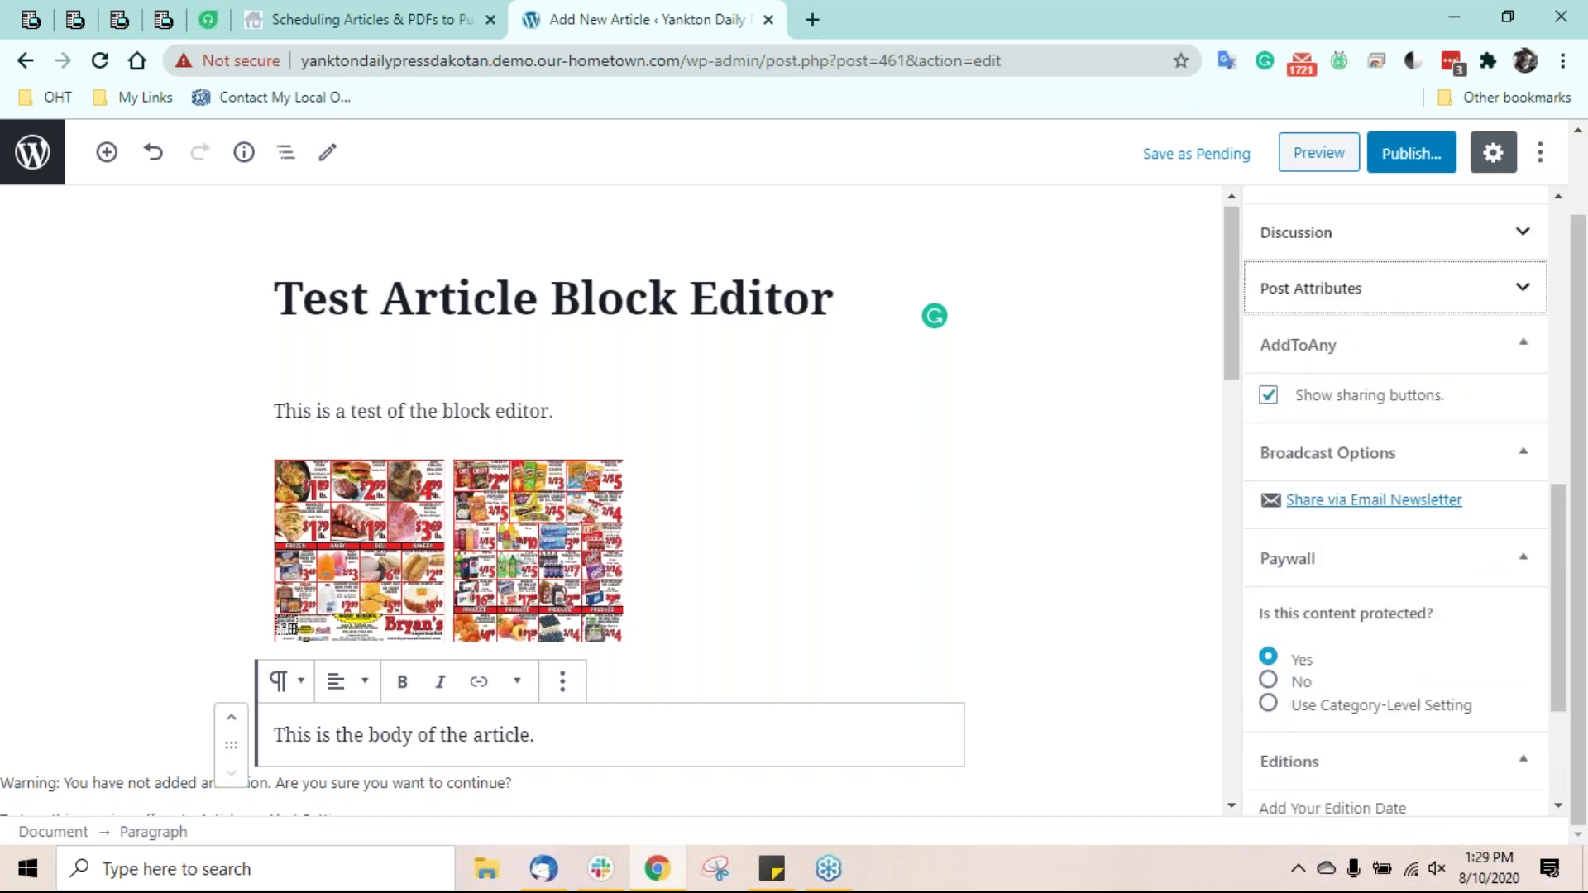
scroll(1396, 508, up, 3)
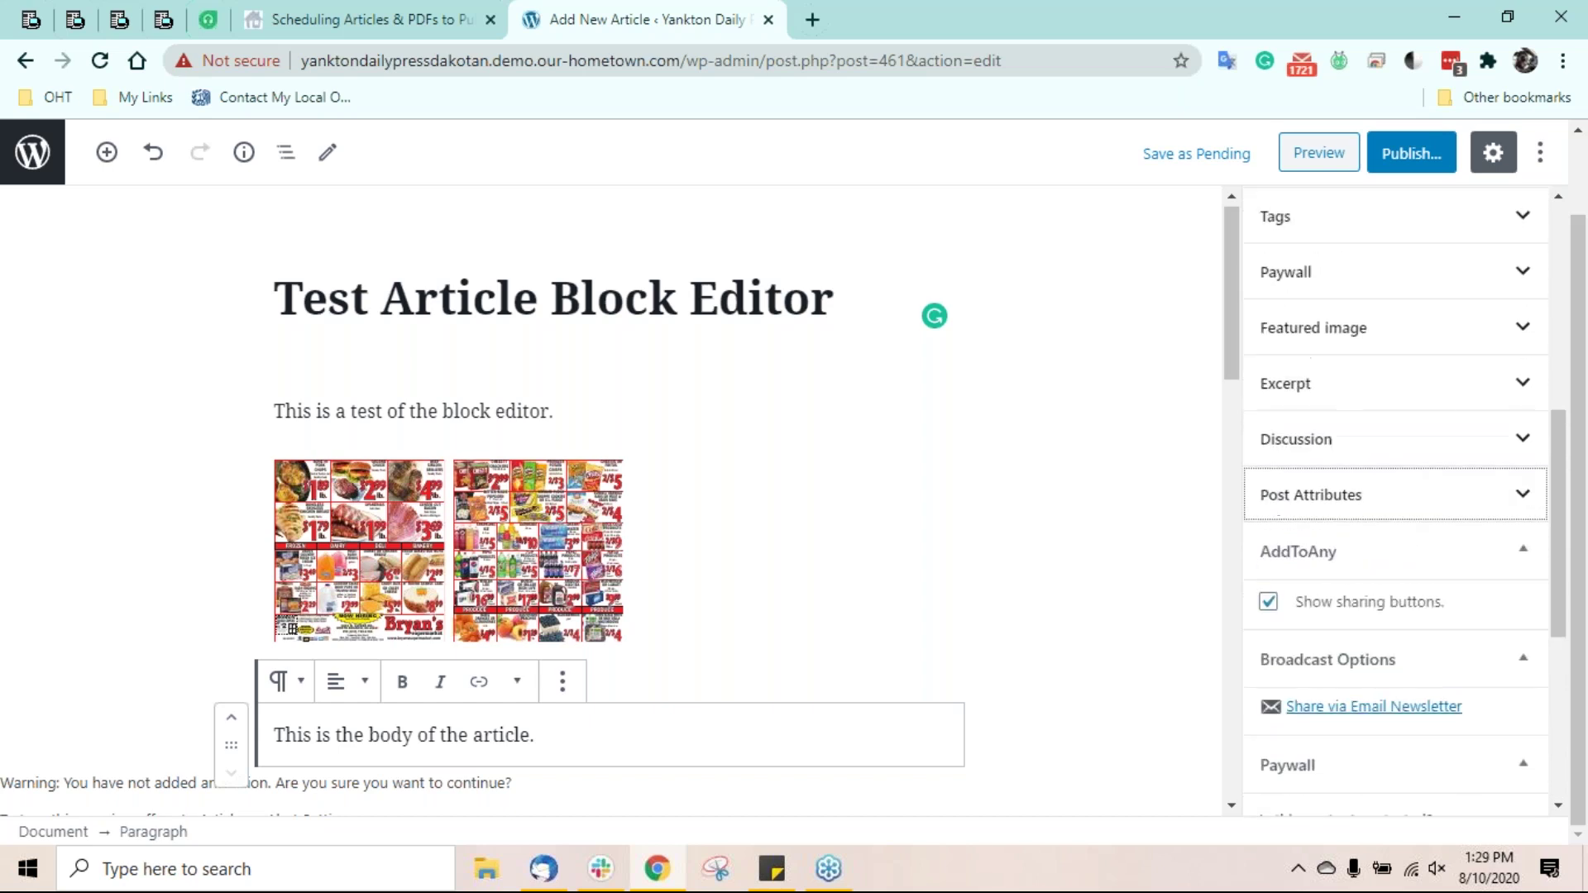
scroll(1396, 496, up, 3)
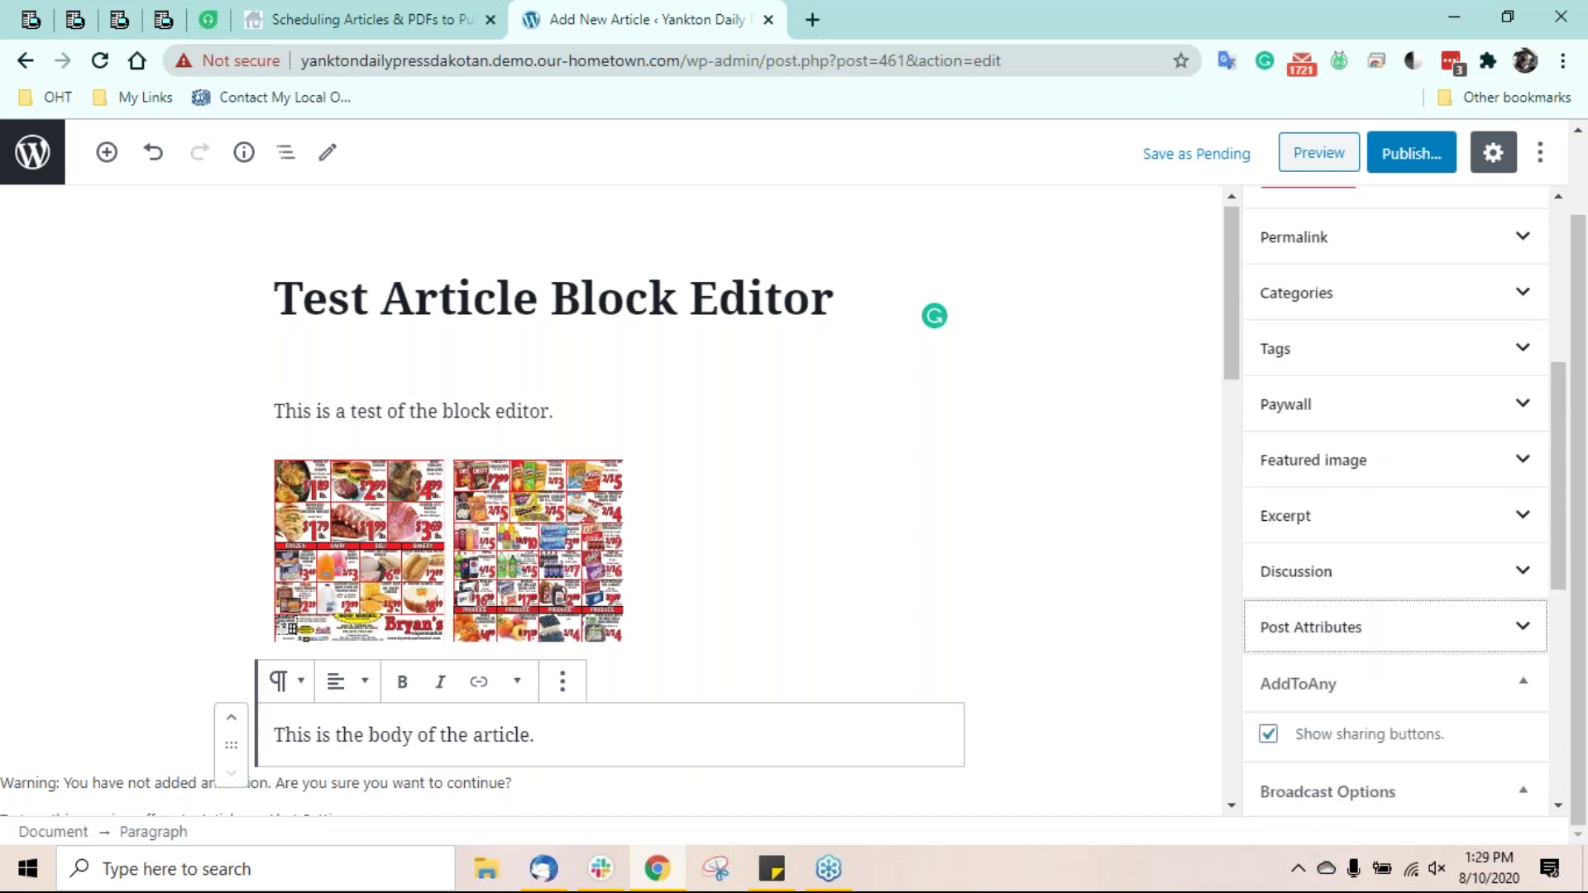
scroll(1527, 607, up, 3)
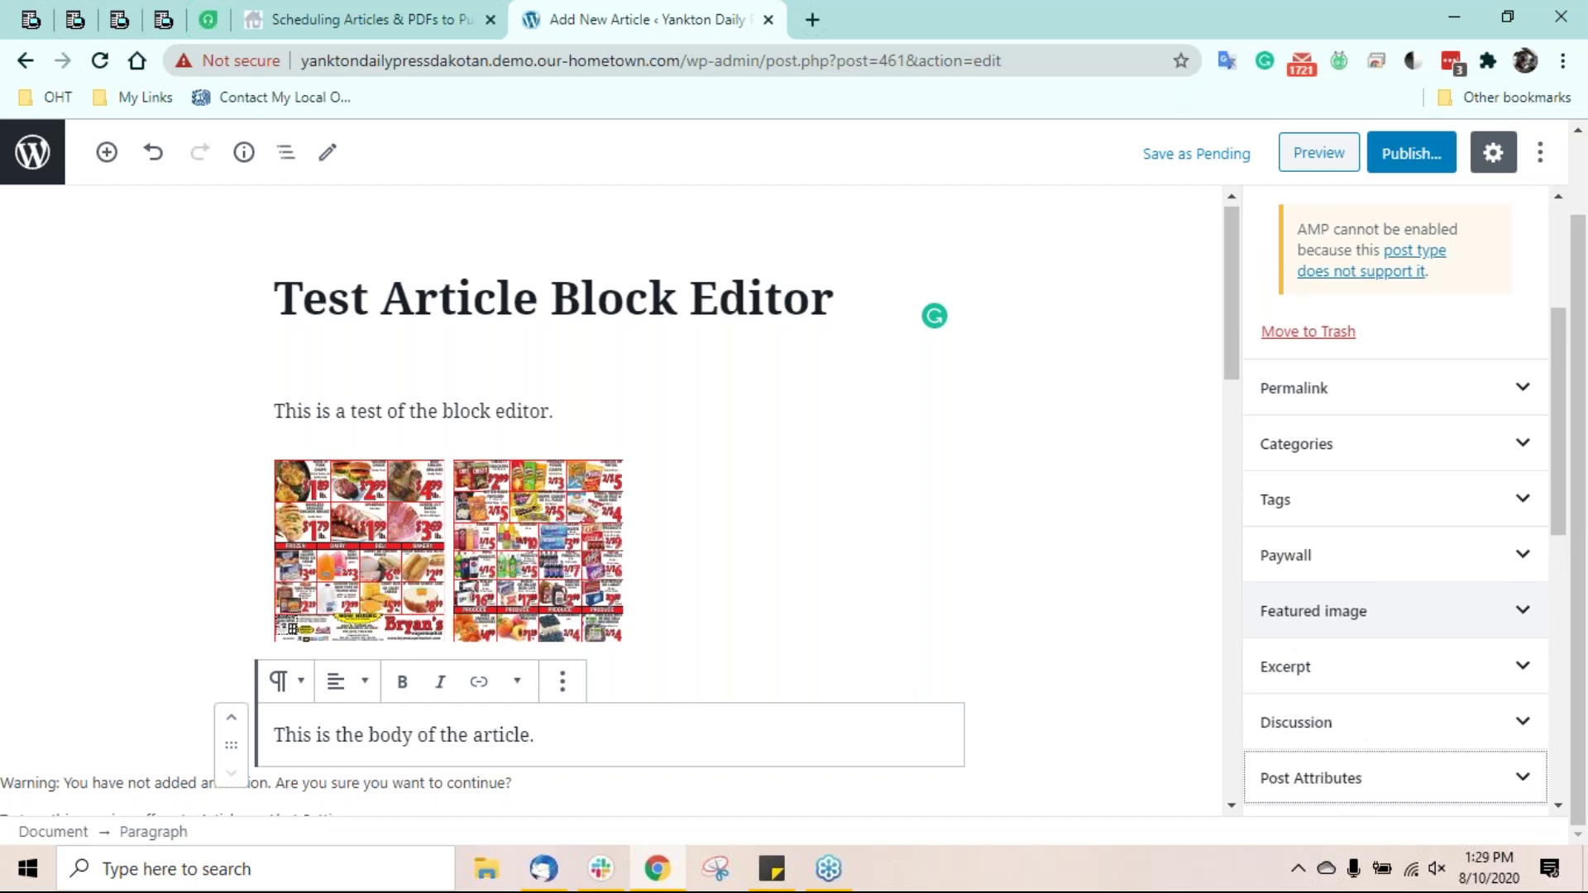
scroll(1527, 606, up, 1)
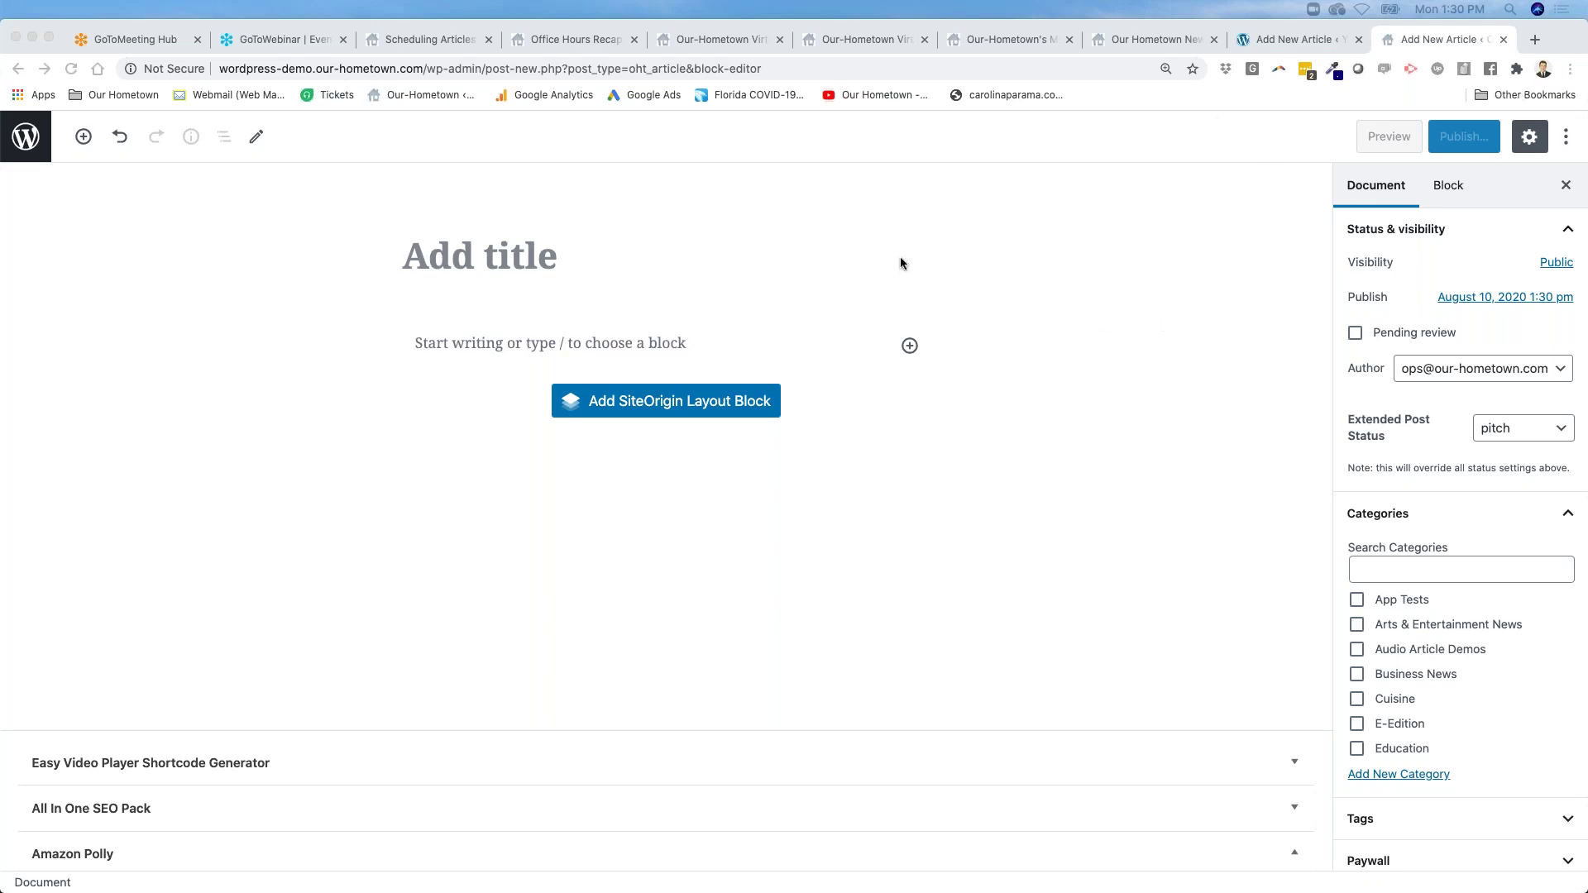
- Examine the WordPress demo site's address and the Extended Post Status choices available for its new article
click(417, 66)
click(421, 66)
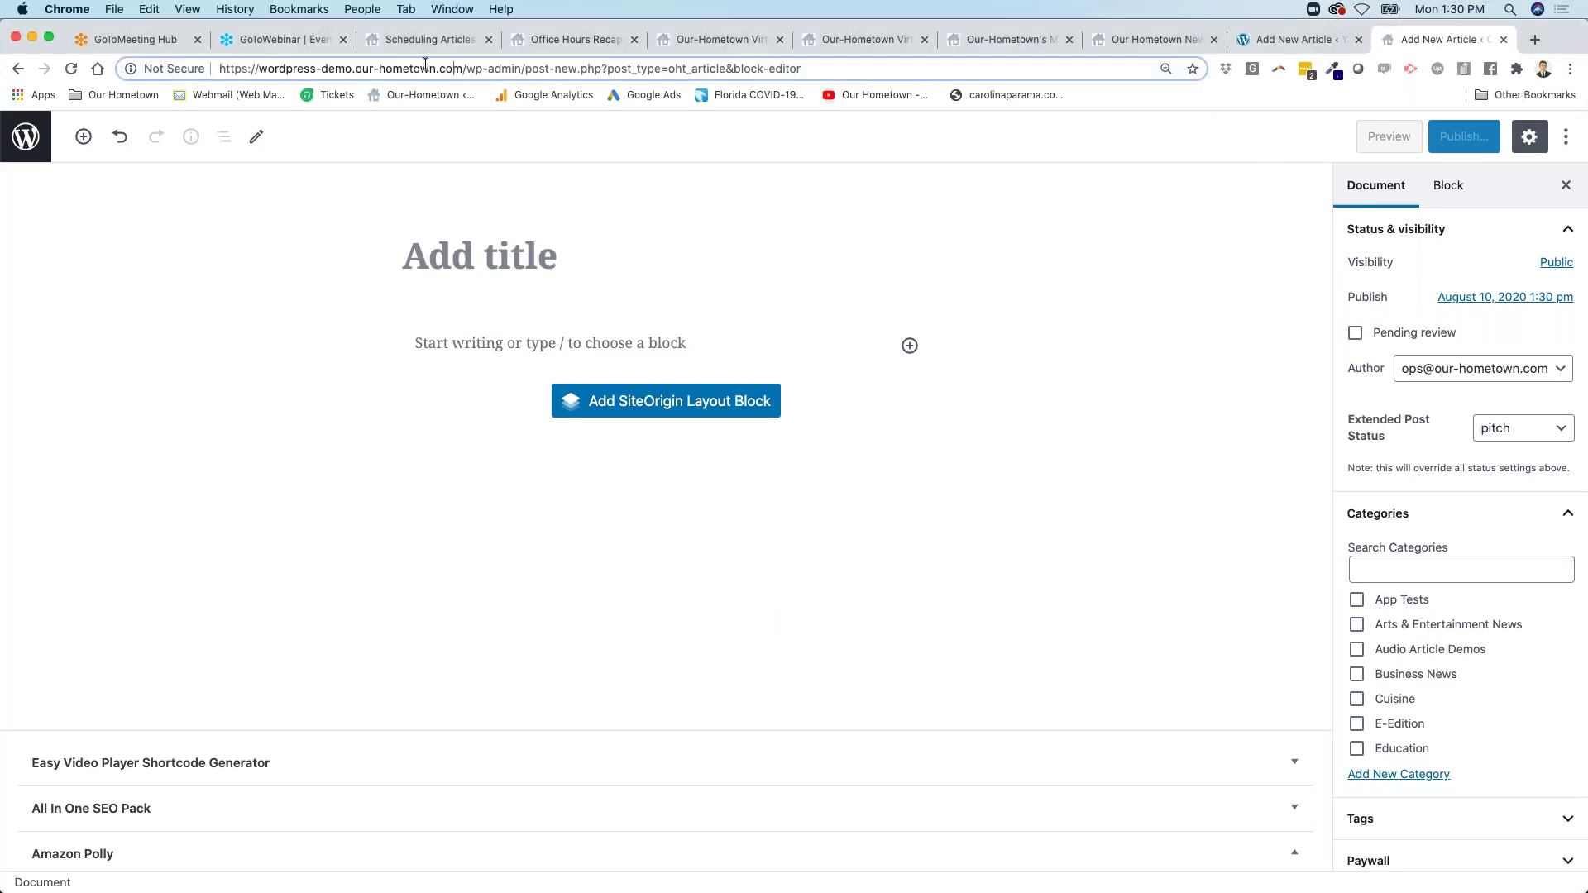
drag(465, 68, 219, 67)
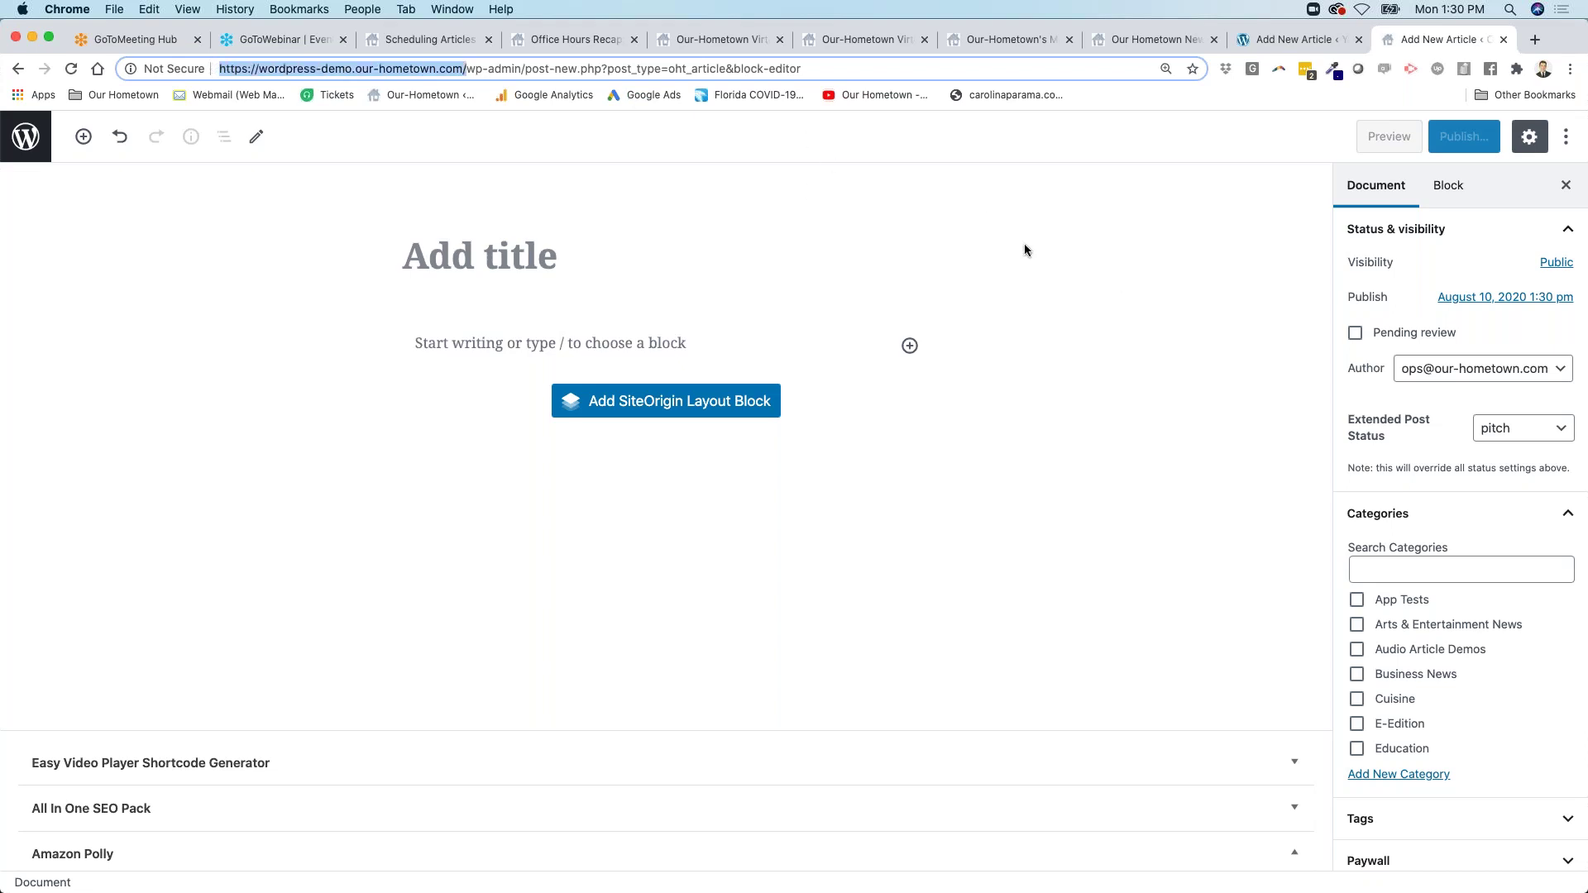
click(1159, 311)
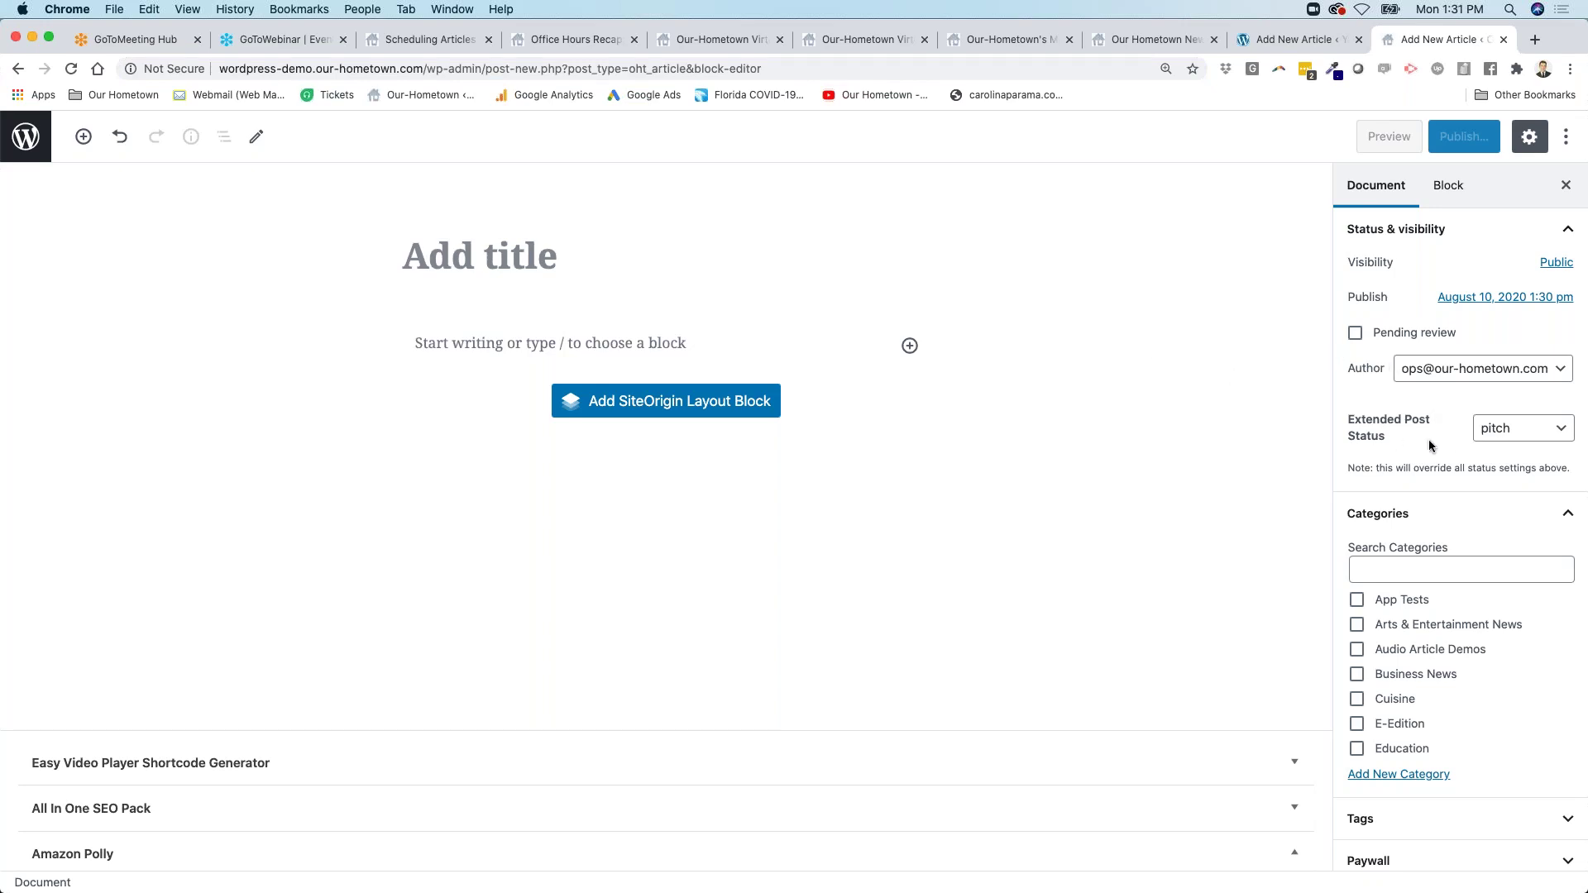
drag(1400, 437, 1343, 428)
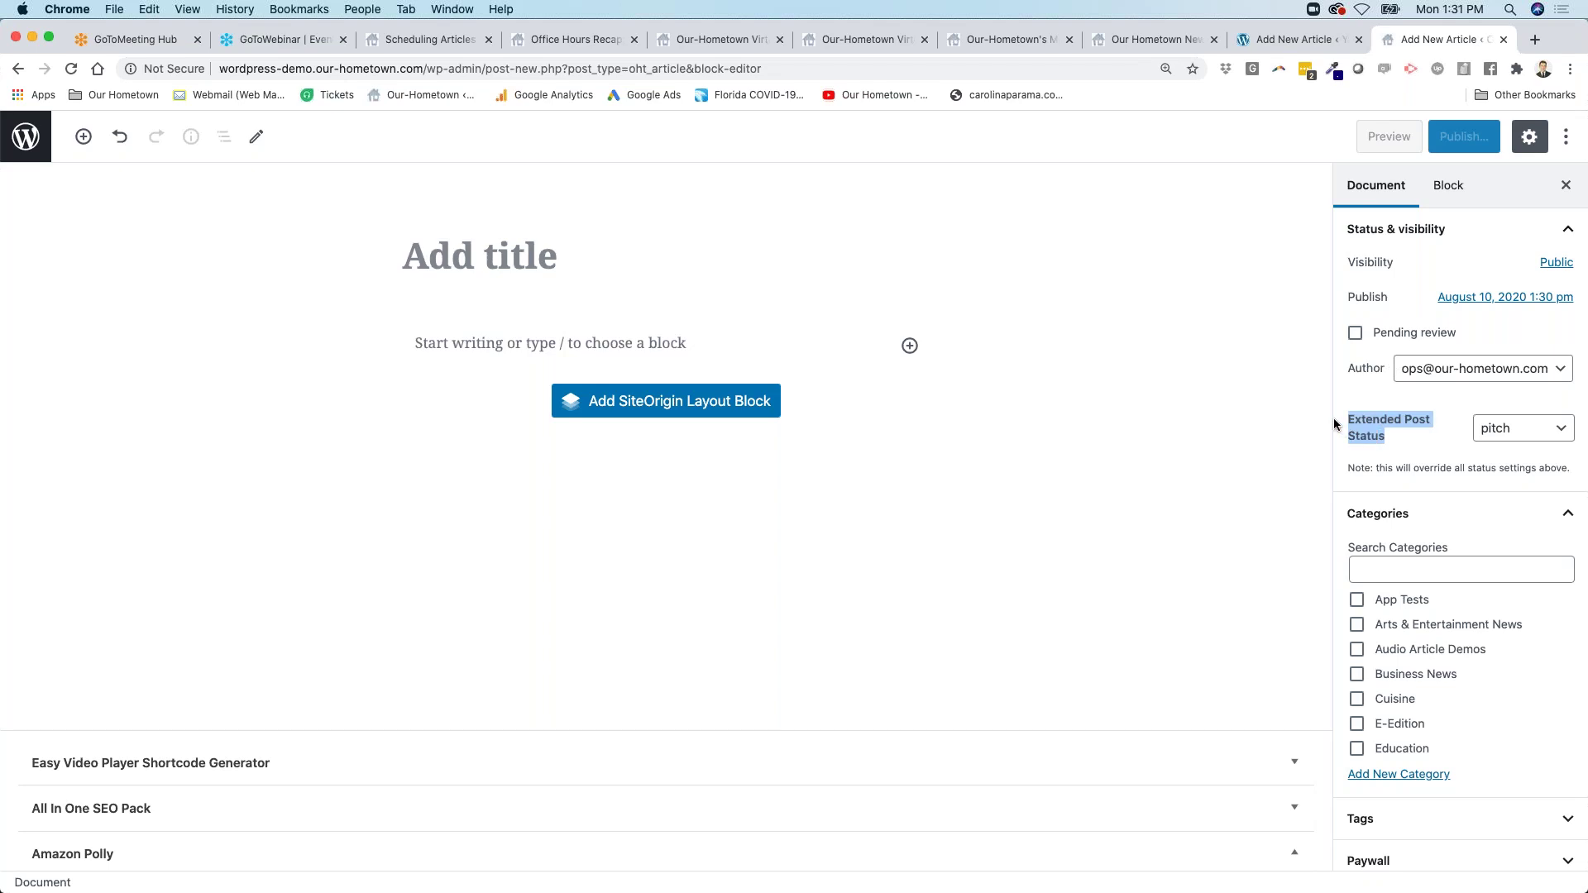
click(1504, 431)
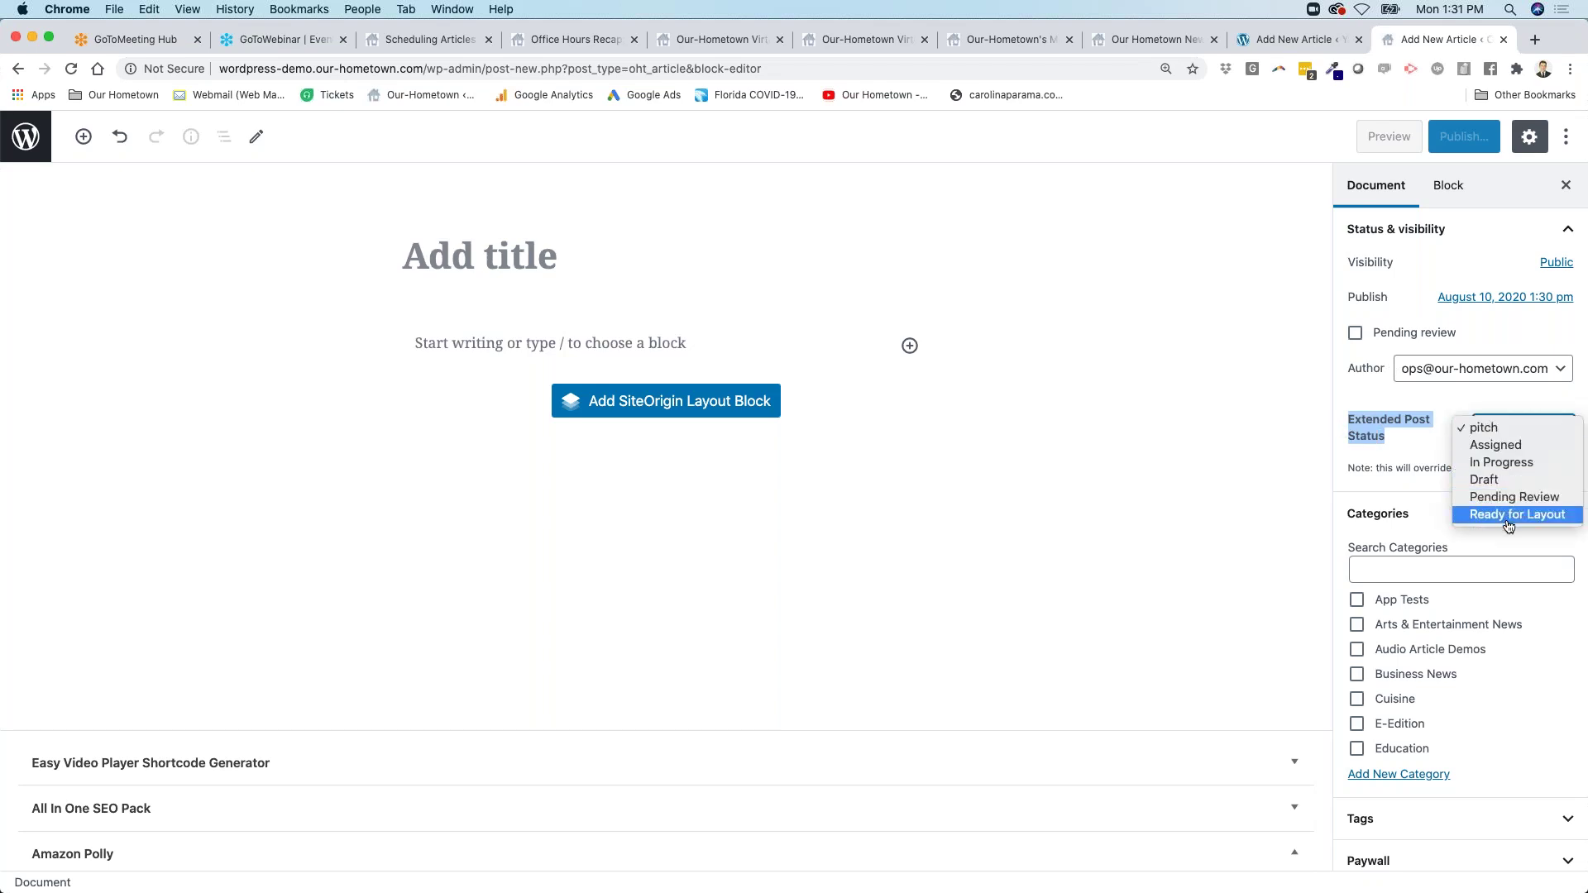
click(1429, 443)
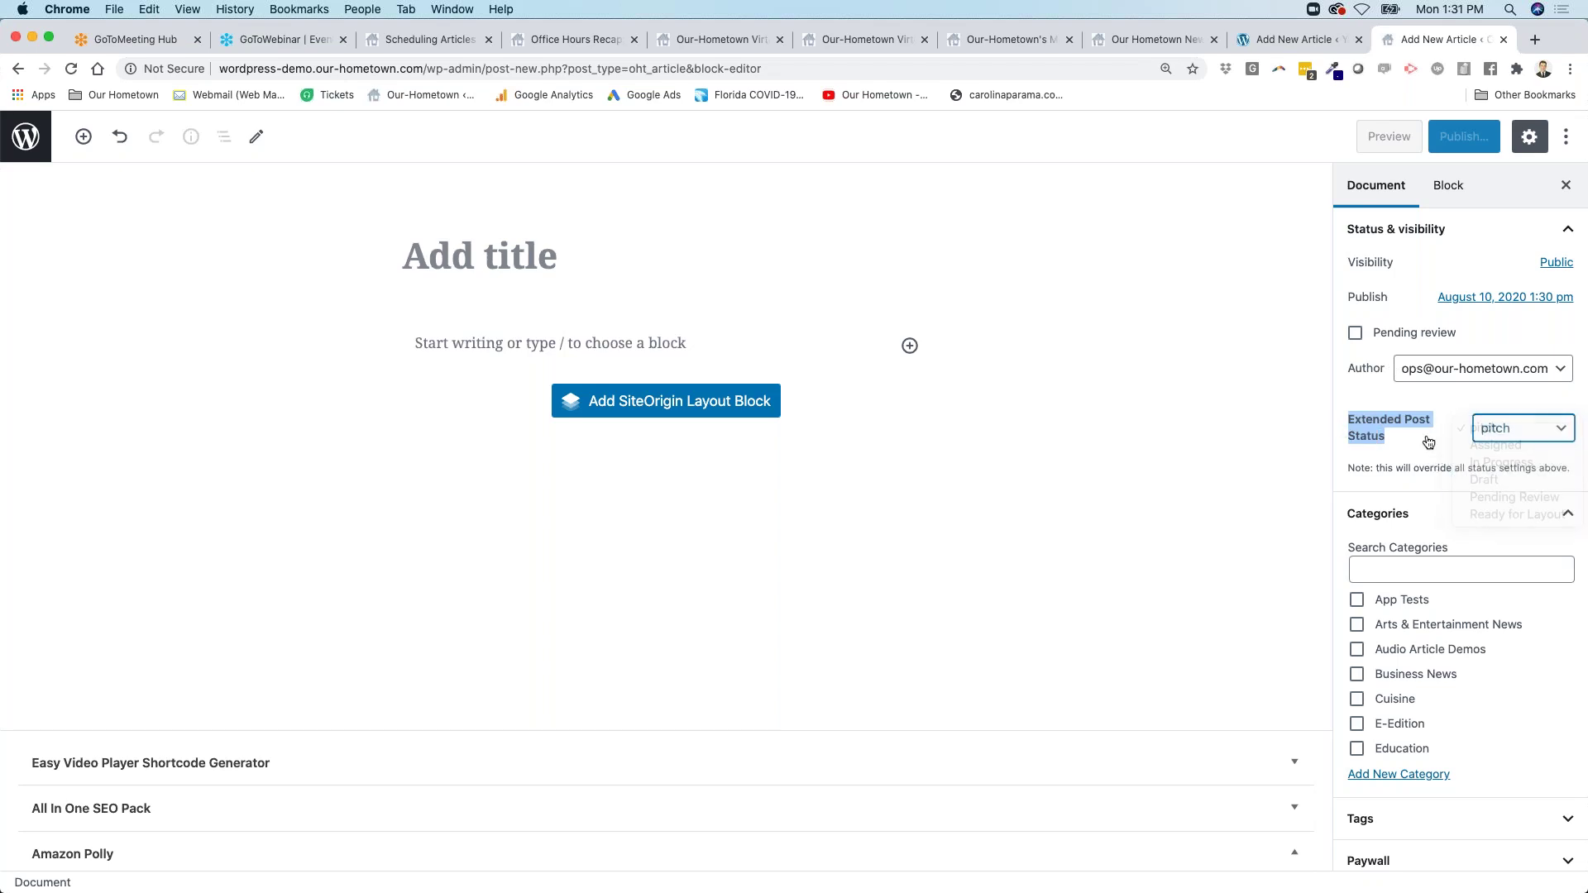
- Mark the demo site's new article as pending review and check its Extended Post Status
click(1356, 335)
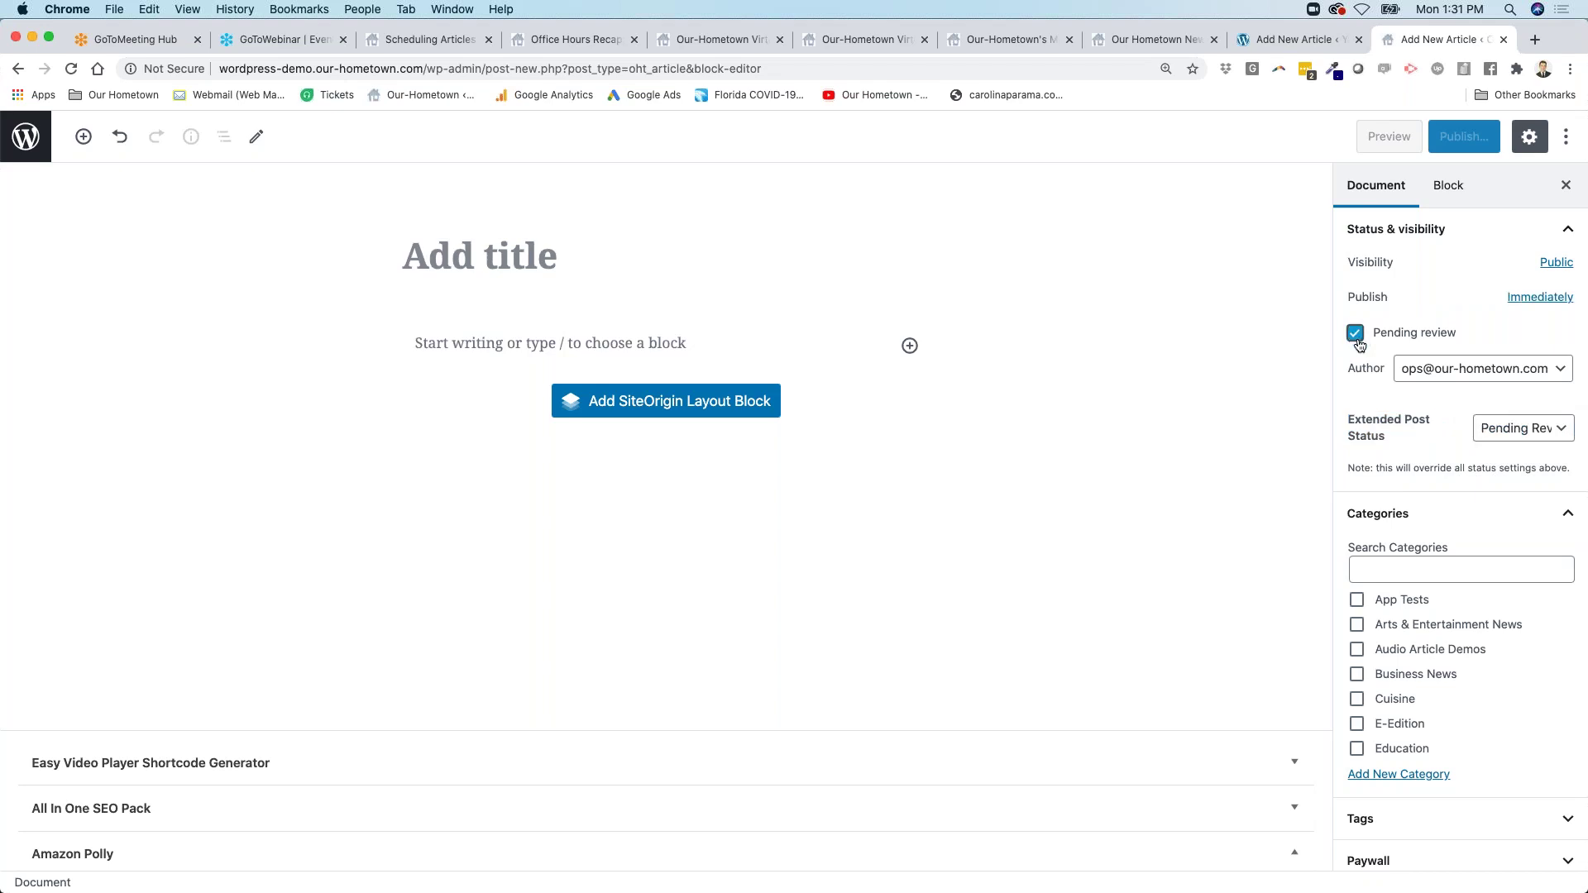
click(1520, 431)
click(1522, 432)
- Give the new article the title "Title" and save it as pending
click(527, 262)
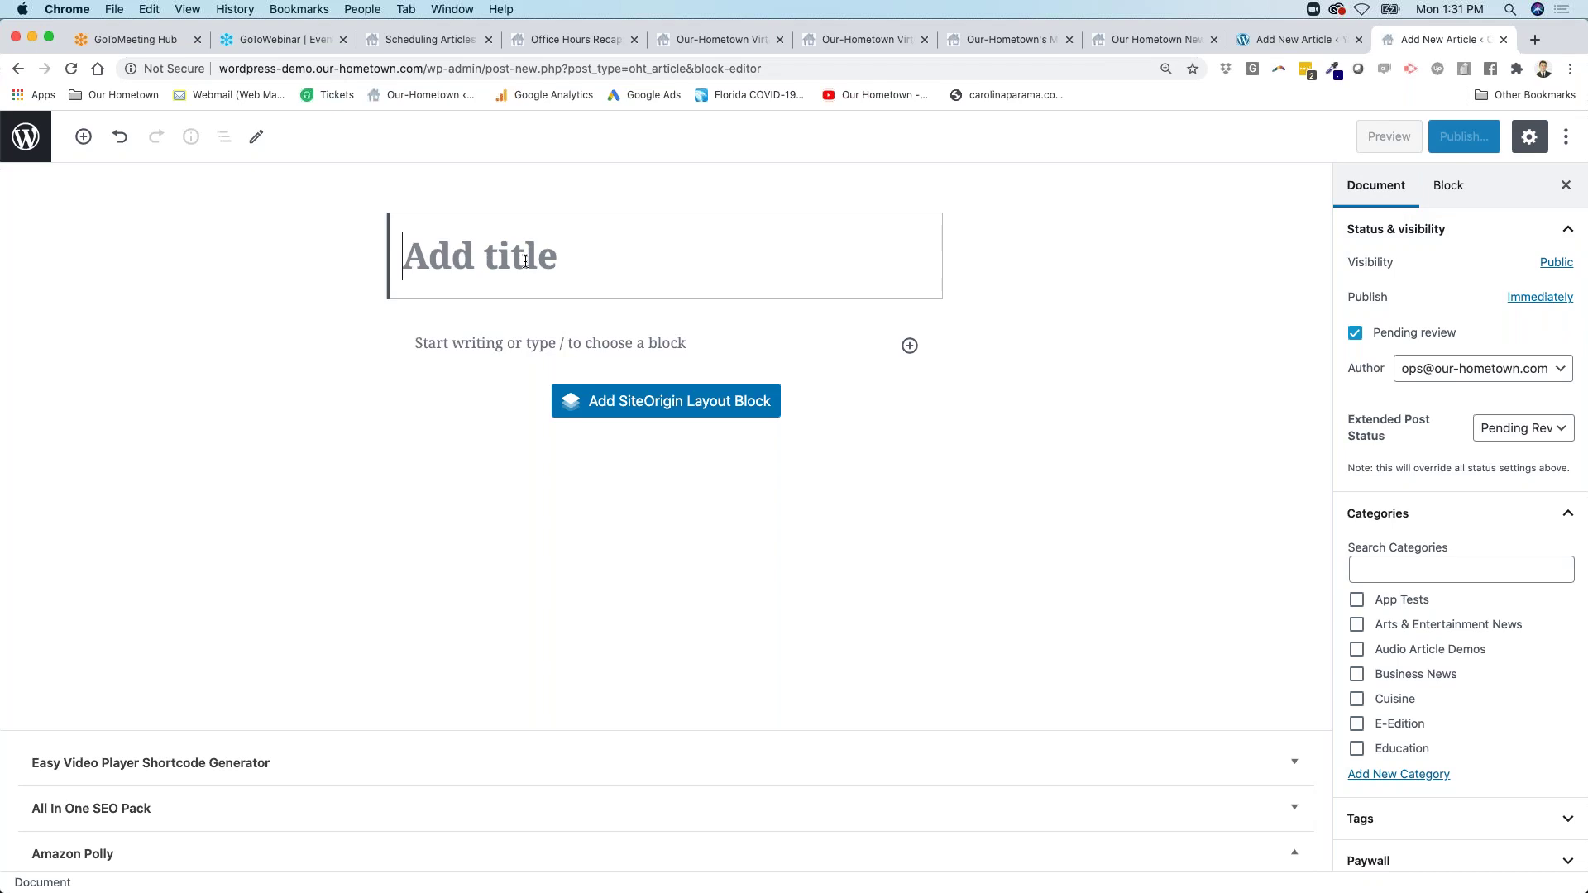
text(Title)
click(635, 335)
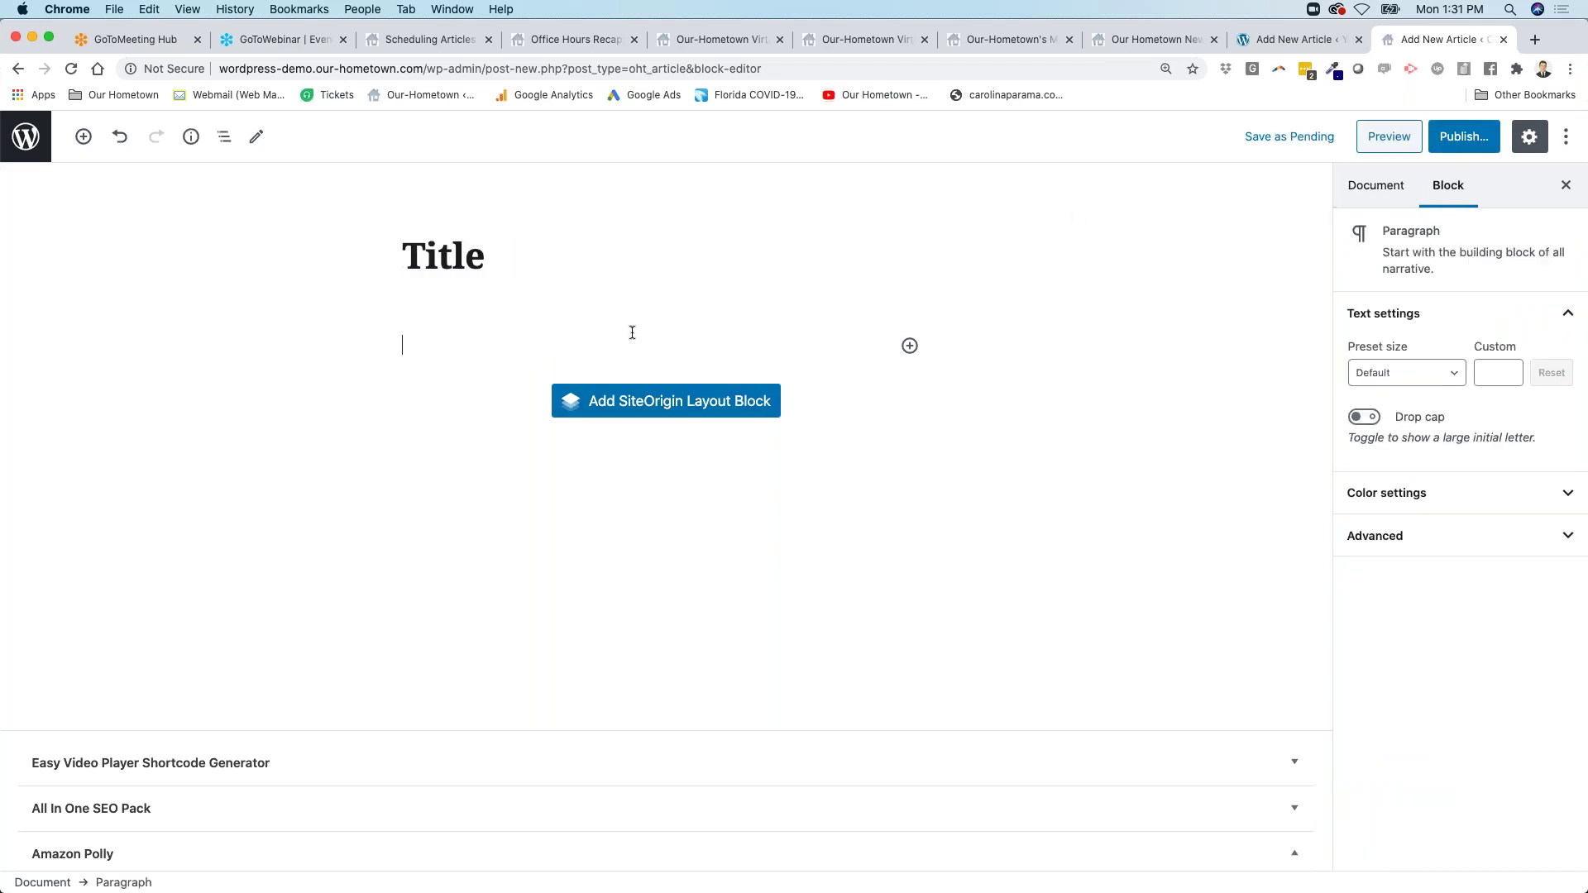
click(1281, 137)
click(1369, 185)
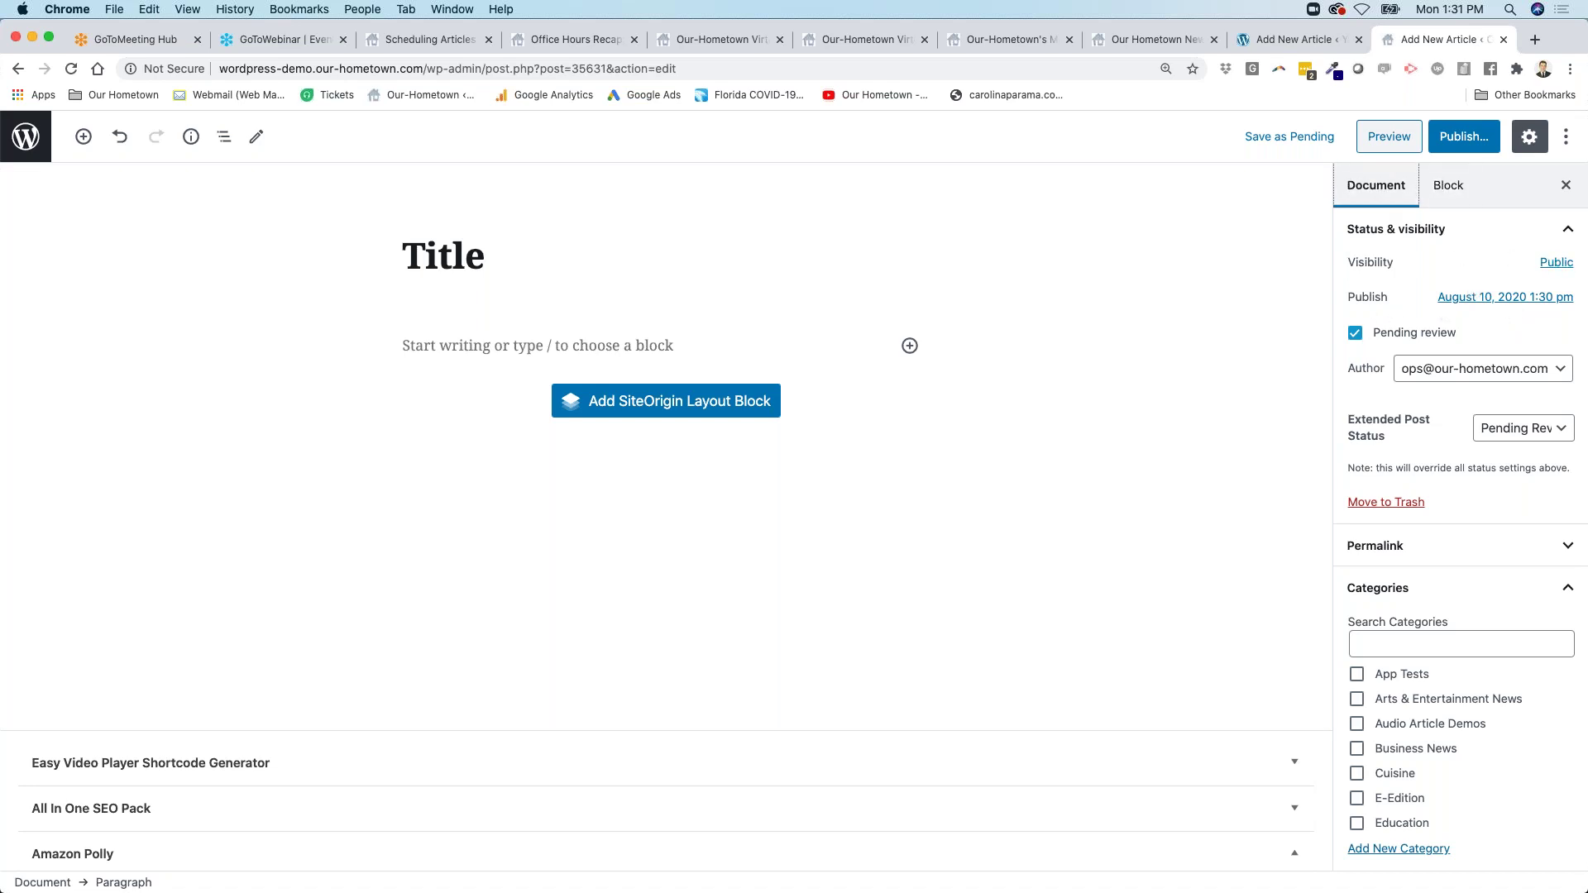
click(1305, 137)
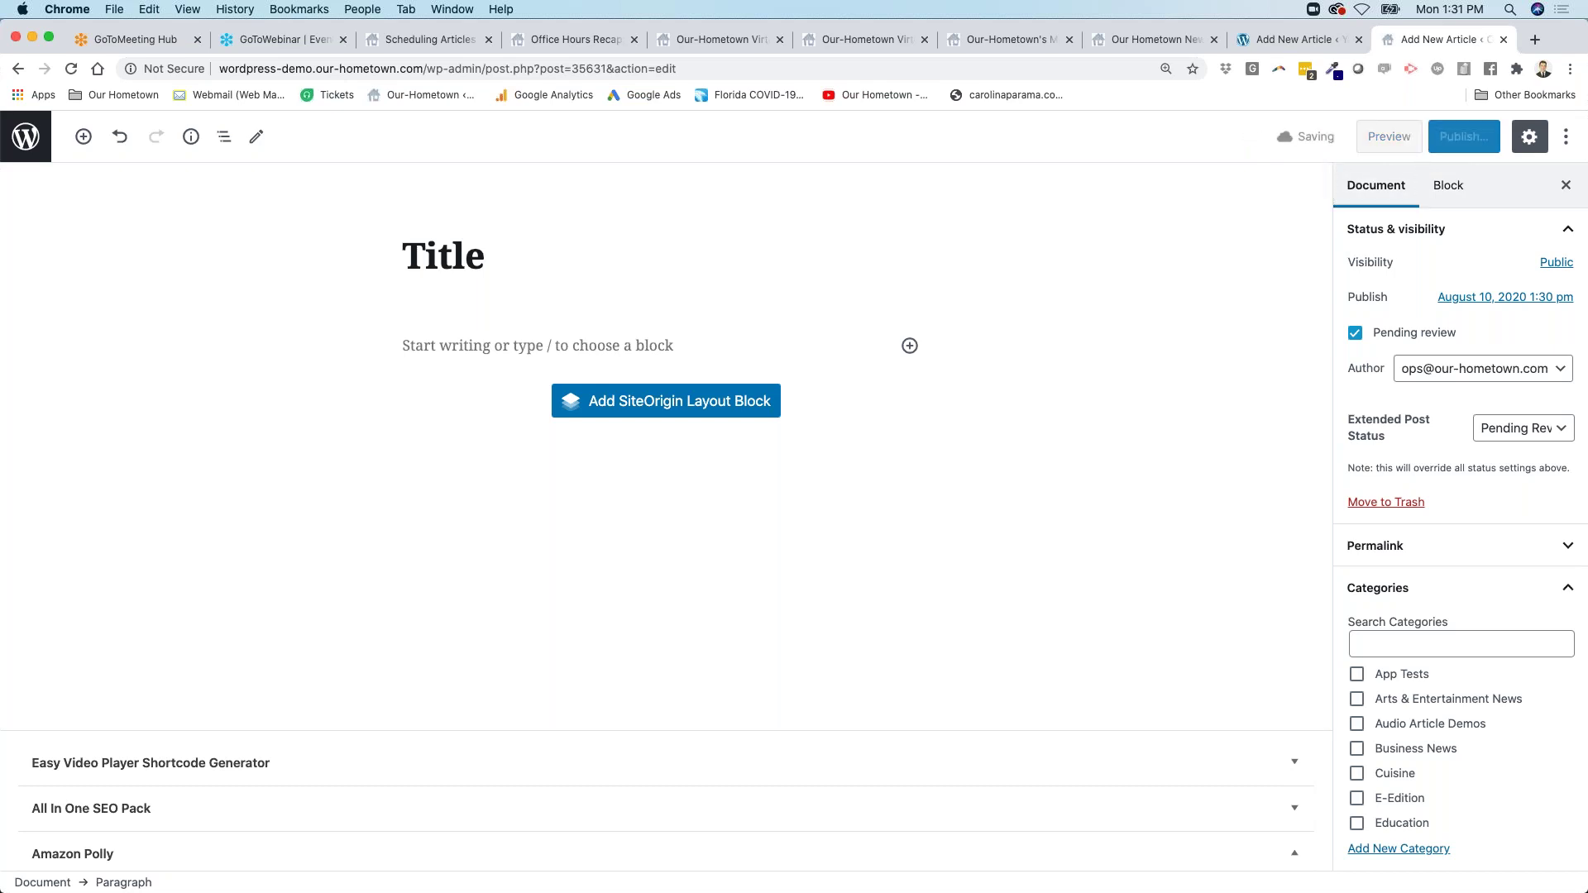
- Set the article's Extended Post Status to Draft and save the draft
click(1513, 429)
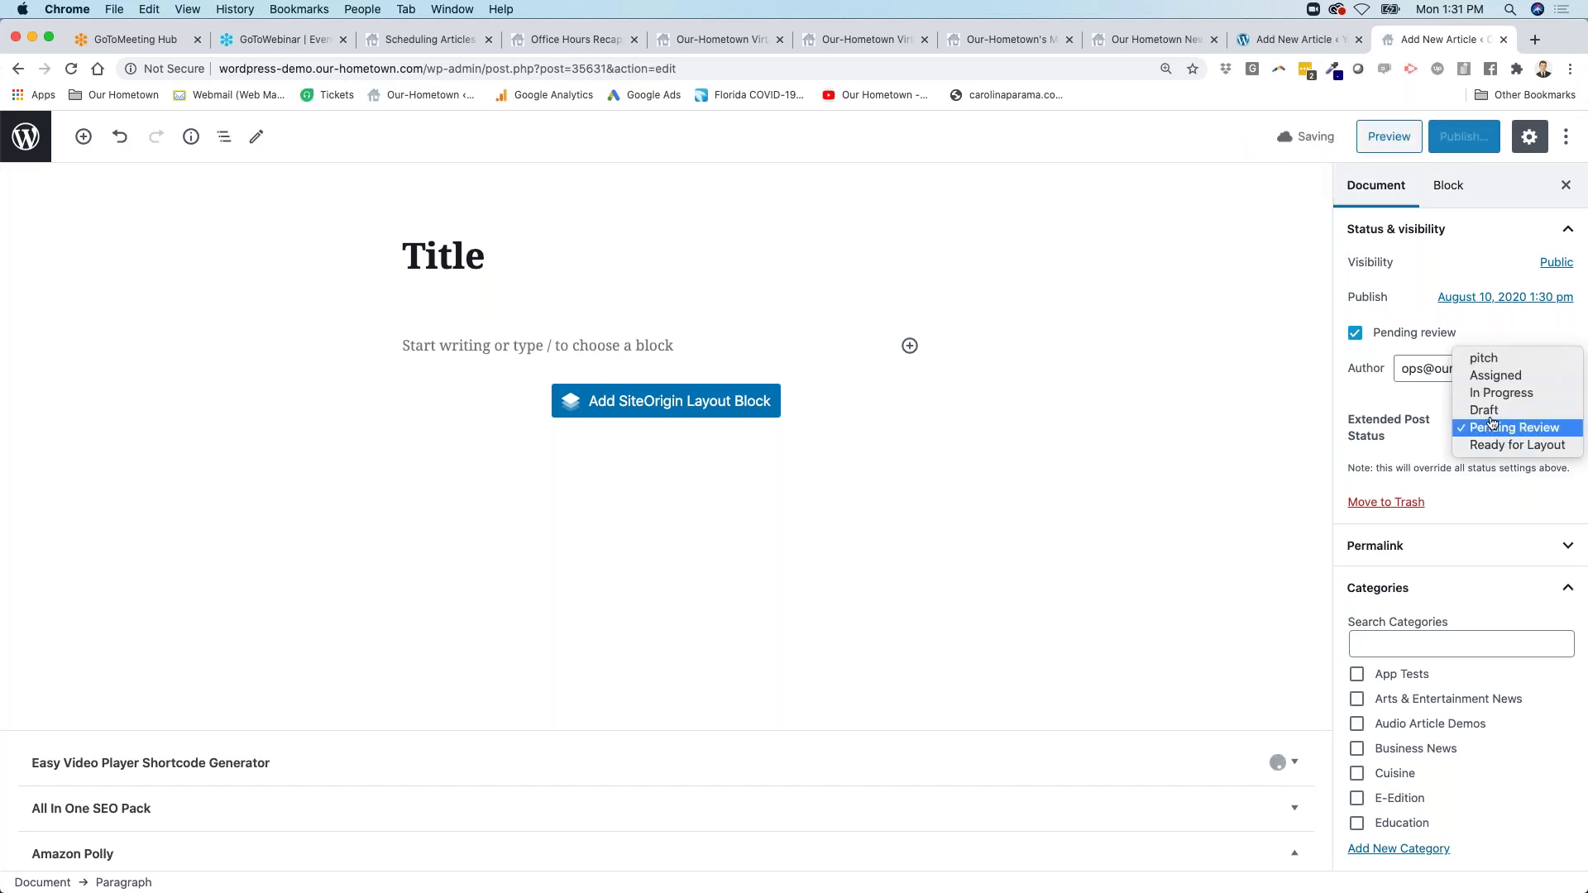
click(1497, 409)
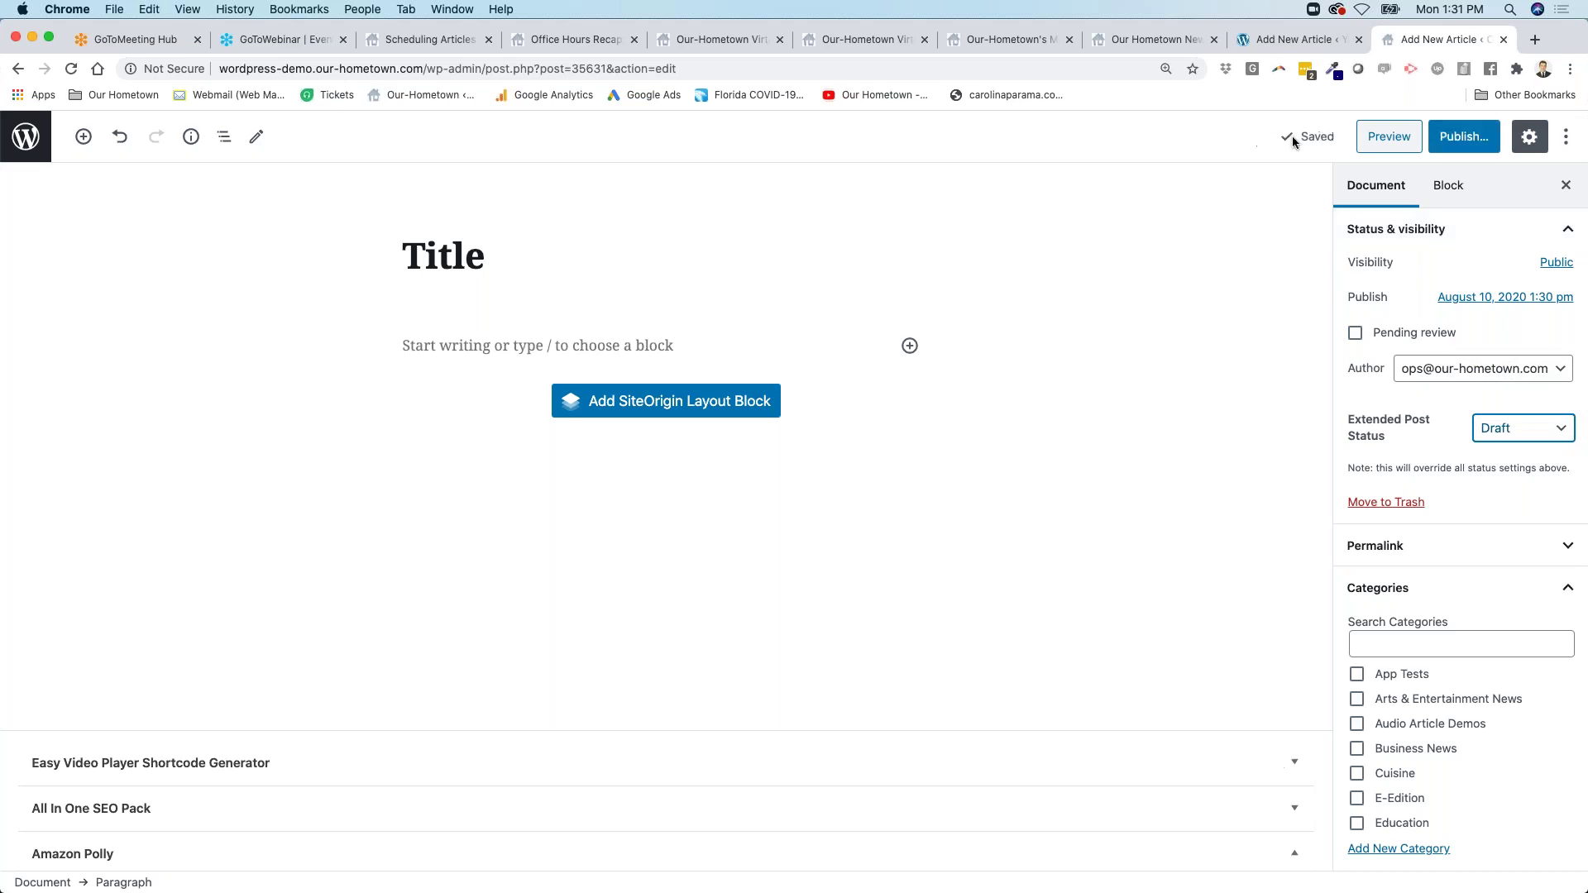
click(1279, 141)
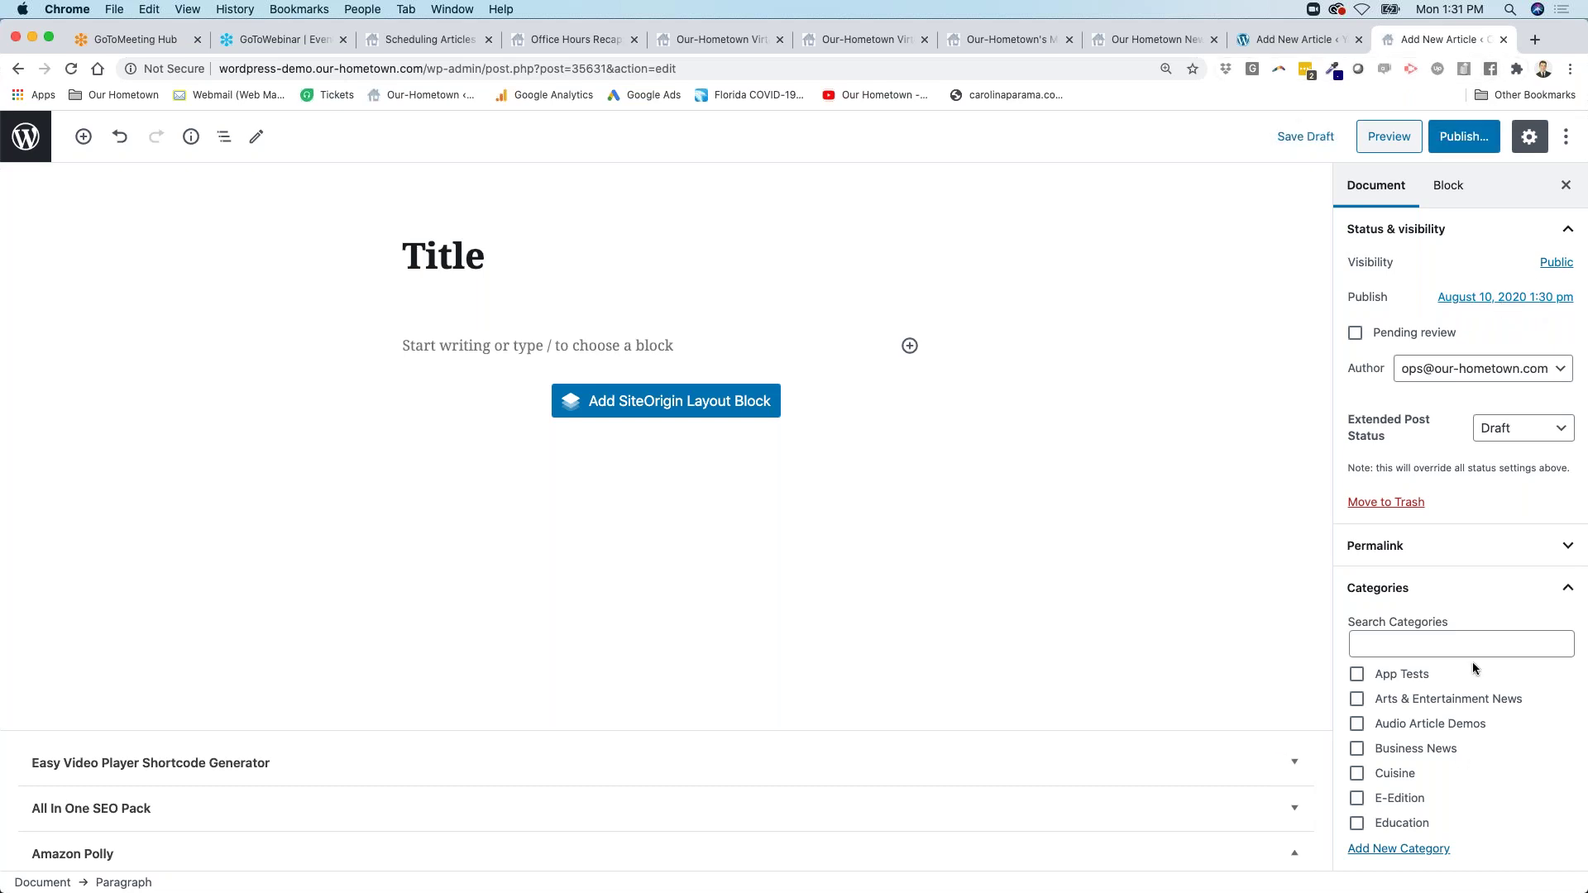
- Look at the status settings of the "Test" article on the Yankton Daily Press site for comparison, then return to the demo site's article
click(1290, 40)
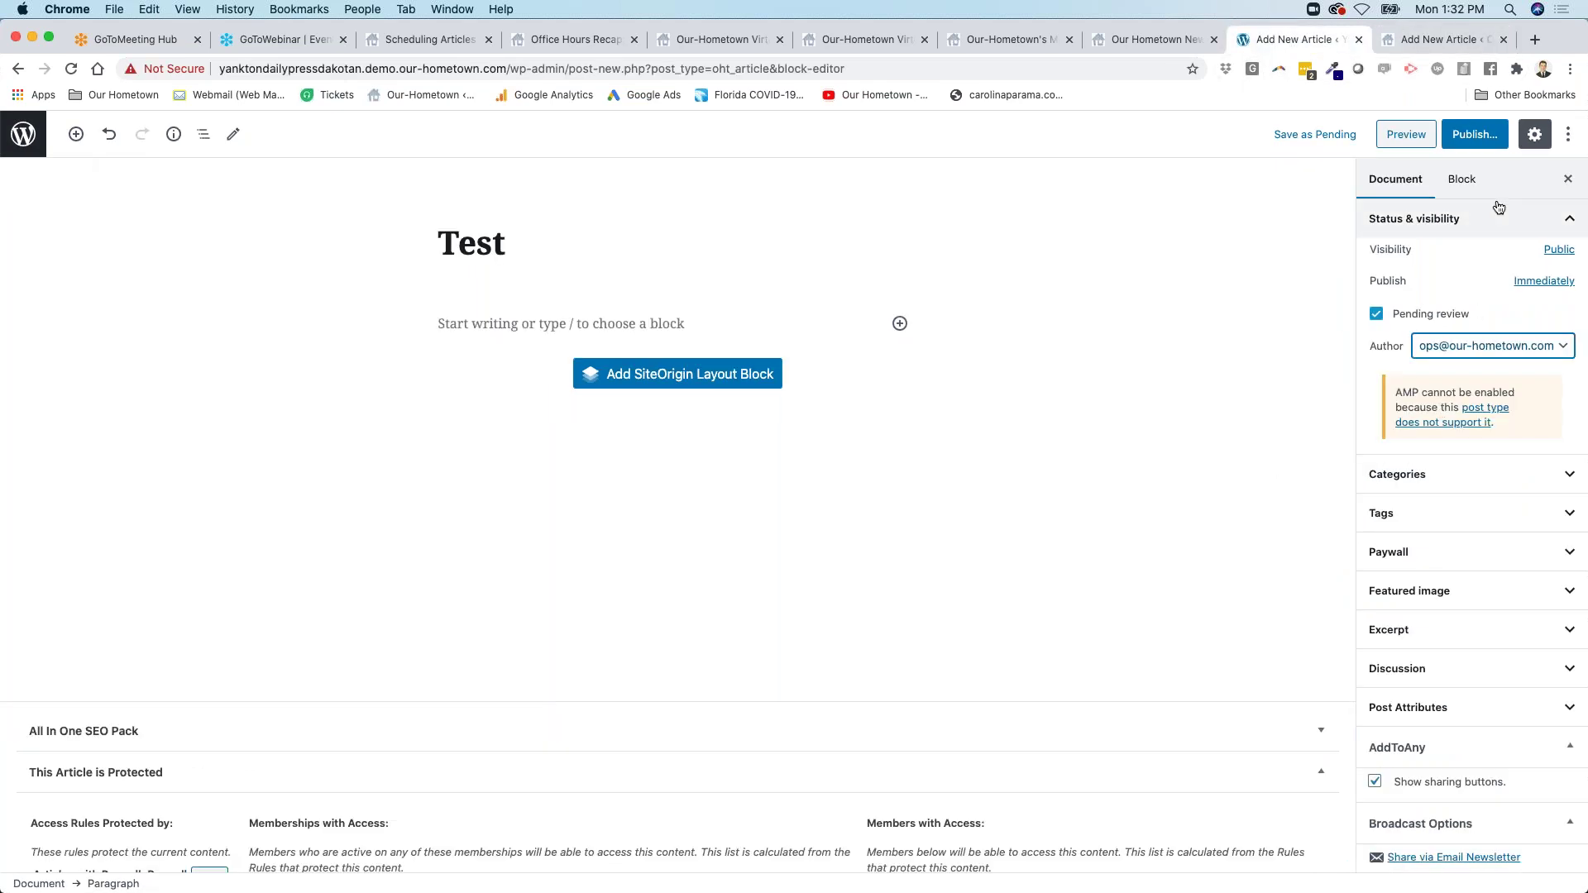
click(1438, 40)
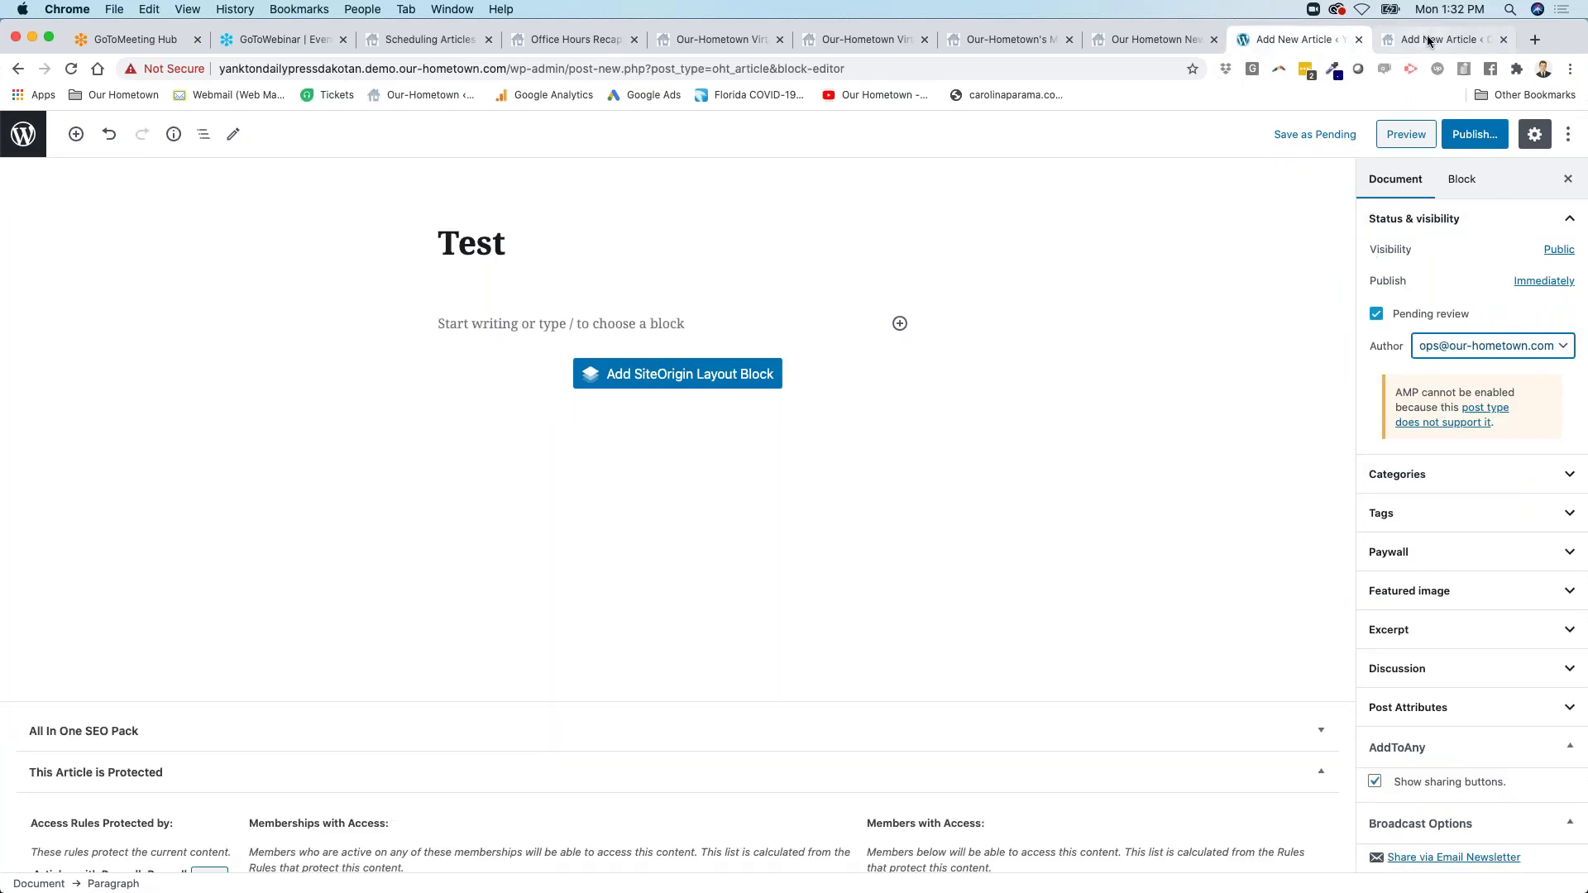
- Compare the status settings of the "Test" and "Title" articles and view the Extended Post Status options of the "Title" article
click(1306, 43)
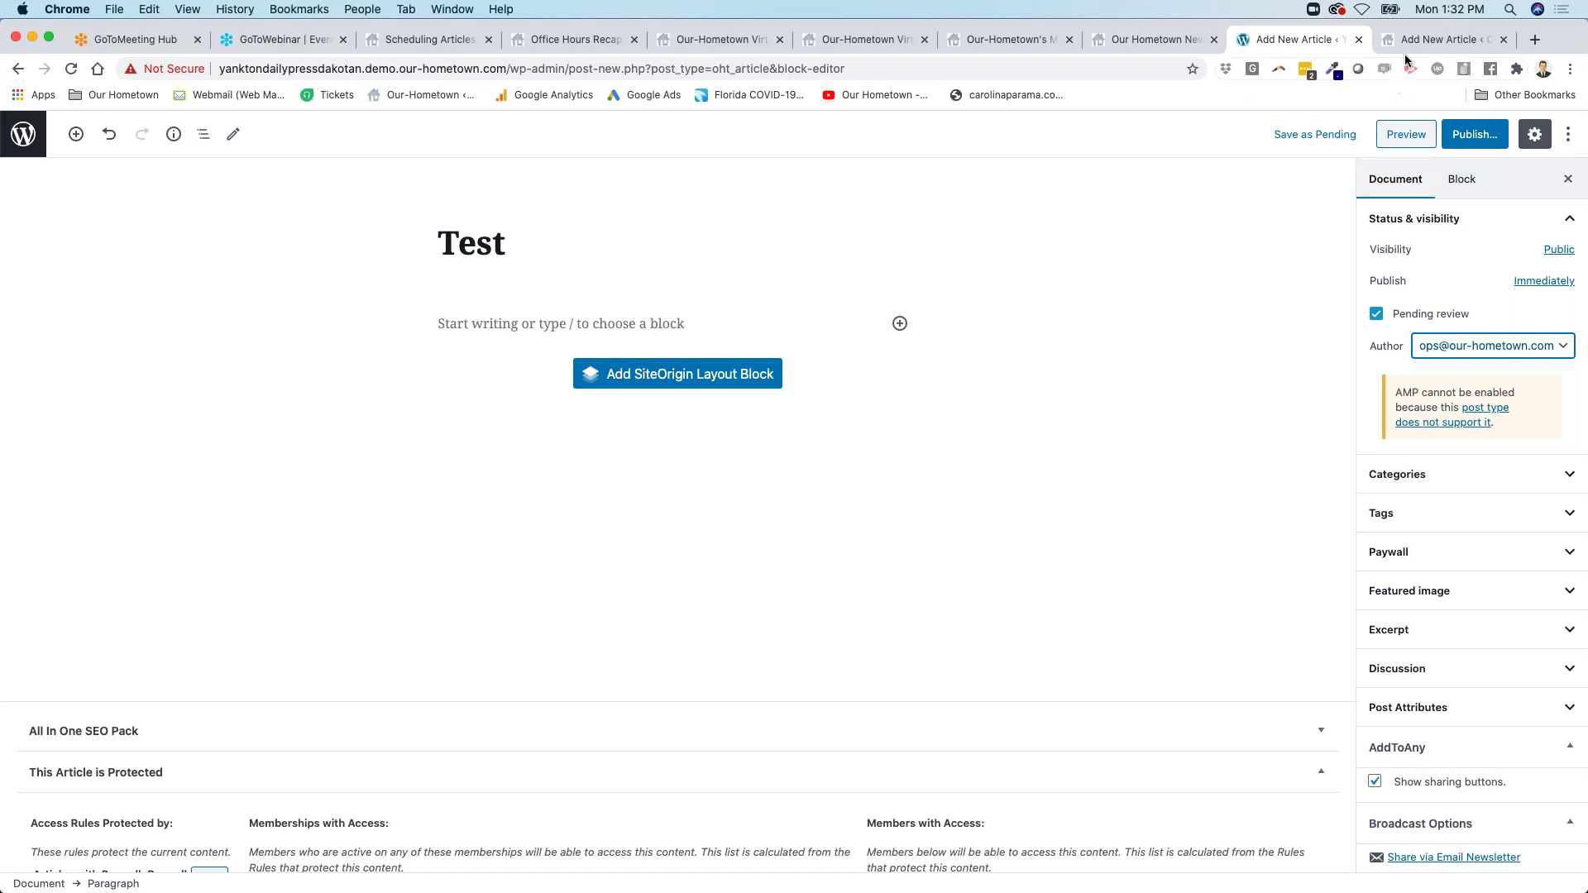
click(1439, 40)
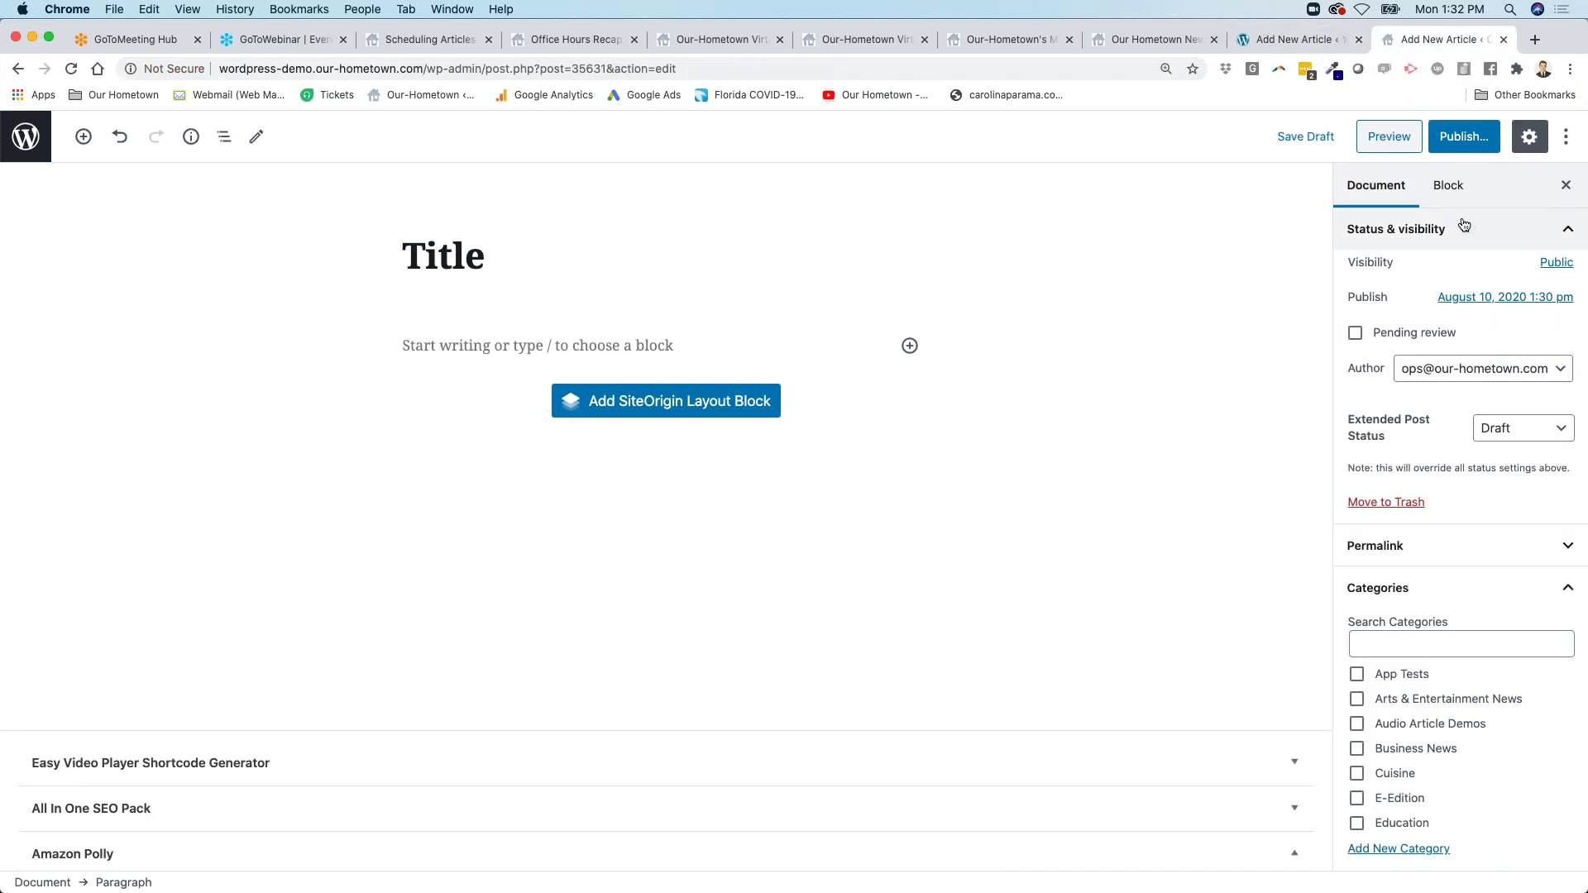
click(1290, 43)
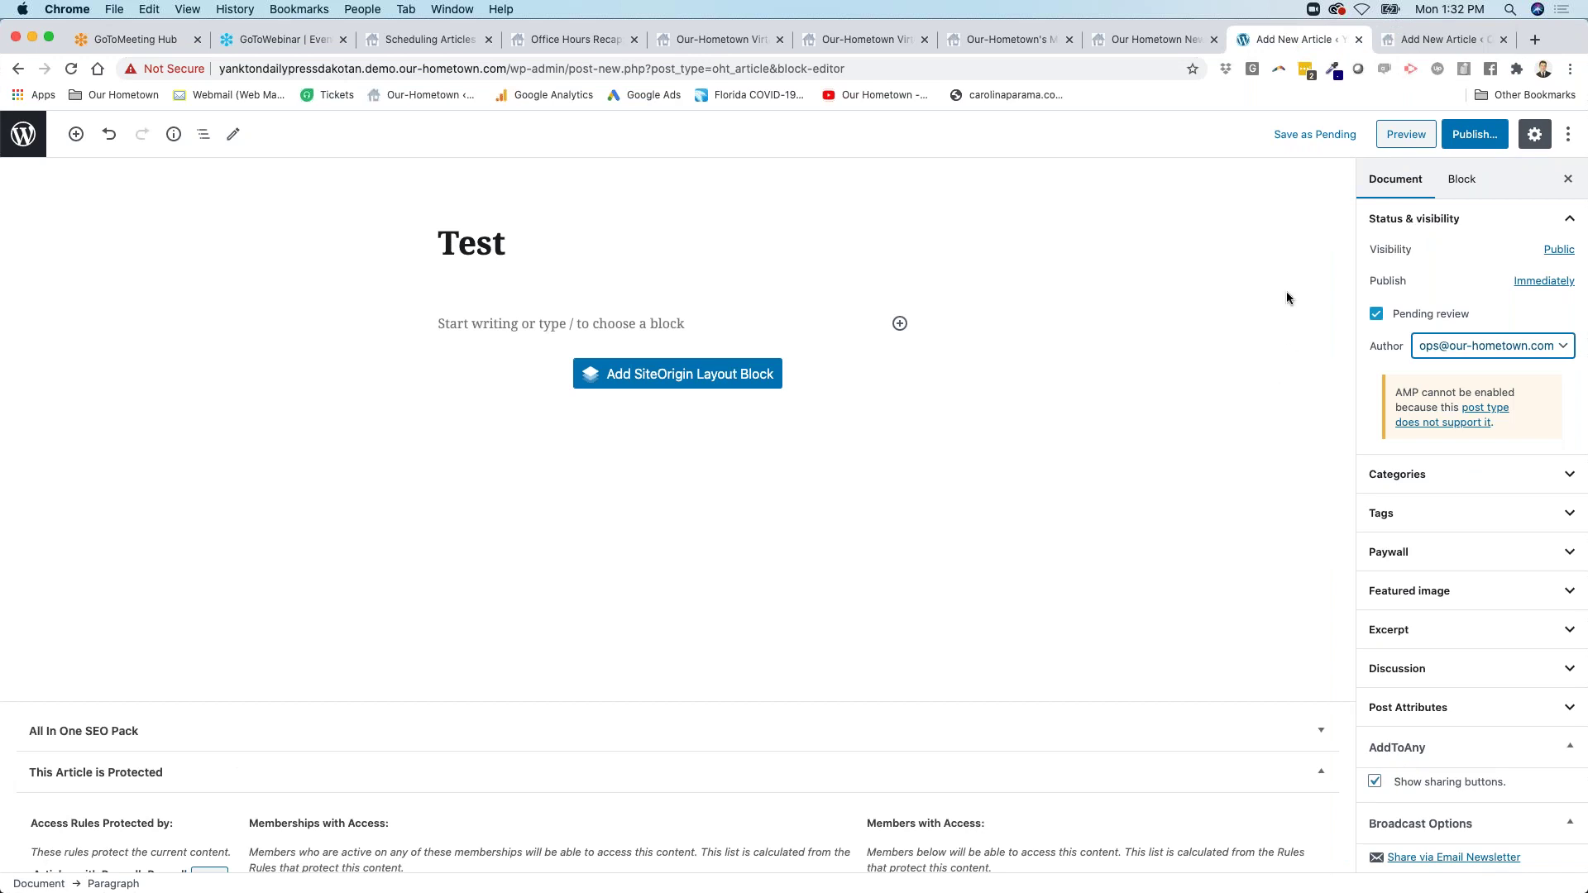
click(1433, 43)
click(1369, 203)
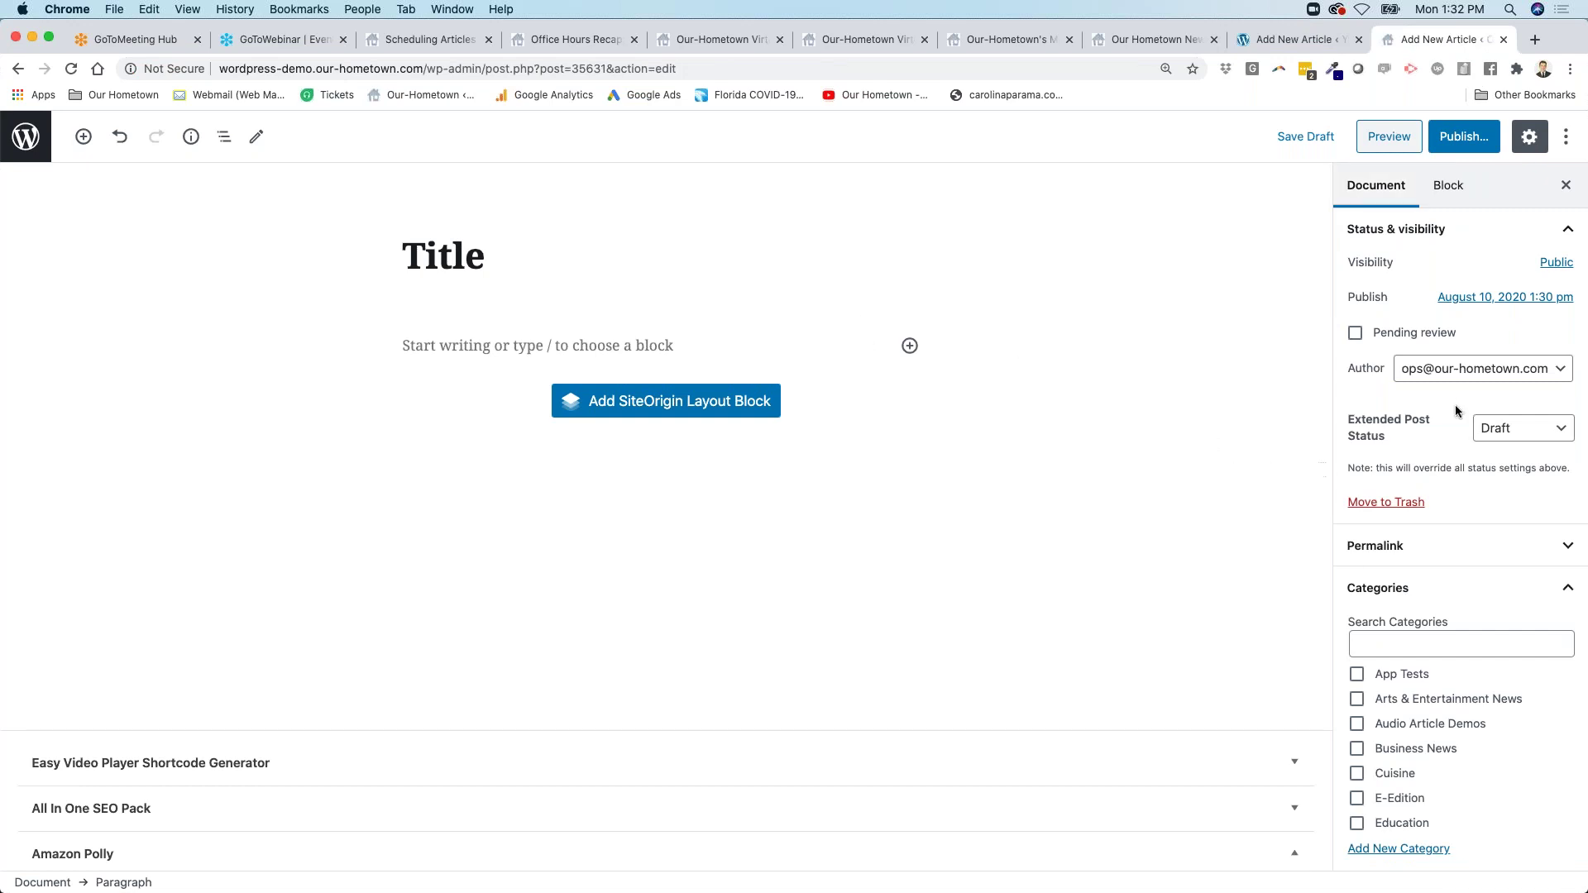
click(1506, 430)
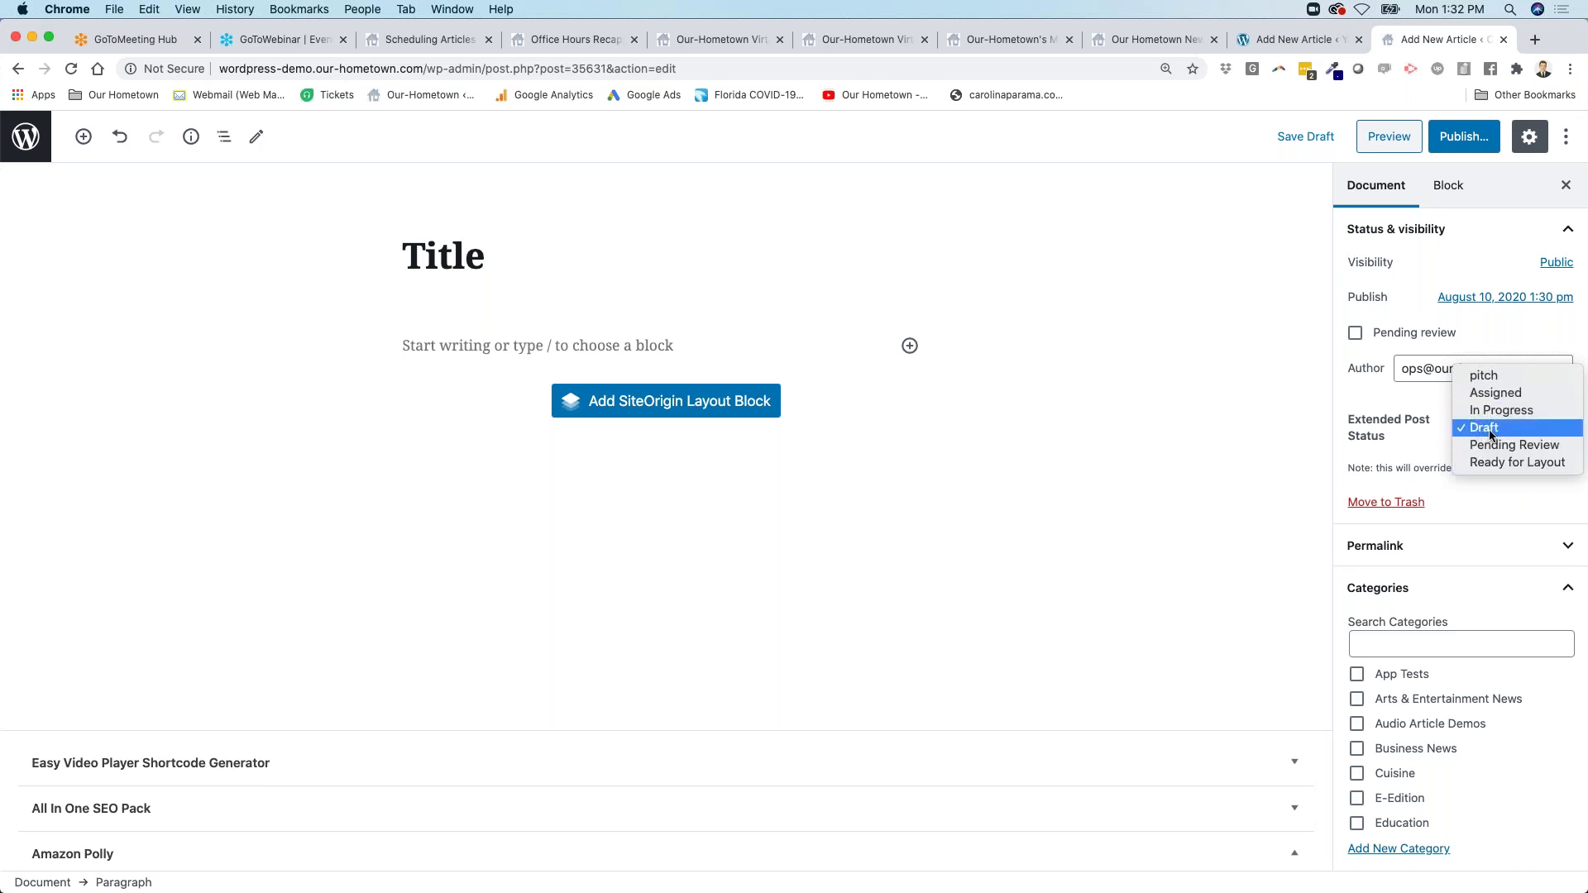
click(1398, 454)
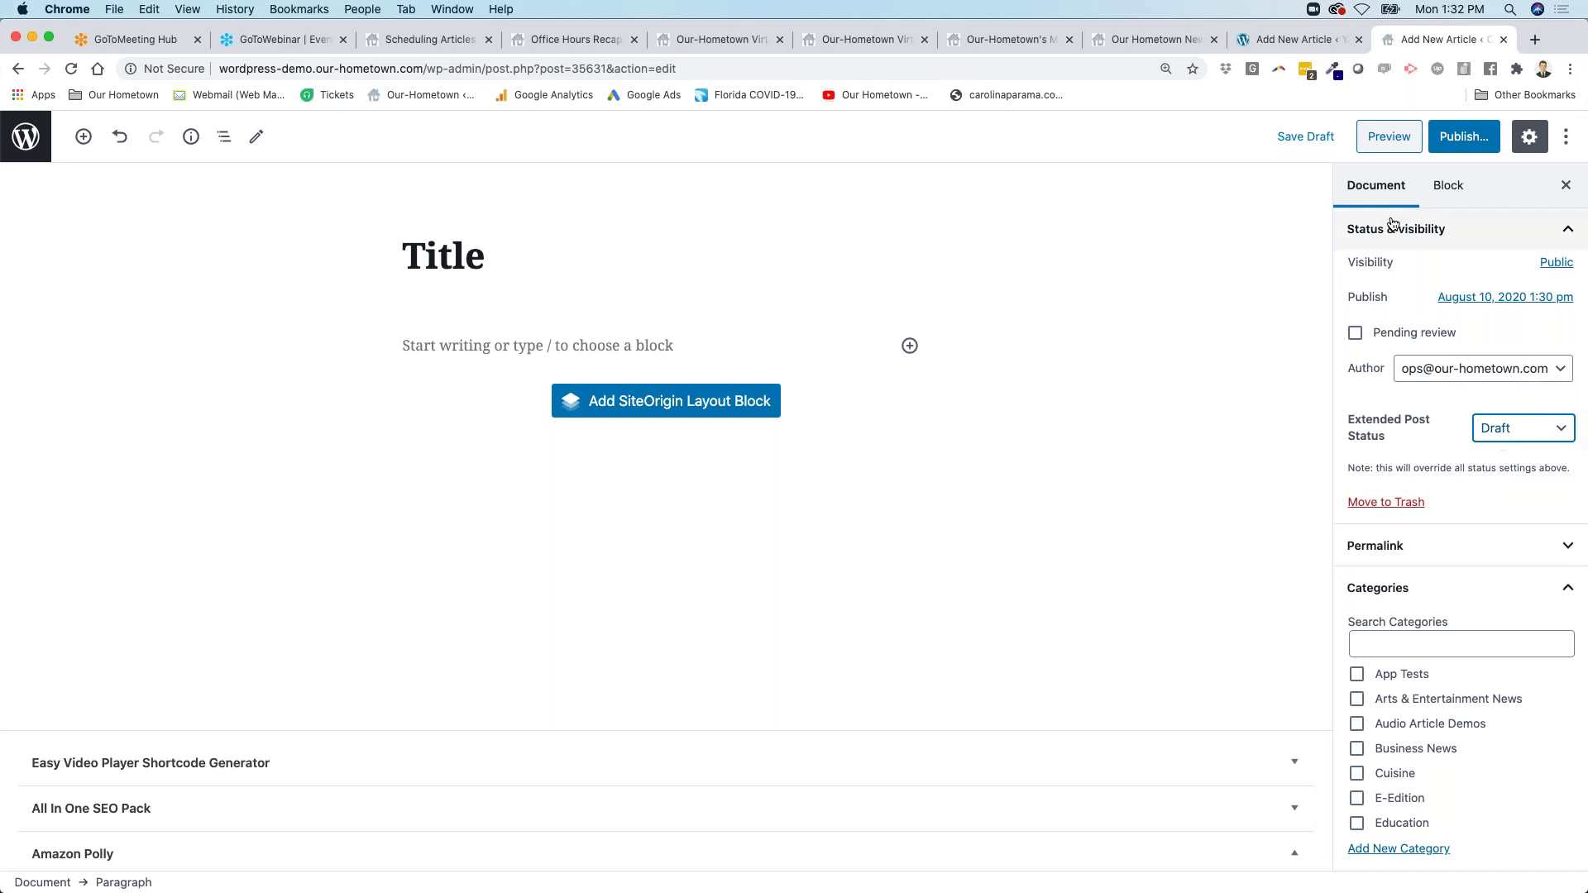
- Check the publish date calendar of the demo site's "Title" article, then review its Extended Post Status choices
click(1290, 43)
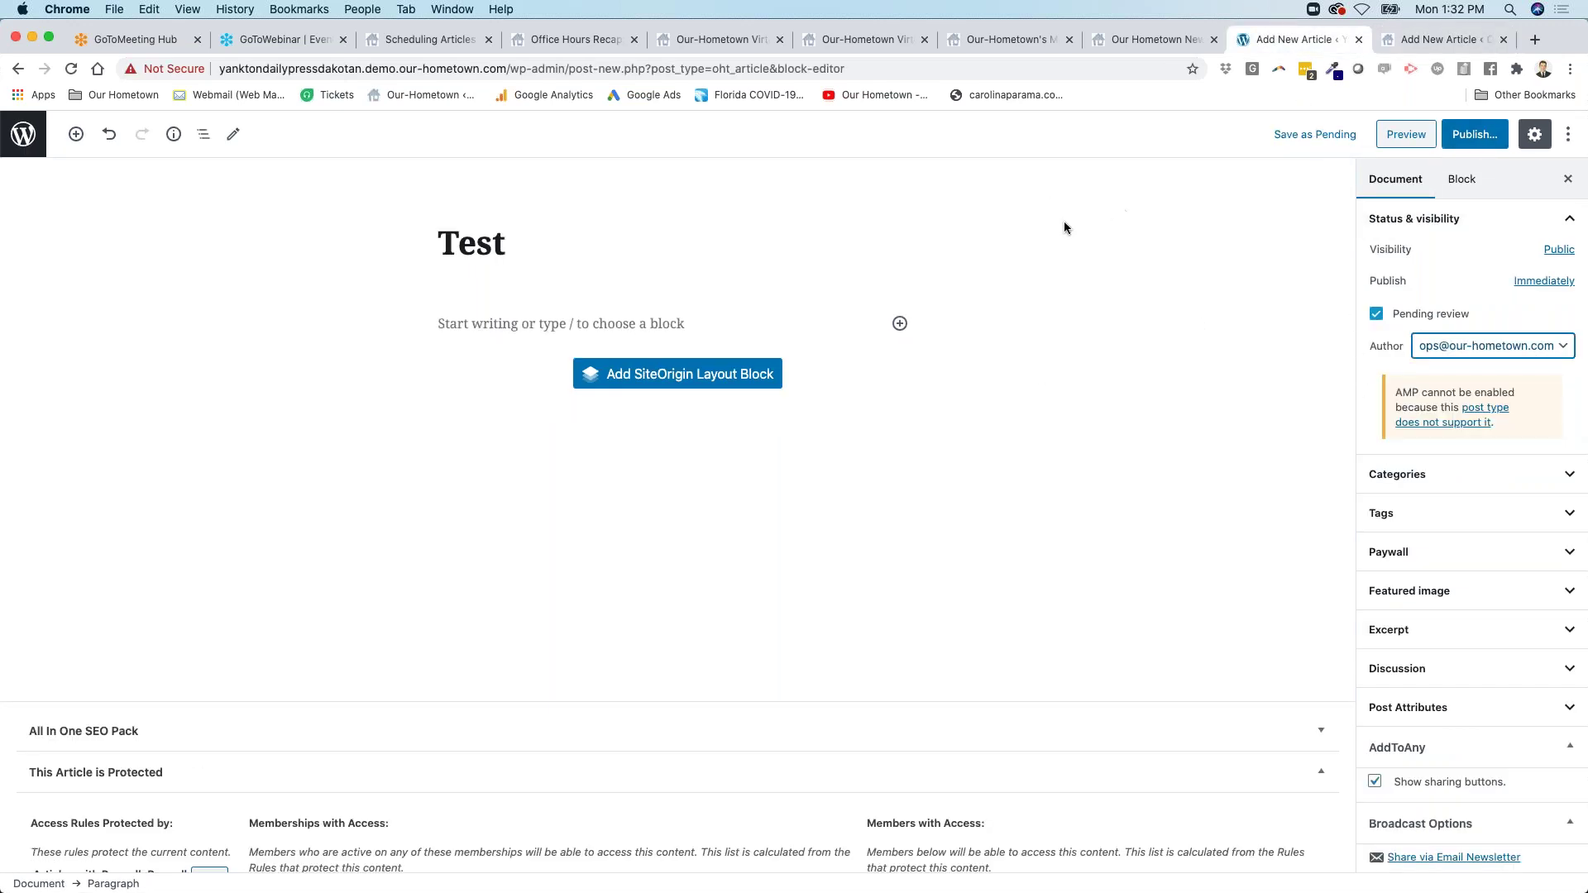
click(1418, 38)
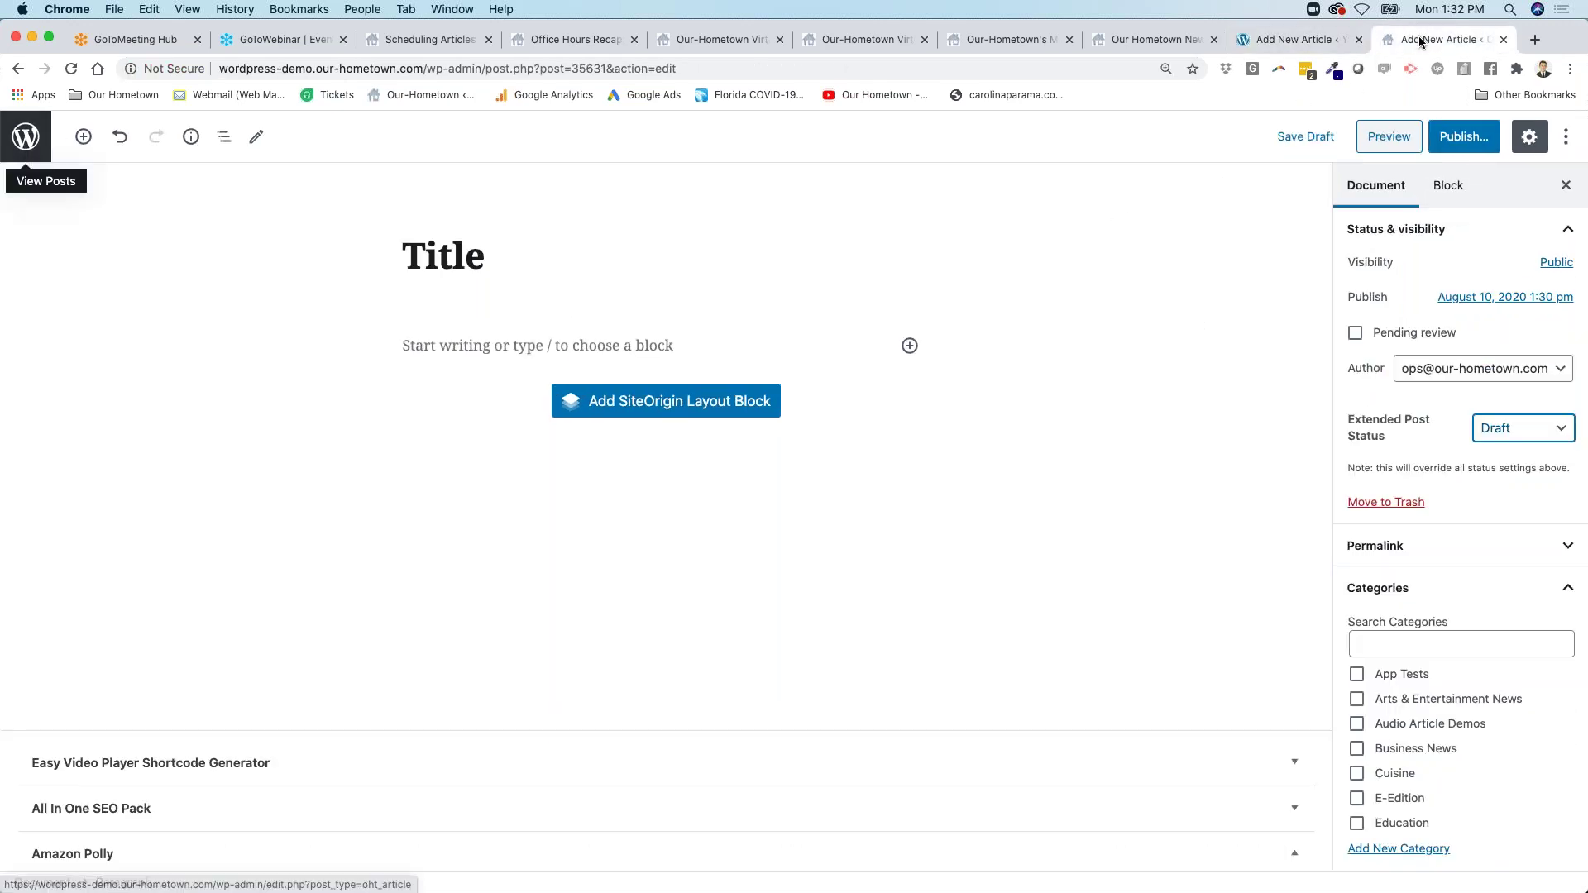
click(1141, 39)
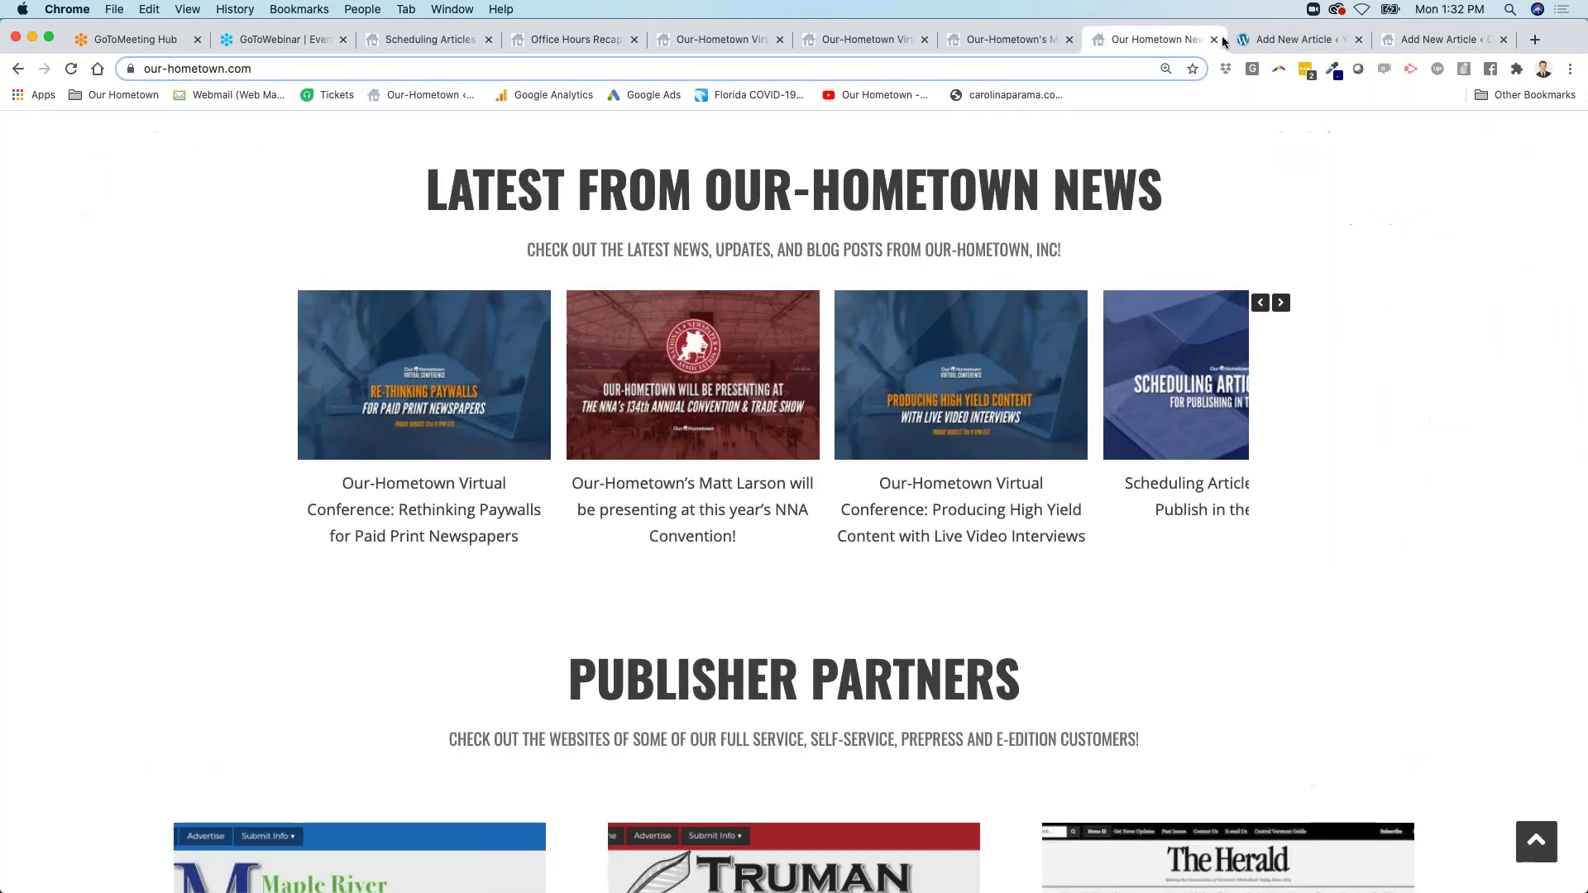
click(1270, 42)
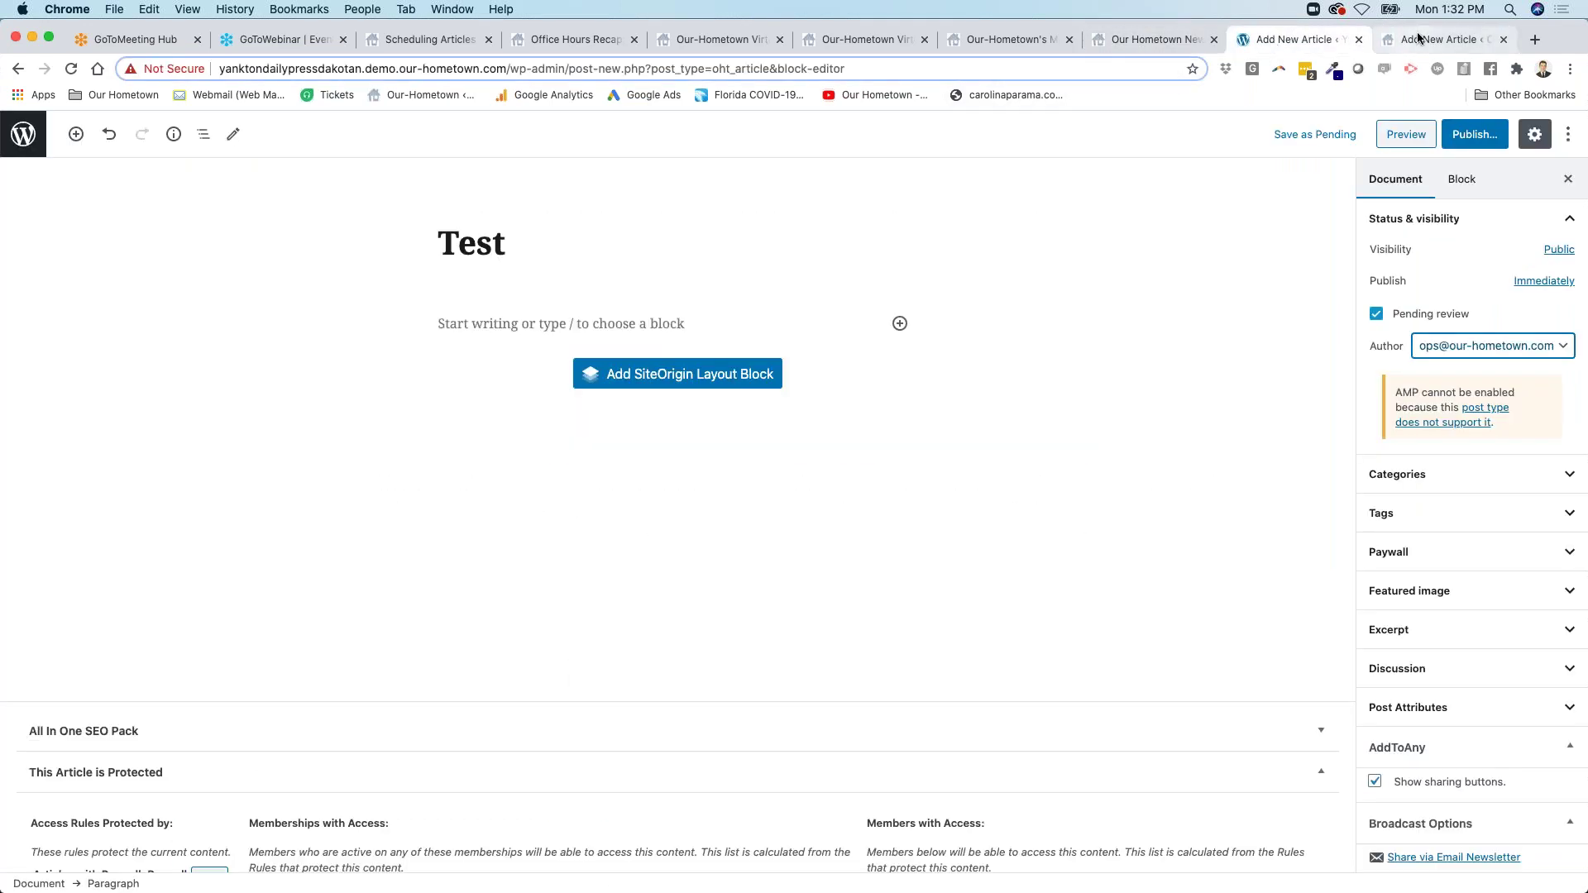
click(1419, 40)
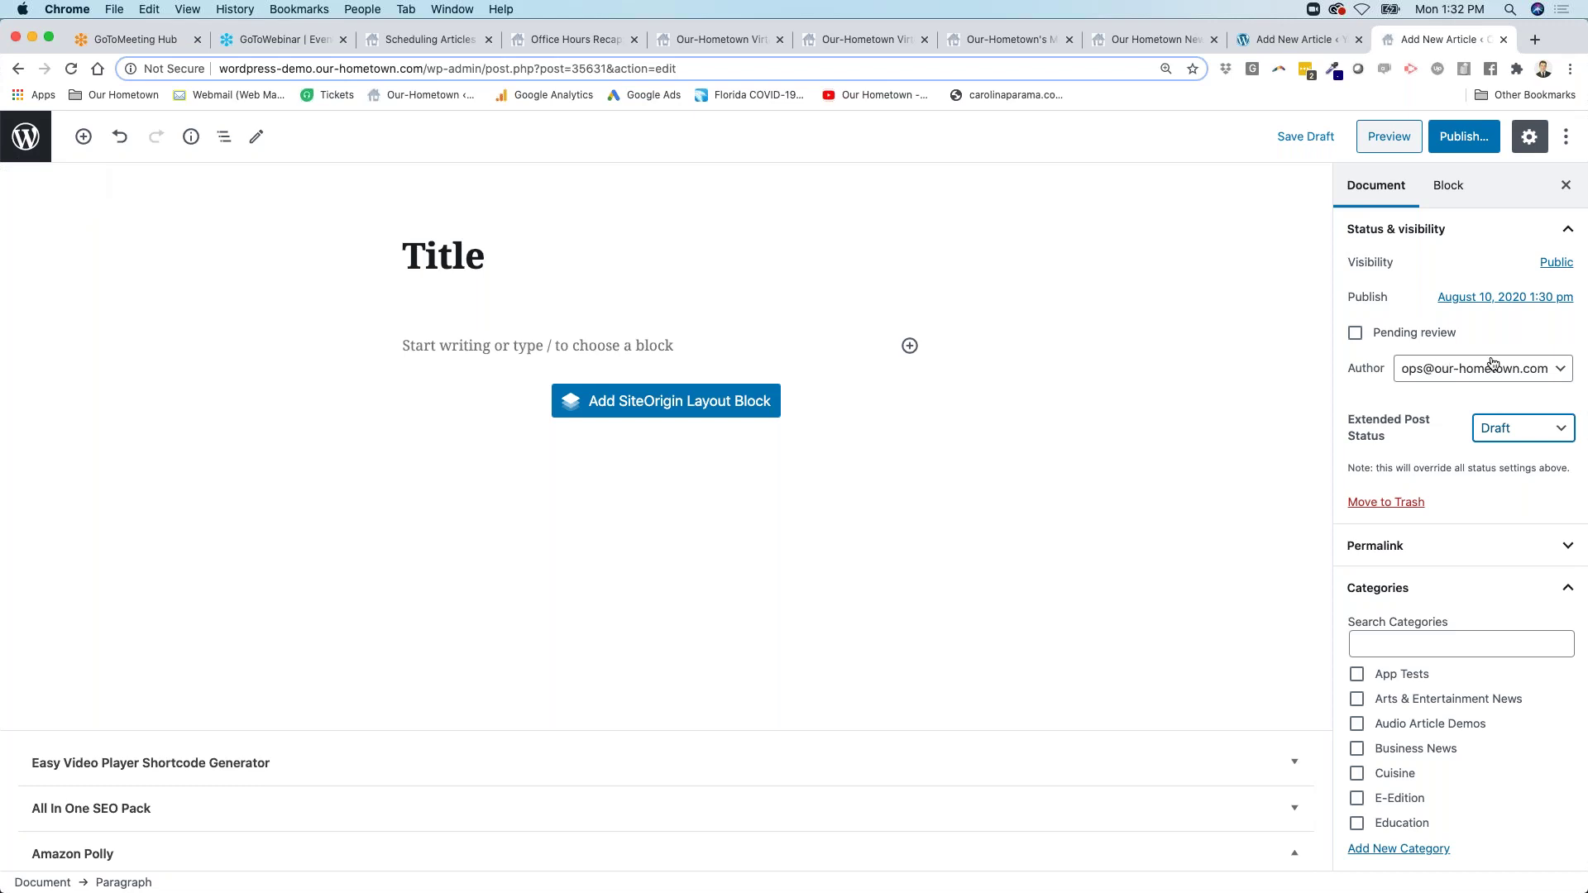
click(1492, 298)
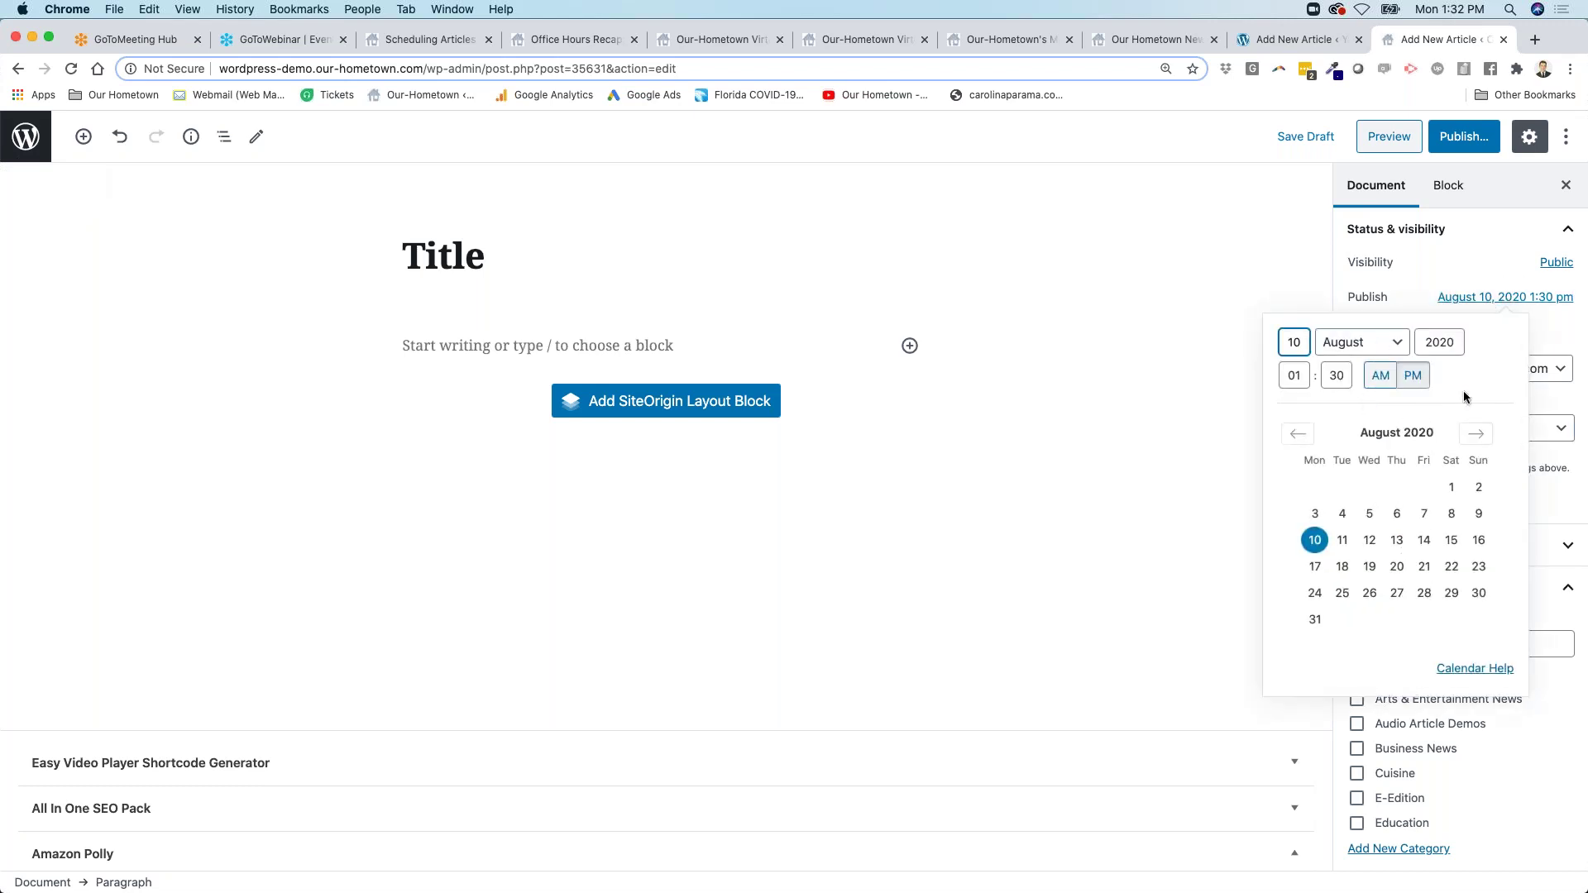
click(1556, 322)
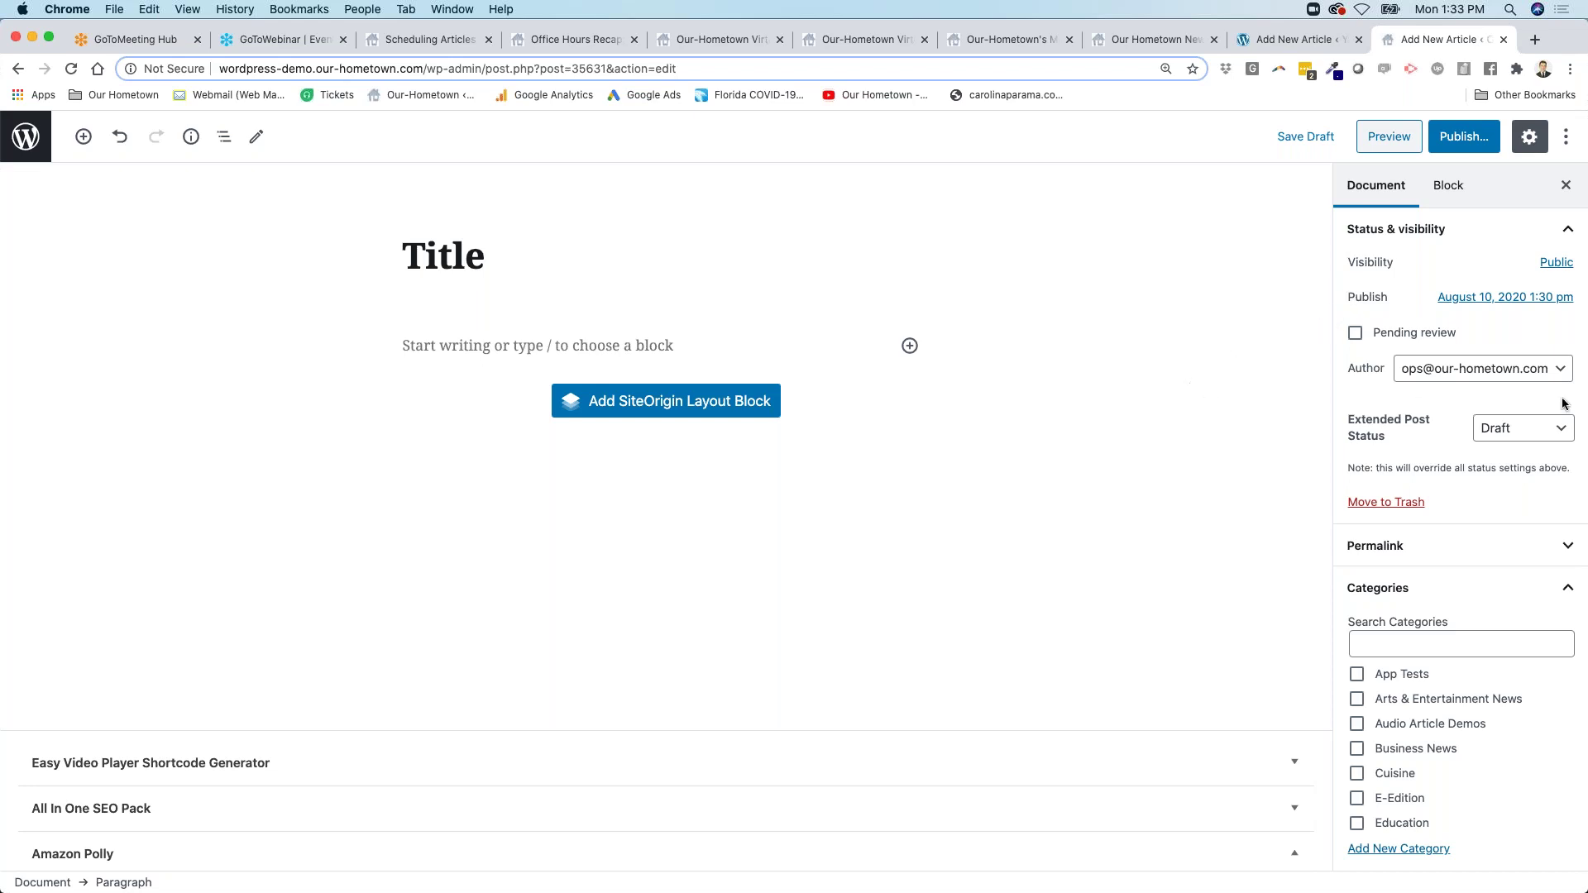
click(1534, 430)
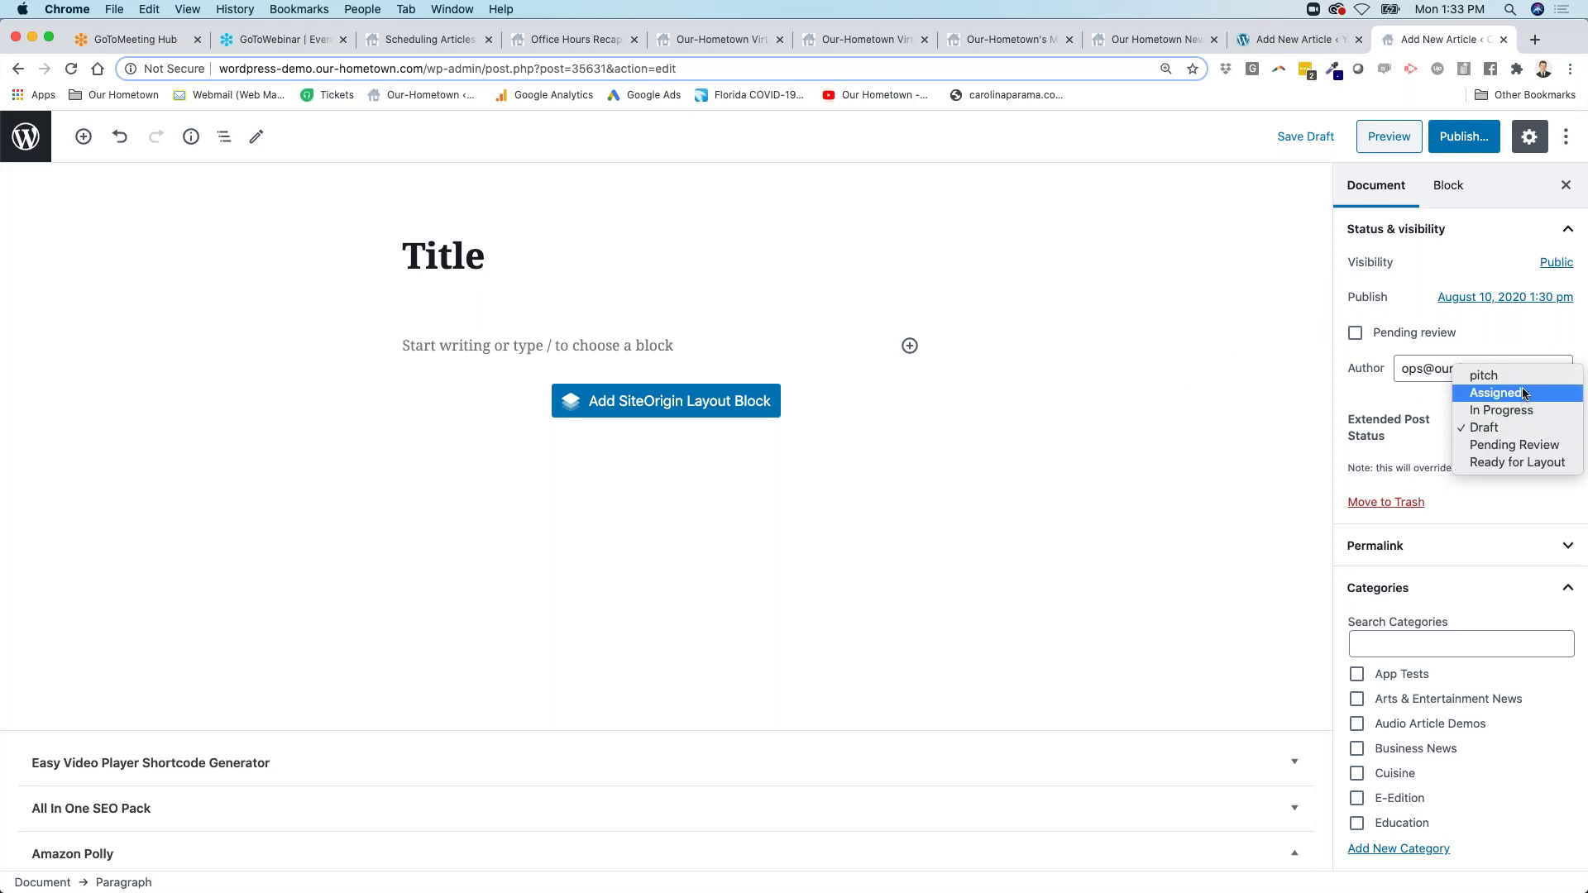
click(1408, 427)
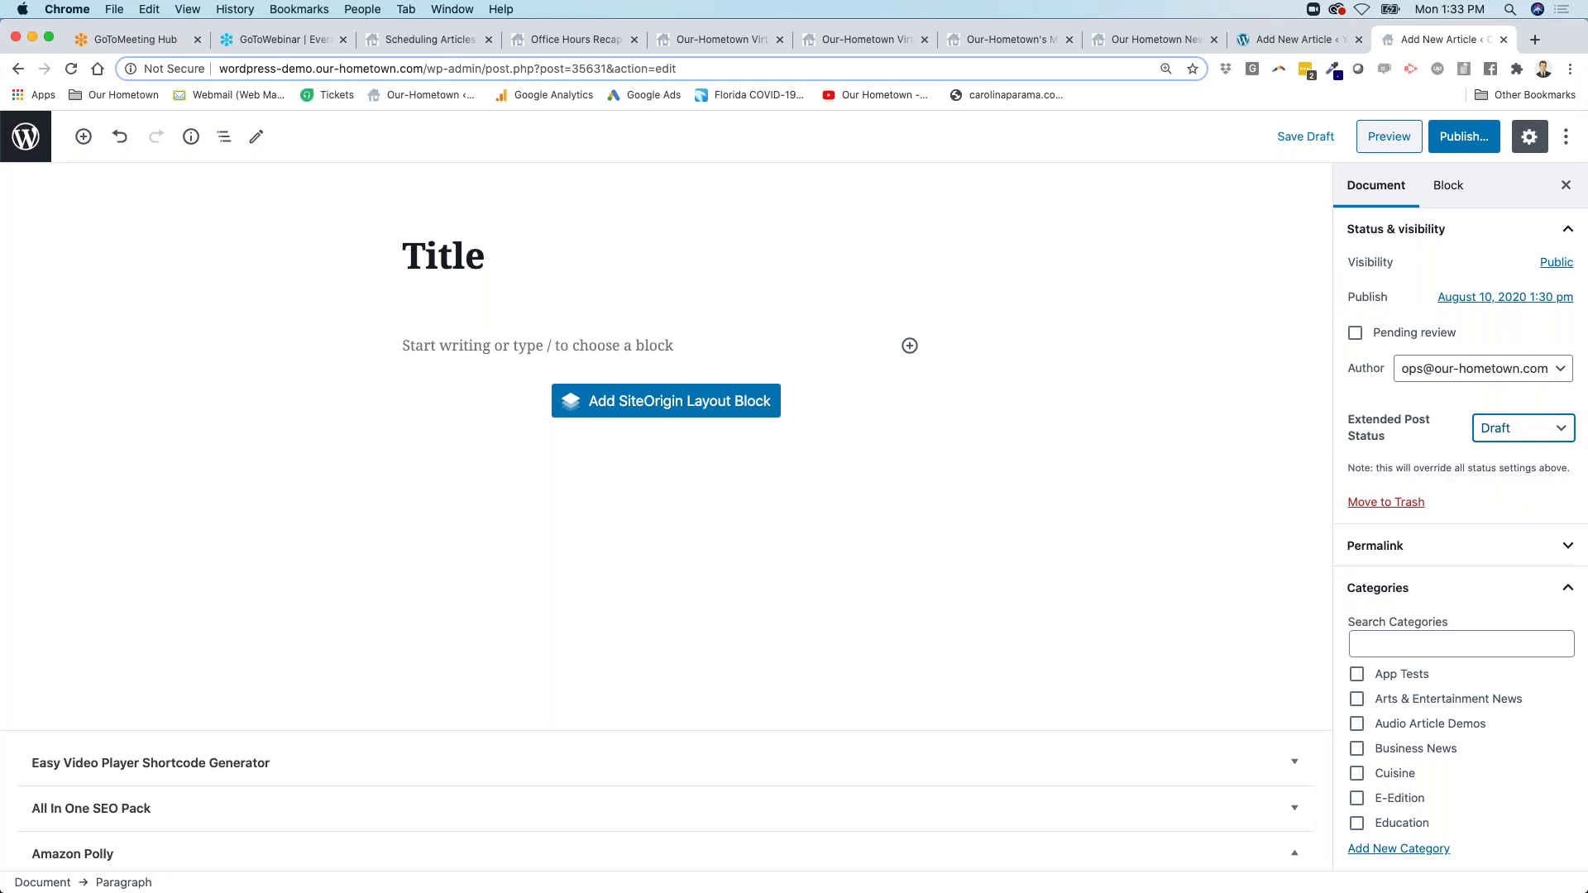
click(1274, 43)
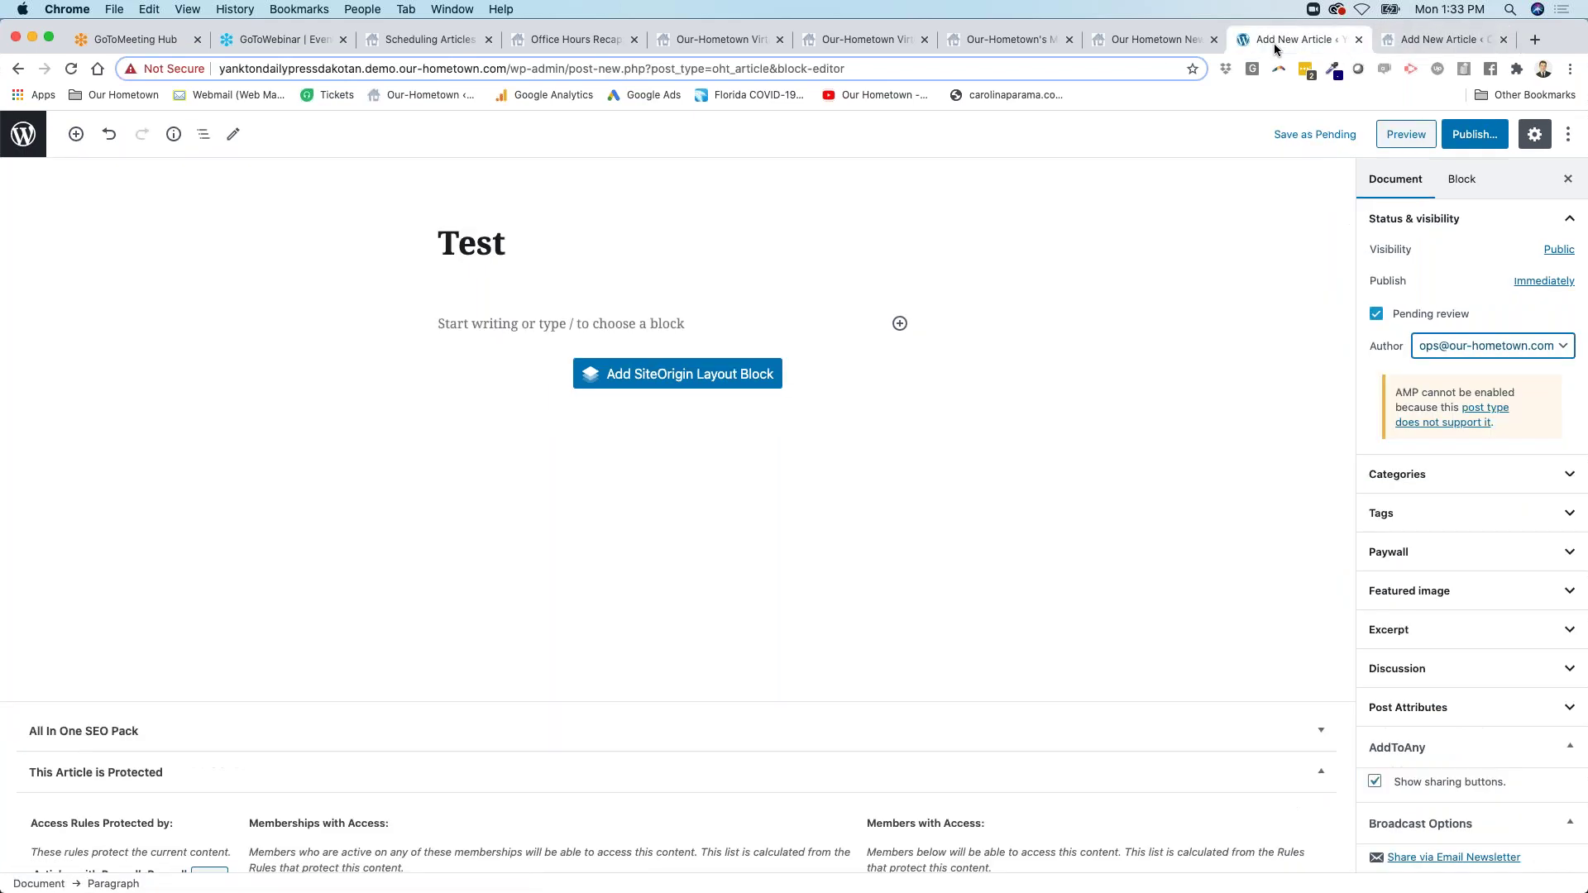
click(1141, 36)
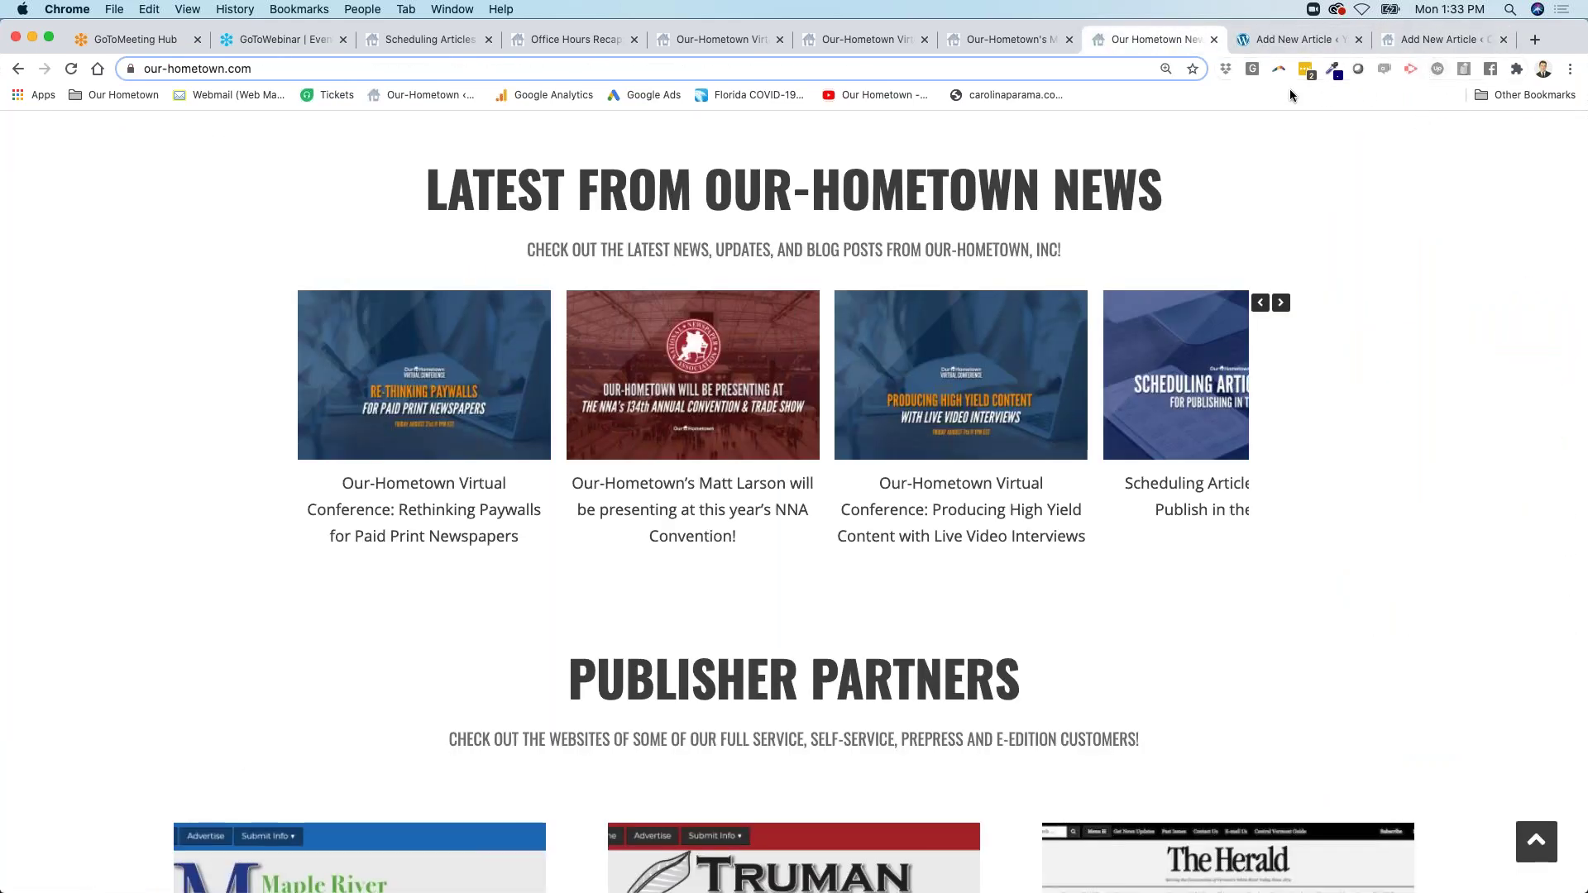
click(1274, 43)
click(1406, 43)
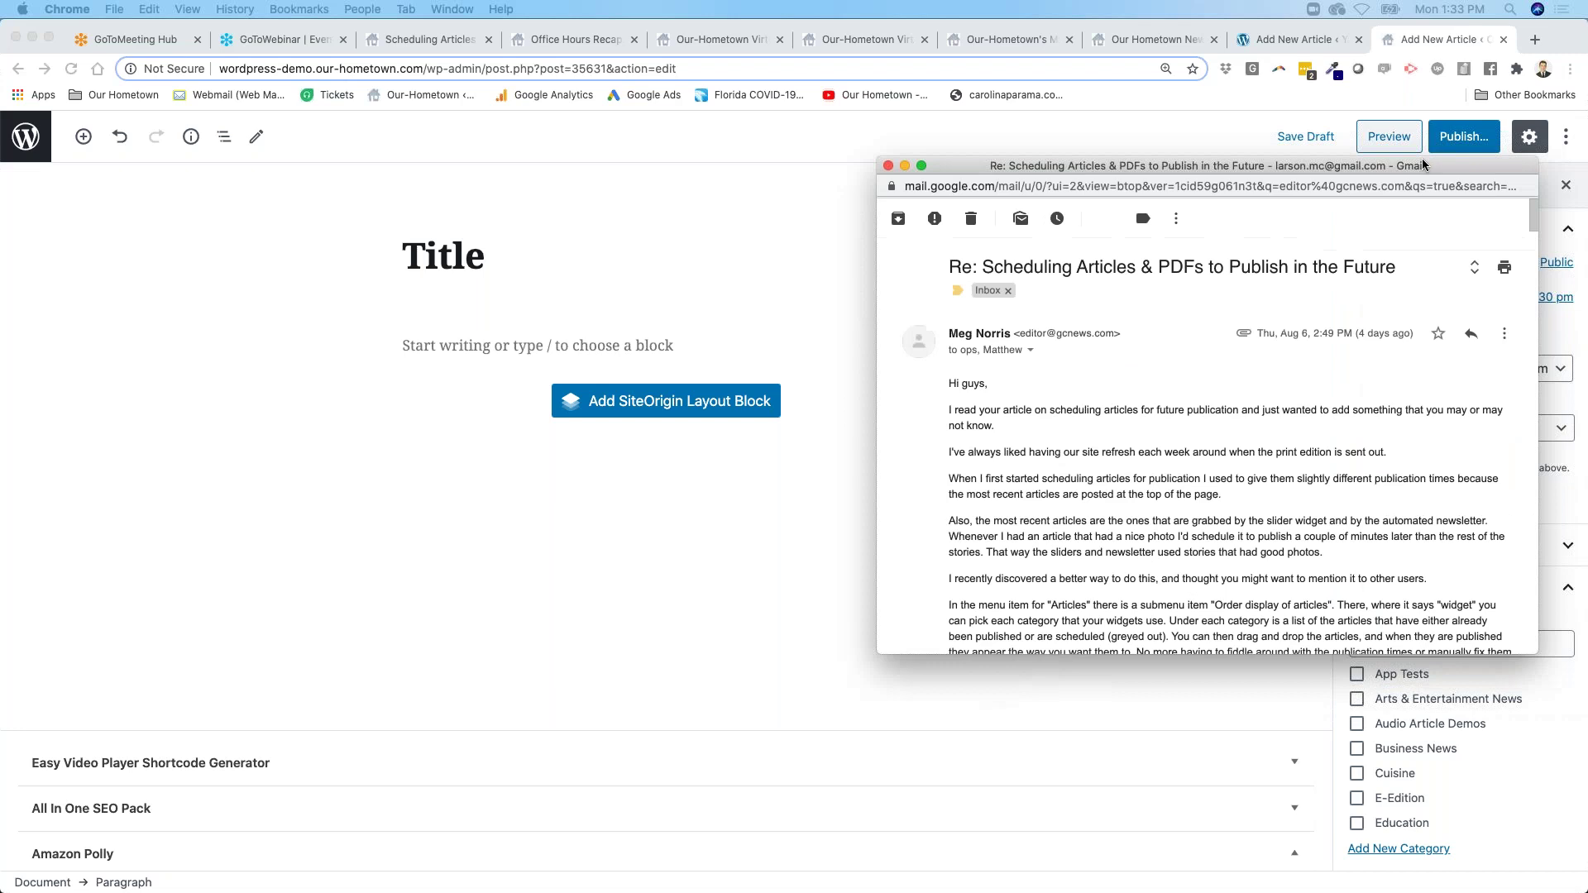
- Read the email's opening paragraphs about scheduling articles with slightly different publication times
scroll(900, 447, down, 2)
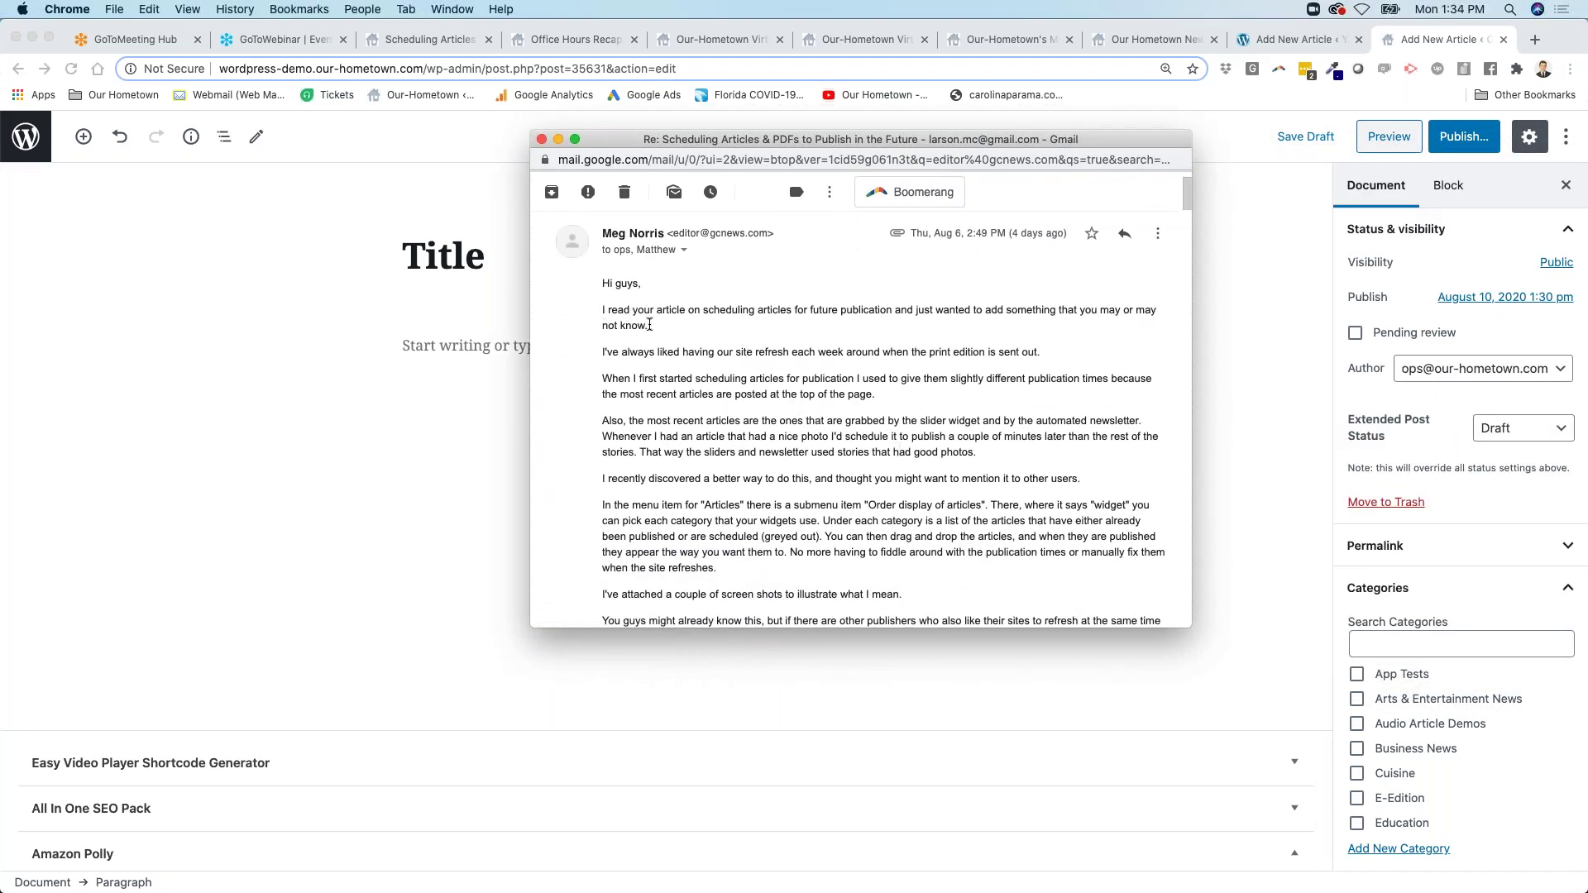
drag(666, 331, 606, 311)
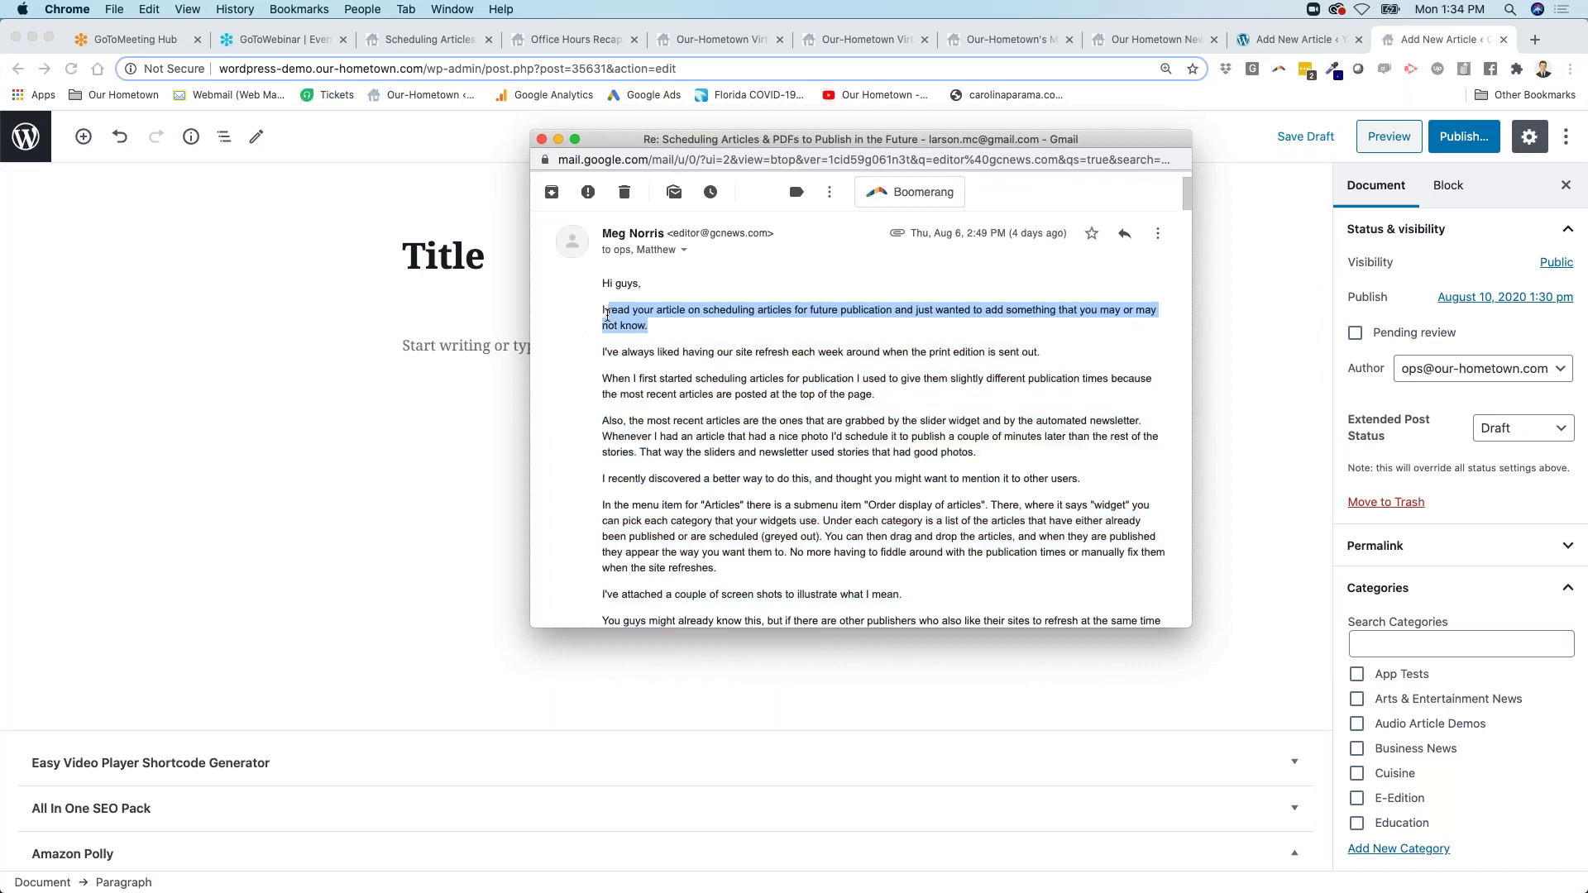
click(651, 351)
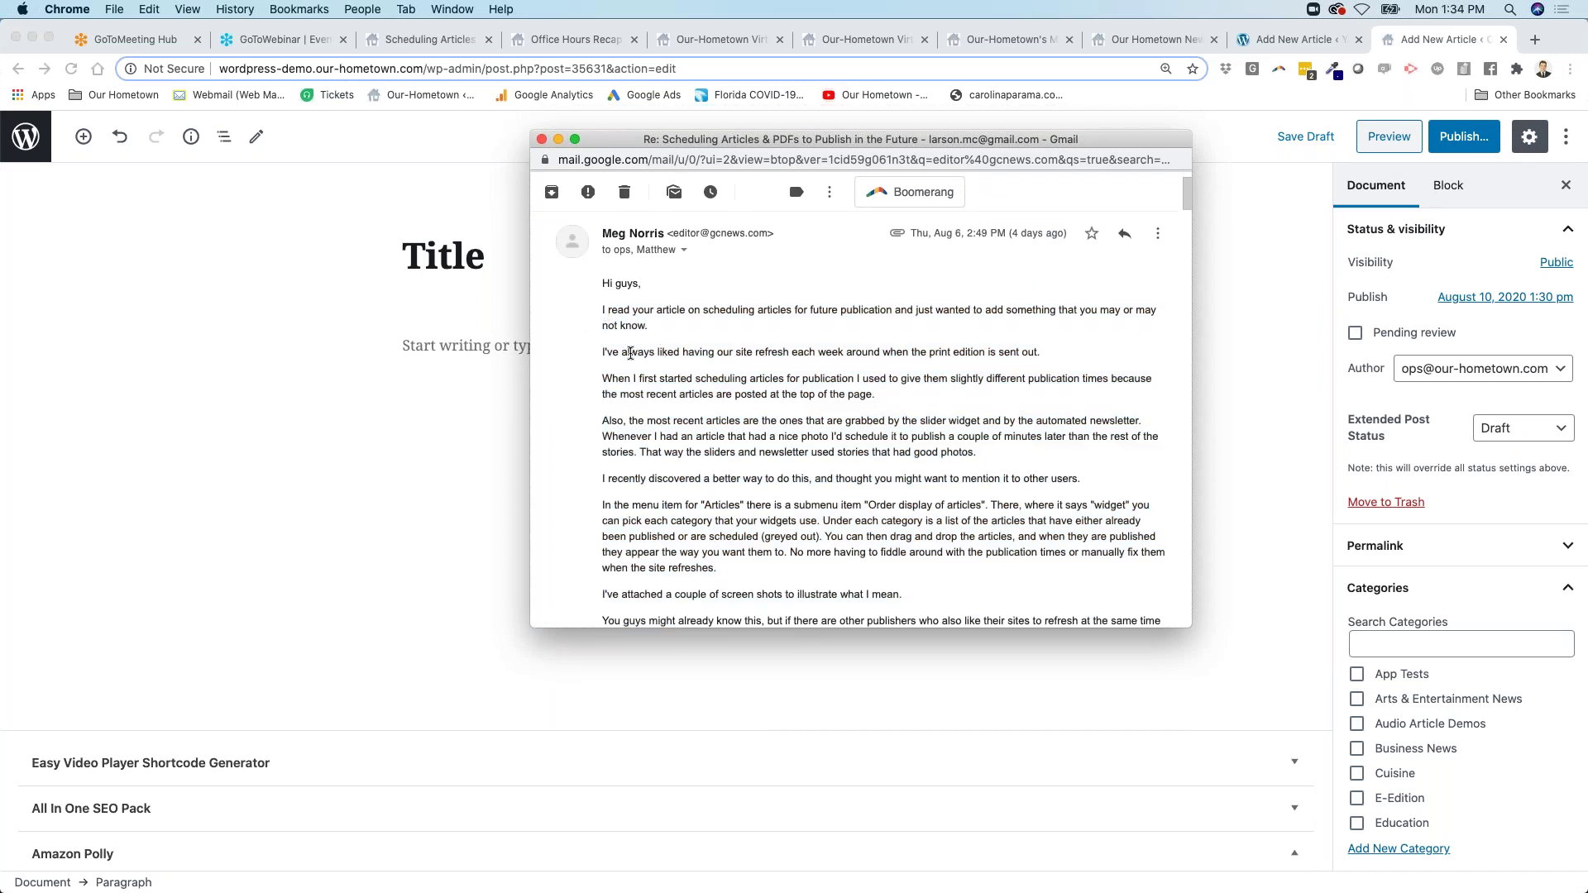
scroll(631, 353, down, 3)
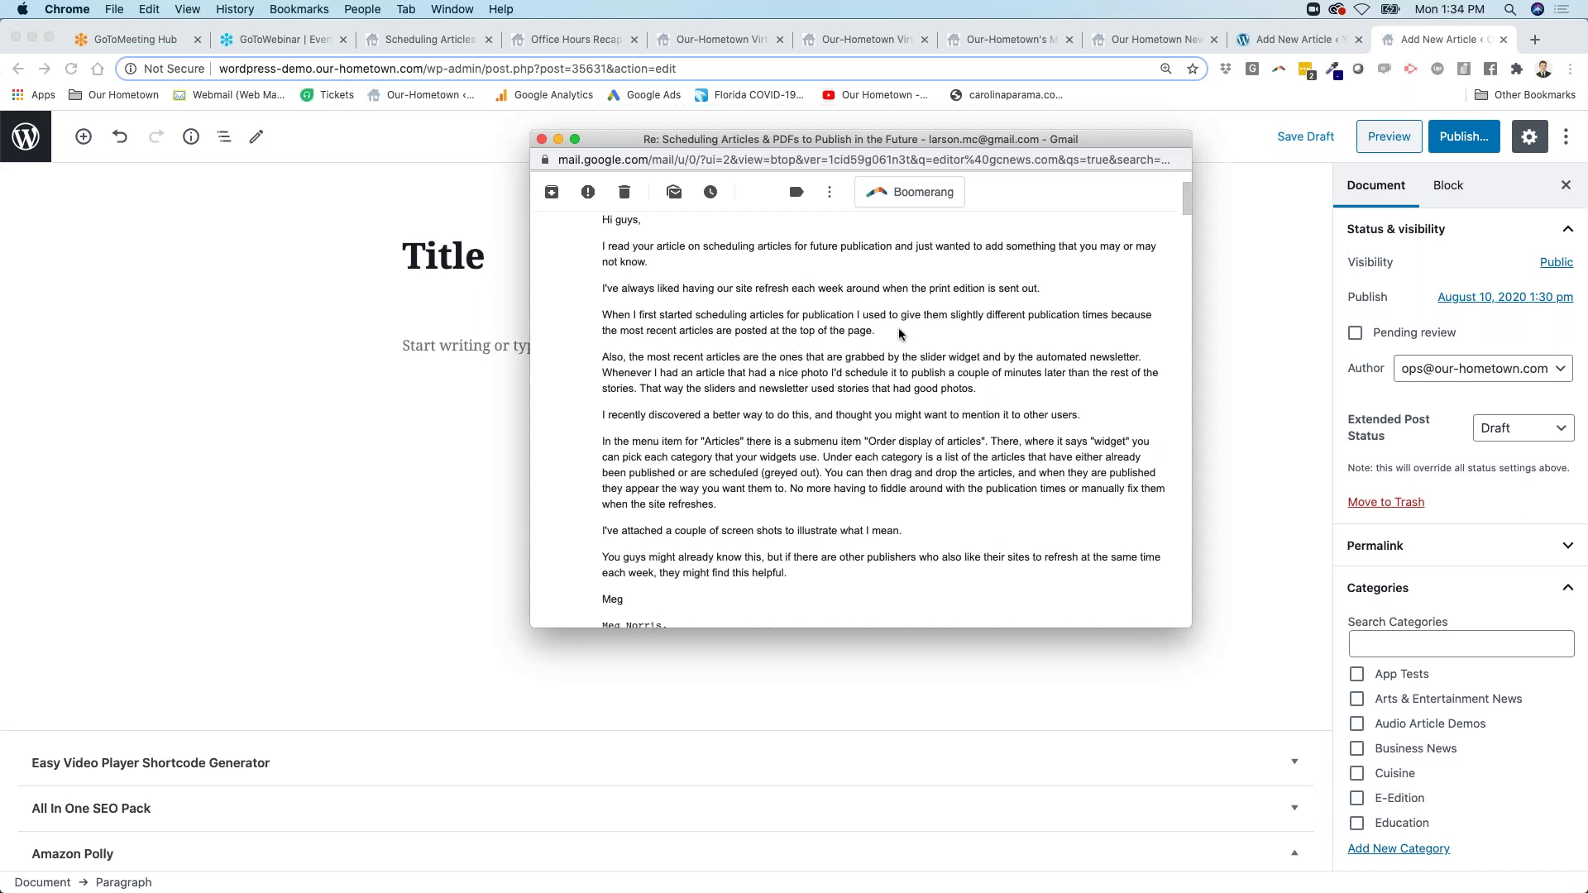
drag(875, 331, 855, 314)
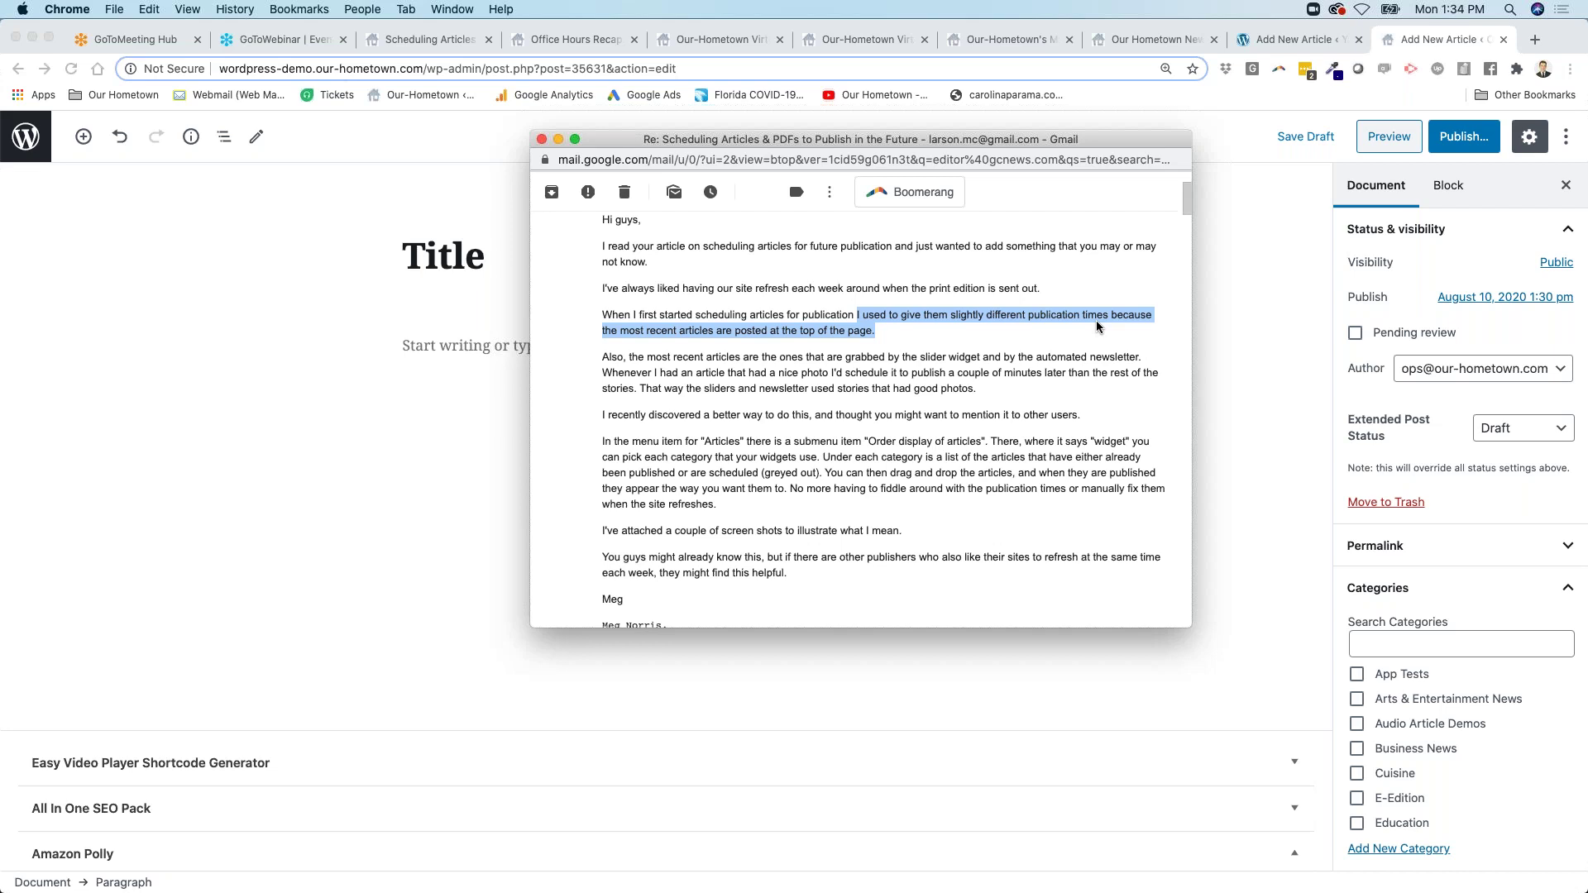
click(646, 359)
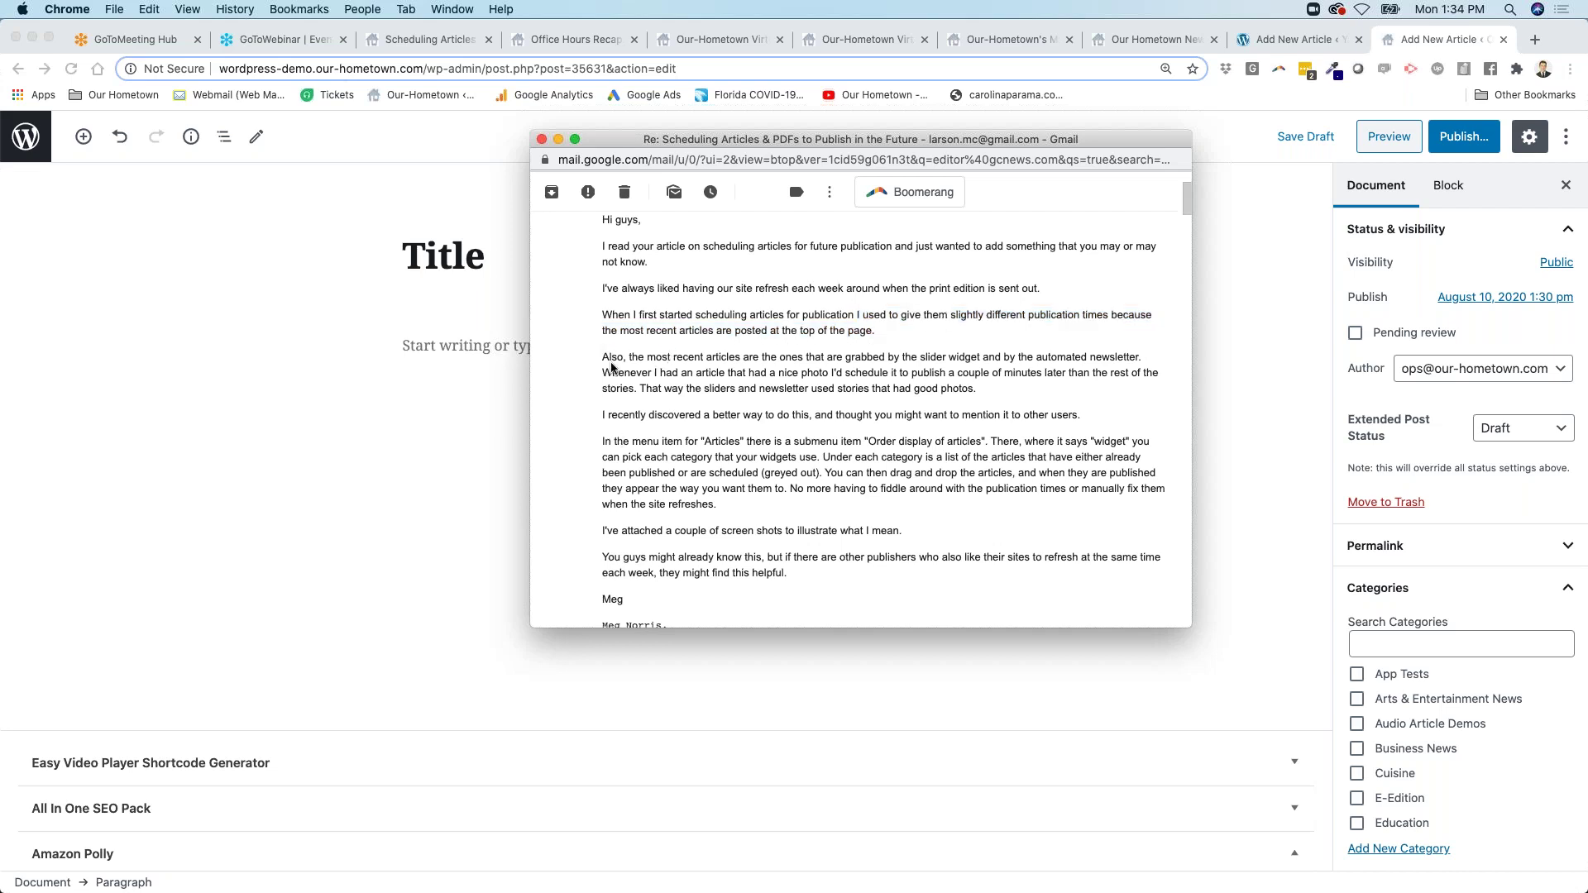
- Read the email's tip on arranging articles, highlight "Order display of articles", and return to the demo site's article
drag(606, 415, 946, 453)
click(945, 453)
drag(601, 440, 713, 434)
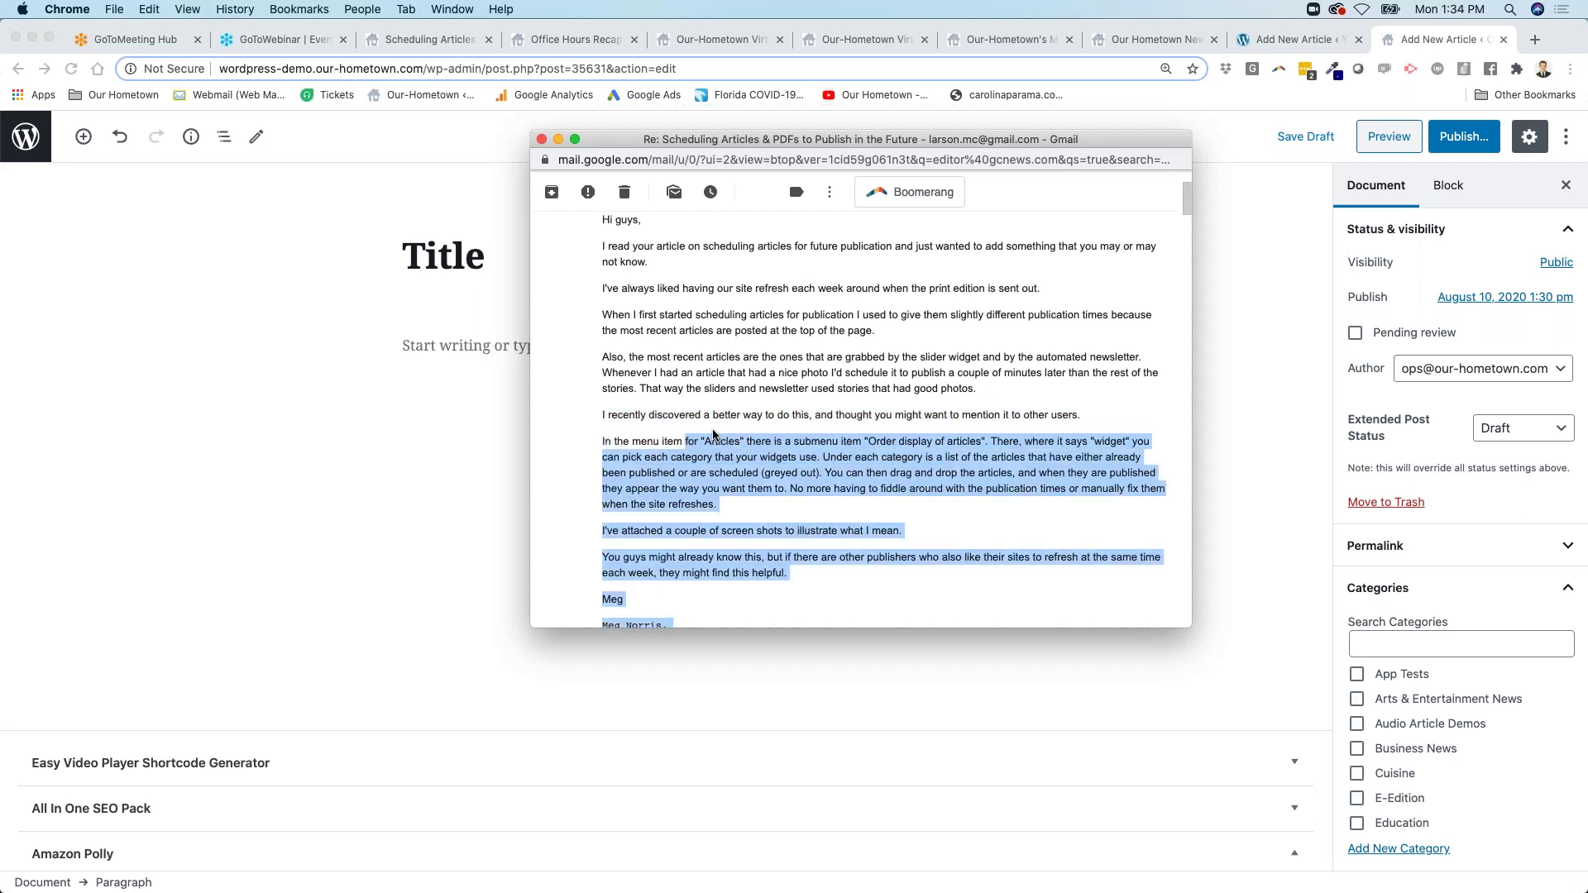
click(880, 443)
drag(869, 441, 983, 441)
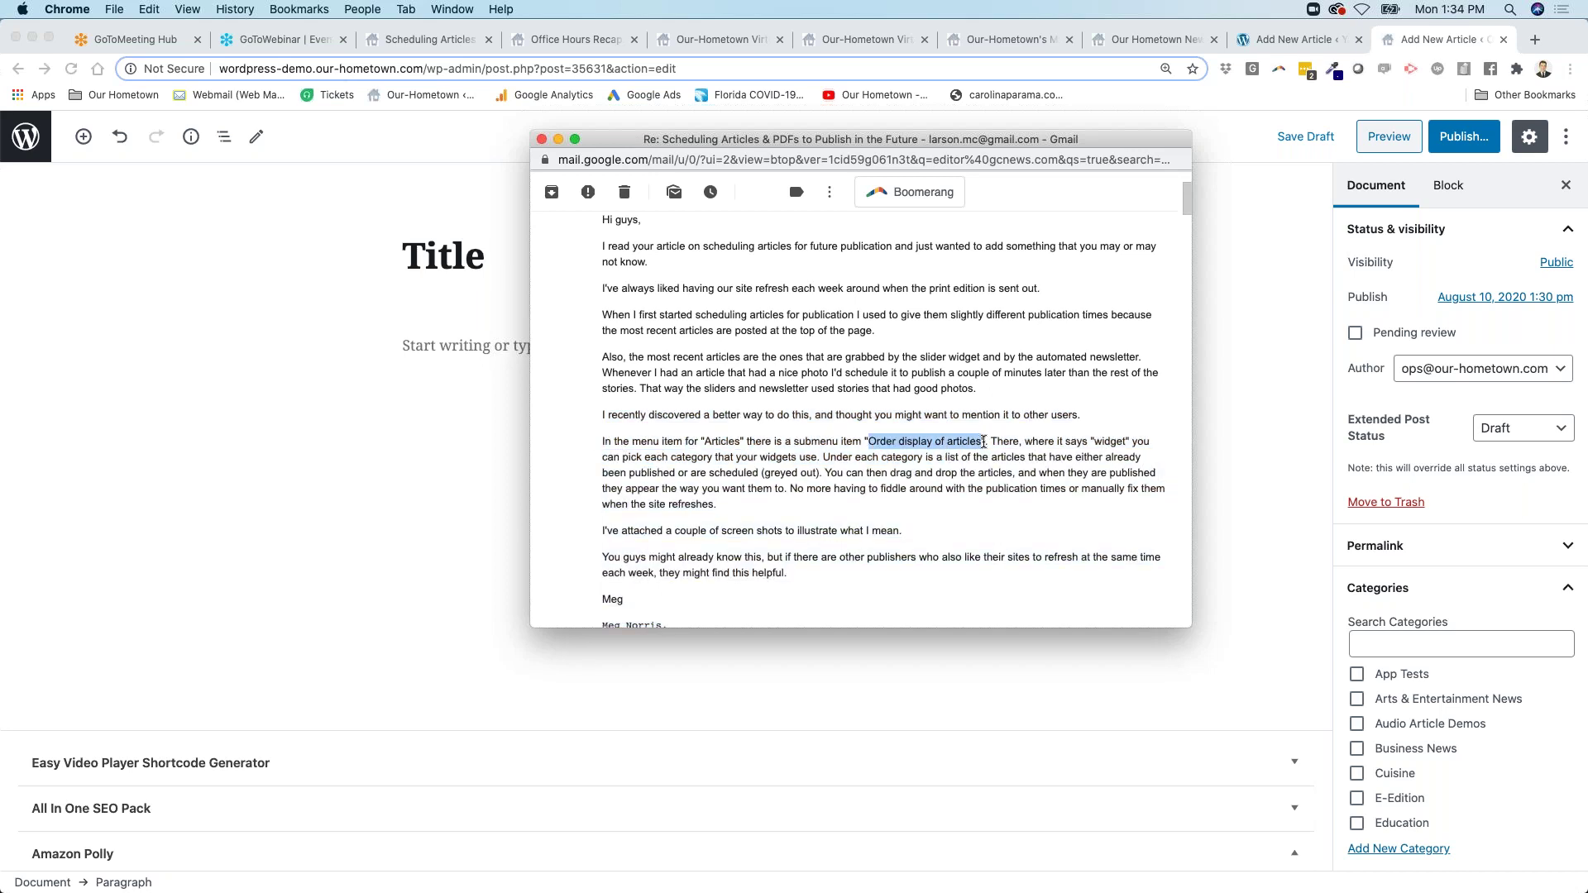
drag(822, 136, 845, 132)
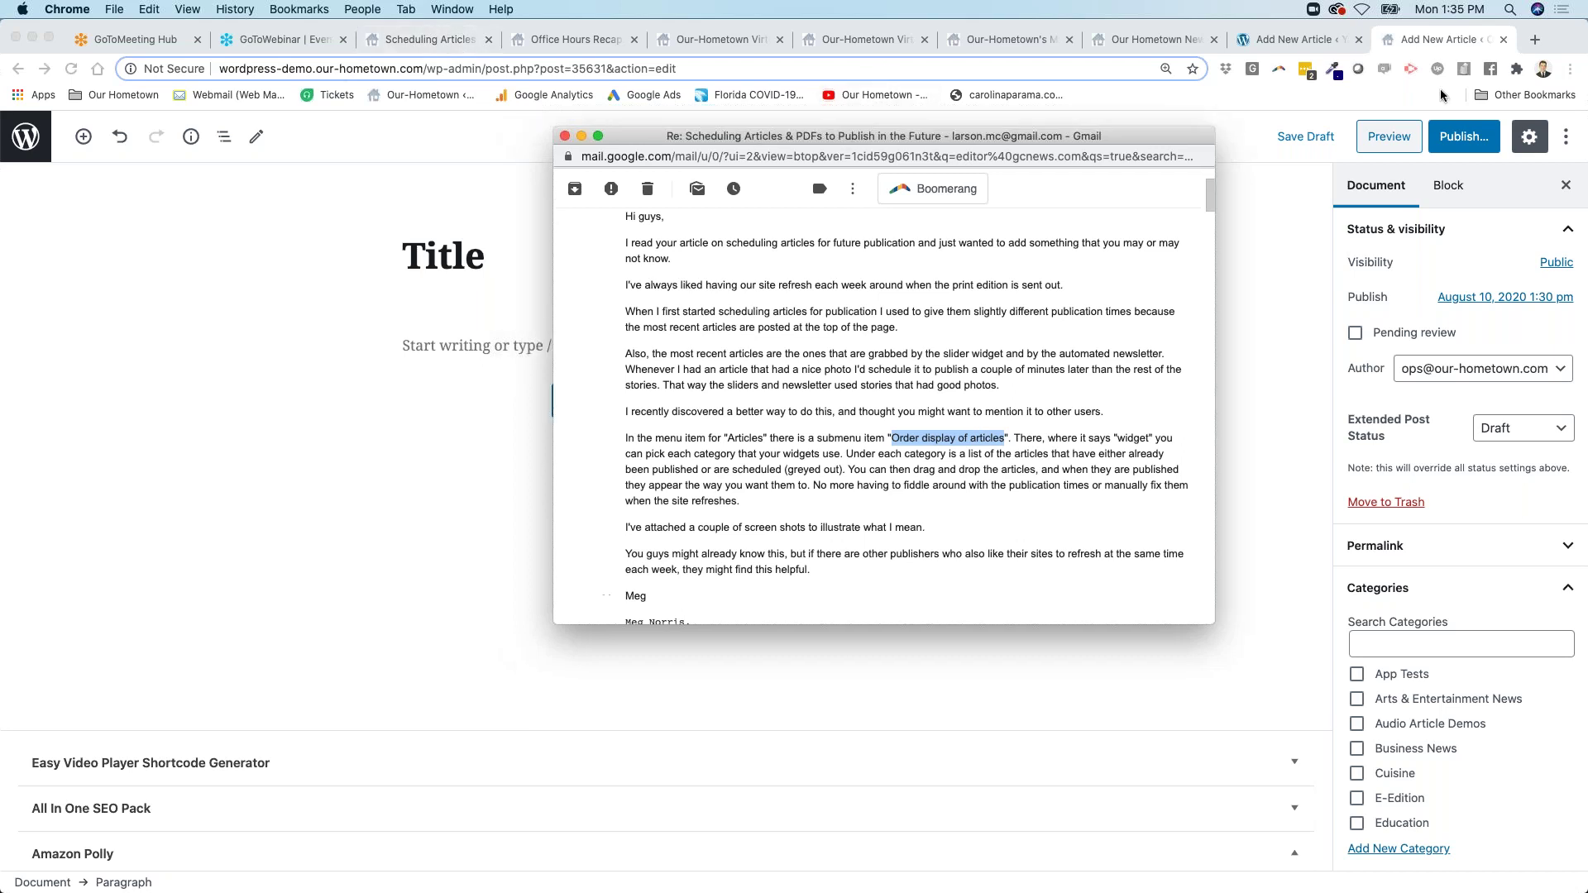
click(1442, 95)
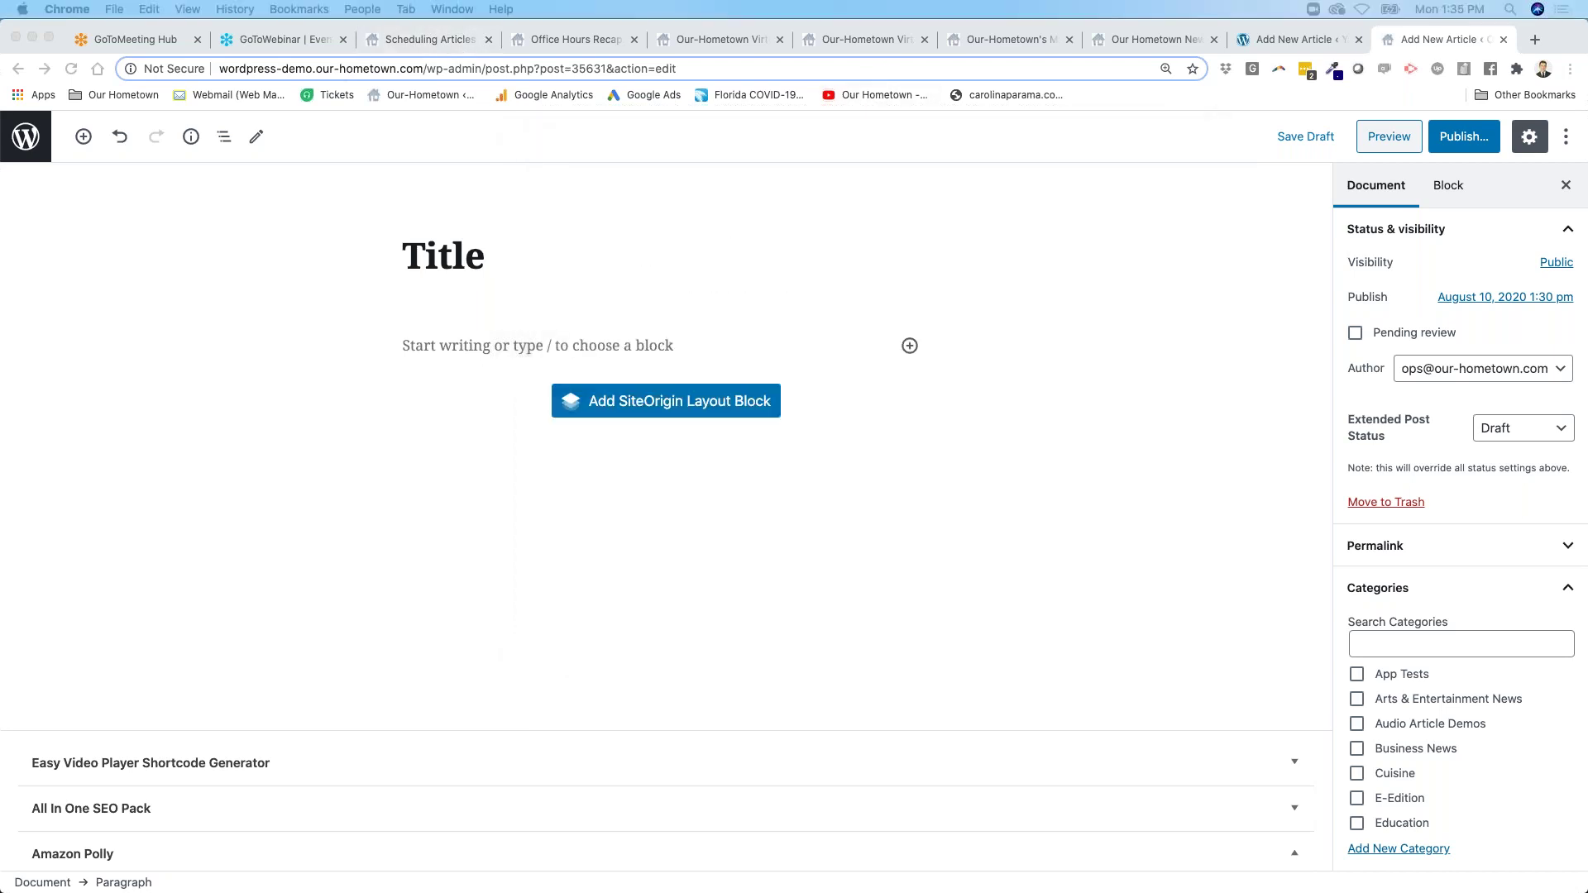
- Leave the "Test" article on the Yankton Daily Press site without saving and return to its article list
click(1148, 43)
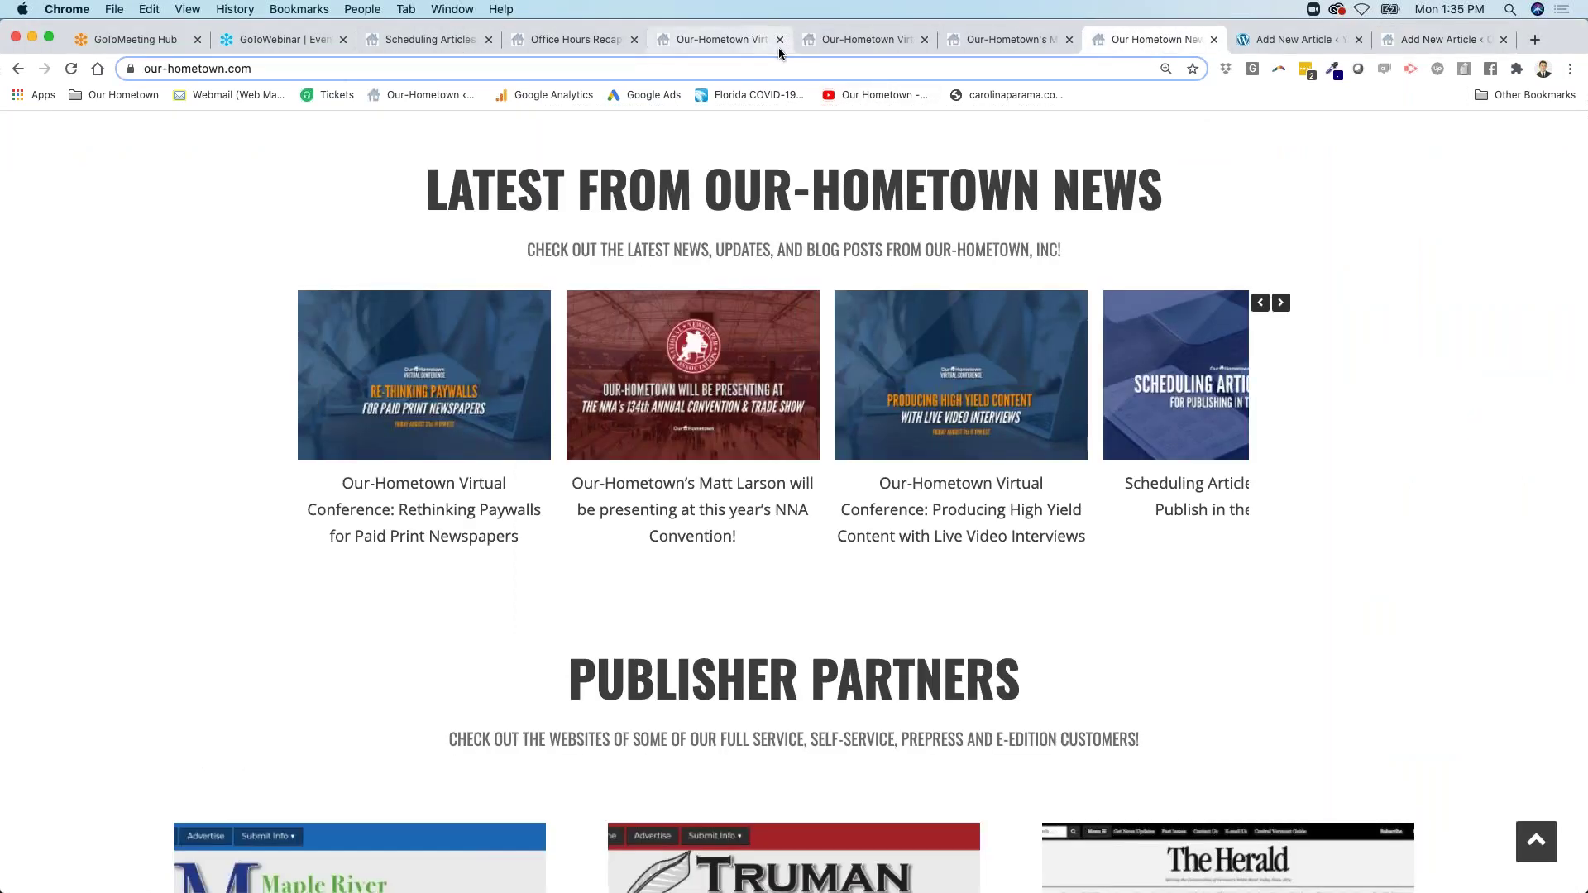
click(1264, 37)
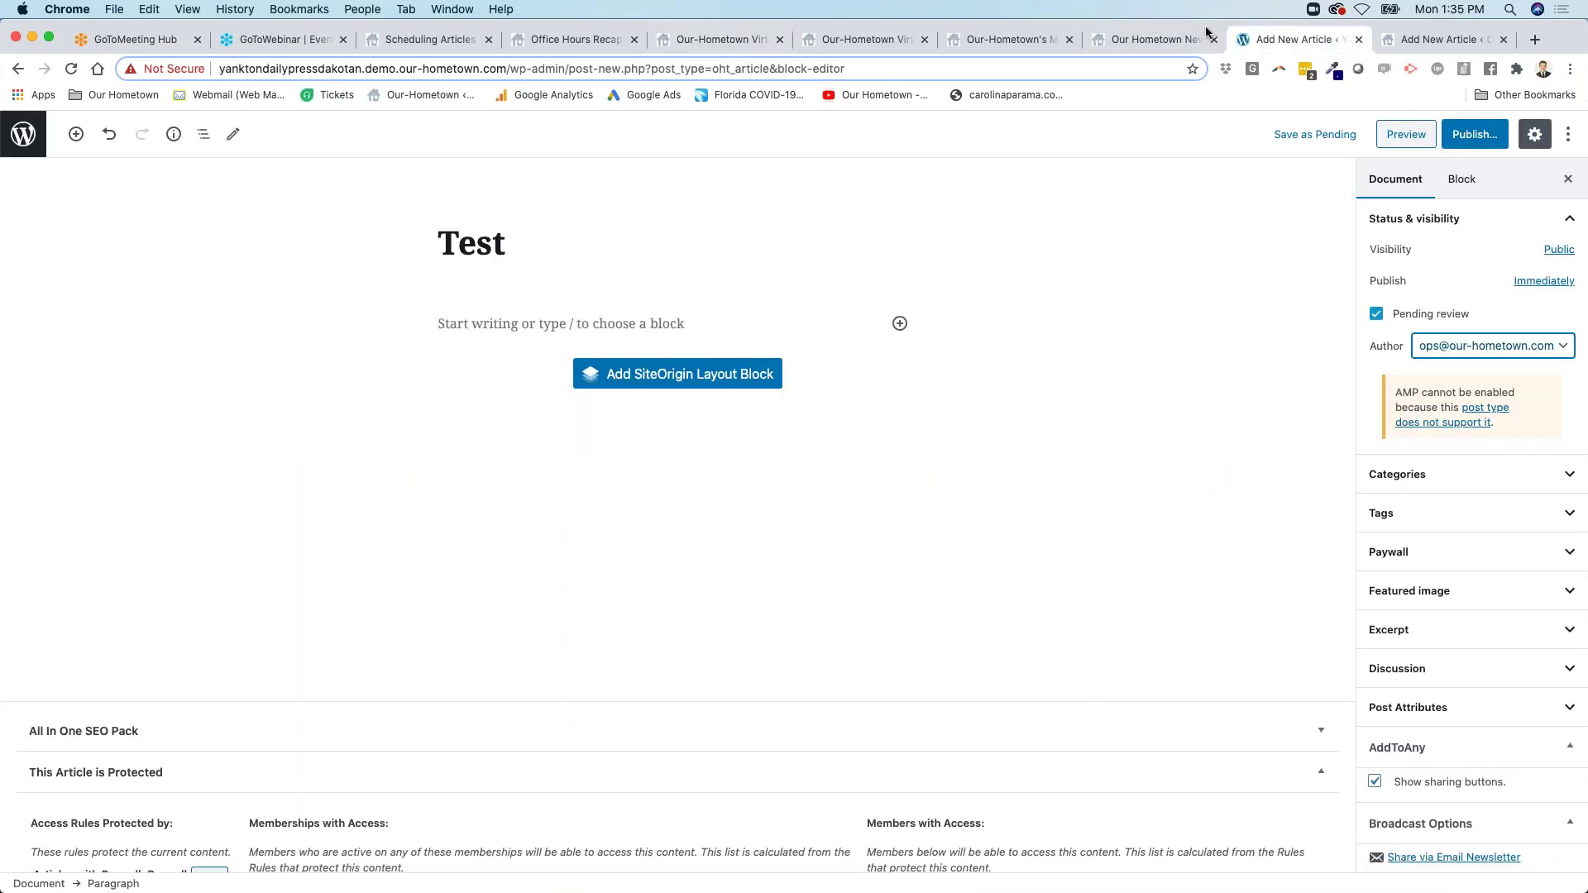
click(5, 134)
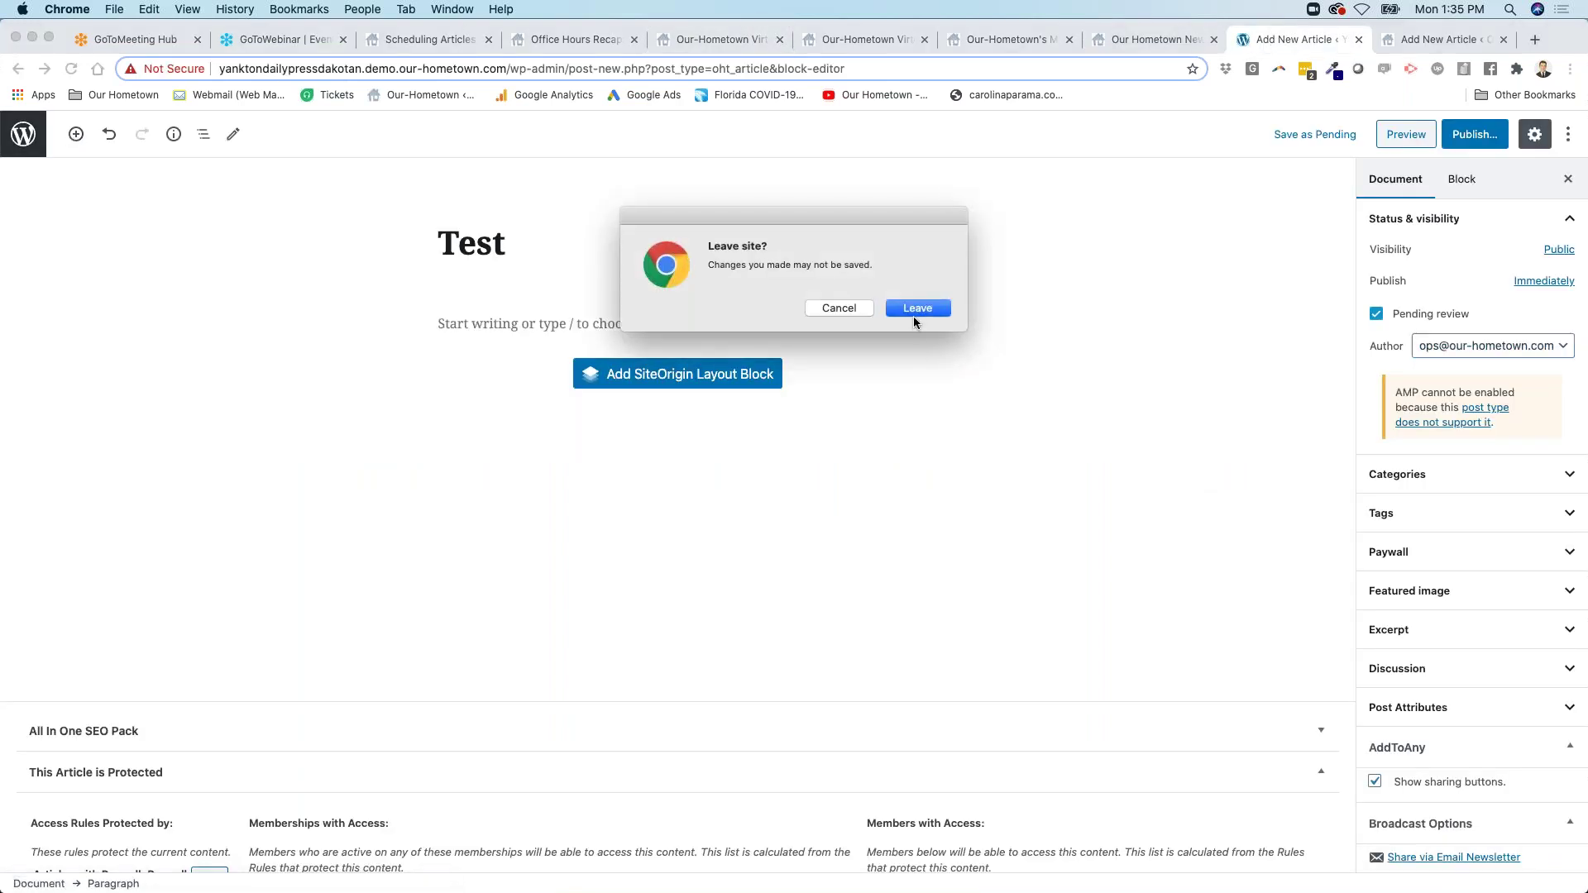
click(915, 310)
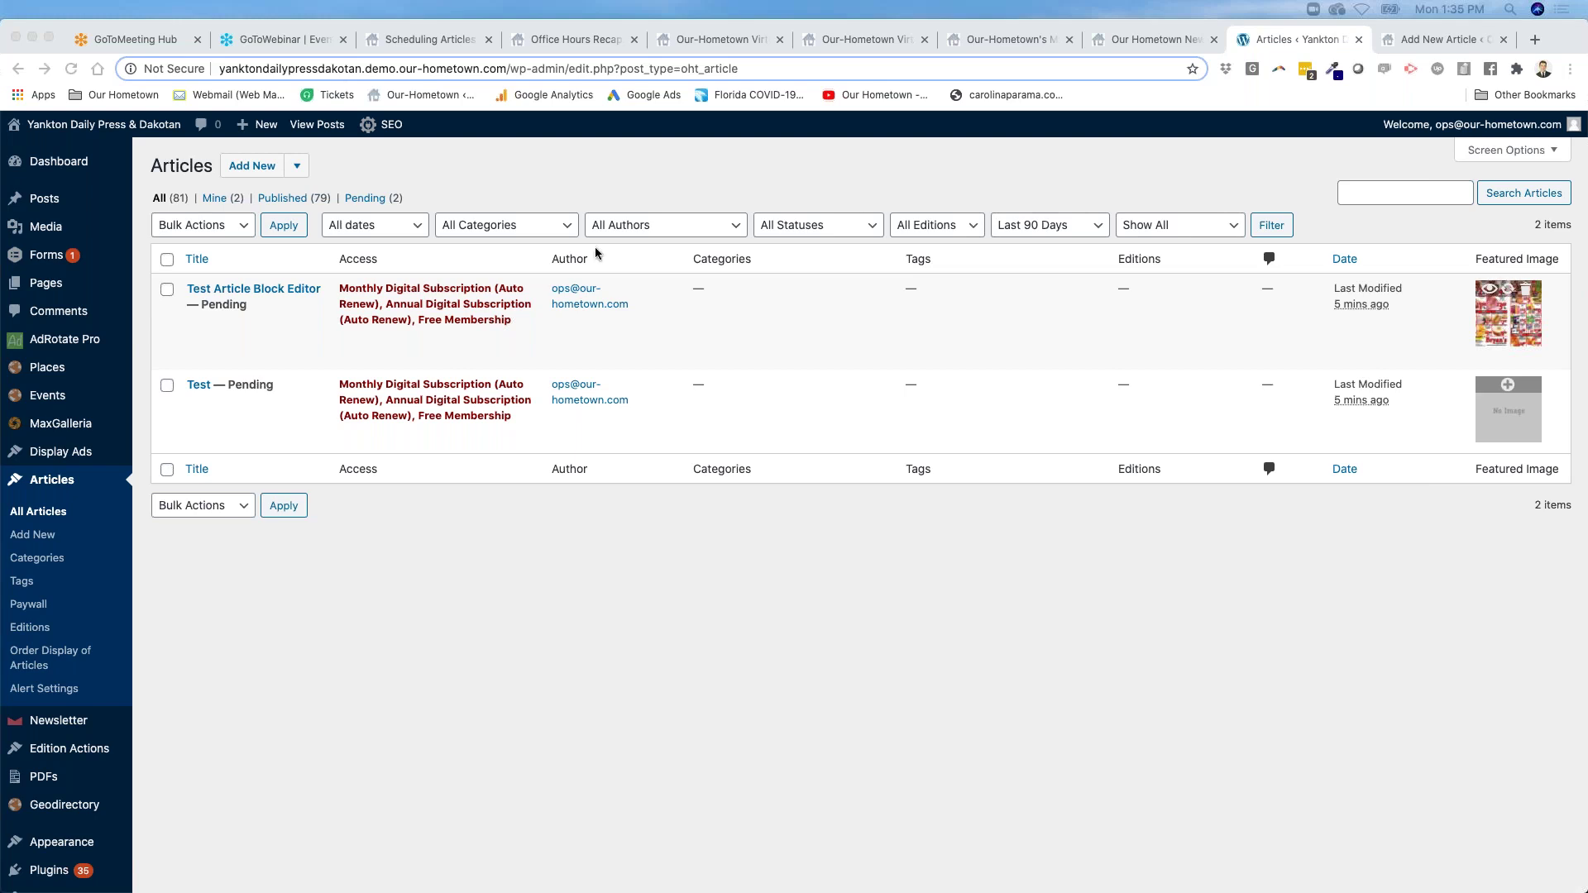
- Open the Yankton Daily Press & Dakotan website in a new tab and view the homepage's article sections
click(95, 132)
mouse_move(96, 131)
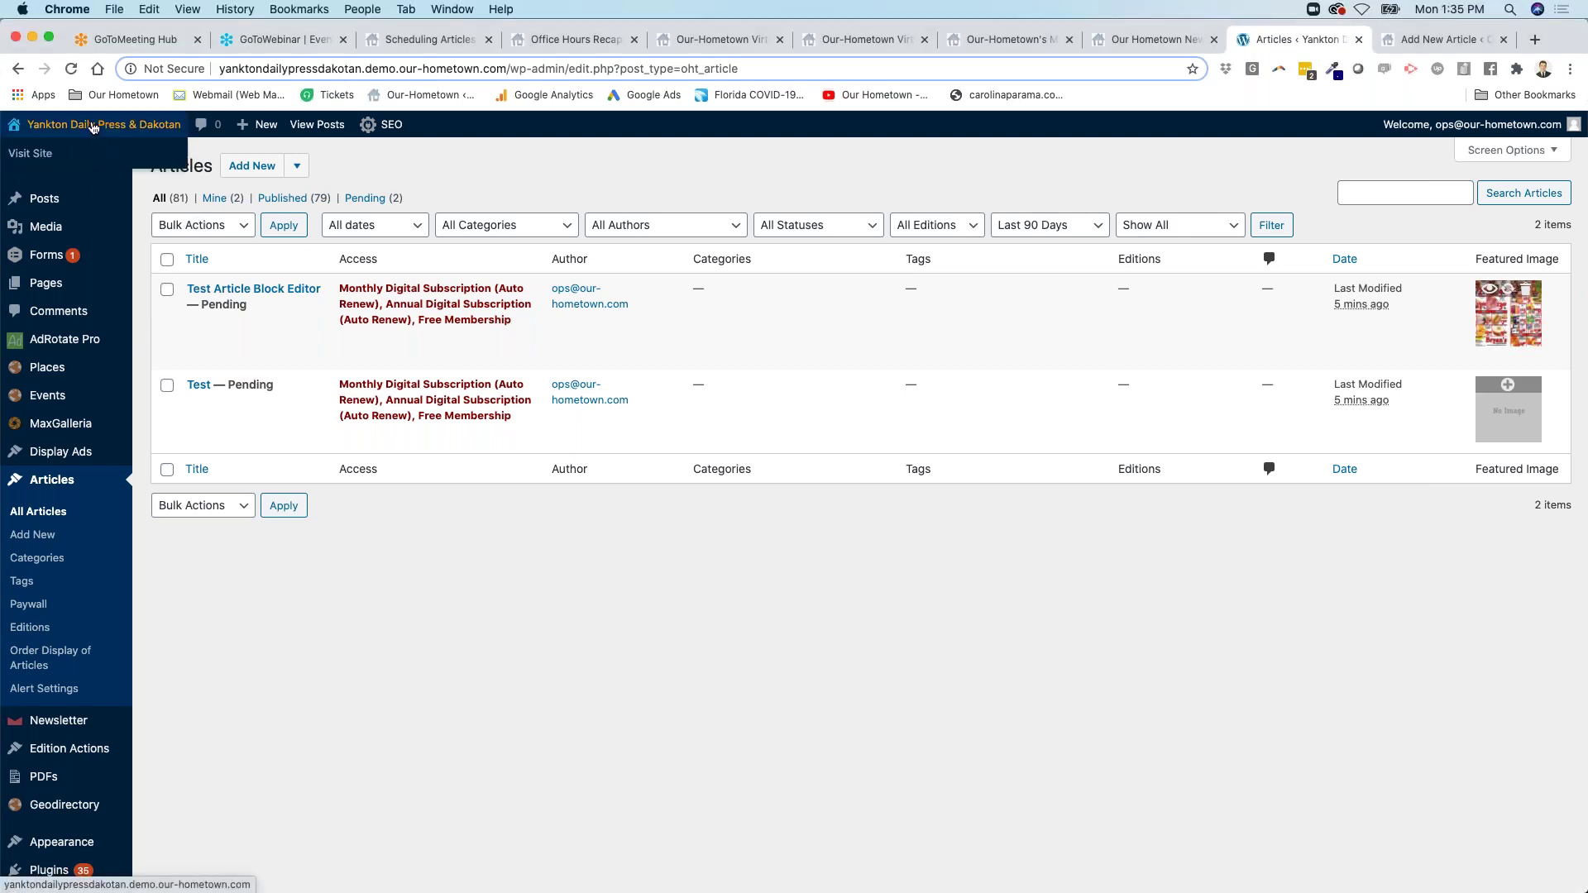
click(37, 155)
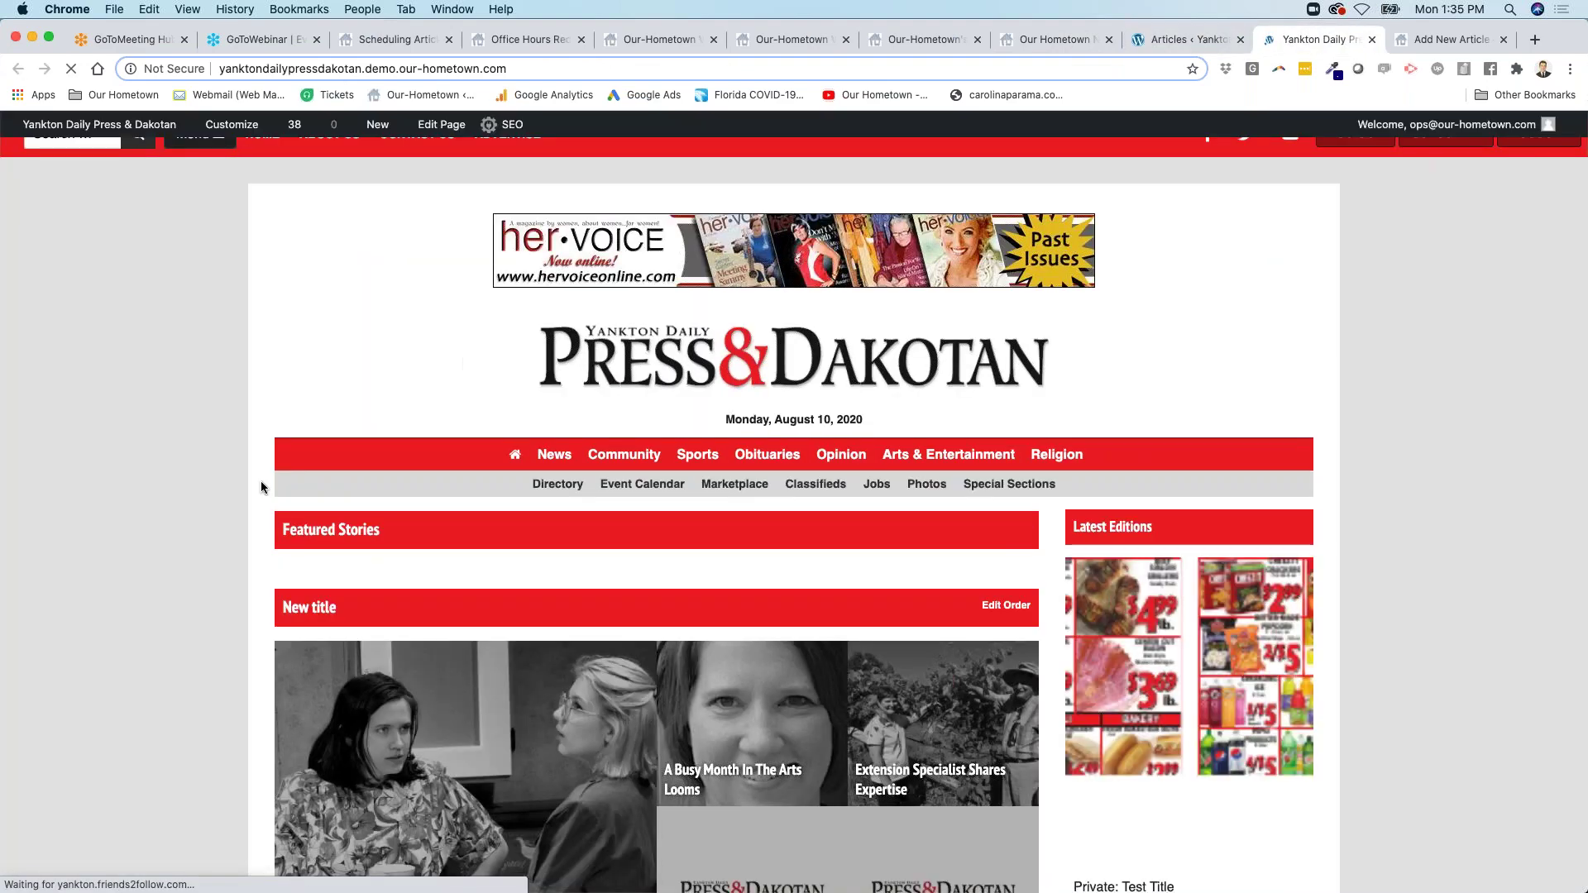
scroll(102, 603, down, 3)
scroll(102, 612, down, 3)
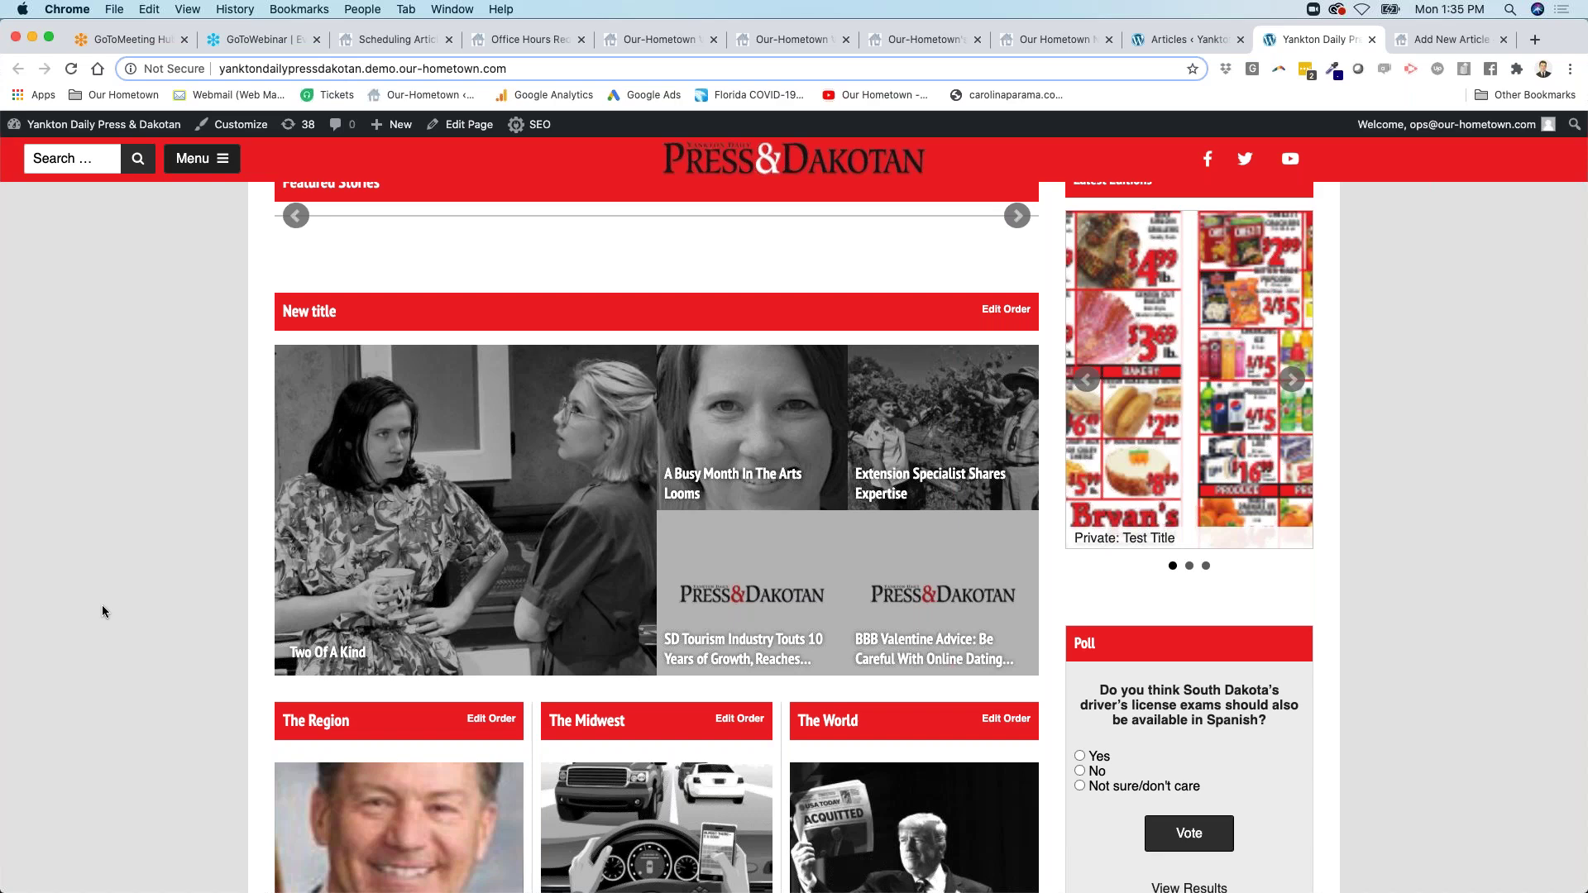
- Open the "New title" section's article order, put "BBB Valentine Advice" first, save the order, and move "SD Tourism Industry" above it
click(1008, 309)
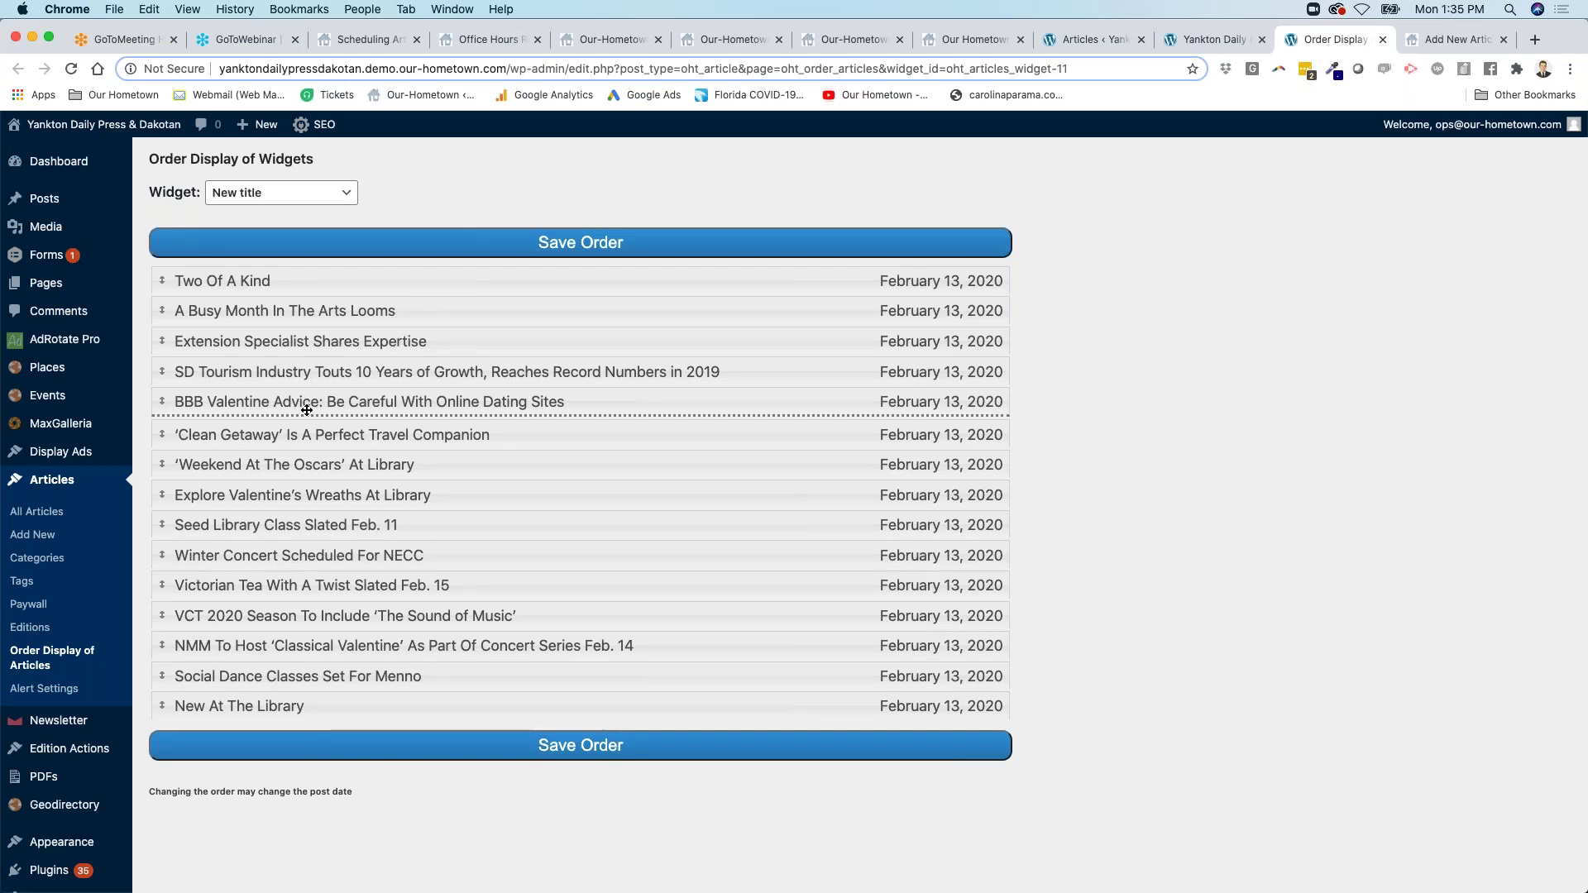
drag(307, 411, 315, 271)
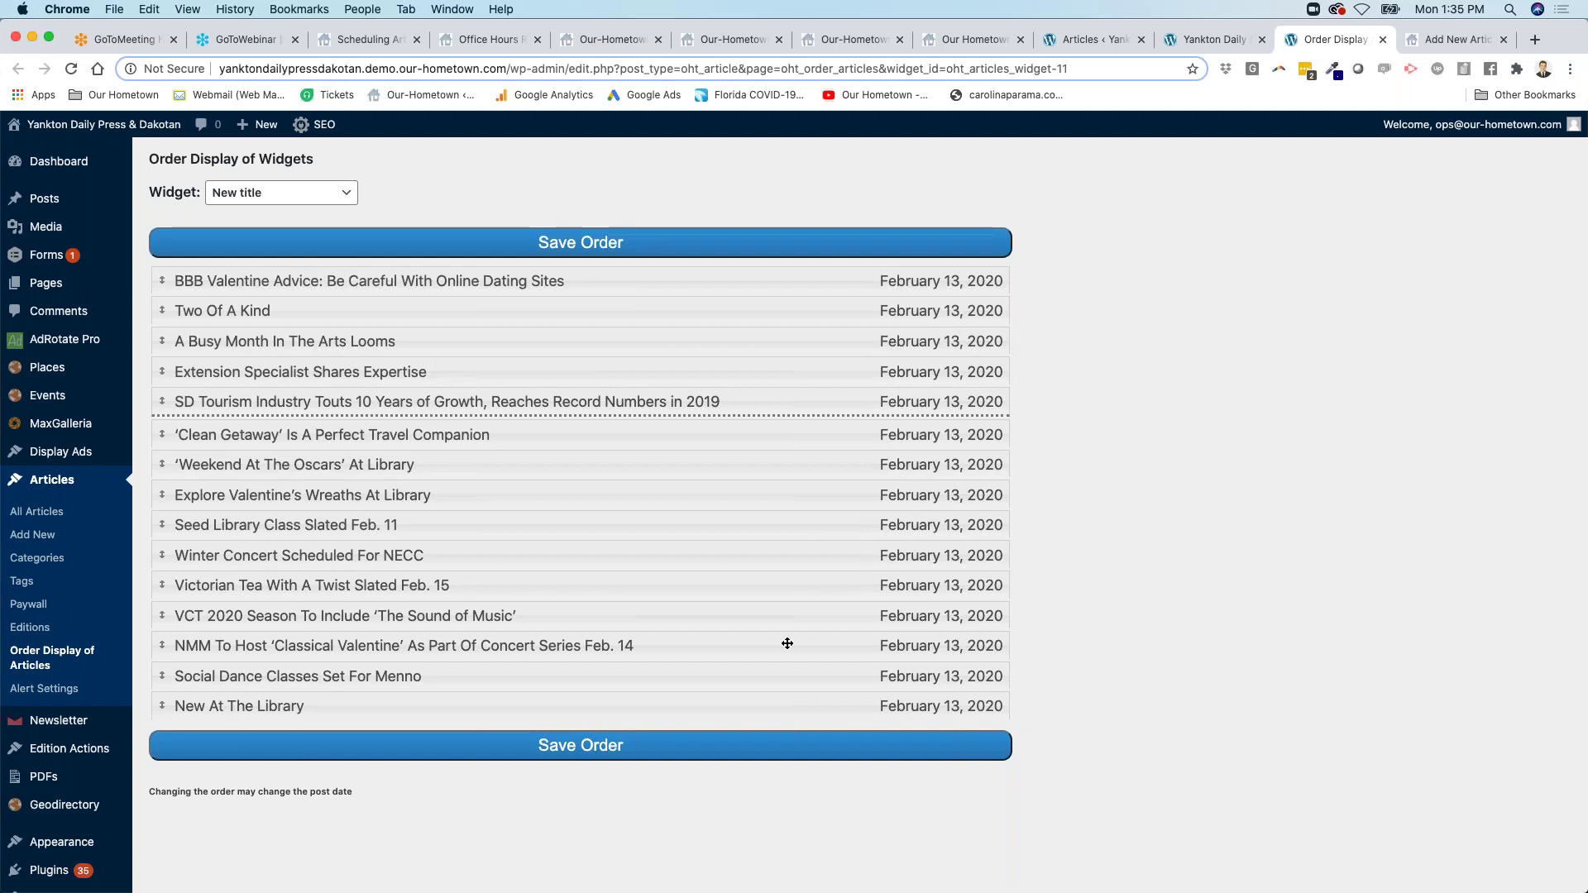
scroll(702, 656, down, 1)
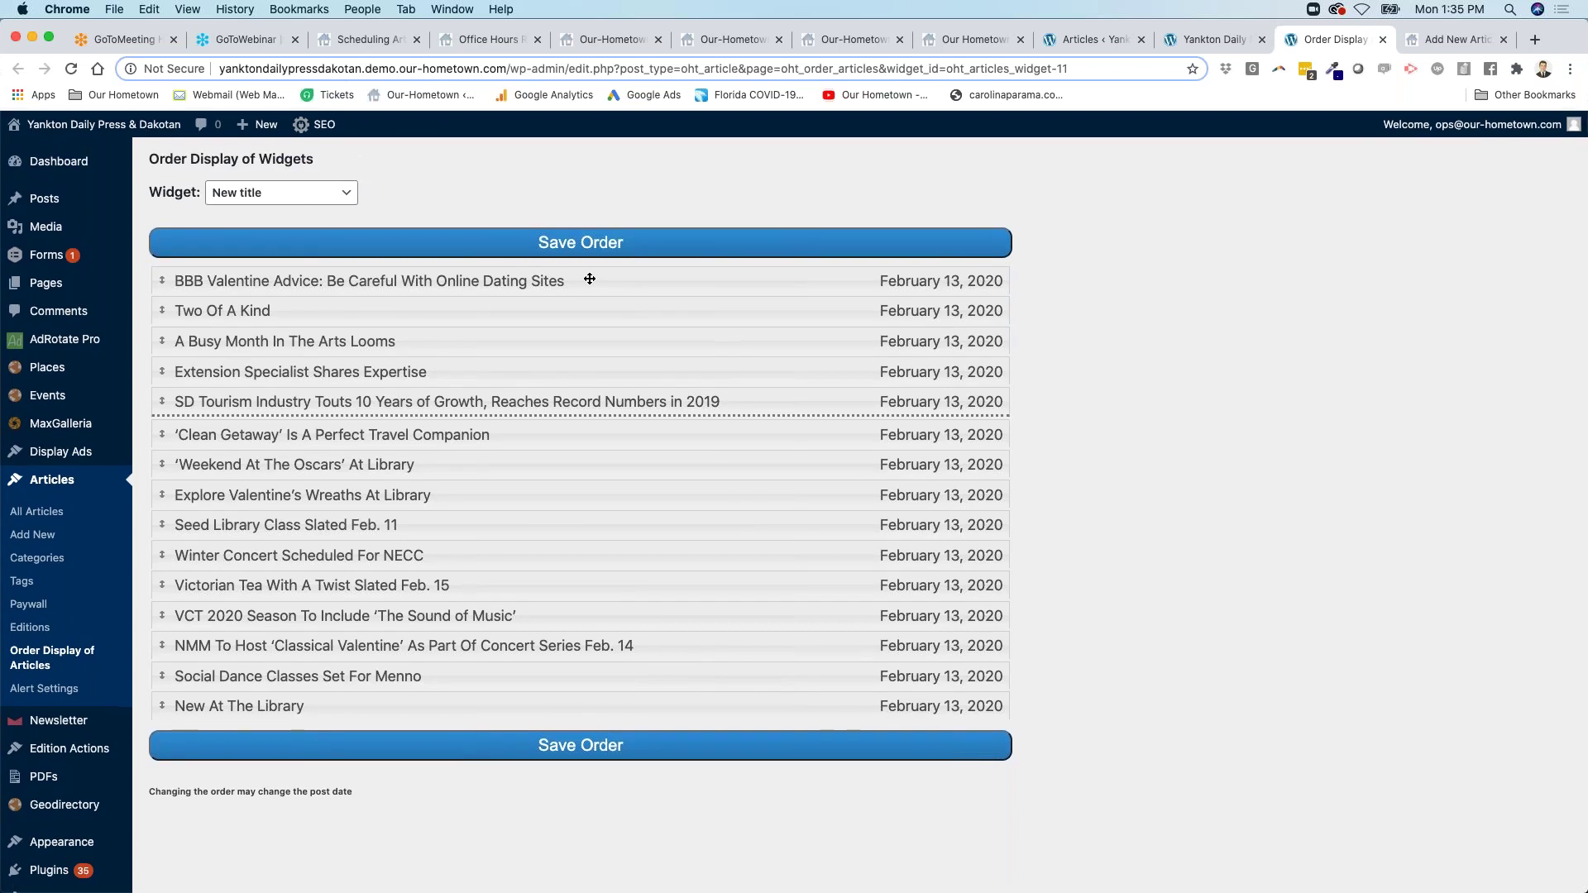
click(571, 749)
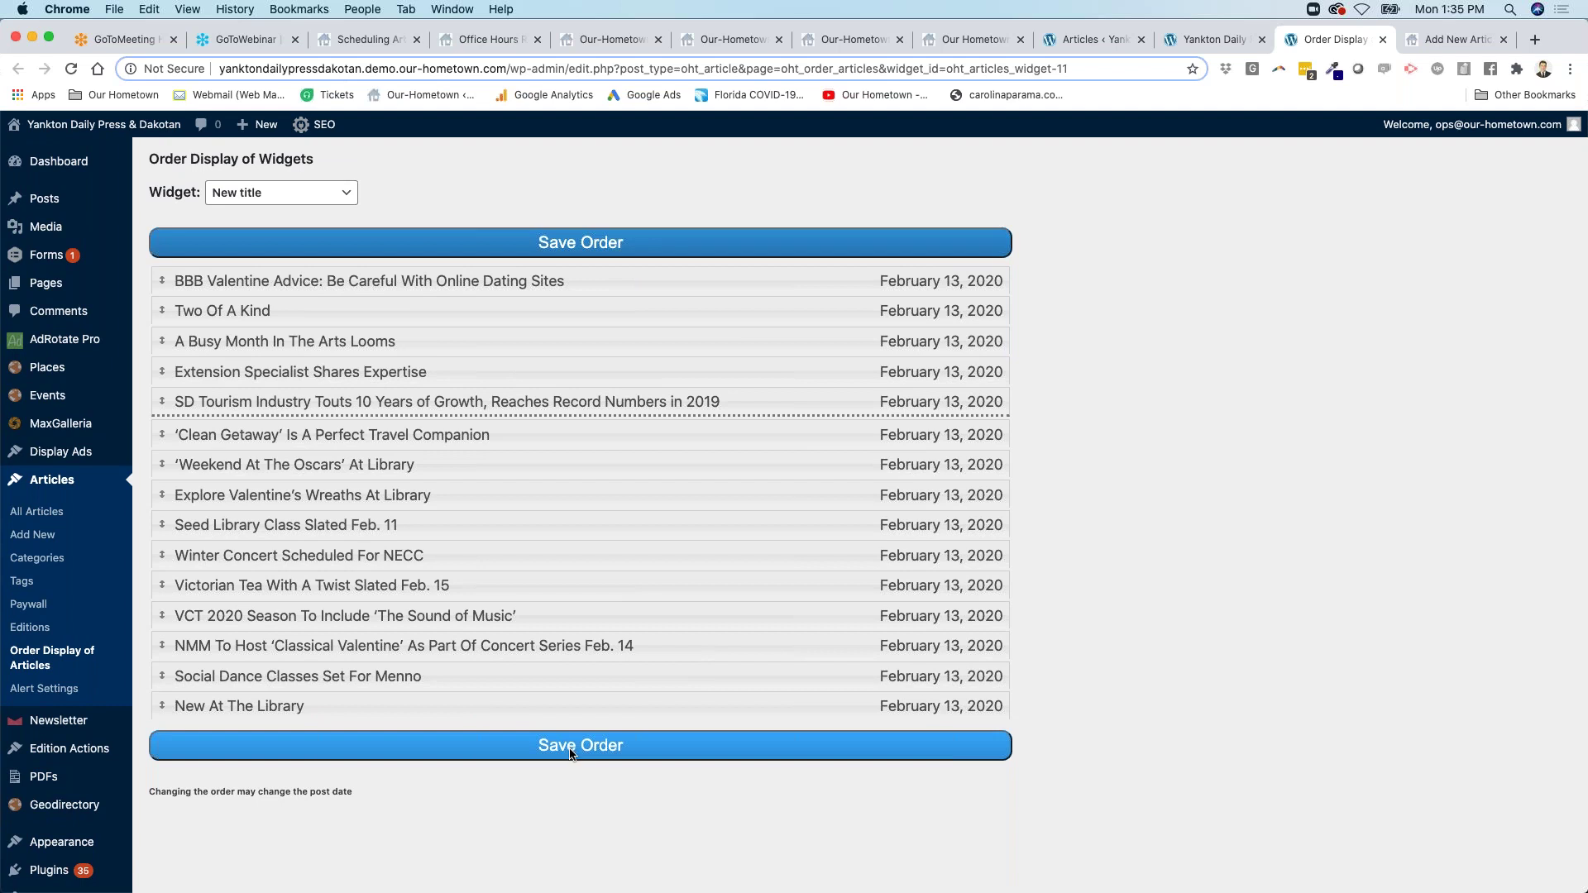
click(570, 748)
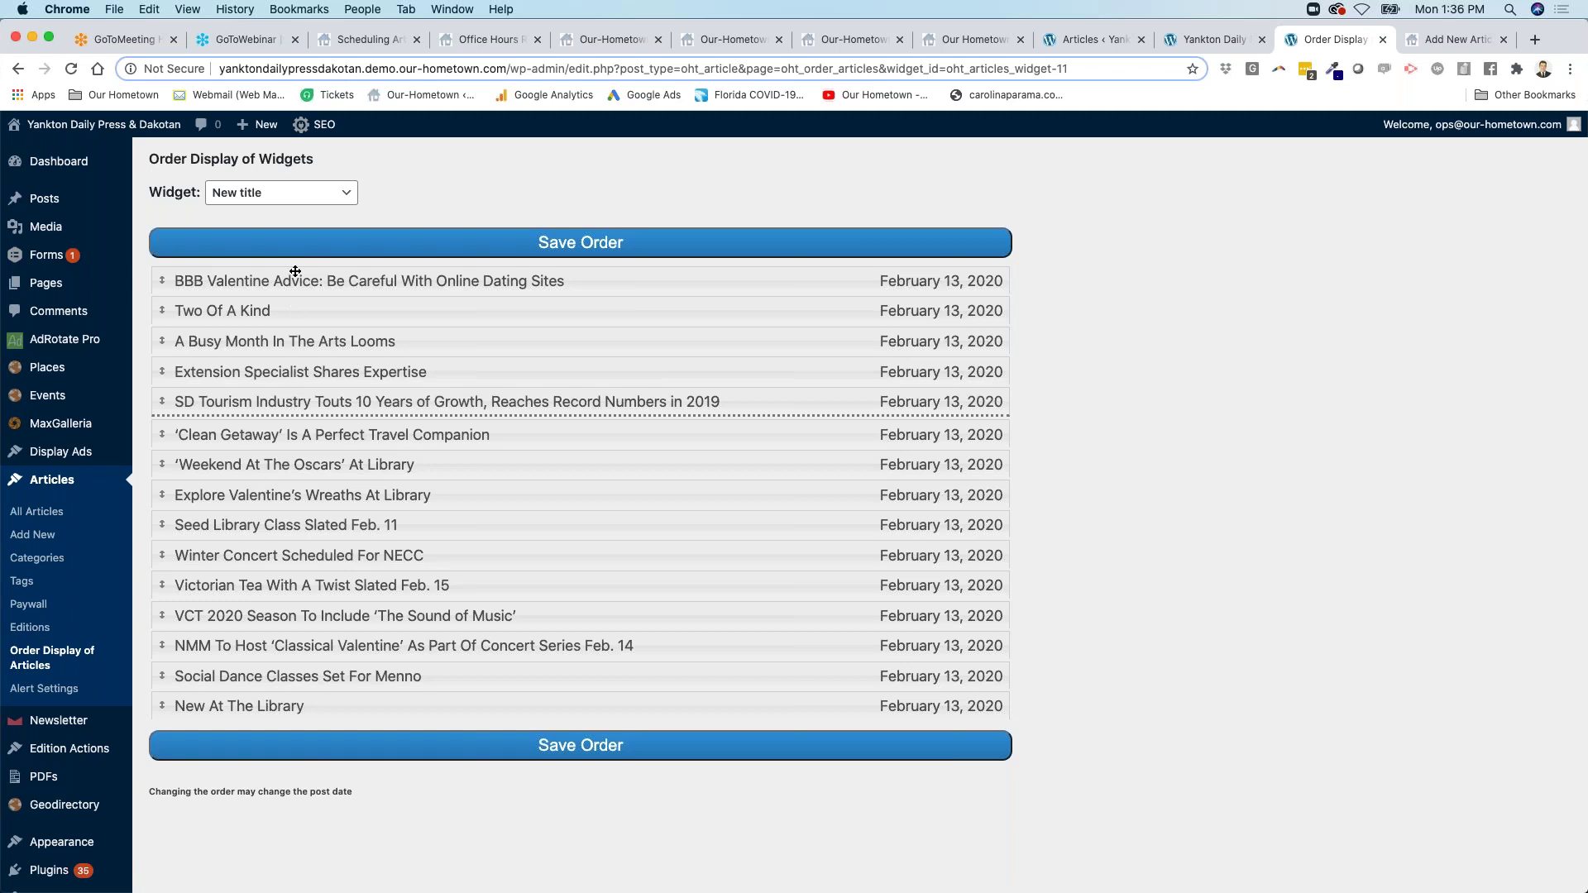
drag(320, 402, 304, 282)
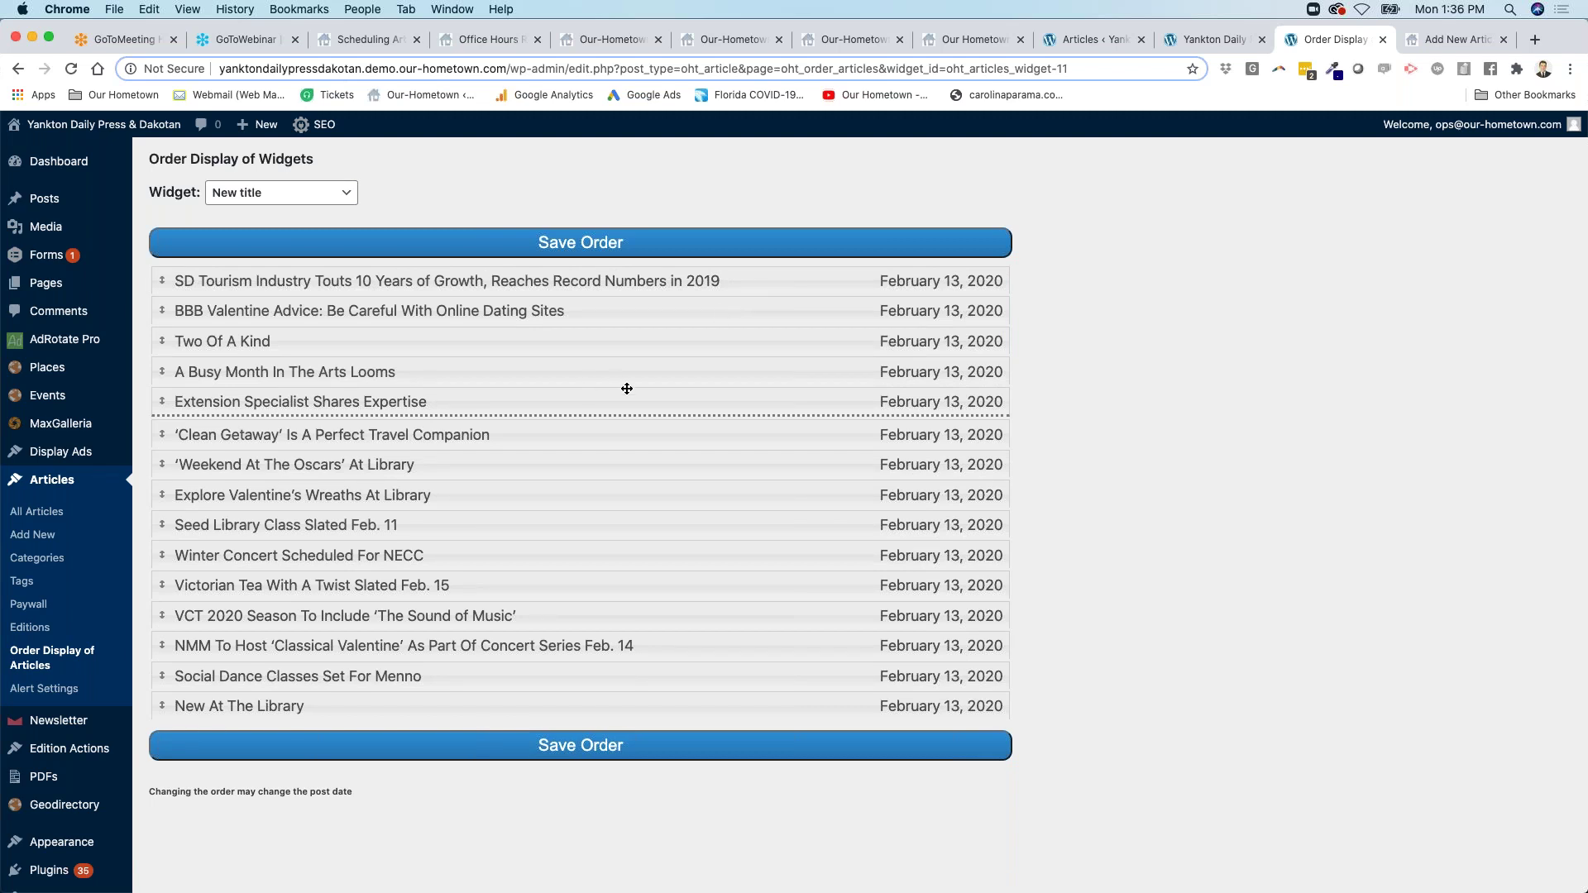
- View the article orders of the Community, Obituaries, The Region, The Midwest and The World widgets
click(305, 196)
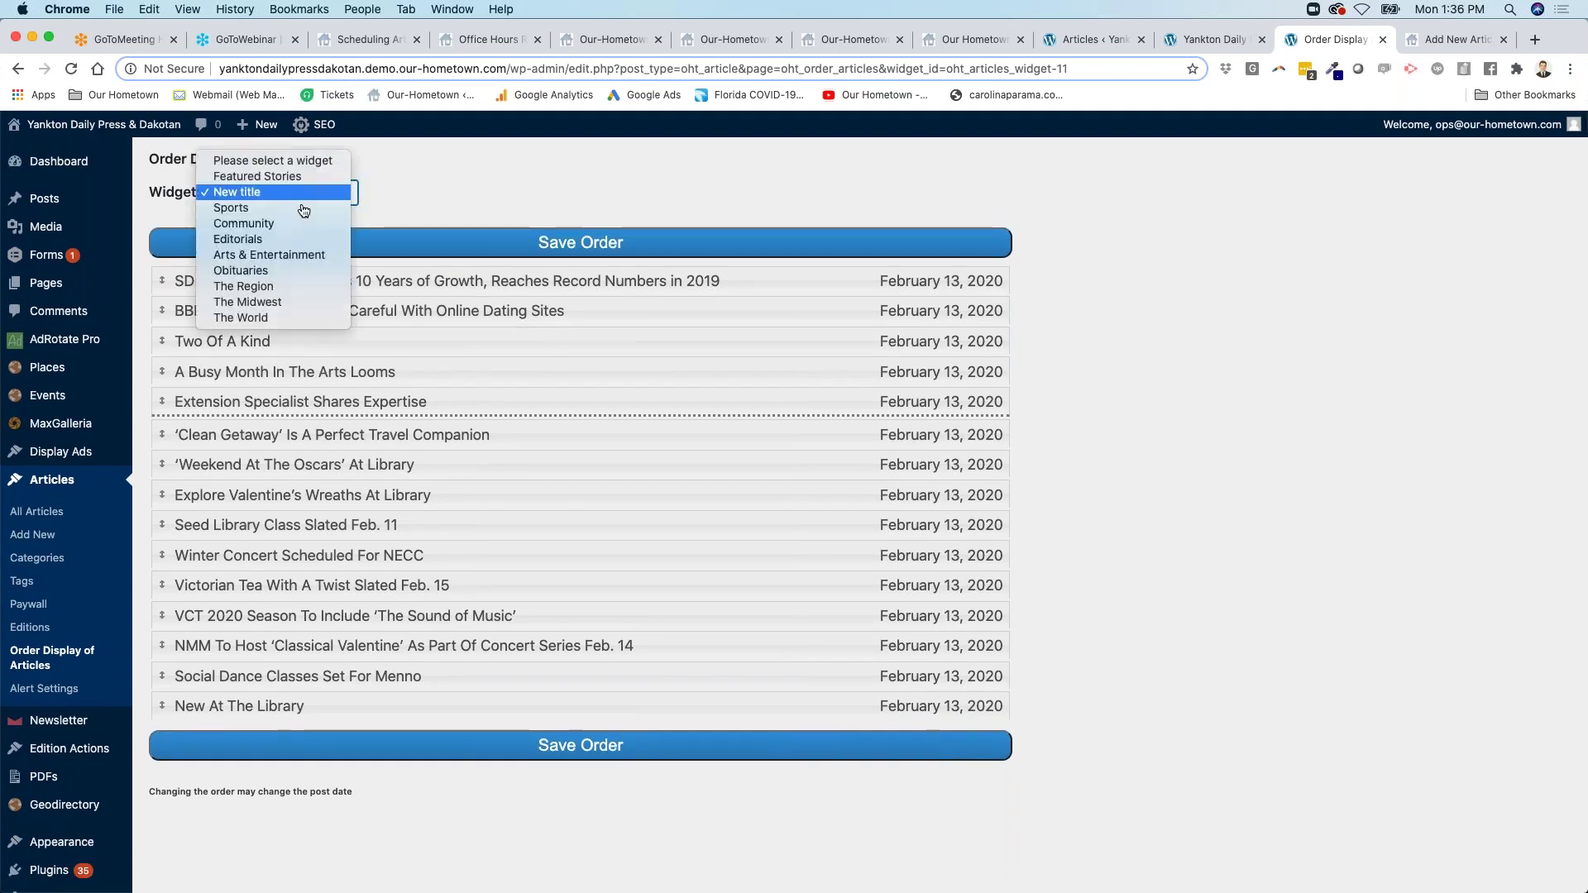
click(308, 223)
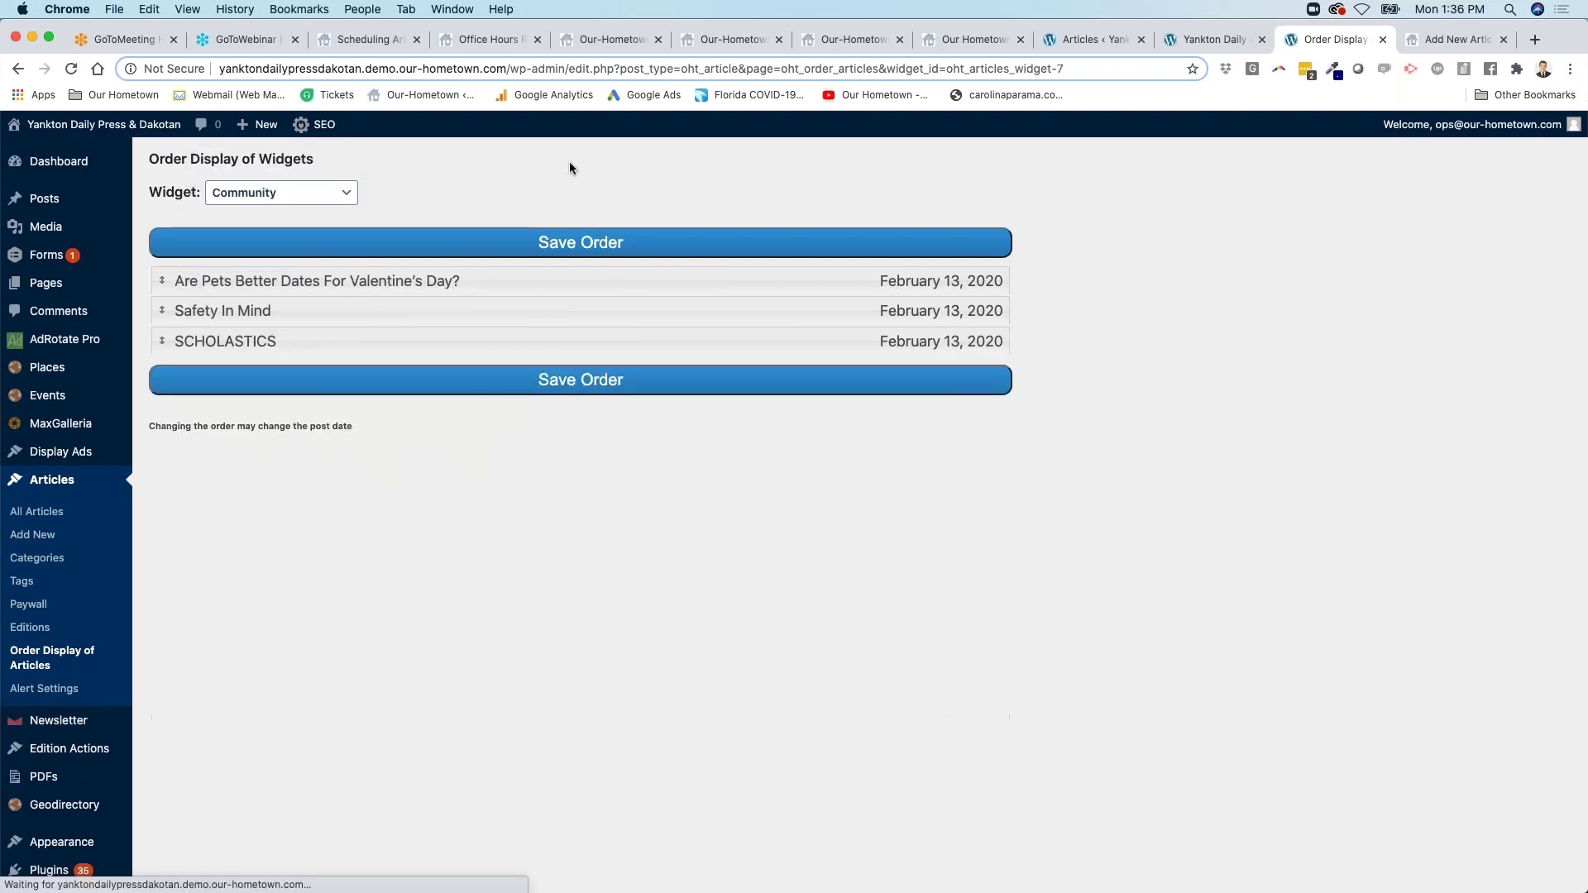
click(312, 195)
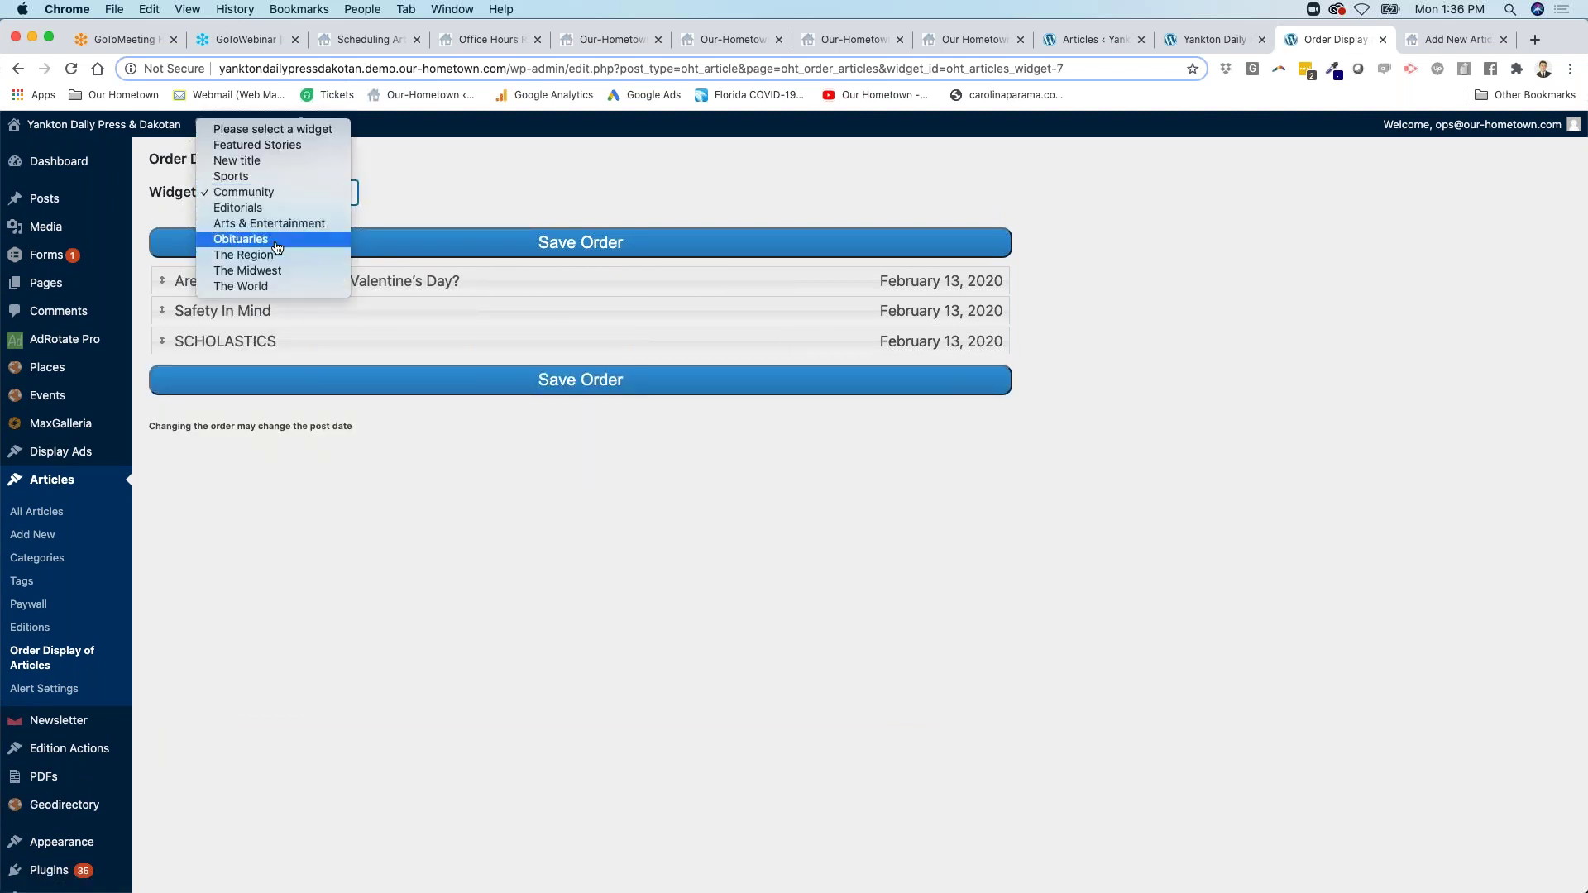
click(277, 244)
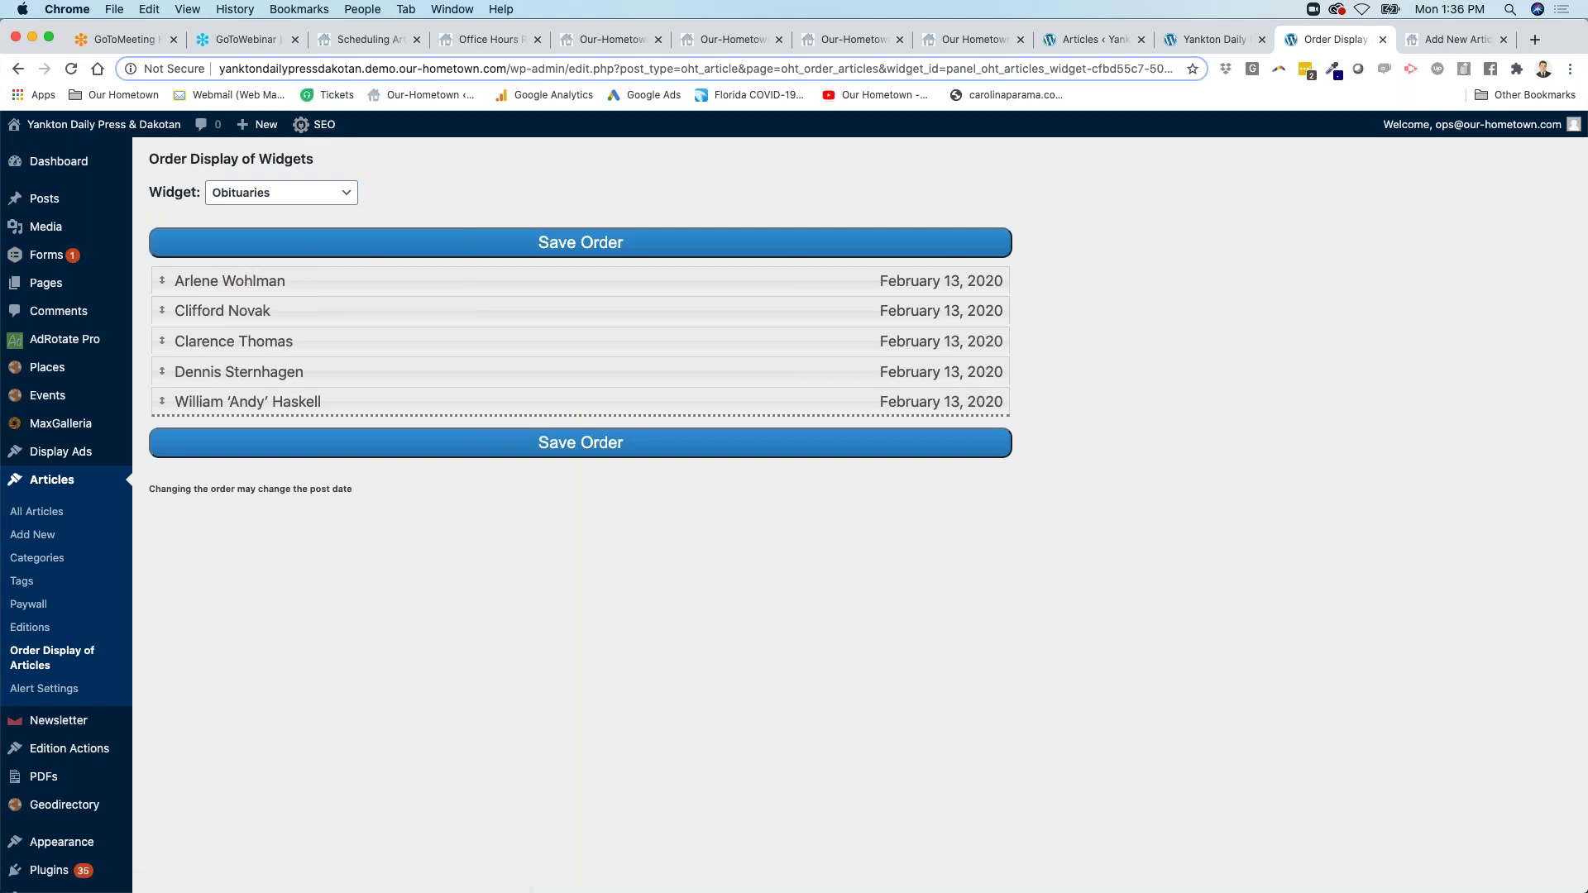
click(286, 202)
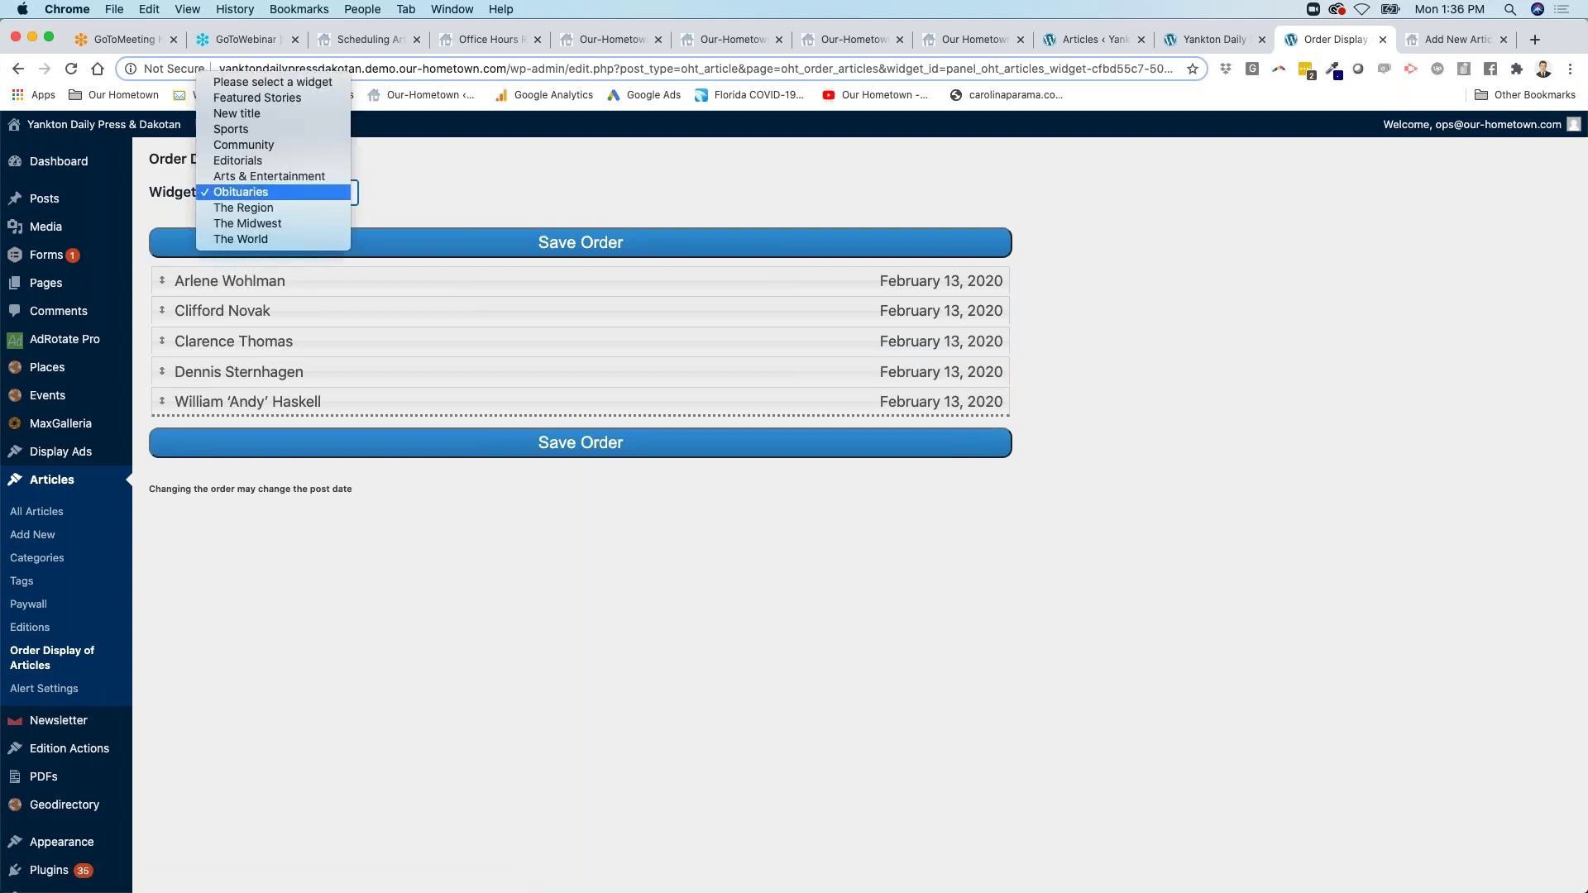
click(286, 207)
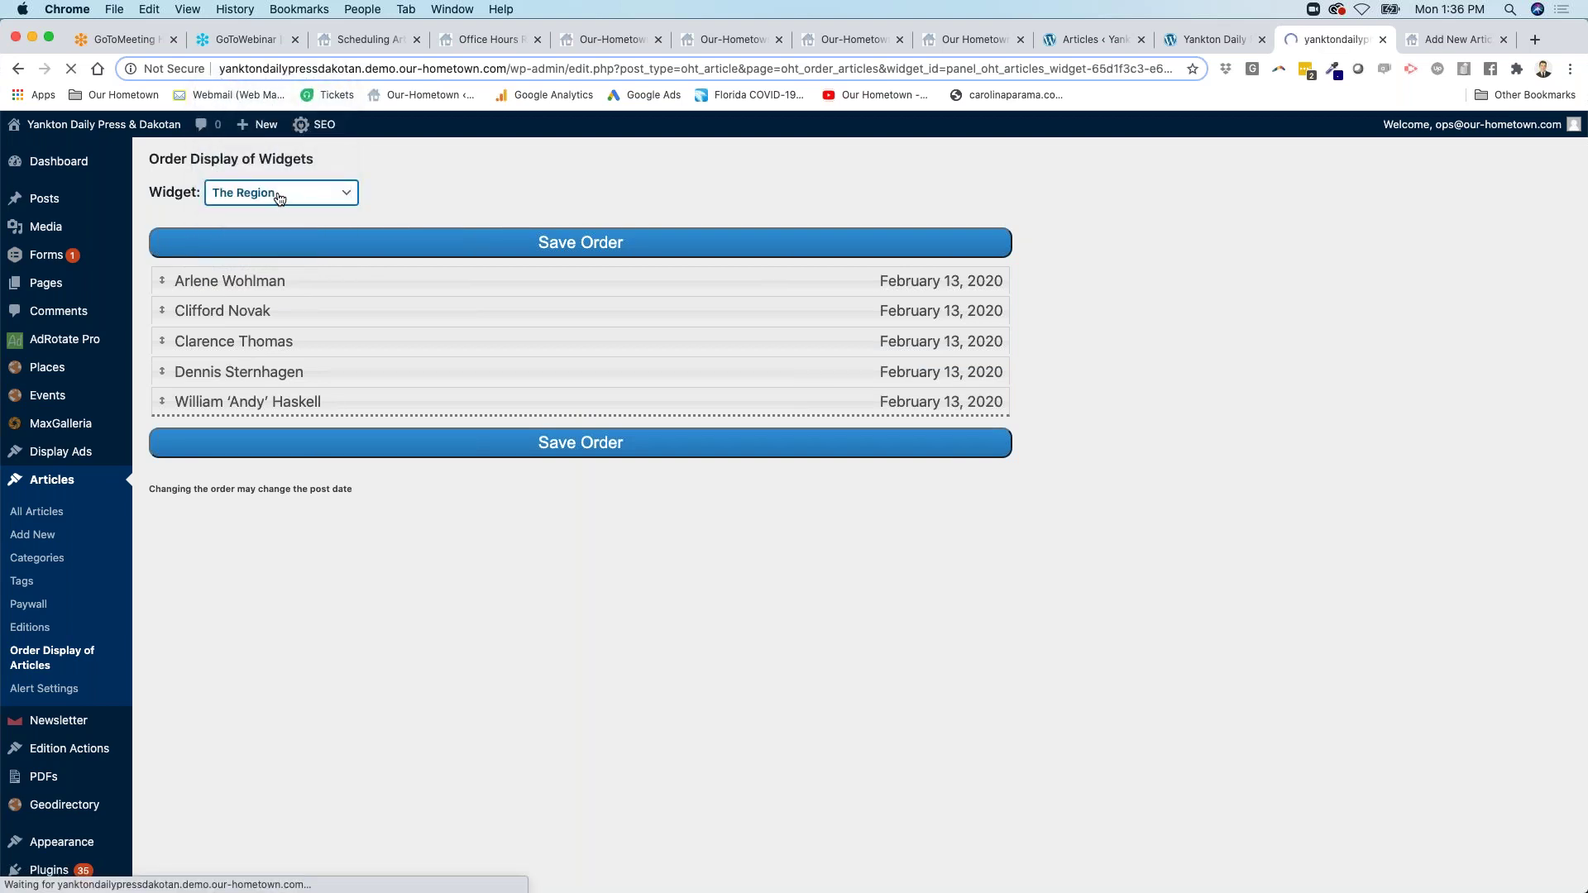
click(278, 197)
click(304, 209)
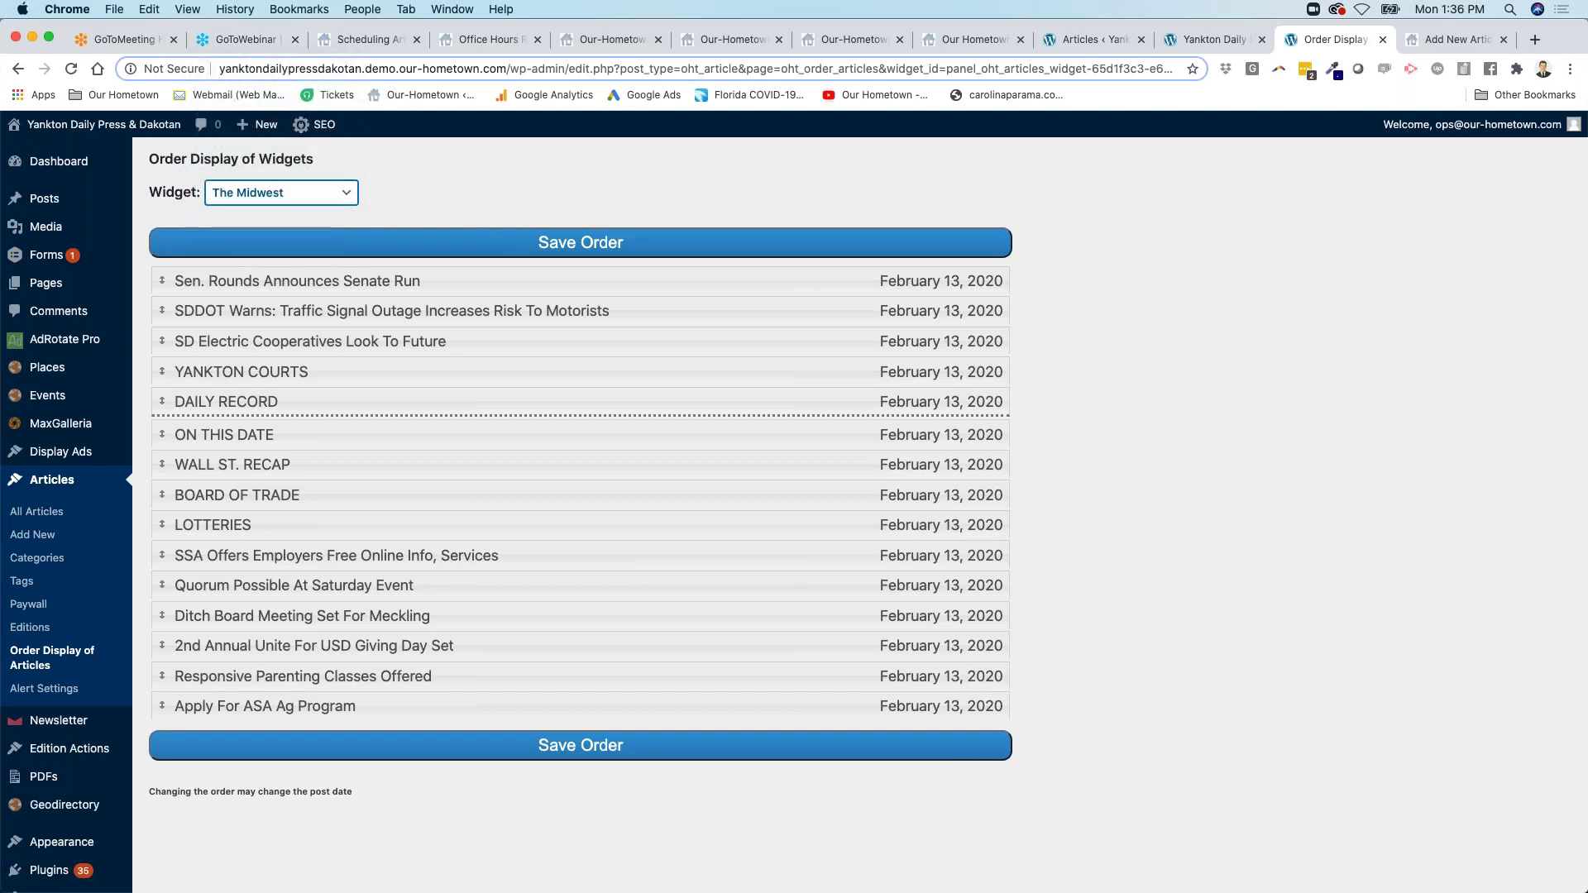
click(291, 194)
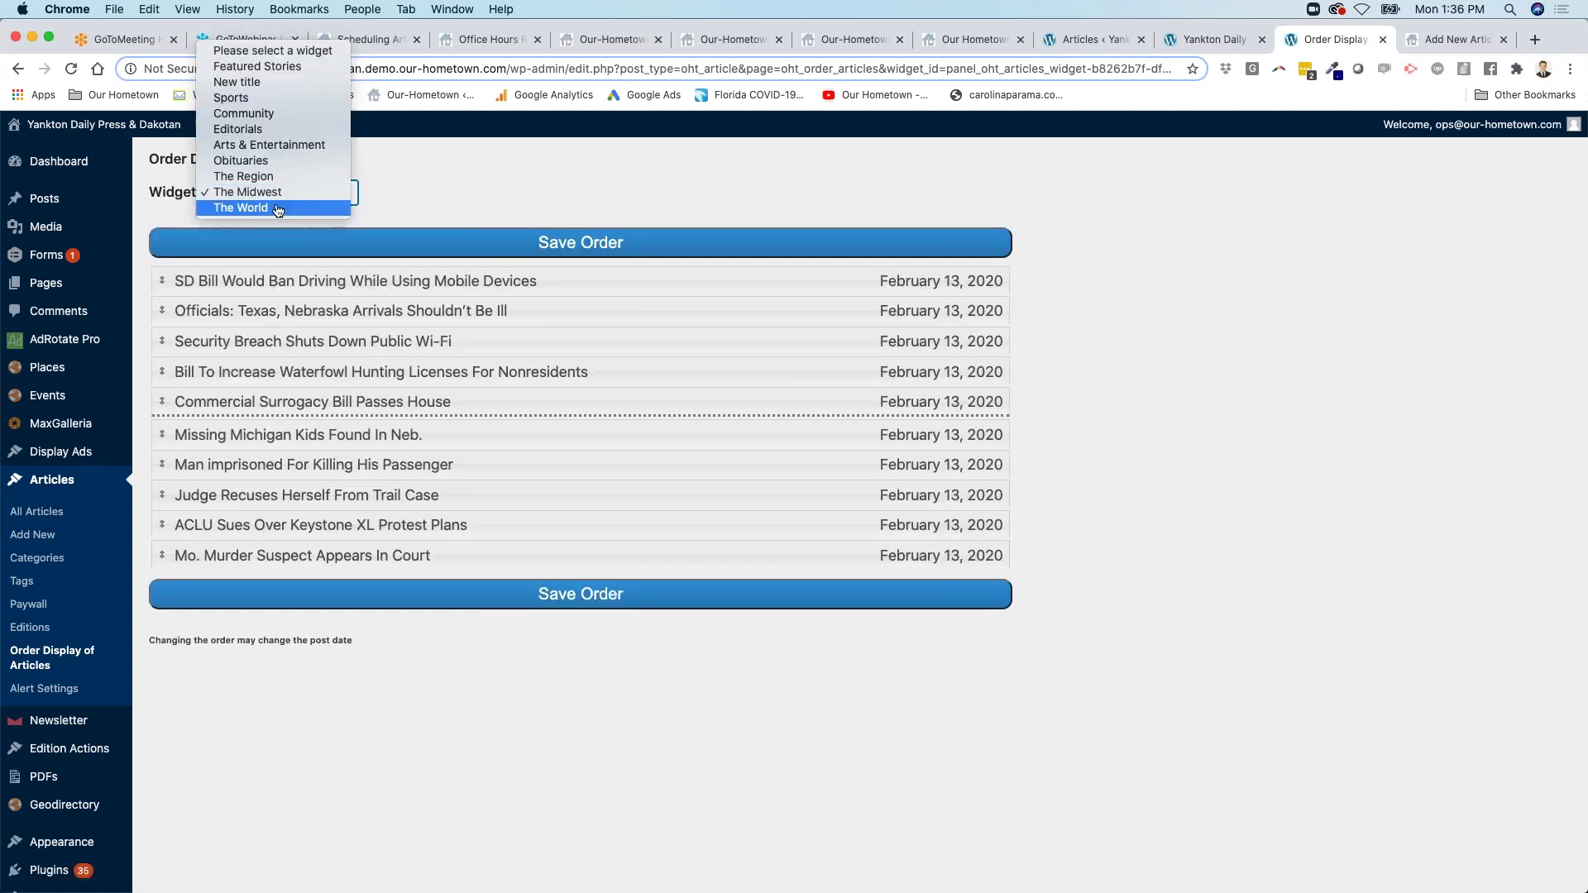
click(289, 215)
- In the Sports widget, move the "NBA: Wolves Send Wiggins" article to second place and "Boys: Creighton, Randolph Win In L&C" above it
click(276, 194)
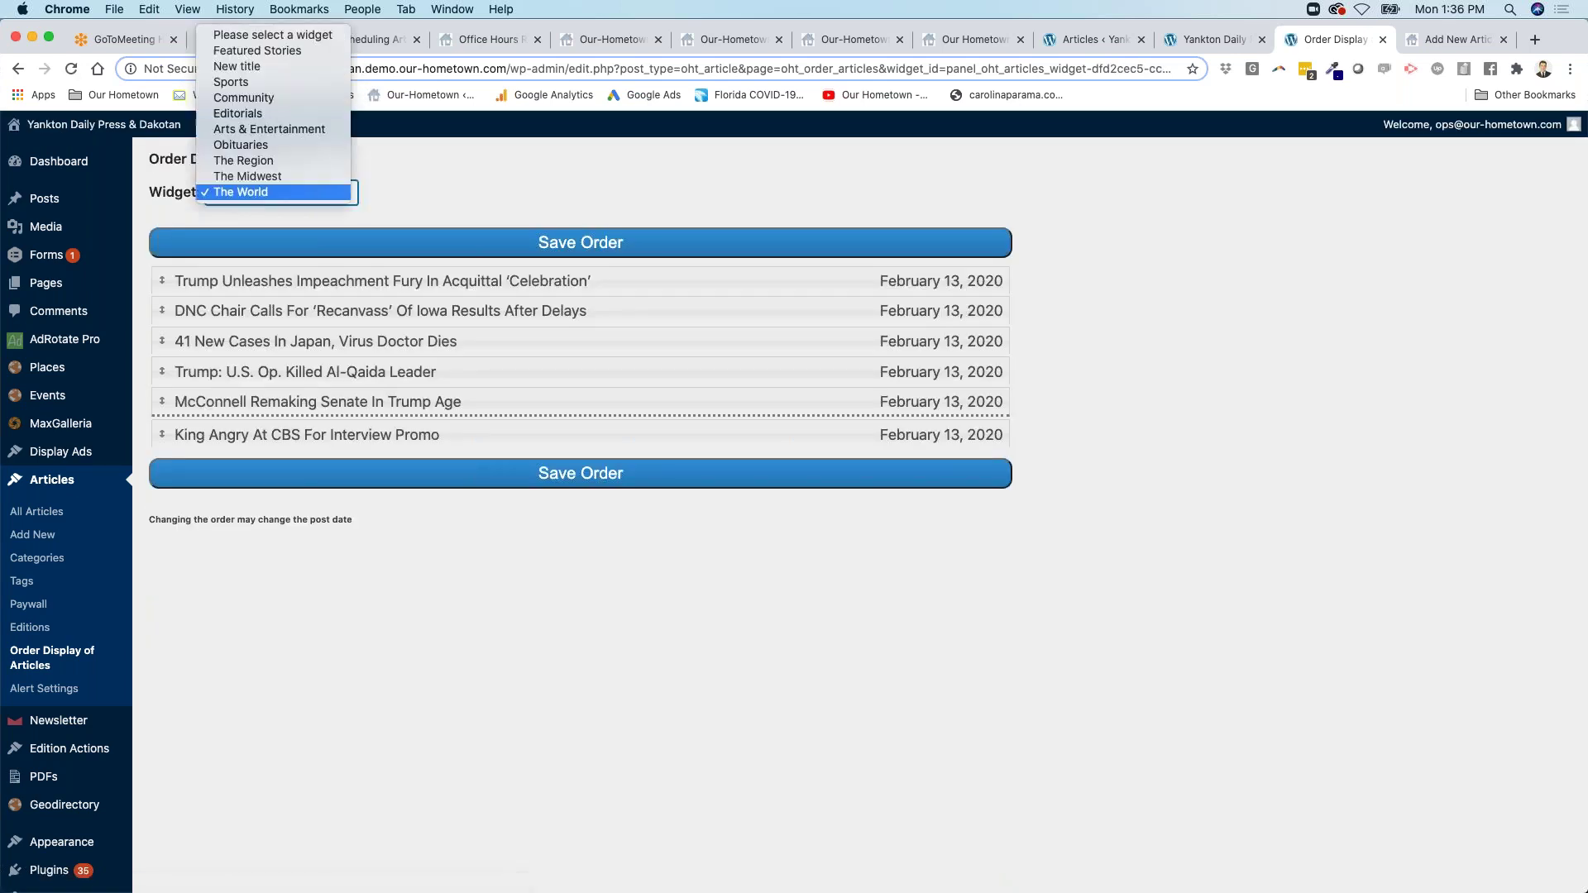
click(256, 83)
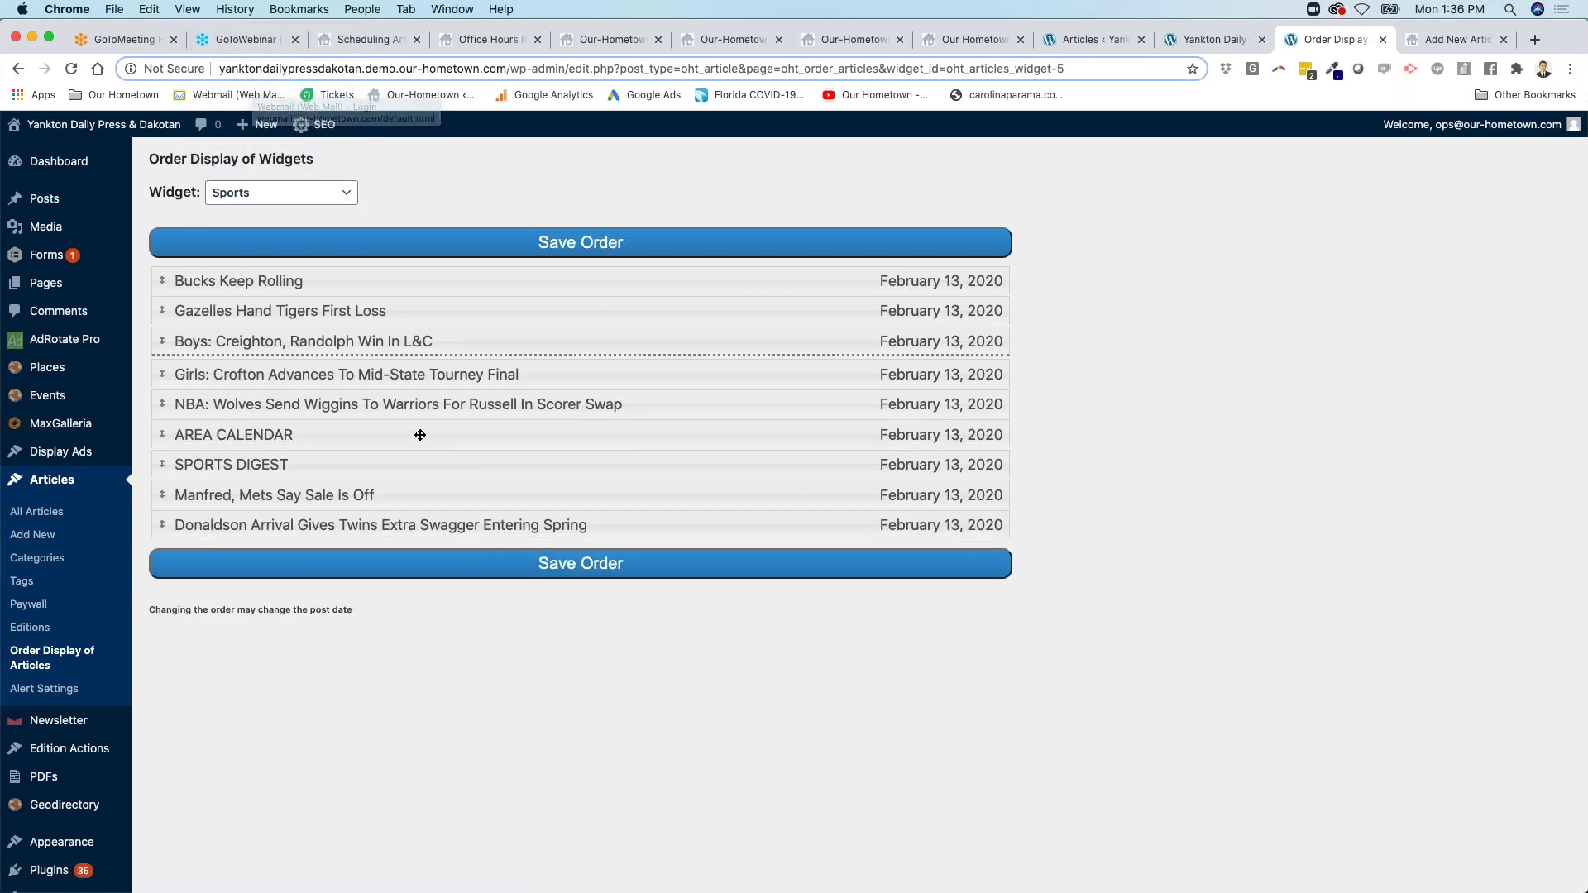
drag(367, 412, 368, 307)
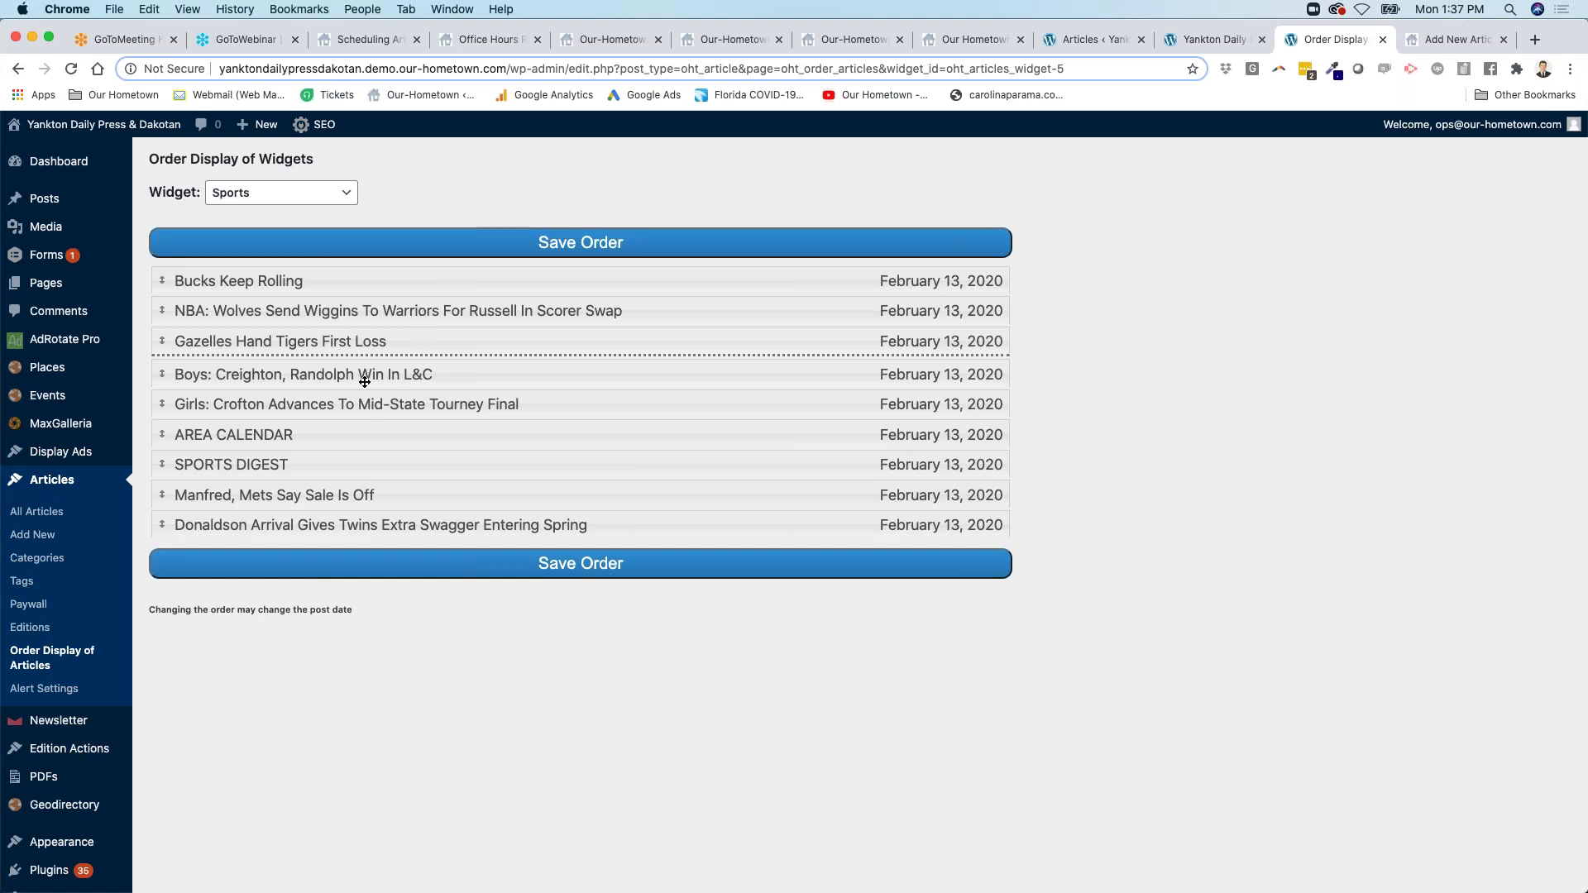
drag(366, 373, 364, 311)
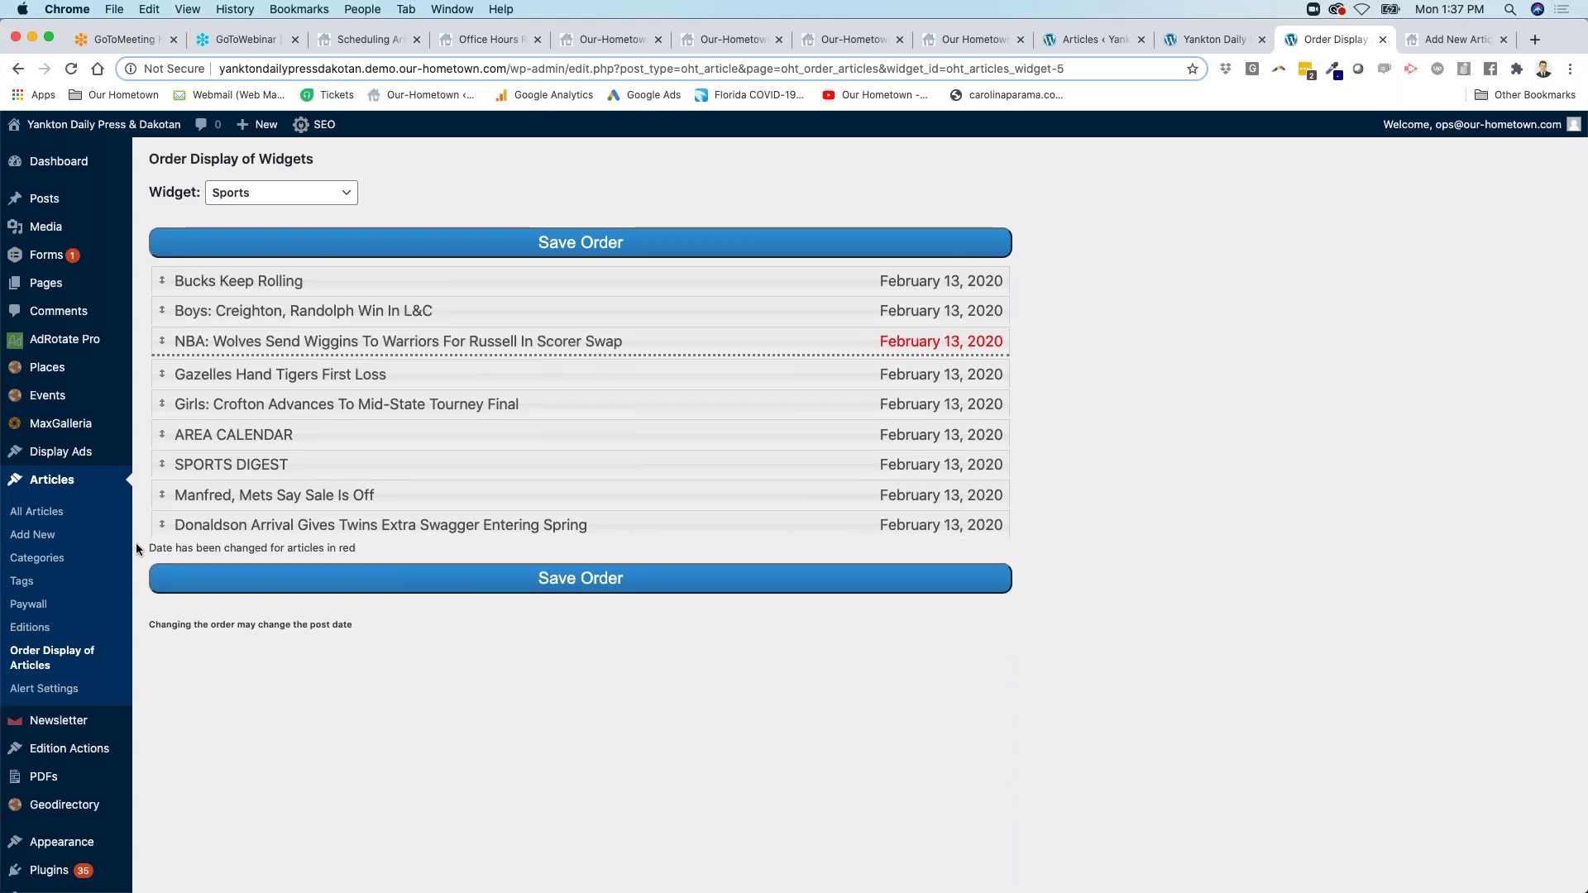
- Leave the Sports order unsaved and view the article orders of the Community and Obituaries widgets again
click(248, 193)
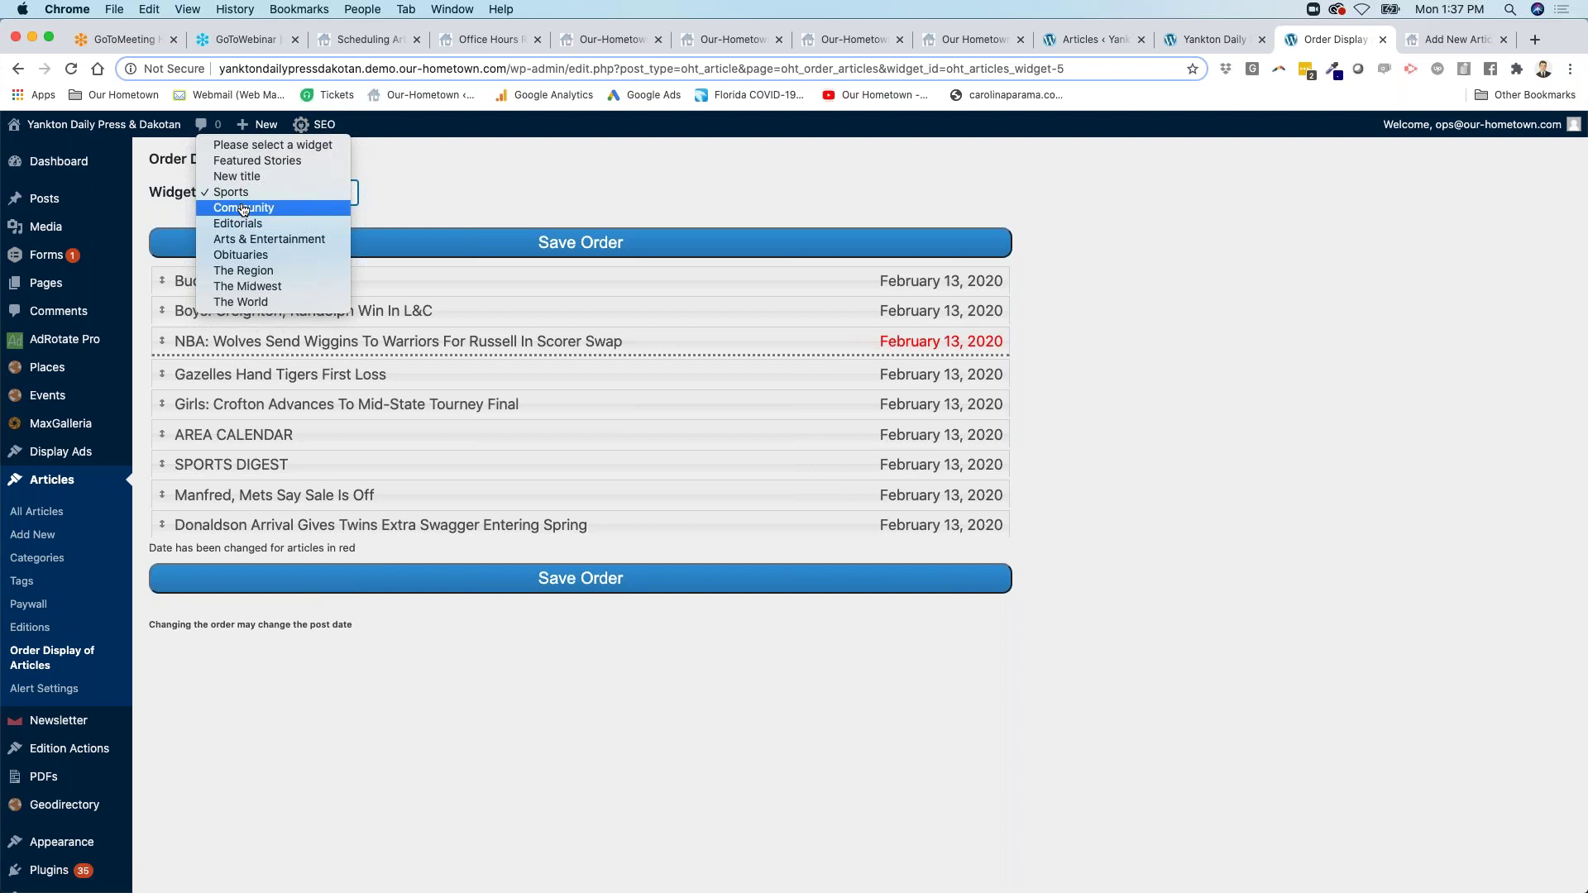
click(244, 209)
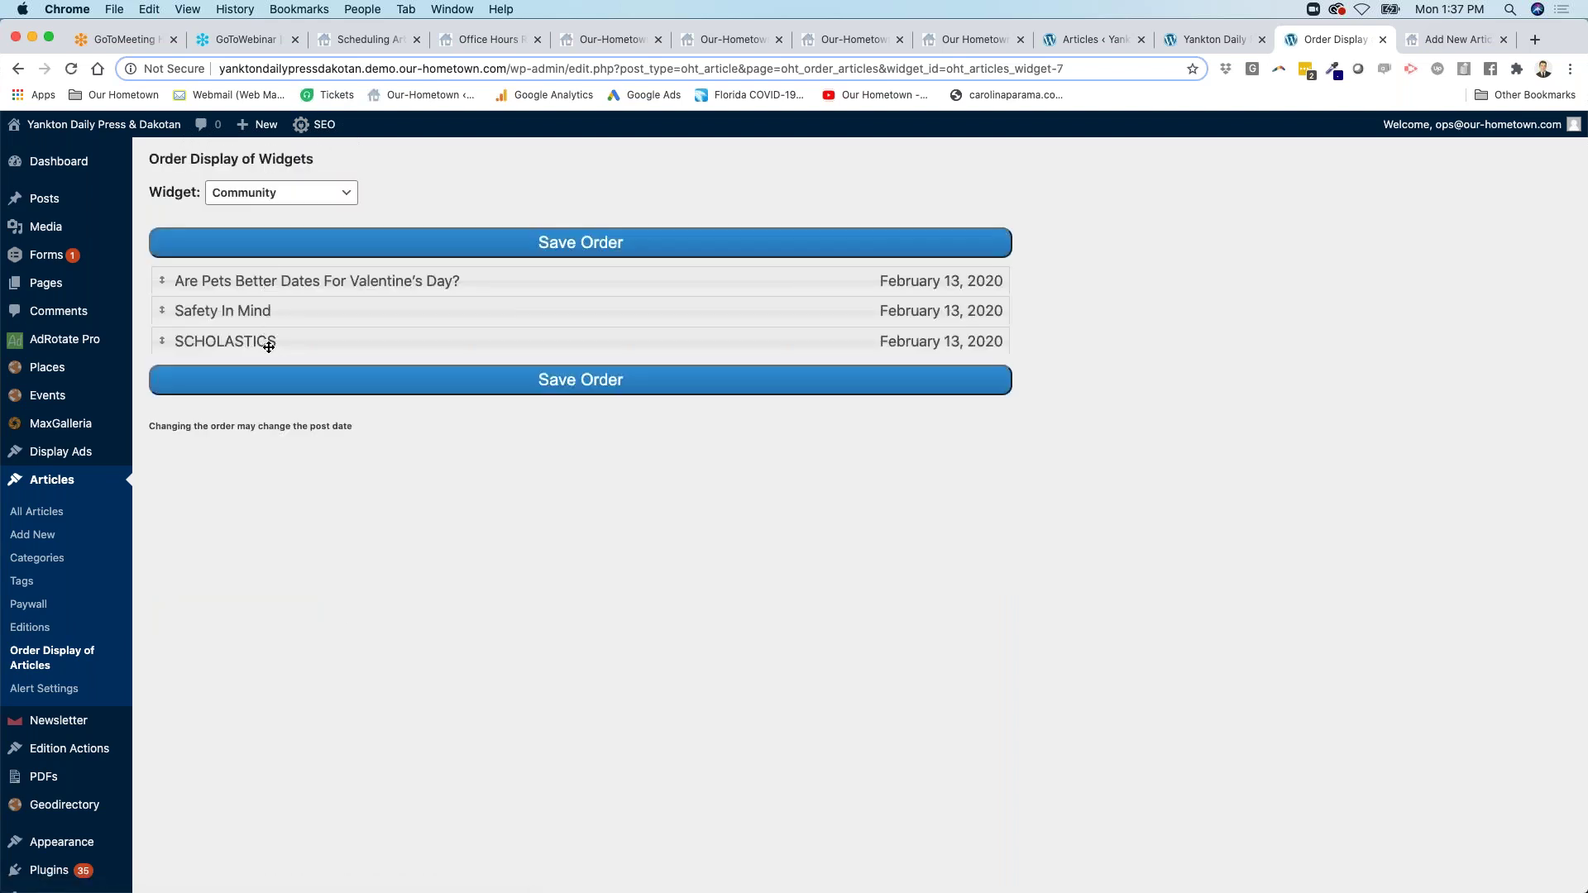
click(286, 194)
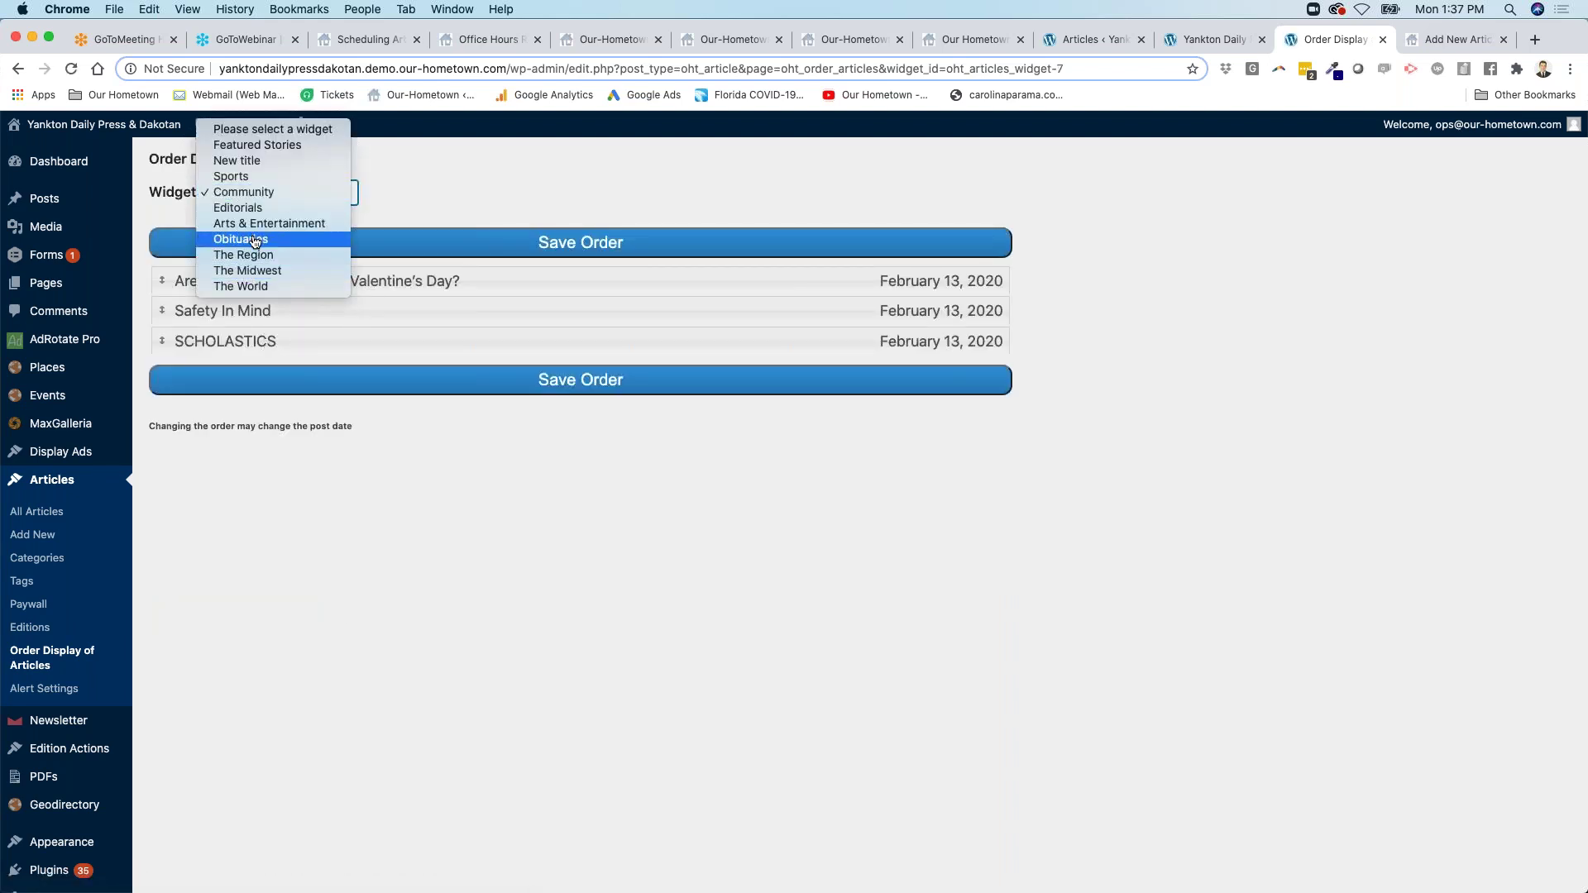
click(255, 240)
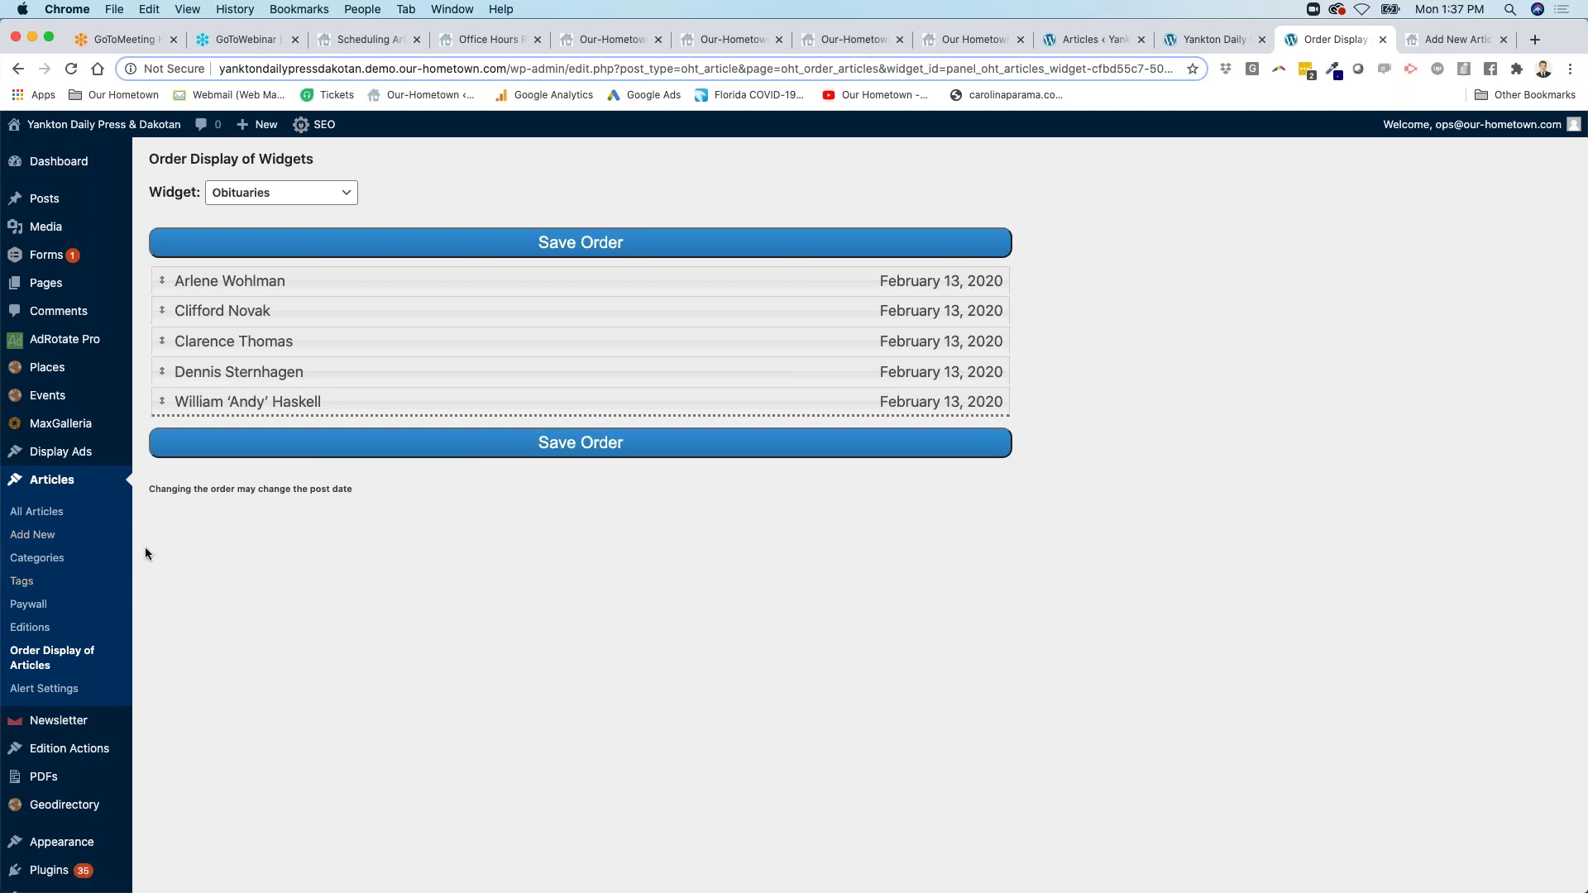
- Return to the list of all articles, select "Test Article Block Editor" to check the available bulk actions, and clear the selection
click(56, 490)
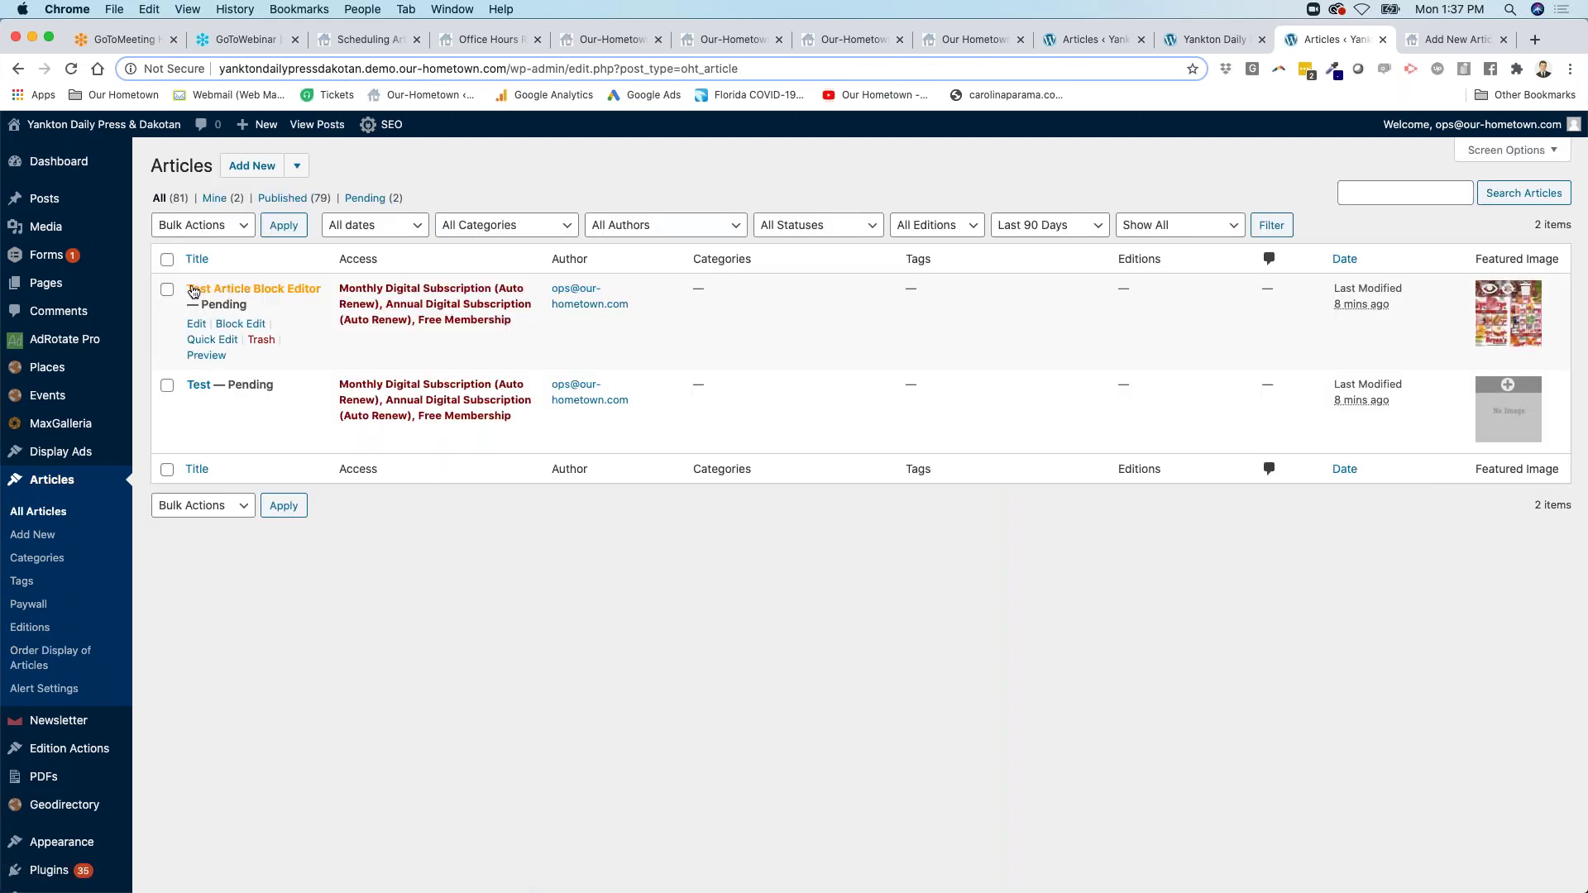
click(167, 289)
click(198, 227)
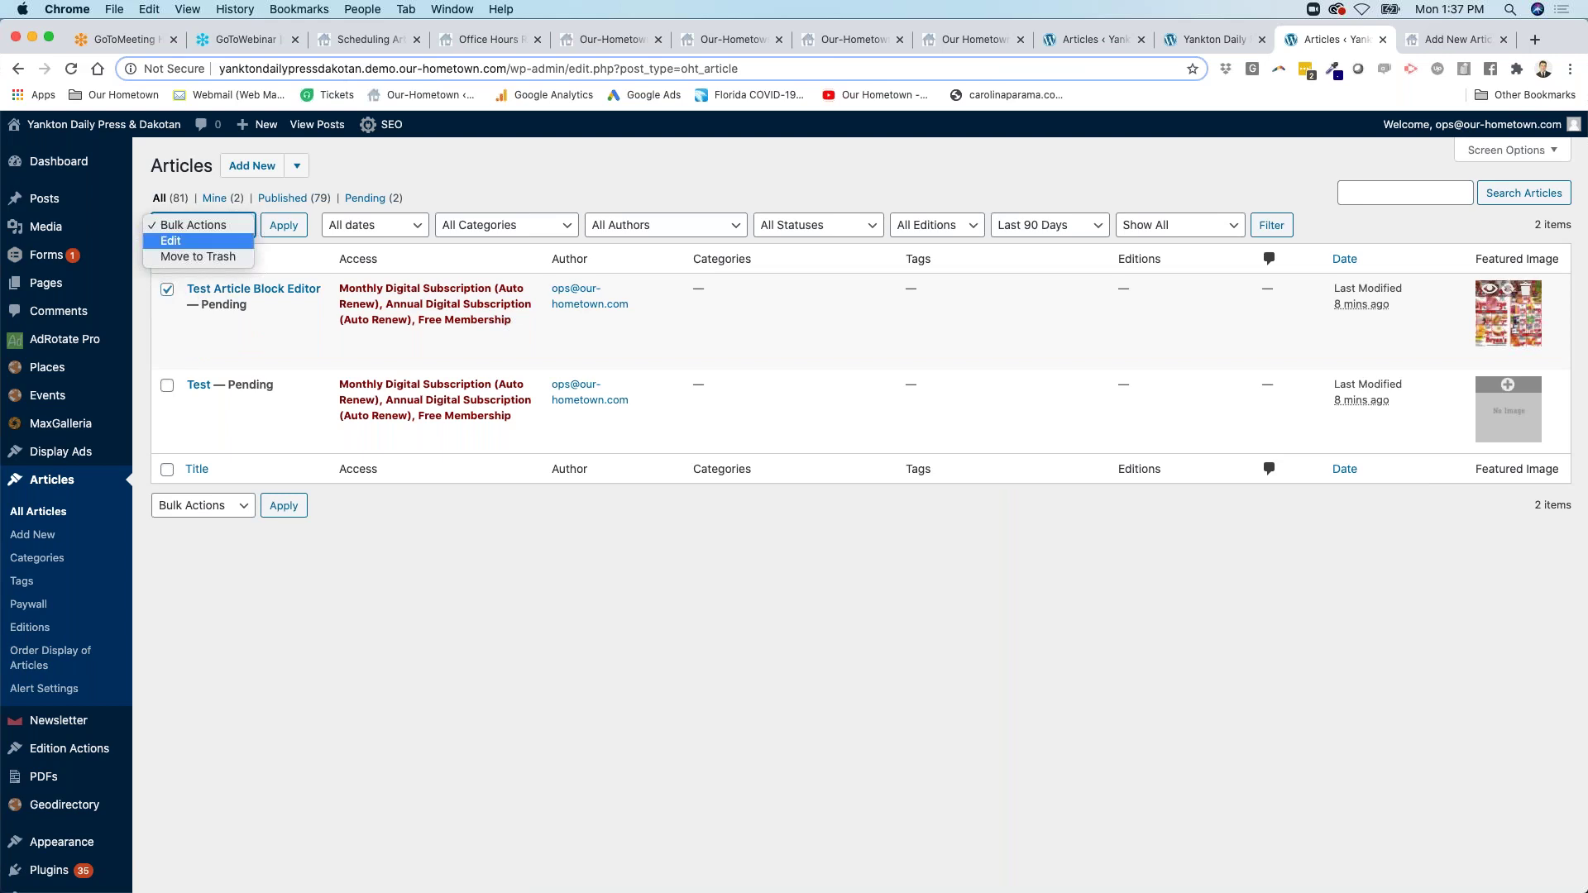
click(399, 177)
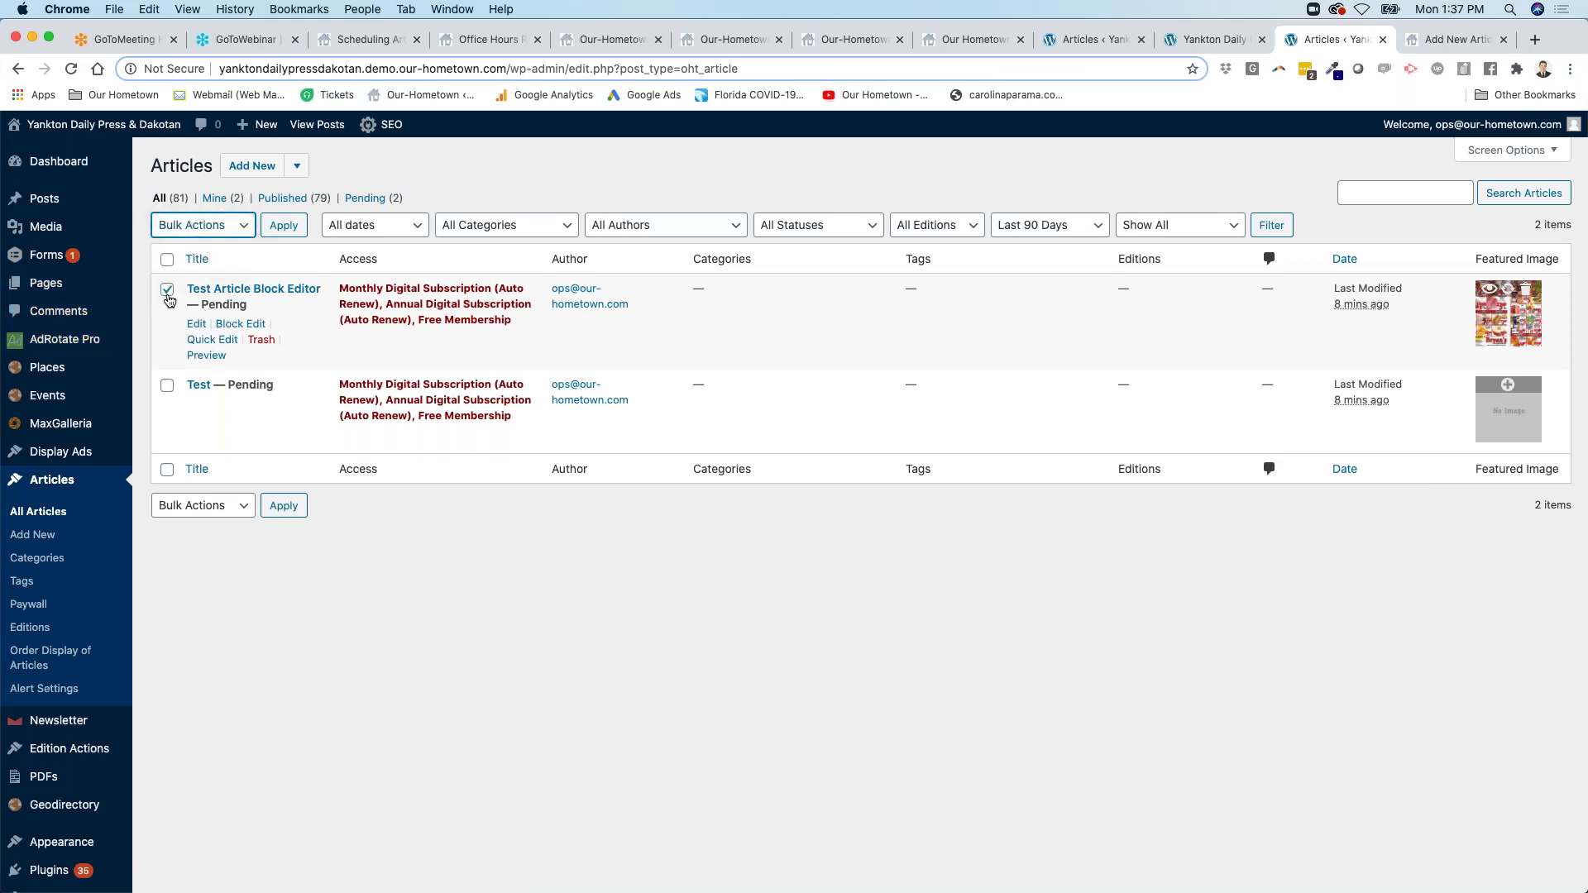
click(225, 226)
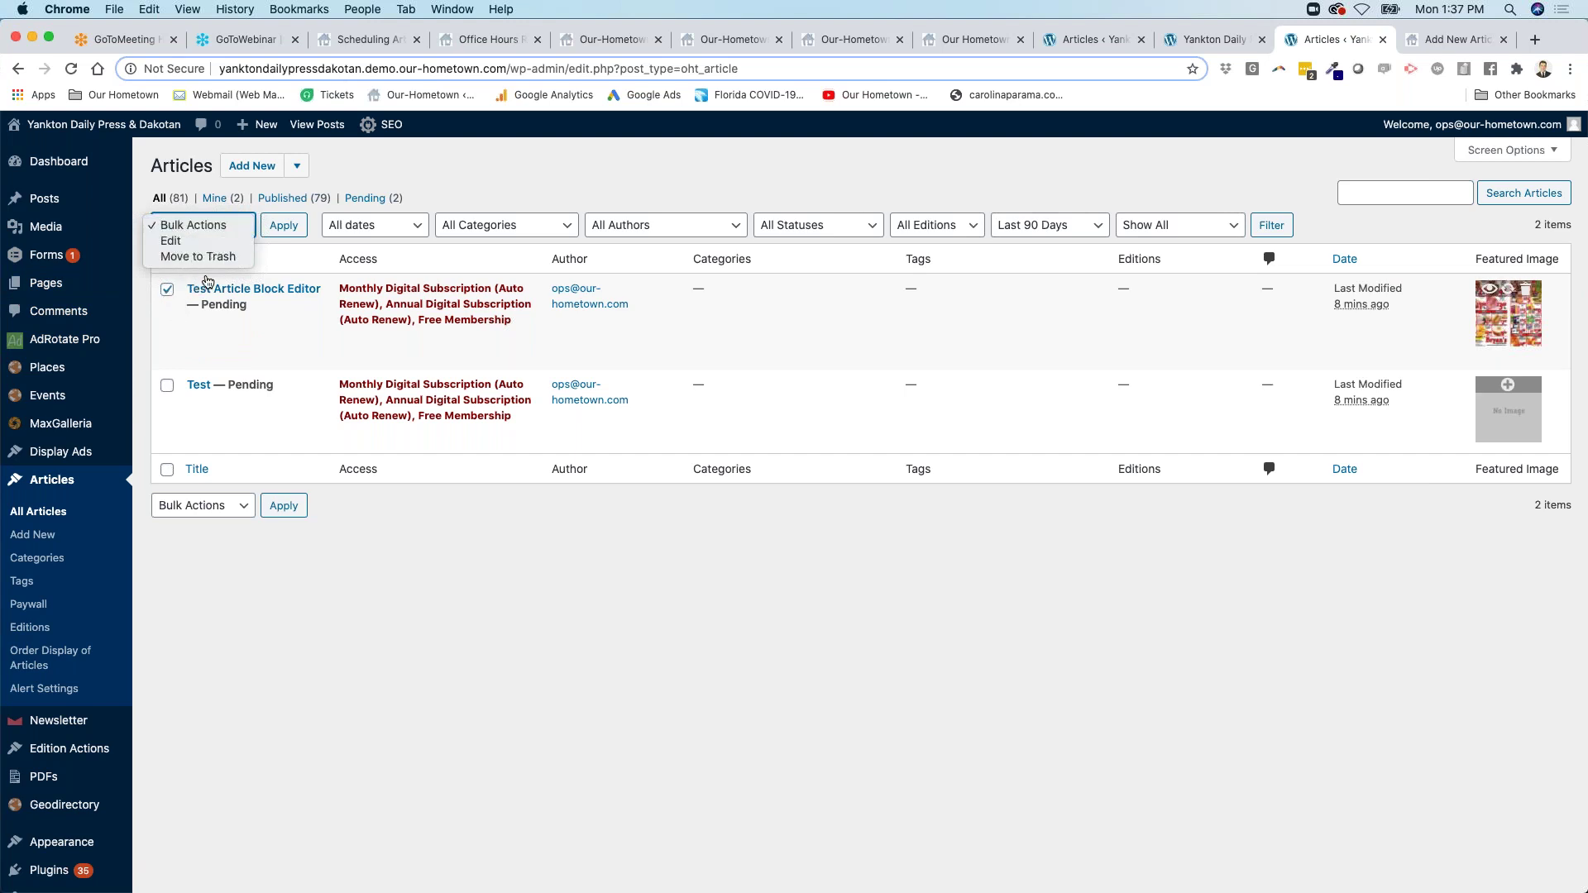
click(164, 387)
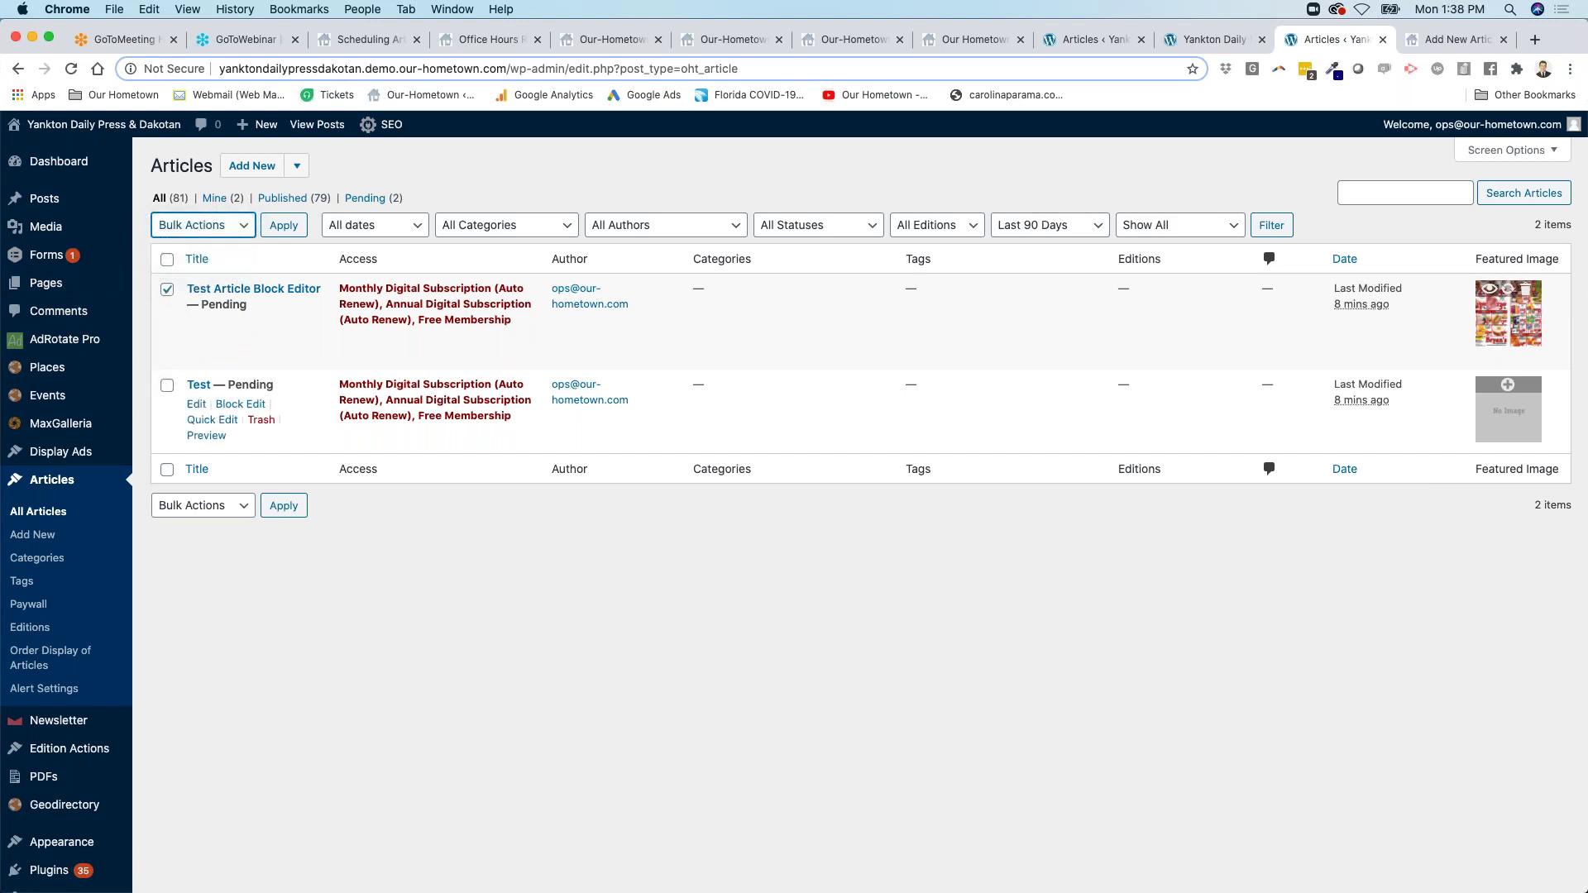
click(167, 386)
shift+click(168, 290)
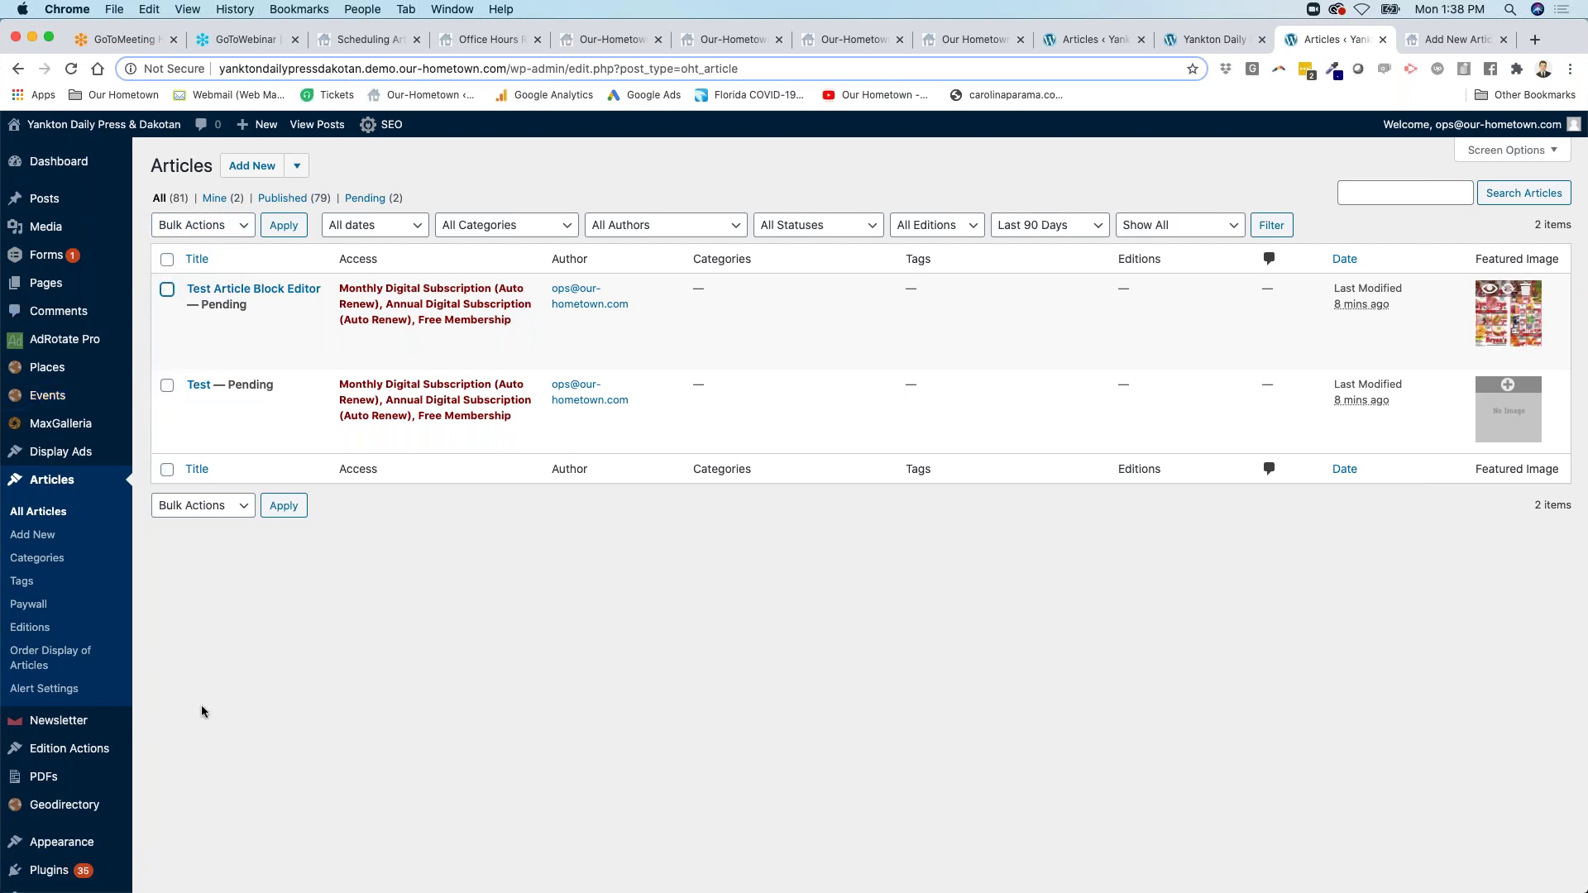
- Review the bulk action options and the article list with no article selected, leaving everything unchanged
click(199, 225)
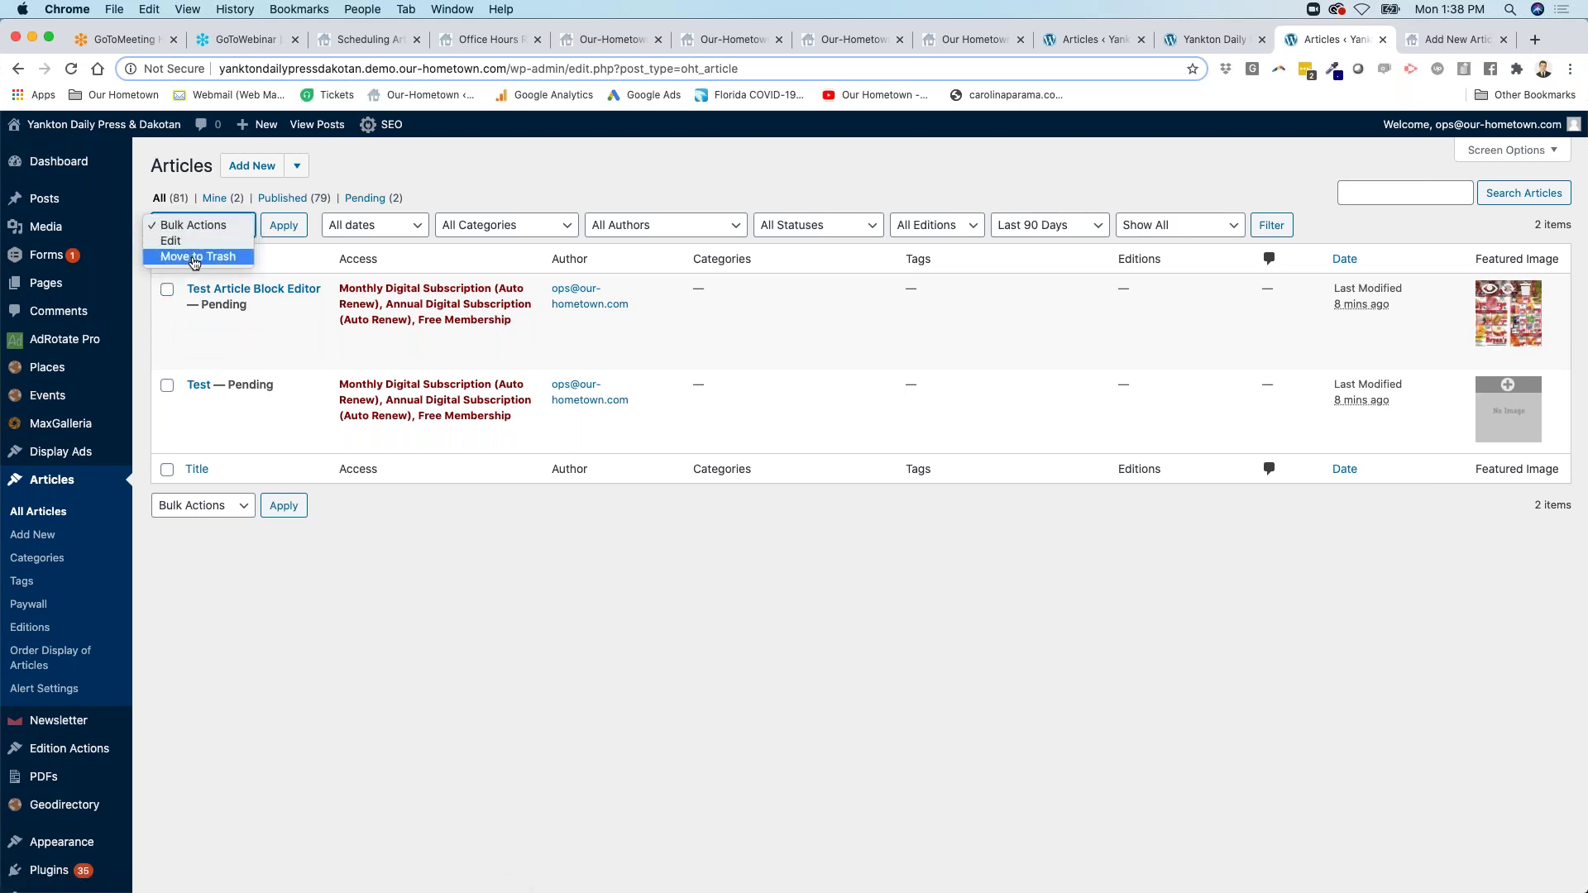
click(507, 179)
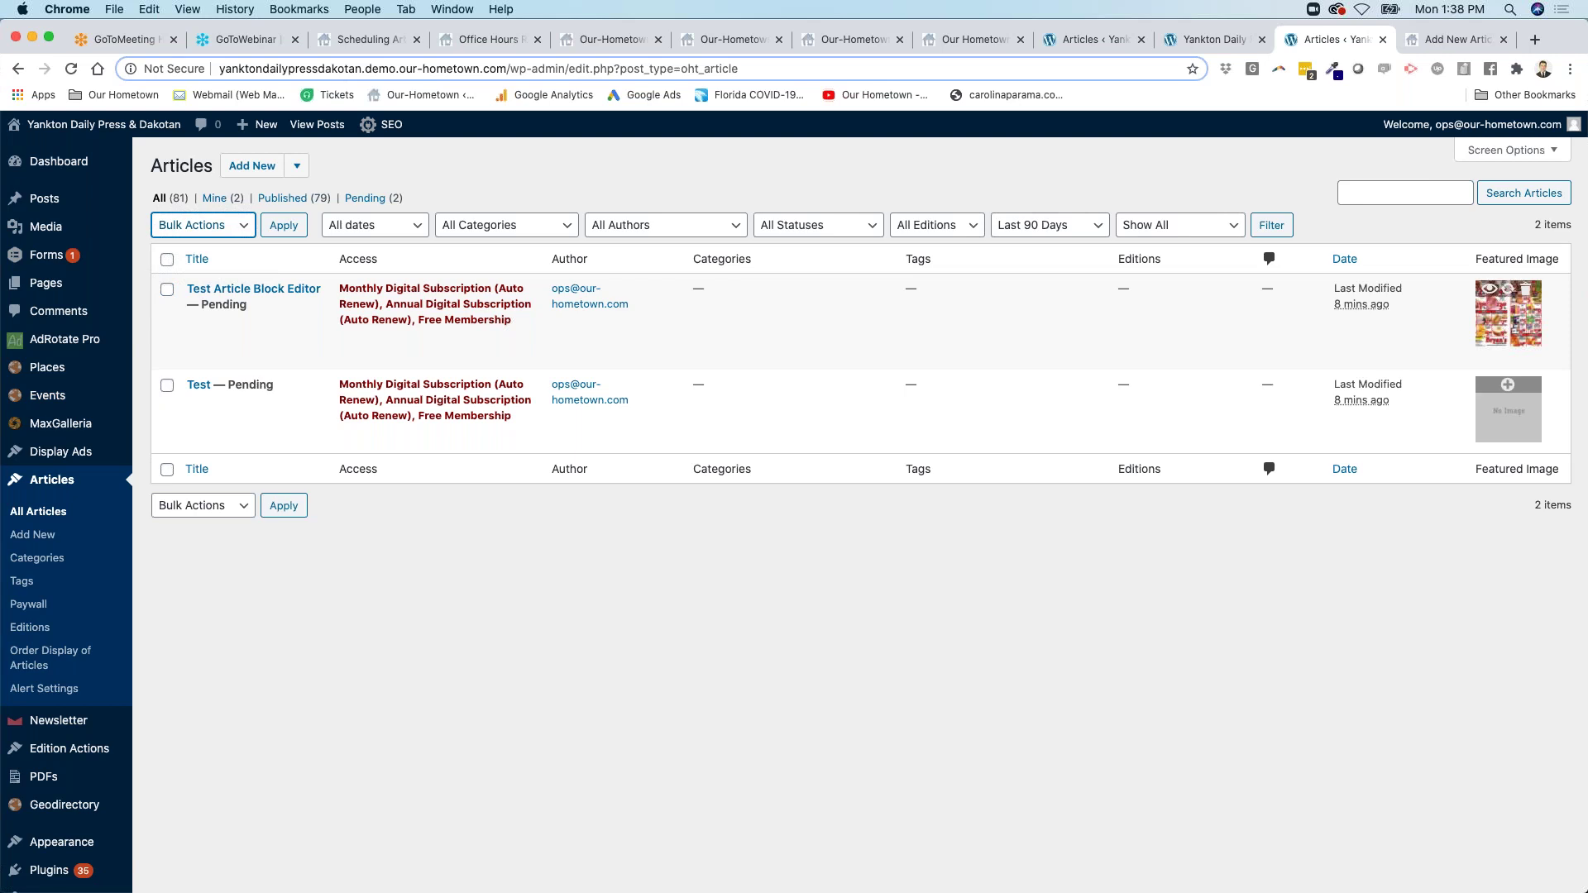
scroll(181, 771, down, 3)
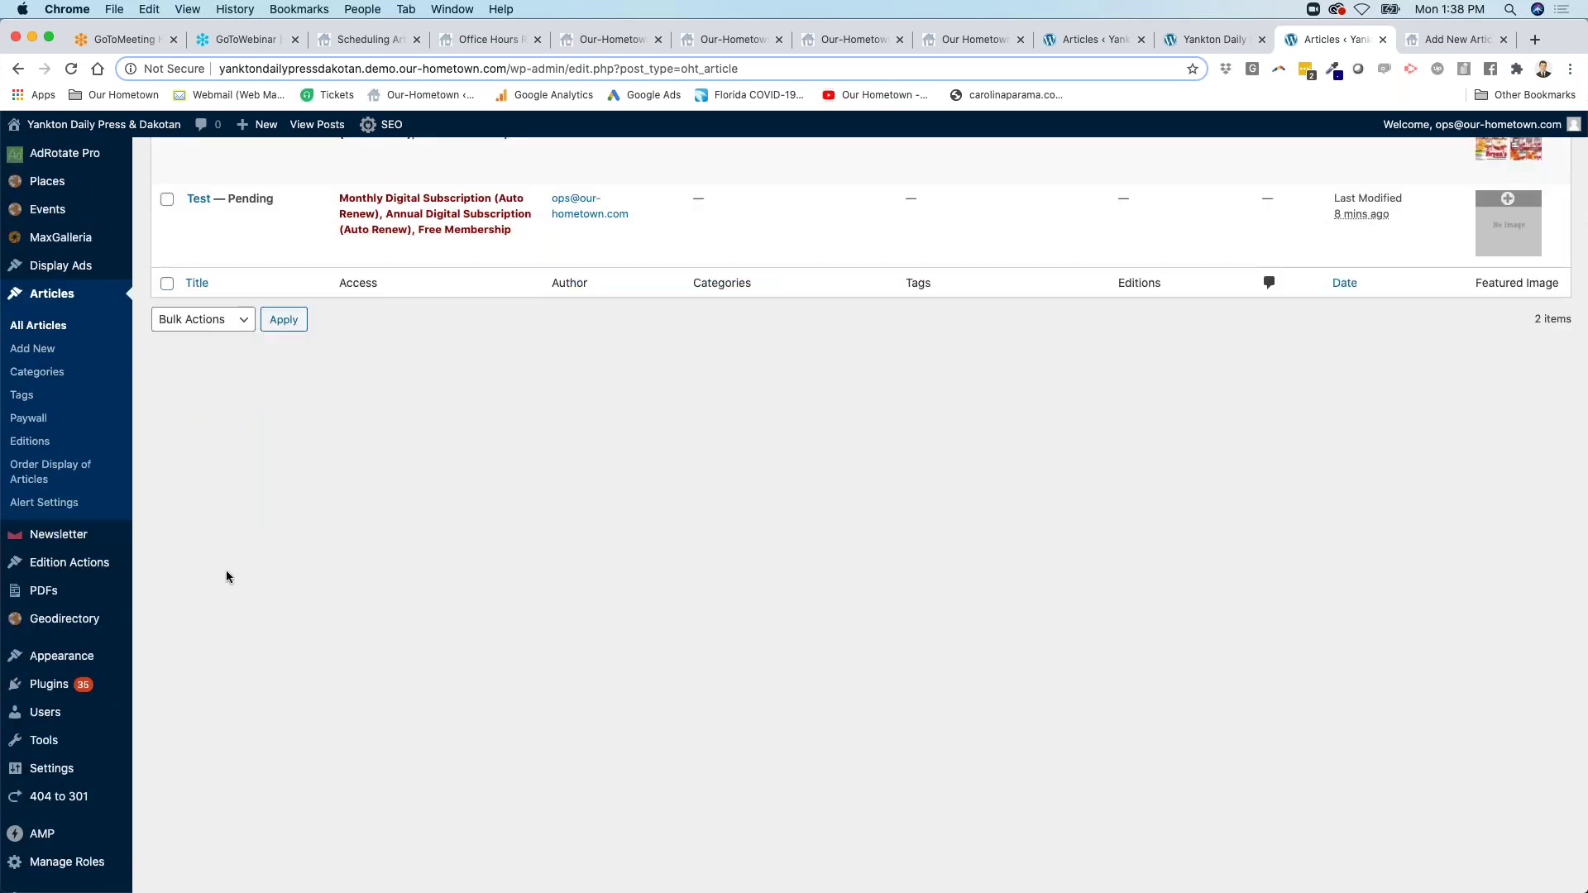
scroll(226, 571, up, 4)
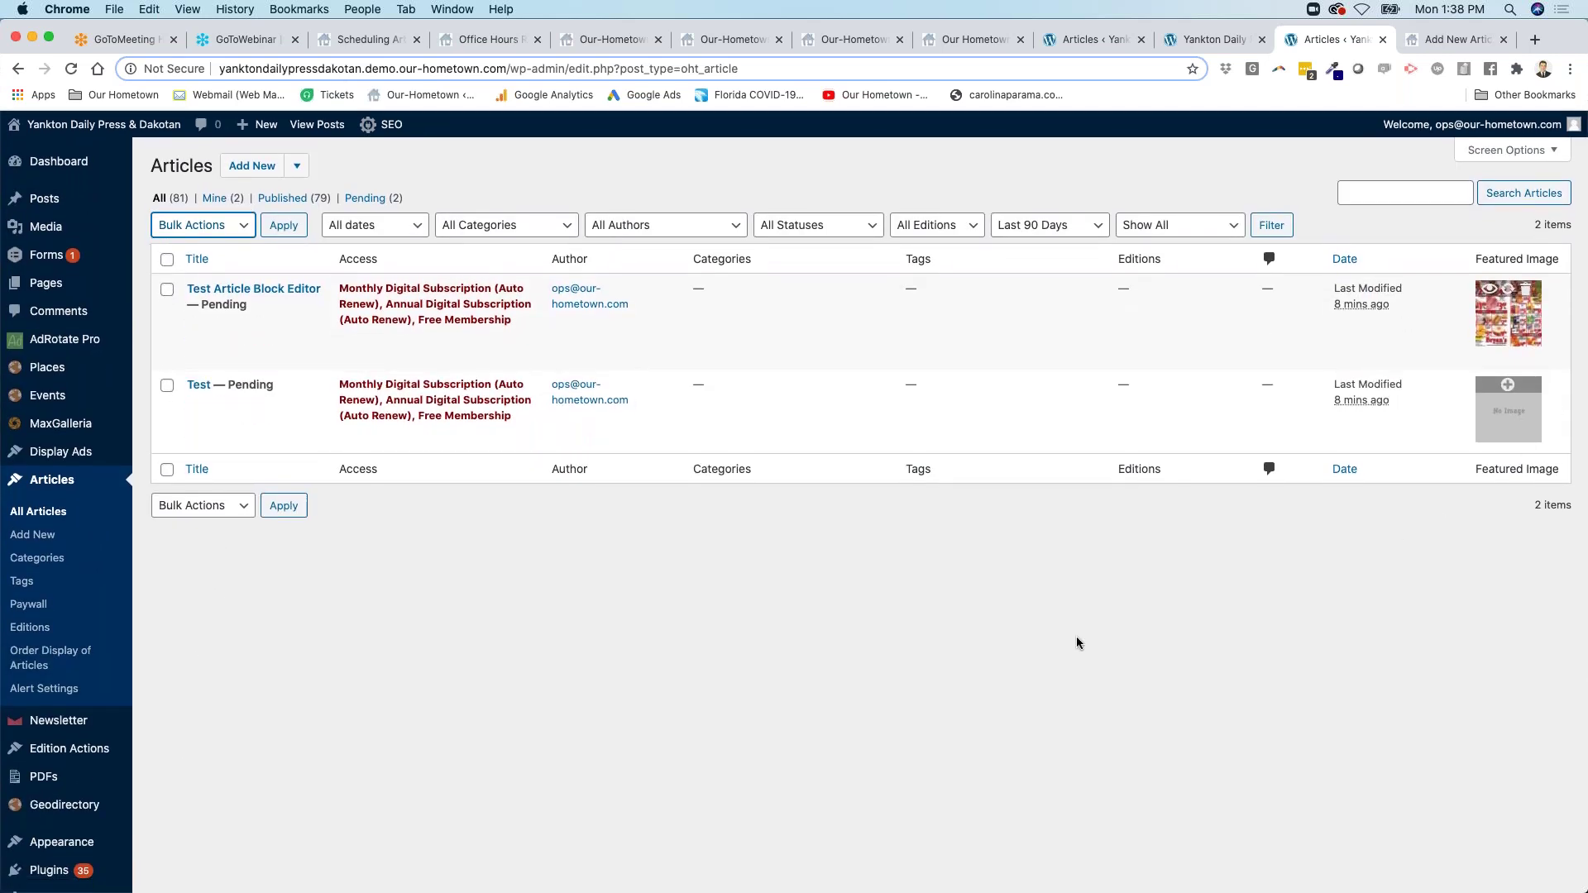
click(198, 223)
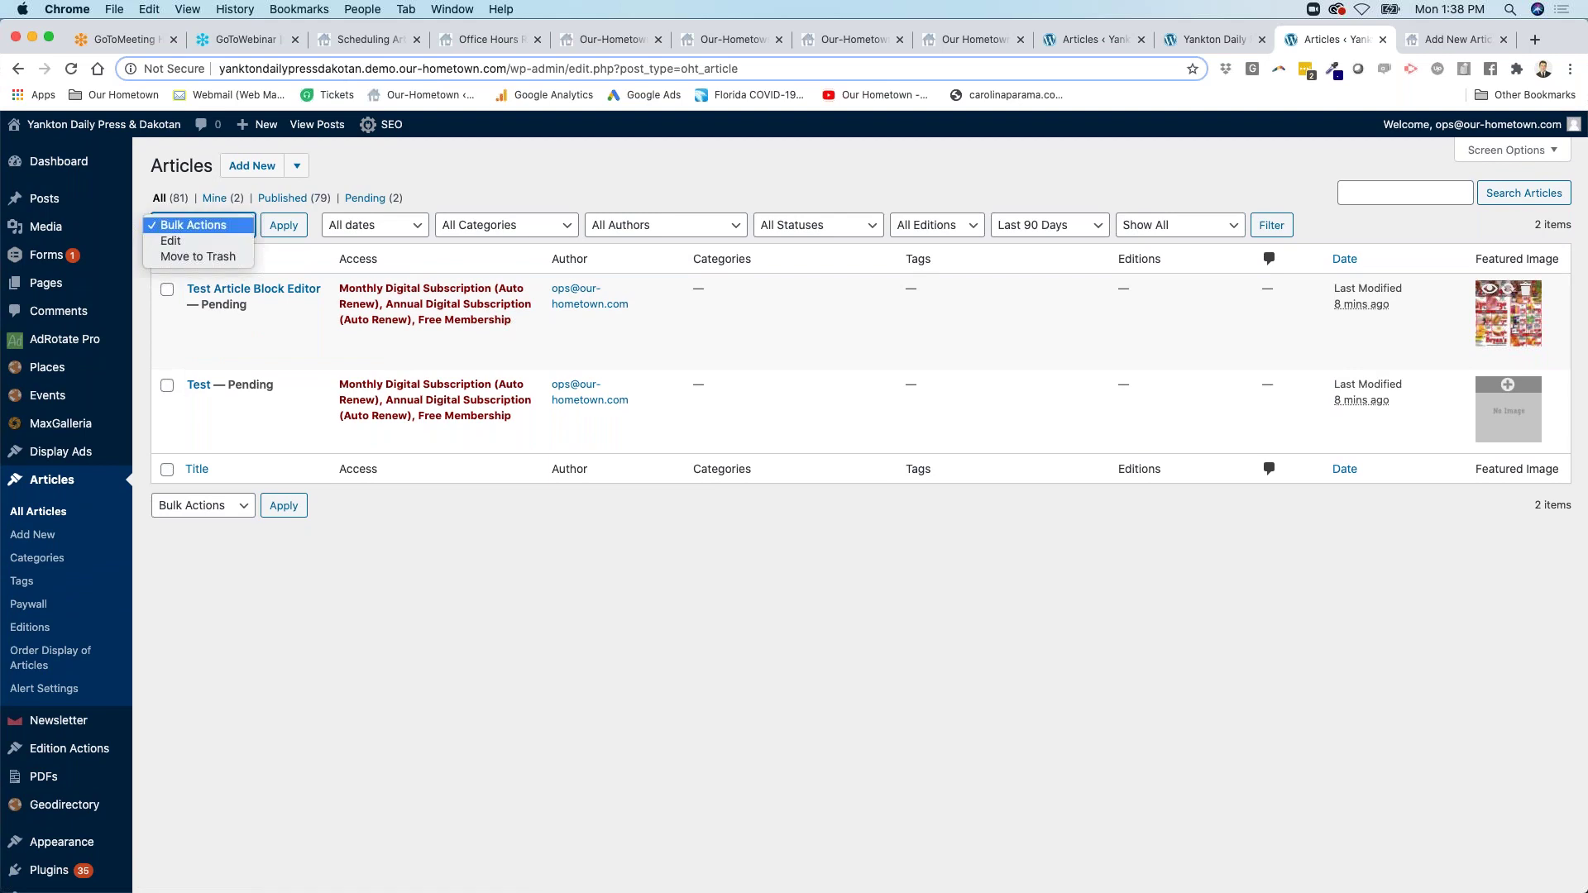
click(613, 152)
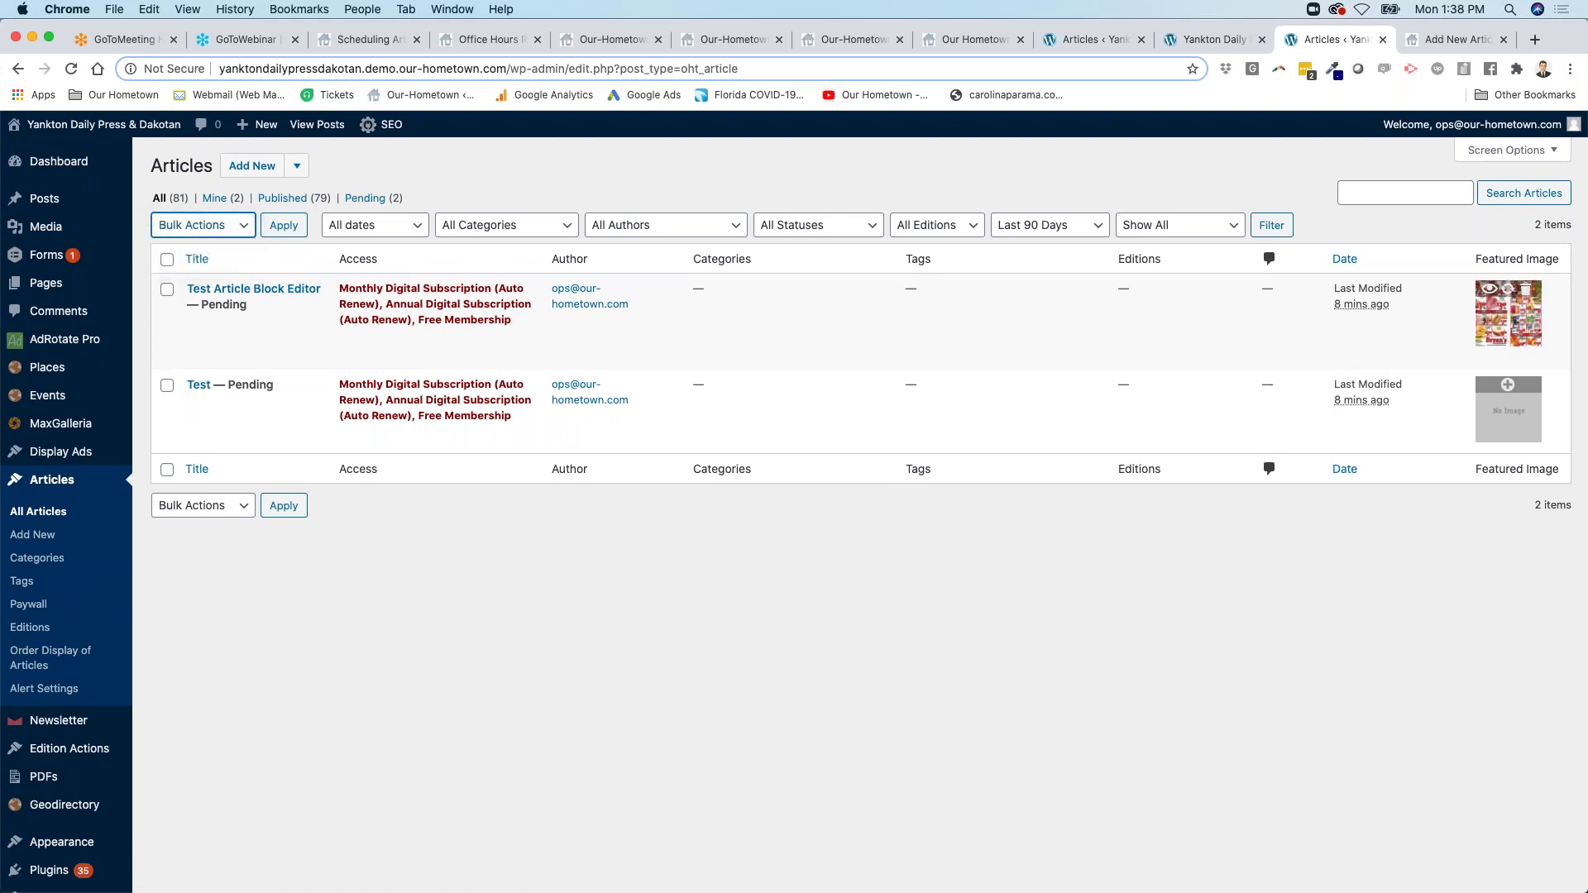